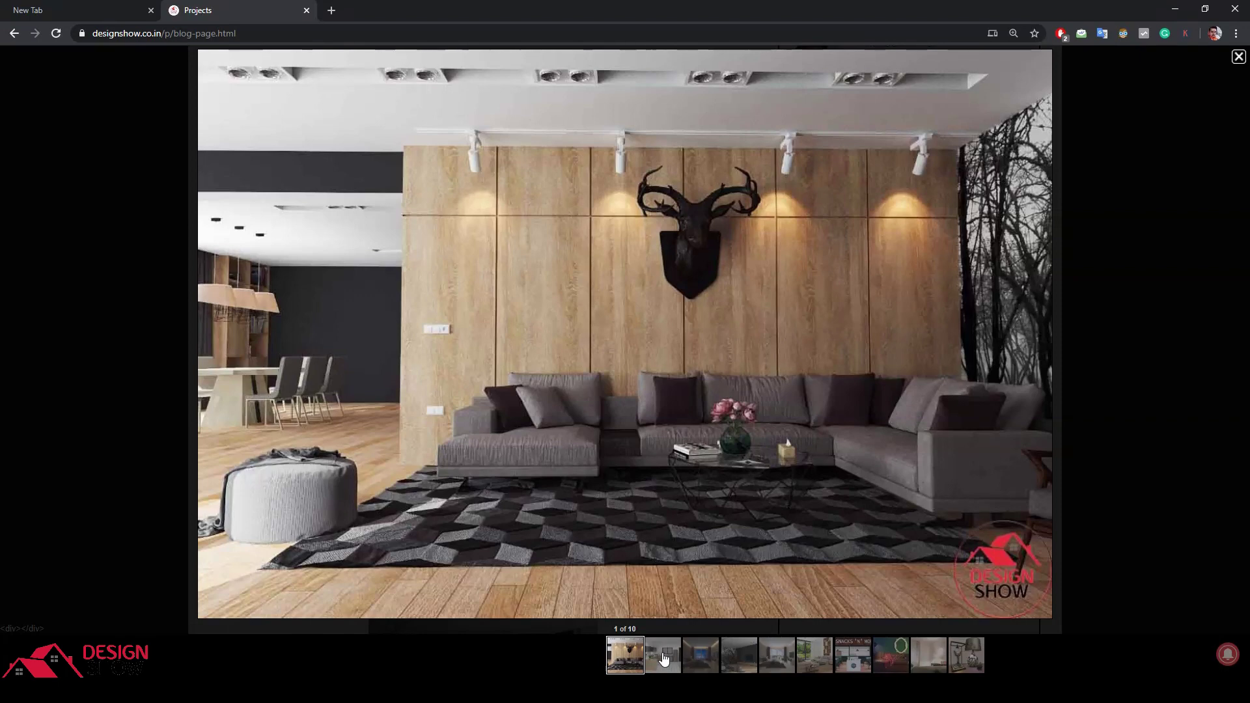
Step: Page the Design Show gallery through images 3, 4, 6 and 7, then return to SketchUp
{"action": "left_click", "coordinate": [701, 663]}
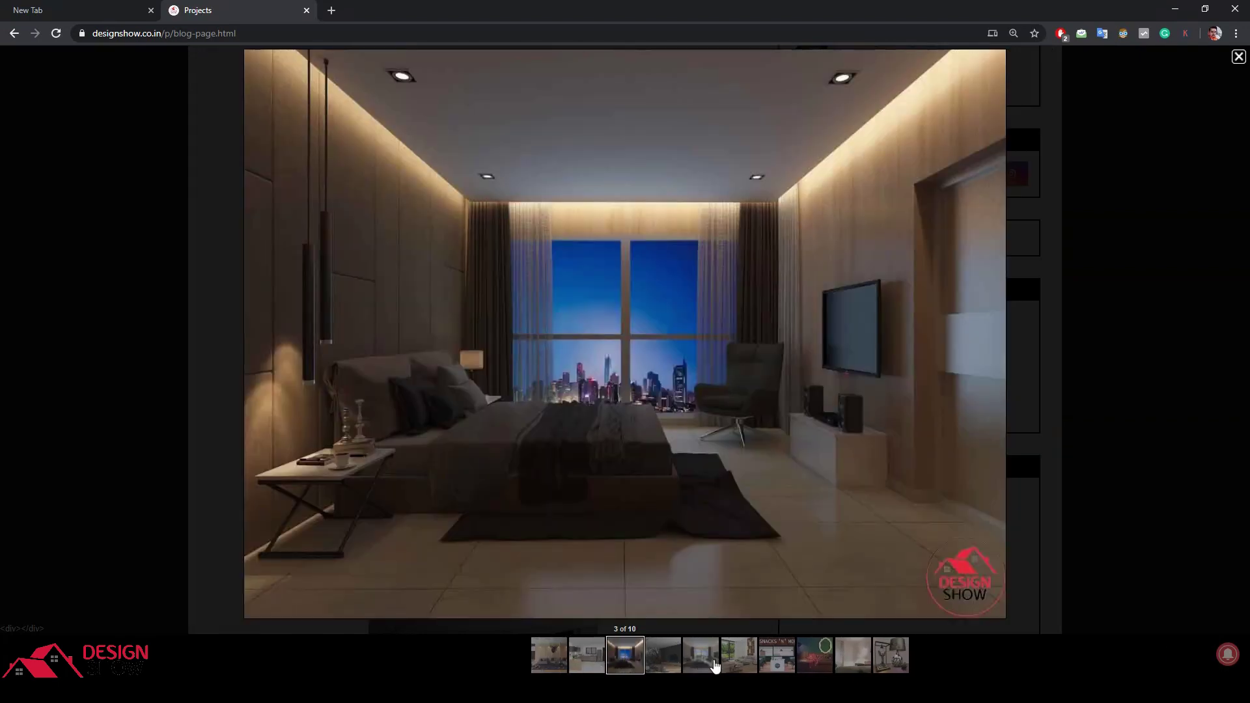
{"action": "left_click", "coordinate": [657, 651]}
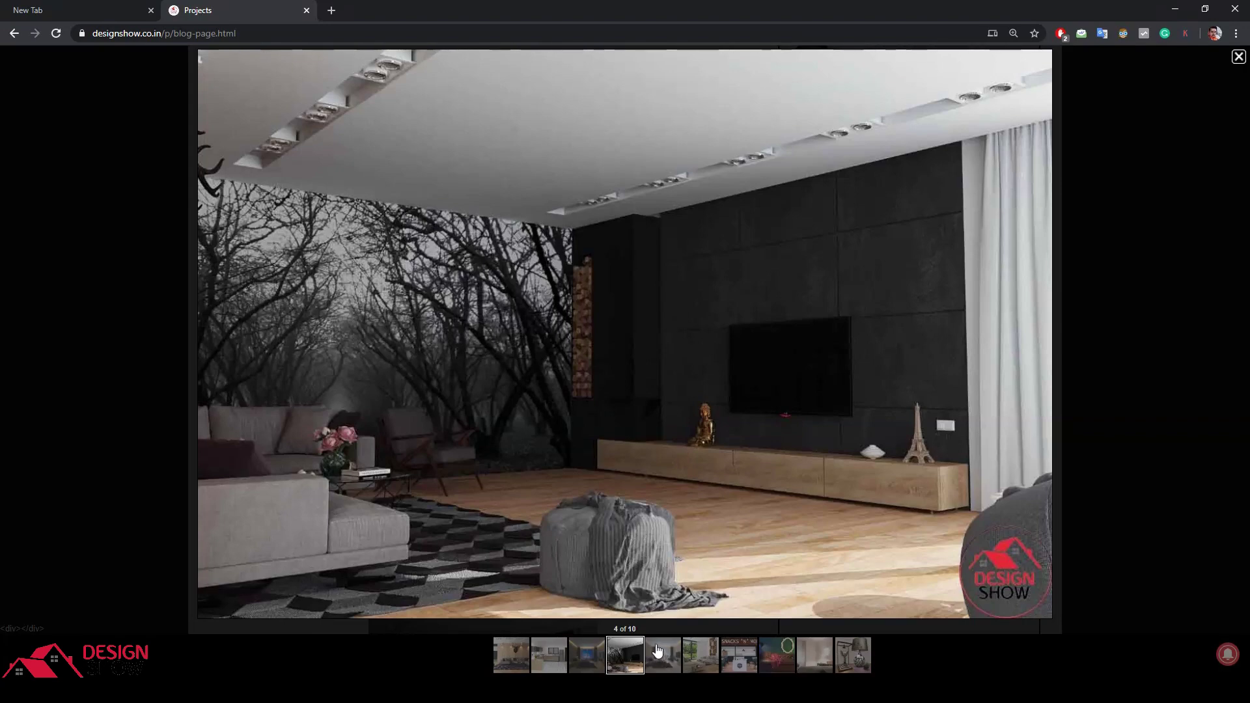
{"action": "left_click", "coordinate": [658, 652]}
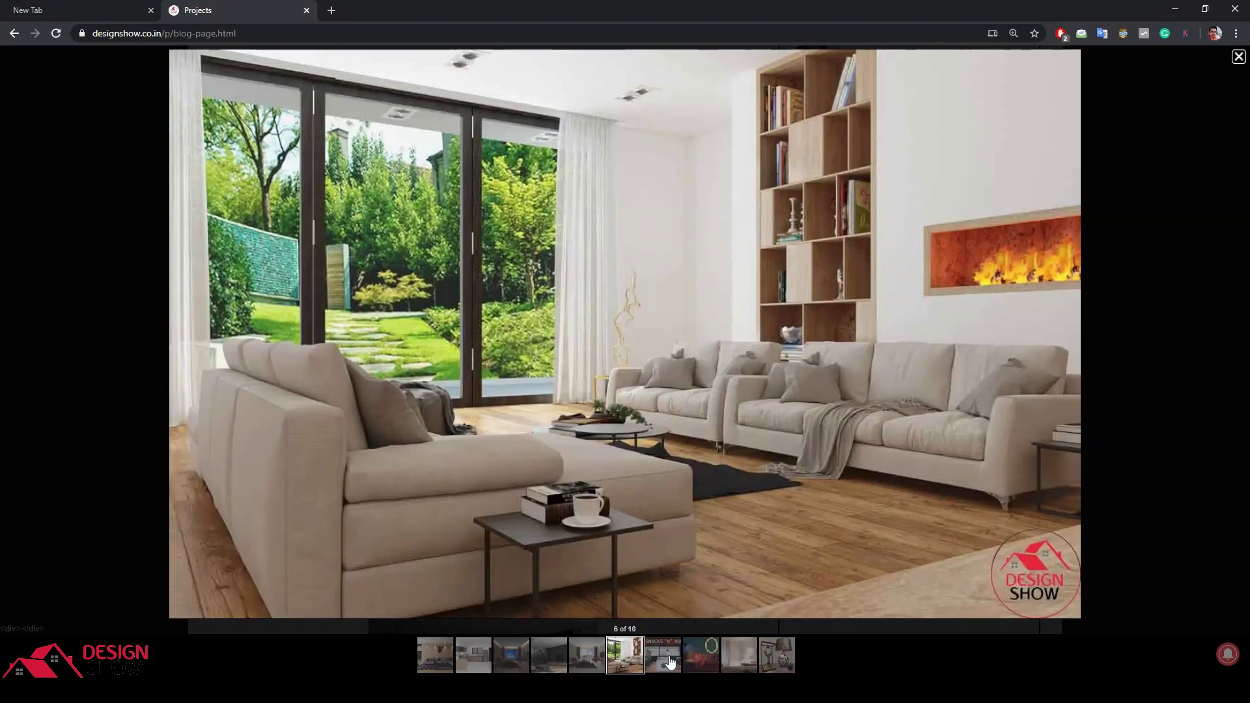
{"action": "left_click", "coordinate": [670, 662]}
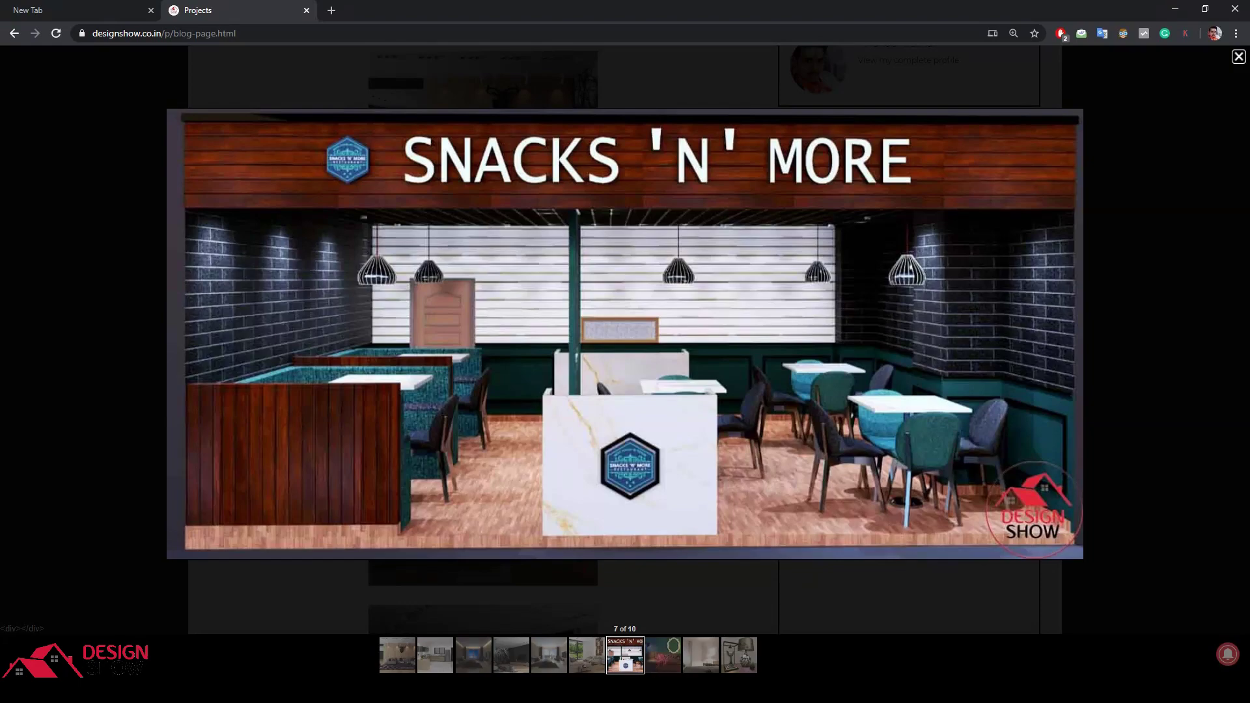
{"action": "left_click", "coordinate": [517, 639]}
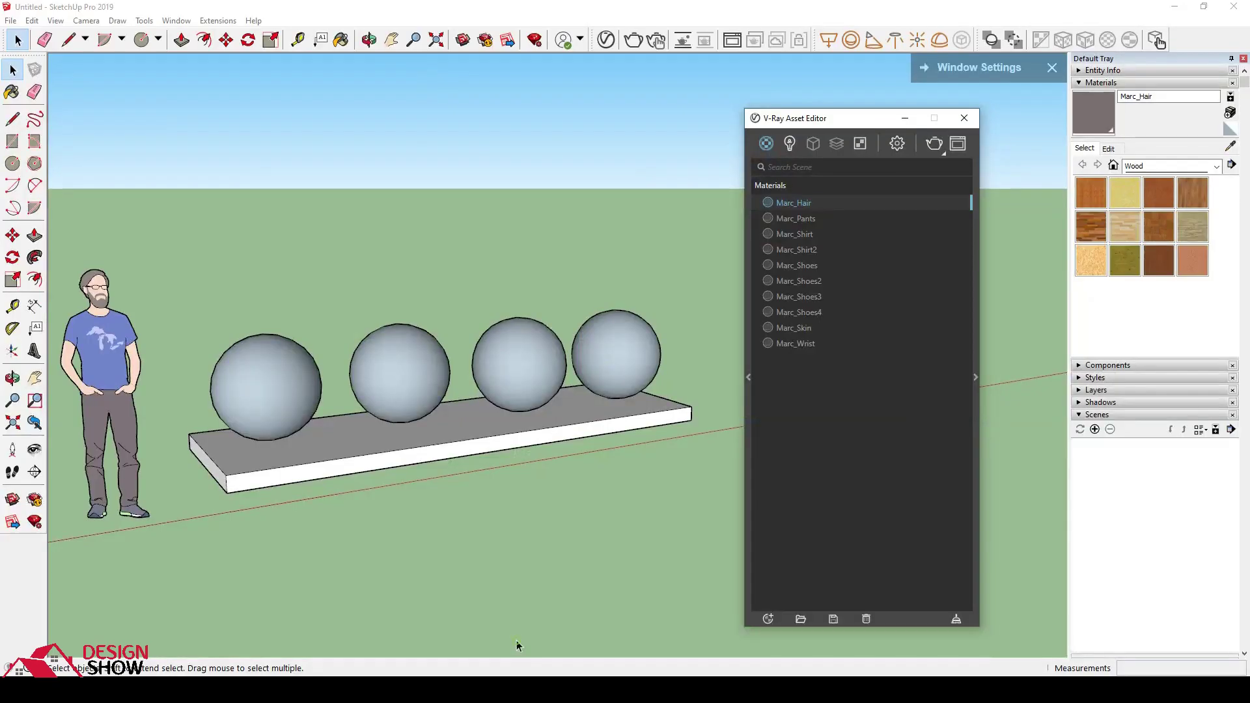
Step: Reposition the V-Ray Asset Editor window a few times, then close it
{"action": "left_click_drag", "start_coordinate": [836, 127], "coordinate": [851, 118]}
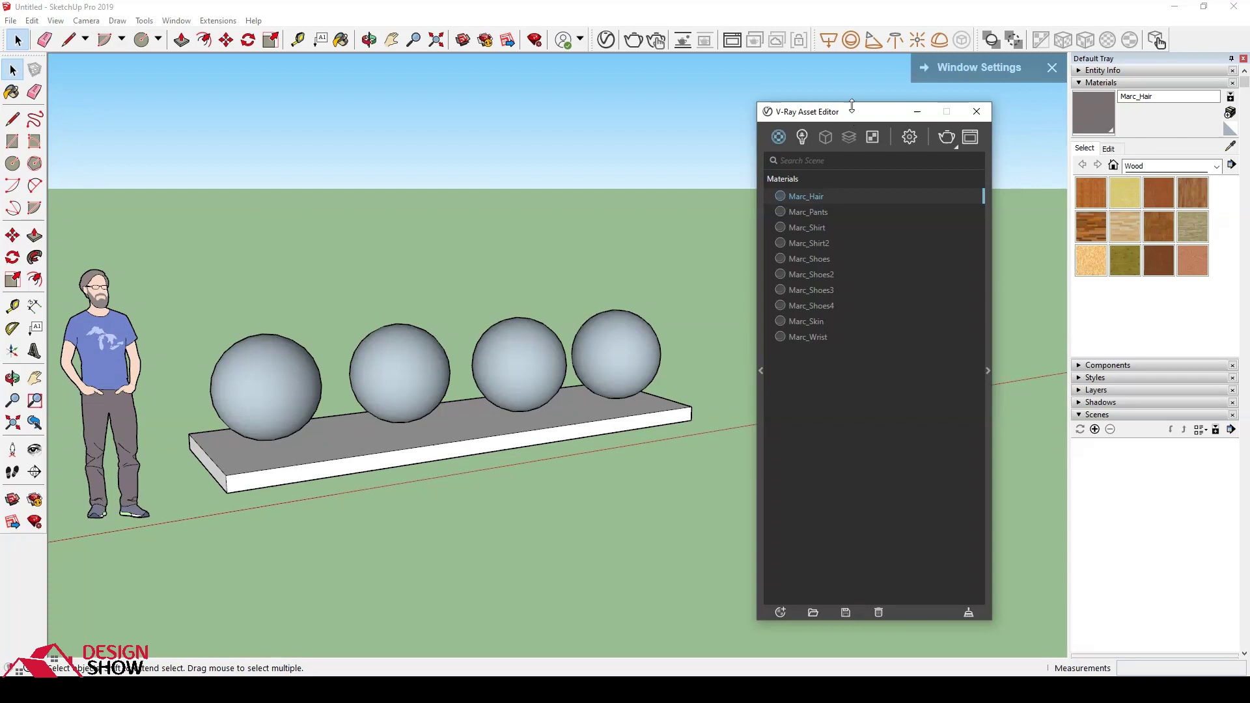
{"action": "left_click_drag", "start_coordinate": [855, 117], "coordinate": [845, 125]}
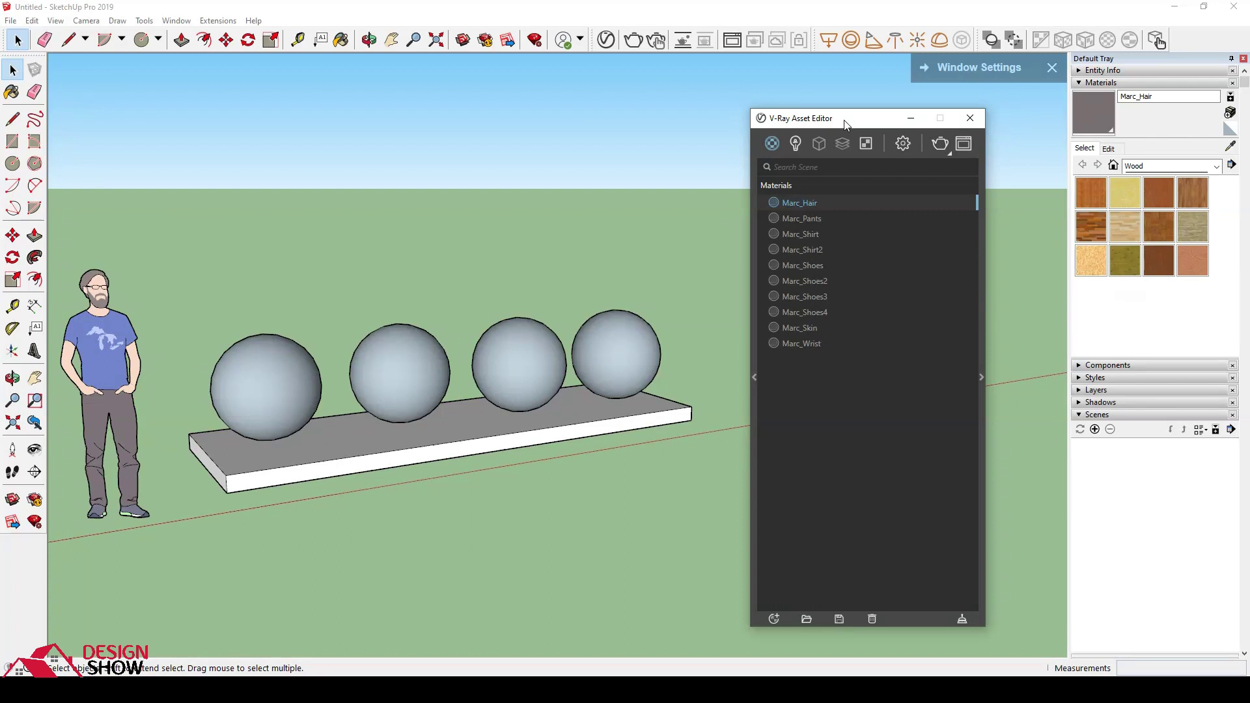
{"action": "left_click_drag", "start_coordinate": [846, 123], "coordinate": [827, 114]}
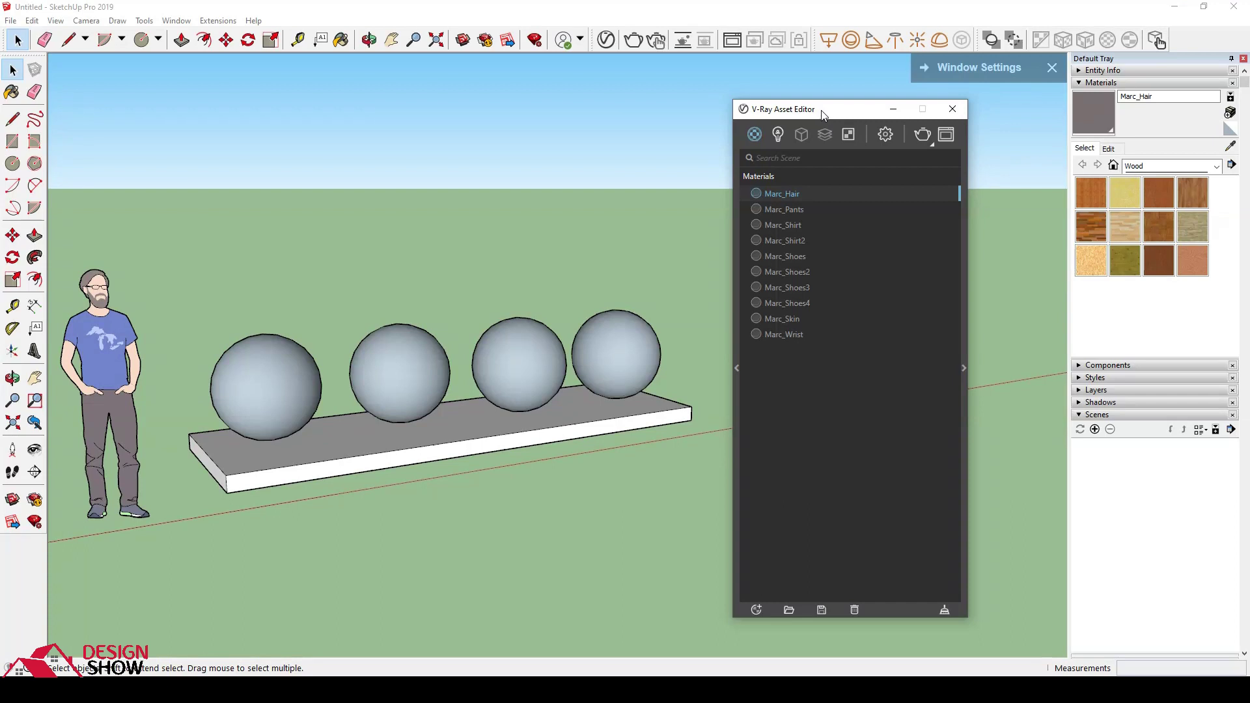
{"action": "left_click_drag", "start_coordinate": [822, 114], "coordinate": [804, 111]}
{"action": "left_click", "coordinate": [936, 105]}
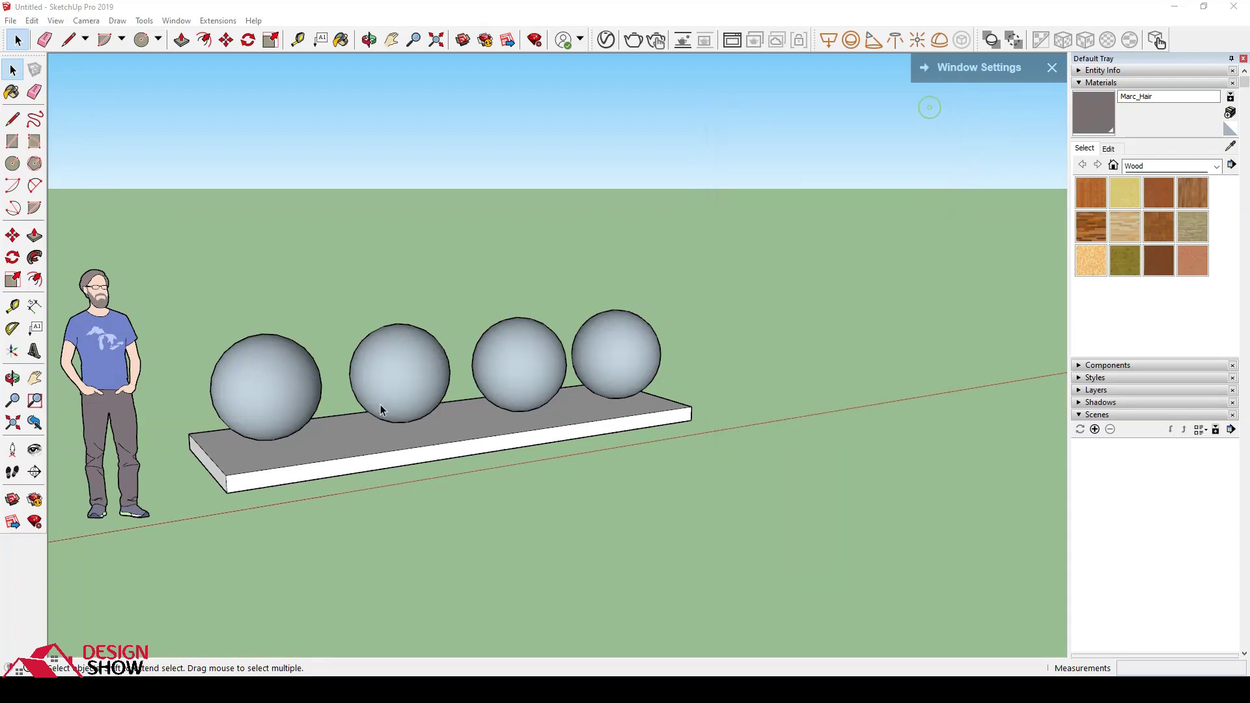
Step: Turn on the V-Ray Objects toolbar and move it toward the left
{"action": "right_click", "coordinate": [30, 572]}
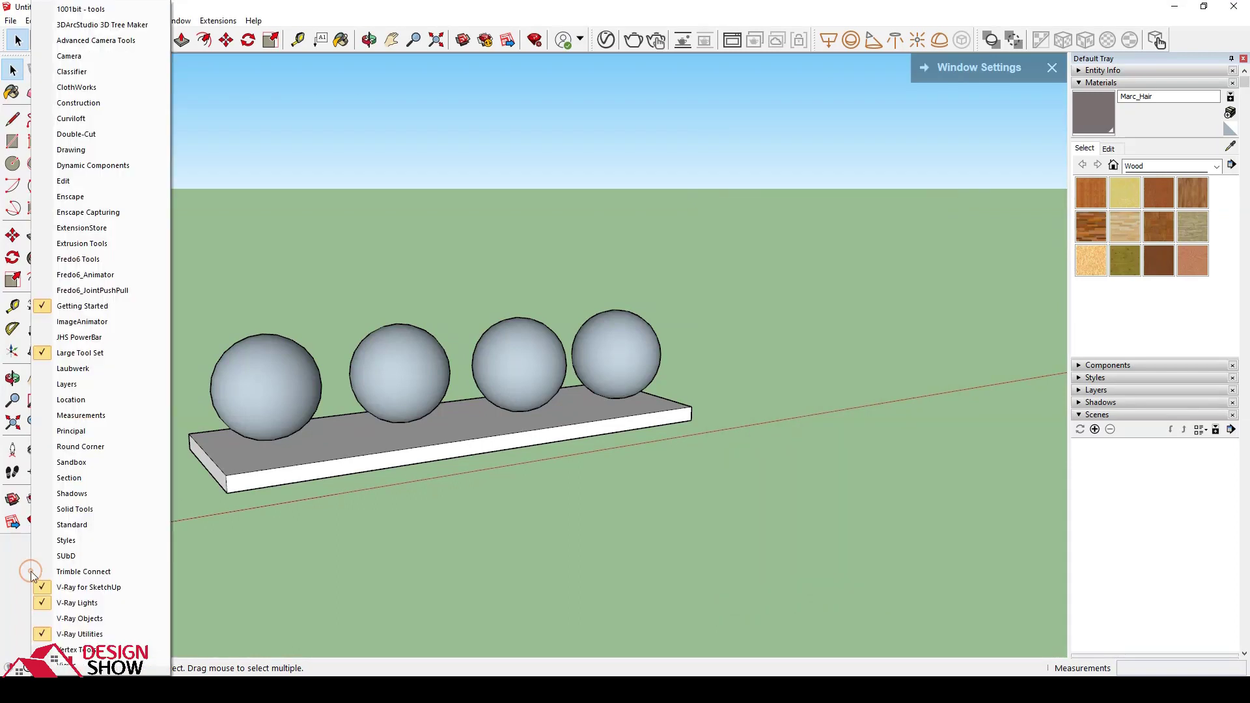
{"action": "left_click", "coordinate": [112, 621]}
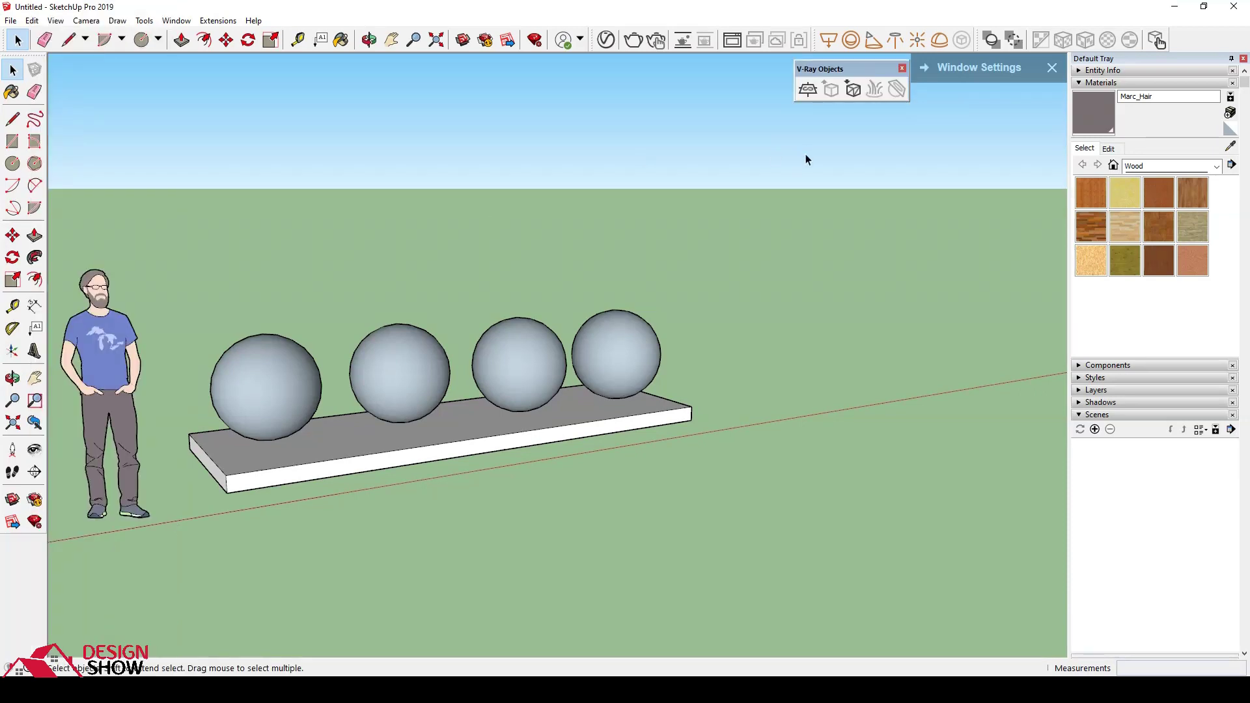
{"action": "left_click_drag", "start_coordinate": [830, 67], "coordinate": [274, 62]}
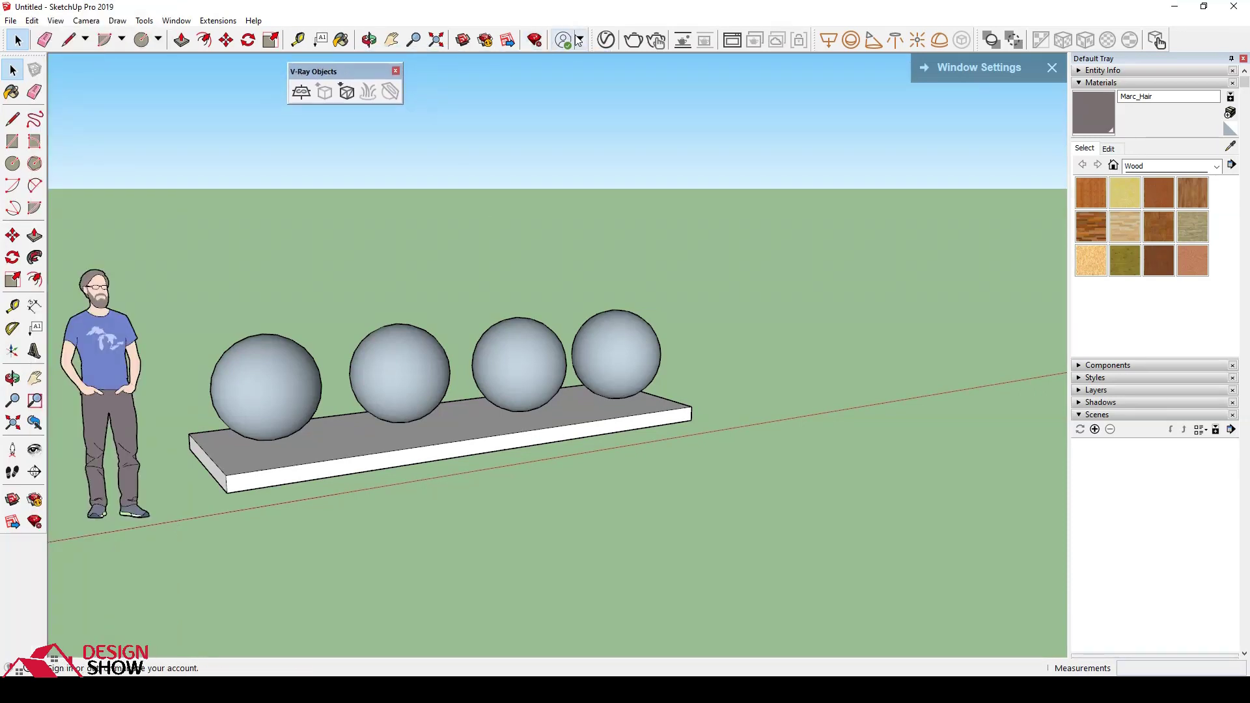
{"action": "mouse_move", "coordinate": [595, 39]}
{"action": "left_mouse_down"}
{"action": "mouse_move", "coordinate": [546, 83]}
{"action": "mouse_move", "coordinate": [429, 73]}
{"action": "left_mouse_up"}
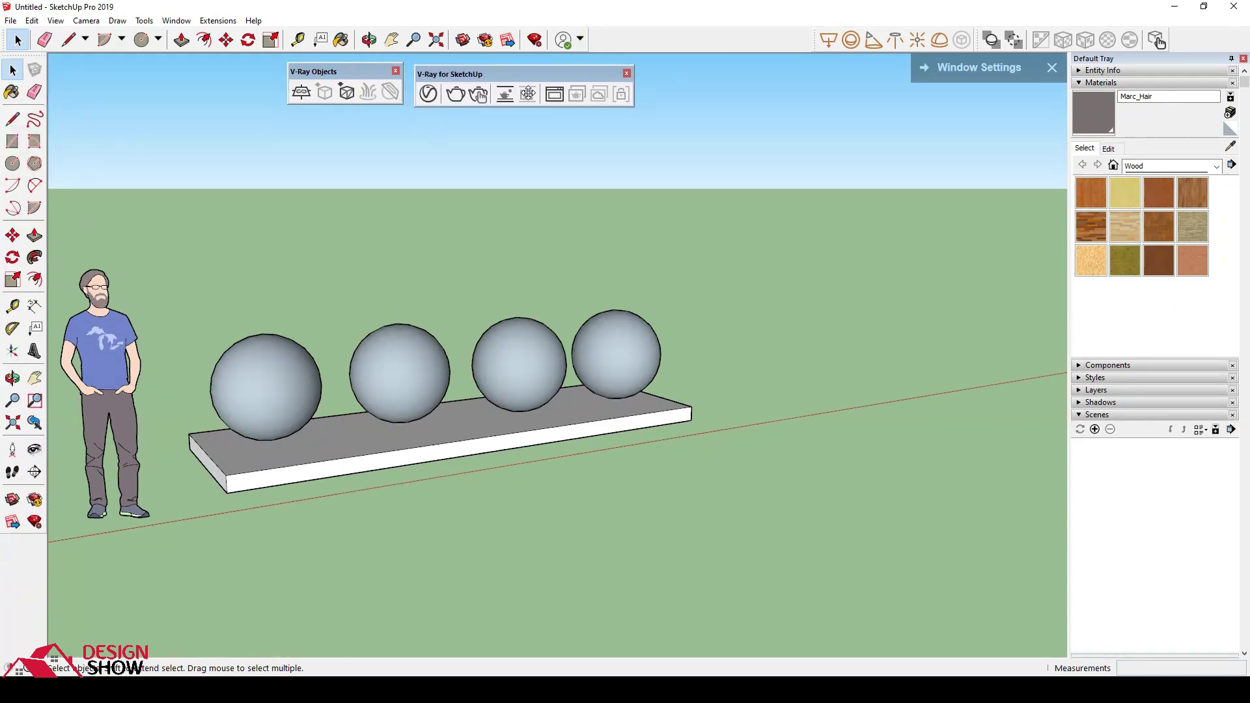
Step: Float the Lights and Utilities toolbars and line up the main V-Ray toolbar beside V-Ray Objects
{"action": "left_click_drag", "start_coordinate": [814, 41], "coordinate": [659, 75]}
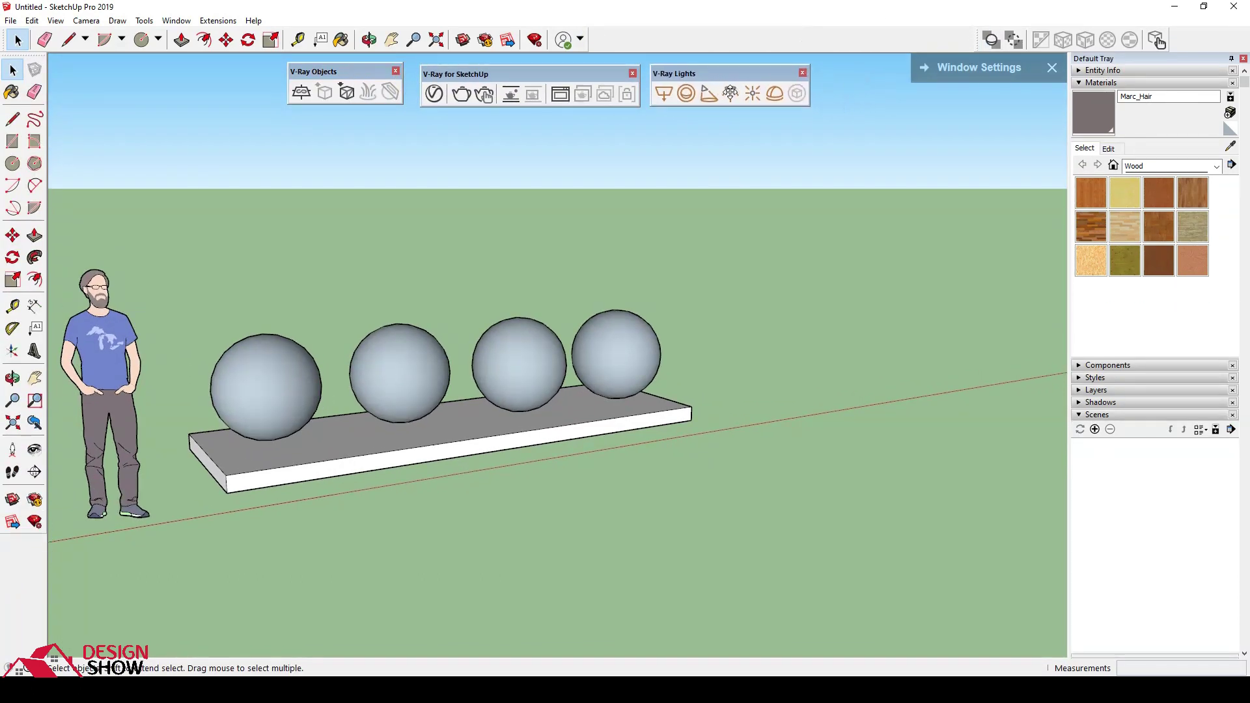
{"action": "left_click_drag", "start_coordinate": [974, 36], "coordinate": [827, 74]}
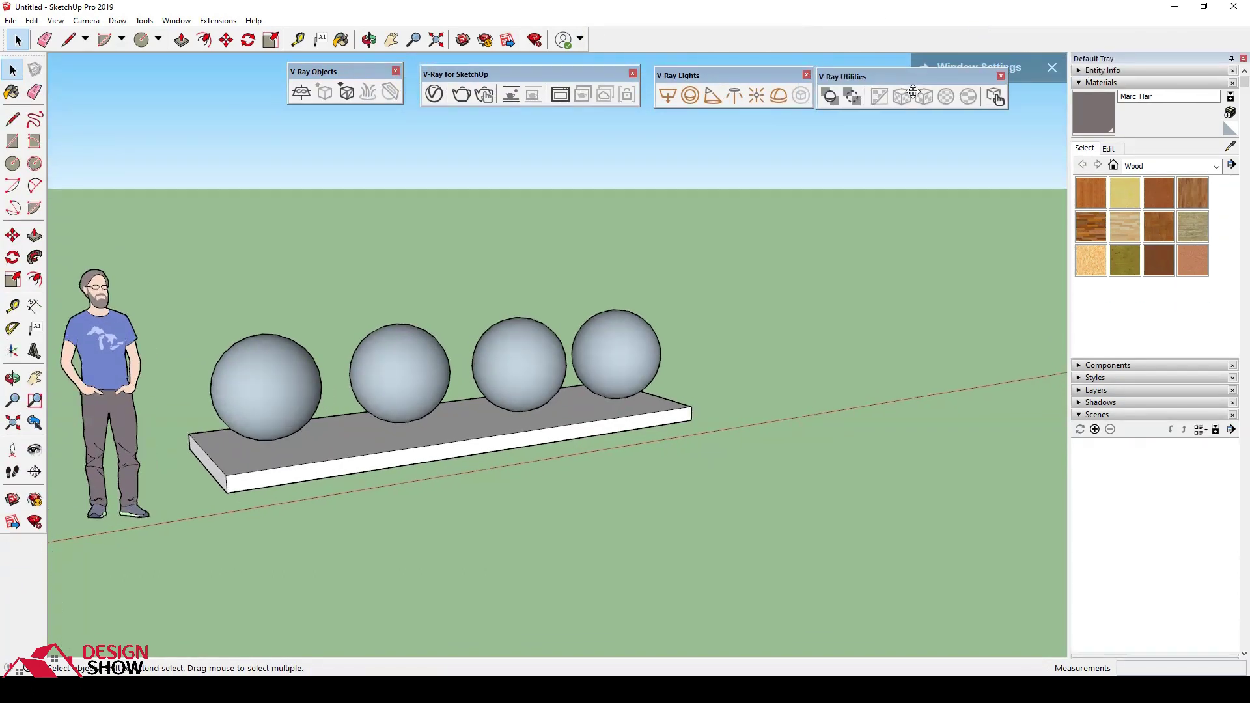
{"action": "left_click_drag", "start_coordinate": [357, 69], "coordinate": [369, 71]}
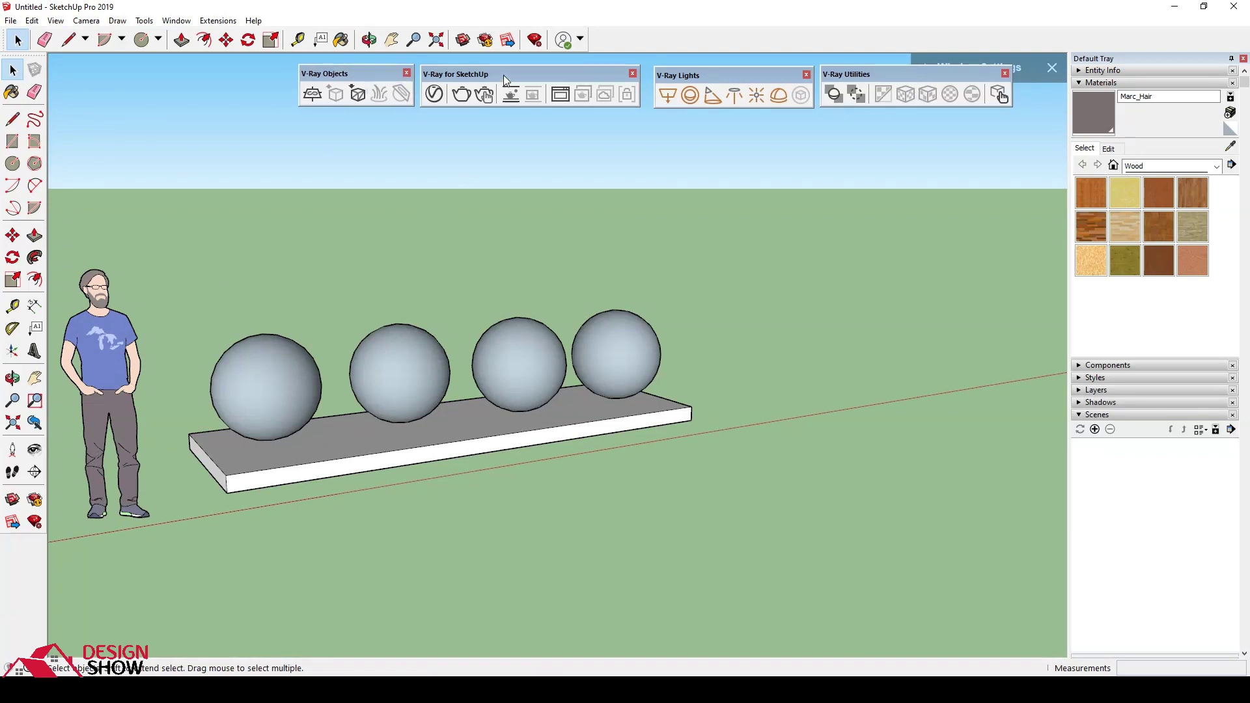
{"action": "left_click_drag", "start_coordinate": [504, 74], "coordinate": [151, 75]}
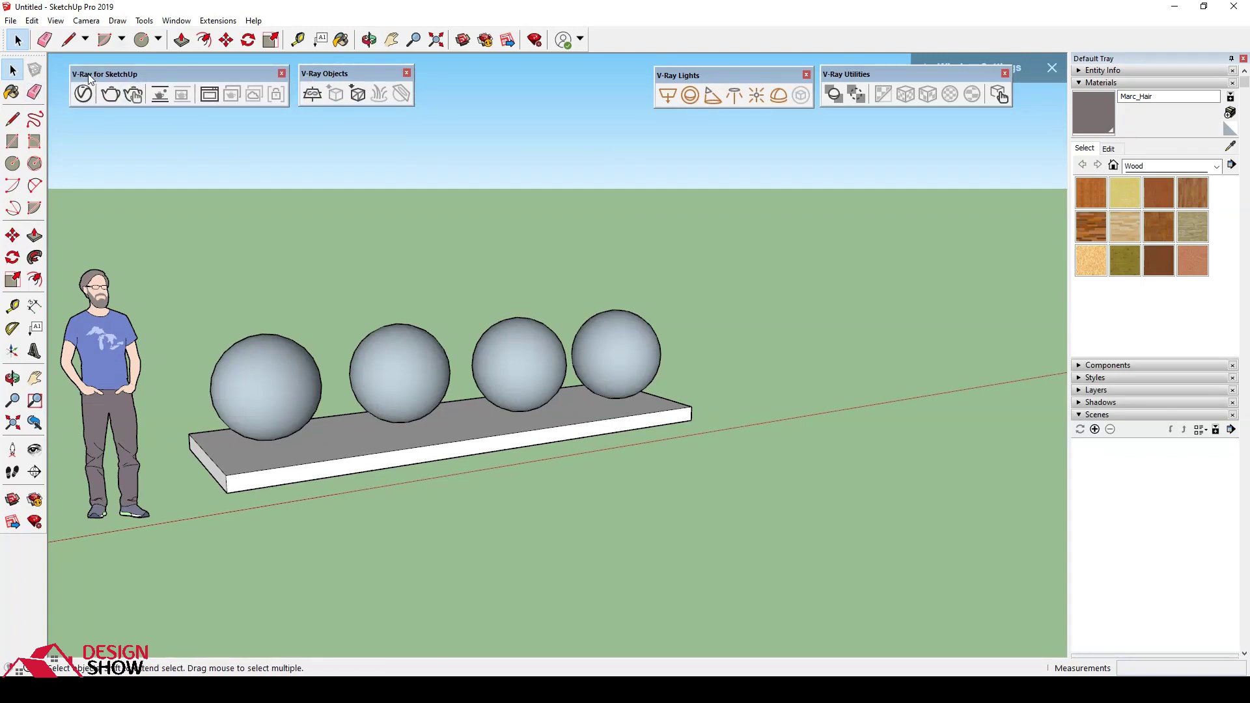
{"action": "left_click_drag", "start_coordinate": [88, 74], "coordinate": [82, 74]}
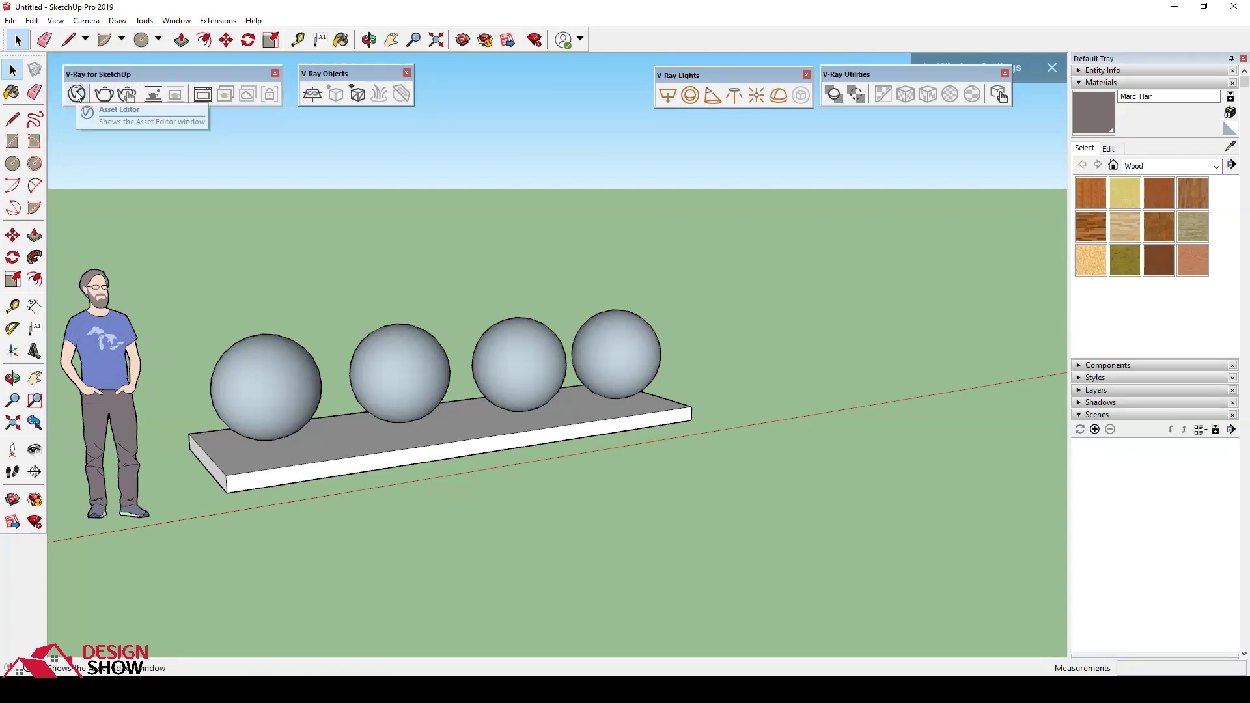
Step: Reopen the V-Ray Asset Editor and position it lower and to the left
{"action": "left_click", "coordinate": [77, 95]}
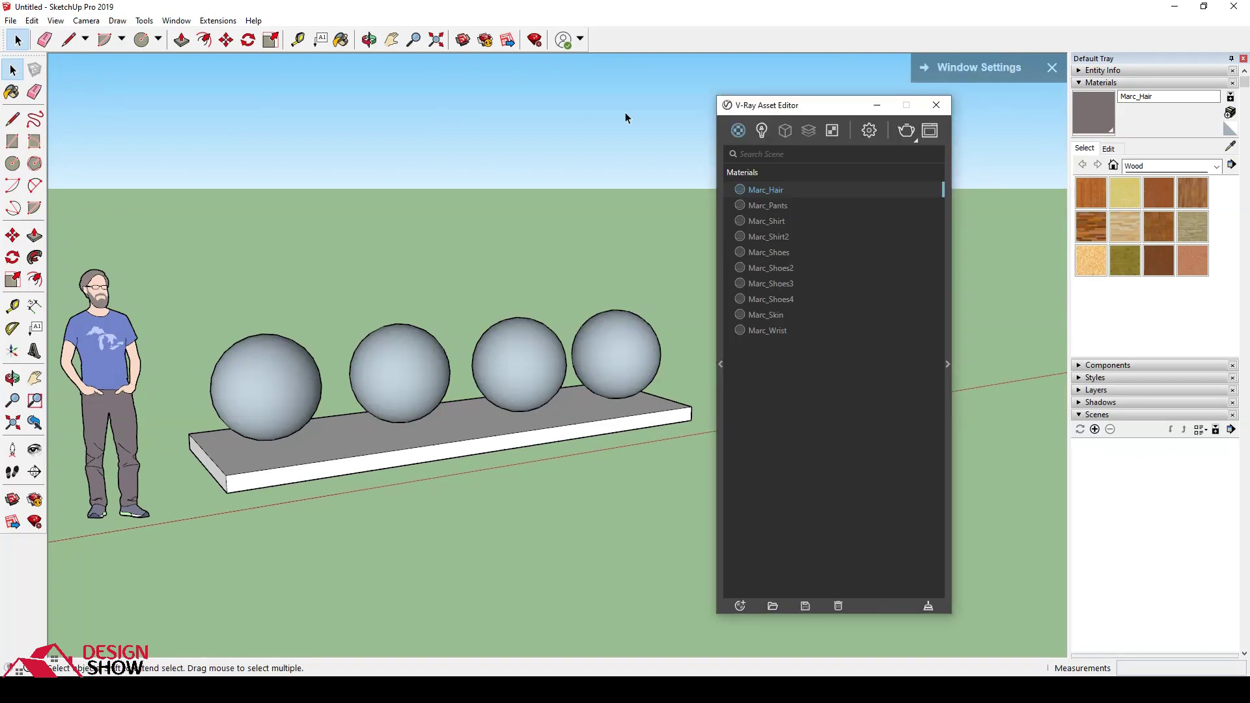
{"action": "mouse_move", "coordinate": [767, 112]}
{"action": "left_mouse_down"}
{"action": "mouse_move", "coordinate": [727, 129]}
{"action": "mouse_move", "coordinate": [713, 118]}
{"action": "left_mouse_up"}
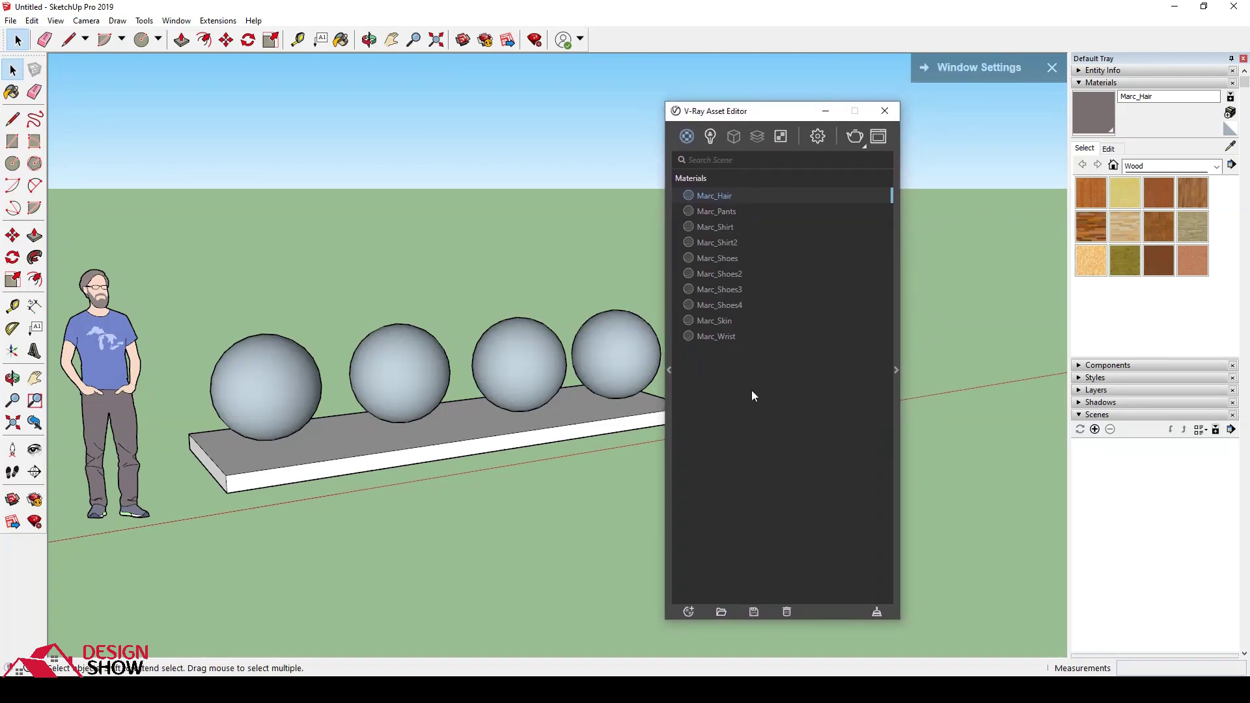
{"action": "left_click", "coordinate": [982, 404]}
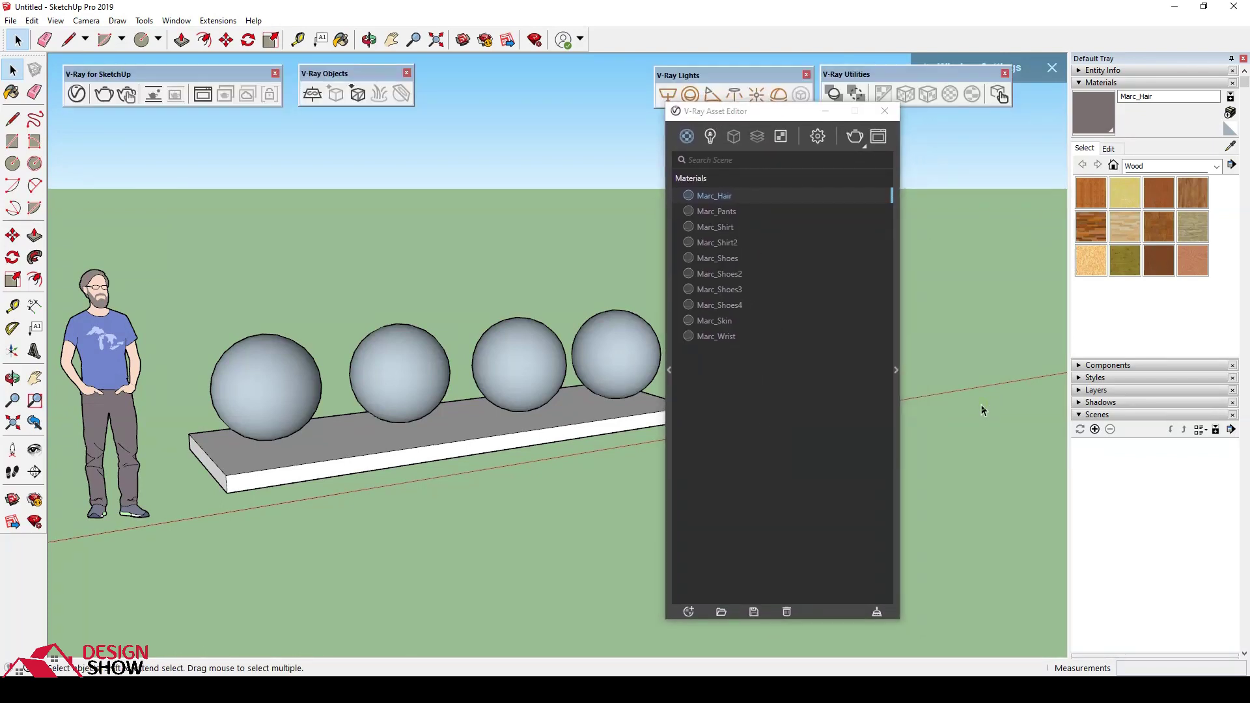
{"action": "left_click_drag", "start_coordinate": [779, 122], "coordinate": [772, 147]}
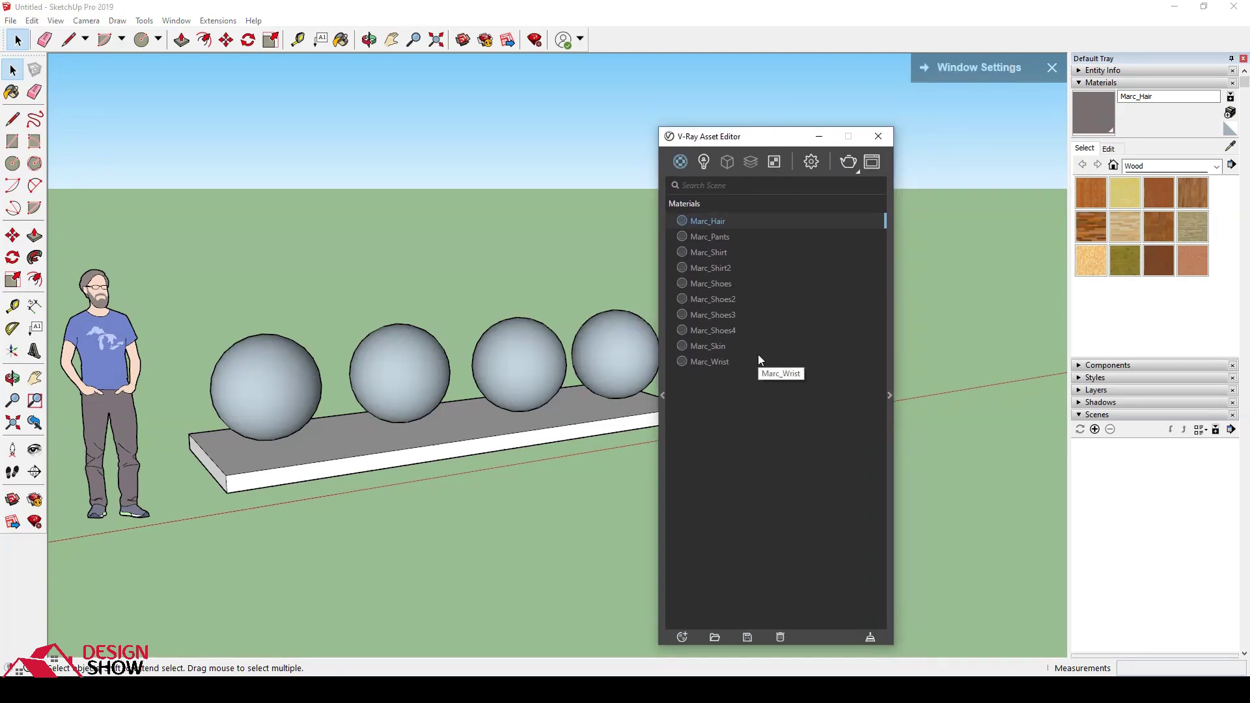
{"action": "left_click", "coordinate": [943, 314]}
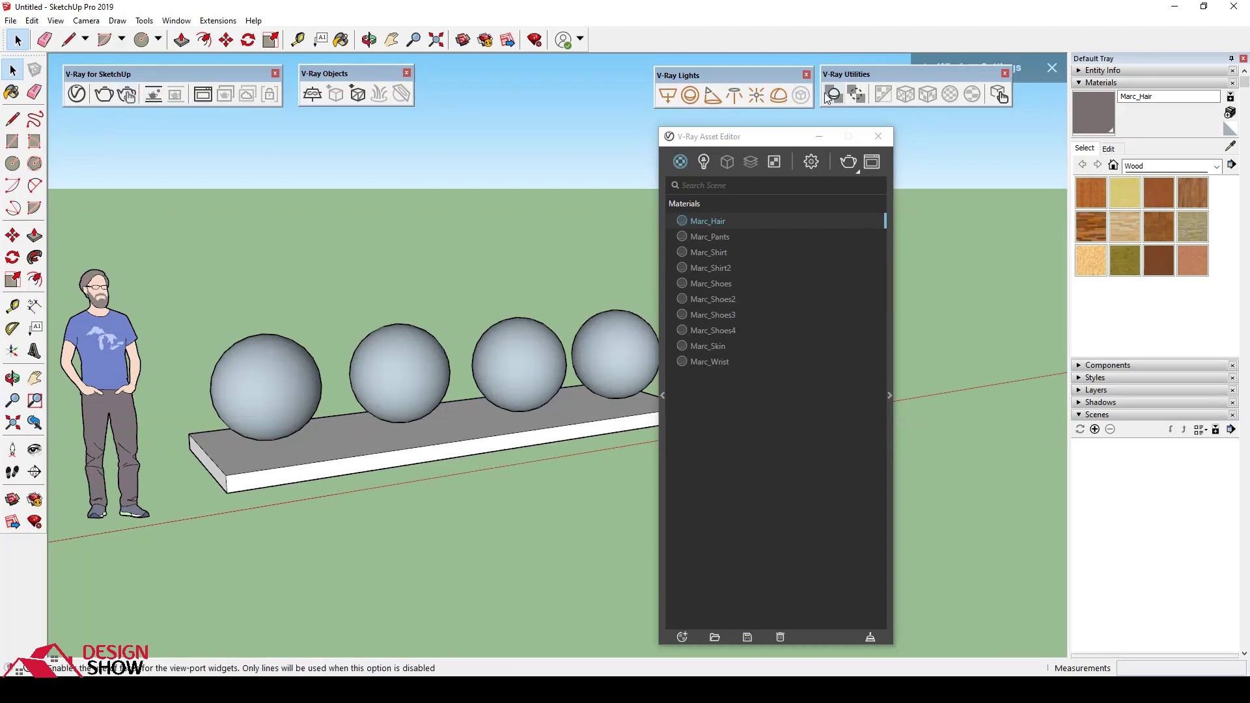
Step: Move the V-Ray Lights and Utilities toolbars left and bring the Asset Editor forward
{"action": "left_click_drag", "start_coordinate": [739, 73], "coordinate": [580, 78]}
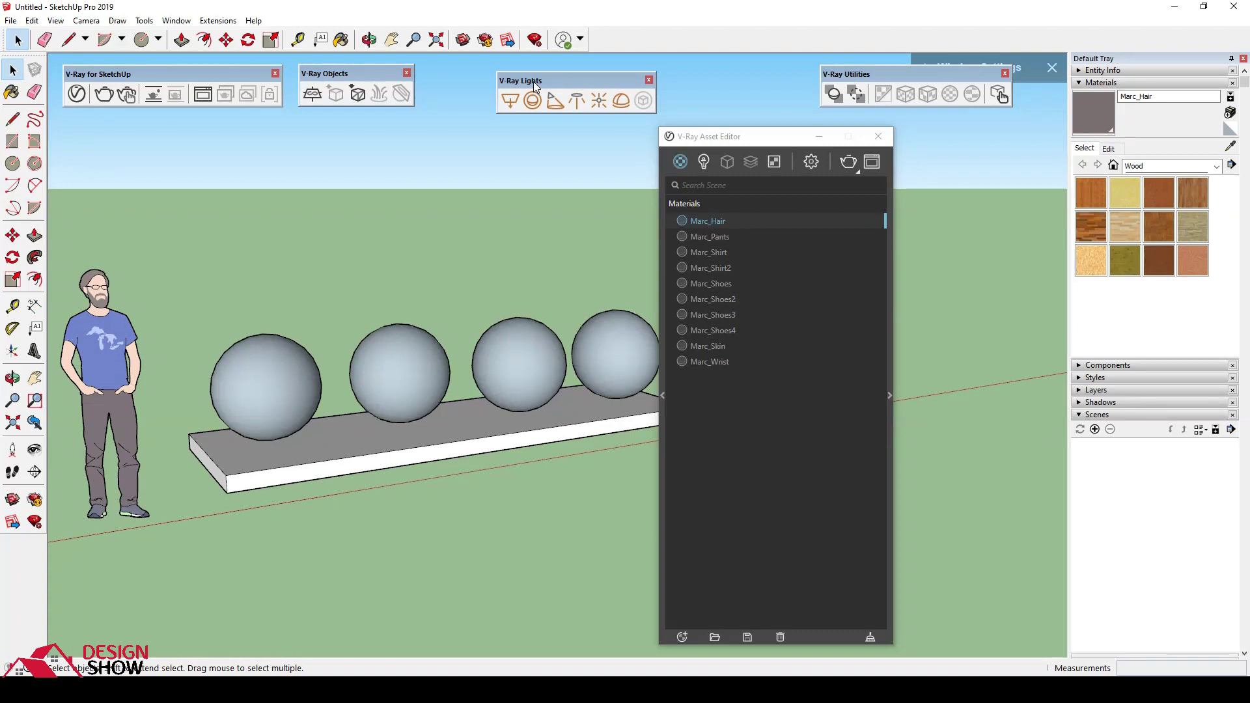
{"action": "left_click_drag", "start_coordinate": [533, 81], "coordinate": [525, 77]}
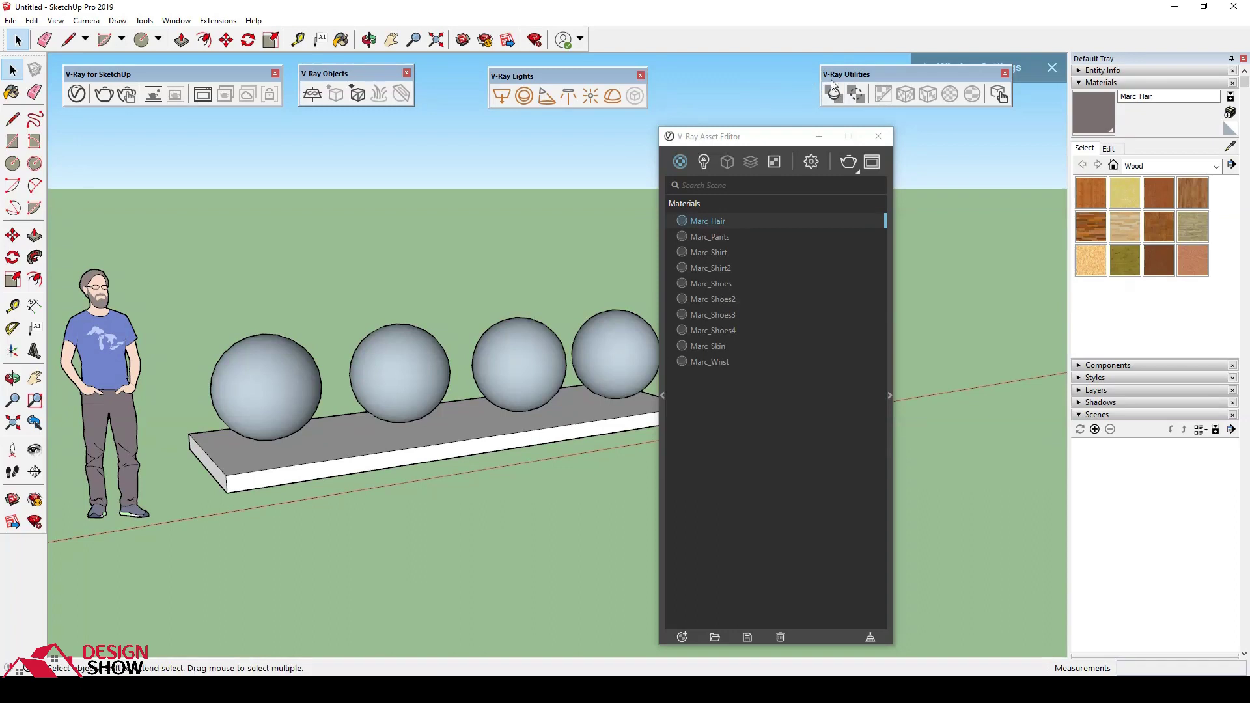
{"action": "left_click_drag", "start_coordinate": [837, 73], "coordinate": [704, 70]}
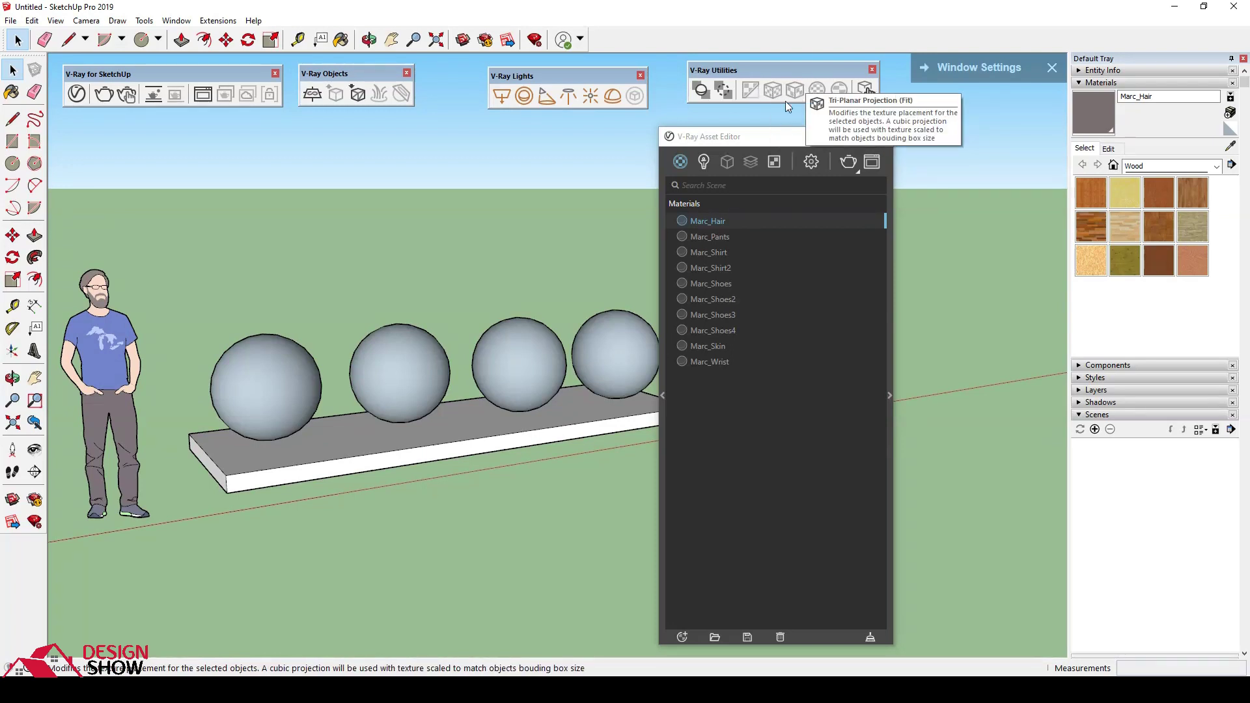
{"action": "left_click", "coordinate": [755, 138]}
Step: Step through the figure's Marc materials, including Marc_Shoes4 and Marc_Shoes
{"action": "left_click_drag", "start_coordinate": [773, 147], "coordinate": [796, 135]}
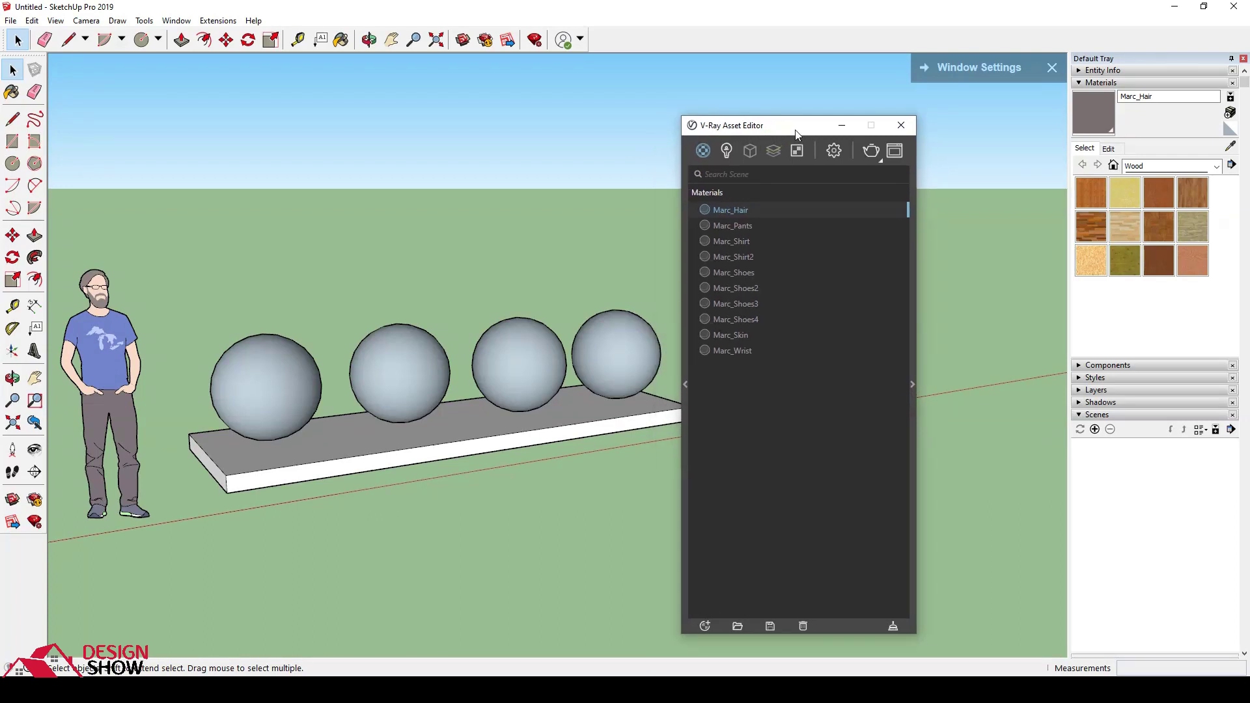
{"action": "mouse_move", "coordinate": [796, 134]}
{"action": "left_mouse_down"}
{"action": "mouse_move", "coordinate": [786, 130]}
{"action": "mouse_move", "coordinate": [808, 124]}
{"action": "left_mouse_up"}
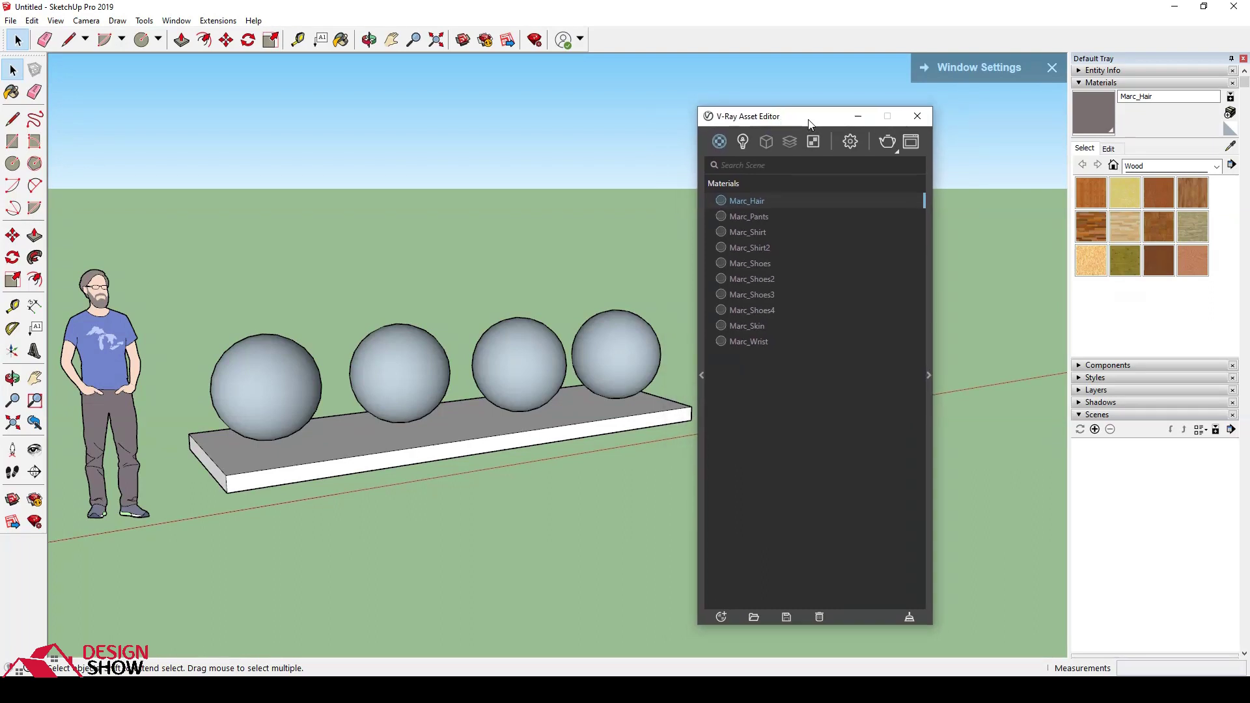
{"action": "left_click", "coordinate": [767, 220]}
{"action": "left_click", "coordinate": [767, 243]}
{"action": "left_click", "coordinate": [762, 287]}
{"action": "left_click", "coordinate": [761, 311]}
{"action": "left_click", "coordinate": [755, 264]}
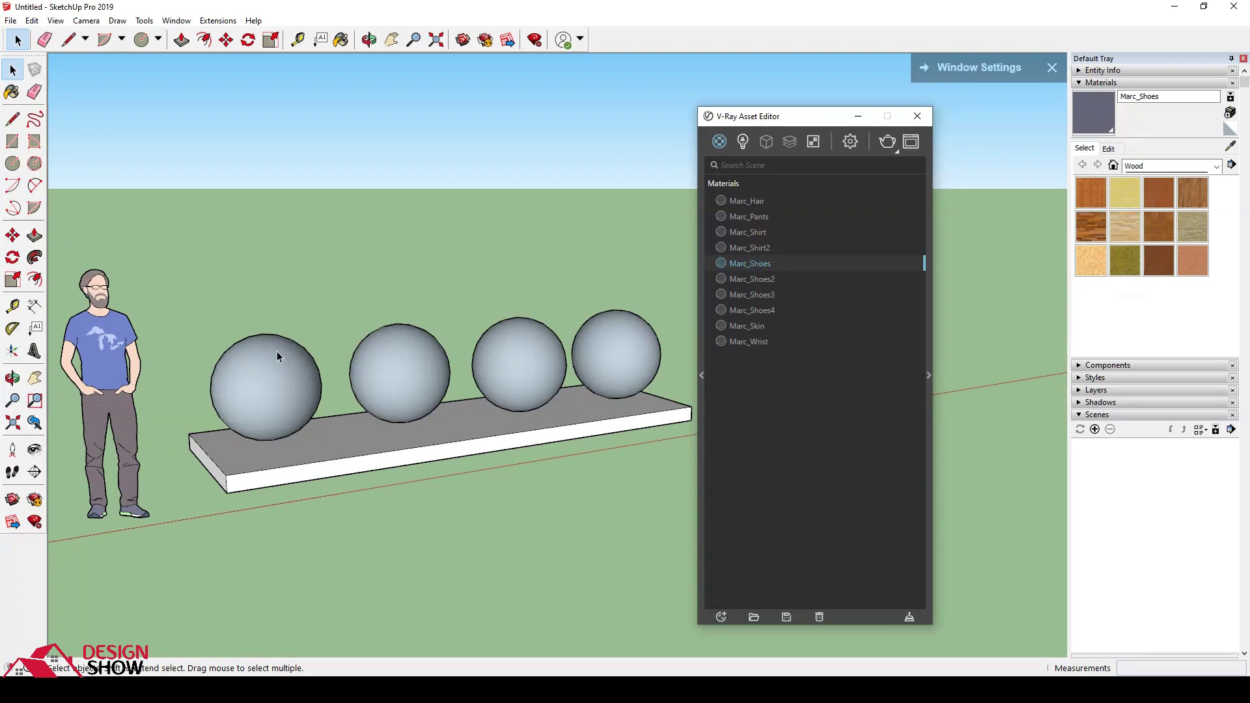
Step: Select the standing figure, expand the material library panel and shift the editor left
{"action": "left_click", "coordinate": [93, 378]}
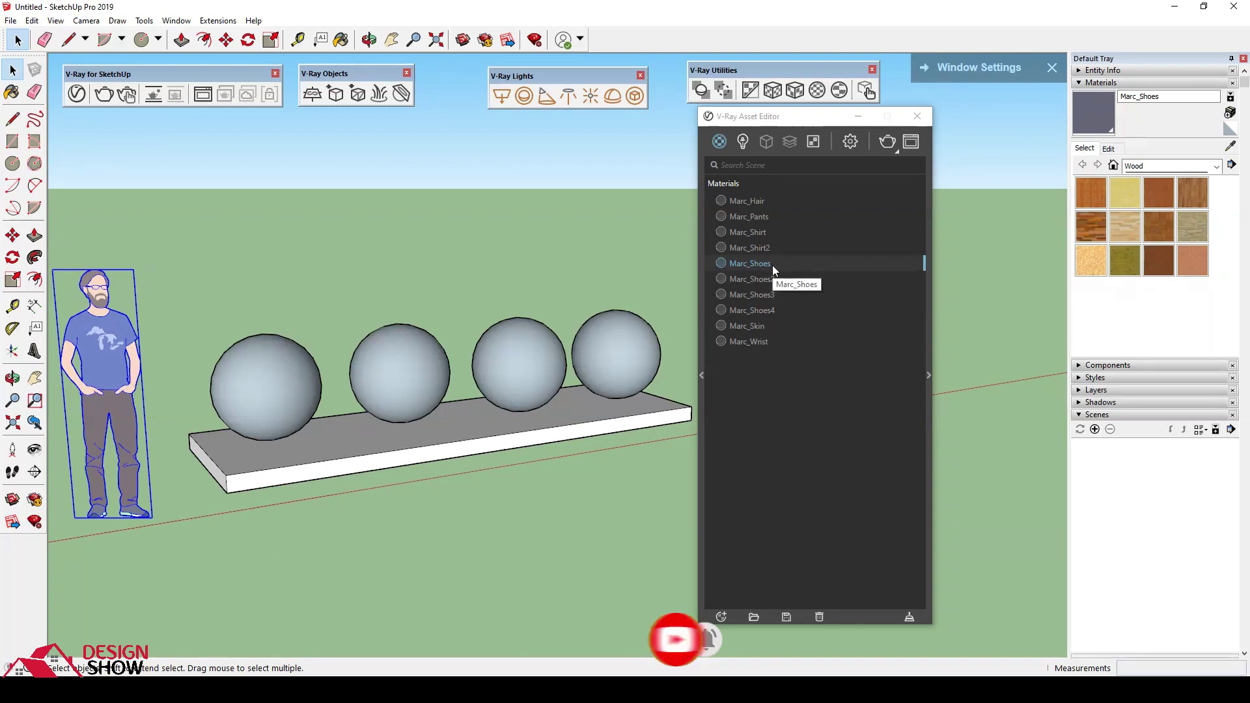
{"action": "left_click_drag", "start_coordinate": [753, 122], "coordinate": [721, 133]}
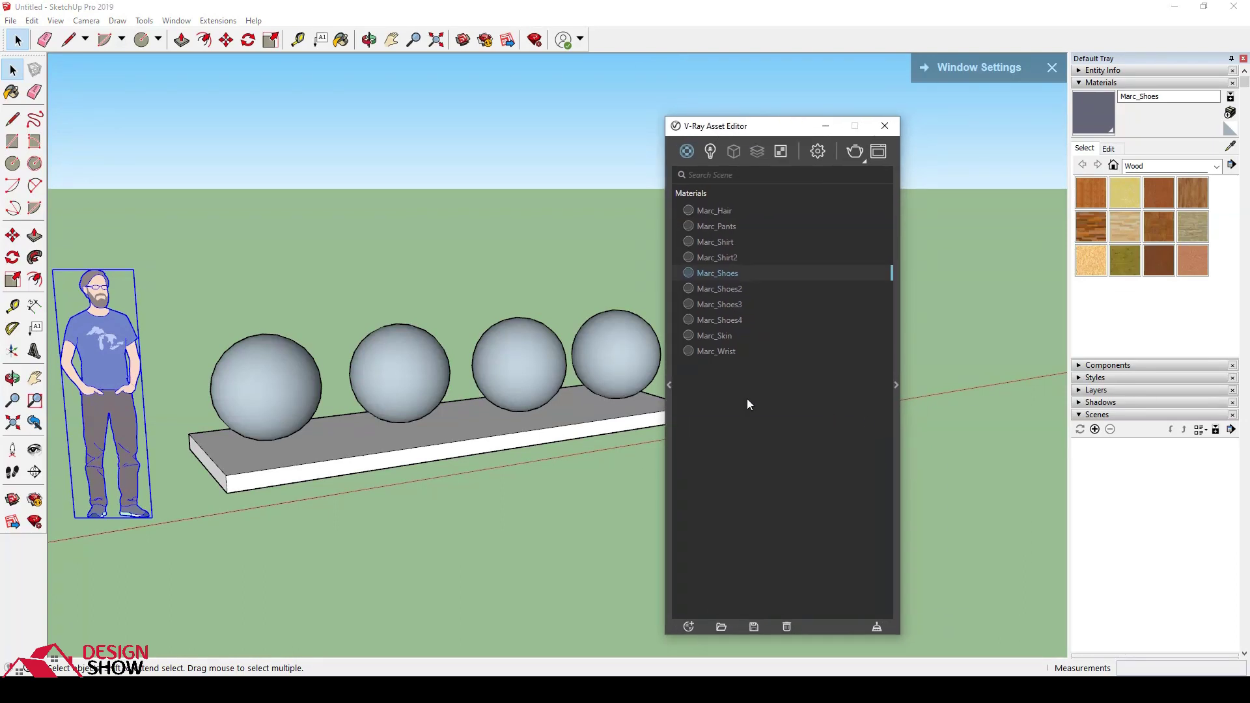
{"action": "left_click", "coordinate": [670, 385]}
{"action": "left_click_drag", "start_coordinate": [595, 128], "coordinate": [307, 103]}
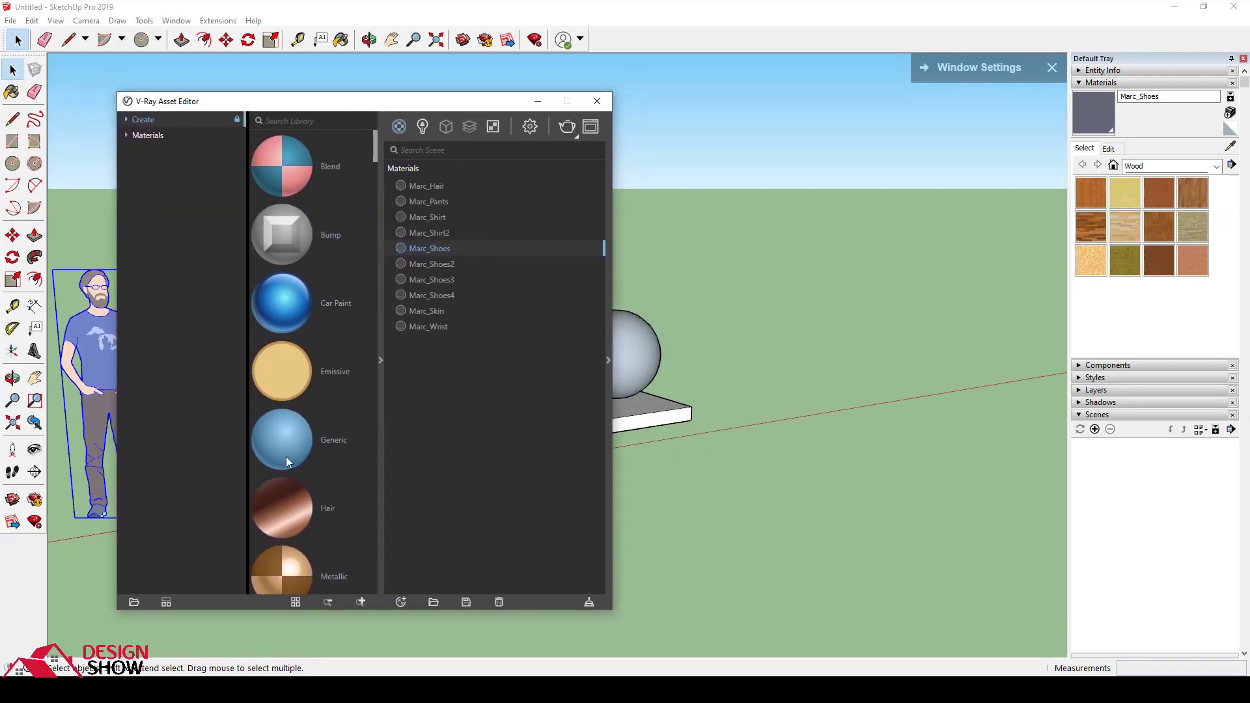
Step: Expand the library's Materials category into subcategories like Bricks, and move the editor right
{"action": "scroll", "coordinate": [302, 439], "scroll_direction": "down", "scroll_amount": 5}
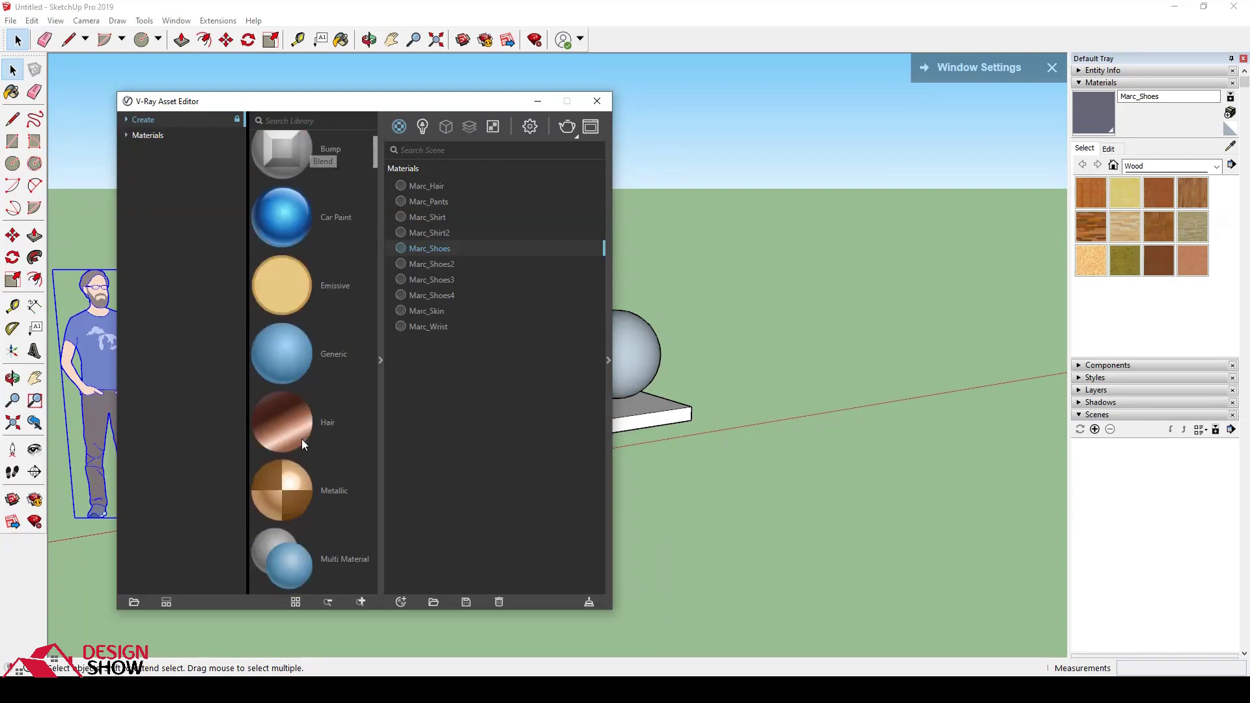
{"action": "left_click", "coordinate": [130, 138]}
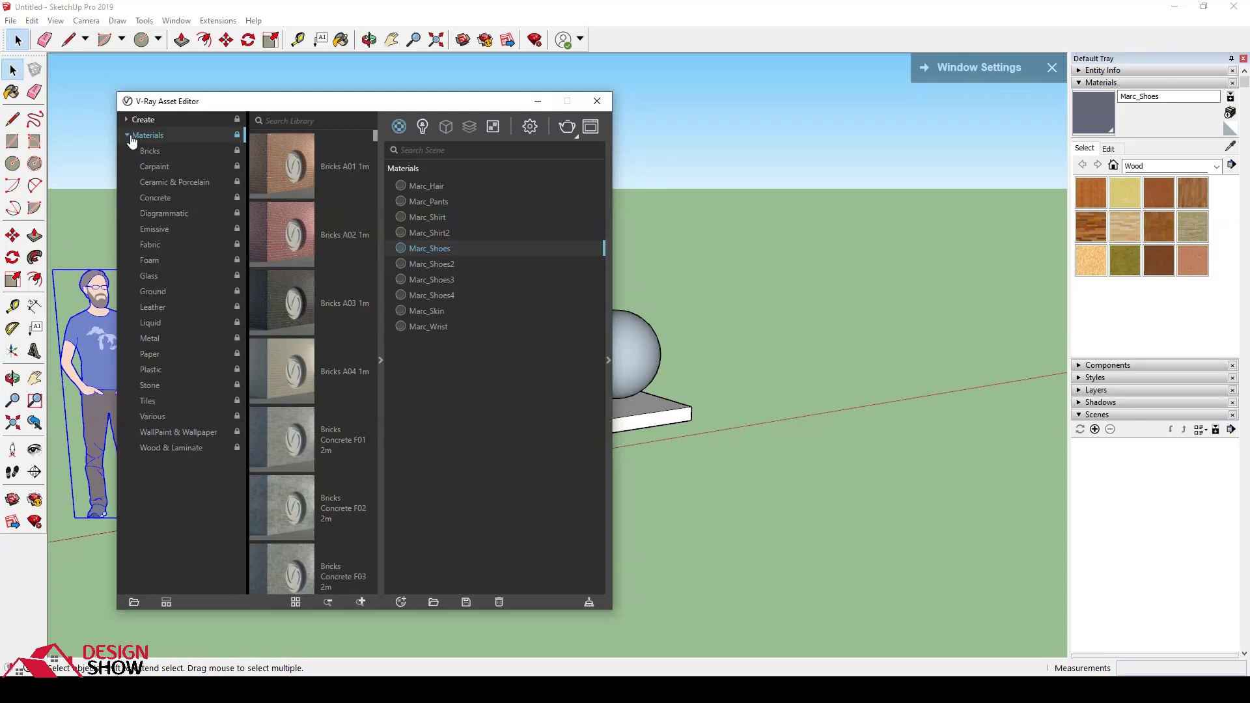
{"action": "left_click_drag", "start_coordinate": [404, 105], "coordinate": [549, 102]}
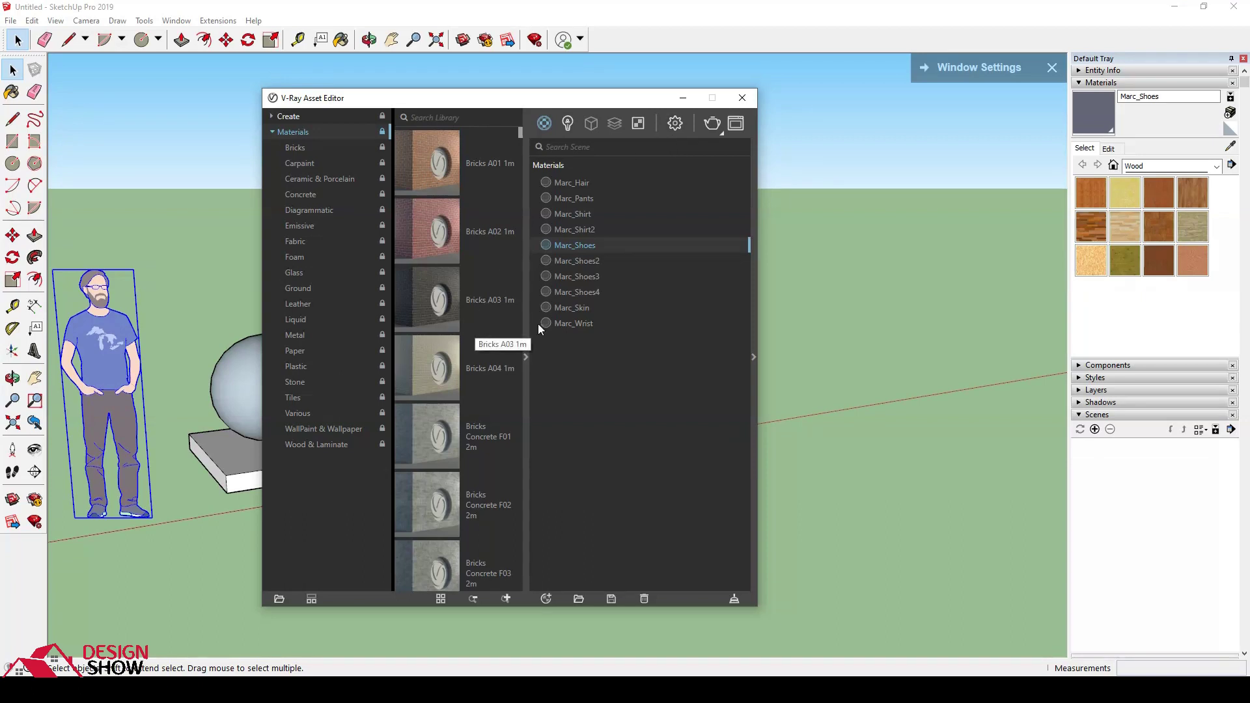
{"action": "left_click", "coordinate": [542, 124]}
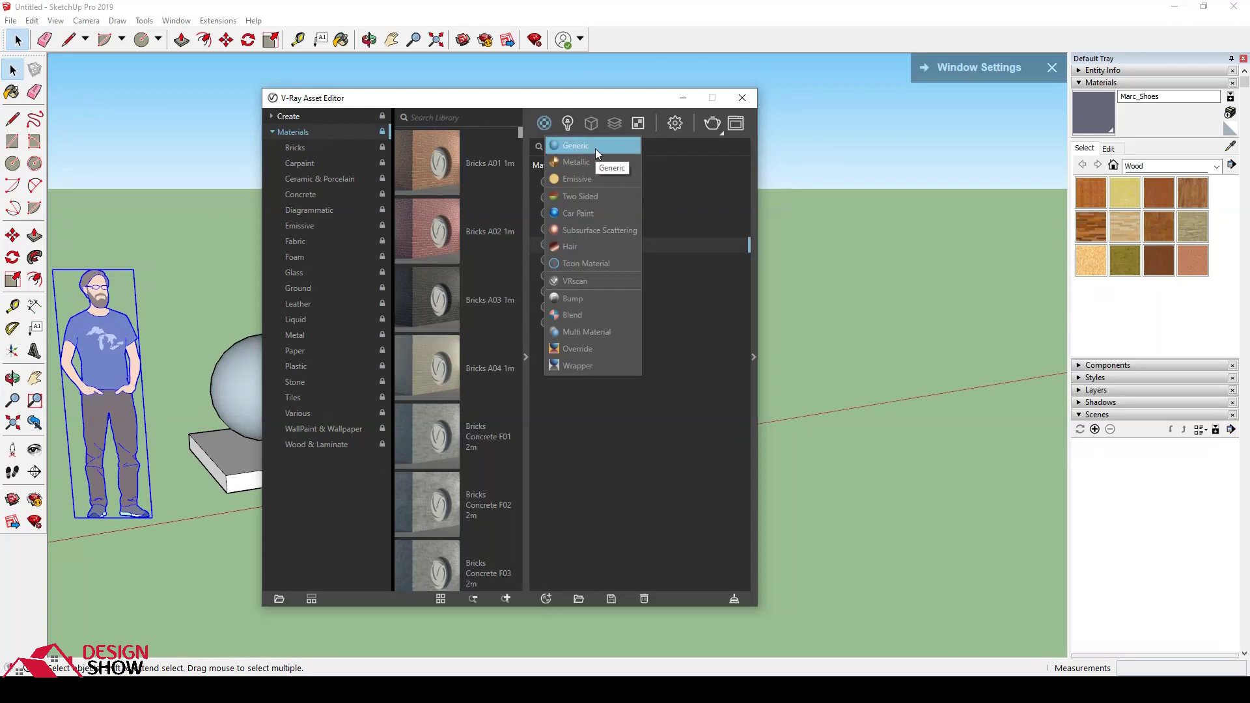
{"action": "left_click", "coordinate": [568, 125]}
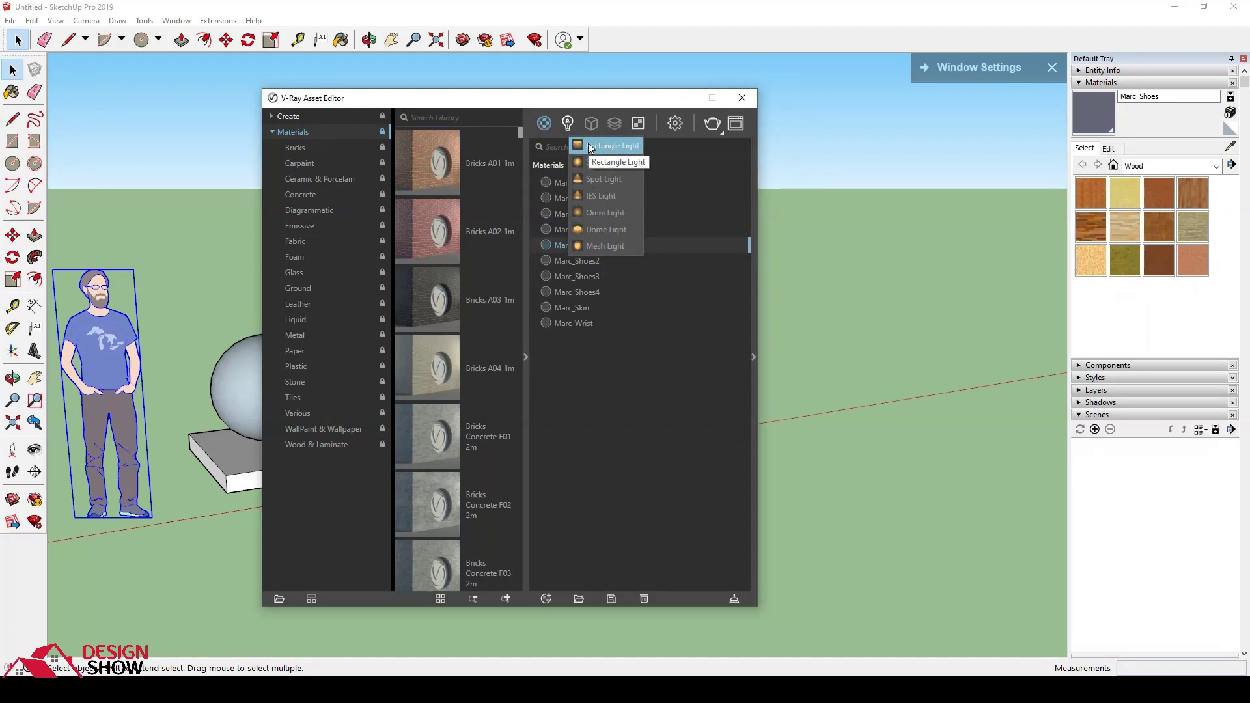
{"action": "mouse_move", "coordinate": [591, 123]}
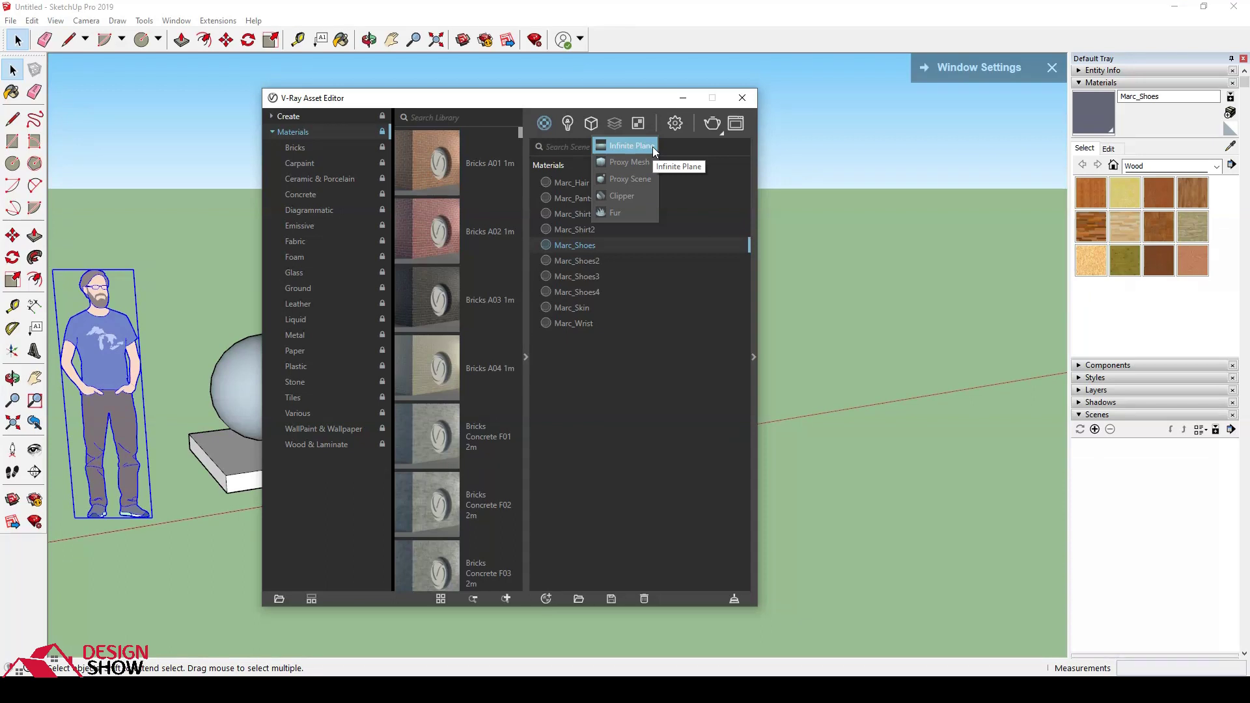
{"action": "left_click", "coordinate": [616, 126]}
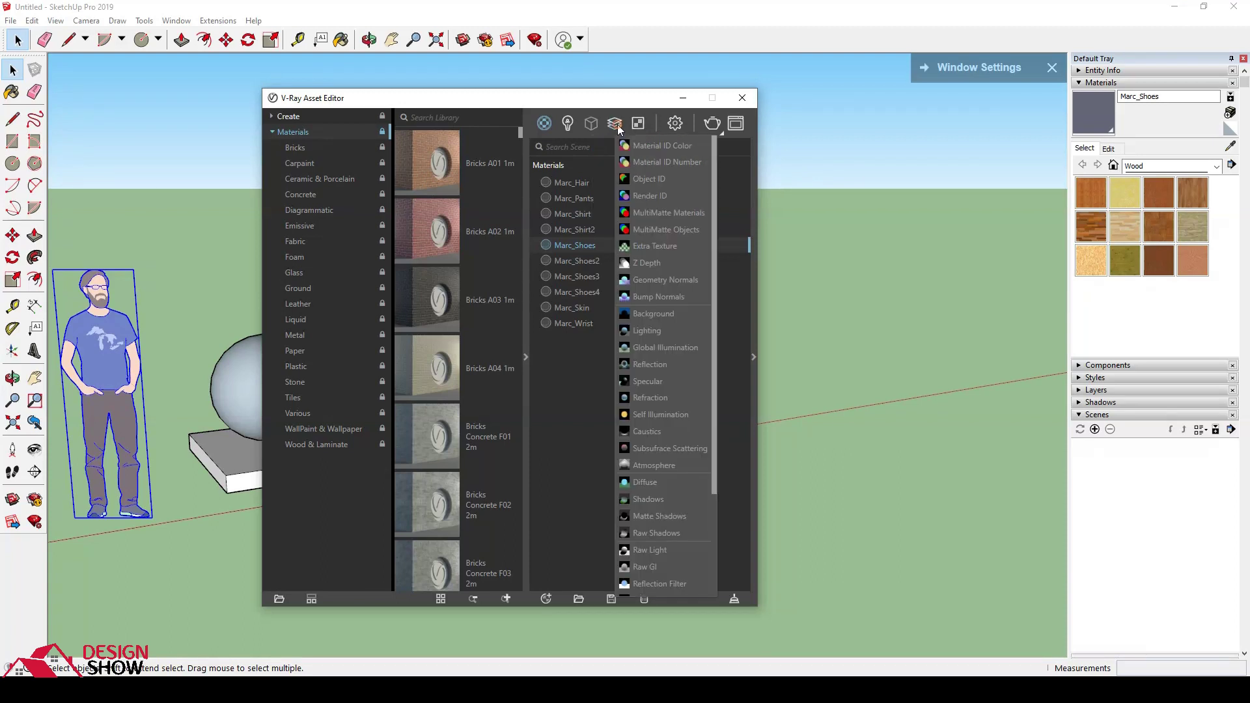
{"action": "scroll", "coordinate": [671, 263], "scroll_direction": "down", "scroll_amount": 4}
{"action": "scroll", "coordinate": [664, 293], "scroll_direction": "down", "scroll_amount": 1}
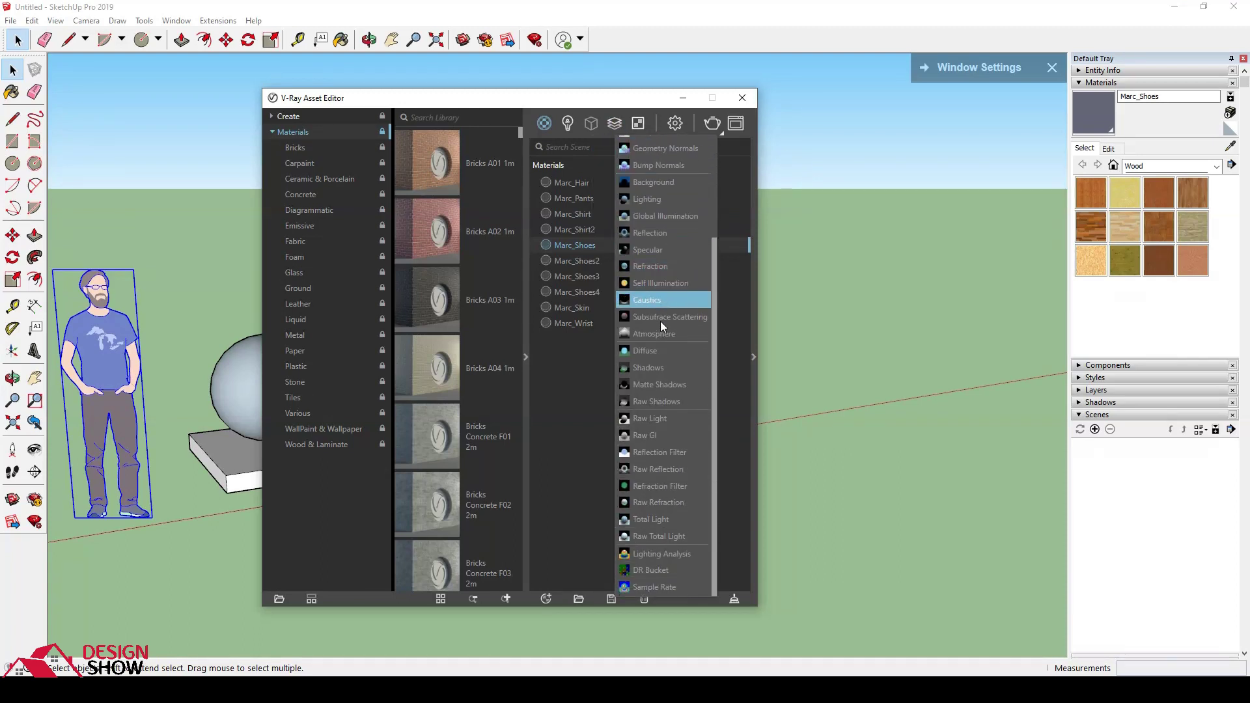
{"action": "scroll", "coordinate": [662, 503], "scroll_direction": "up", "scroll_amount": 4}
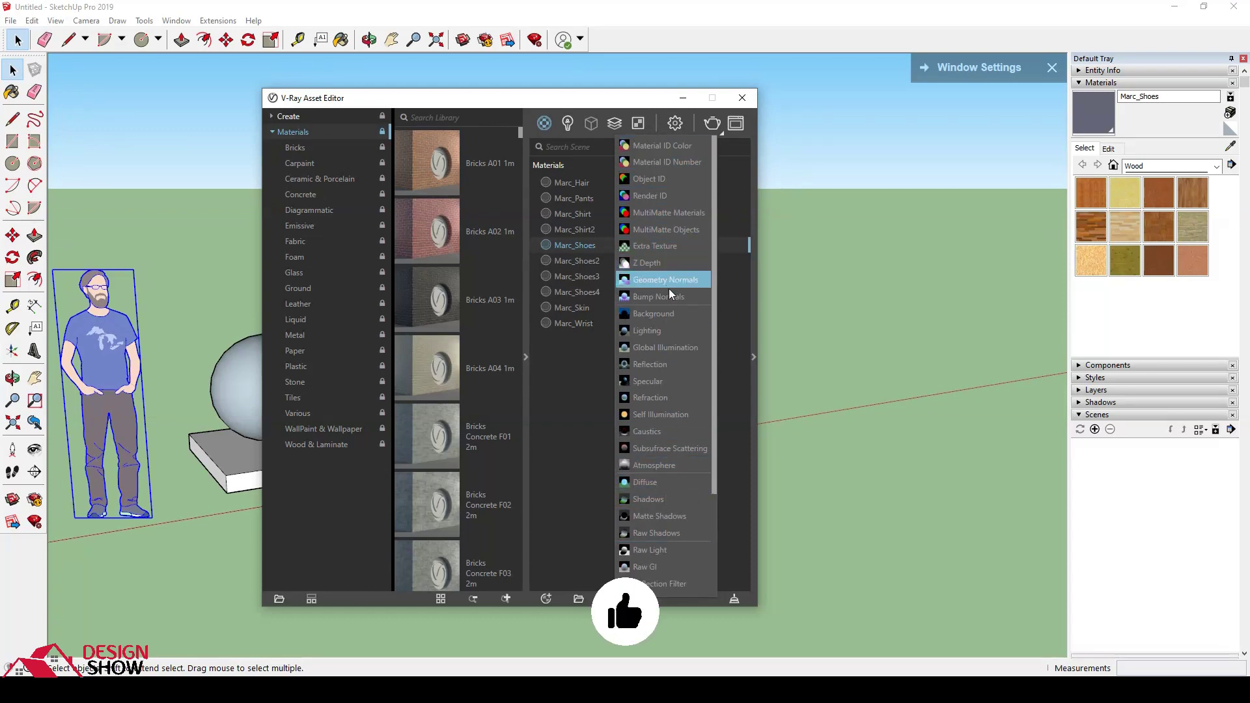
{"action": "left_click", "coordinate": [641, 125]}
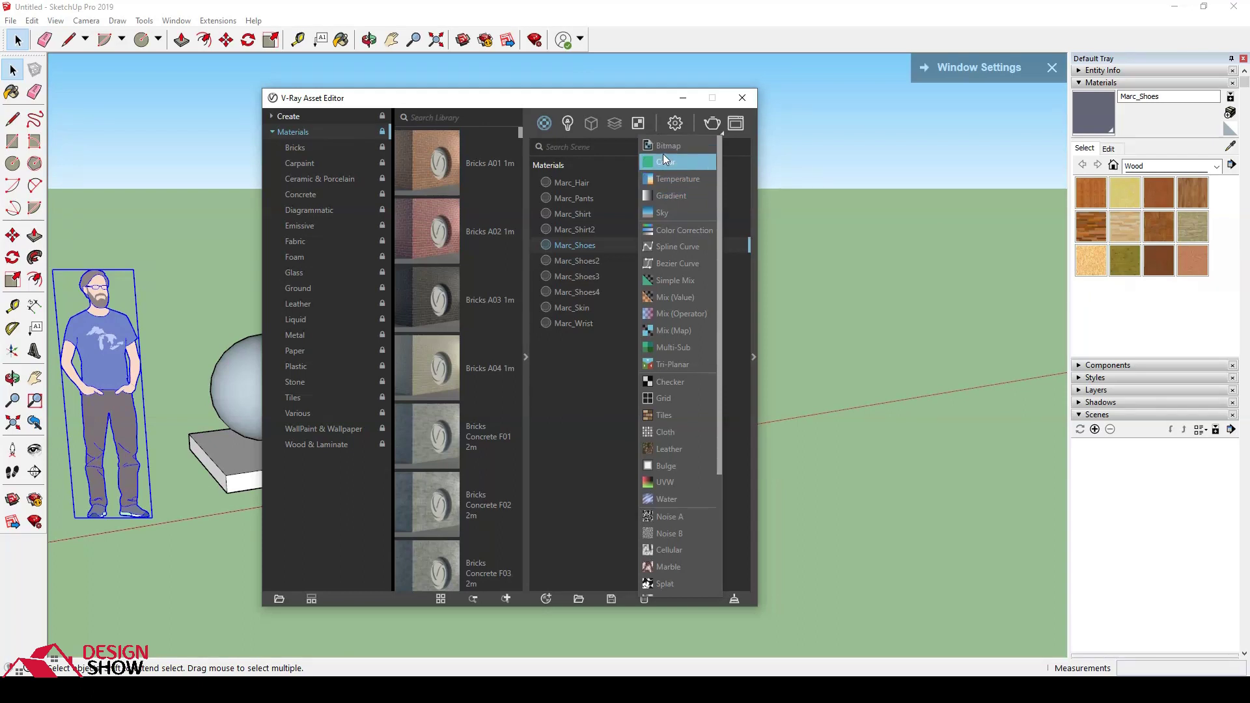
{"action": "scroll", "coordinate": [654, 313], "scroll_direction": "down", "scroll_amount": 3}
{"action": "scroll", "coordinate": [651, 371], "scroll_direction": "down", "scroll_amount": 2}
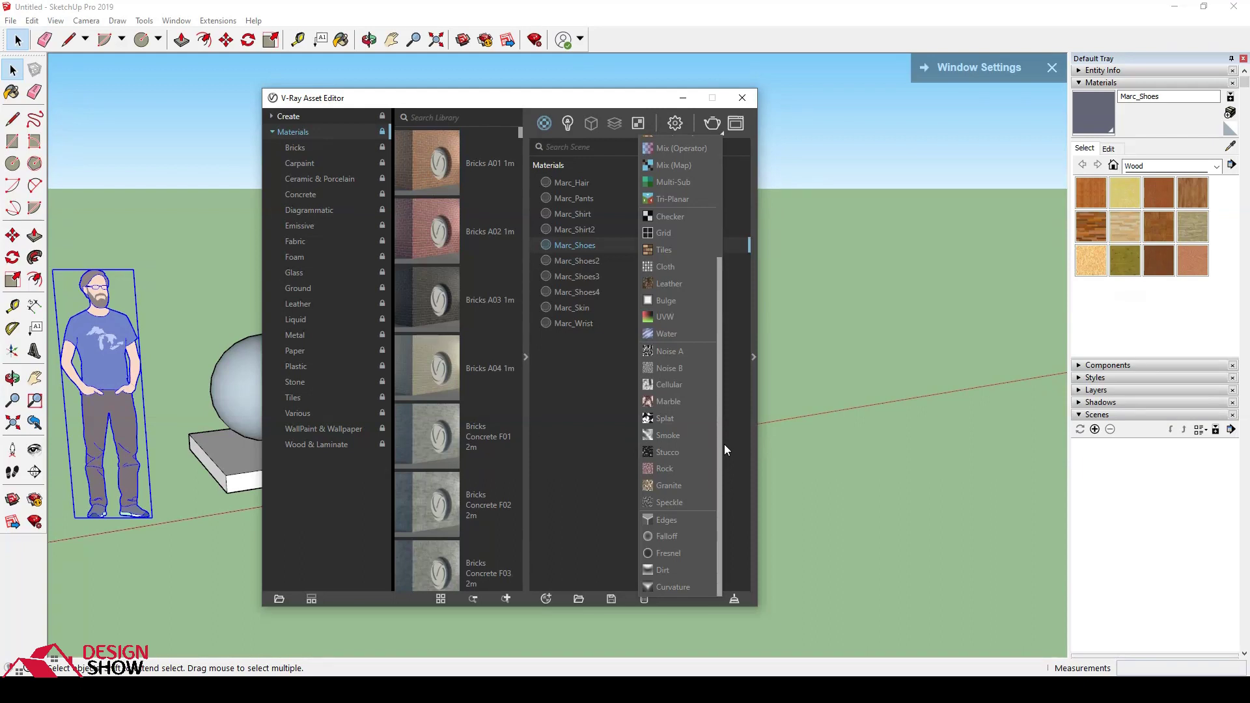
{"action": "scroll", "coordinate": [697, 365], "scroll_direction": "up", "scroll_amount": 2}
{"action": "scroll", "coordinate": [694, 313], "scroll_direction": "up", "scroll_amount": 3}
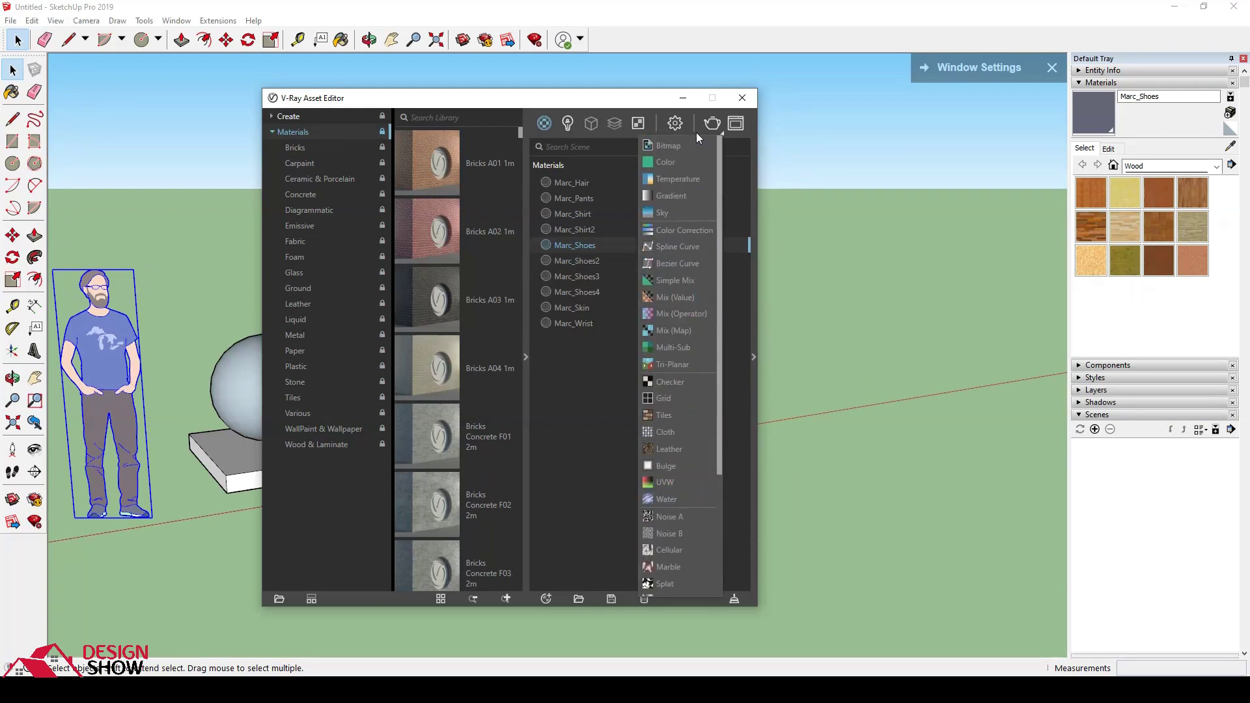
{"action": "left_click", "coordinate": [545, 423]}
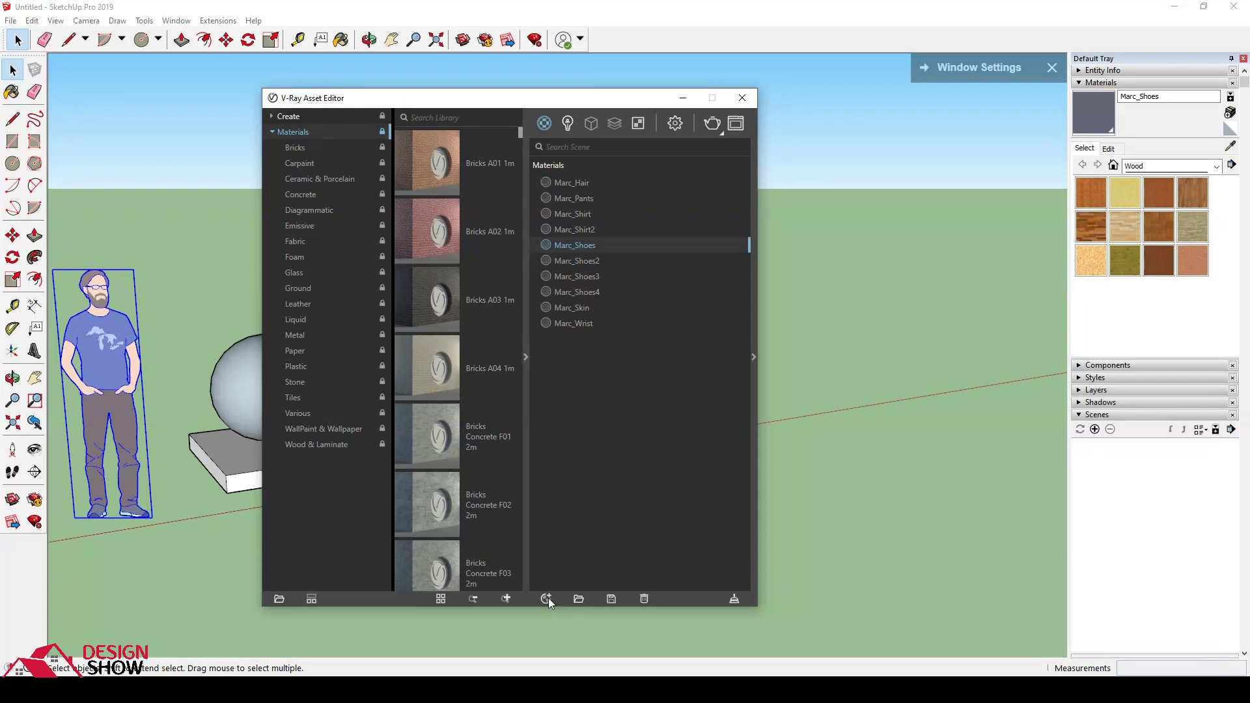
{"action": "left_click", "coordinate": [547, 598]}
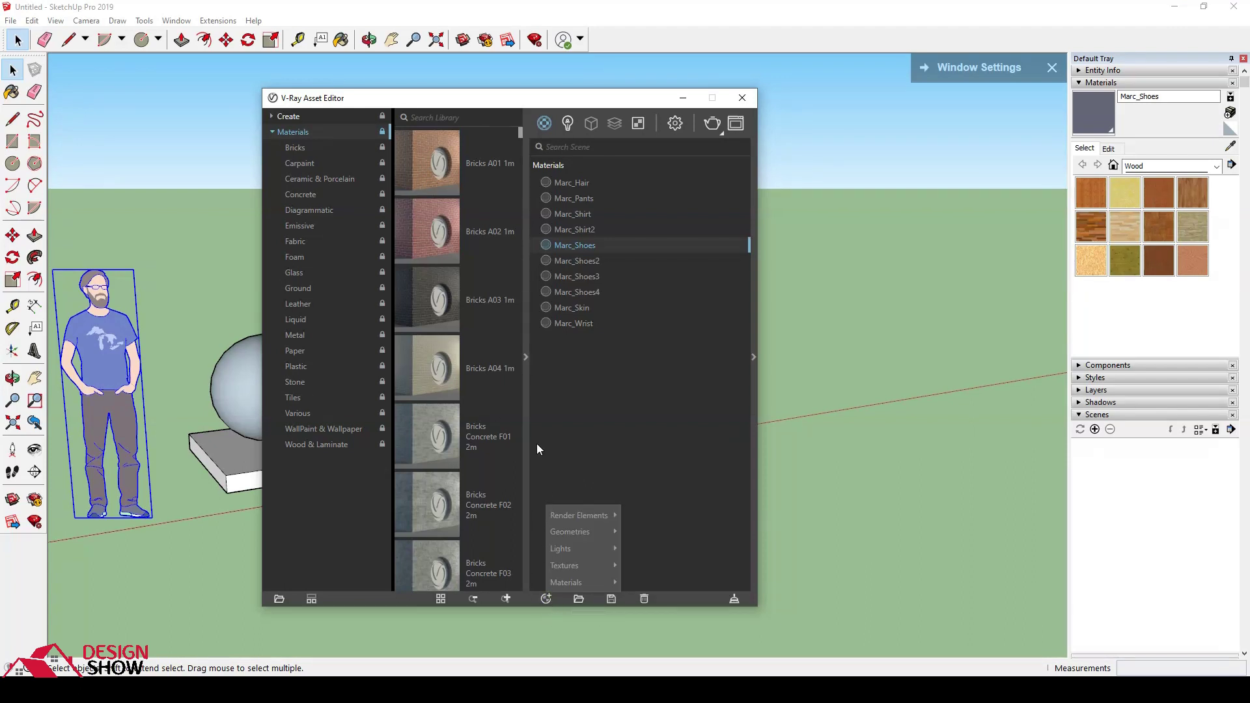
{"action": "mouse_move", "coordinate": [581, 548]}
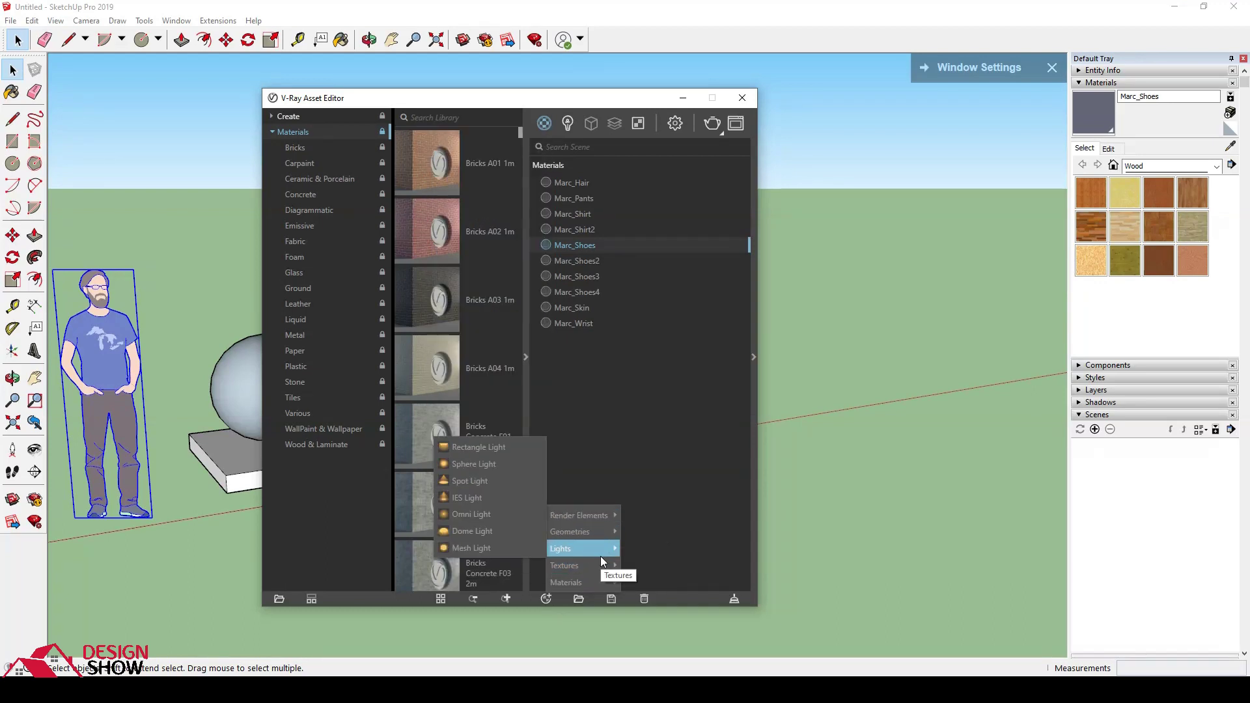
{"action": "left_click", "coordinate": [601, 498]}
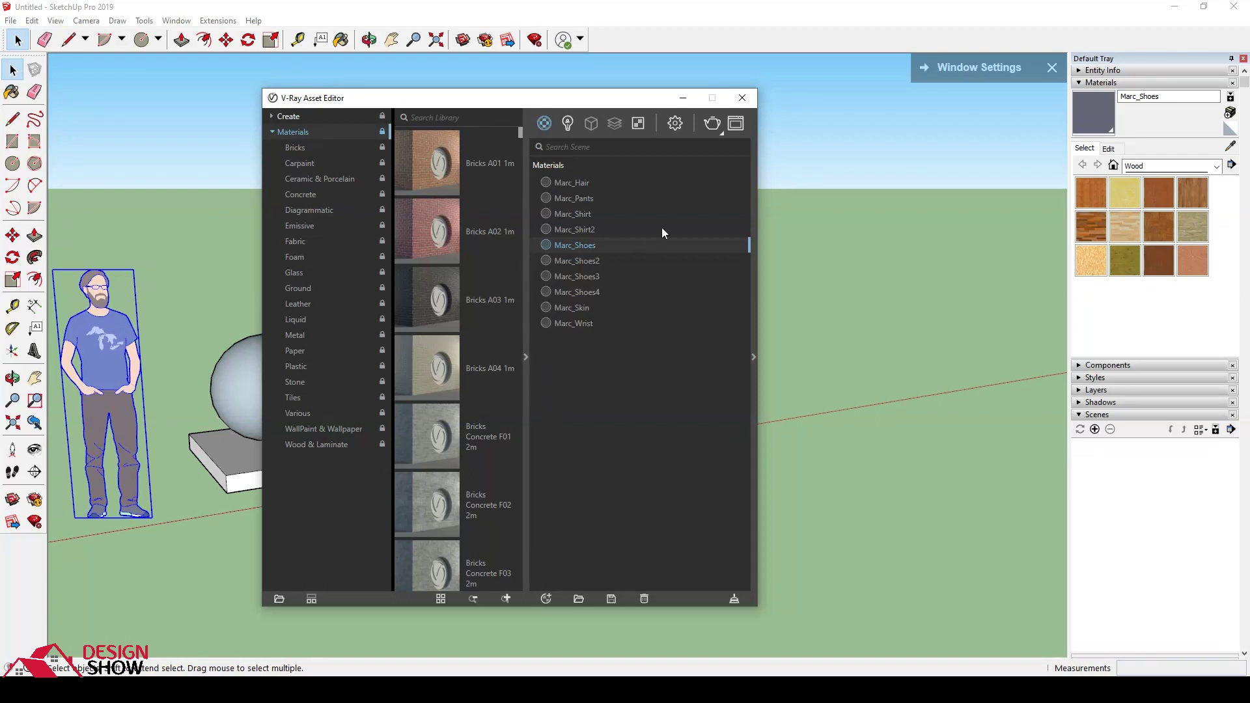
{"action": "left_click", "coordinate": [527, 357]}
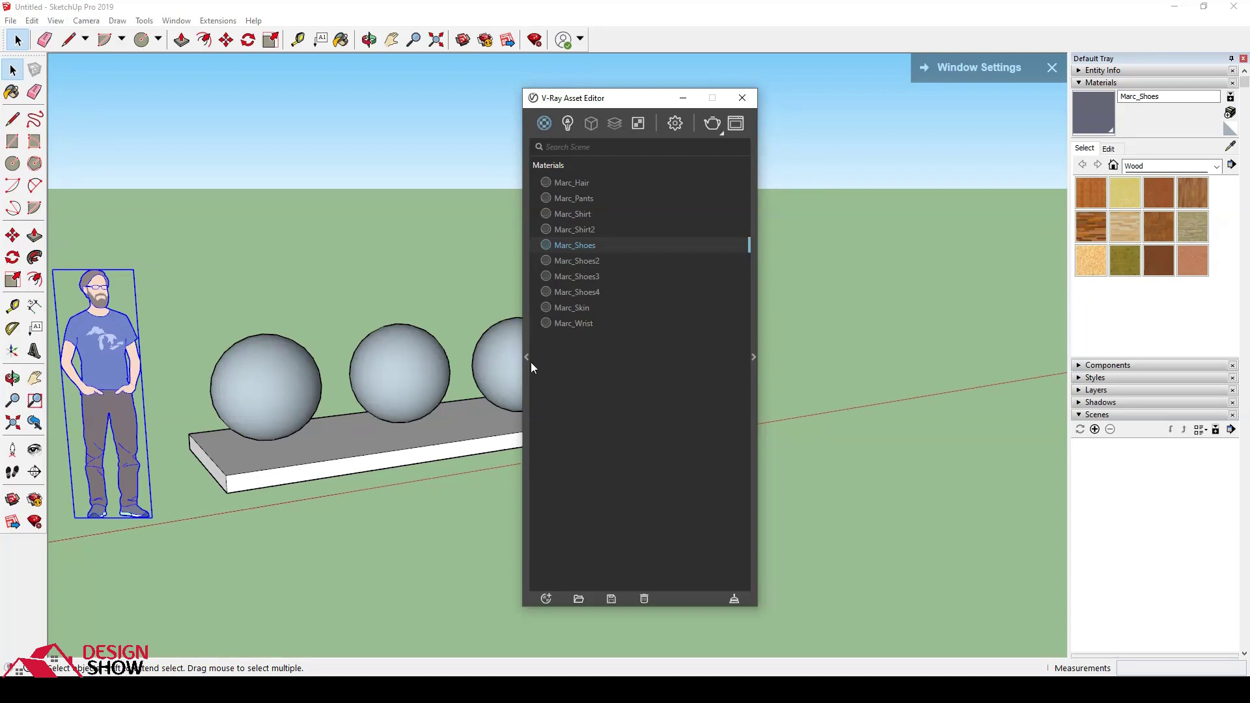
{"action": "left_click", "coordinate": [526, 356]}
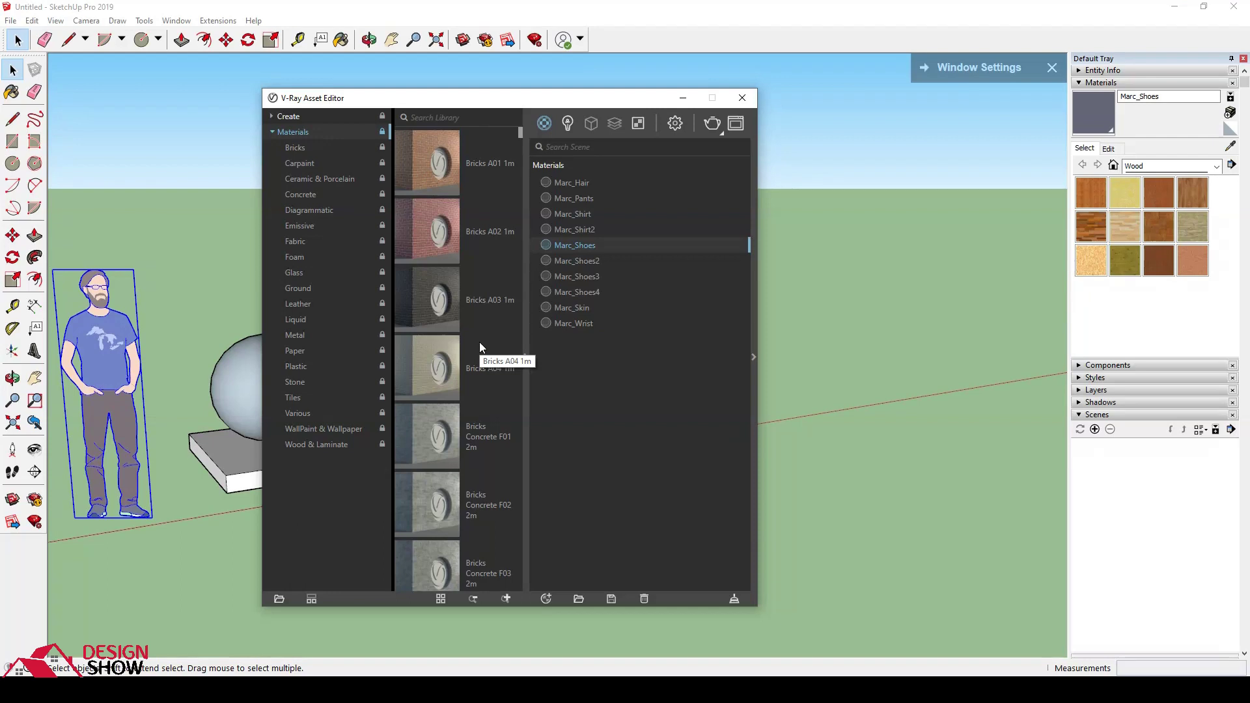
{"action": "left_click", "coordinate": [751, 373]}
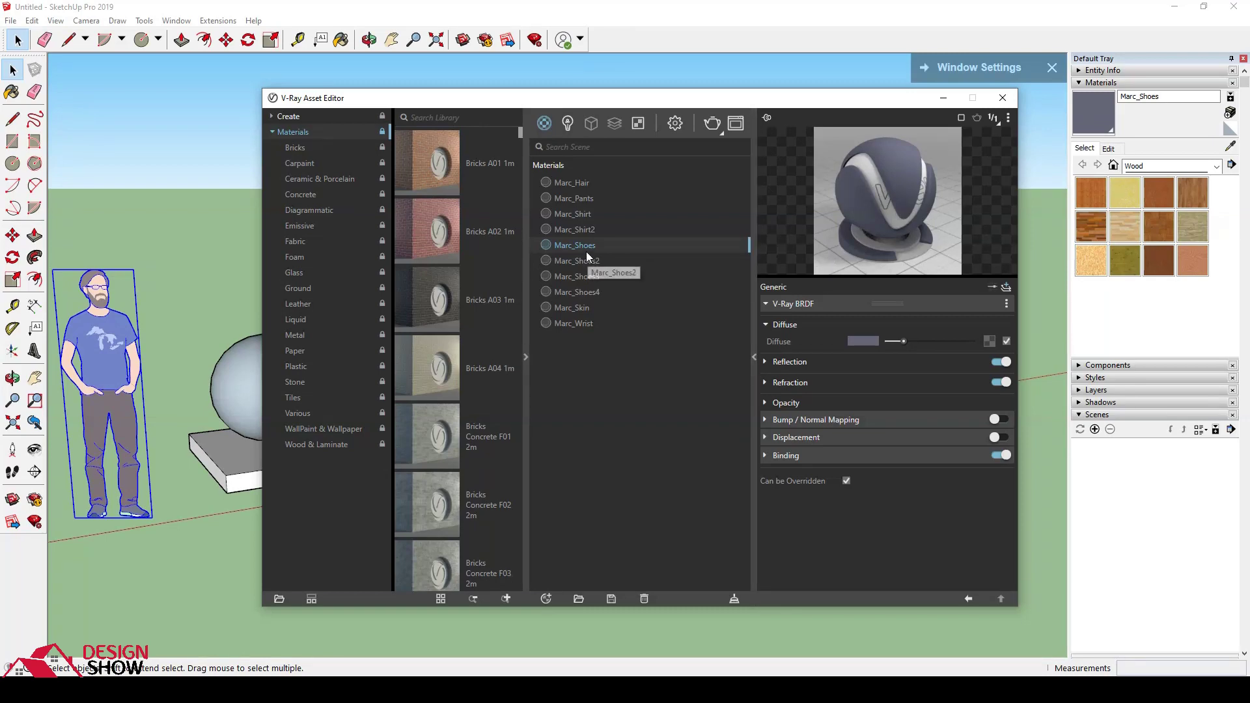
{"action": "scroll", "coordinate": [114, 516], "scroll_direction": "up", "scroll_amount": 1}
{"action": "scroll", "coordinate": [114, 516], "scroll_direction": "up", "scroll_amount": 2}
{"action": "scroll", "coordinate": [114, 516], "scroll_direction": "up", "scroll_amount": 2}
{"action": "scroll", "coordinate": [114, 515], "scroll_direction": "down", "scroll_amount": 2}
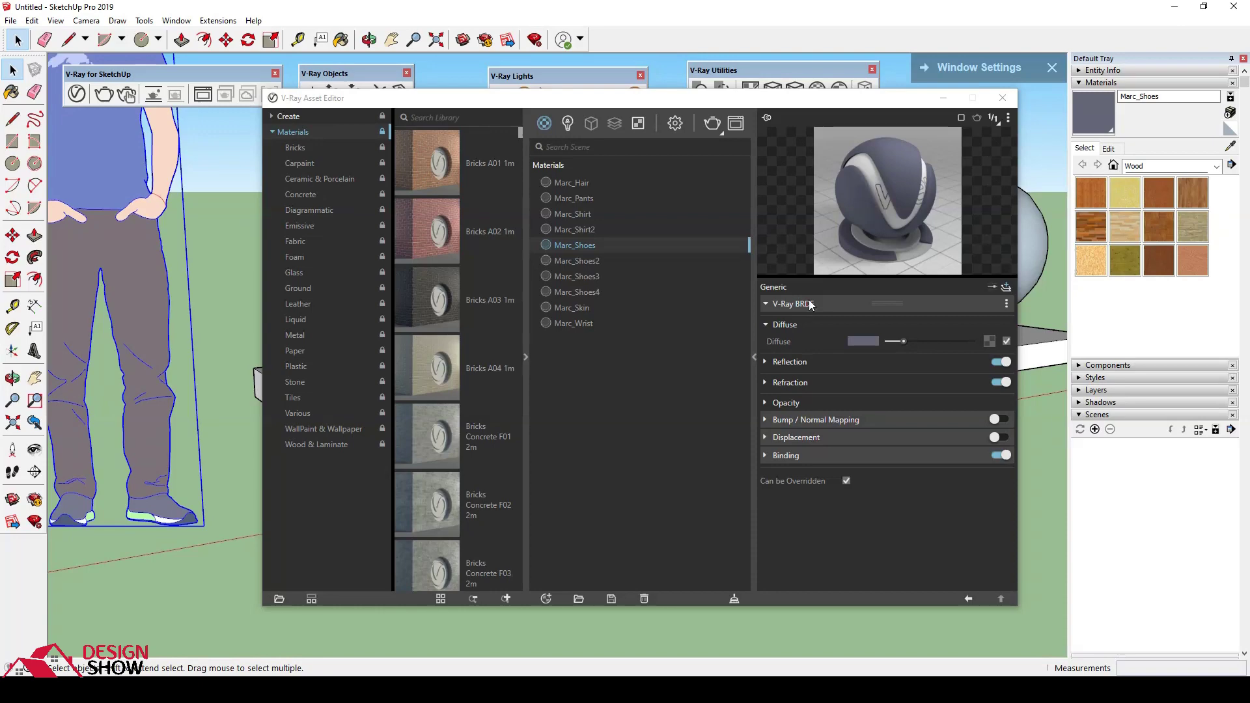
{"action": "left_click", "coordinate": [804, 363]}
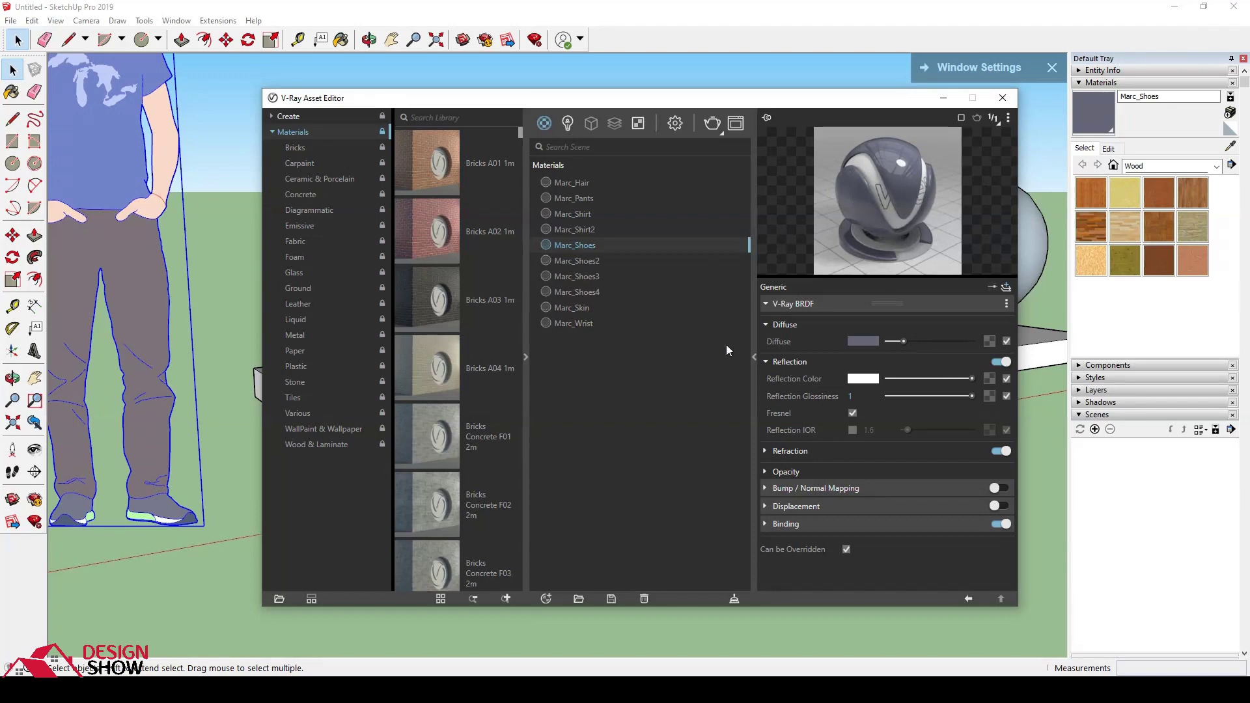
{"action": "left_click", "coordinate": [754, 368]}
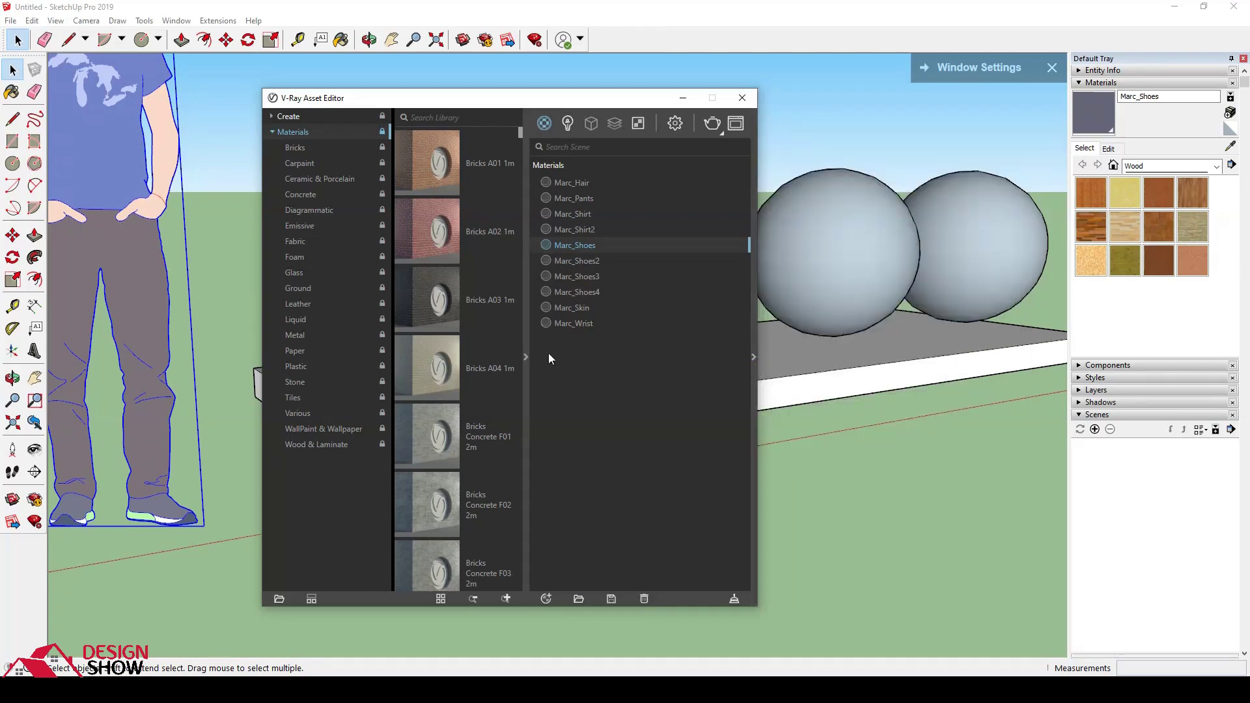
Step: Hide the library, select every scene material from first to last, and delete them
{"action": "left_click", "coordinate": [526, 358]}
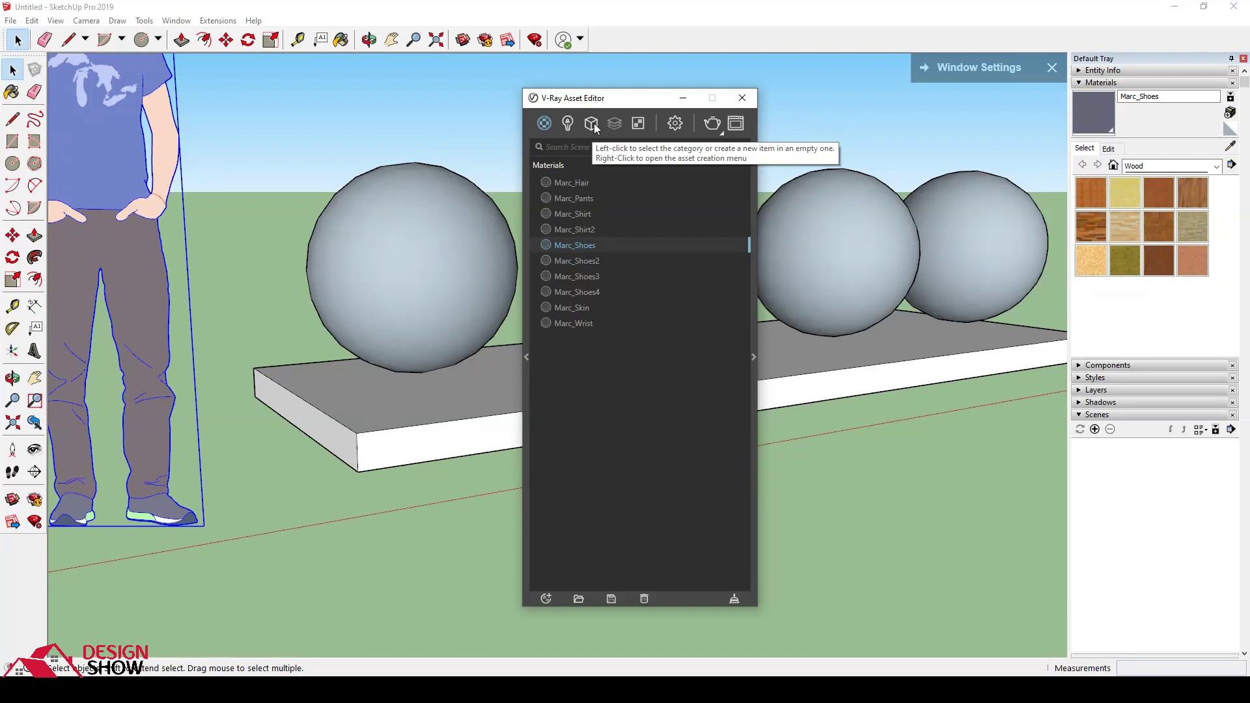
{"action": "right_click", "coordinate": [593, 128]}
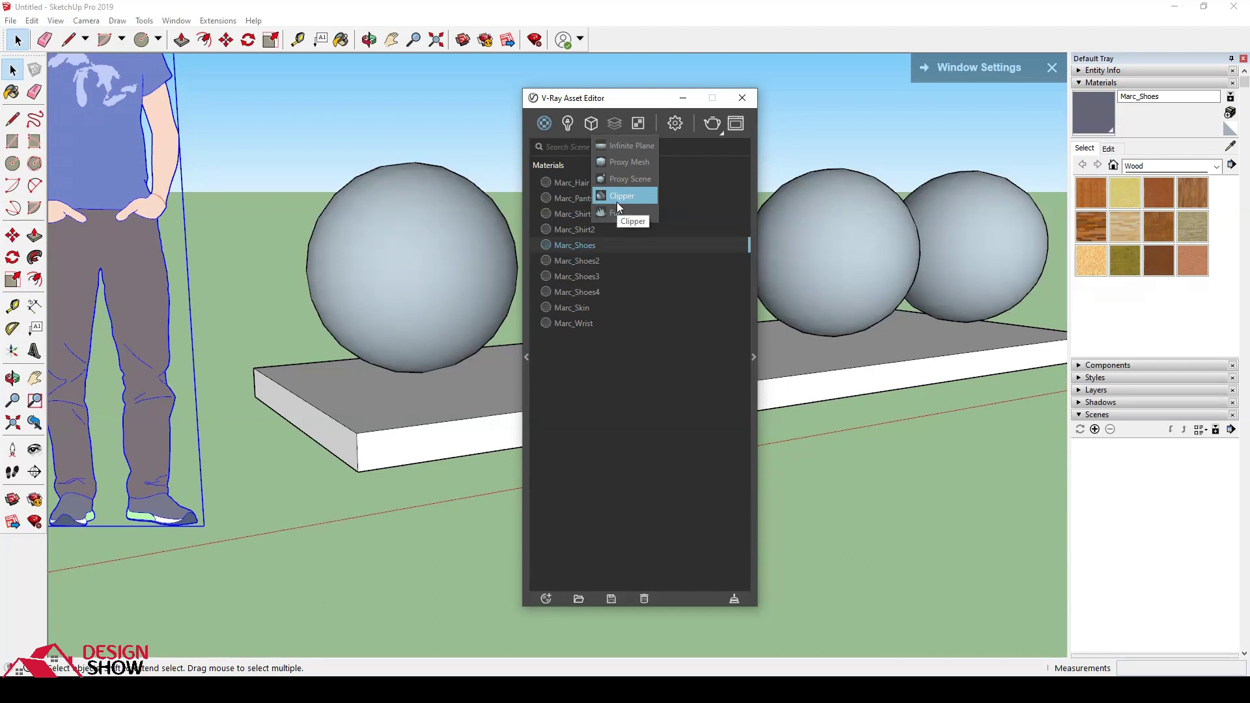
{"action": "left_click", "coordinate": [592, 183]}
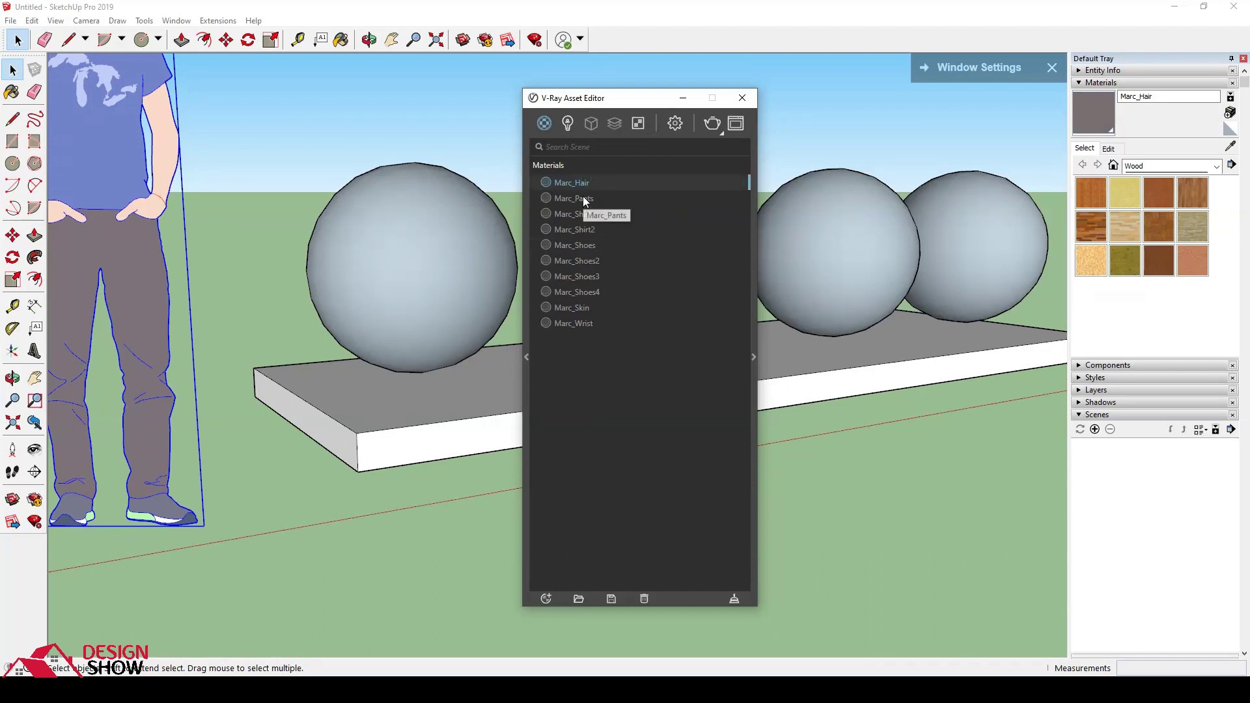
{"action": "left_click", "coordinate": [582, 325]}
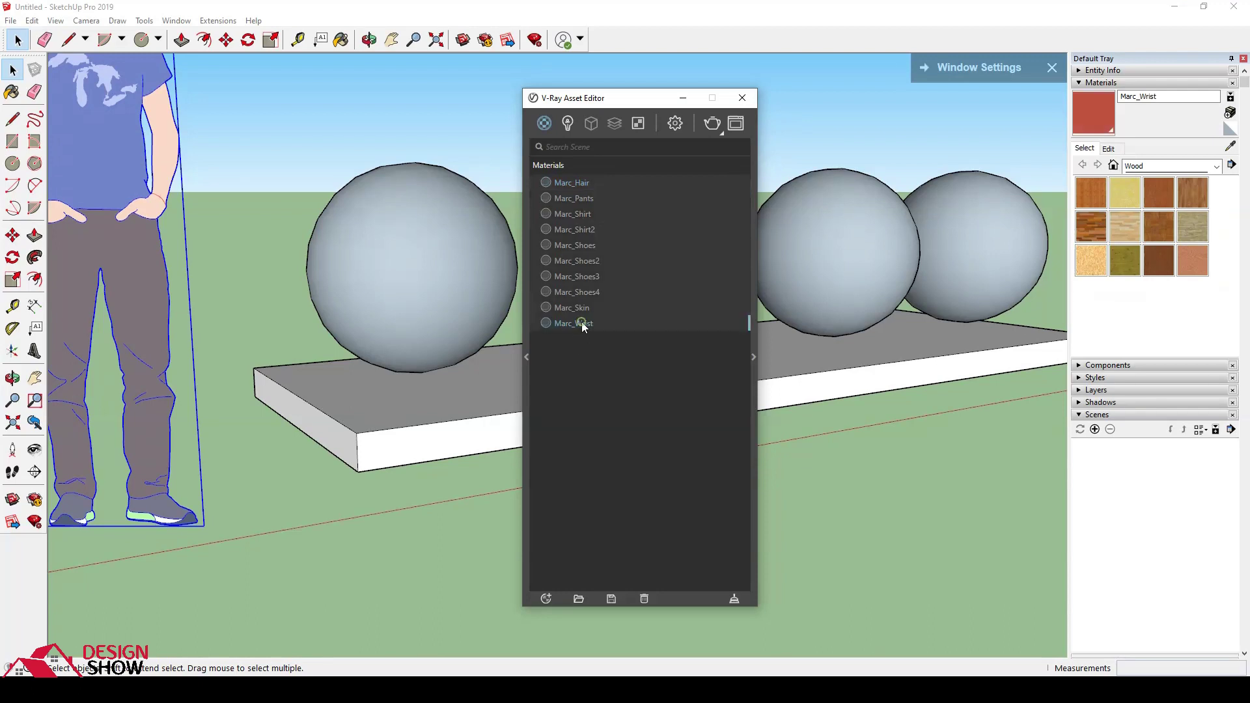
{"action": "left_click", "coordinate": [644, 600]}
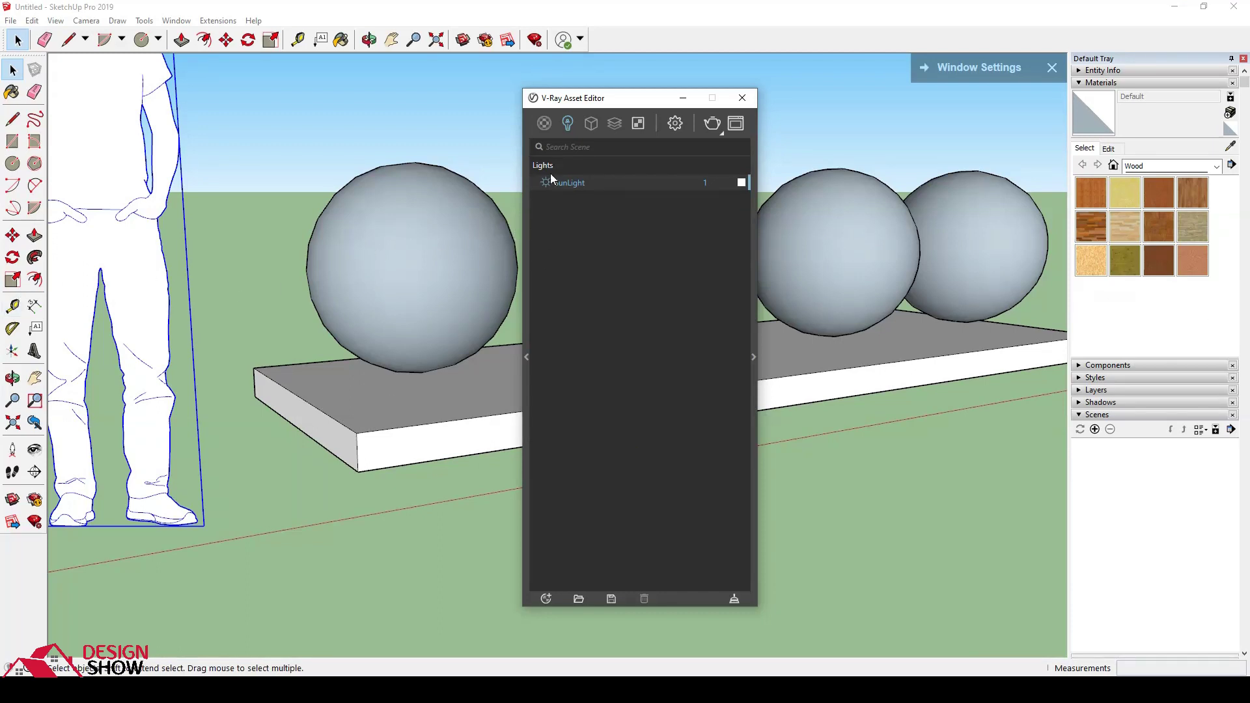
Step: Create a new Generic material from the Materials context menu
{"action": "right_click", "coordinate": [543, 125]}
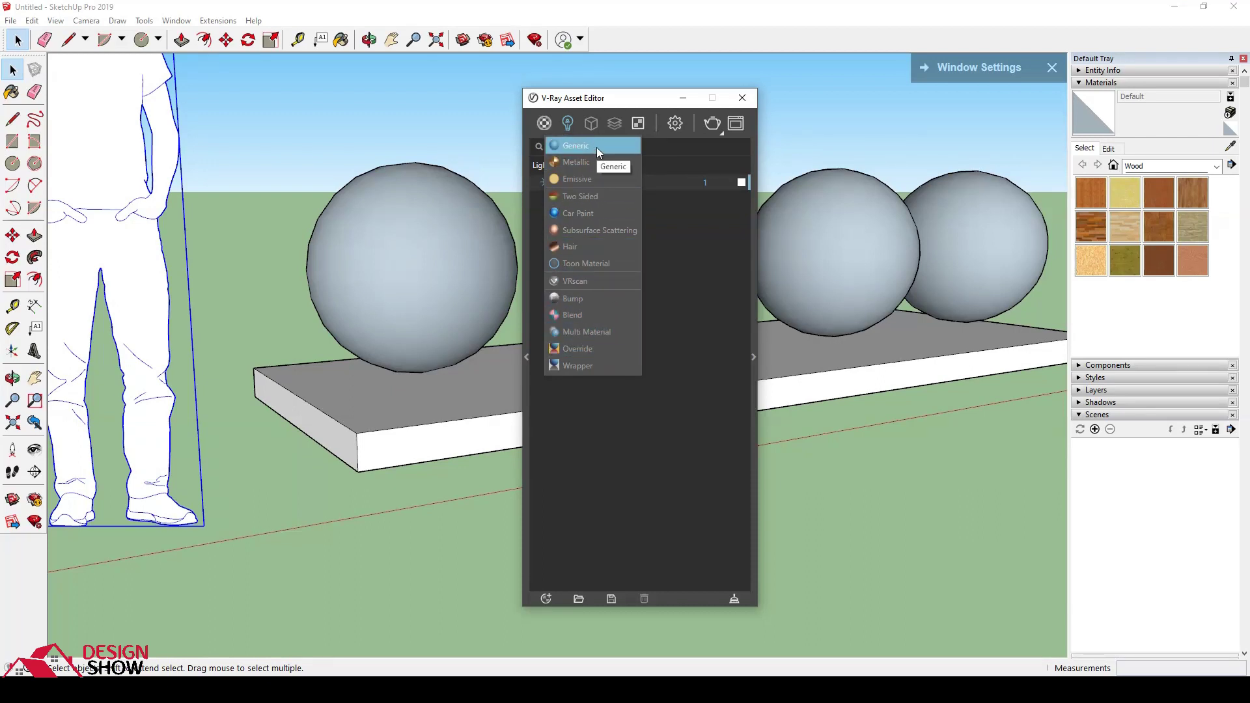
{"action": "left_click", "coordinate": [615, 482]}
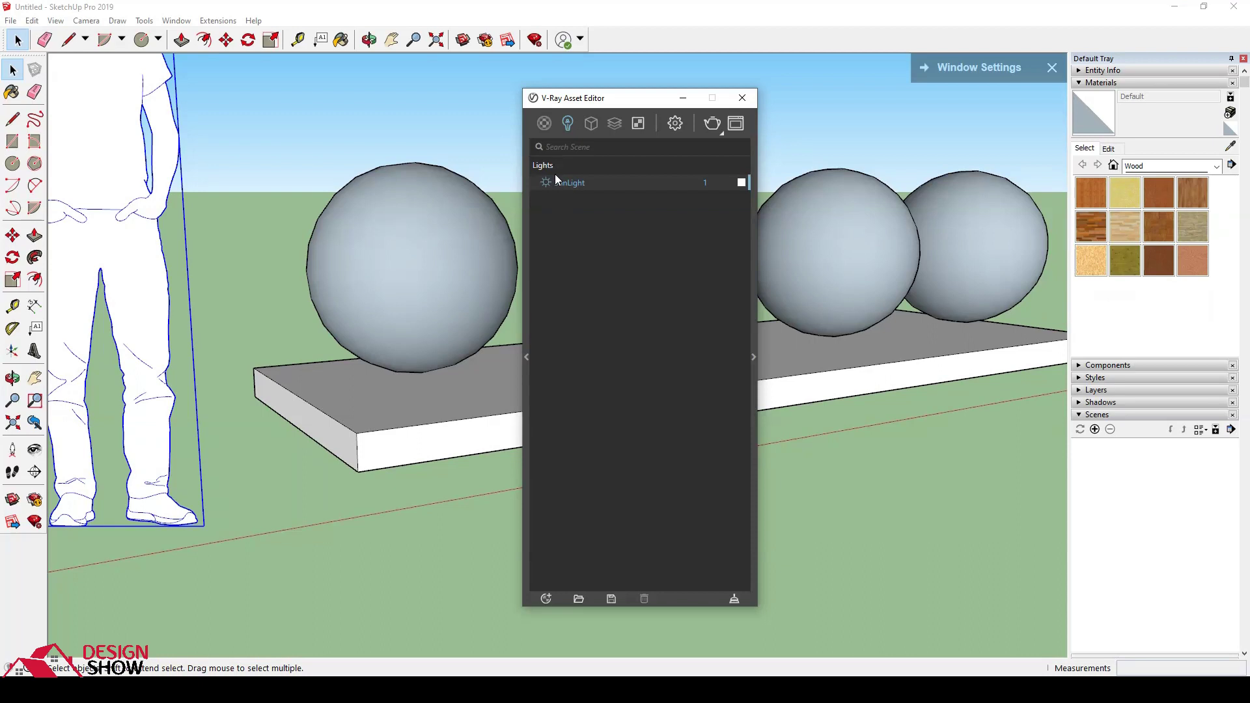
{"action": "right_click", "coordinate": [568, 123]}
{"action": "left_click", "coordinate": [567, 142]}
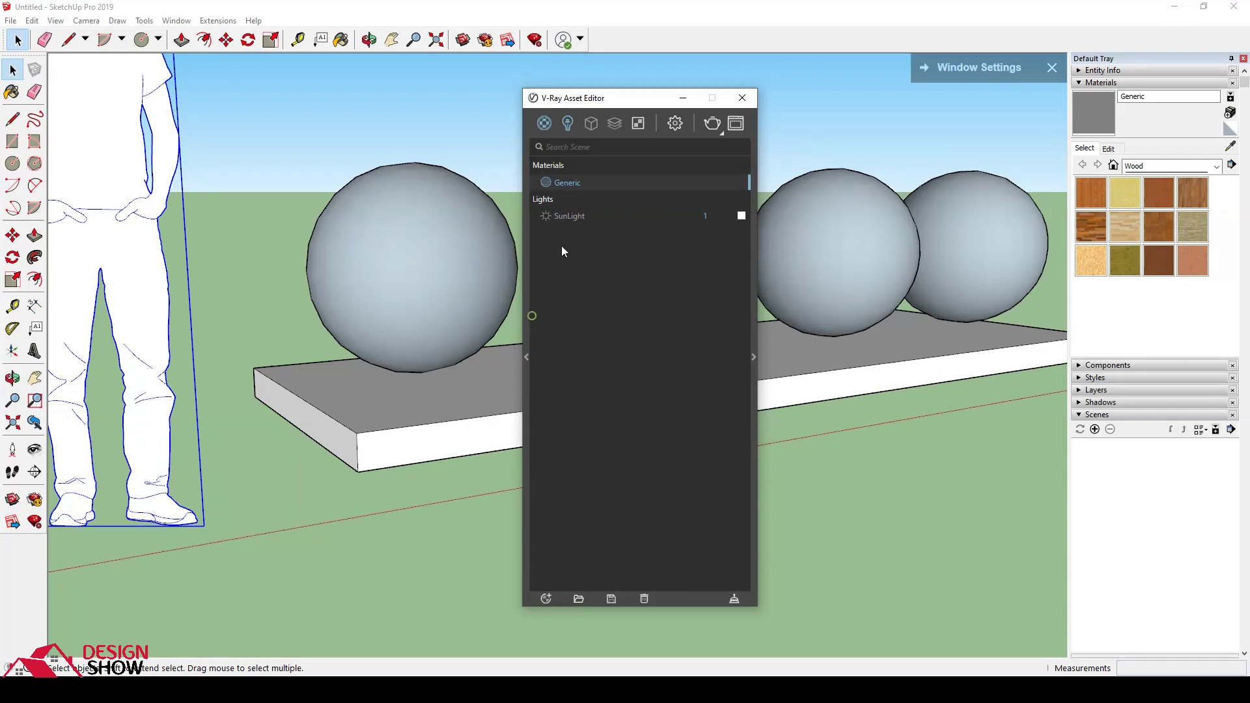
Step: Show lights and textures in the asset list, then open the Generic material's settings
{"action": "left_click", "coordinate": [547, 123]}
{"action": "left_click", "coordinate": [568, 126]}
{"action": "left_click", "coordinate": [638, 129]}
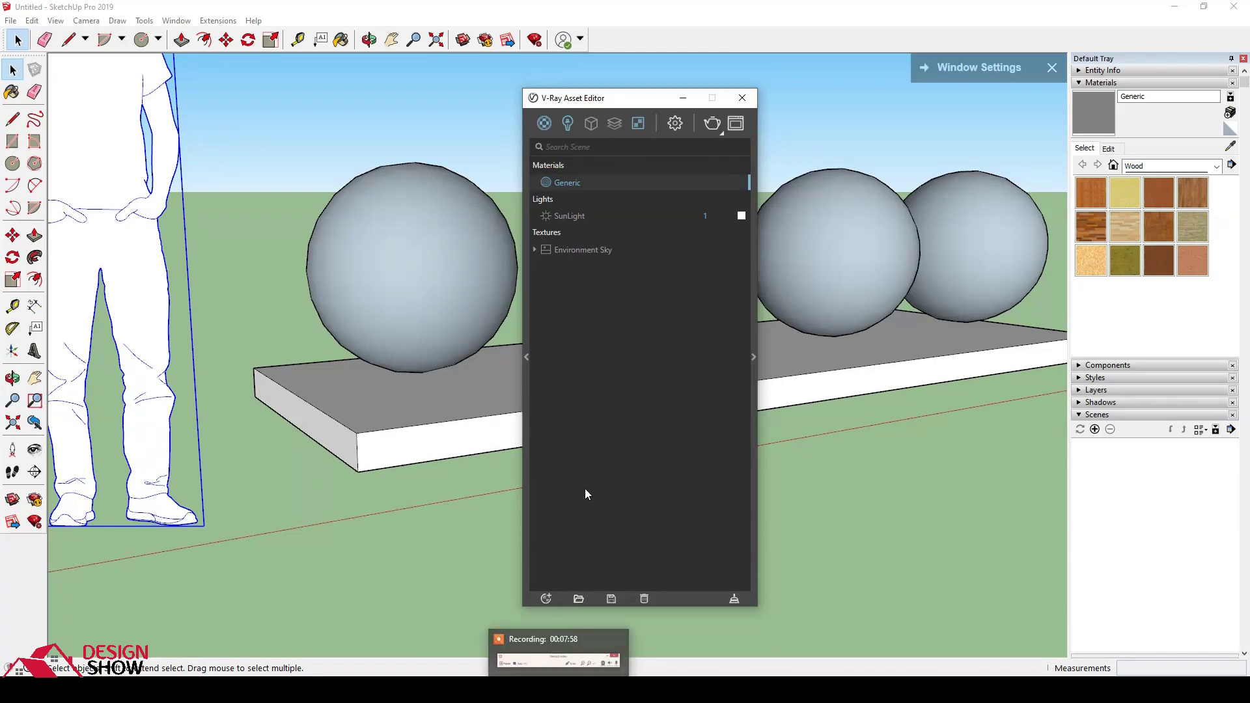
{"action": "left_click_drag", "start_coordinate": [609, 103], "coordinate": [581, 89]}
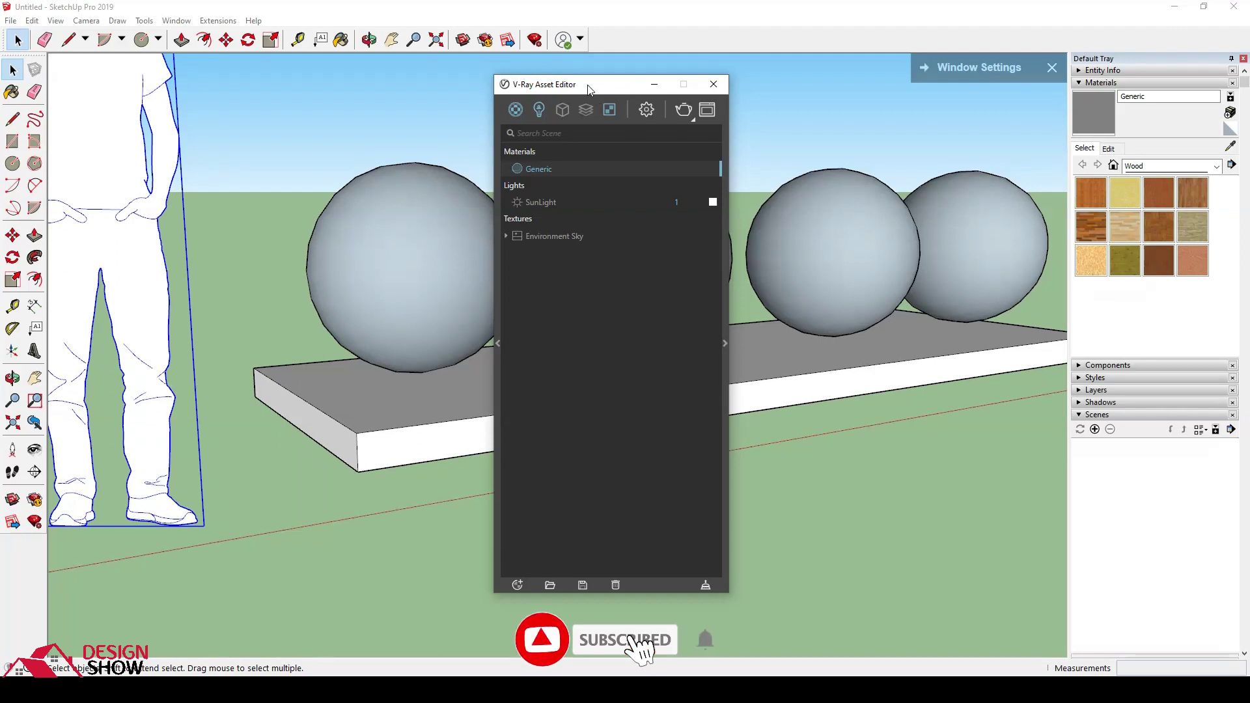
{"action": "left_click_drag", "start_coordinate": [589, 89], "coordinate": [592, 91]}
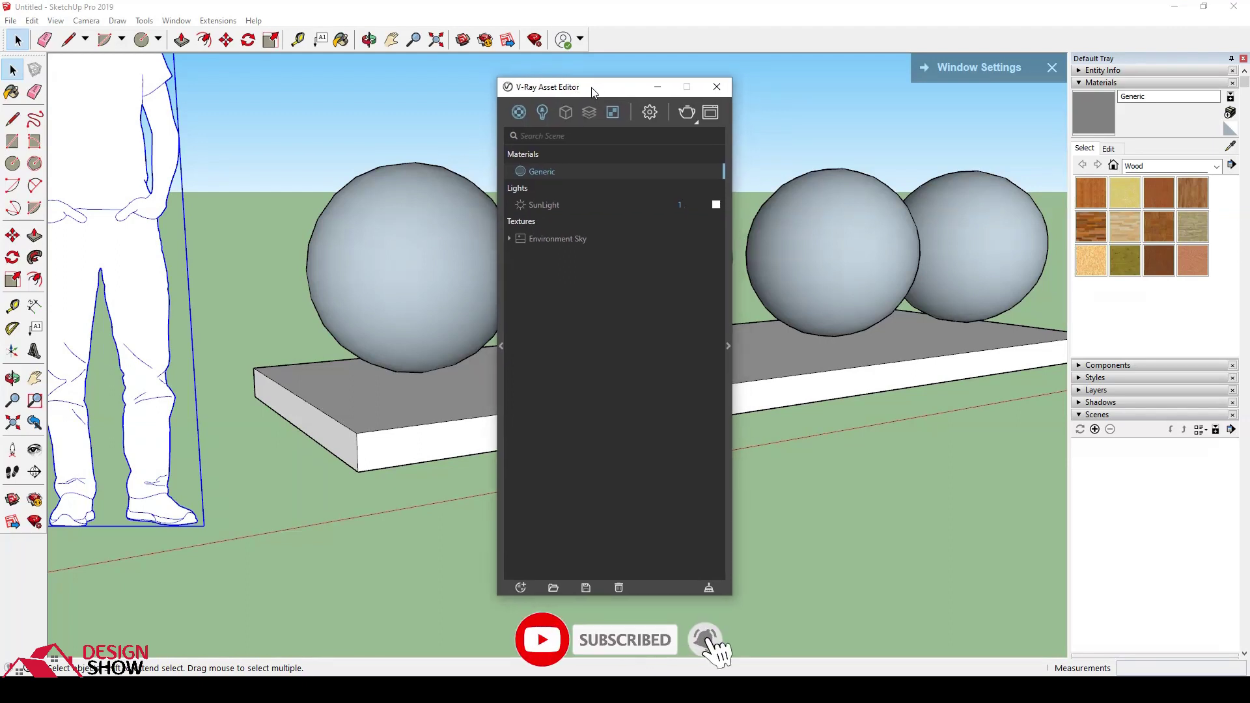
{"action": "left_click", "coordinate": [726, 307]}
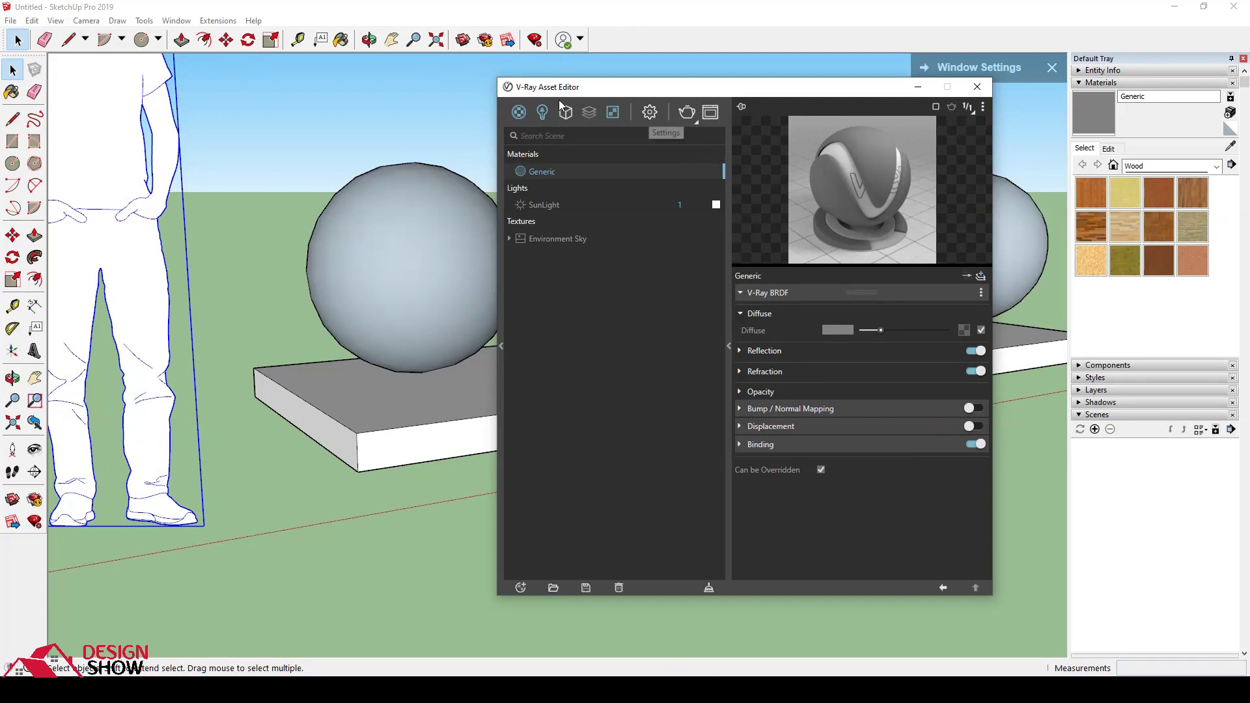
Step: Open the V-Ray Render Settings and raise Shading Rate to 32
{"action": "left_click", "coordinate": [647, 118]}
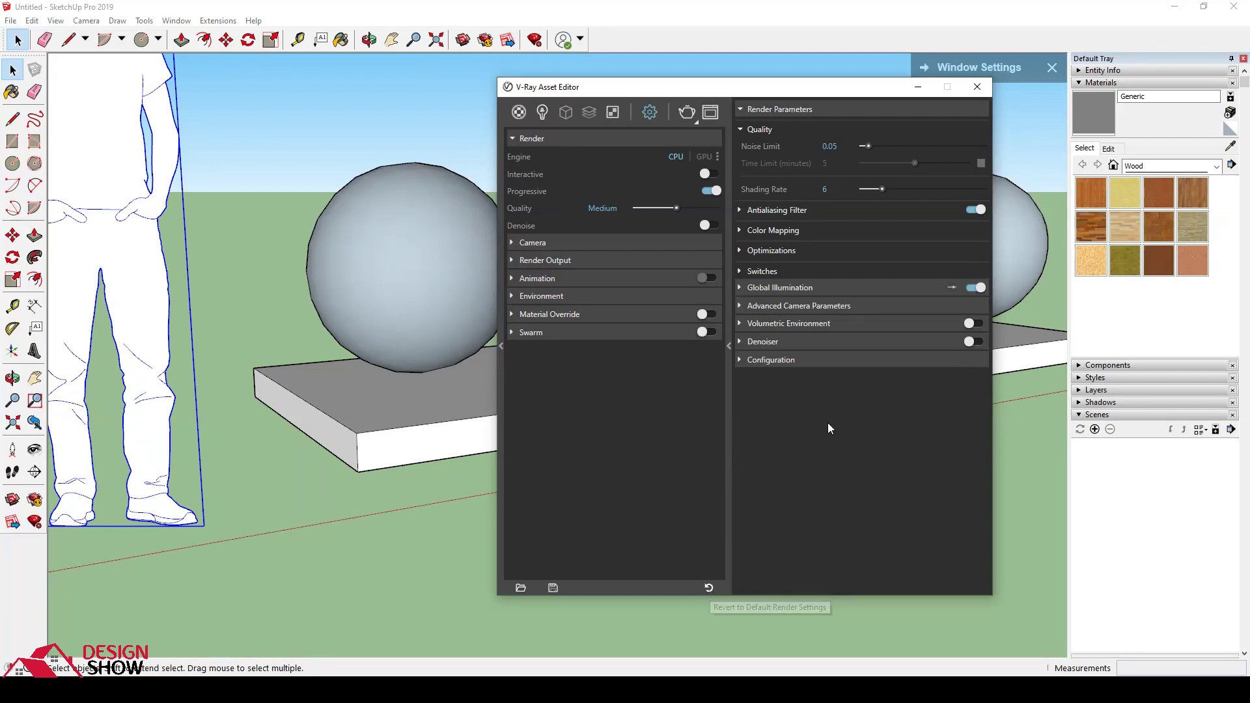
{"action": "left_click_drag", "start_coordinate": [883, 189], "coordinate": [985, 189]}
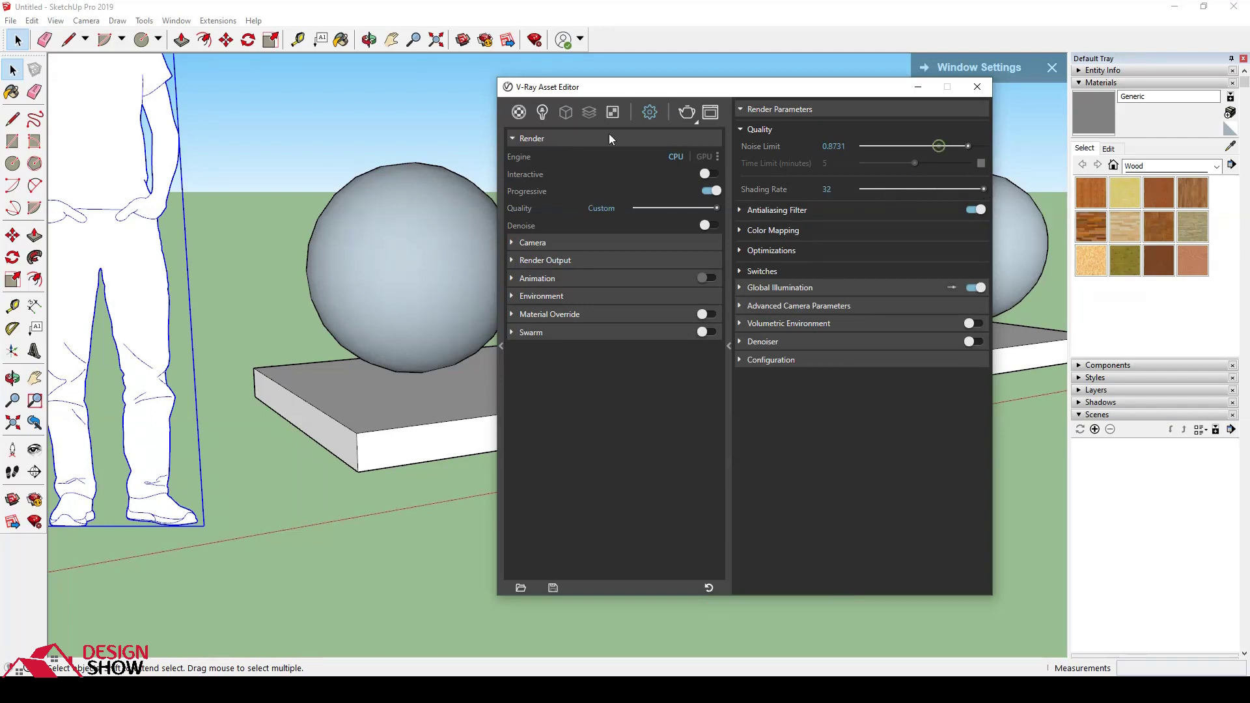
Step: Try GPU interactive, aperture 56 and ISO 61200, then revert render settings to defaults
{"action": "left_click", "coordinate": [706, 173]}
{"action": "left_click", "coordinate": [806, 248]}
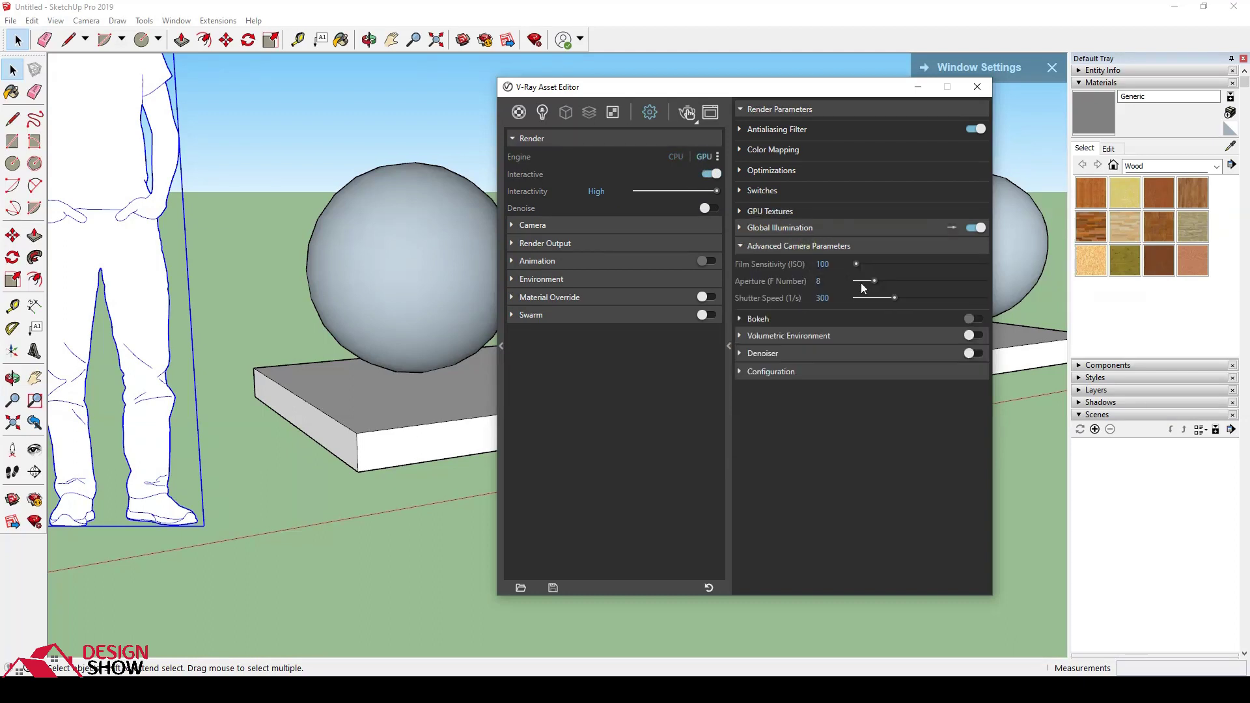
{"action": "left_click", "coordinate": [986, 282]}
{"action": "left_click_drag", "start_coordinate": [921, 264], "coordinate": [977, 264]}
{"action": "left_click", "coordinate": [710, 588]}
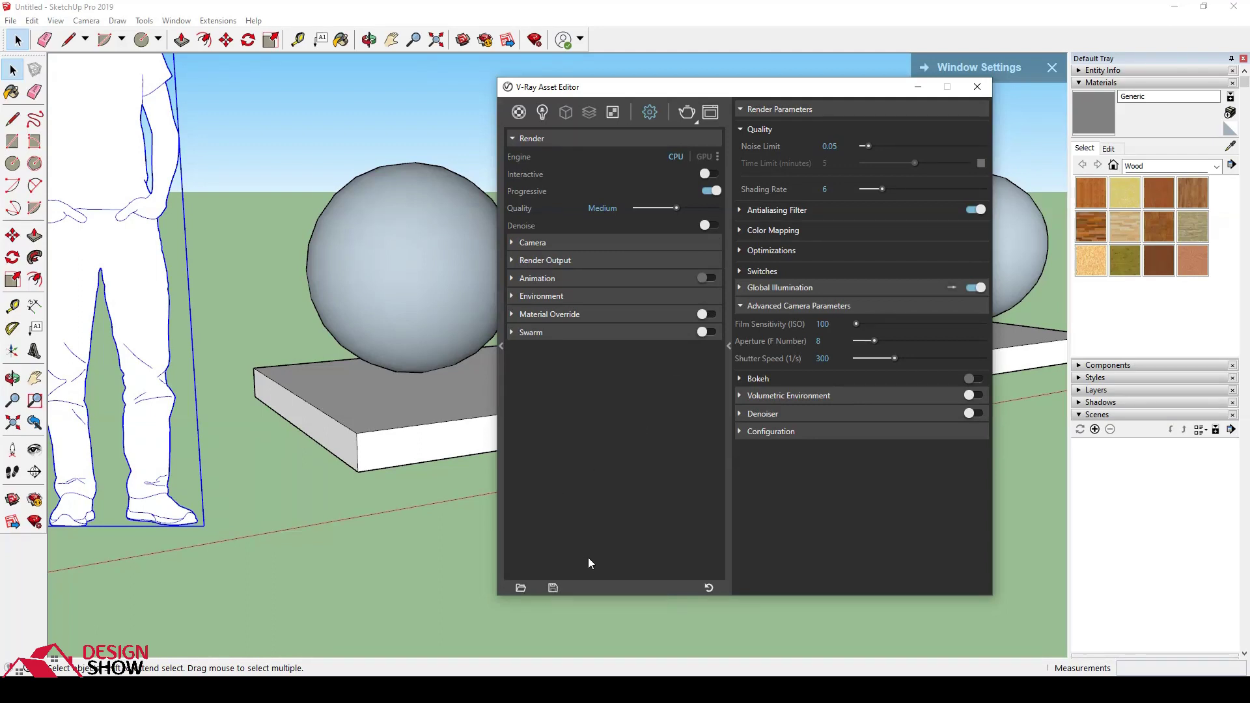
Step: Switch V-Ray to interactive GPU rendering, move the settings window off the spheres, and start rendering
{"action": "left_click_drag", "start_coordinate": [676, 94], "coordinate": [646, 91]}
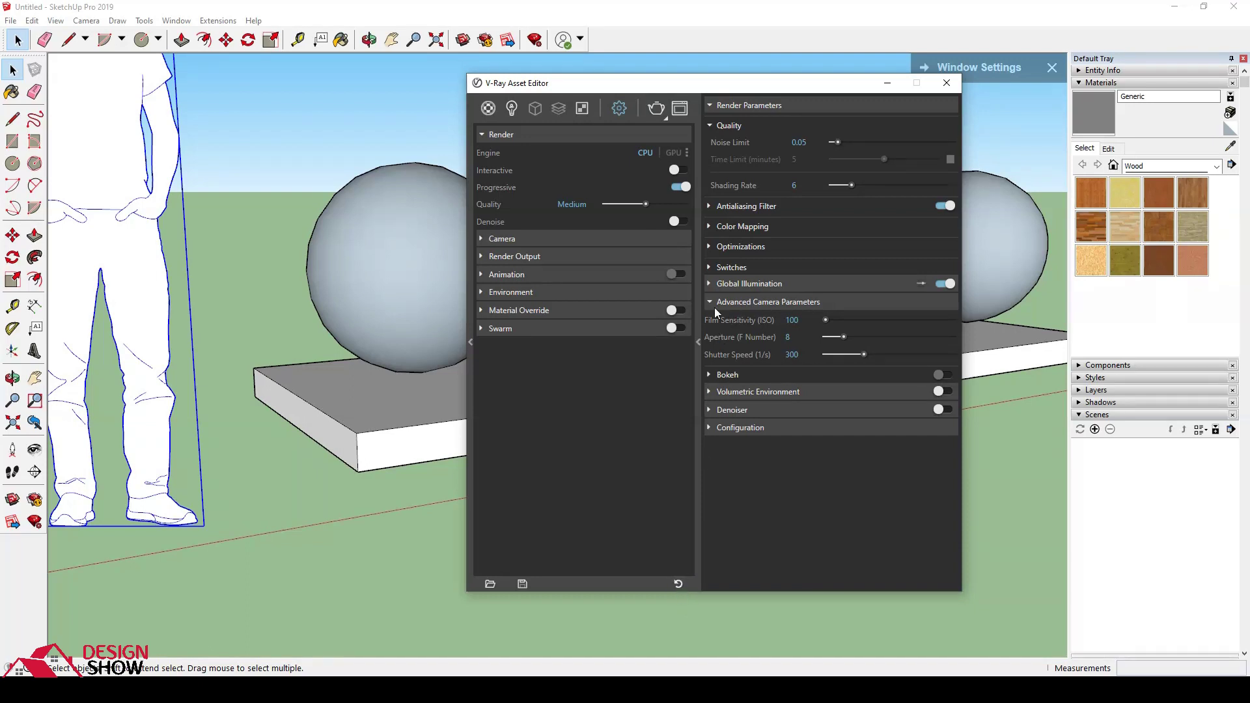
{"action": "left_click", "coordinate": [674, 153]}
{"action": "left_click", "coordinate": [678, 171]}
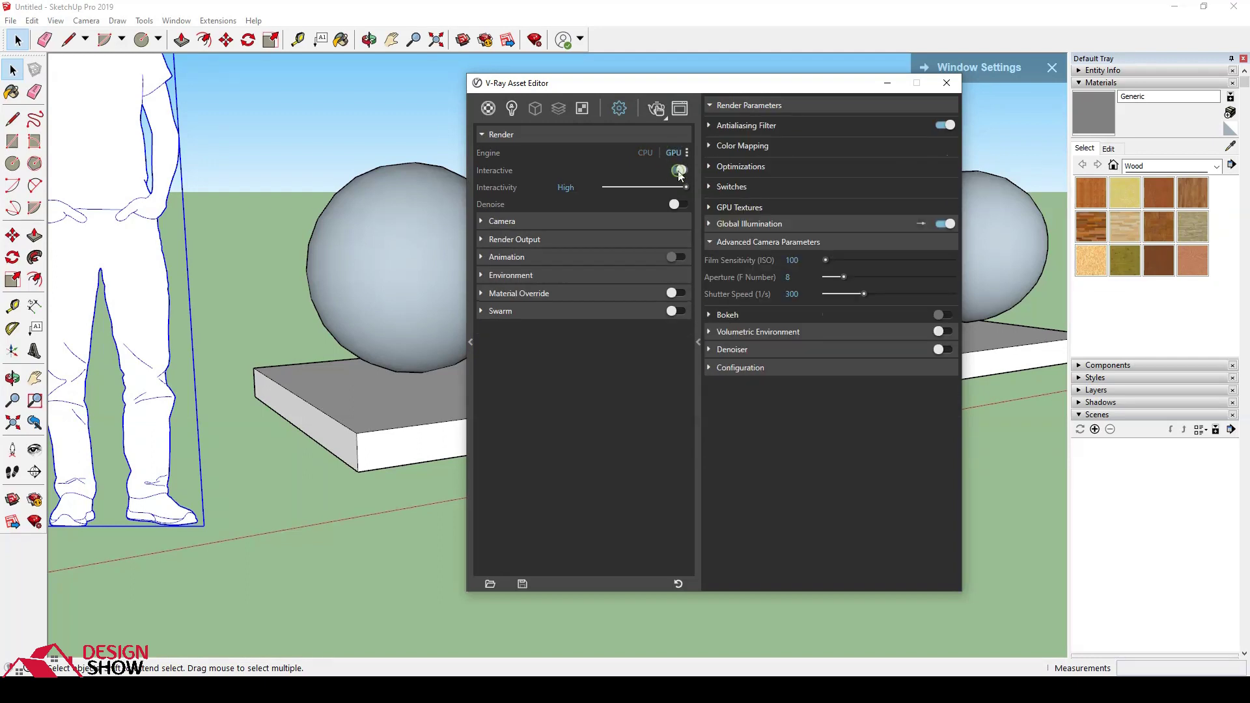
{"action": "left_click_drag", "start_coordinate": [694, 89], "coordinate": [1004, 126]}
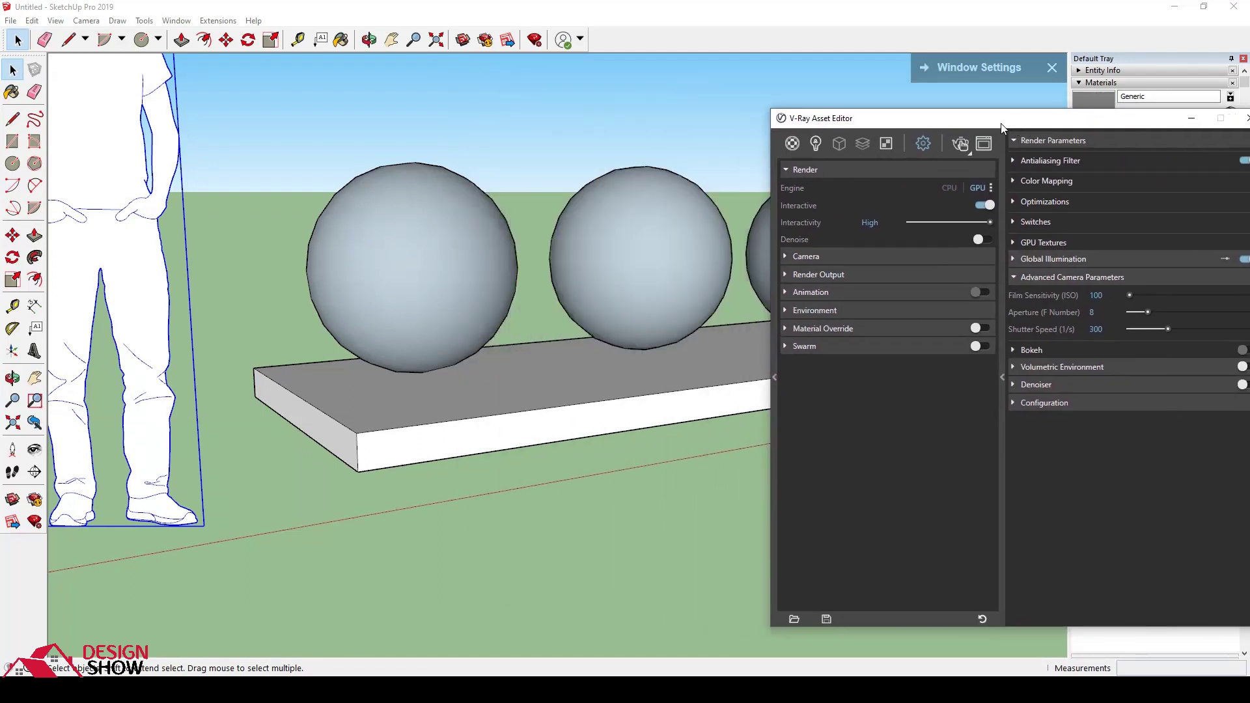
{"action": "left_click", "coordinate": [966, 145]}
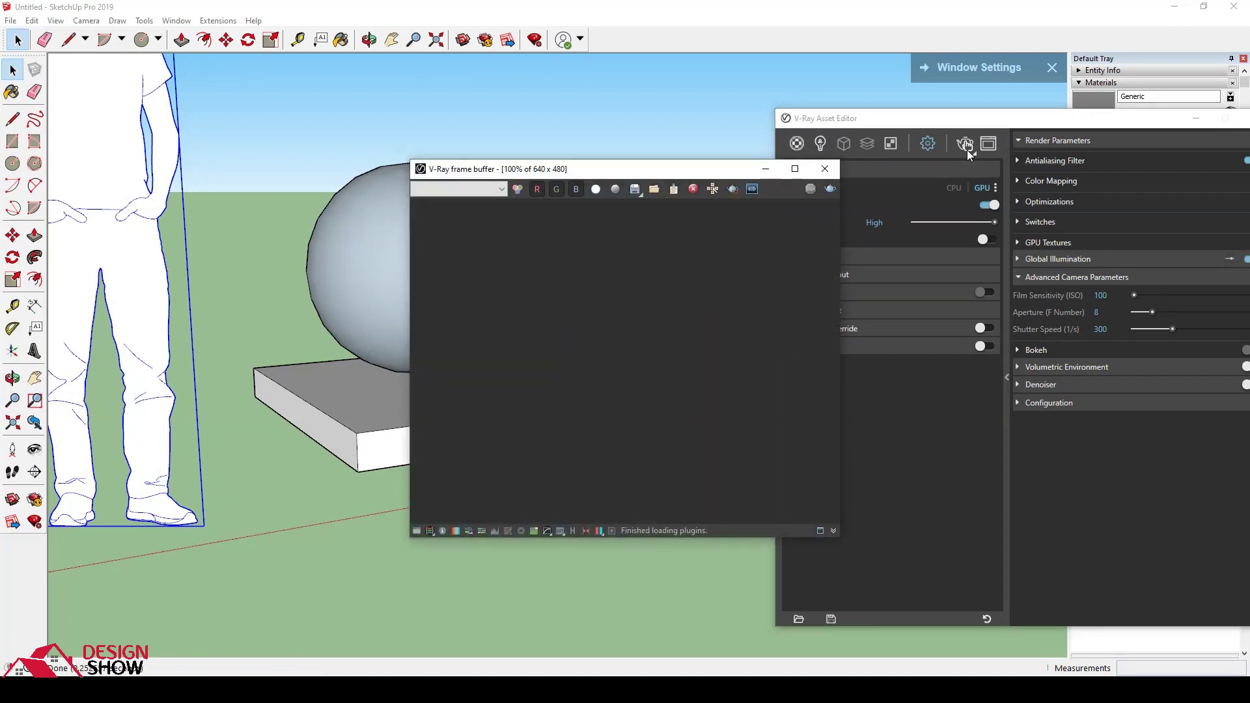
Step: Move the frame buffer to the upper left and orbit the spheres while the interactive render updates
{"action": "mouse_move", "coordinate": [635, 175]}
{"action": "left_mouse_down"}
{"action": "mouse_move", "coordinate": [357, 101]}
{"action": "mouse_move", "coordinate": [271, 47]}
{"action": "left_mouse_up"}
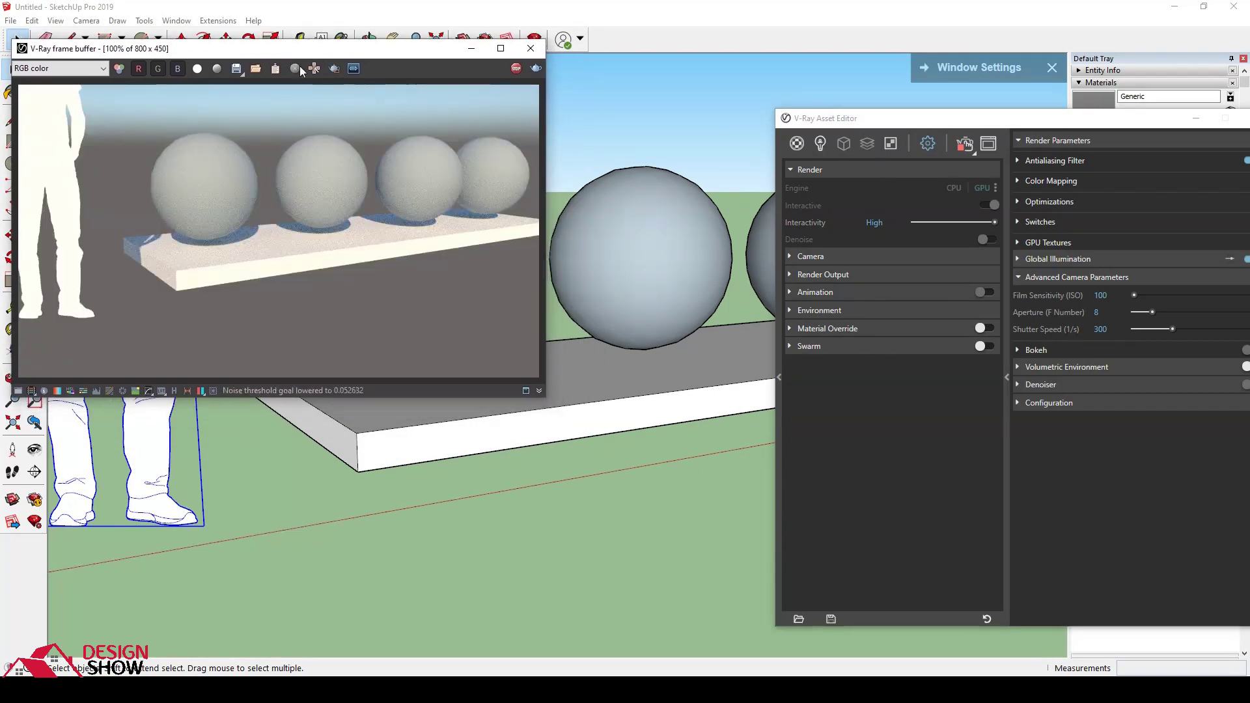
{"action": "mouse_move", "coordinate": [672, 295]}
{"action": "middle_mouse_down"}
{"action": "mouse_move", "coordinate": [653, 287]}
{"action": "mouse_move", "coordinate": [595, 326]}
{"action": "mouse_move", "coordinate": [302, 354]}
{"action": "middle_mouse_up"}
{"action": "middle_click_drag", "start_coordinate": [688, 291], "coordinate": [697, 290]}
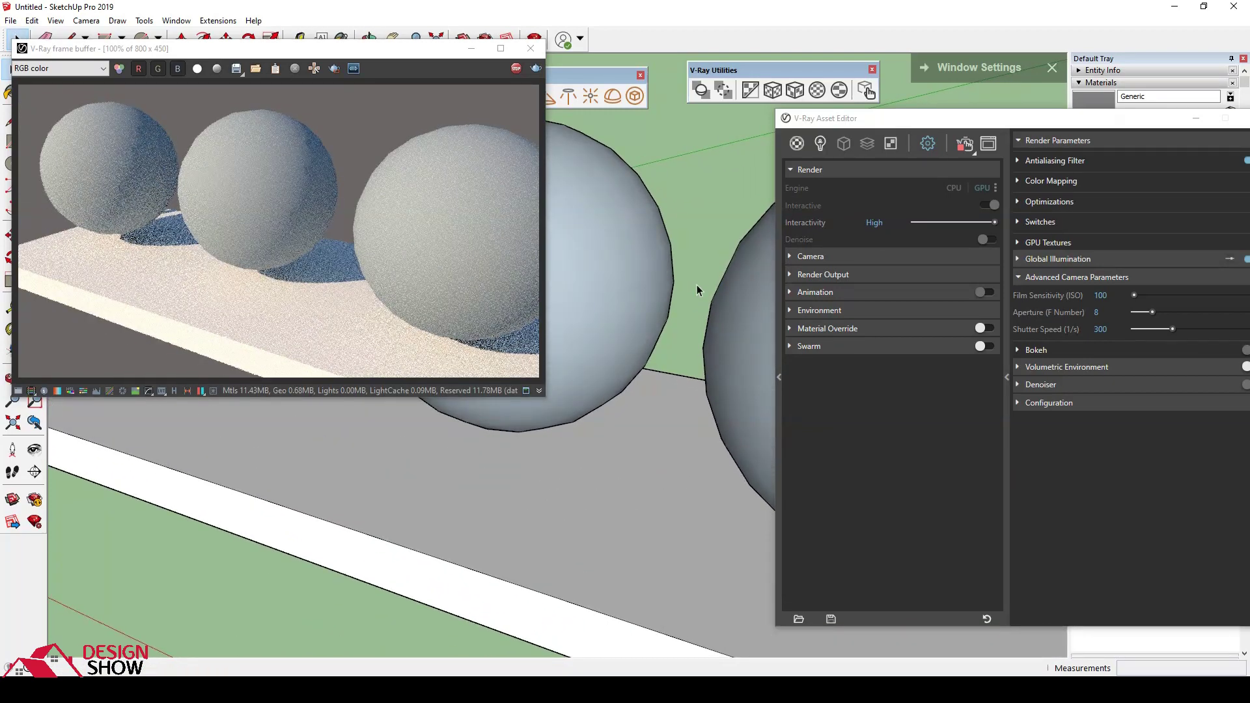
{"action": "scroll", "coordinate": [697, 290], "scroll_direction": "down", "scroll_amount": 2}
{"action": "scroll", "coordinate": [697, 287], "scroll_direction": "down", "scroll_amount": 2}
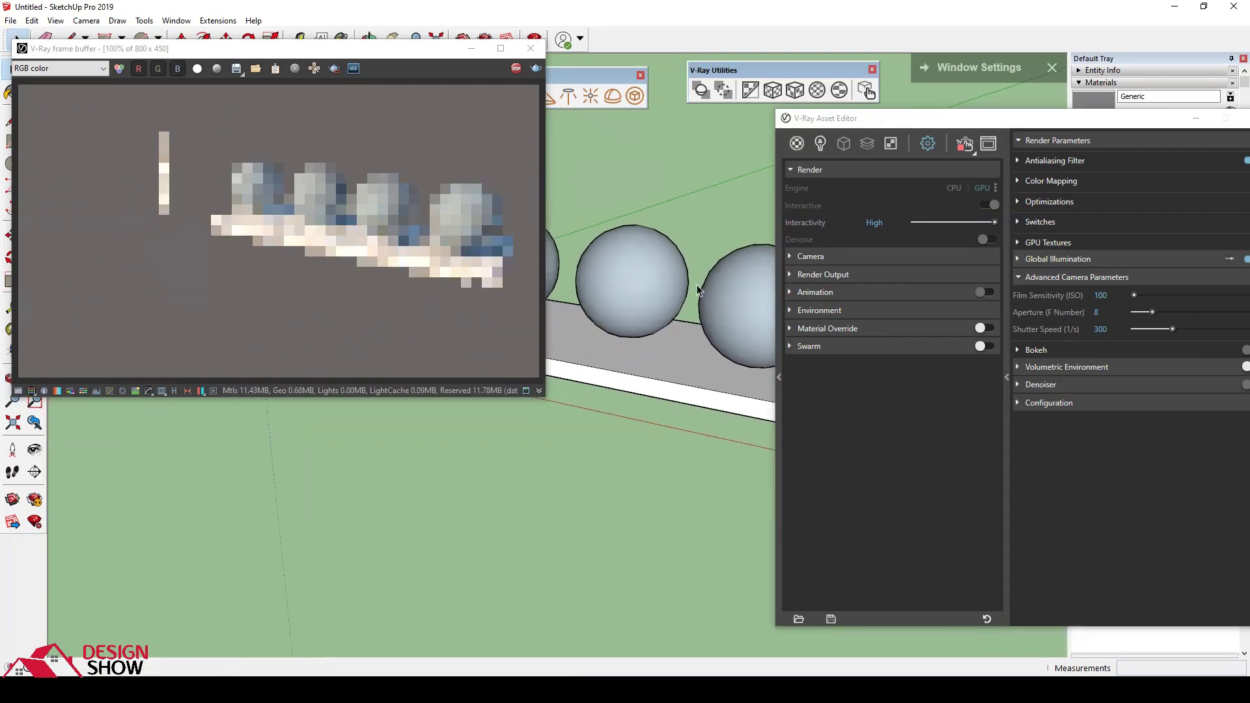
{"action": "scroll", "coordinate": [639, 323], "scroll_direction": "up", "scroll_amount": 3}
{"action": "scroll", "coordinate": [638, 323], "scroll_direction": "down", "scroll_amount": 3}
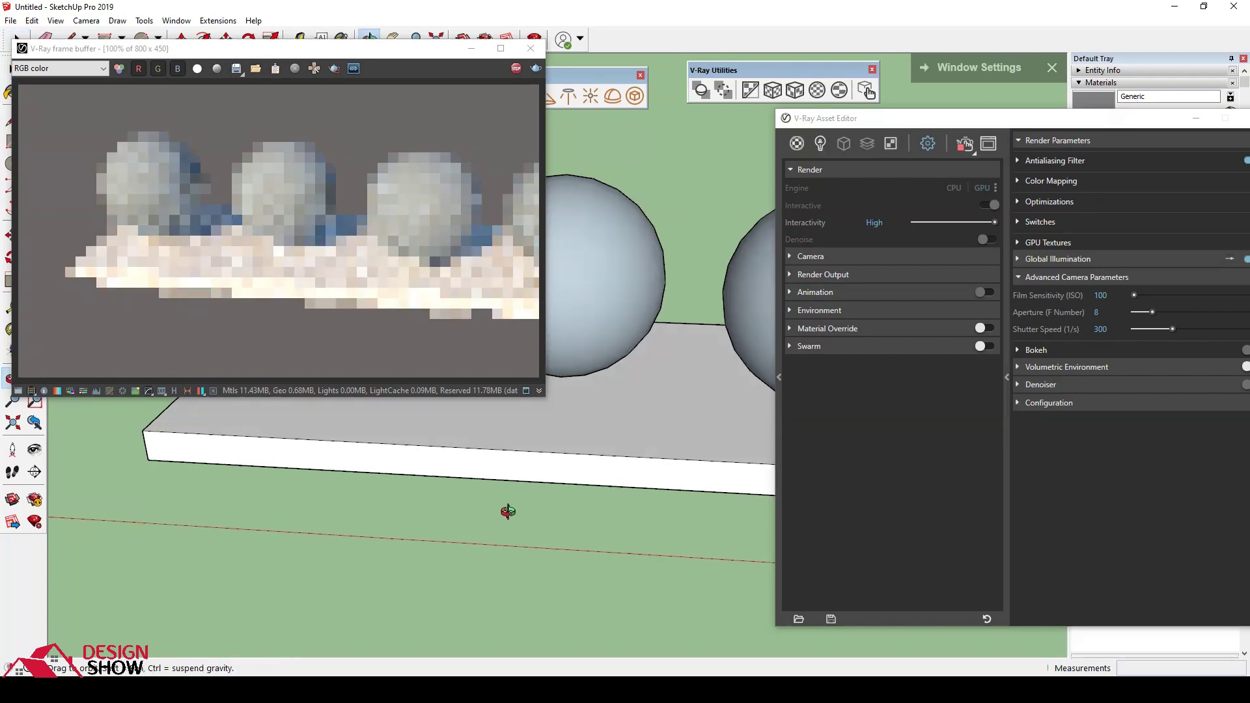
{"action": "middle_click_drag", "start_coordinate": [489, 511], "coordinate": [698, 487]}
Step: Stop the interactive render and switch the Interactive toggle off
{"action": "left_click", "coordinate": [369, 175]}
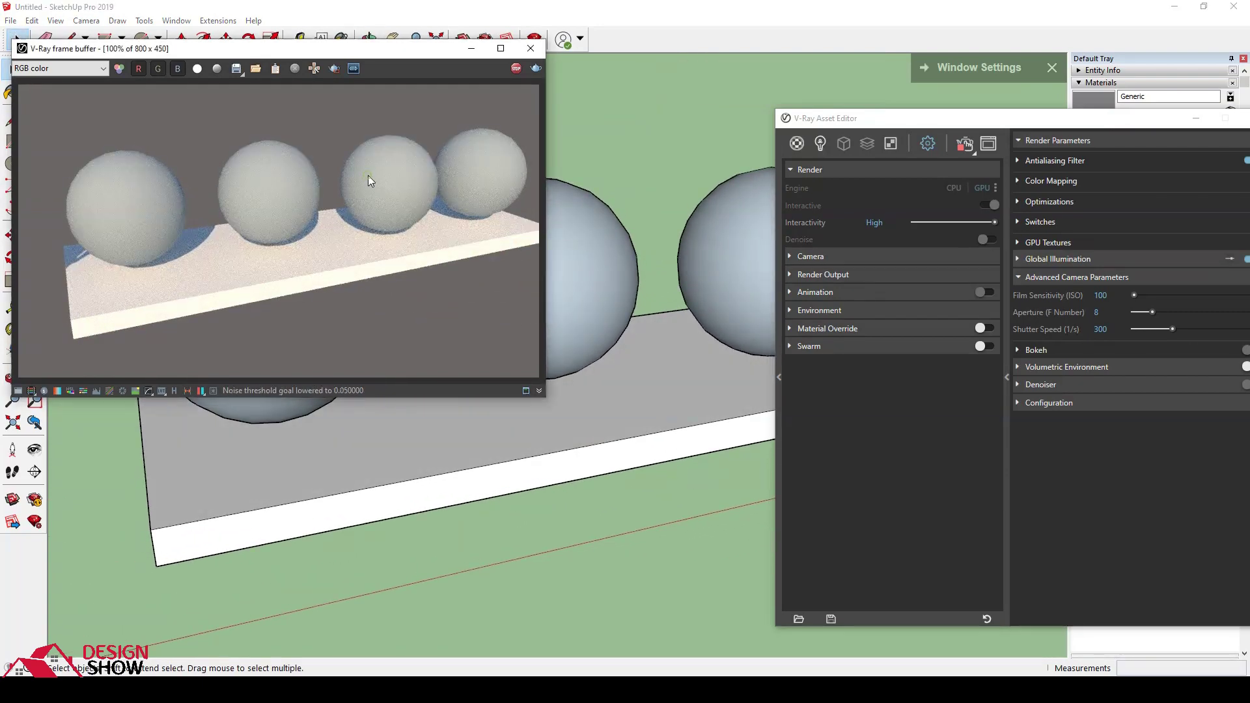
{"action": "left_click", "coordinate": [517, 67]}
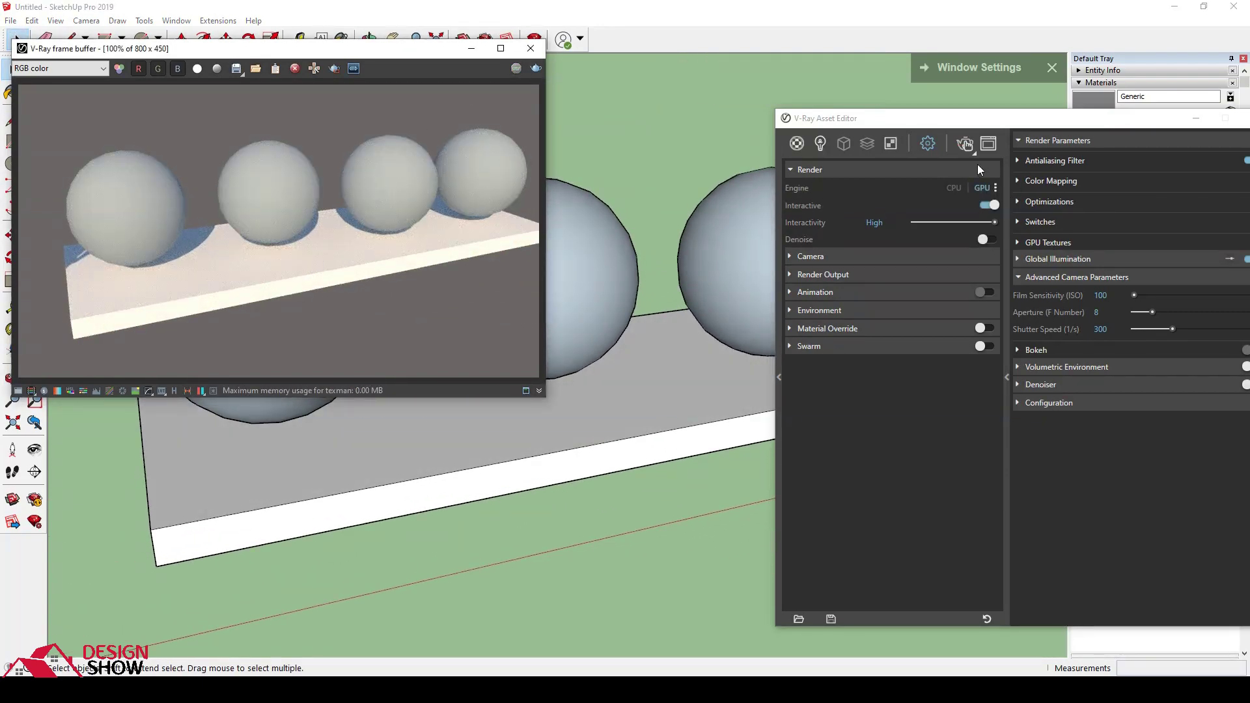
{"action": "left_click", "coordinate": [972, 151]}
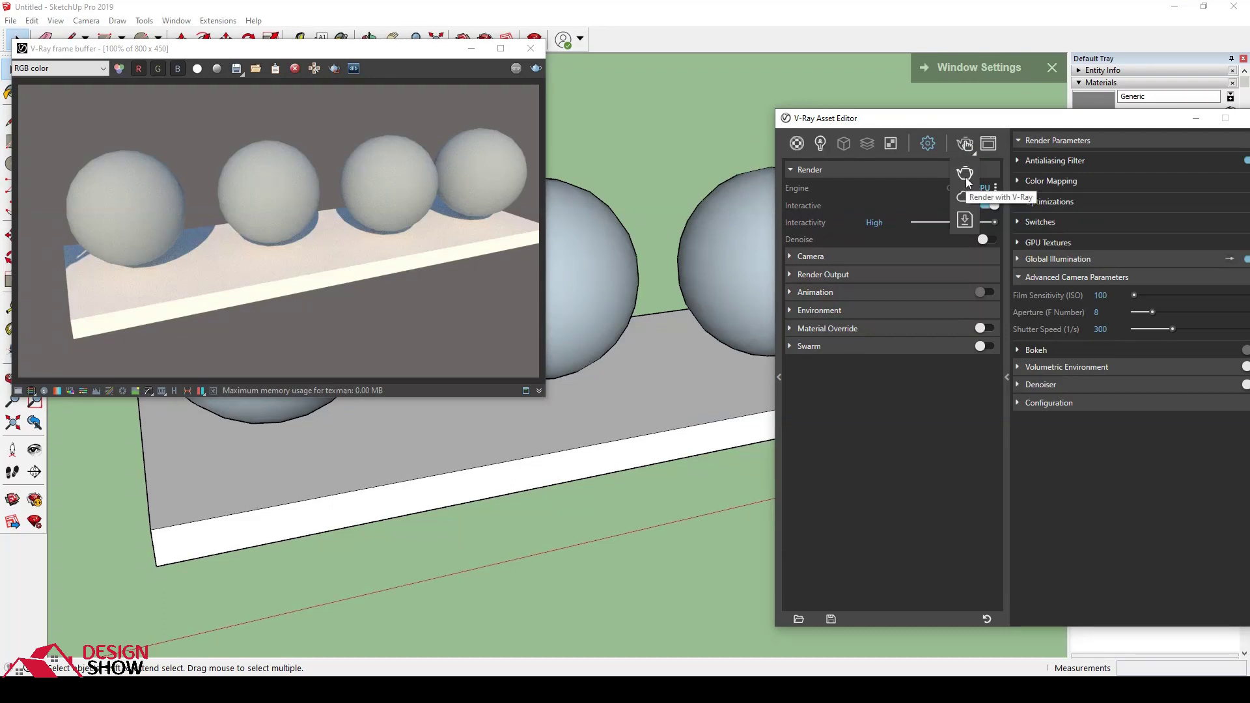
{"action": "left_click", "coordinate": [887, 479]}
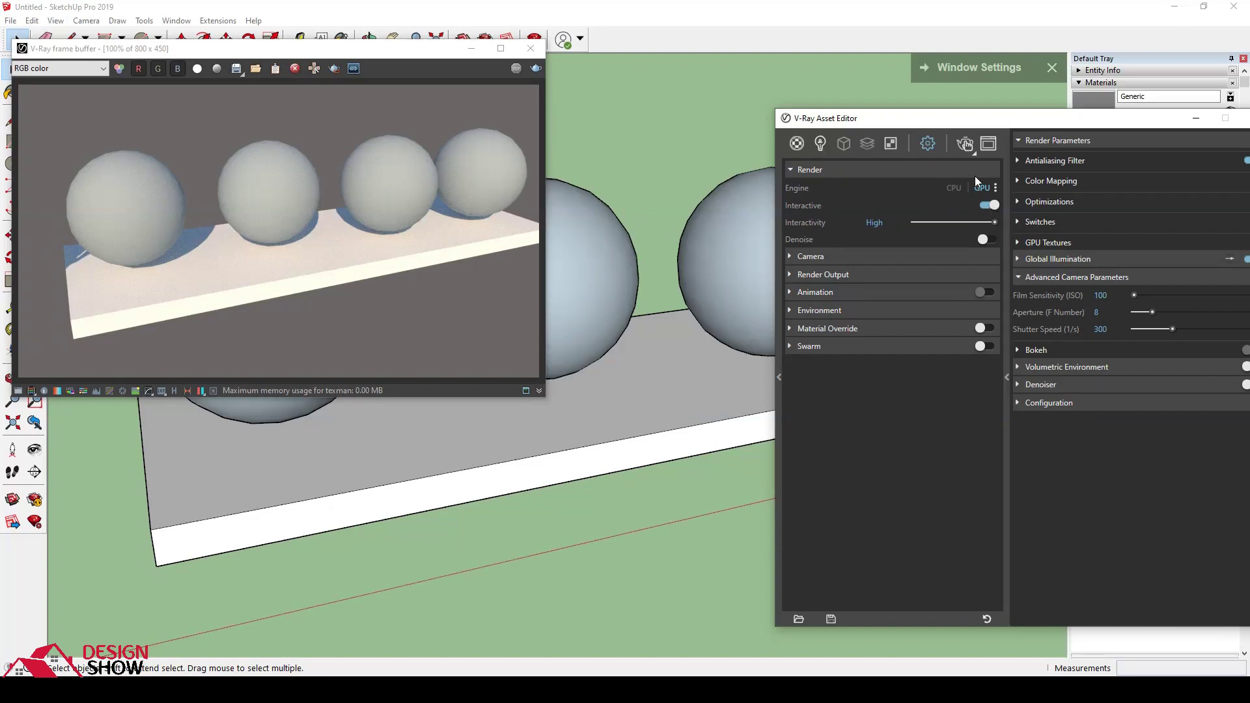
{"action": "left_click", "coordinate": [985, 206]}
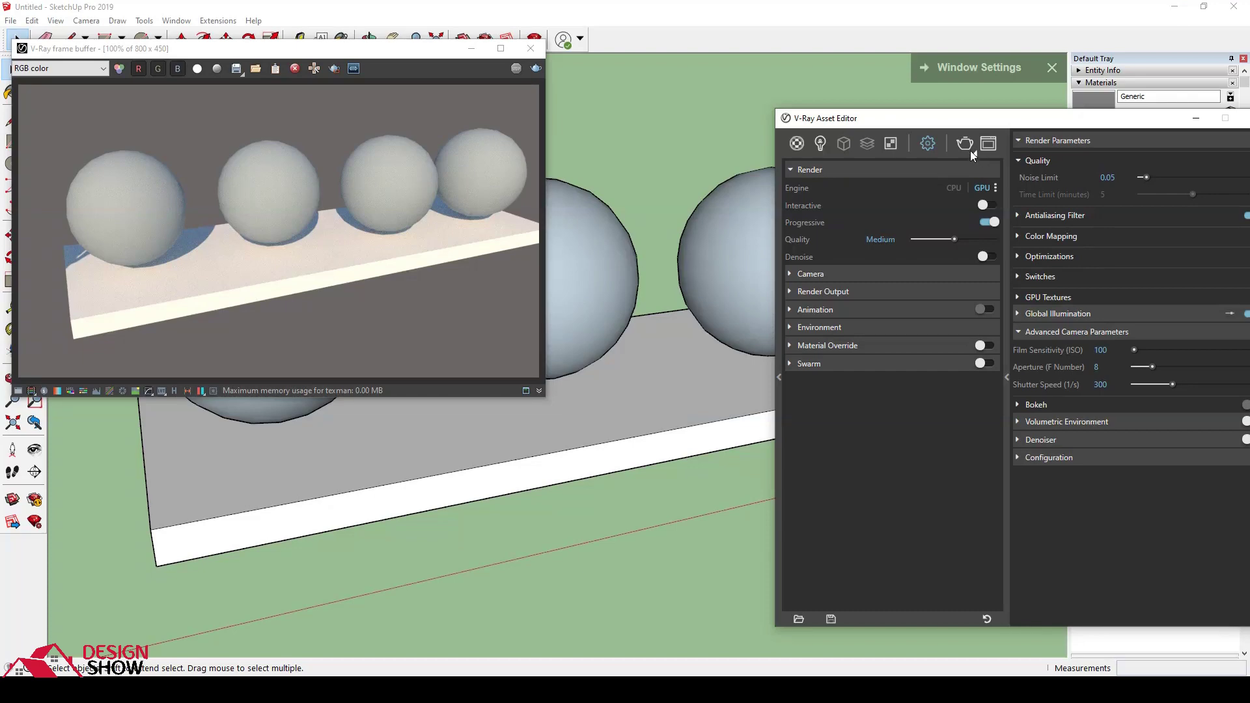
Step: Re-enable Interactive at High interactivity and expand Render Output showing 800 x 450, 16:9 Widescreen
{"action": "left_click", "coordinate": [983, 204]}
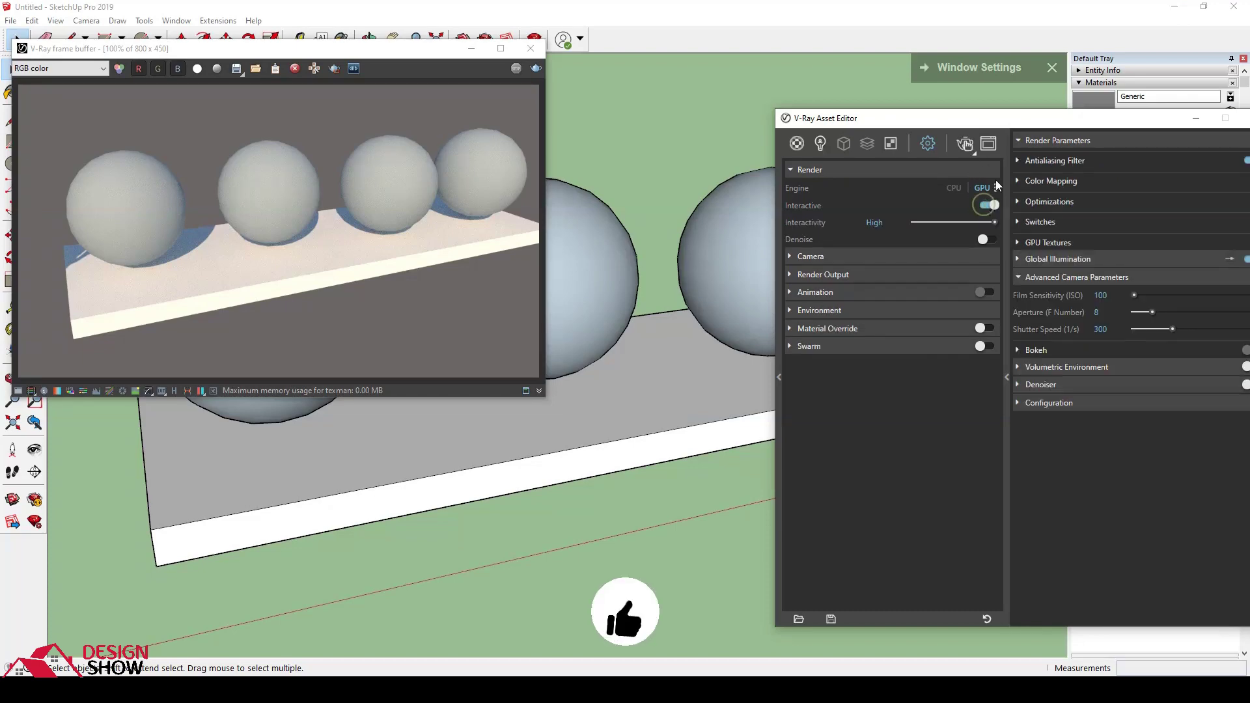
{"action": "left_click_drag", "start_coordinate": [992, 126], "coordinate": [807, 99]}
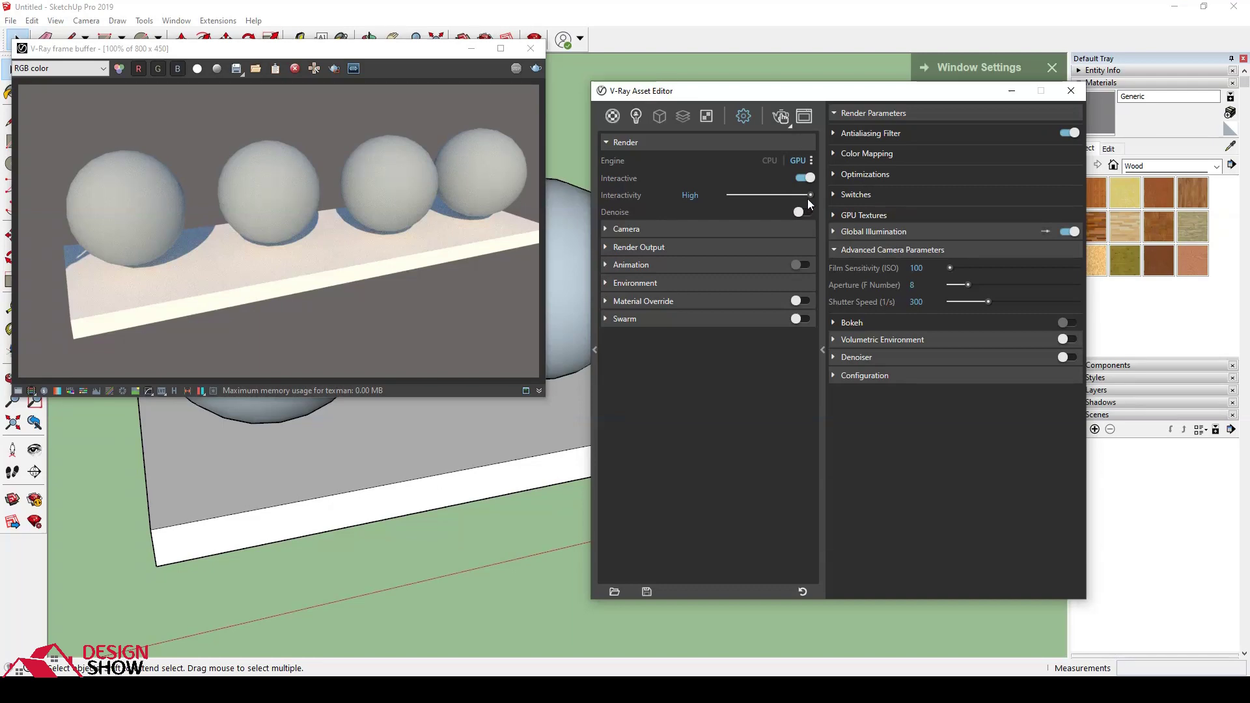
{"action": "left_click_drag", "start_coordinate": [787, 195], "coordinate": [771, 194]}
{"action": "left_click", "coordinate": [744, 193]}
{"action": "left_click", "coordinate": [811, 194]}
{"action": "left_click", "coordinate": [636, 248]}
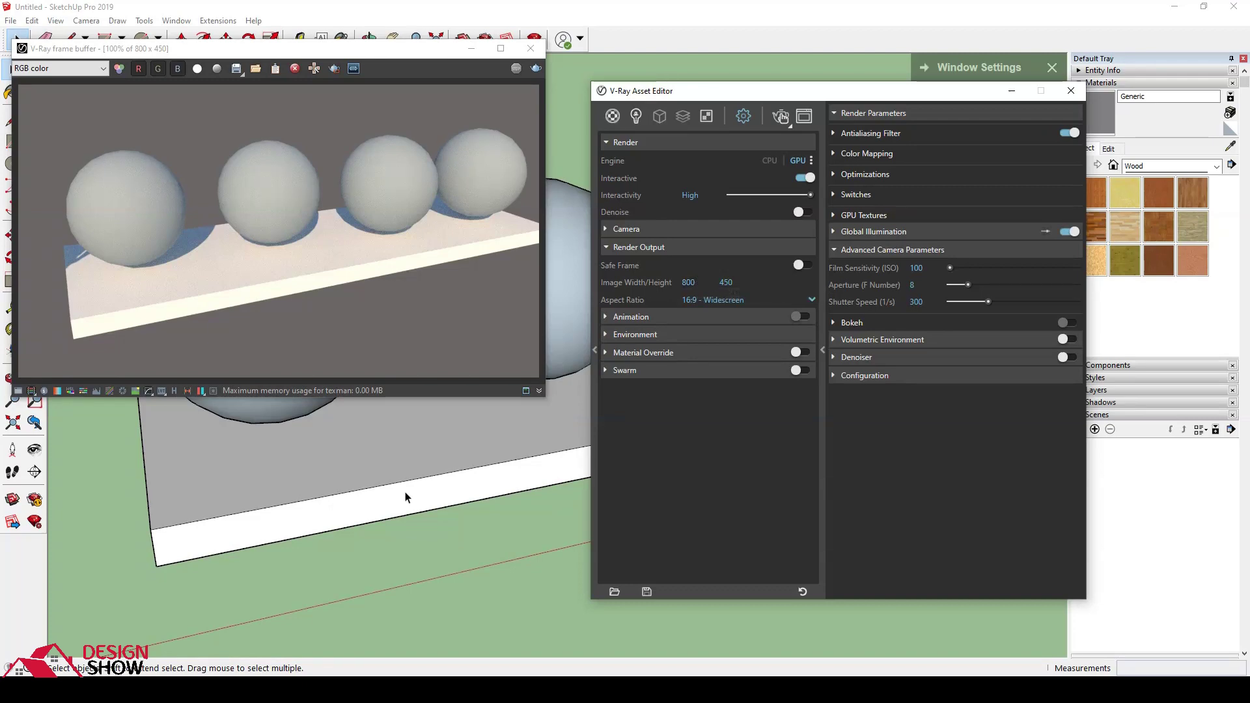
{"action": "middle_click_drag", "start_coordinate": [405, 497], "coordinate": [410, 495]}
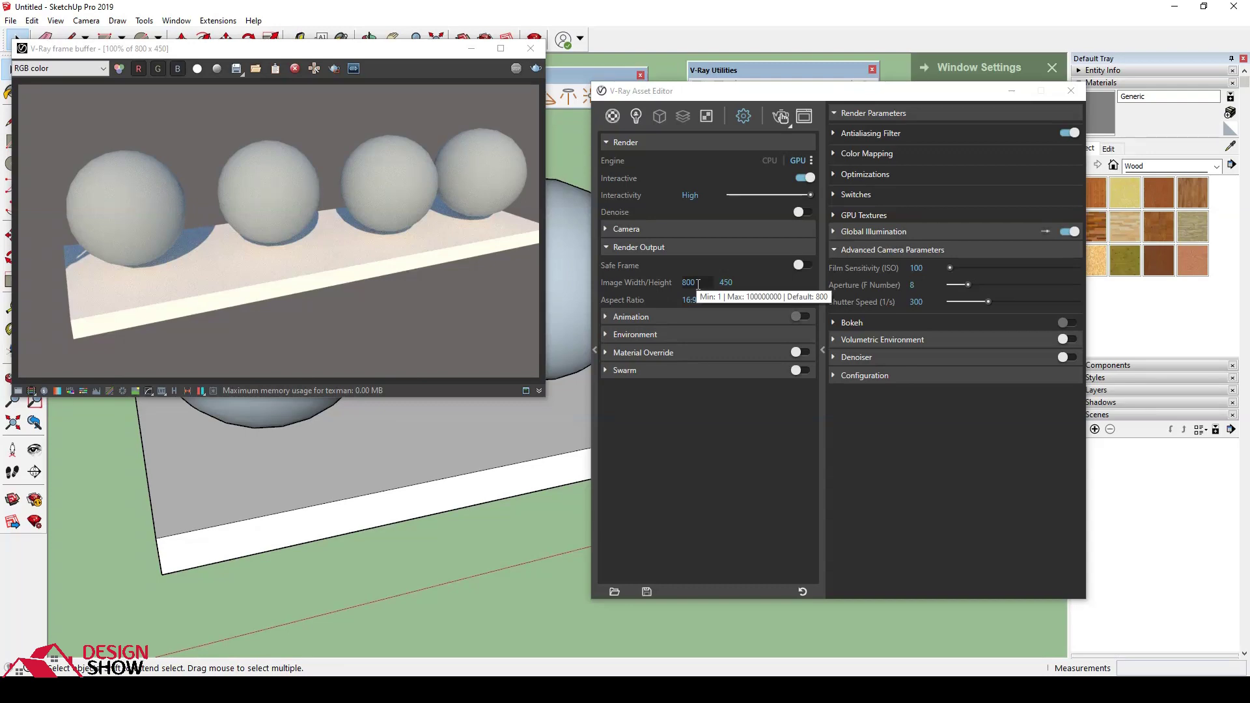
Step: Save the current render settings to a .vropt file on the Desktop
{"action": "left_click", "coordinate": [647, 592]}
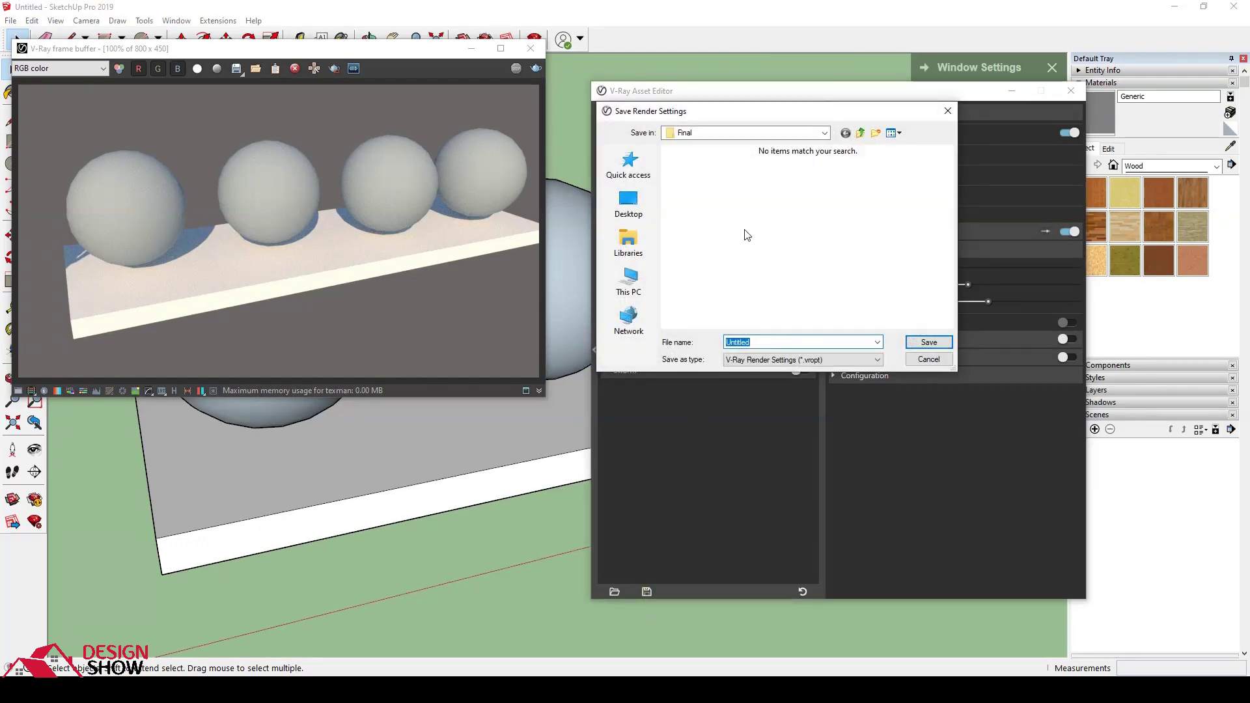
{"action": "left_click", "coordinate": [629, 203]}
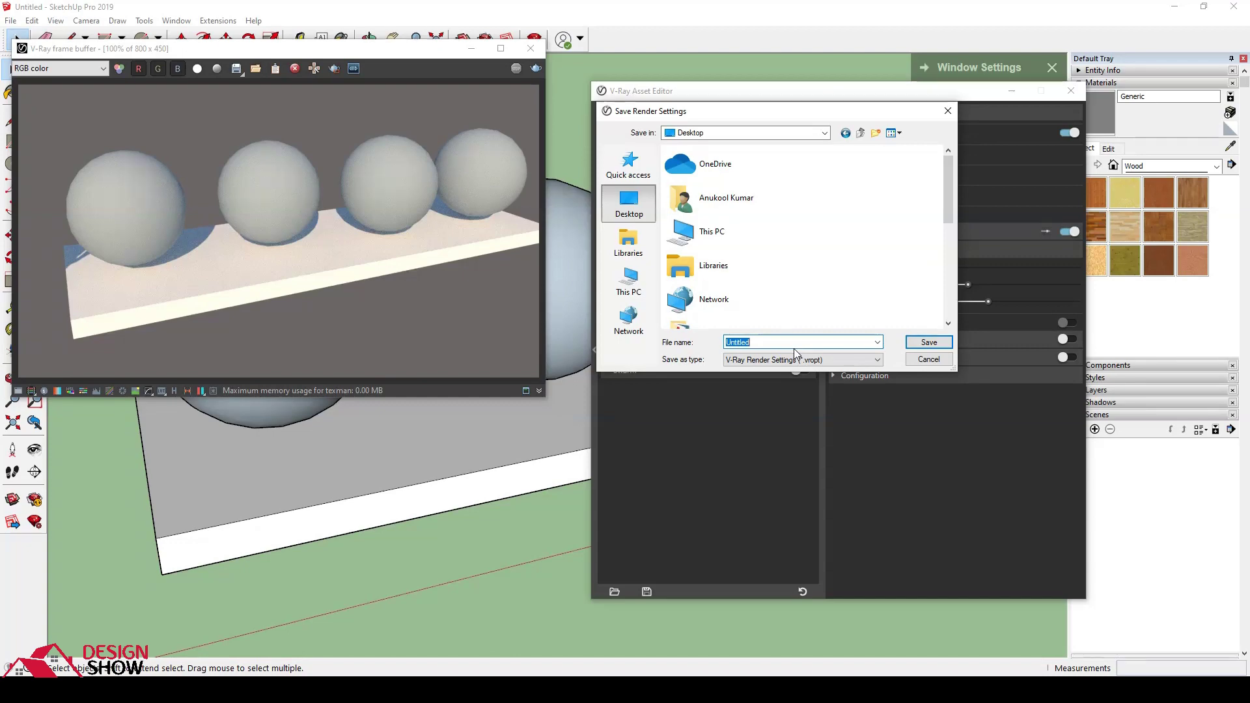
{"action": "type", "text": "interativ"}
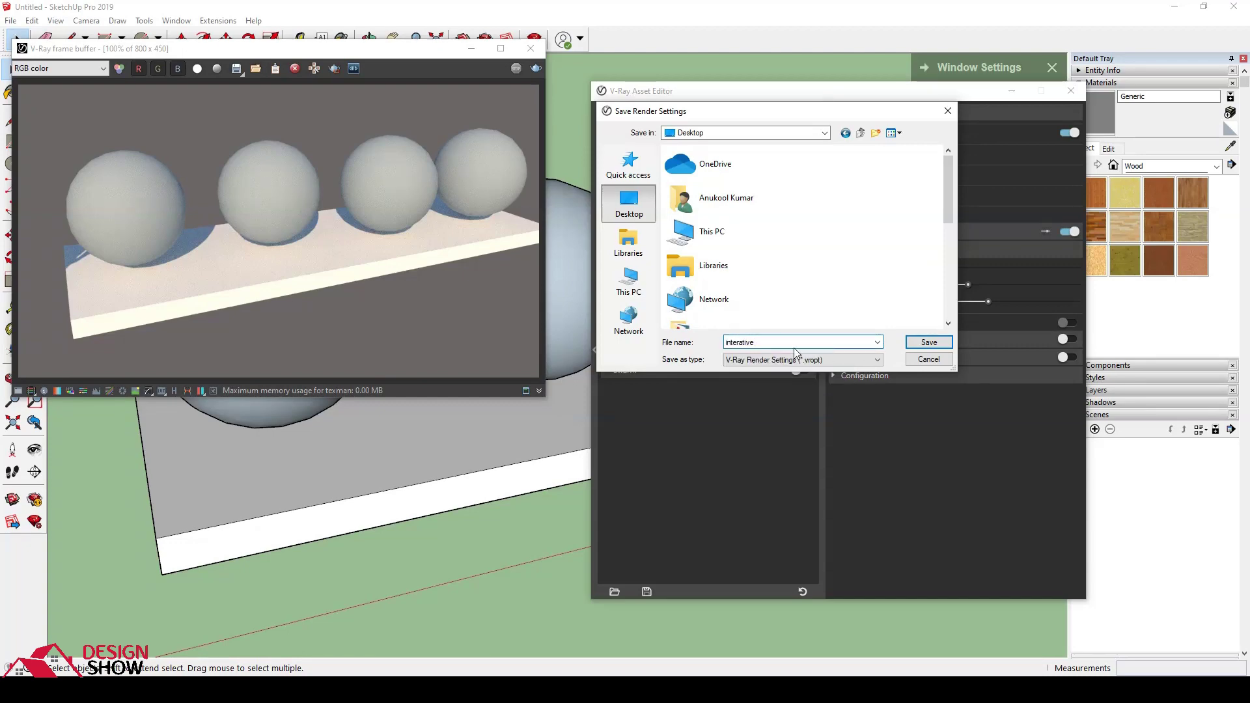
{"action": "left_click", "coordinate": [913, 339]}
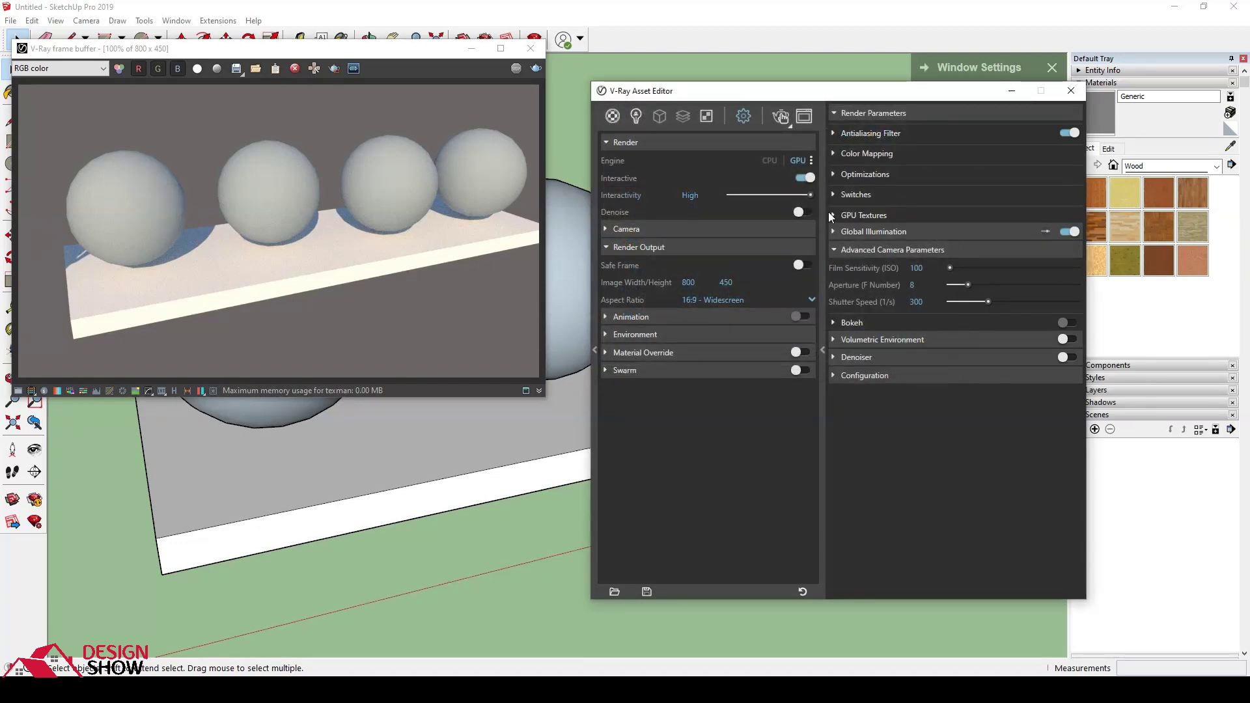
Step: Raise camera ISO, aperture, shutter speed to 971, and adaptive lights from 64 to 78
{"action": "mouse_move", "coordinate": [963, 267]}
{"action": "left_mouse_down"}
{"action": "mouse_move", "coordinate": [1046, 268]}
{"action": "mouse_move", "coordinate": [1069, 291]}
{"action": "left_mouse_up"}
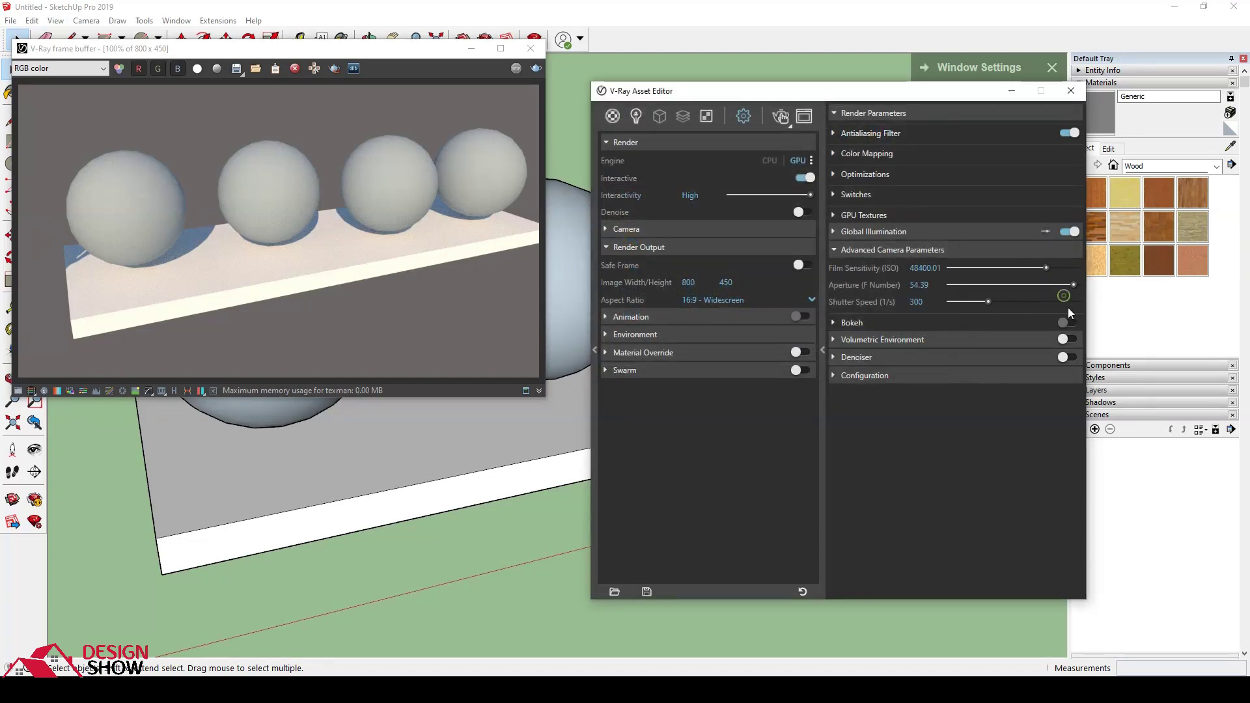
{"action": "left_click", "coordinate": [1070, 301]}
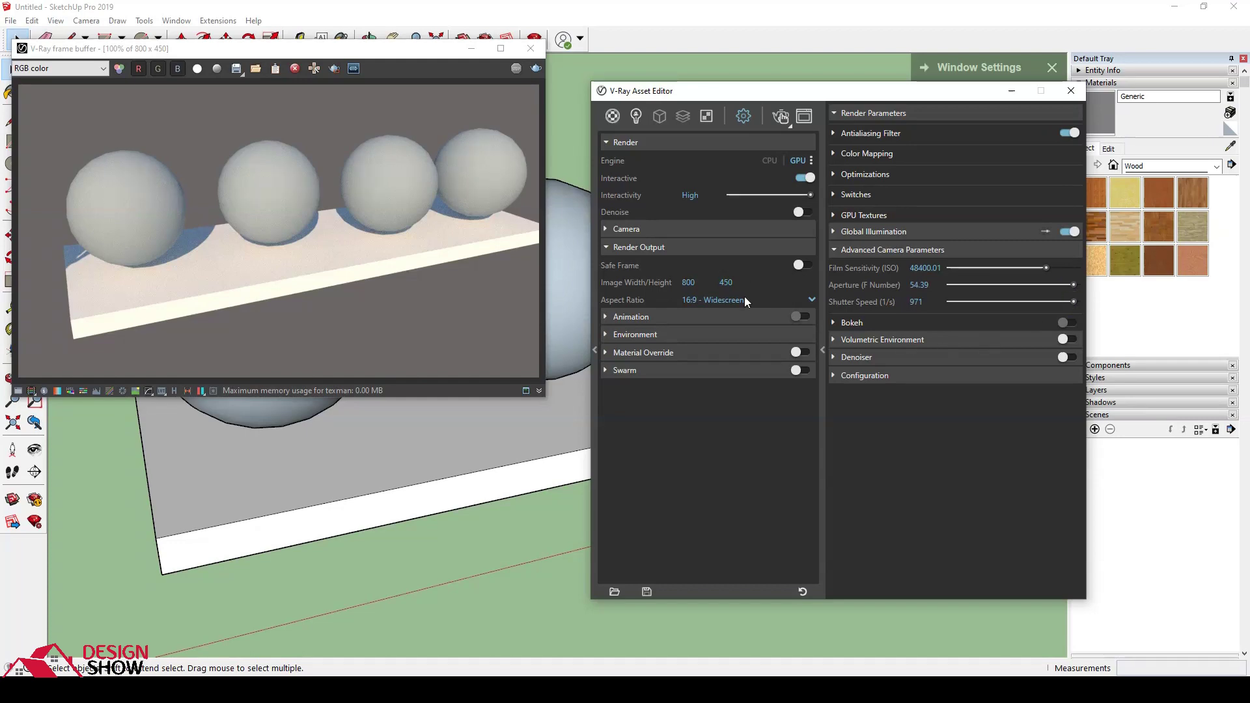
{"action": "left_click", "coordinate": [859, 175]}
{"action": "left_click_drag", "start_coordinate": [1033, 193], "coordinate": [1039, 191]}
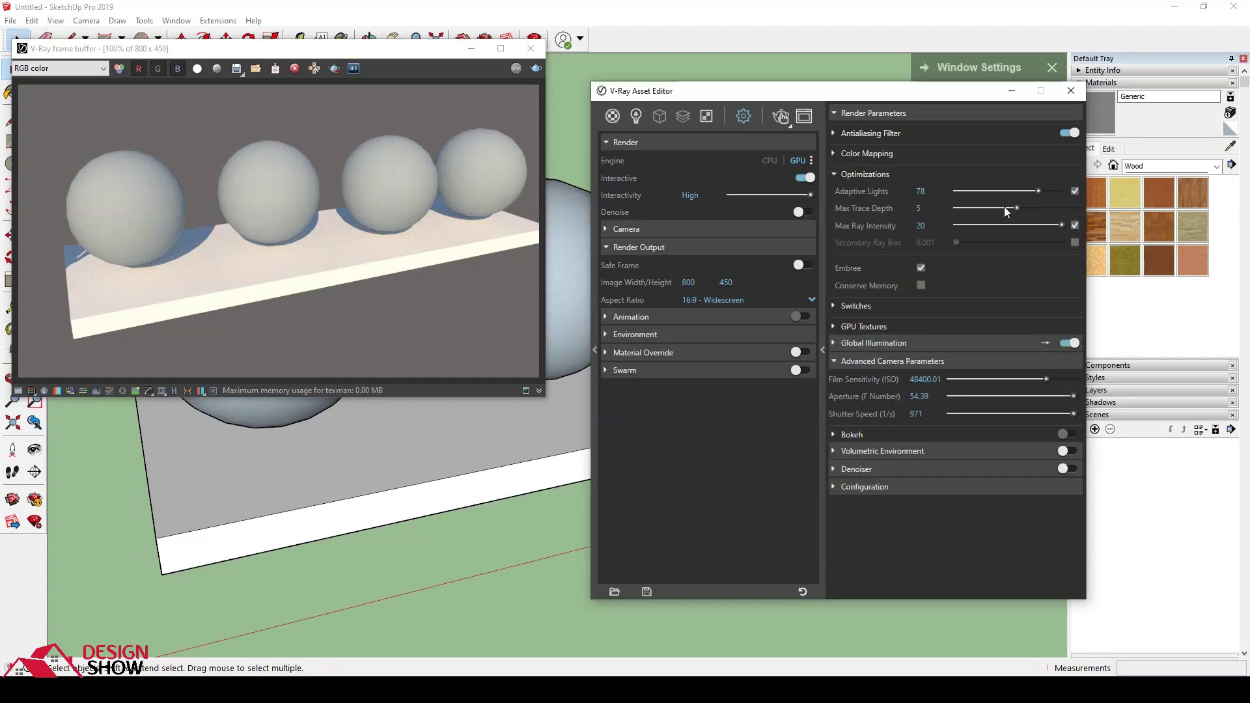
Step: Reload the saved interative.vropt settings from the Desktop
{"action": "left_click", "coordinate": [614, 593]}
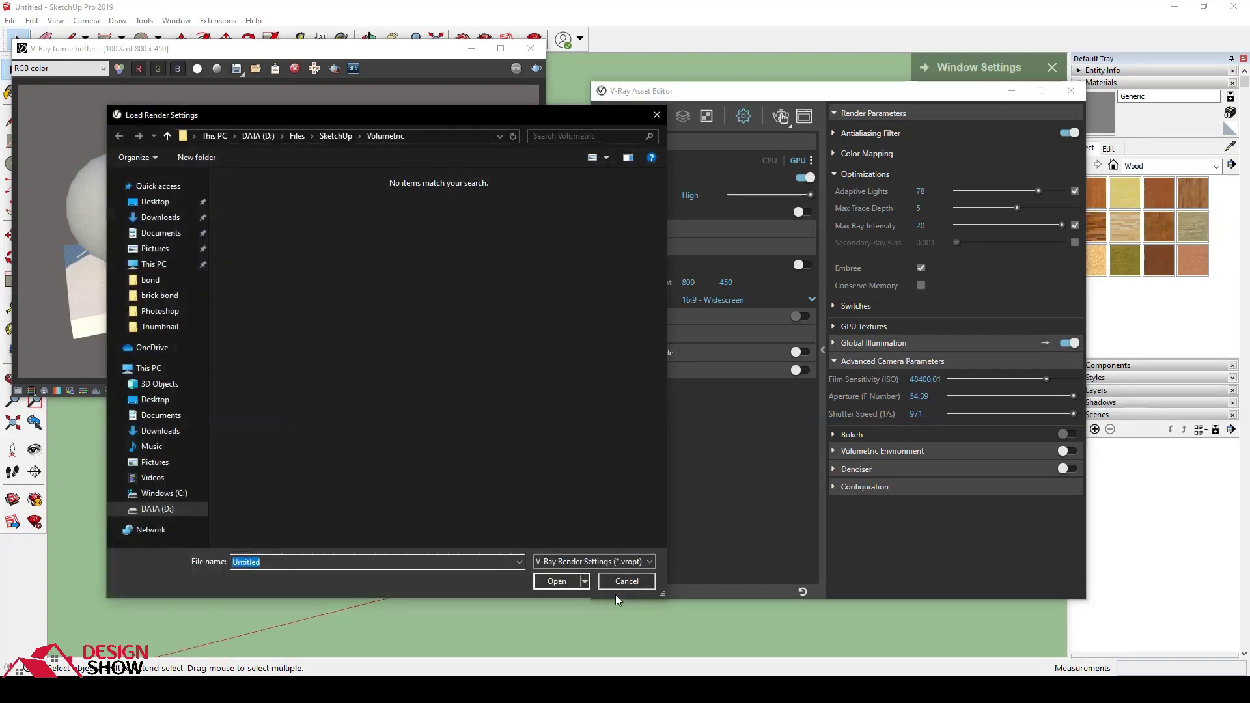
{"action": "left_click", "coordinate": [156, 202]}
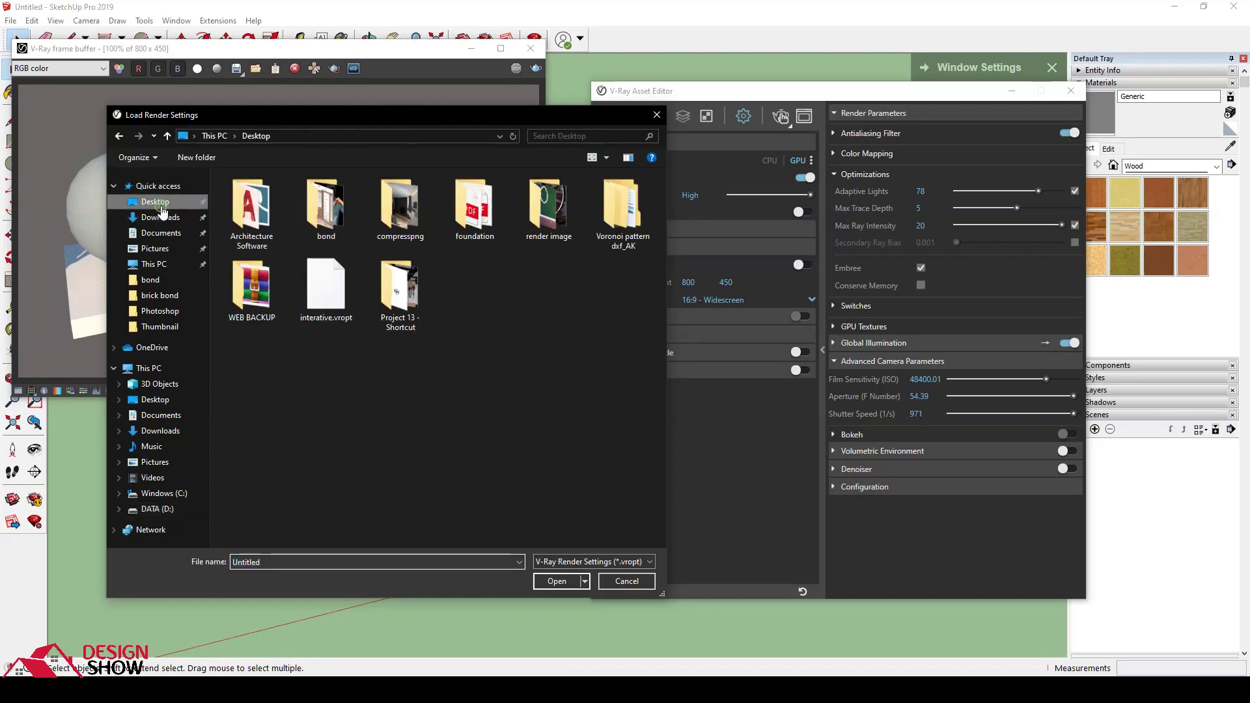
{"action": "left_click", "coordinate": [323, 318]}
{"action": "left_click", "coordinate": [550, 582]}
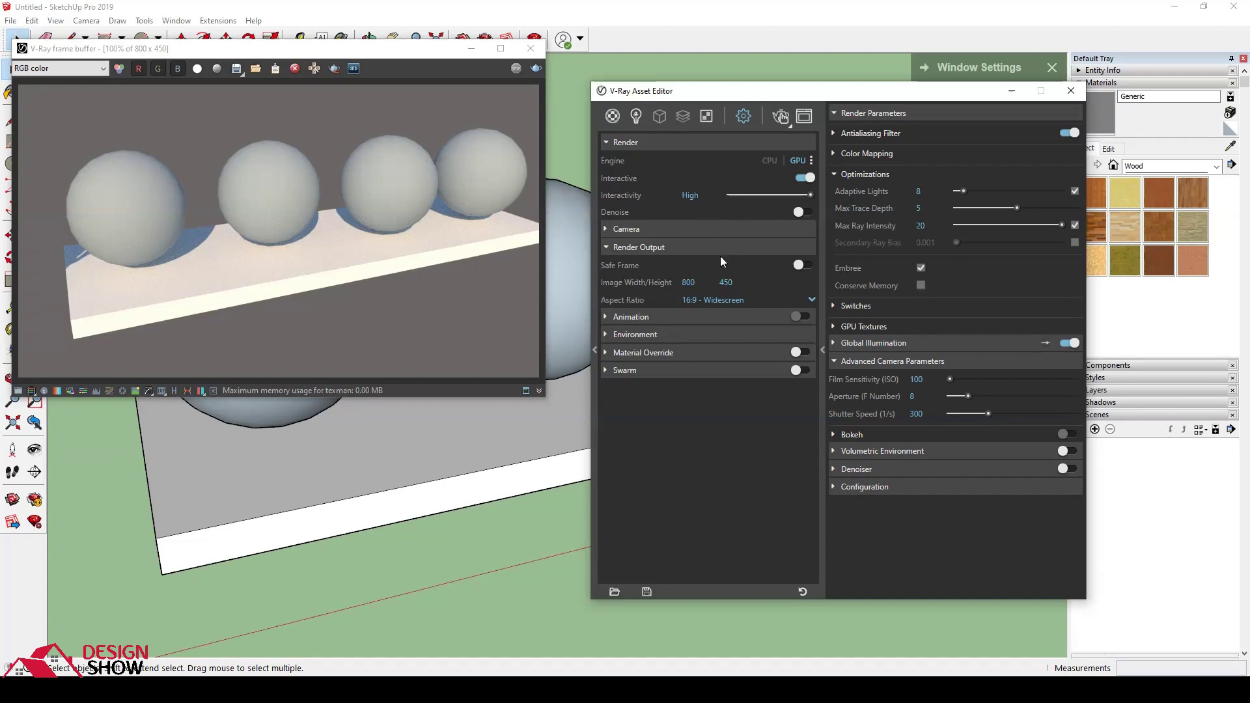
Step: Pick Wood Floor Dark from the Wood collection and paint the left sphere with it
{"action": "left_click", "coordinate": [592, 182]}
{"action": "left_click_drag", "start_coordinate": [641, 99], "coordinate": [710, 96]}
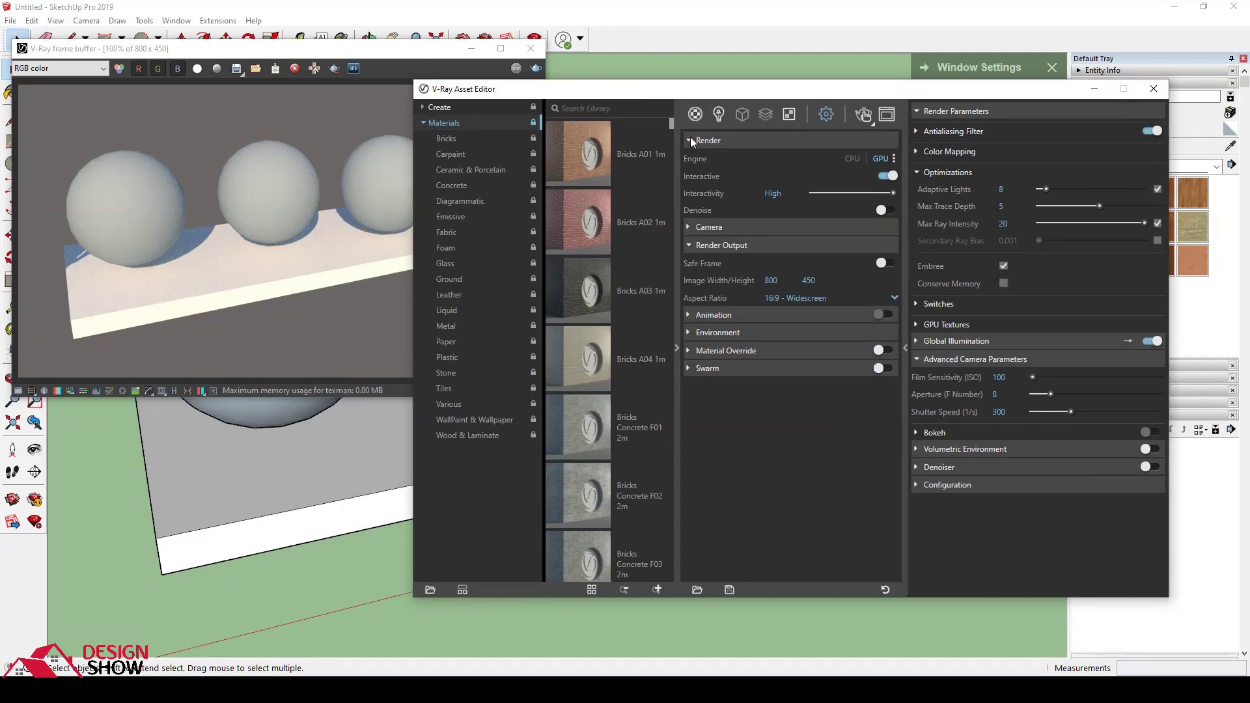
{"action": "left_click", "coordinate": [905, 349]}
{"action": "mouse_move", "coordinate": [674, 93]}
{"action": "left_mouse_down"}
{"action": "mouse_move", "coordinate": [971, 139]}
{"action": "mouse_move", "coordinate": [957, 96]}
{"action": "mouse_move", "coordinate": [748, 87]}
{"action": "mouse_move", "coordinate": [700, 97]}
{"action": "mouse_move", "coordinate": [704, 108]}
{"action": "left_mouse_up"}
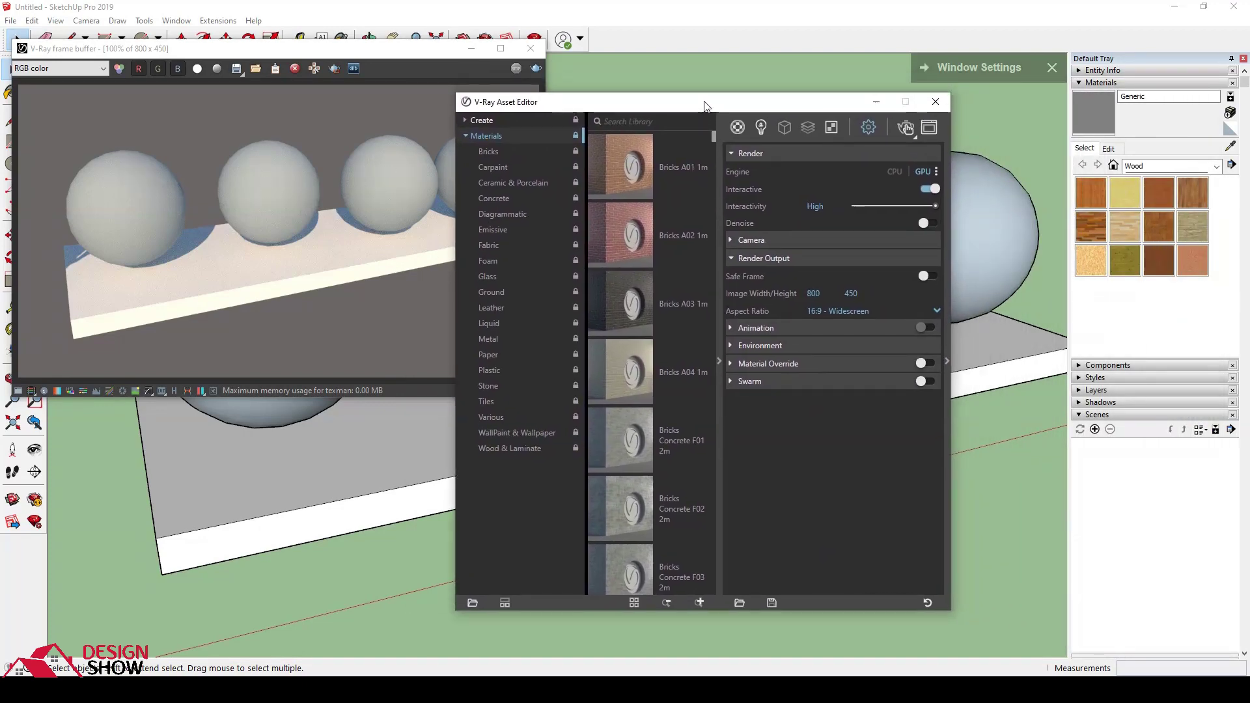
{"action": "left_click", "coordinate": [1194, 171]}
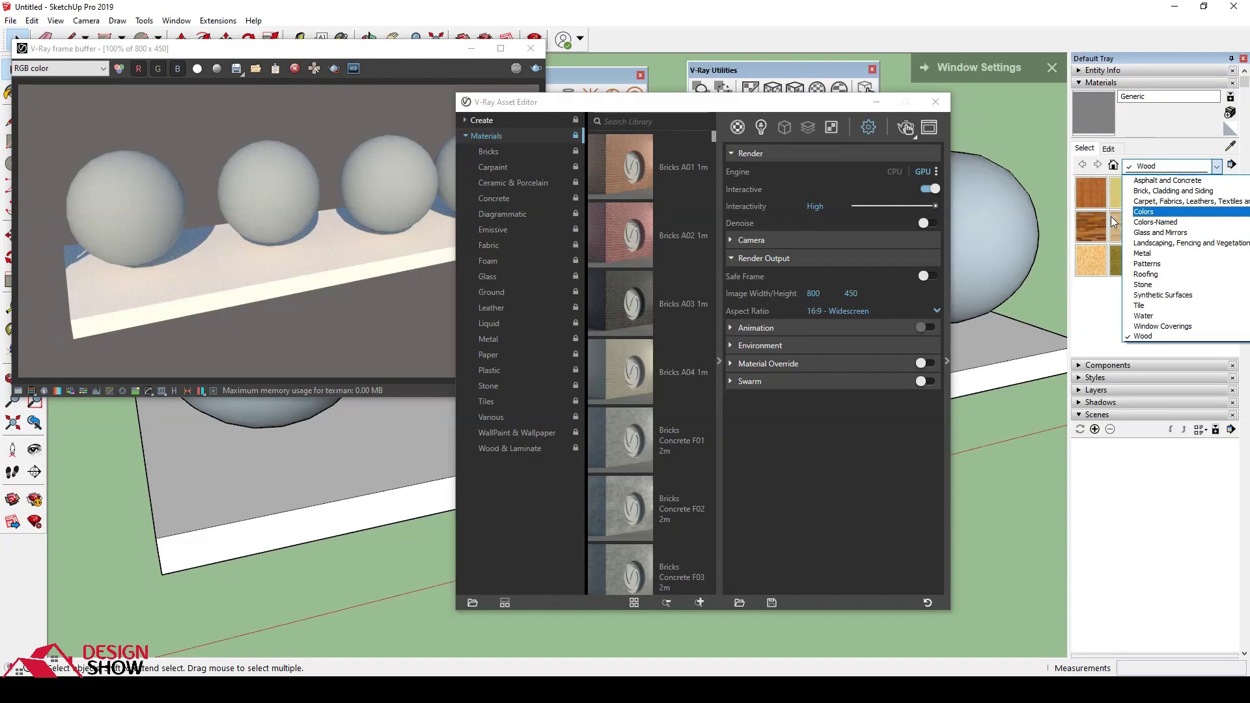
{"action": "left_click", "coordinate": [1090, 222]}
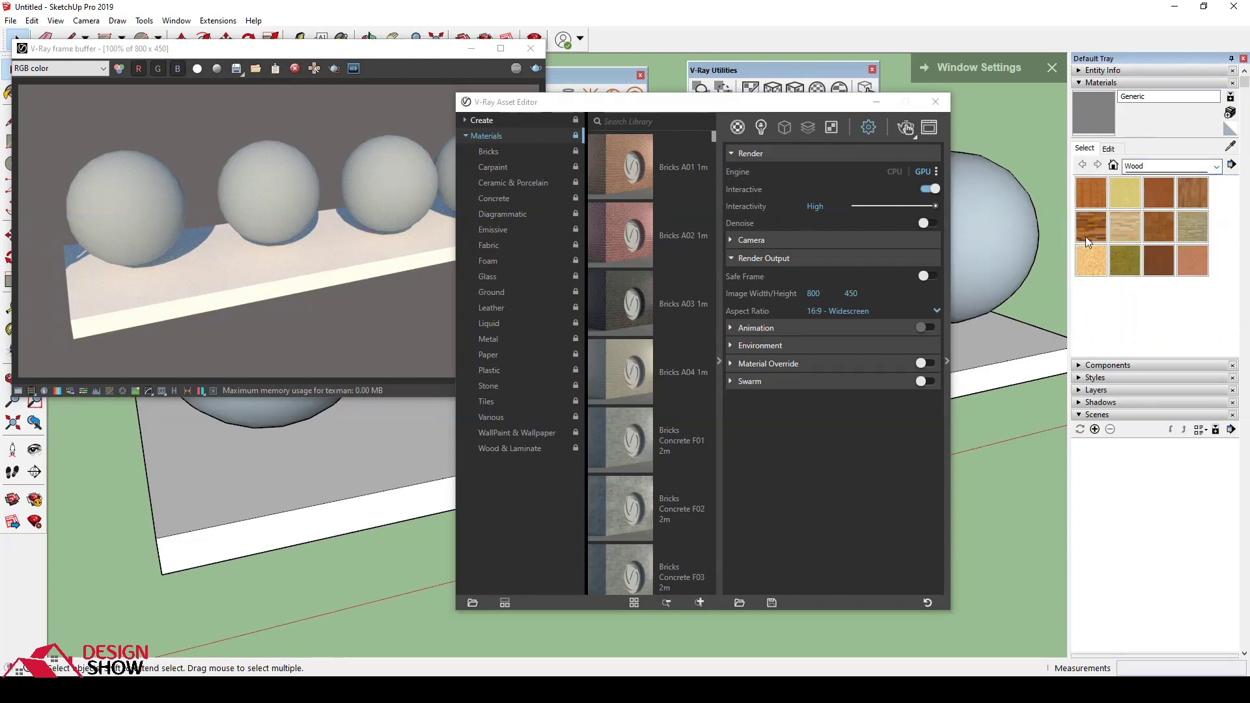
{"action": "left_click", "coordinate": [1086, 238]}
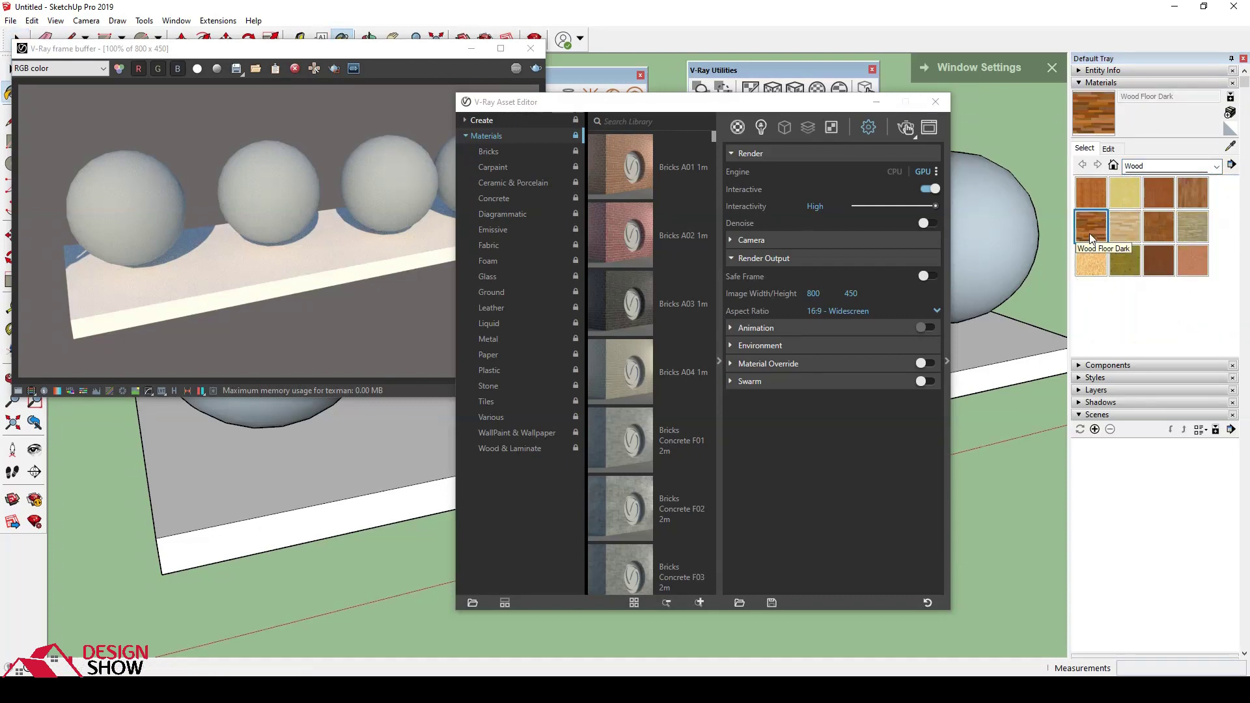
{"action": "left_click", "coordinate": [274, 401]}
Step: Select the wood sphere and move the Asset Editor to the lower right
{"action": "mouse_move", "coordinate": [400, 56]}
{"action": "left_mouse_down"}
{"action": "mouse_move", "coordinate": [635, 306]}
{"action": "mouse_move", "coordinate": [519, 397]}
{"action": "left_mouse_up"}
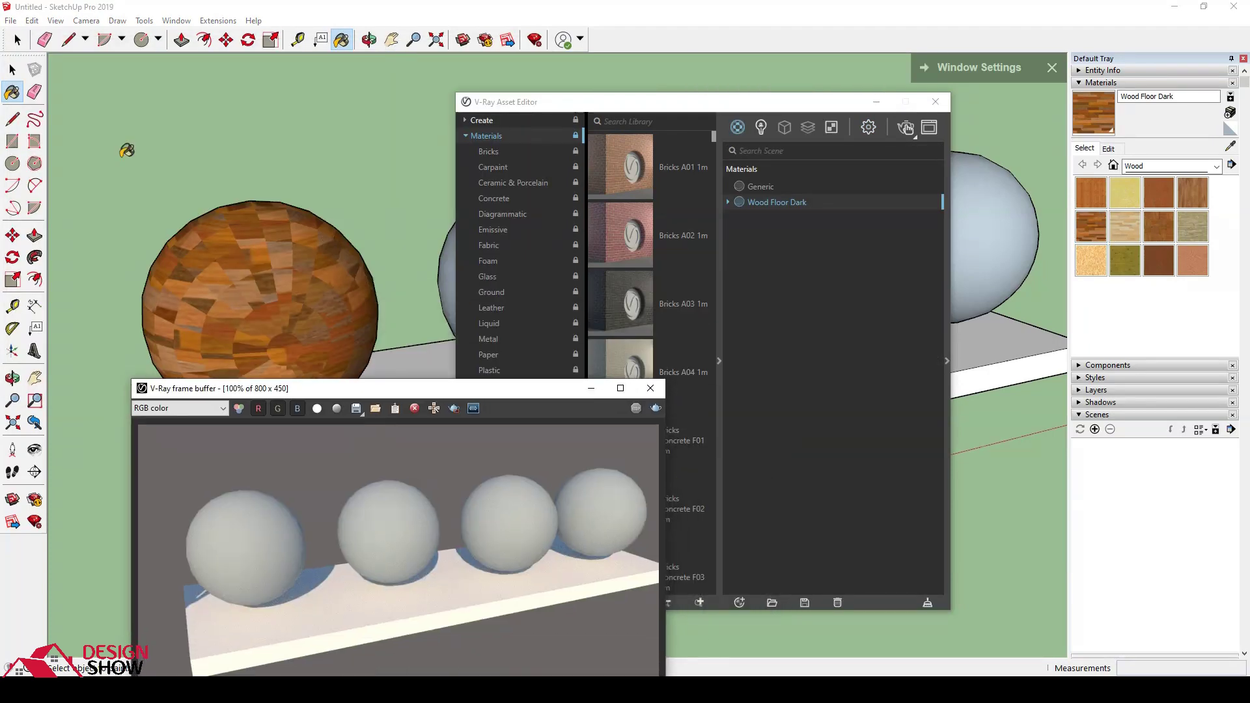
{"action": "middle_click_drag", "start_coordinate": [229, 265], "coordinate": [212, 257]}
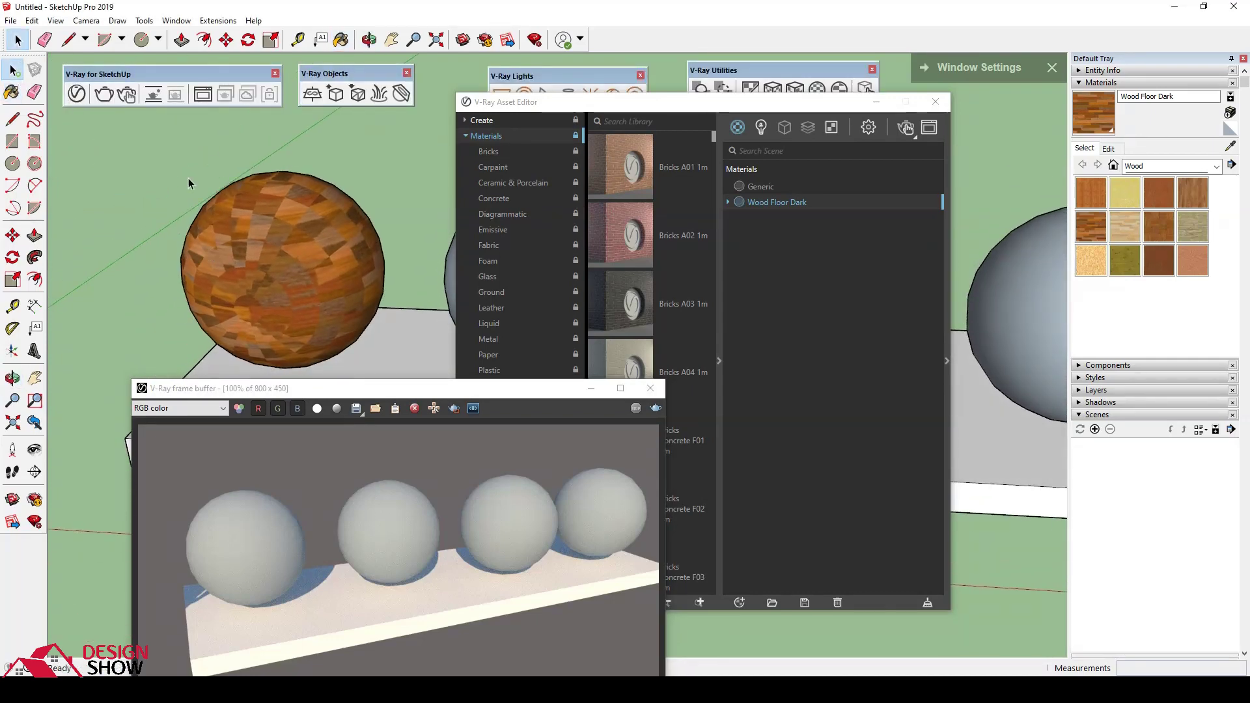
{"action": "left_click", "coordinate": [310, 267]}
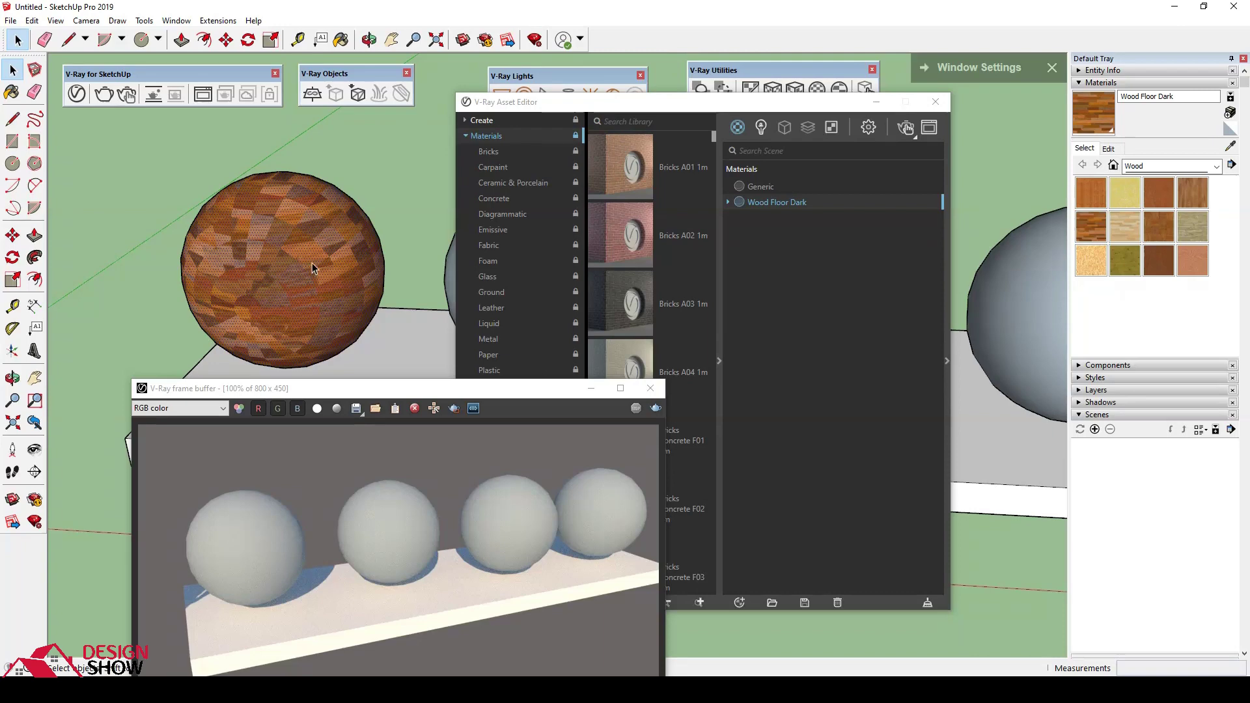
{"action": "left_click", "coordinate": [806, 147]}
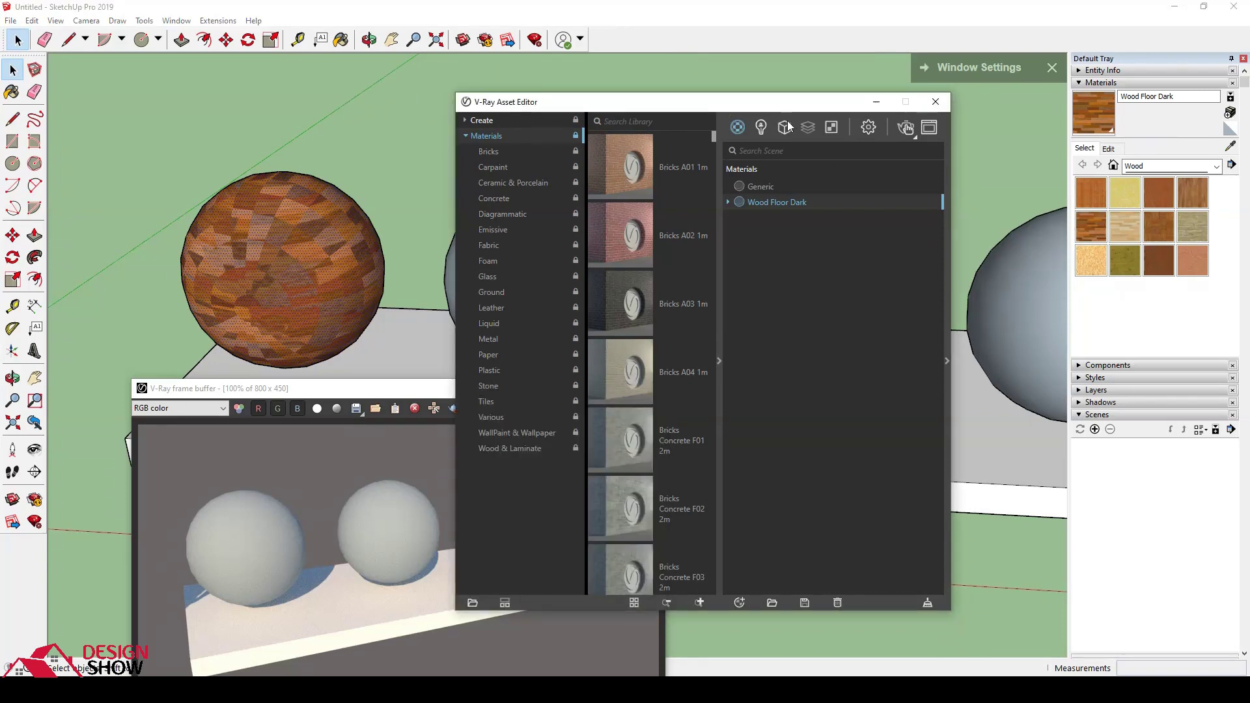
{"action": "left_click_drag", "start_coordinate": [788, 105], "coordinate": [1001, 192]}
{"action": "left_click", "coordinate": [340, 252]}
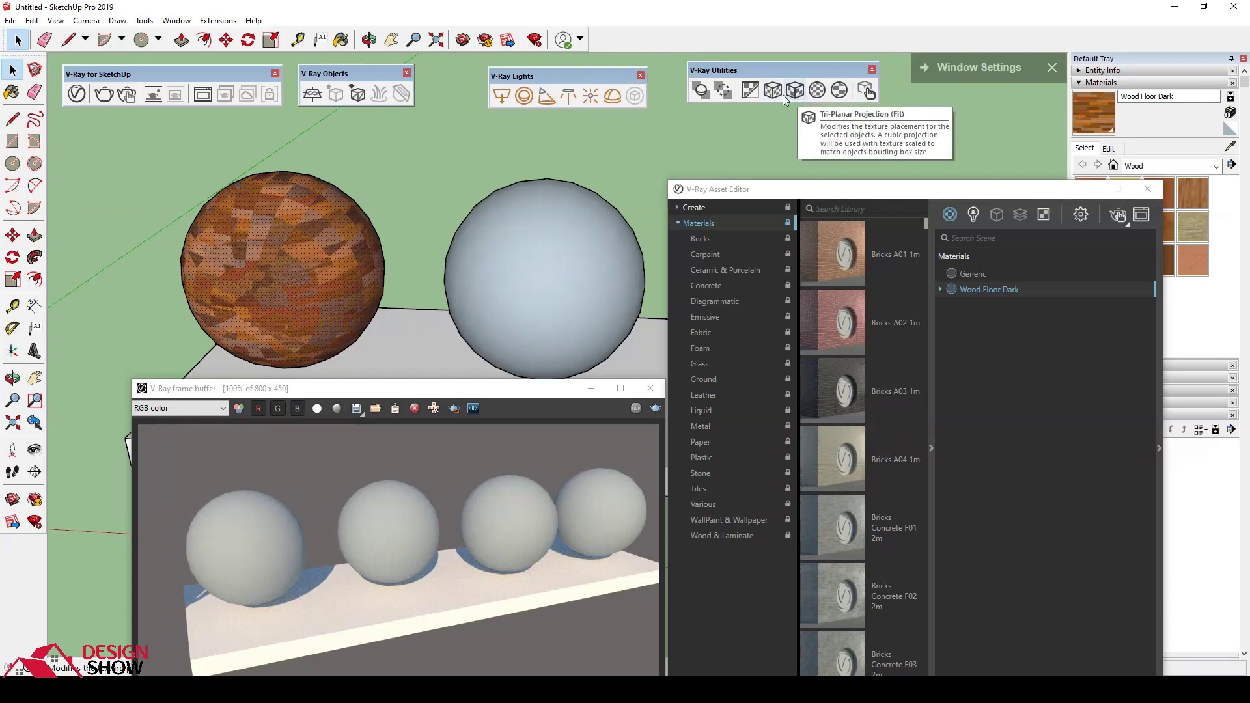
Step: Apply Tri-Planar Projection (Fit) to the wood sphere's Wood Floor Dark texture
{"action": "left_click", "coordinate": [834, 95]}
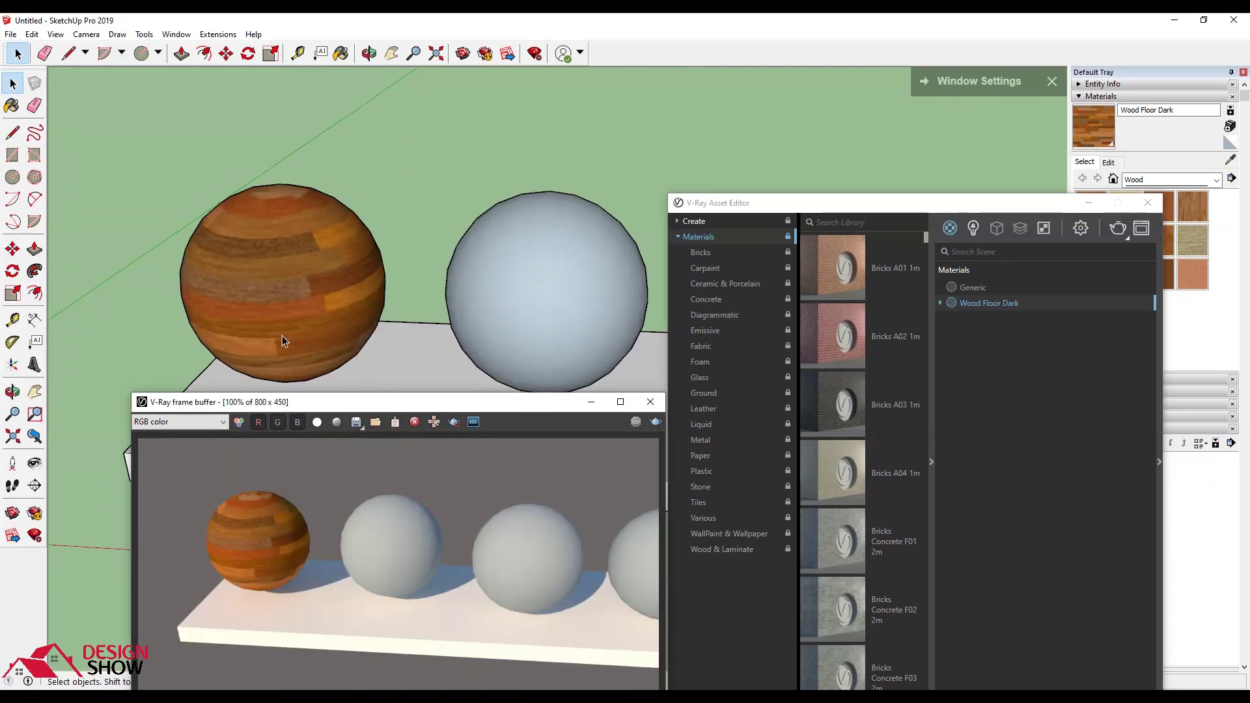
Step: Zoom in on the wood sphere and re-render the current view
{"action": "scroll", "coordinate": [290, 289], "scroll_direction": "up", "scroll_amount": 2}
{"action": "scroll", "coordinate": [290, 289], "scroll_direction": "up", "scroll_amount": 3}
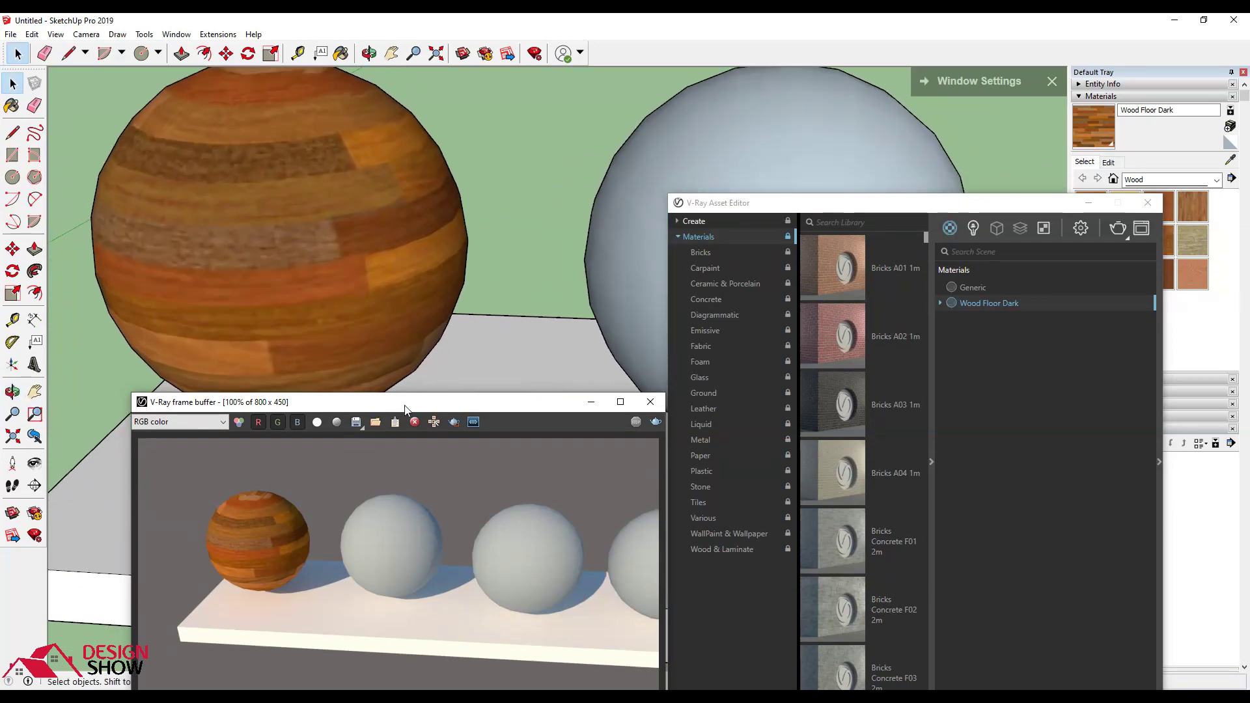
{"action": "left_click_drag", "start_coordinate": [405, 409], "coordinate": [482, 225]}
{"action": "left_click", "coordinate": [732, 239]}
{"action": "left_click_drag", "start_coordinate": [565, 226], "coordinate": [818, 275]}
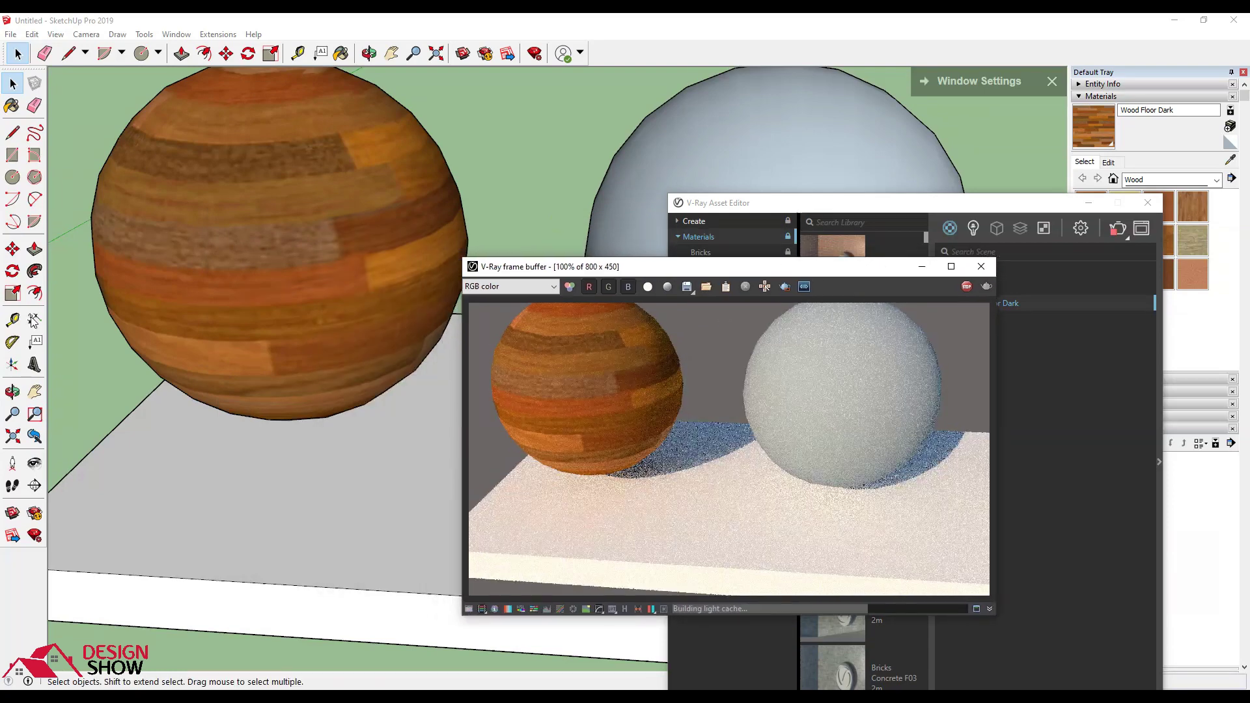
Step: Pan over to the white middle sphere and select it
{"action": "middle_click_drag", "start_coordinate": [170, 307], "coordinate": [228, 276]}
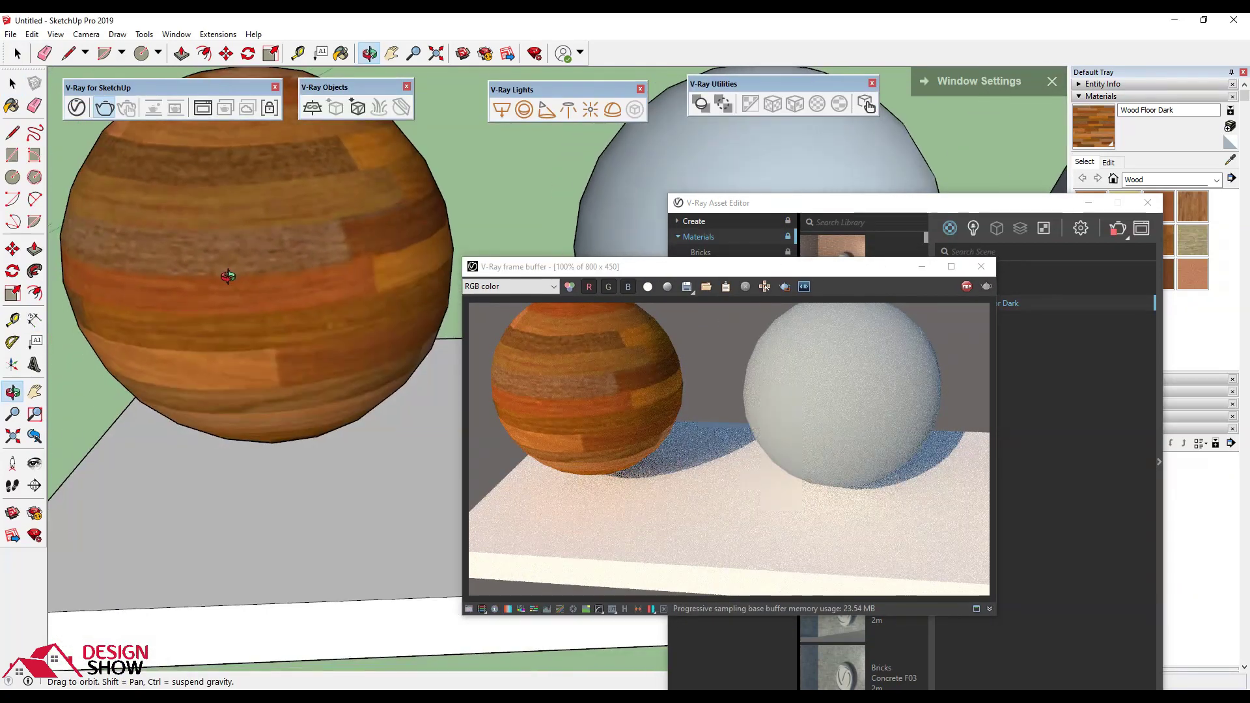
{"action": "scroll", "coordinate": [252, 301], "scroll_direction": "down", "scroll_amount": 3}
{"action": "middle_click_drag", "start_coordinate": [251, 301], "coordinate": [107, 341], "text": "shift"}
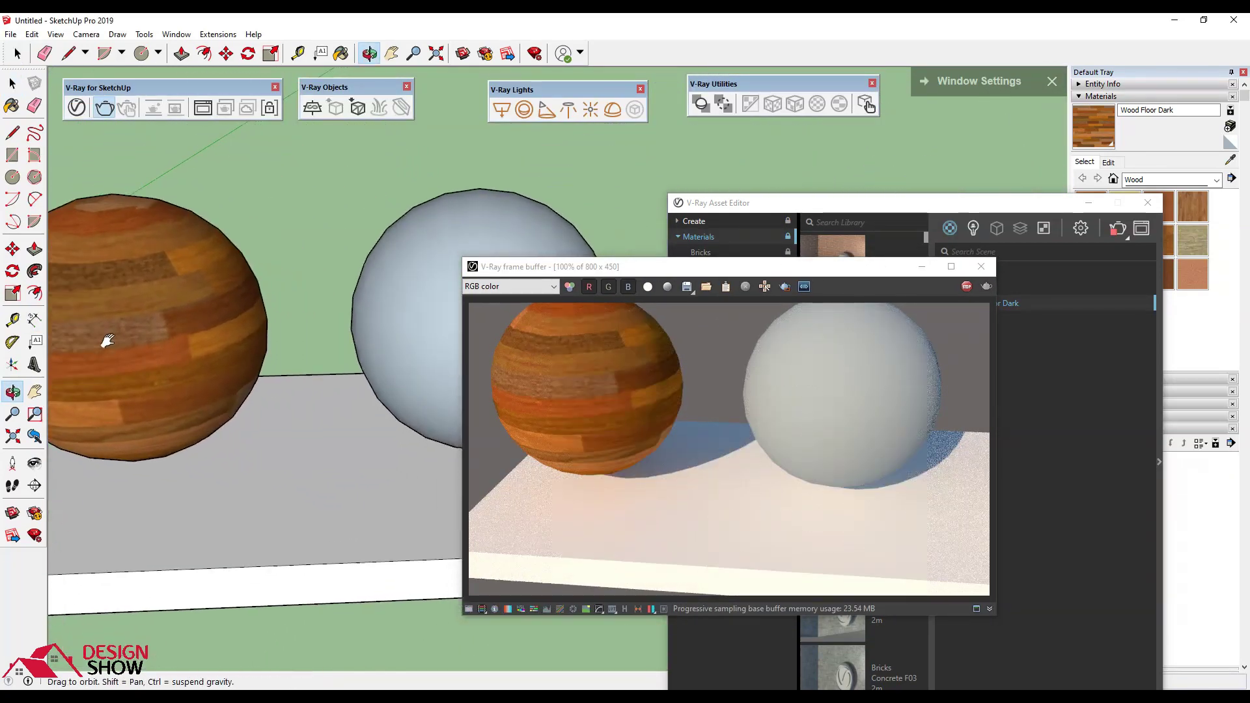
{"action": "key", "text": "space"}
{"action": "middle_click_drag", "start_coordinate": [237, 349], "coordinate": [159, 357], "text": "shift"}
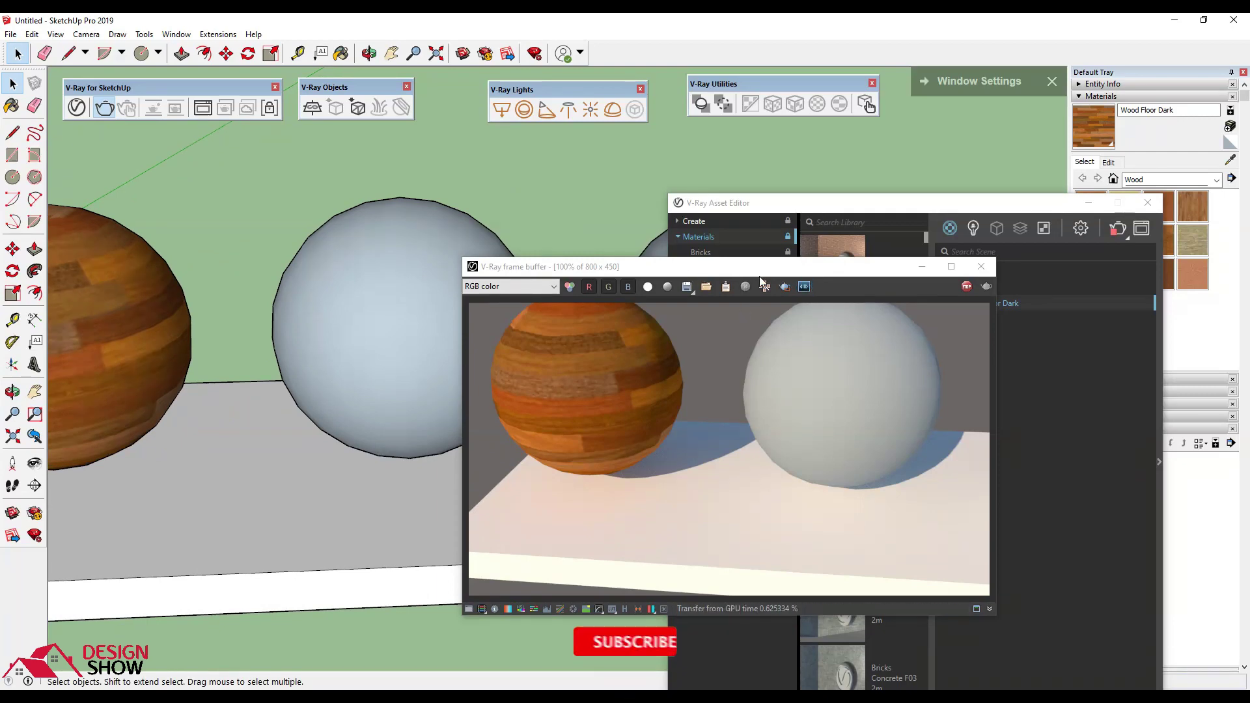
{"action": "mouse_move", "coordinate": [760, 274]}
{"action": "left_mouse_down"}
{"action": "mouse_move", "coordinate": [446, 293]}
{"action": "mouse_move", "coordinate": [421, 321]}
{"action": "left_mouse_up"}
{"action": "left_click_drag", "start_coordinate": [749, 202], "coordinate": [753, 117]}
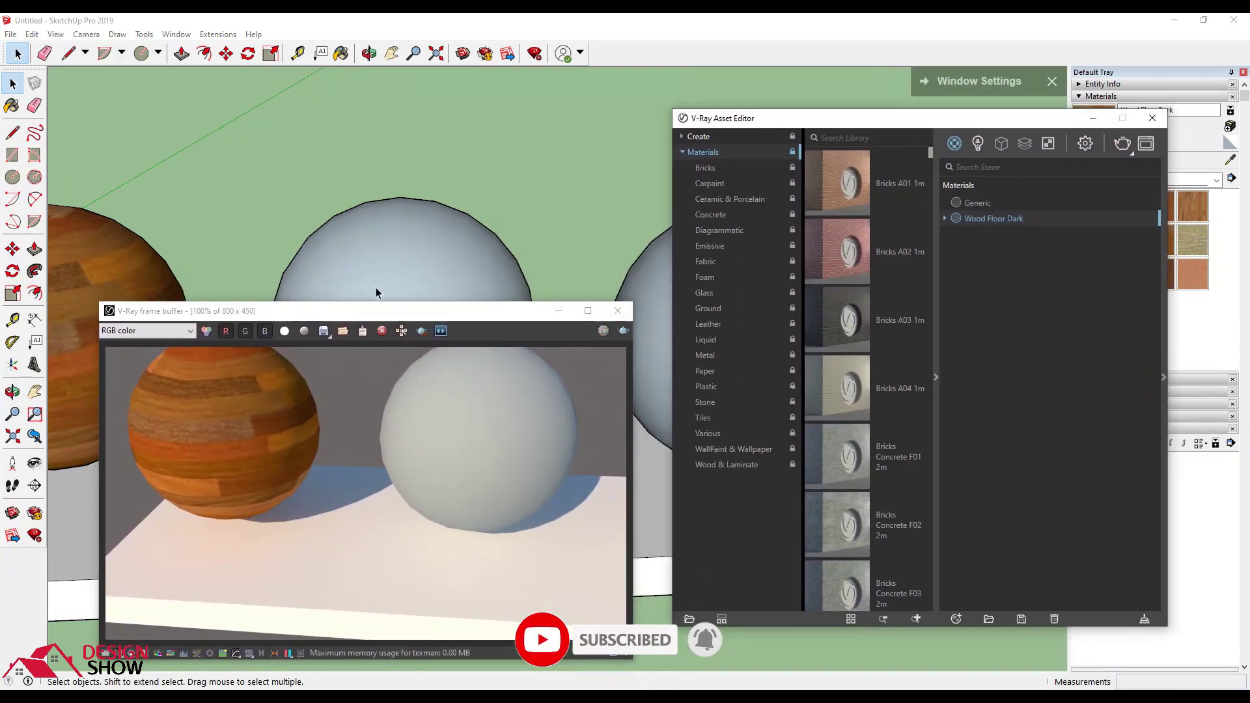
{"action": "left_click", "coordinate": [399, 257]}
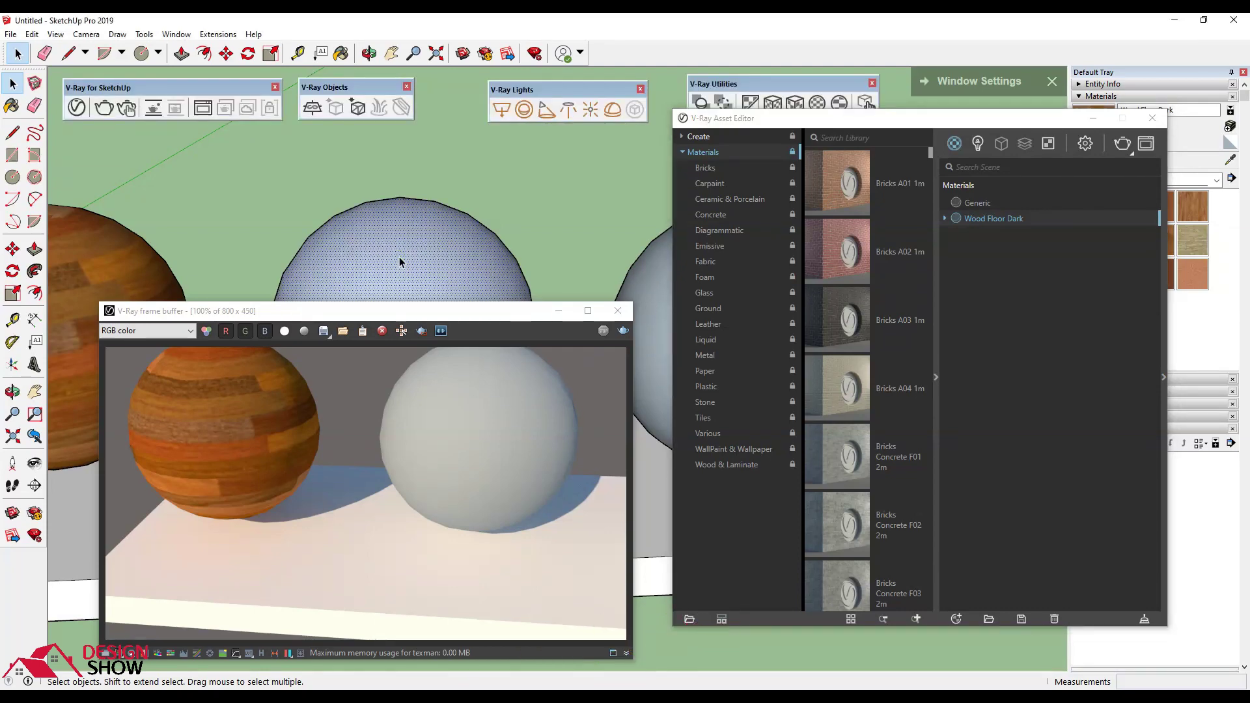
Step: Reverse the middle sphere's faces so its front side faces outward
{"action": "left_click_drag", "start_coordinate": [455, 316], "coordinate": [433, 434]}
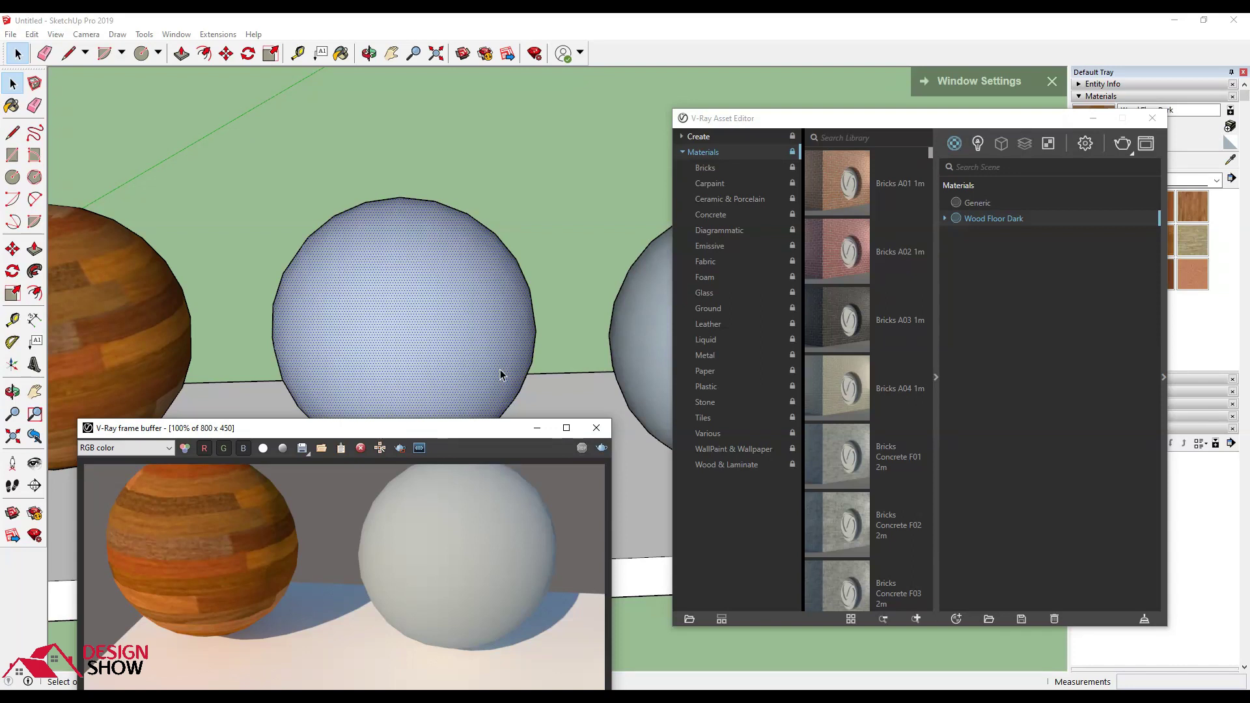
{"action": "mouse_move", "coordinate": [463, 315]}
{"action": "middle_mouse_down"}
{"action": "mouse_move", "coordinate": [427, 306]}
{"action": "mouse_move", "coordinate": [434, 315]}
{"action": "middle_mouse_up"}
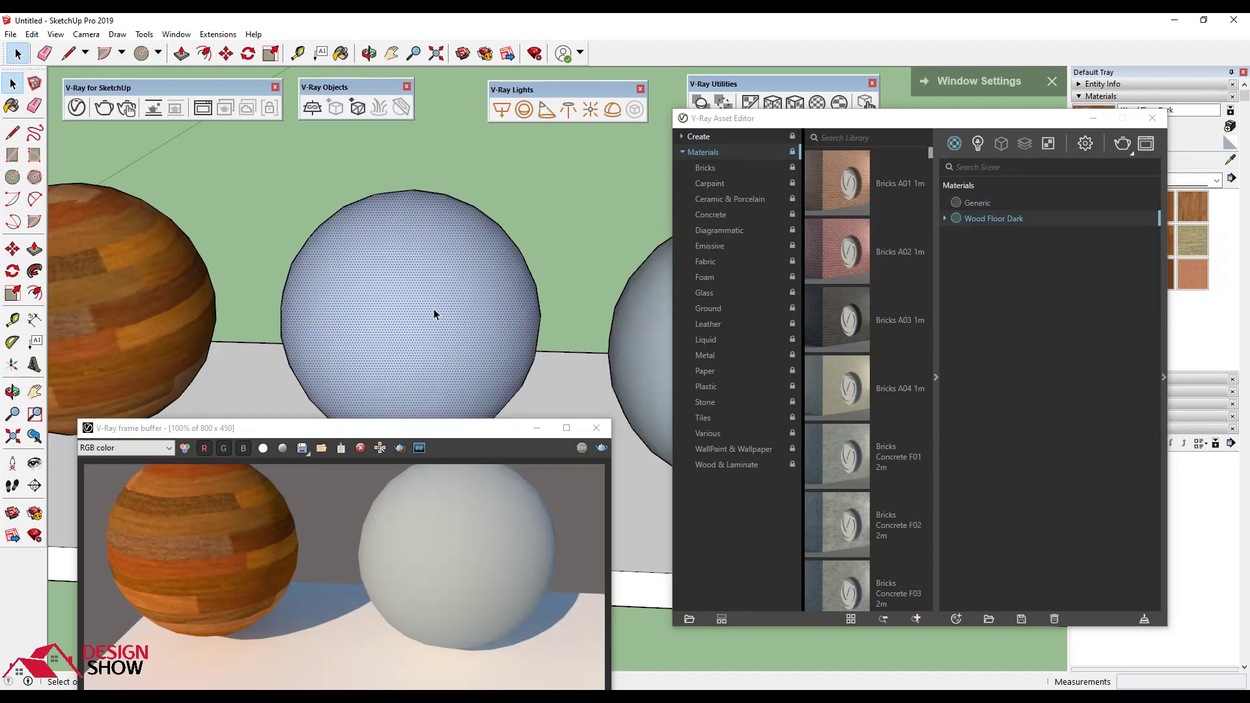
{"action": "right_click", "coordinate": [434, 308]}
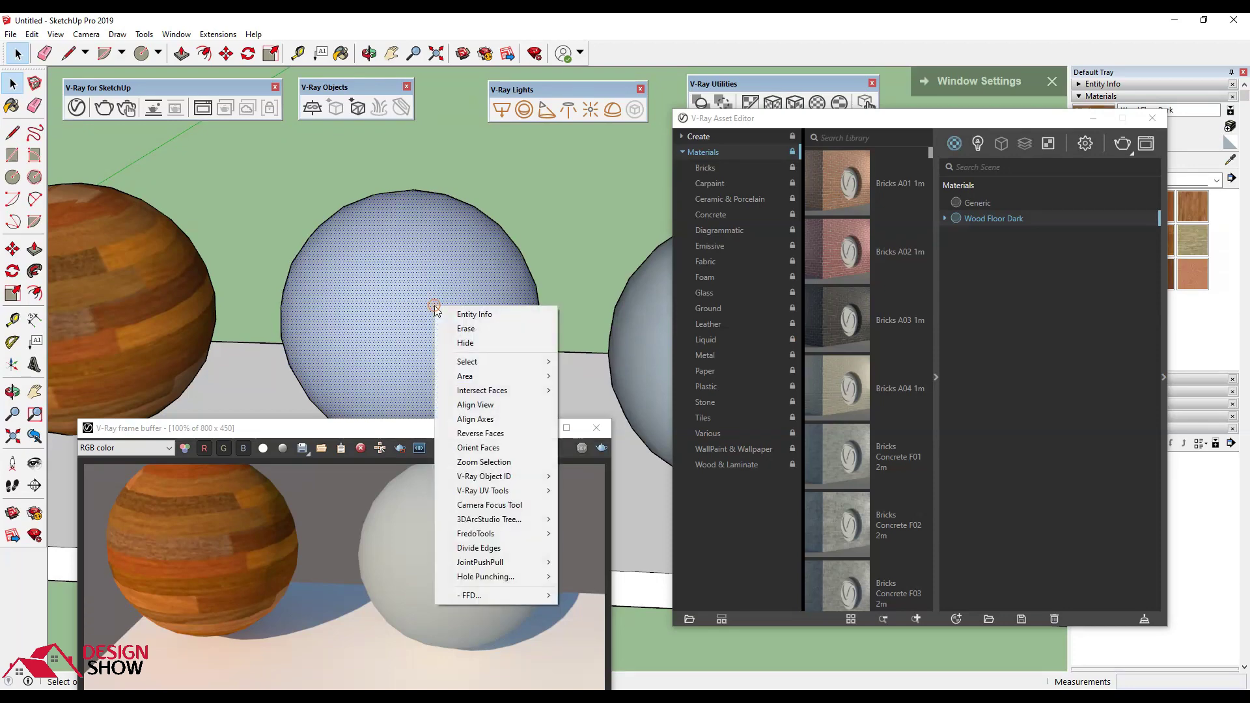
{"action": "left_click", "coordinate": [510, 437]}
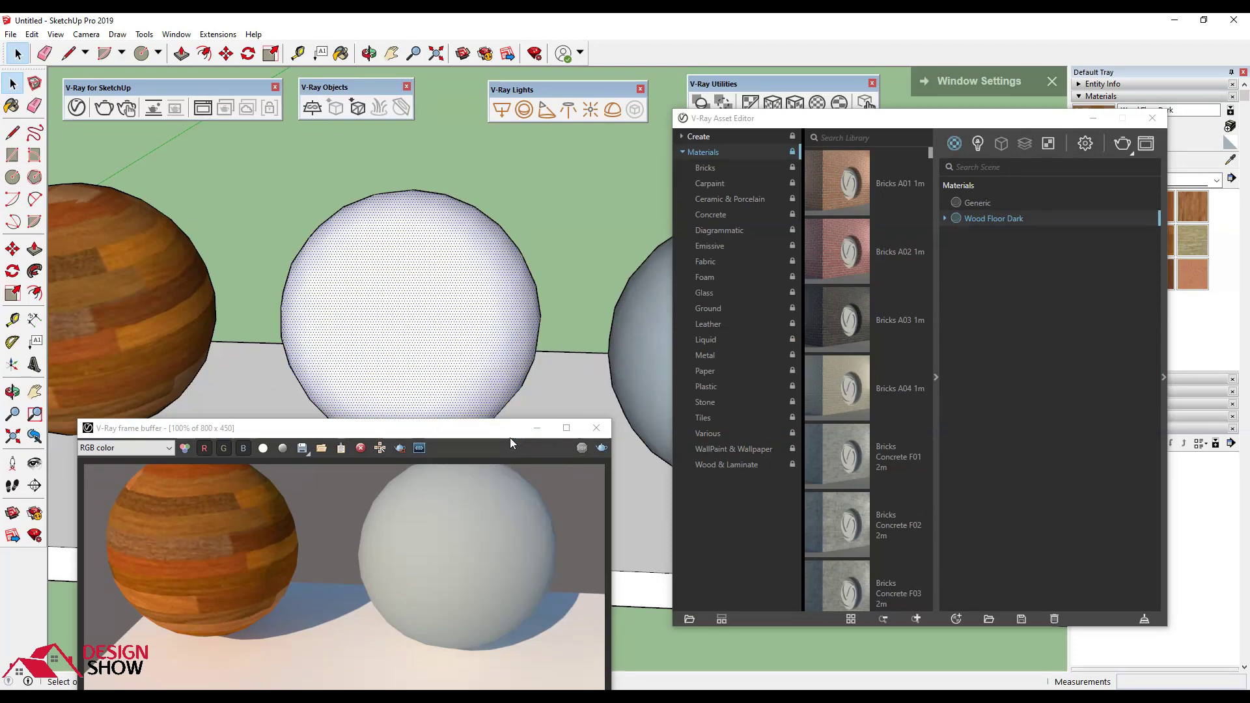
{"action": "mouse_move", "coordinate": [497, 307]}
{"action": "middle_mouse_down"}
{"action": "mouse_move", "coordinate": [505, 355]}
{"action": "mouse_move", "coordinate": [431, 336]}
{"action": "mouse_move", "coordinate": [317, 241]}
{"action": "mouse_move", "coordinate": [572, 238]}
{"action": "middle_mouse_up"}
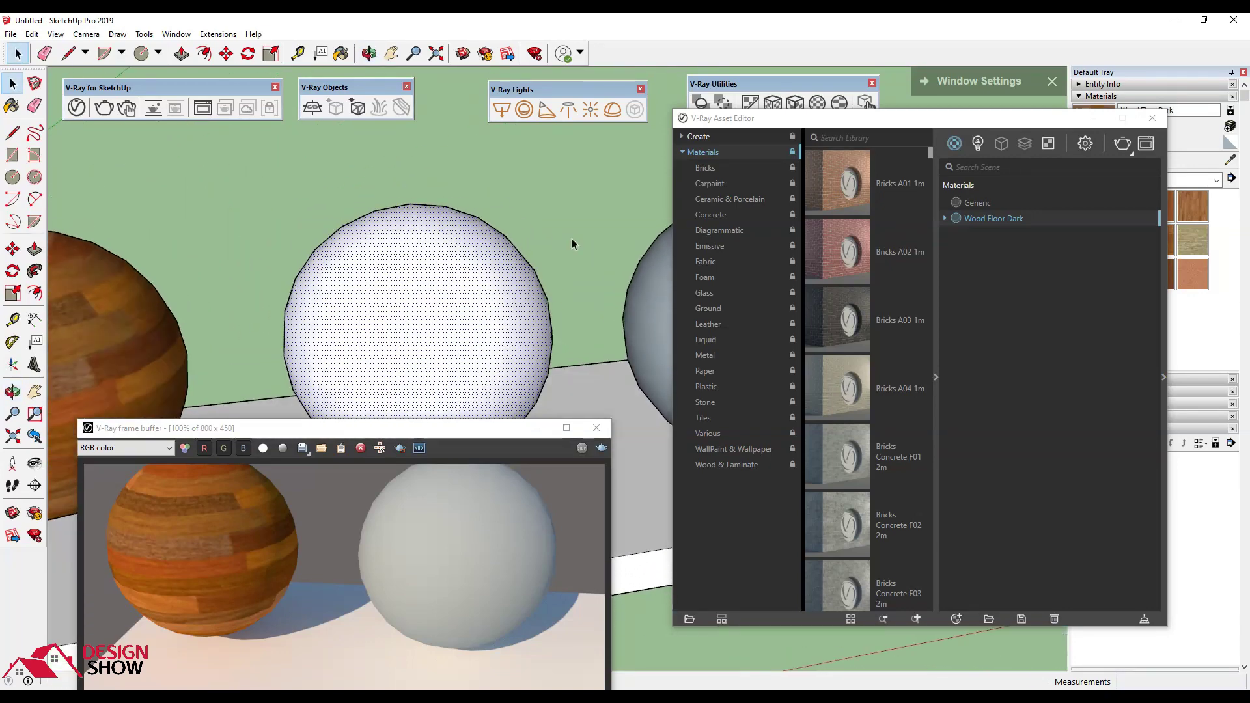
{"action": "left_click", "coordinate": [483, 422]}
{"action": "left_click_drag", "start_coordinate": [653, 408], "coordinate": [501, 354]}
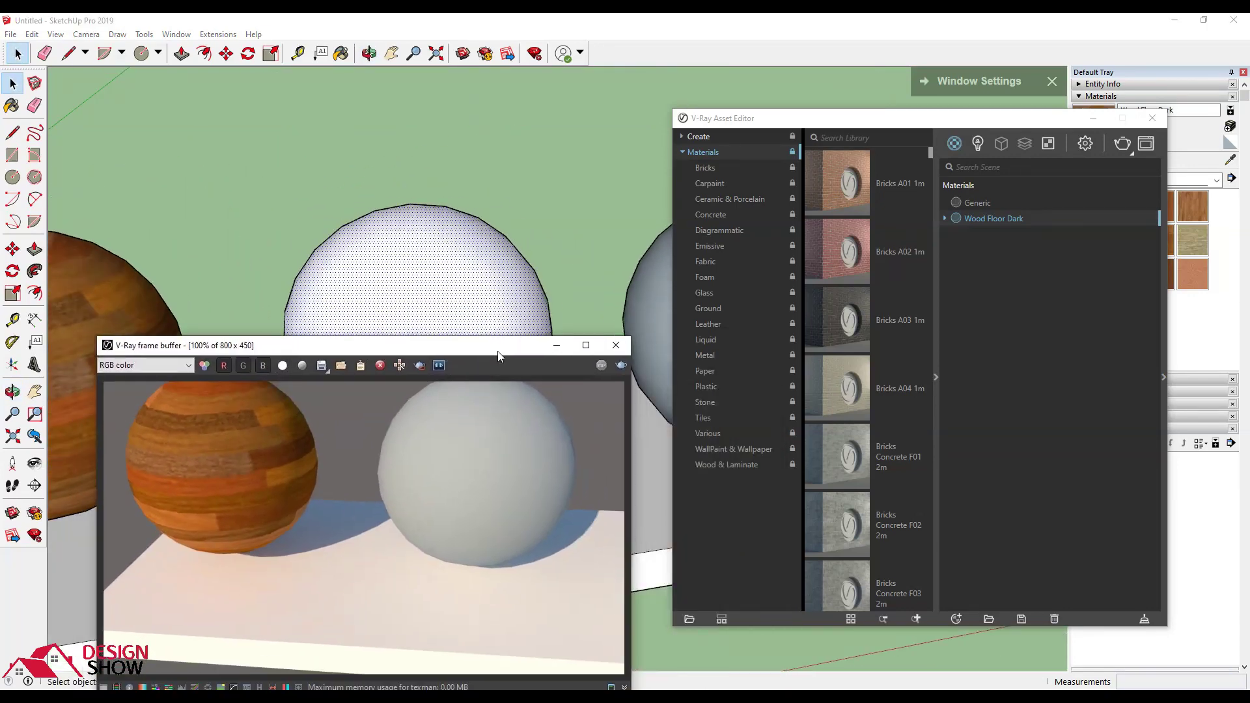
Step: Browse Wood & Laminate and apply Flooring Laminate D Wide 250cm to the selection
{"action": "left_click", "coordinate": [728, 466]}
{"action": "scroll", "coordinate": [850, 329], "scroll_direction": "down", "scroll_amount": 3}
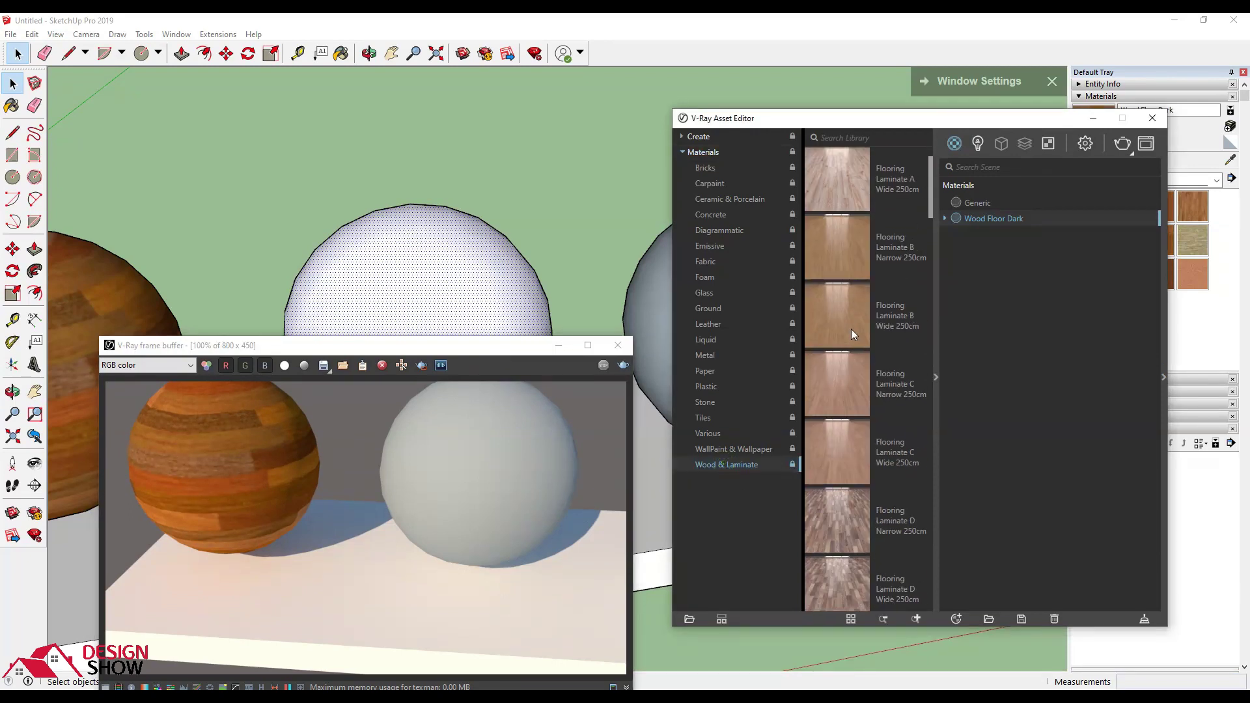
{"action": "scroll", "coordinate": [838, 287], "scroll_direction": "up", "scroll_amount": 1}
{"action": "right_click", "coordinate": [842, 273]}
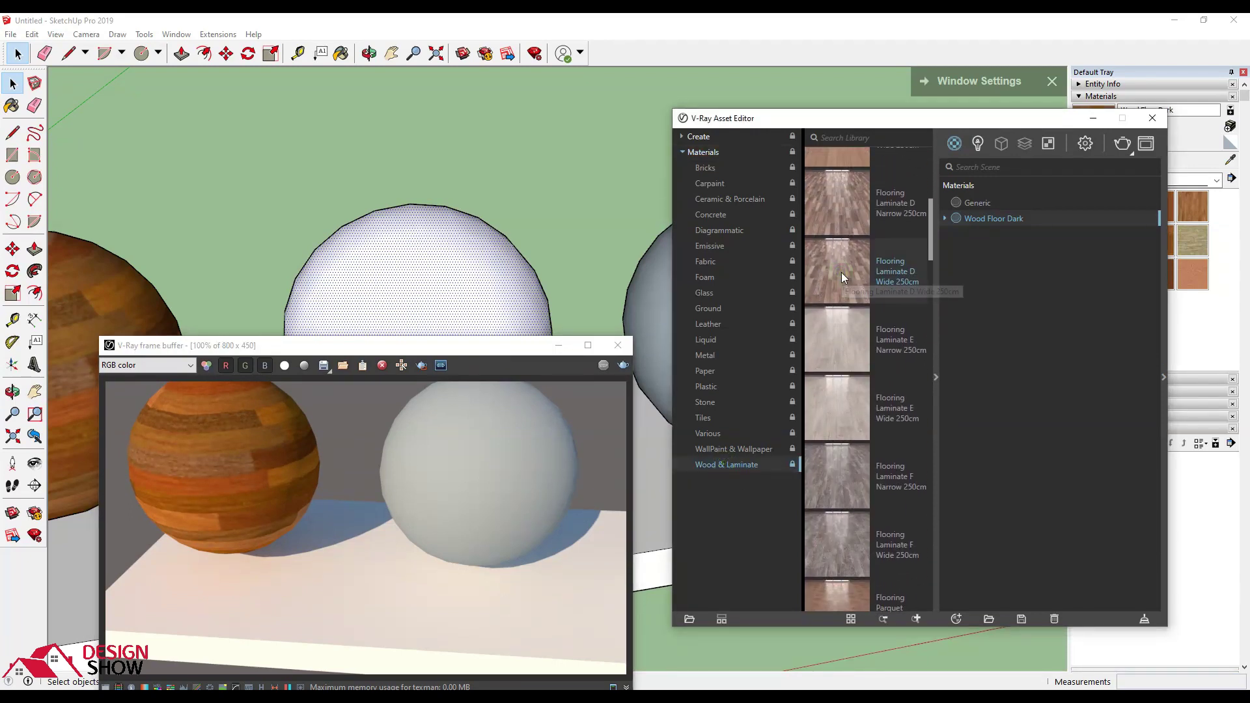
{"action": "left_click", "coordinate": [866, 302]}
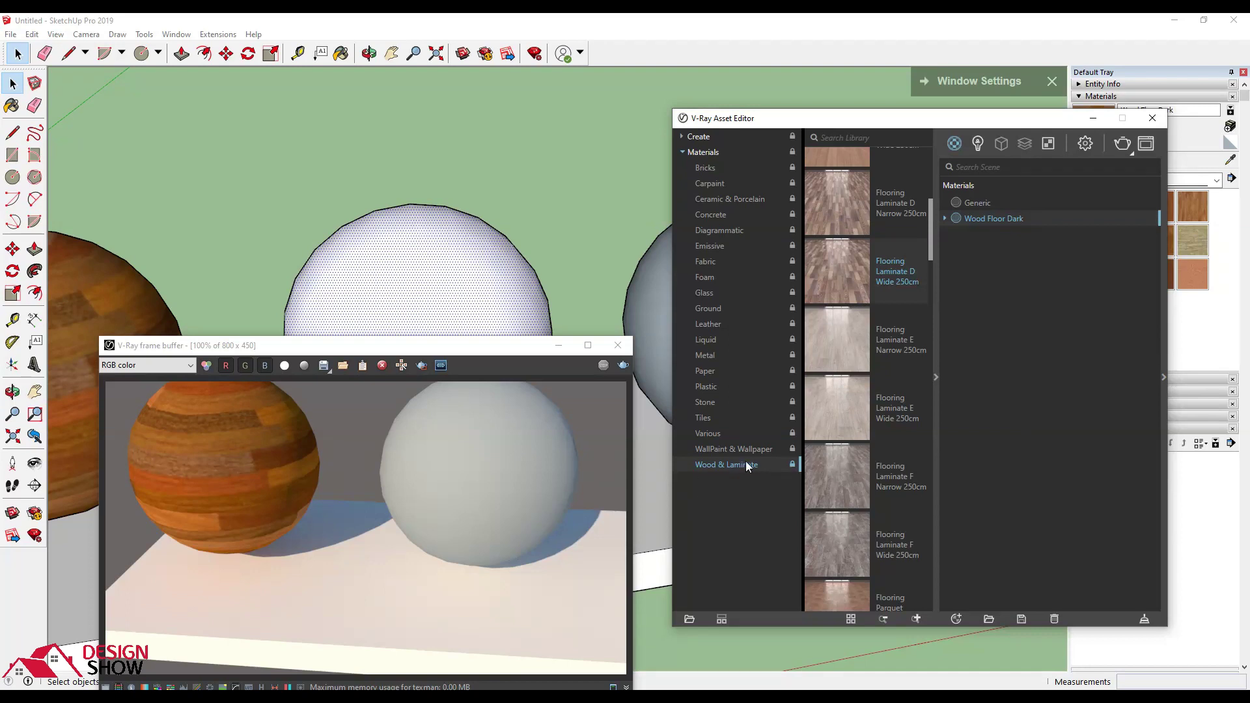
{"action": "scroll", "coordinate": [814, 315], "scroll_direction": "down", "scroll_amount": 2}
{"action": "scroll", "coordinate": [834, 384], "scroll_direction": "down", "scroll_amount": 3}
{"action": "scroll", "coordinate": [834, 389], "scroll_direction": "down", "scroll_amount": 2}
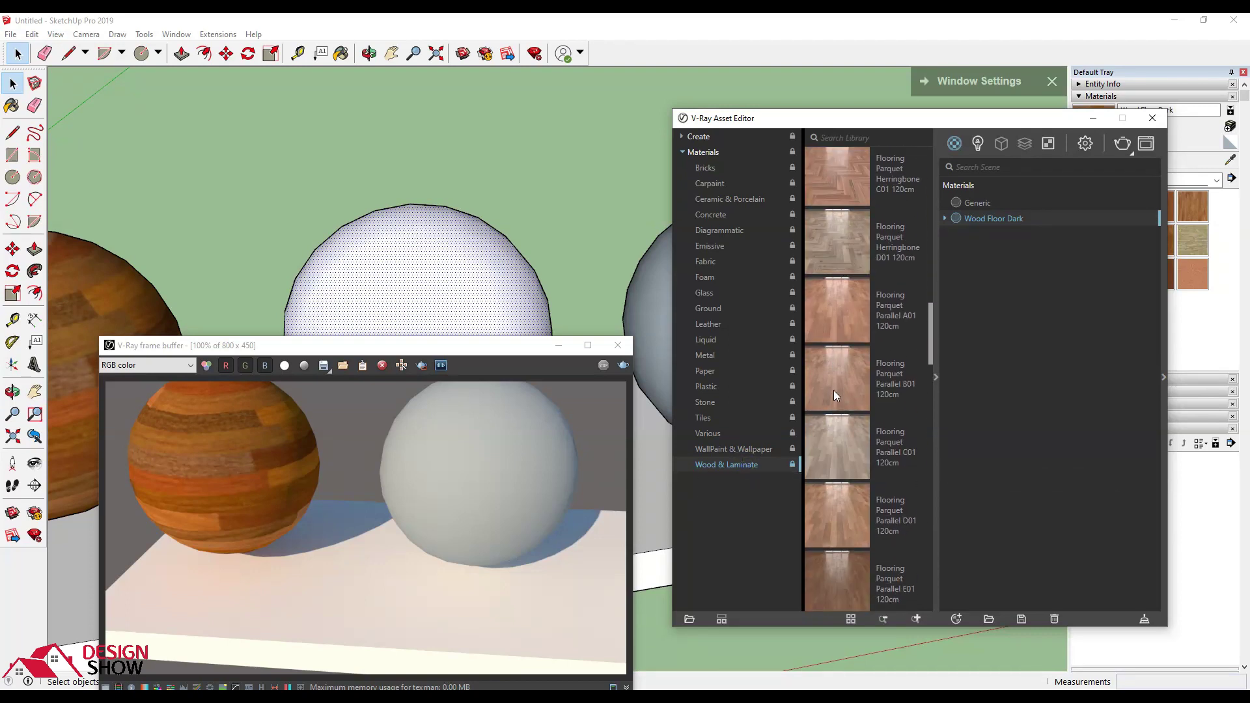
{"action": "scroll", "coordinate": [834, 394], "scroll_direction": "down", "scroll_amount": 3}
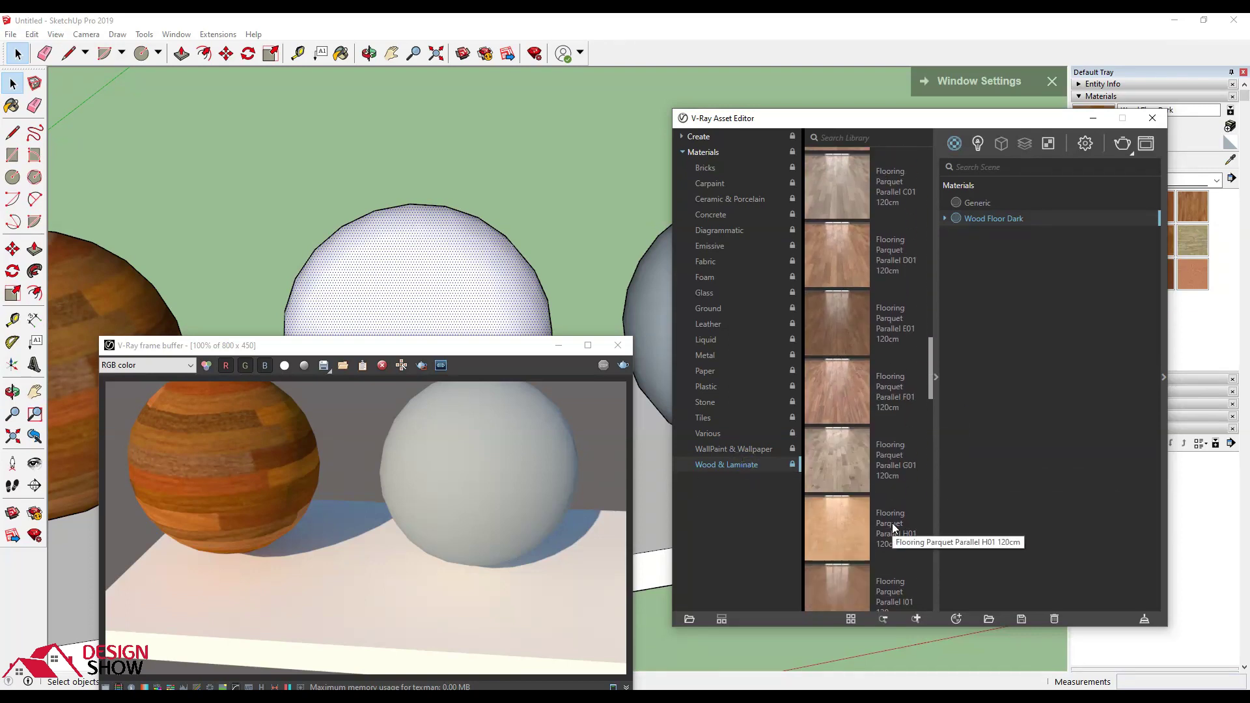
{"action": "scroll", "coordinate": [893, 524], "scroll_direction": "down", "scroll_amount": 3}
{"action": "scroll", "coordinate": [893, 524], "scroll_direction": "down", "scroll_amount": 2}
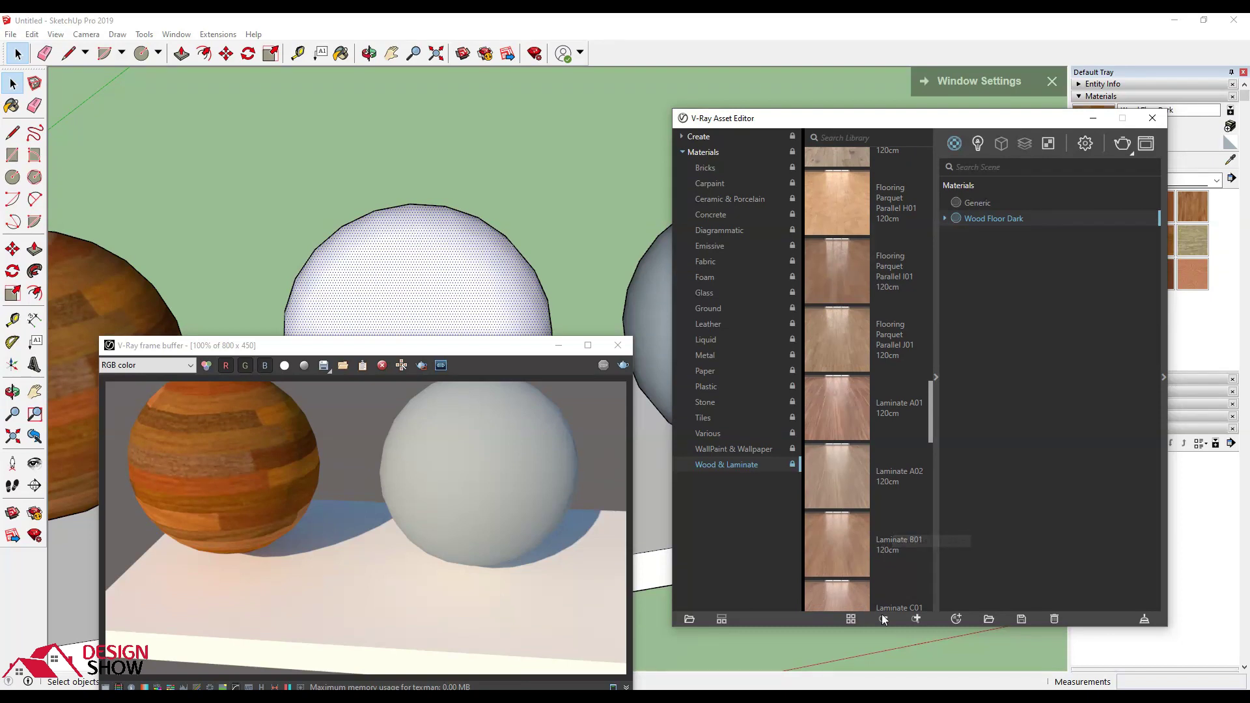
Step: Try different library preview sizes, name display and list layouts
{"action": "left_click", "coordinate": [919, 616]}
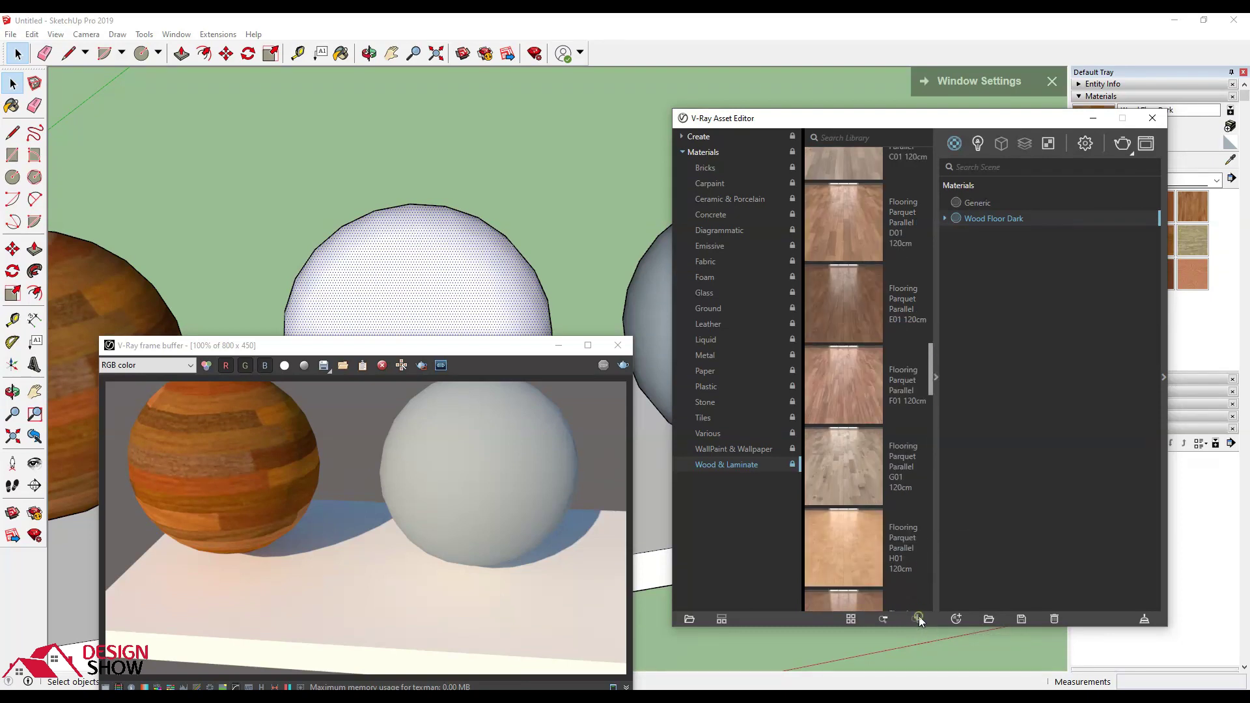
{"action": "left_click", "coordinate": [880, 620]}
{"action": "left_click", "coordinate": [914, 619]}
{"action": "left_click", "coordinate": [851, 620]}
{"action": "left_click", "coordinate": [850, 620]}
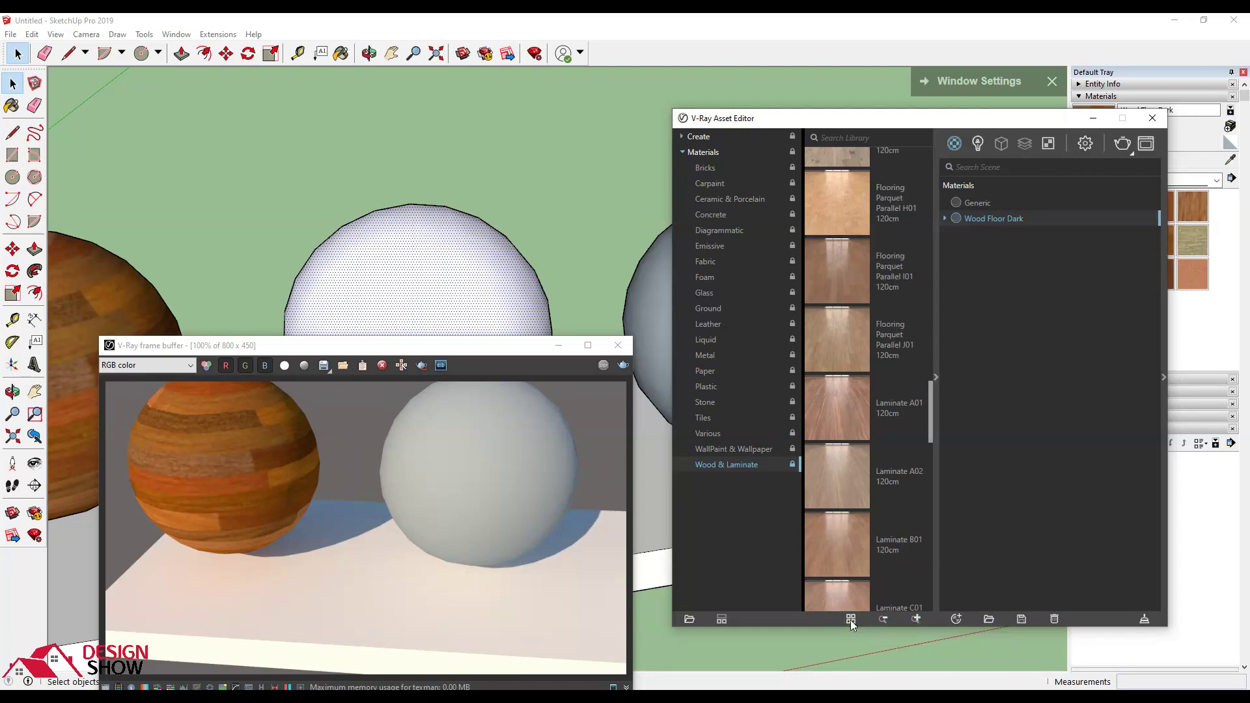
{"action": "left_click", "coordinate": [720, 620]}
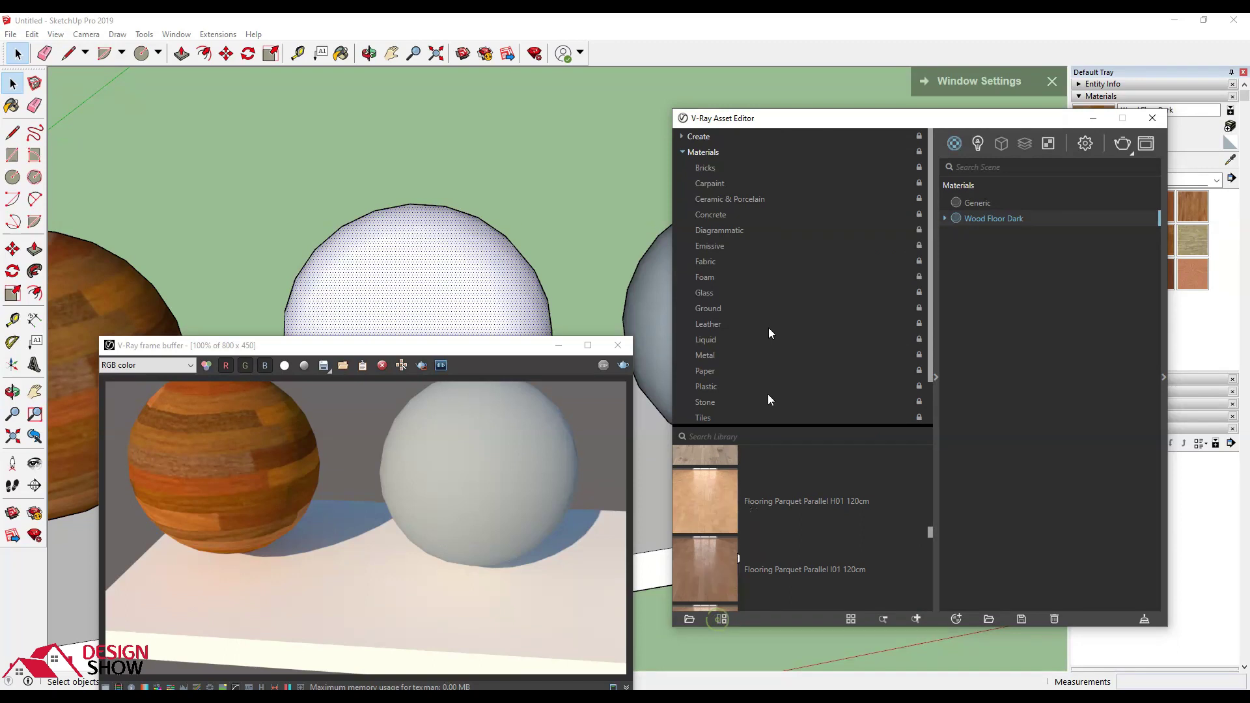
{"action": "left_click", "coordinate": [722, 620]}
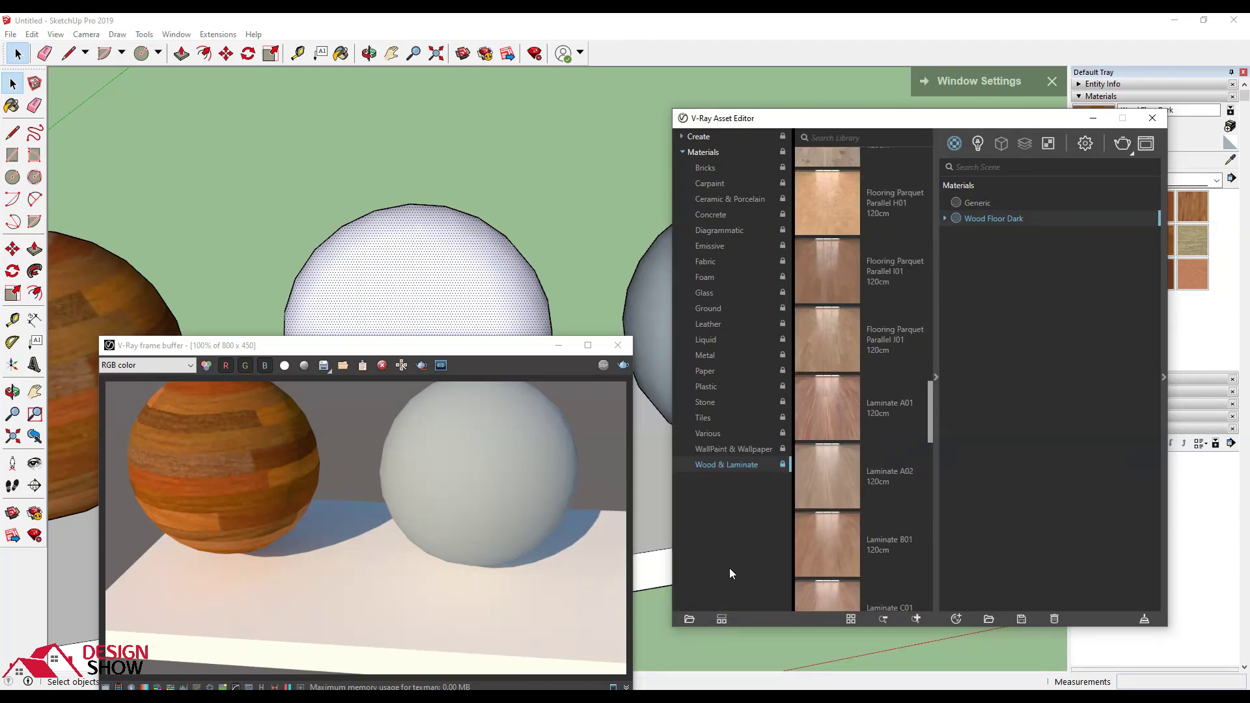
Step: Cancel the Select Folder dialog and scroll the library to Flooring Parquet Herringbone
{"action": "left_click", "coordinate": [690, 620]}
{"action": "left_click_drag", "start_coordinate": [827, 139], "coordinate": [348, 102]}
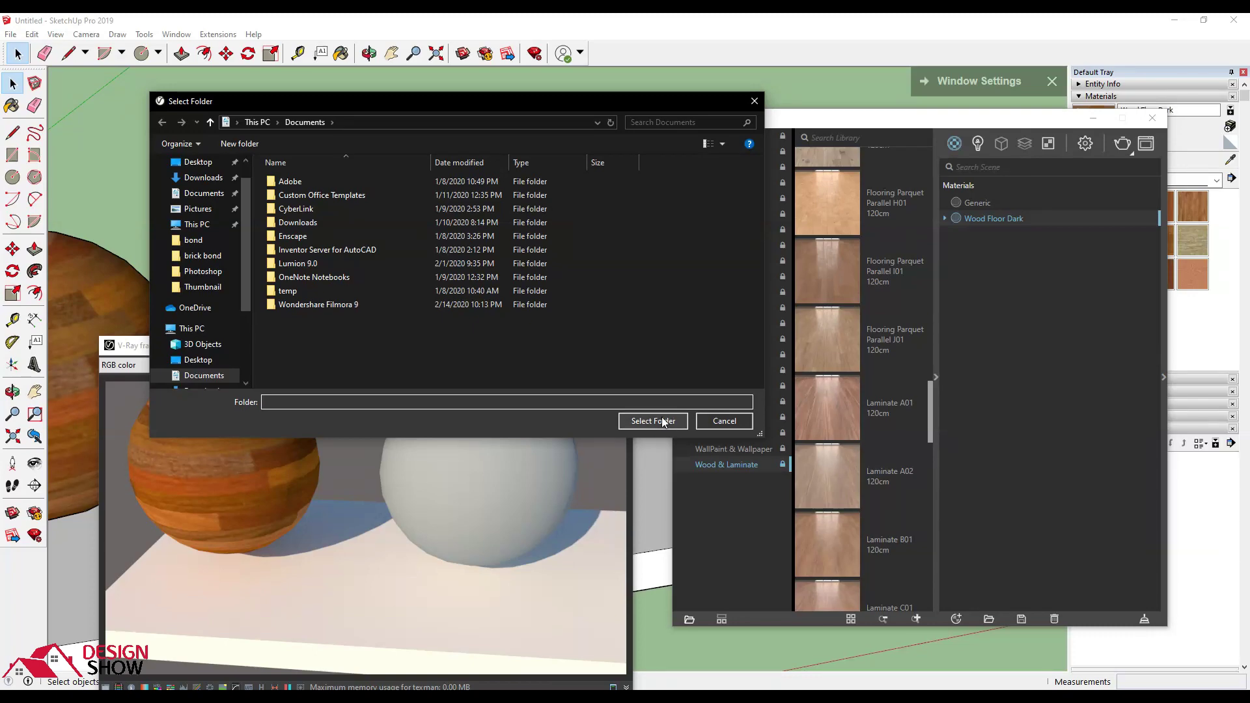
{"action": "left_click", "coordinate": [703, 420]}
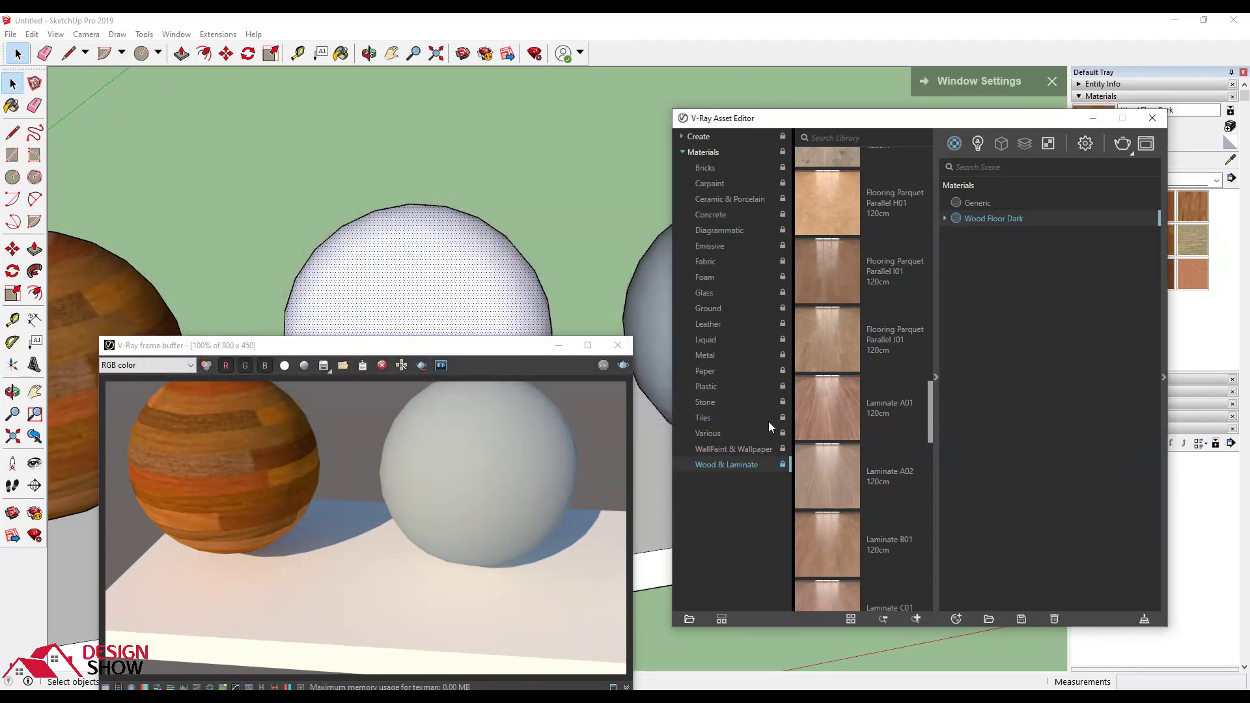
{"action": "scroll", "coordinate": [831, 401], "scroll_direction": "down", "scroll_amount": 2}
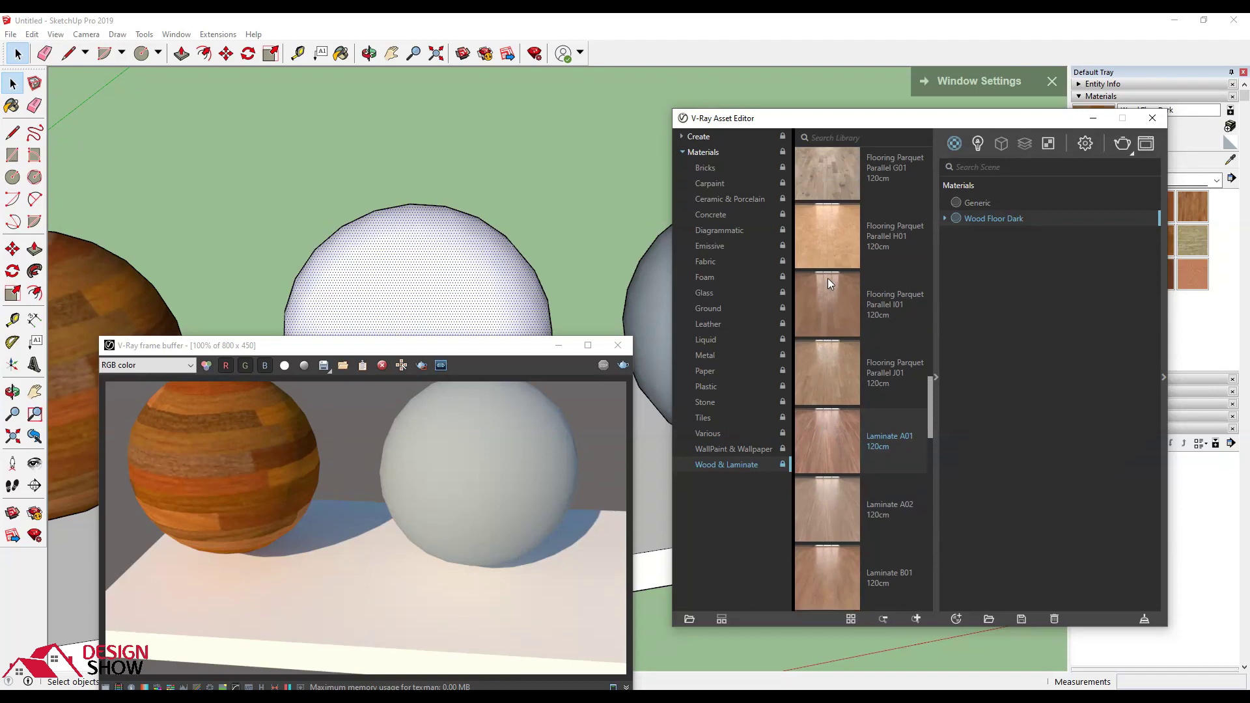
{"action": "scroll", "coordinate": [823, 325], "scroll_direction": "up", "scroll_amount": 2}
{"action": "scroll", "coordinate": [826, 351], "scroll_direction": "up", "scroll_amount": 2}
{"action": "scroll", "coordinate": [825, 350], "scroll_direction": "up", "scroll_amount": 2}
{"action": "scroll", "coordinate": [824, 352], "scroll_direction": "up", "scroll_amount": 2}
{"action": "scroll", "coordinate": [824, 351], "scroll_direction": "up", "scroll_amount": 5}
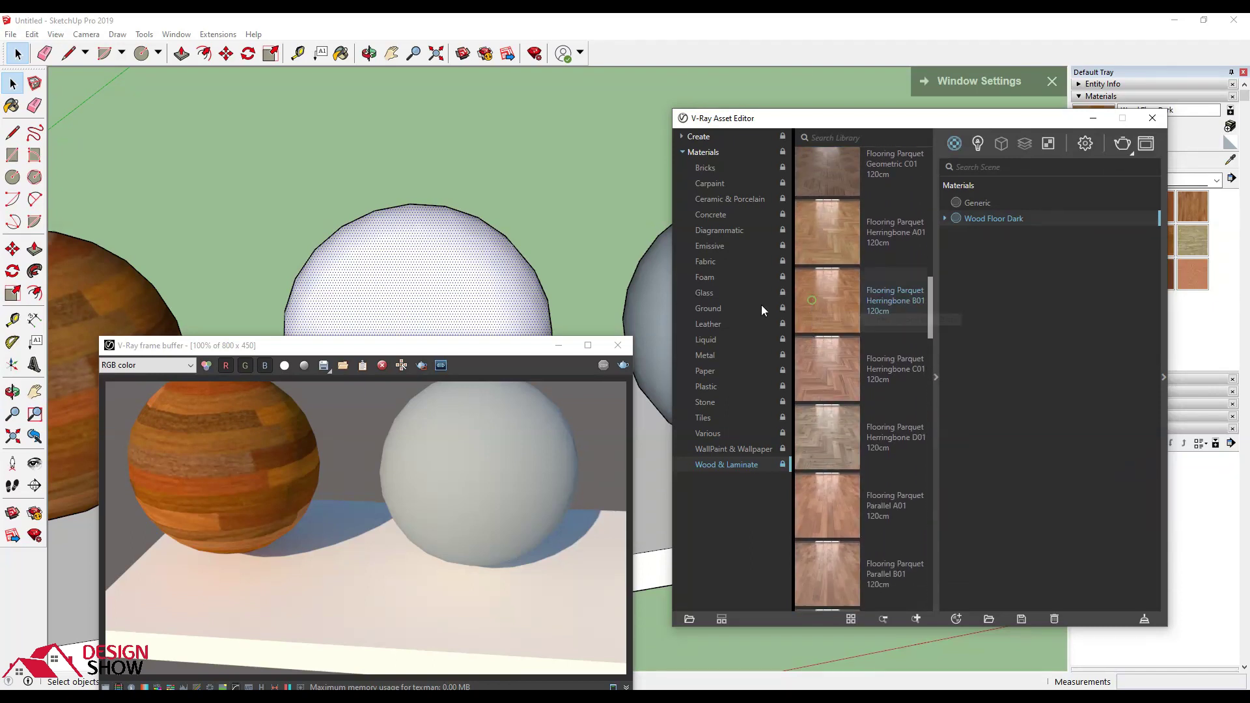
Step: Add Flooring Parquet Herringbone B01 to the scene and apply it to the white sphere
{"action": "right_click", "coordinate": [842, 299]}
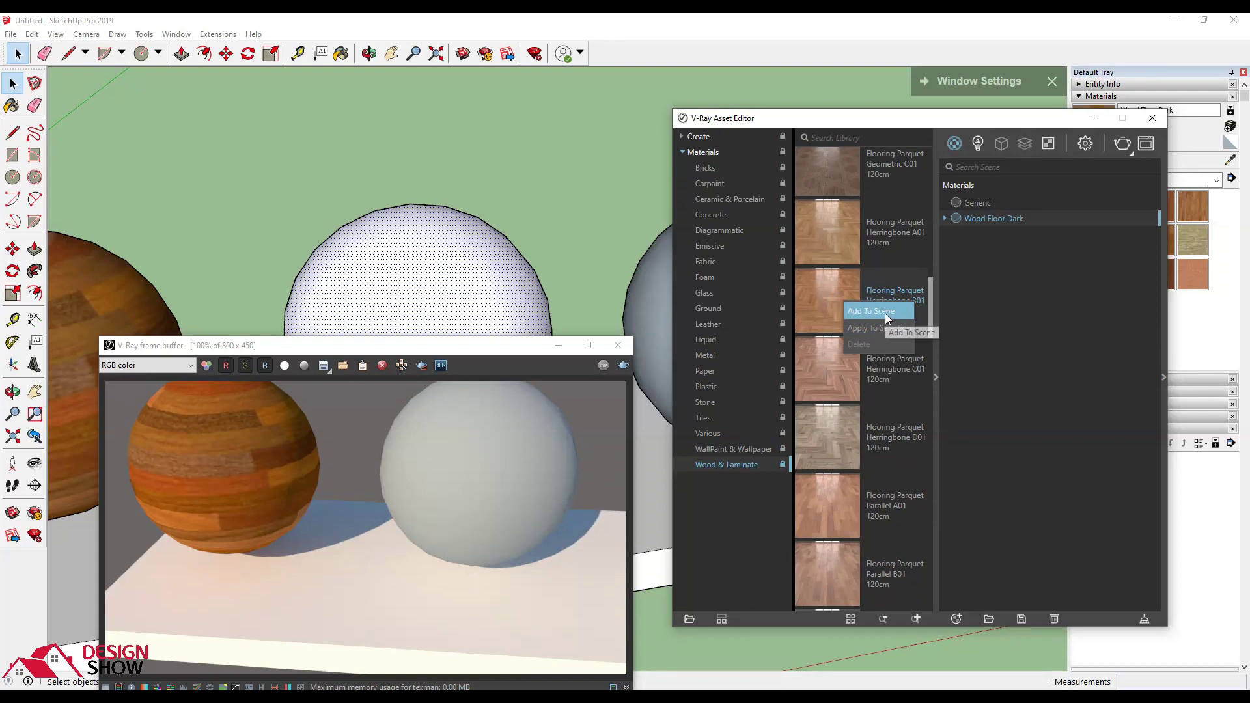
{"action": "mouse_move", "coordinate": [811, 298]}
{"action": "left_mouse_down"}
{"action": "mouse_move", "coordinate": [1008, 291]}
{"action": "mouse_move", "coordinate": [822, 307]}
{"action": "left_mouse_up"}
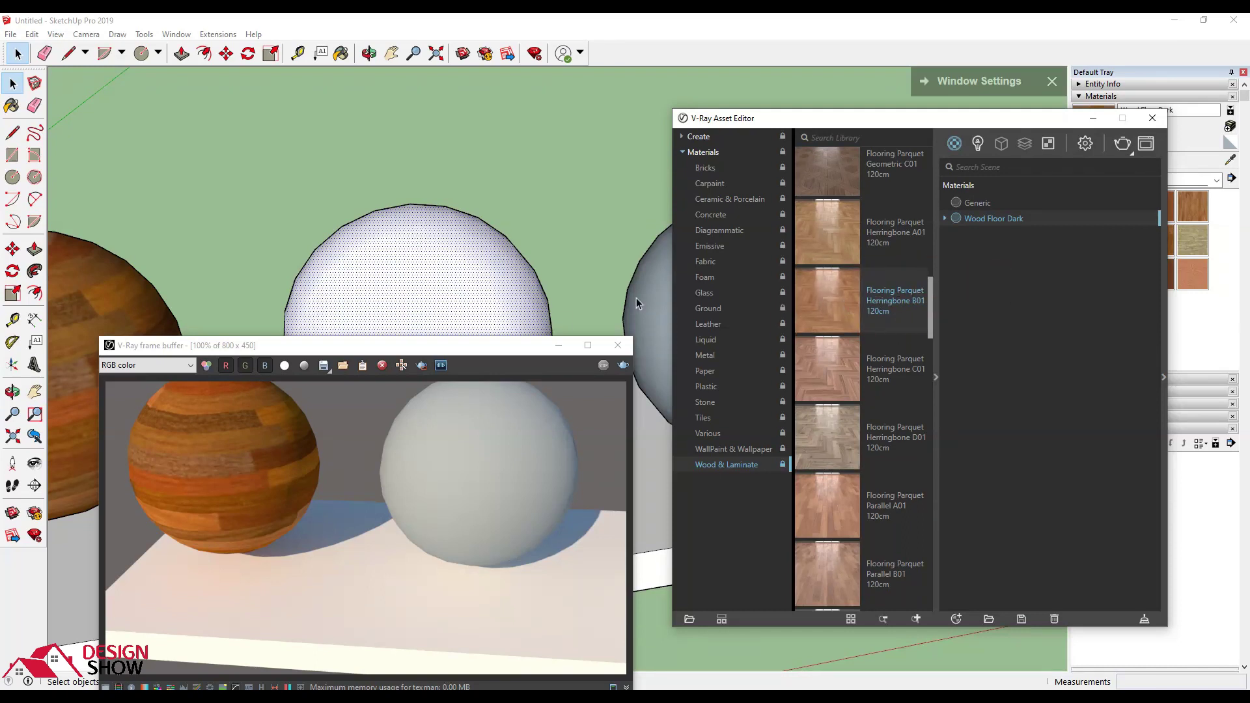
{"action": "right_click", "coordinate": [850, 316]}
{"action": "left_click", "coordinate": [868, 345]}
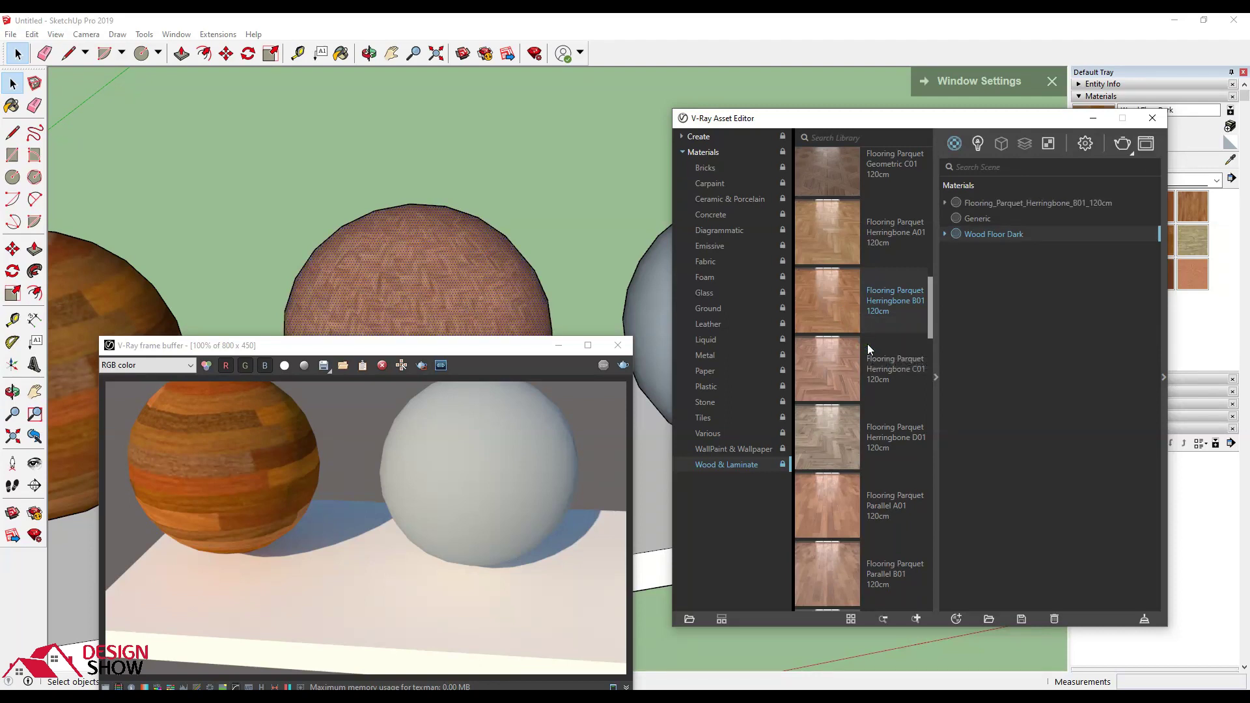
Step: Drag Herringbone C01 into the scene materials and nudge the Asset Editor
{"action": "left_click_drag", "start_coordinate": [816, 383], "coordinate": [1038, 328]}
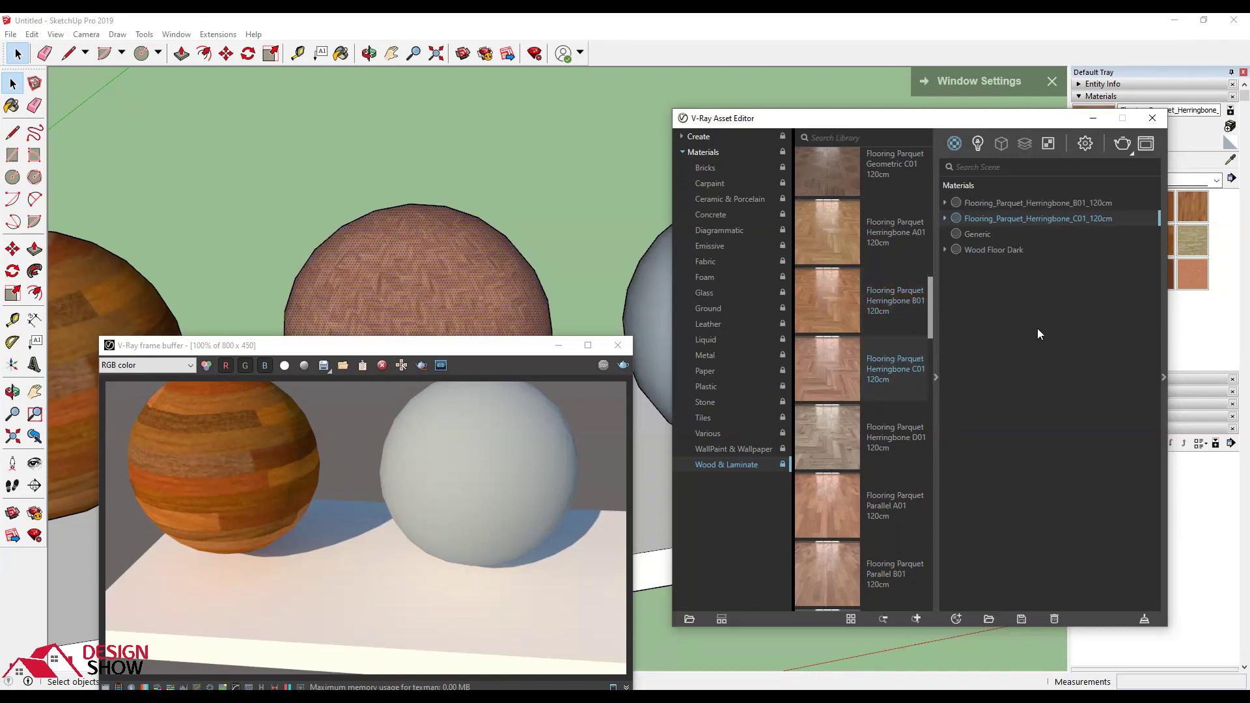
{"action": "left_click_drag", "start_coordinate": [977, 121], "coordinate": [945, 114]}
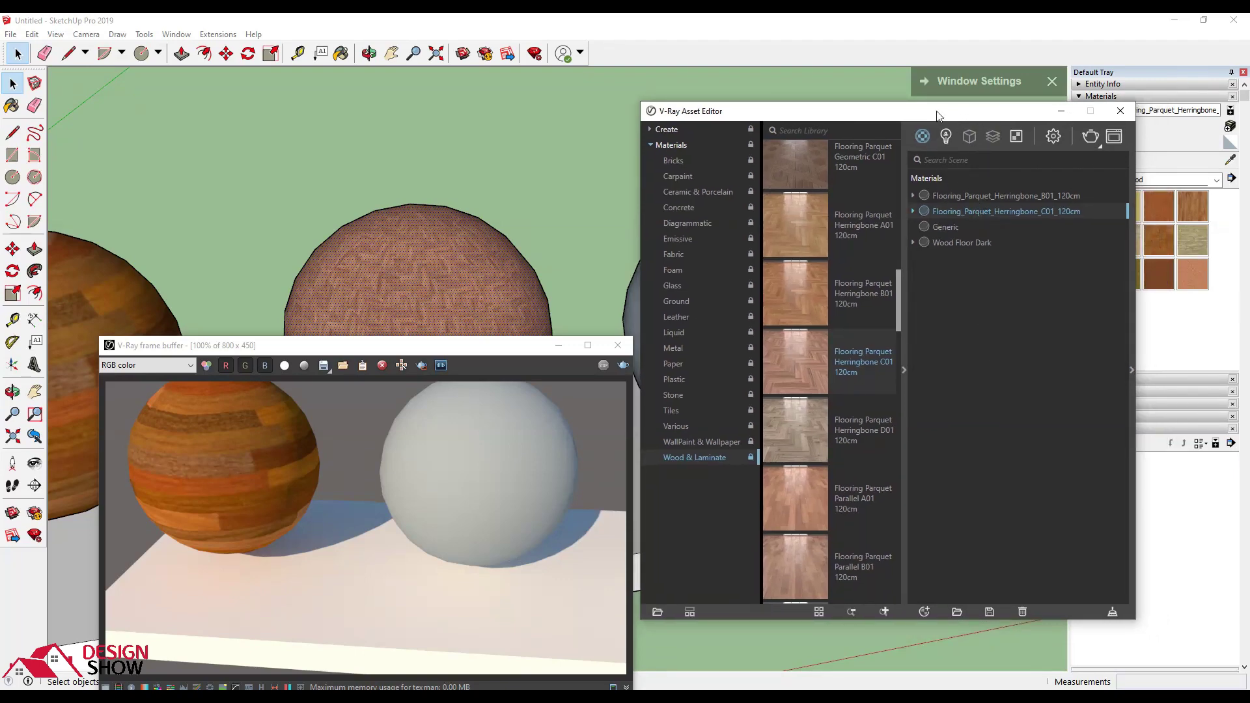
{"action": "left_click_drag", "start_coordinate": [938, 114], "coordinate": [935, 136]}
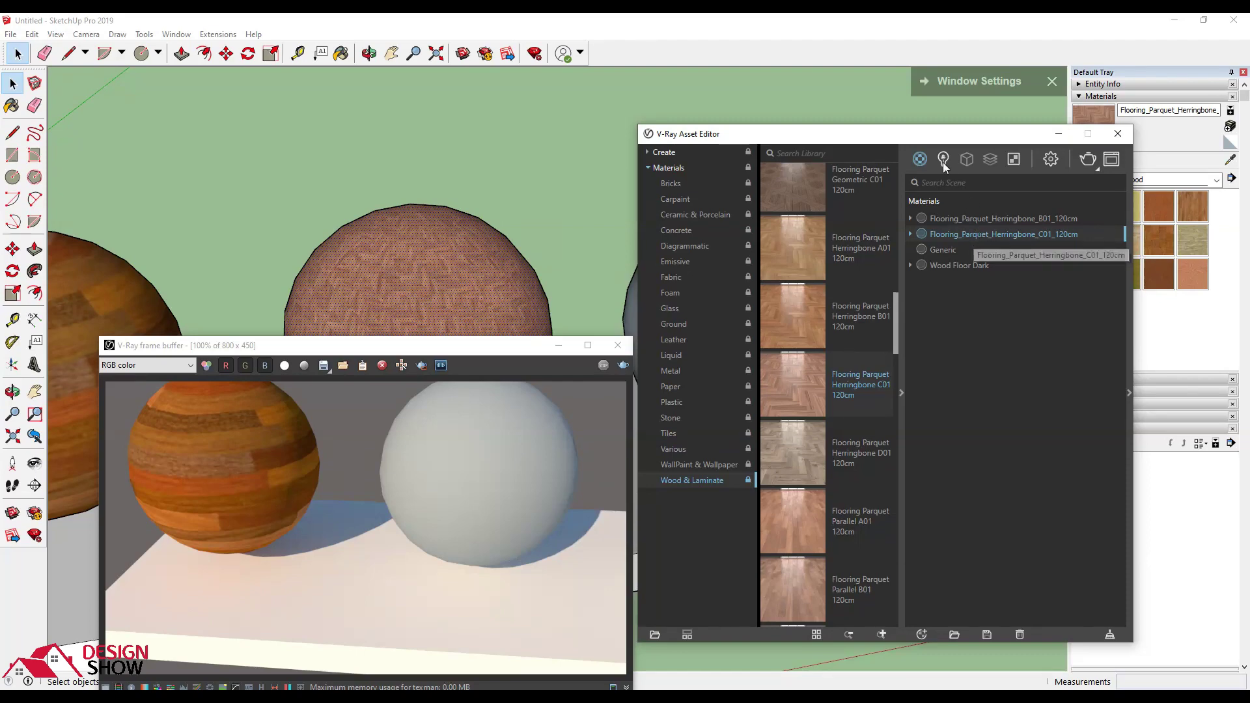
{"action": "left_click_drag", "start_coordinate": [918, 134], "coordinate": [826, 118]}
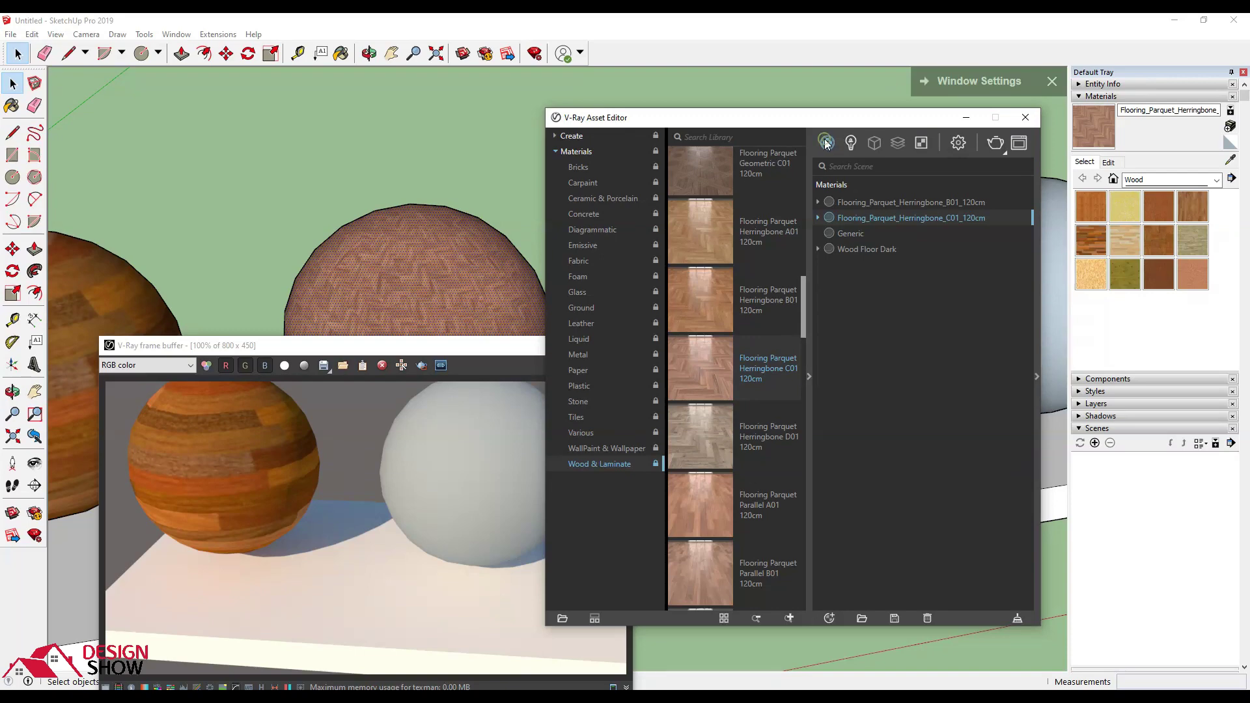
{"action": "right_click", "coordinate": [886, 220]}
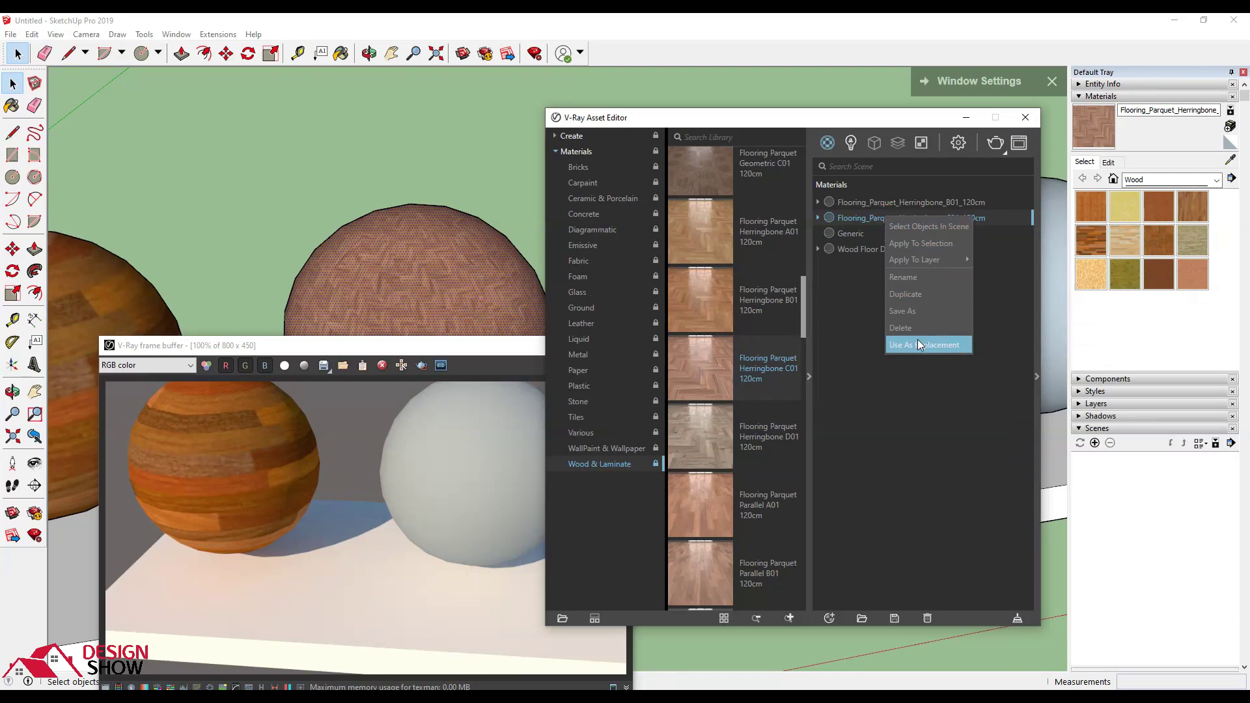
{"action": "left_click", "coordinate": [934, 229]}
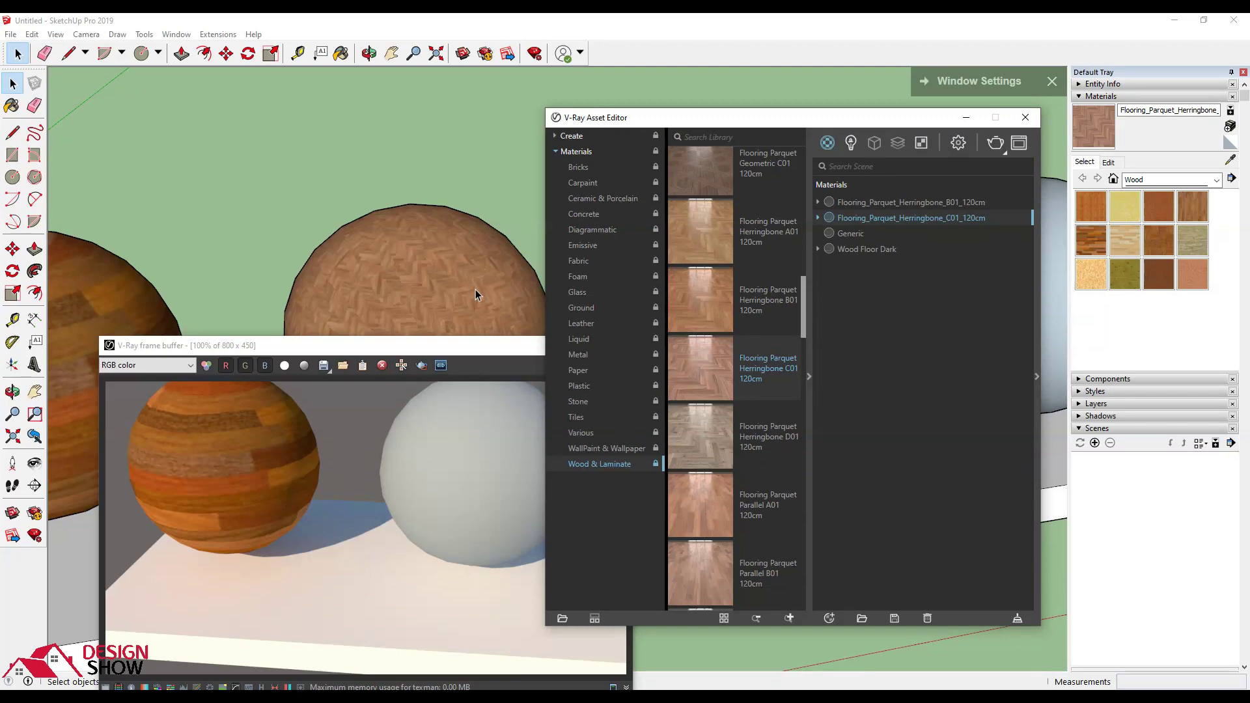
{"action": "right_click", "coordinate": [892, 218]}
{"action": "left_click", "coordinate": [902, 225]}
{"action": "left_click", "coordinate": [889, 204]}
{"action": "right_click", "coordinate": [888, 204]}
{"action": "left_click", "coordinate": [905, 217]}
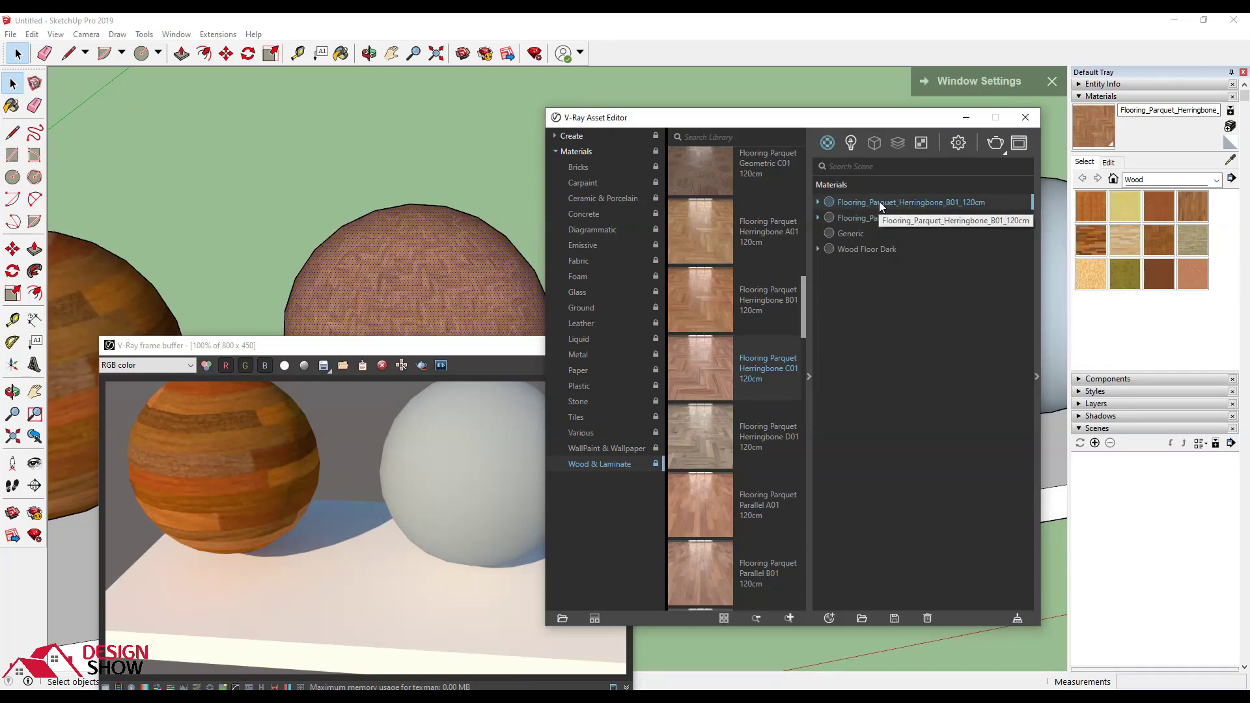
{"action": "right_click", "coordinate": [880, 206]}
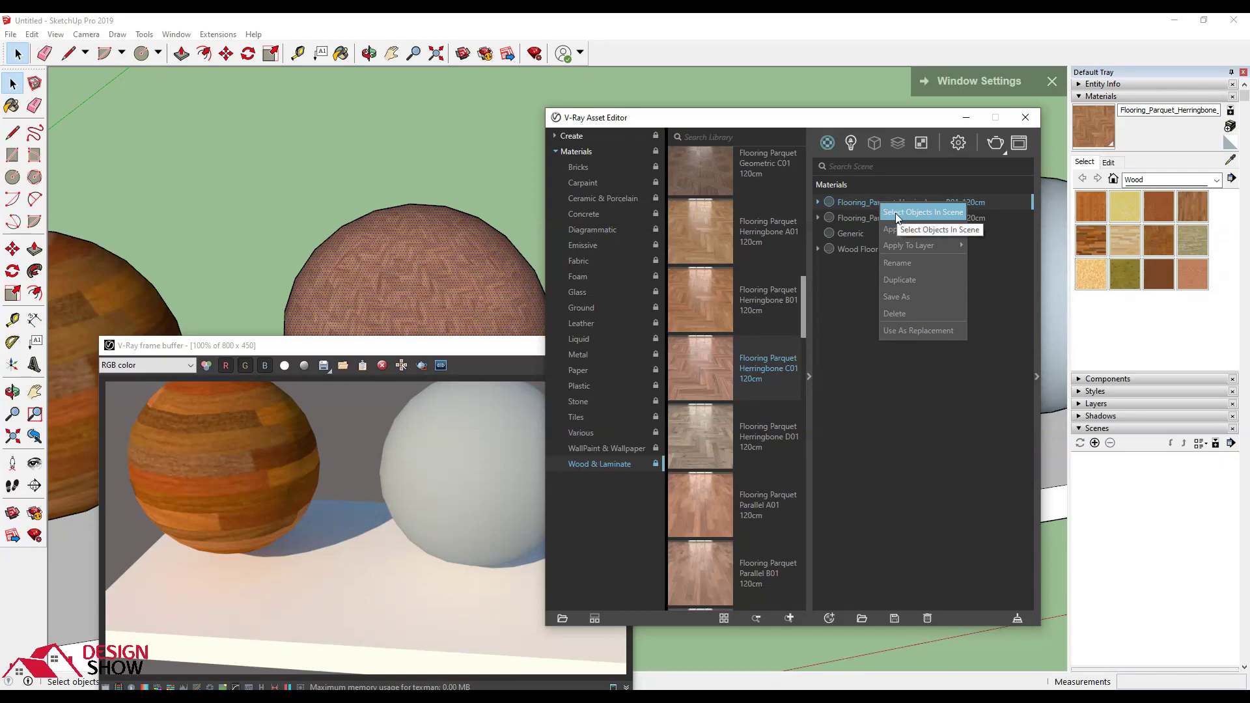
{"action": "scroll", "coordinate": [451, 271], "scroll_direction": "up", "scroll_amount": 2}
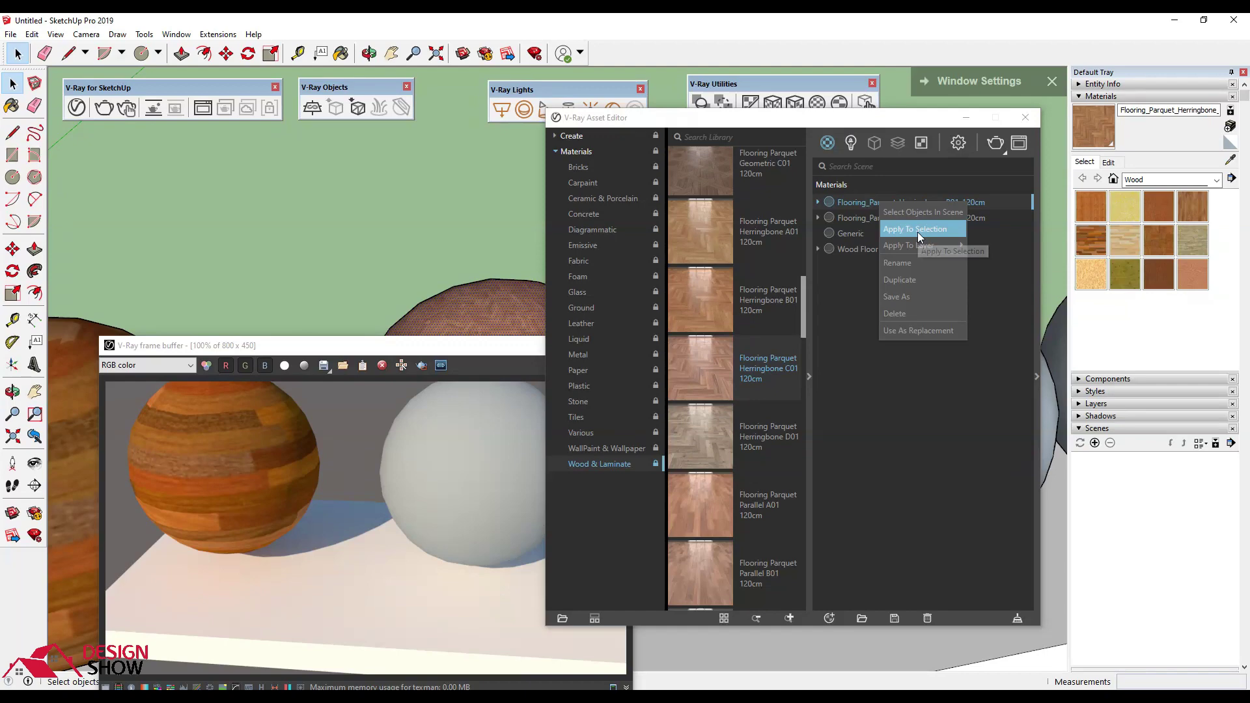
{"action": "mouse_move", "coordinate": [908, 245]}
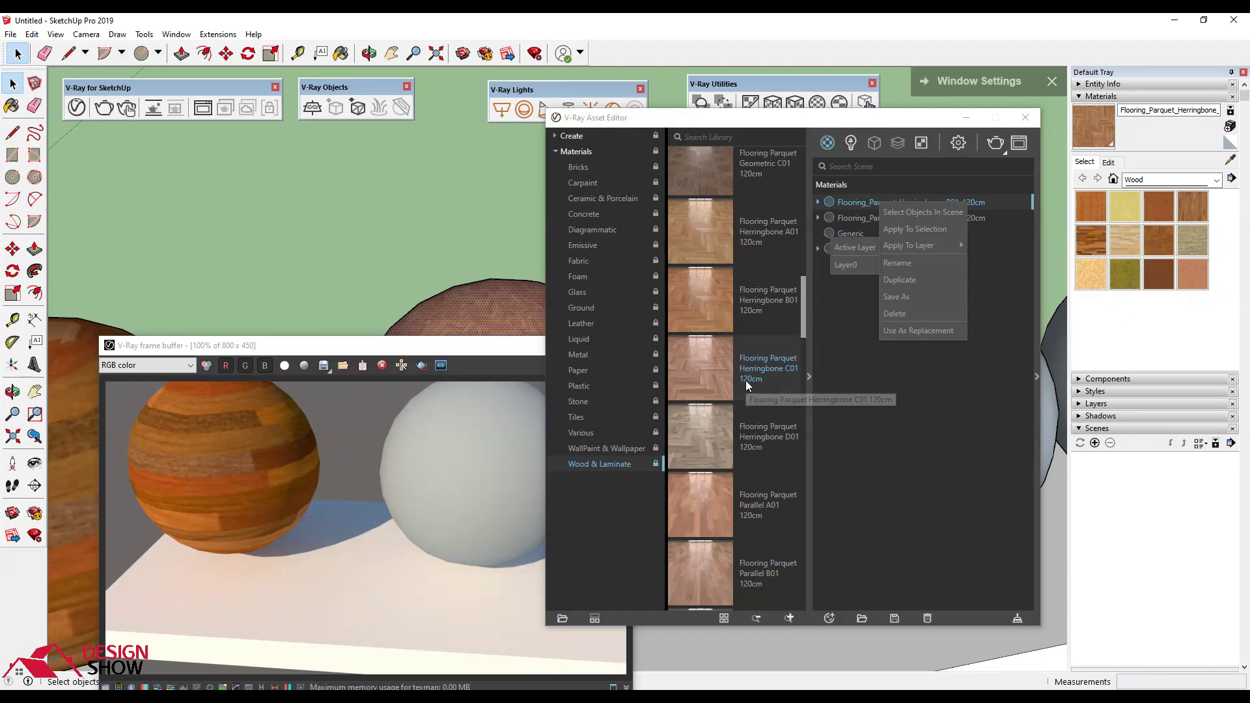
{"action": "left_click", "coordinate": [826, 386]}
{"action": "left_click", "coordinate": [870, 217]}
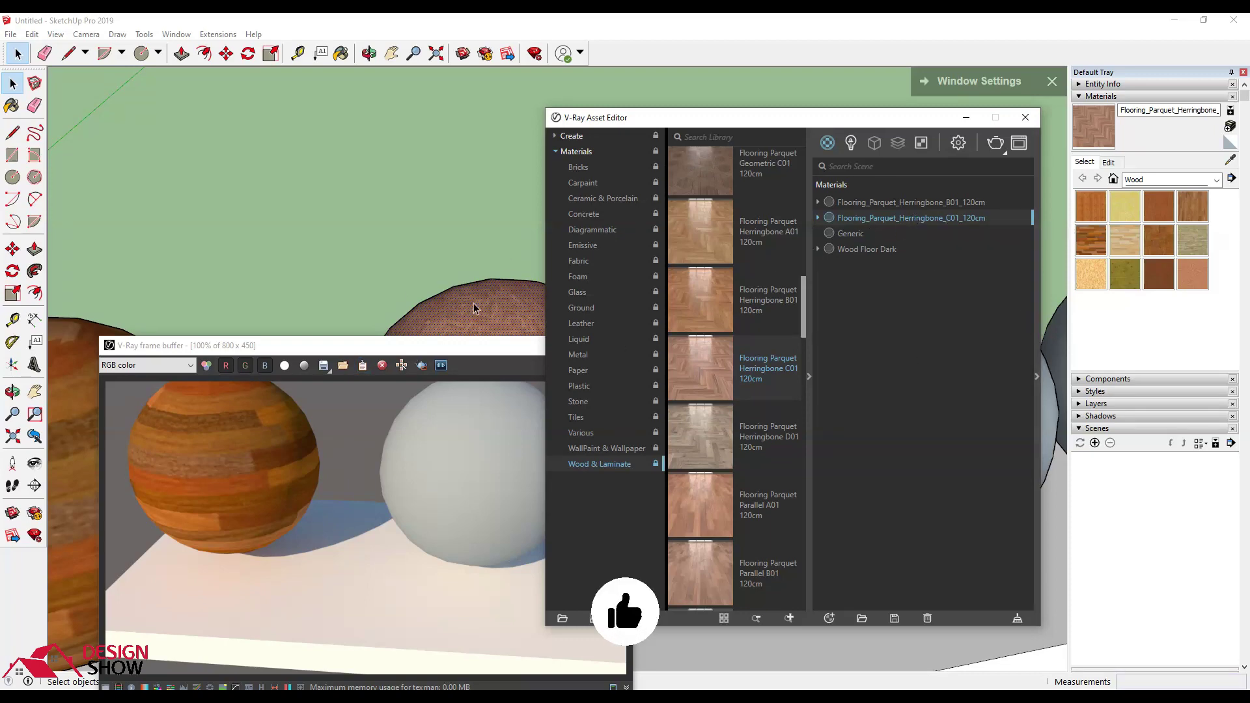
{"action": "right_click", "coordinate": [875, 219]}
{"action": "left_click", "coordinate": [899, 243]}
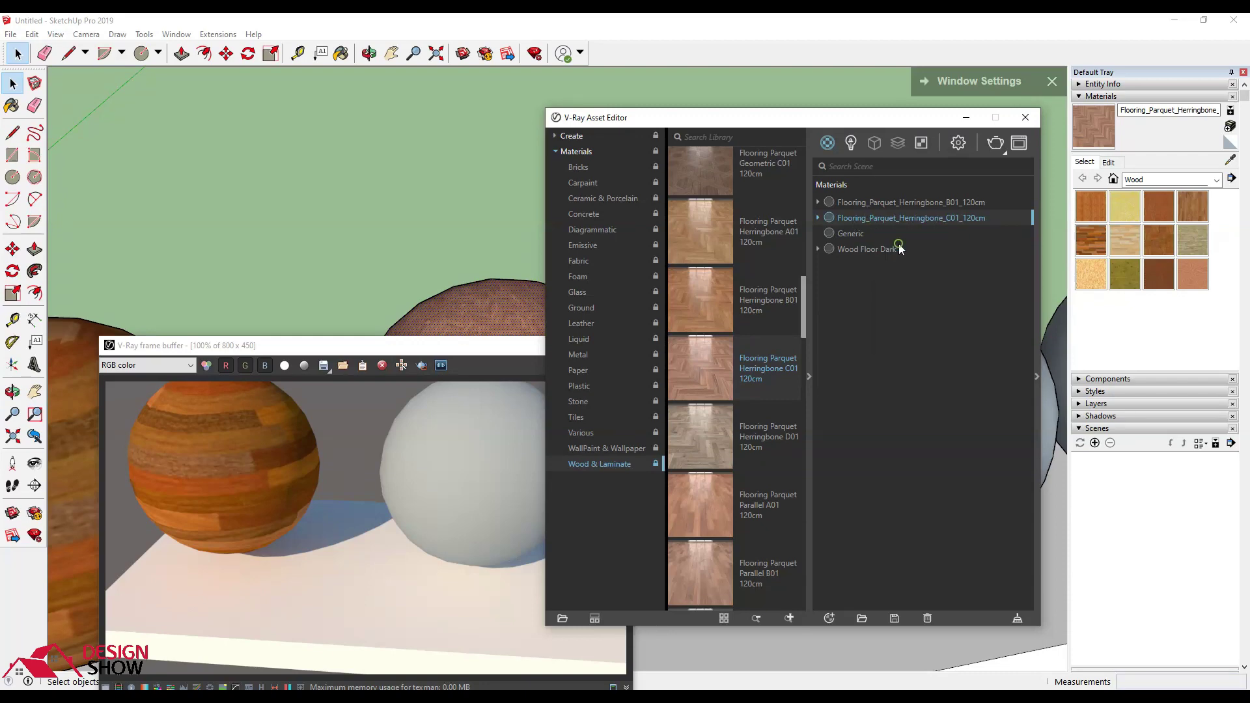
{"action": "left_click_drag", "start_coordinate": [853, 117], "coordinate": [855, 484]}
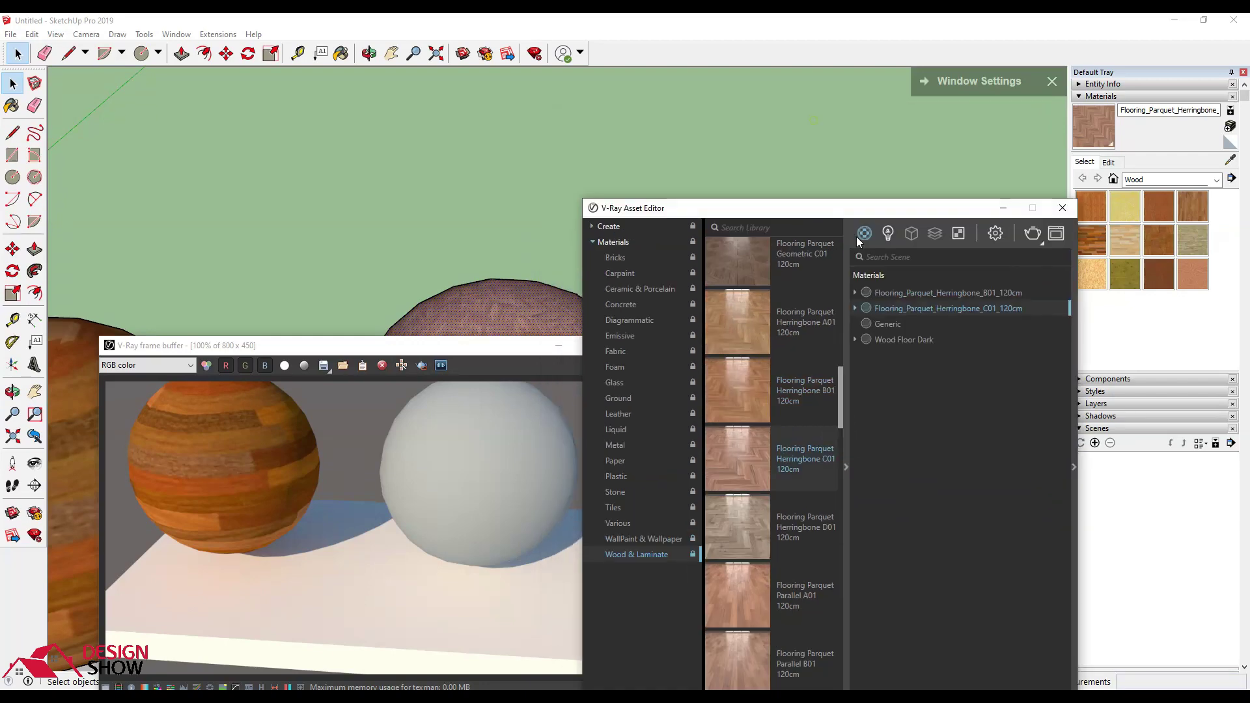
Step: Minimize the frame buffer, orbit toward the wood sphere, and move the Asset Editor up
{"action": "left_click", "coordinate": [558, 345]}
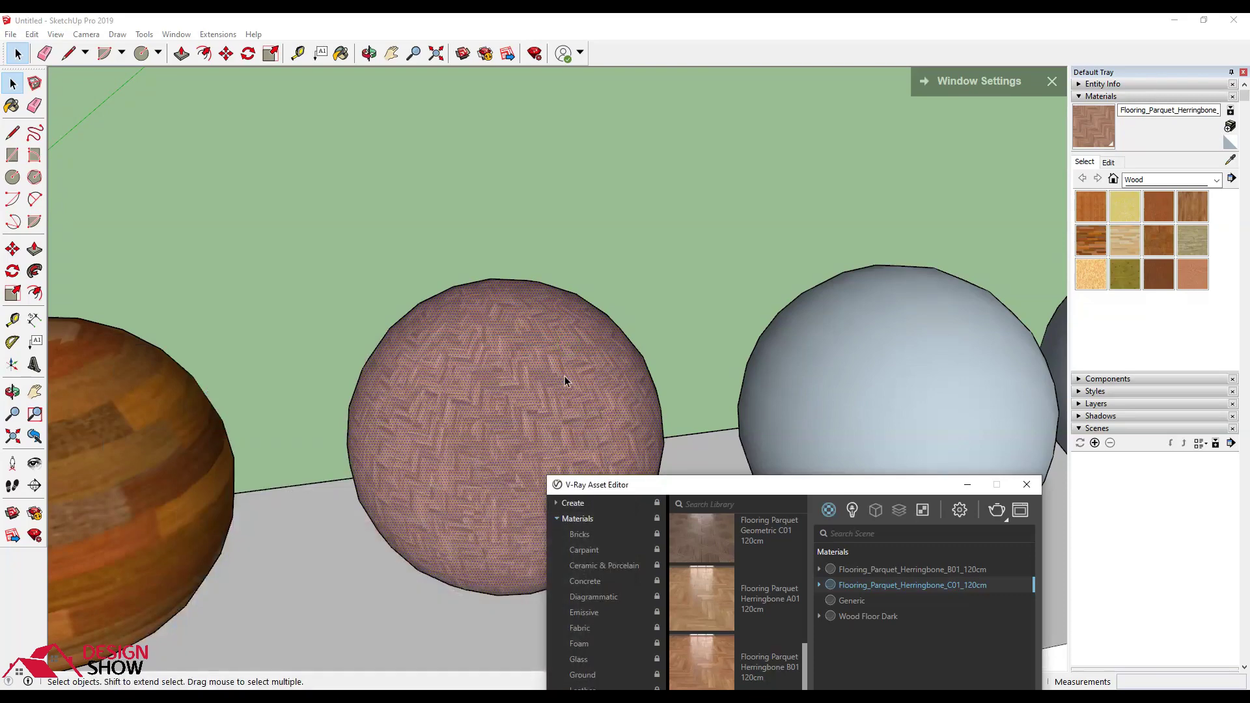
{"action": "middle_click_drag", "start_coordinate": [521, 365], "coordinate": [346, 329]}
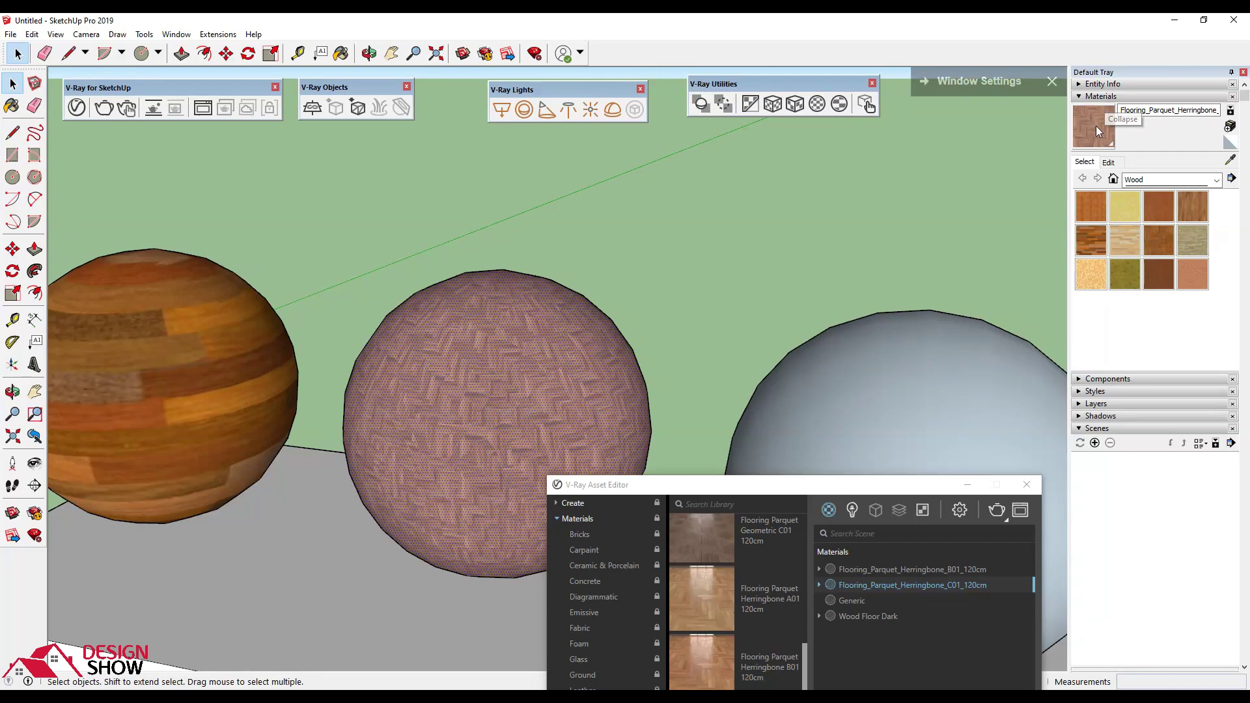
{"action": "left_click", "coordinate": [739, 486]}
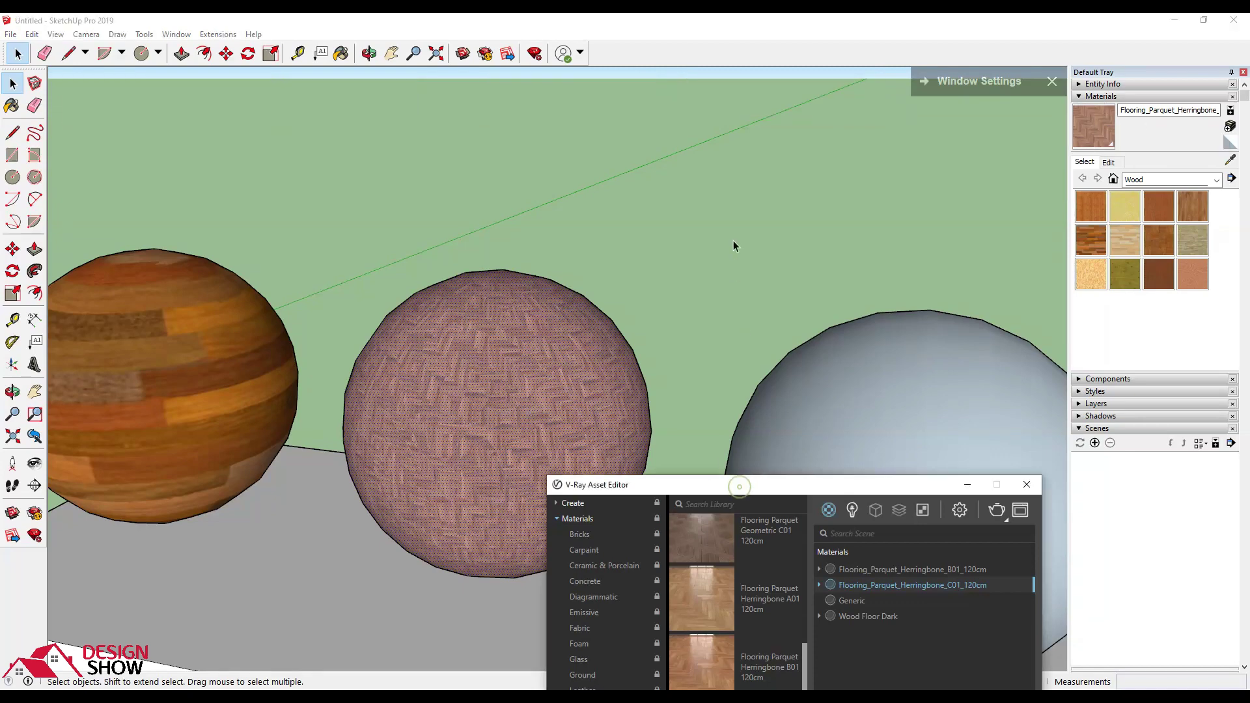
{"action": "mouse_move", "coordinate": [719, 490]}
{"action": "left_mouse_down"}
{"action": "mouse_move", "coordinate": [690, 124]}
{"action": "mouse_move", "coordinate": [459, 99]}
{"action": "left_mouse_up"}
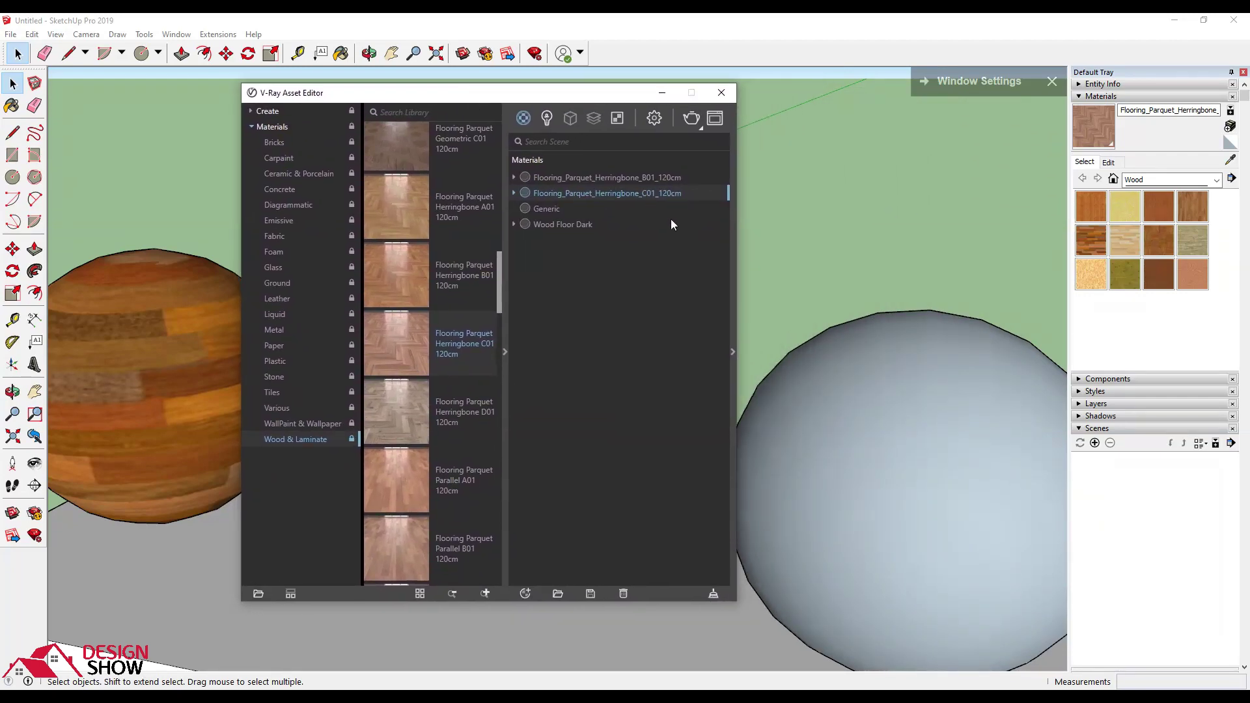
Step: Review the Herringbone C01 material's settings, then show the V-Ray render settings
{"action": "left_click", "coordinate": [736, 288]}
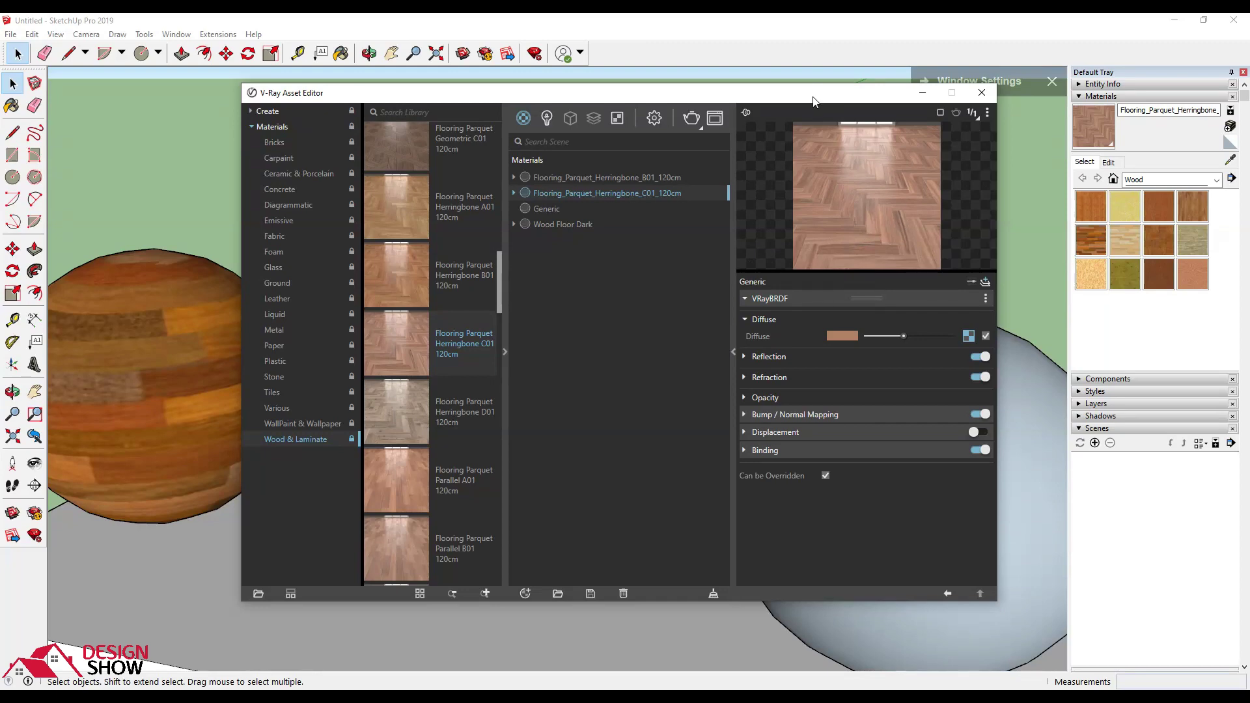
{"action": "left_click_drag", "start_coordinate": [915, 93], "coordinate": [956, 122]}
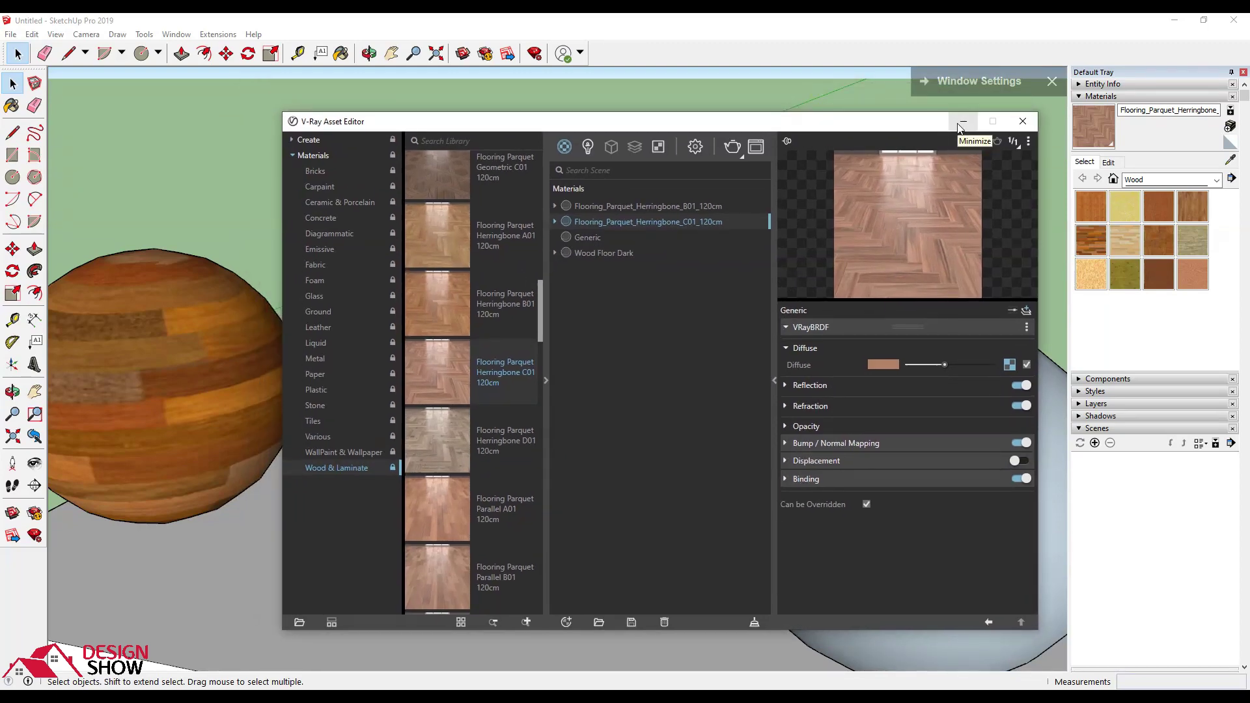
{"action": "left_click", "coordinate": [695, 146]}
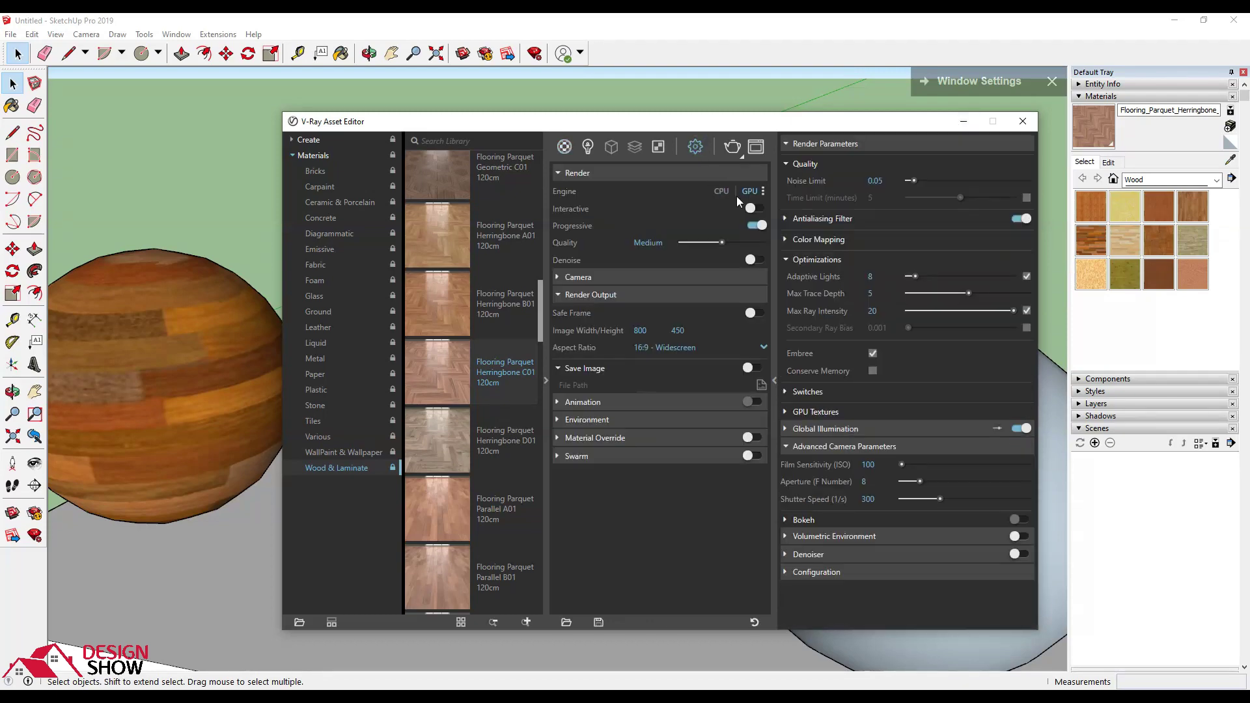
Step: Start an interactive V-Ray render and move the frame buffer to the top of the screen
{"action": "left_click", "coordinate": [754, 208]}
{"action": "left_click", "coordinate": [732, 146]}
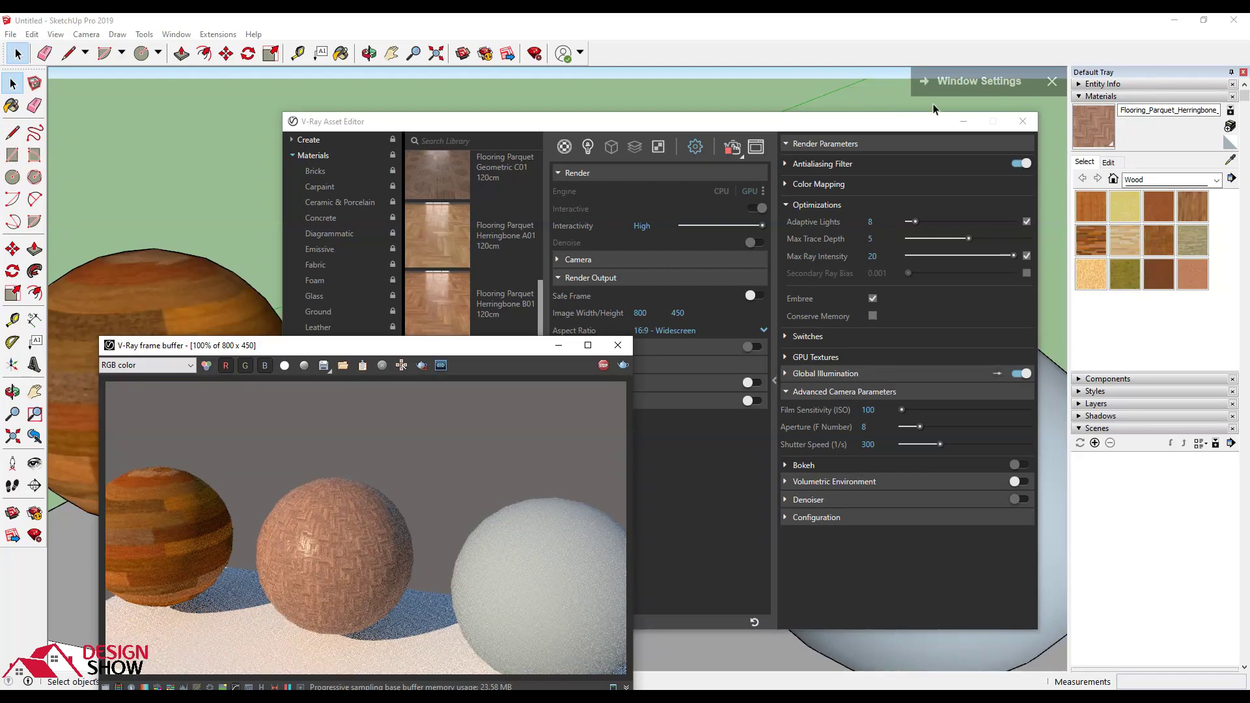
{"action": "left_click", "coordinate": [1022, 122]}
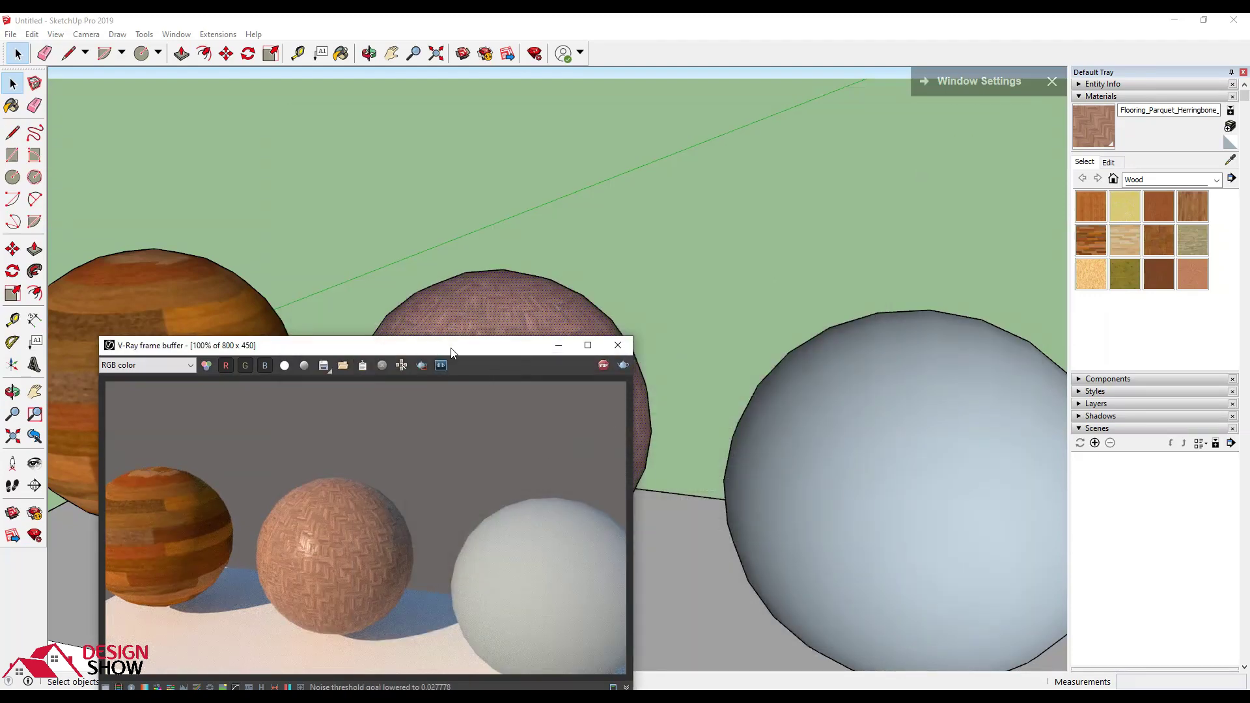
{"action": "left_click_drag", "start_coordinate": [448, 355], "coordinate": [456, 63]}
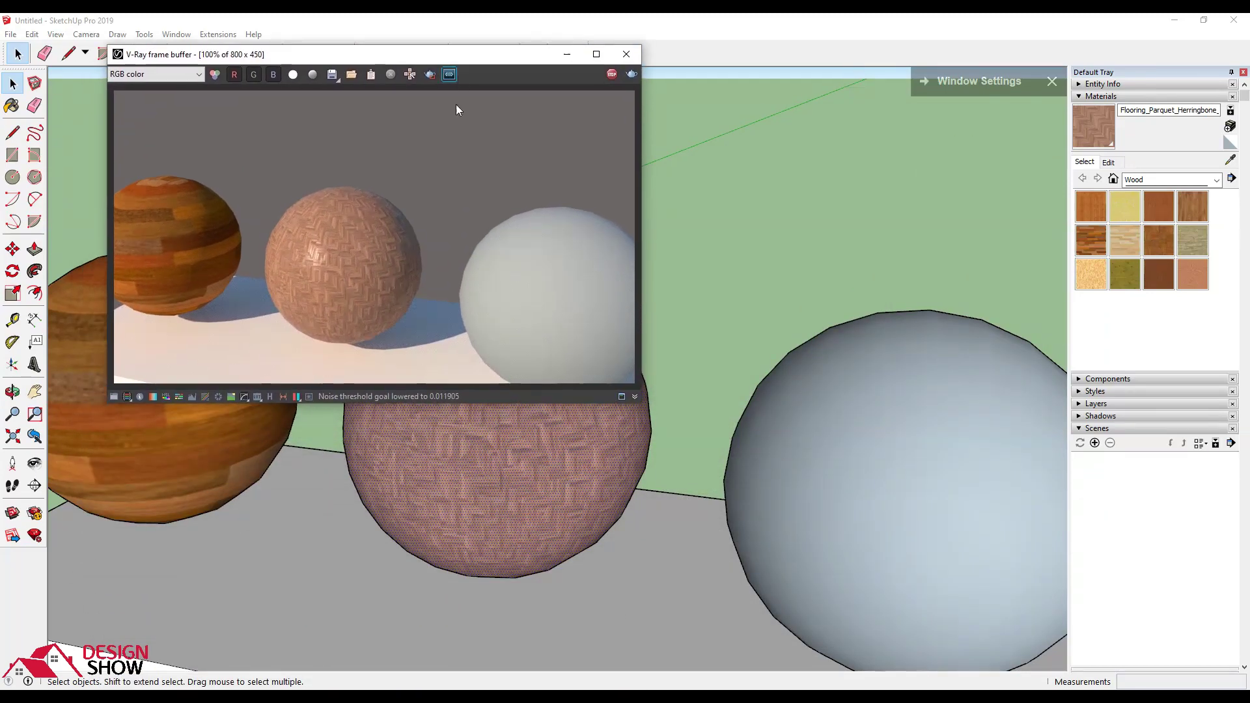
Step: Zoom in close on the pink herringbone parquet sphere, then stop the interactive render
{"action": "middle_click_drag", "start_coordinate": [295, 448], "coordinate": [462, 468]}
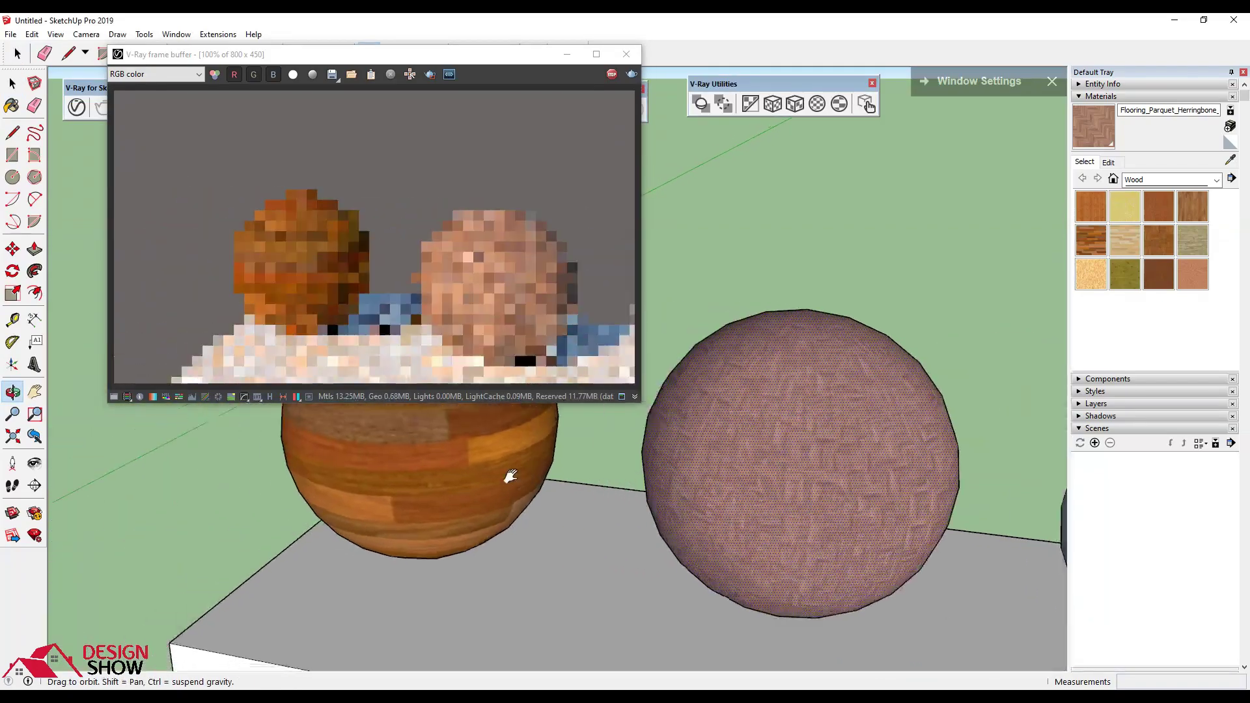
{"action": "scroll", "coordinate": [566, 484], "scroll_direction": "up", "scroll_amount": 3}
{"action": "middle_click_drag", "start_coordinate": [566, 484], "coordinate": [484, 498]}
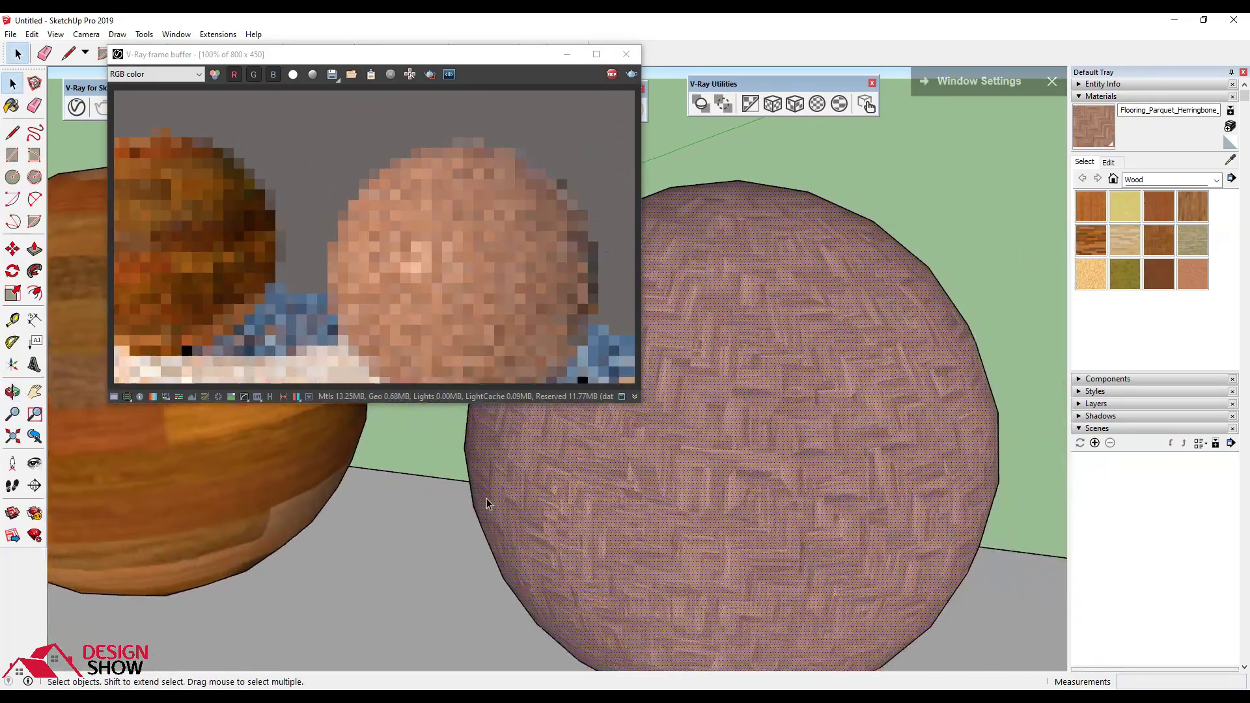
{"action": "scroll", "coordinate": [587, 487], "scroll_direction": "up", "scroll_amount": 5}
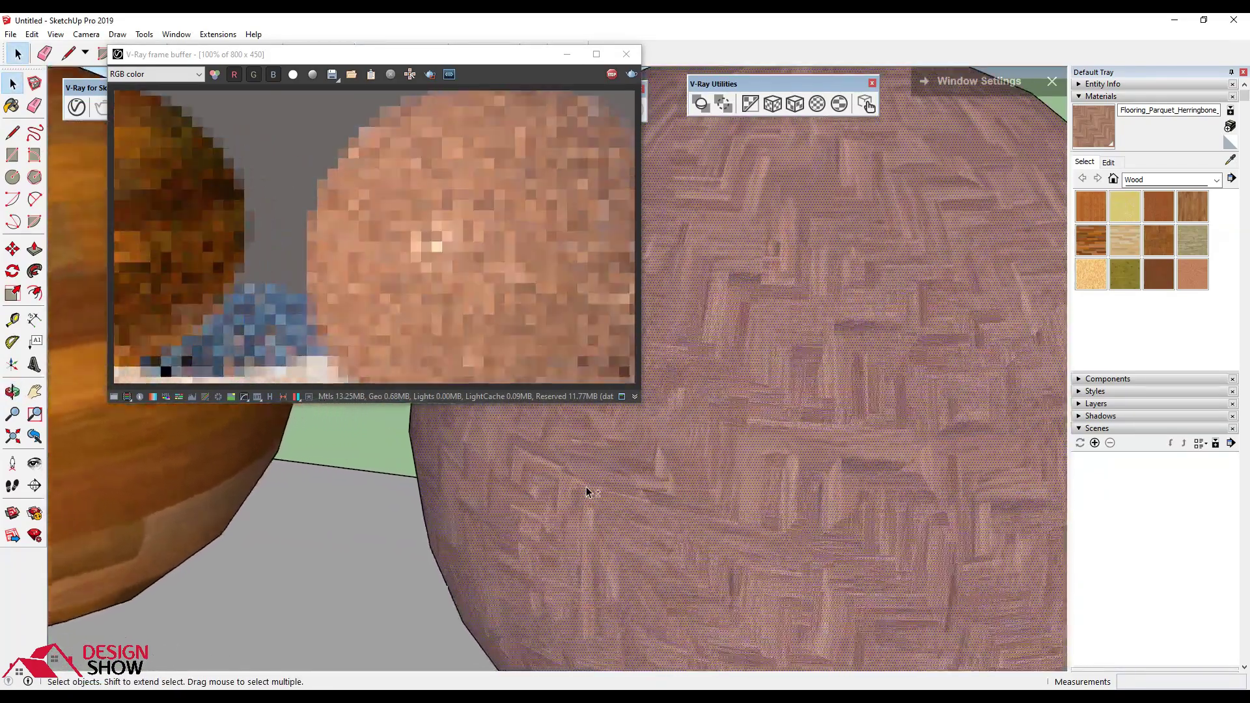
{"action": "middle_click_drag", "start_coordinate": [597, 555], "coordinate": [586, 547]}
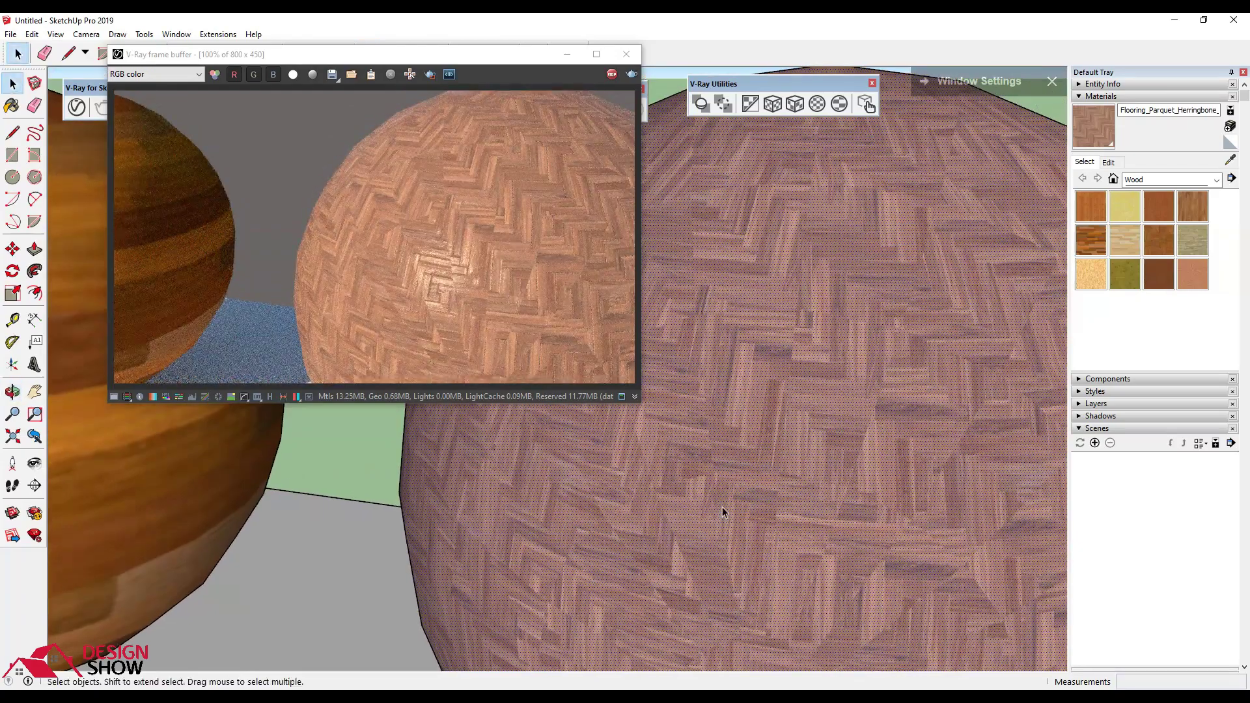
{"action": "scroll", "coordinate": [623, 469], "scroll_direction": "up", "scroll_amount": 2}
{"action": "scroll", "coordinate": [623, 469], "scroll_direction": "up", "scroll_amount": 2}
{"action": "scroll", "coordinate": [623, 469], "scroll_direction": "up", "scroll_amount": 1}
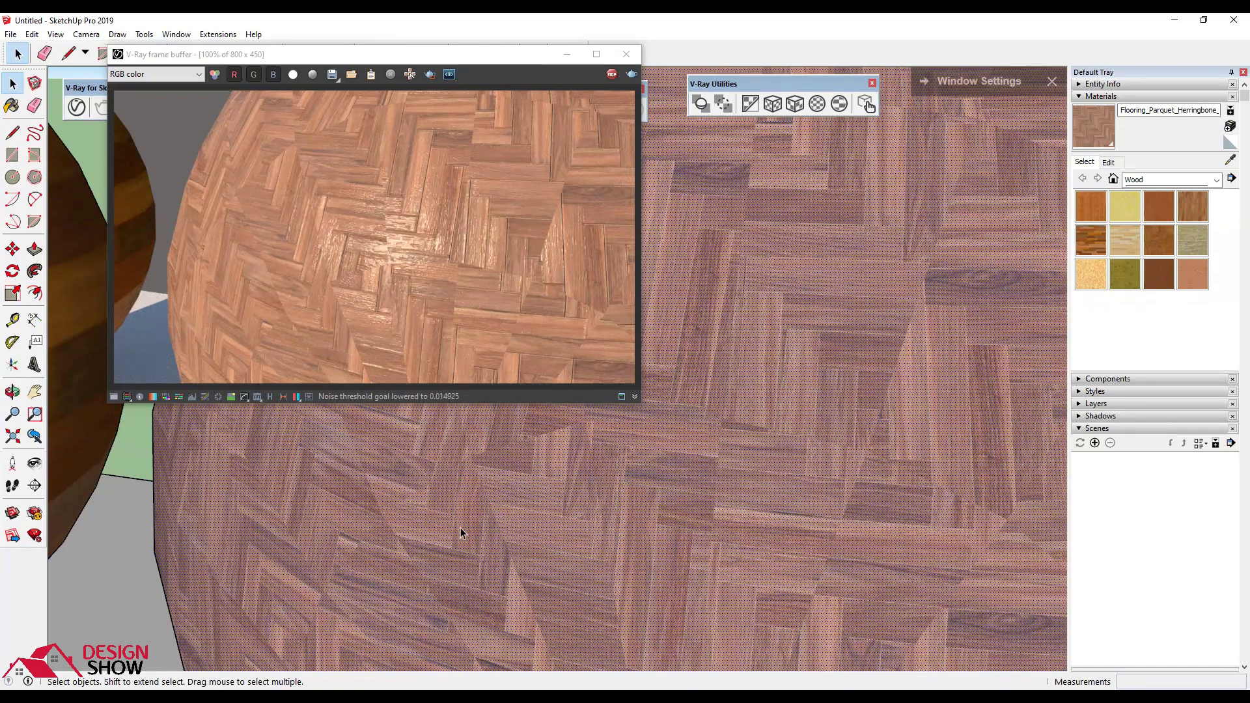
{"action": "scroll", "coordinate": [461, 527], "scroll_direction": "up", "scroll_amount": 1}
{"action": "scroll", "coordinate": [461, 527], "scroll_direction": "up", "scroll_amount": 1}
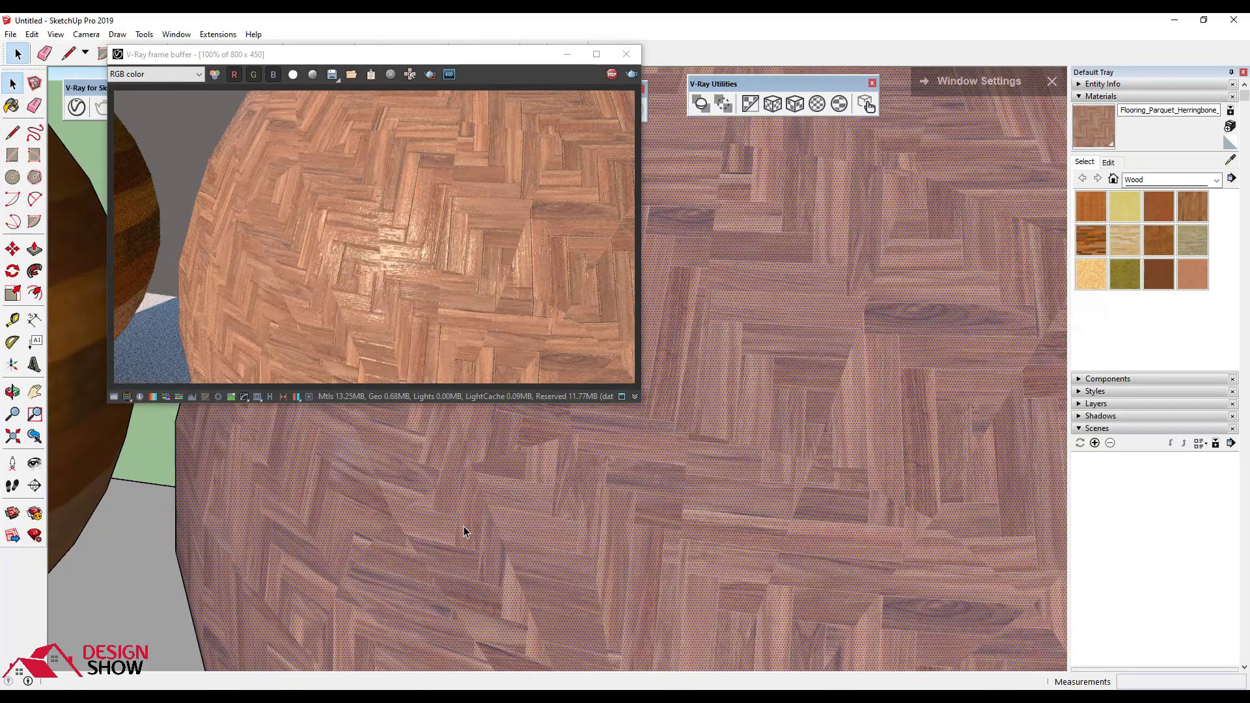
{"action": "left_click", "coordinate": [605, 75]}
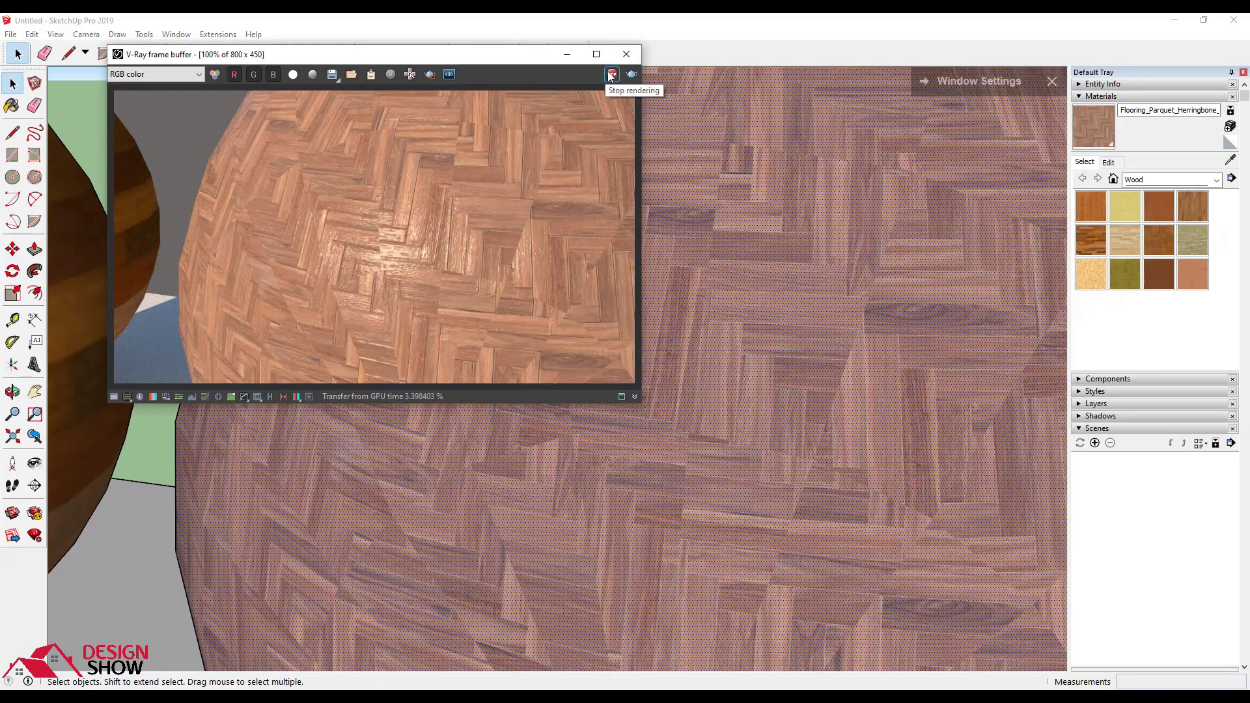
{"action": "left_click", "coordinate": [738, 351]}
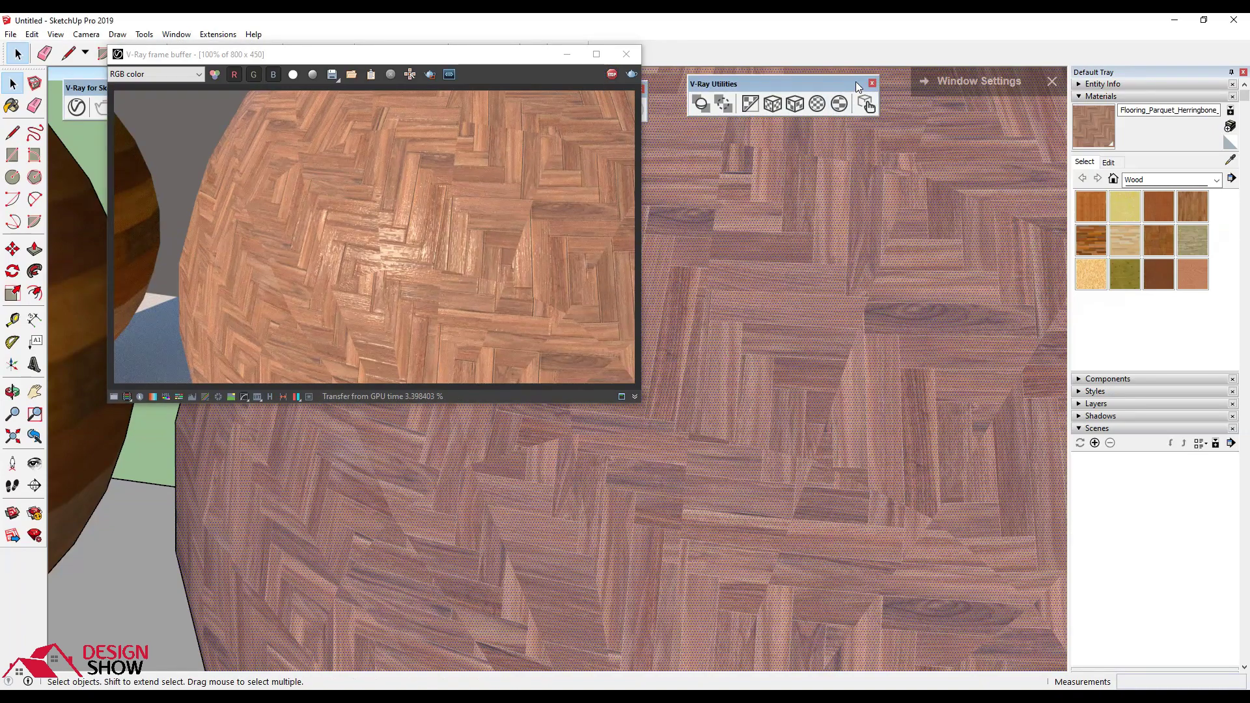
Step: Apply spherical texture projection to the sphere, then zoom out and re-render the view
{"action": "left_click", "coordinate": [837, 104]}
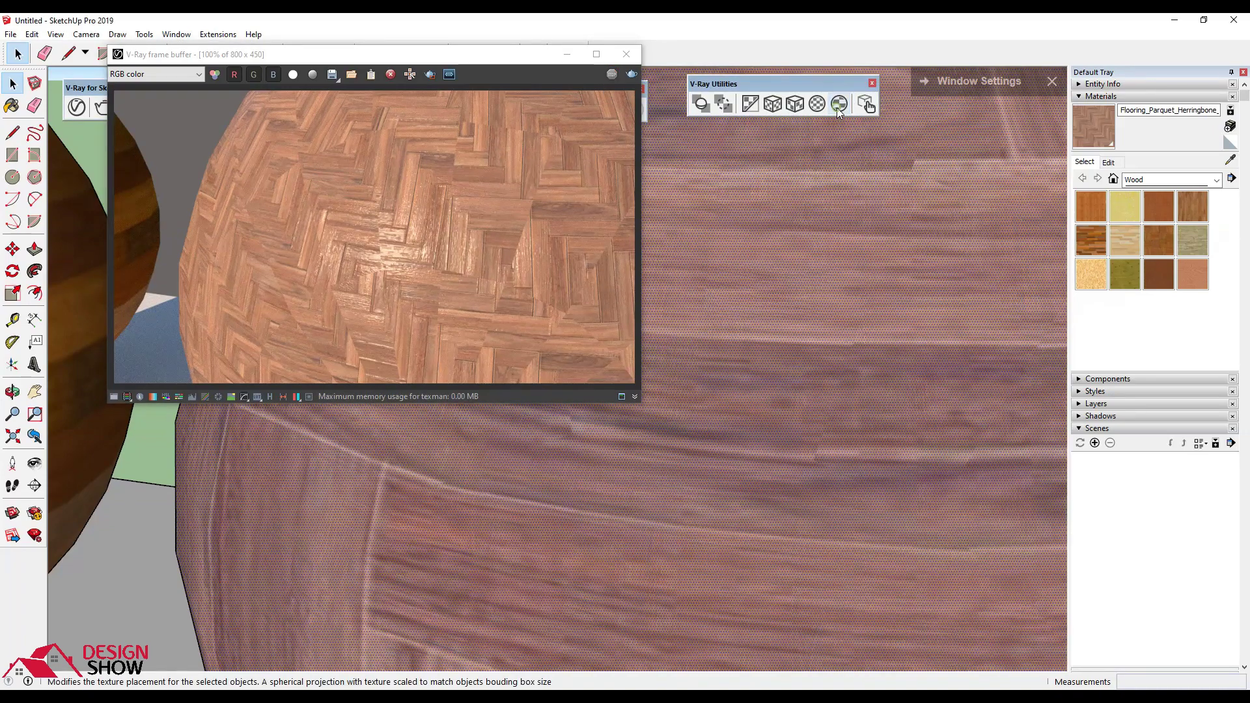
{"action": "scroll", "coordinate": [716, 274], "scroll_direction": "down", "scroll_amount": 5}
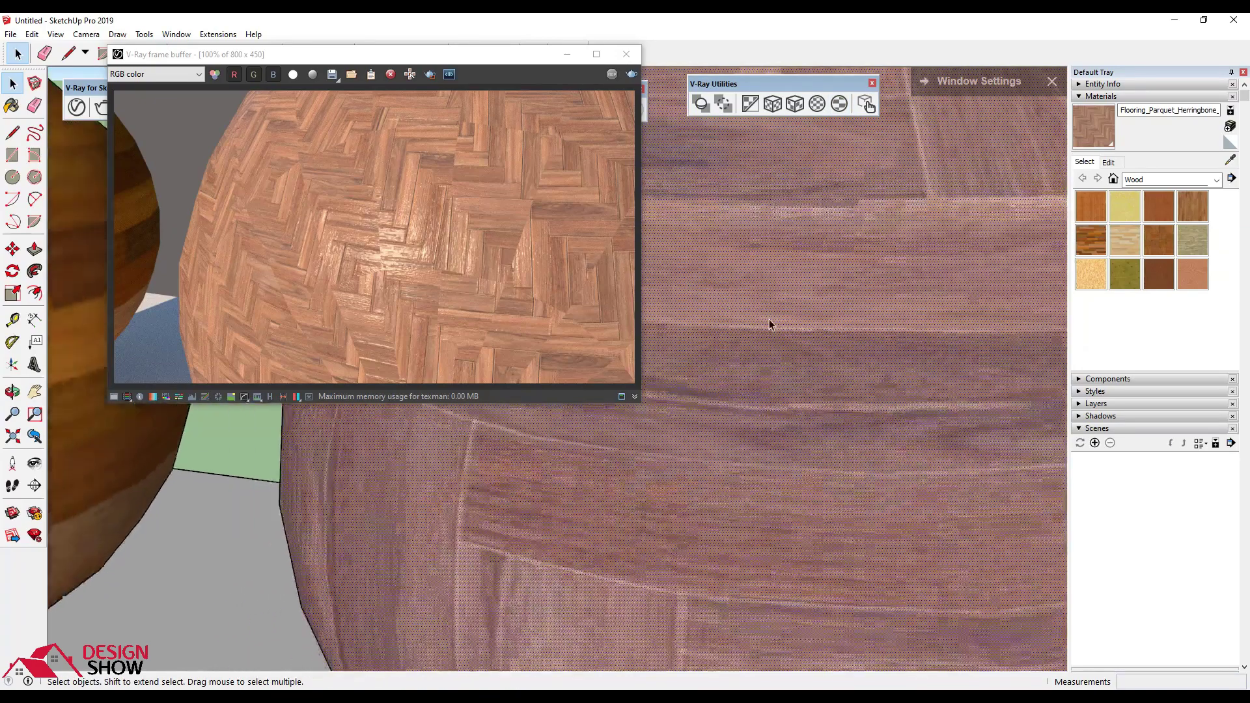
{"action": "scroll", "coordinate": [809, 334], "scroll_direction": "down", "scroll_amount": 5}
{"action": "mouse_move", "coordinate": [809, 335]}
{"action": "middle_mouse_down"}
{"action": "mouse_move", "coordinate": [613, 372]}
{"action": "mouse_move", "coordinate": [537, 97]}
{"action": "middle_mouse_up"}
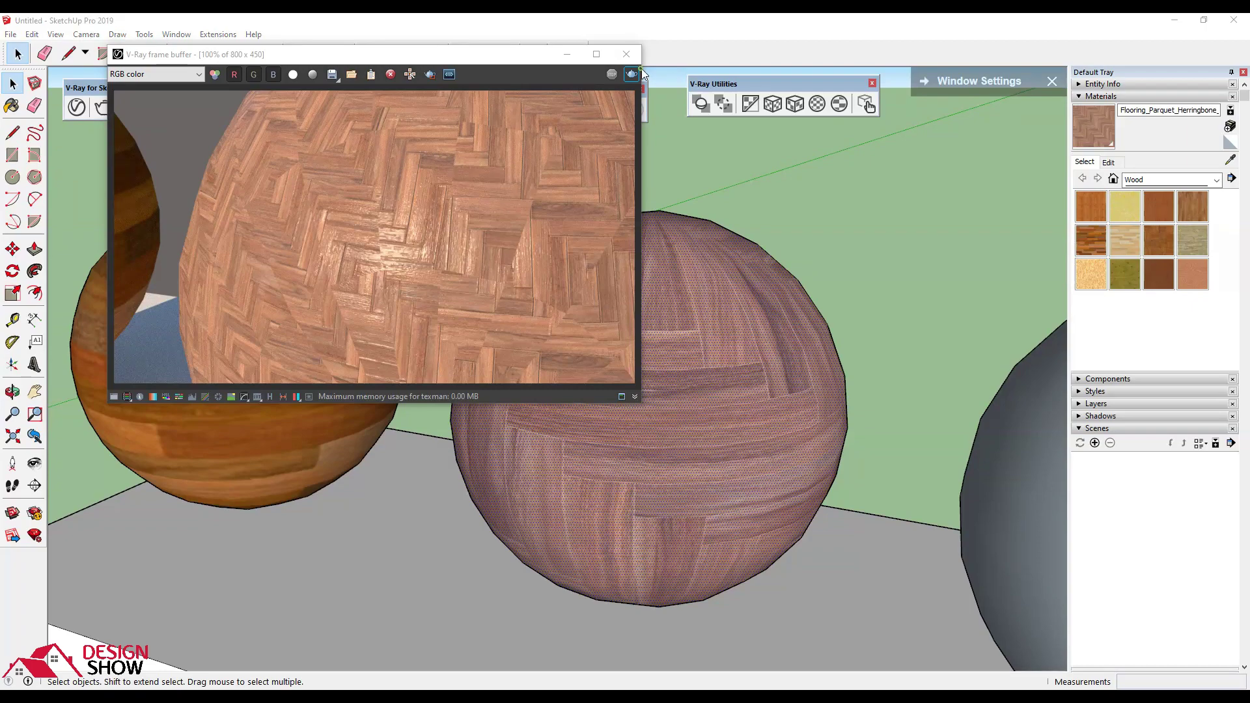
{"action": "left_click", "coordinate": [632, 74]}
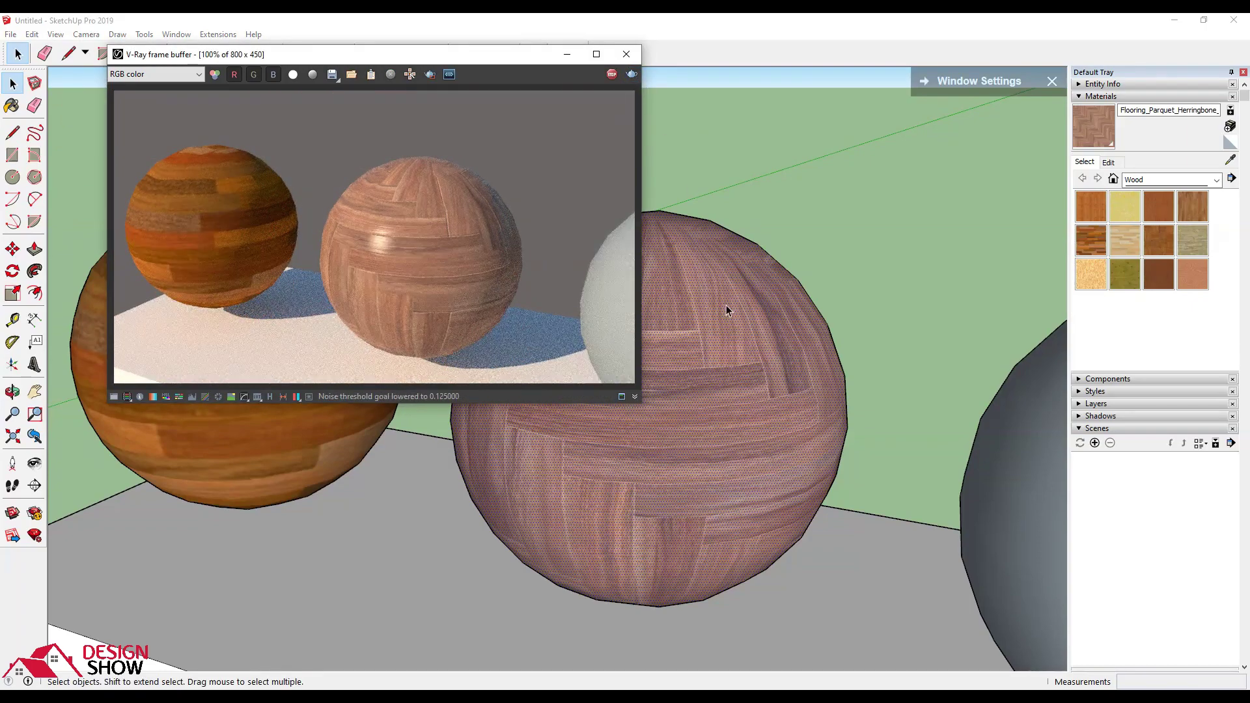
Step: Reframe the two wooden spheres with the horizon showing, then stop rendering and move the frame buffer
{"action": "middle_click_drag", "start_coordinate": [725, 324], "coordinate": [787, 202]}
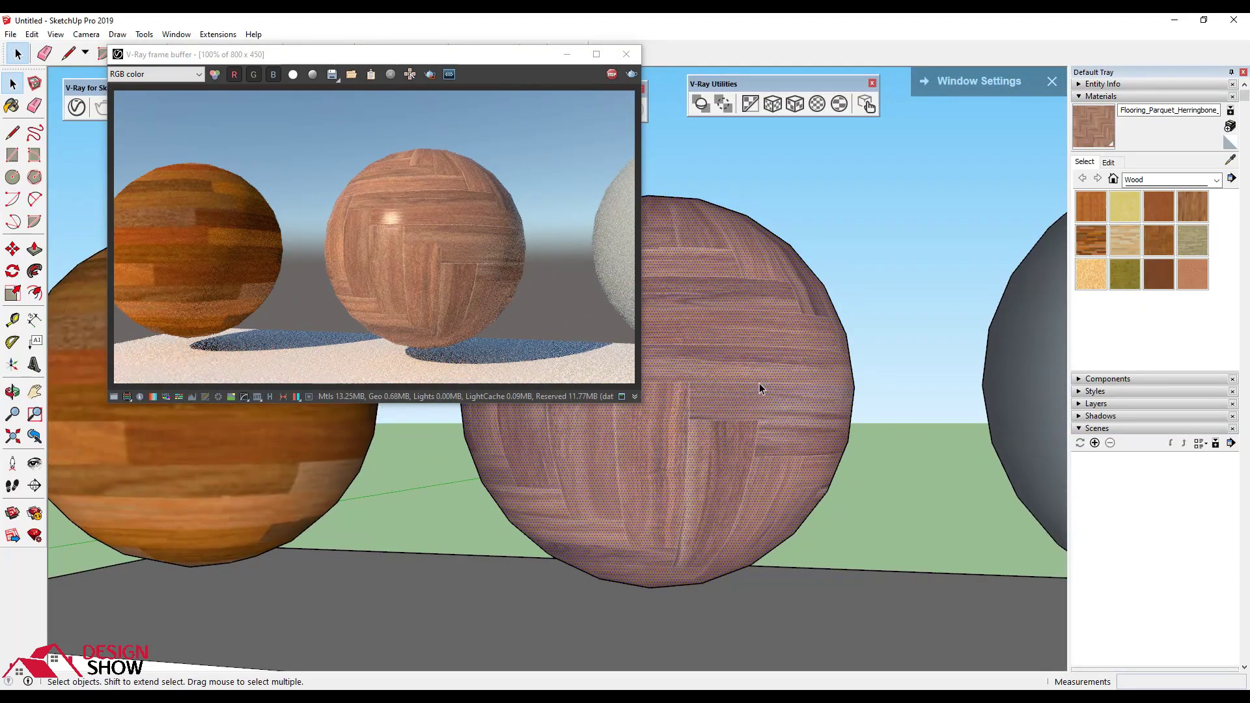
{"action": "middle_click_drag", "start_coordinate": [748, 310], "coordinate": [728, 319]}
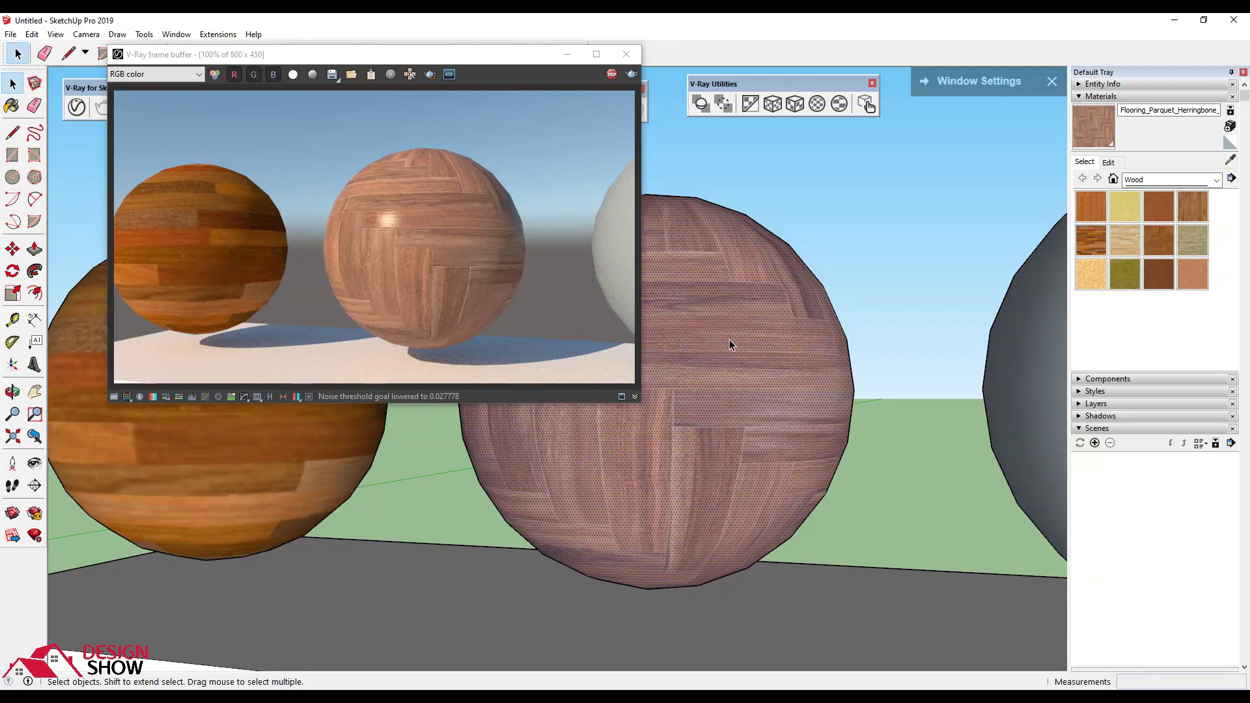
{"action": "middle_click_drag", "start_coordinate": [355, 475], "coordinate": [449, 450]}
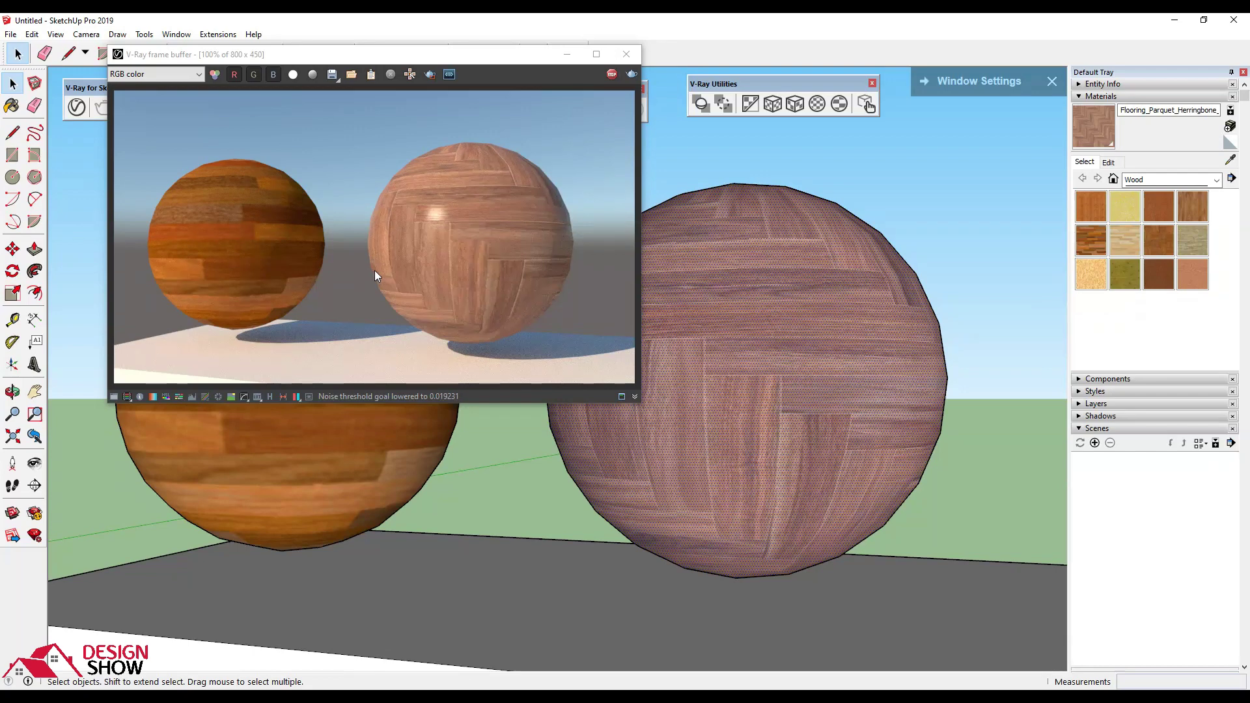
{"action": "left_click", "coordinate": [611, 76]}
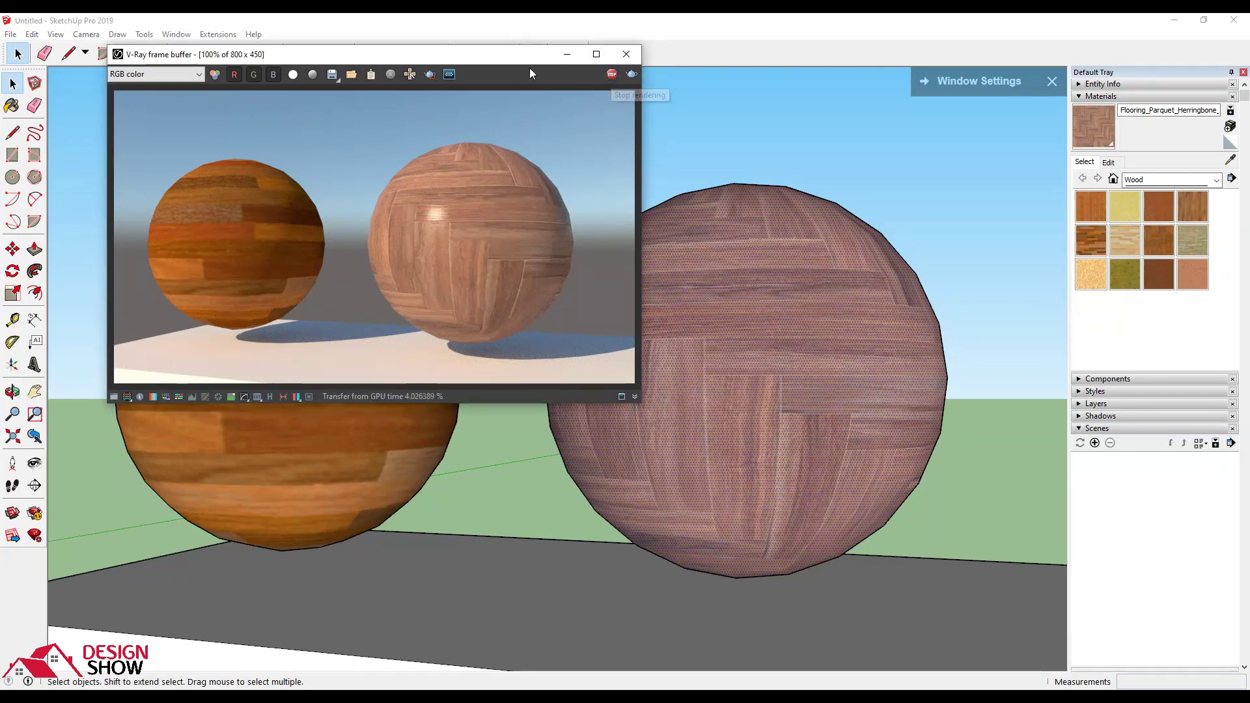
{"action": "left_click_drag", "start_coordinate": [519, 54], "coordinate": [461, 169]}
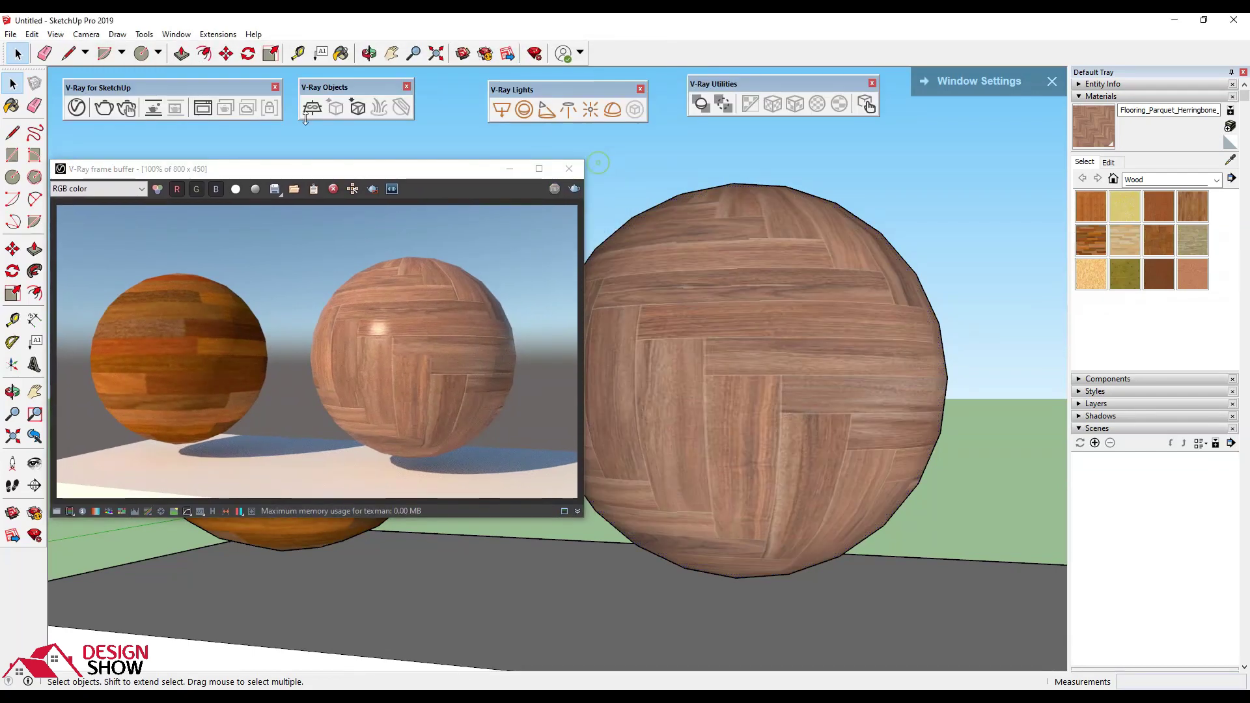
{"action": "left_click", "coordinate": [77, 113]}
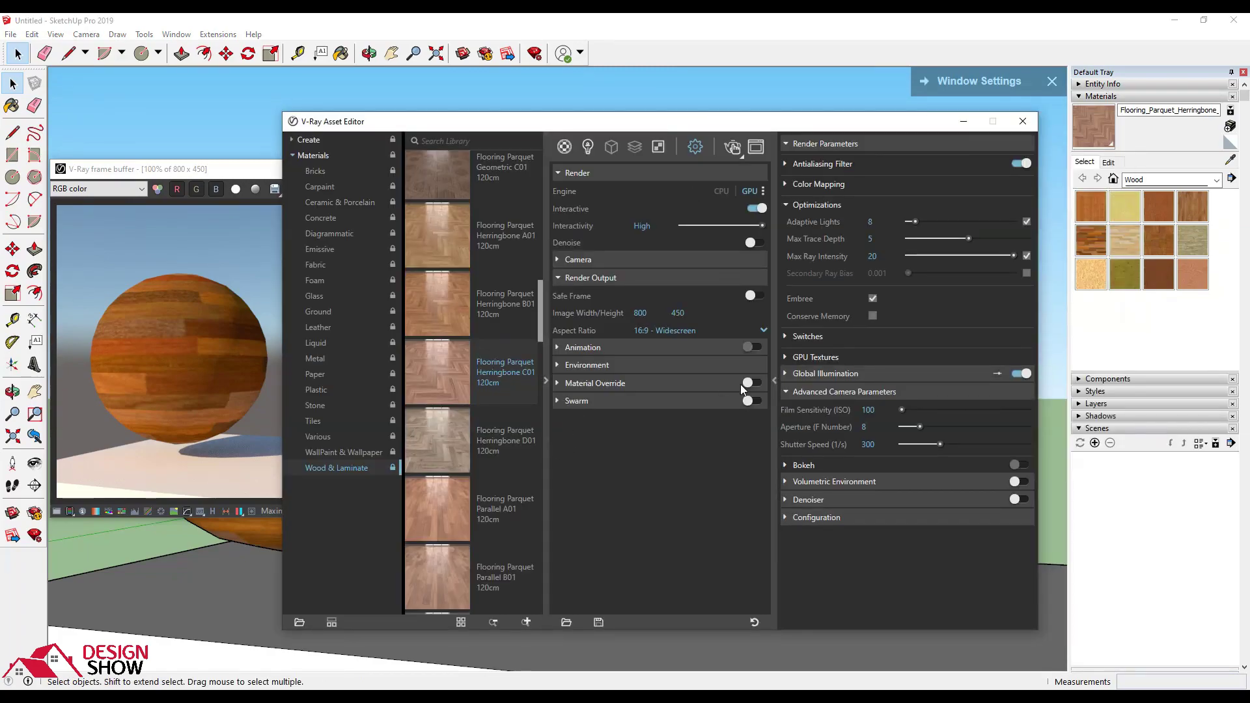
Step: Collapse Render Parameters, shift the Asset Editor left, close the frame buffer and browse Stone materials
{"action": "left_click", "coordinate": [773, 383]}
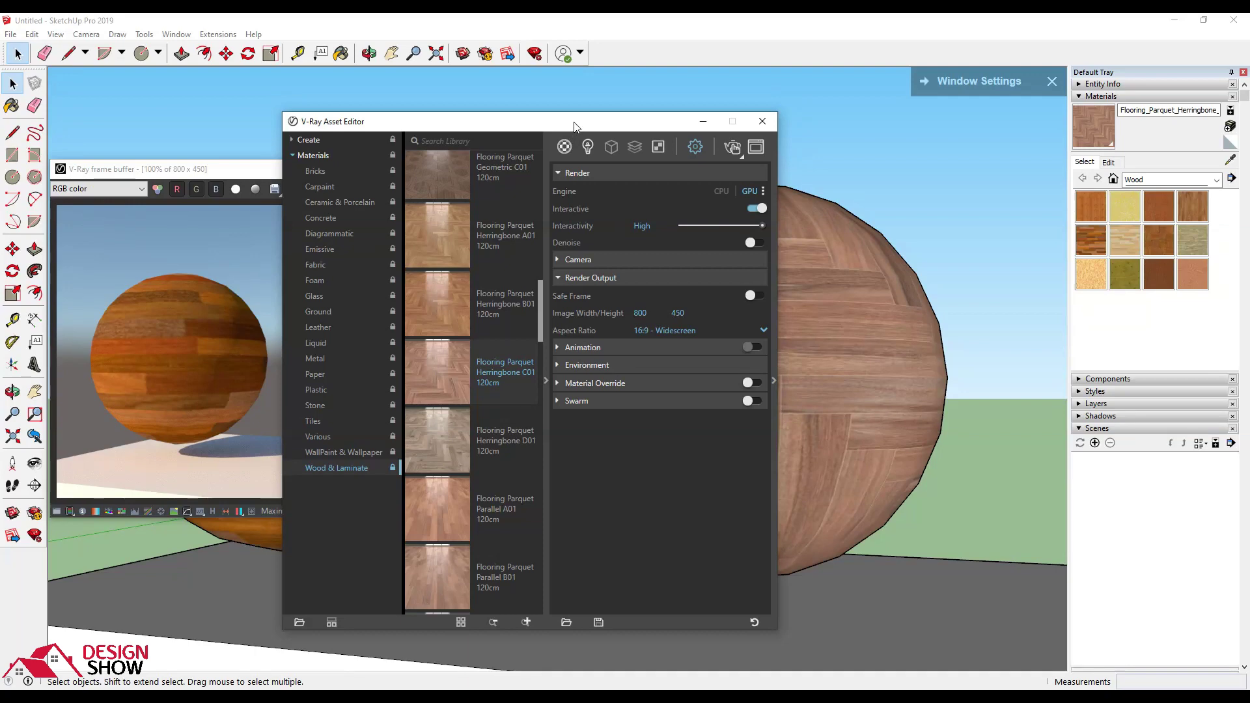
{"action": "left_click_drag", "start_coordinate": [575, 126], "coordinate": [447, 124]}
{"action": "mouse_move", "coordinate": [861, 295]}
{"action": "middle_mouse_down"}
{"action": "mouse_move", "coordinate": [916, 287]}
{"action": "mouse_move", "coordinate": [712, 273]}
{"action": "mouse_move", "coordinate": [748, 279]}
{"action": "middle_mouse_up"}
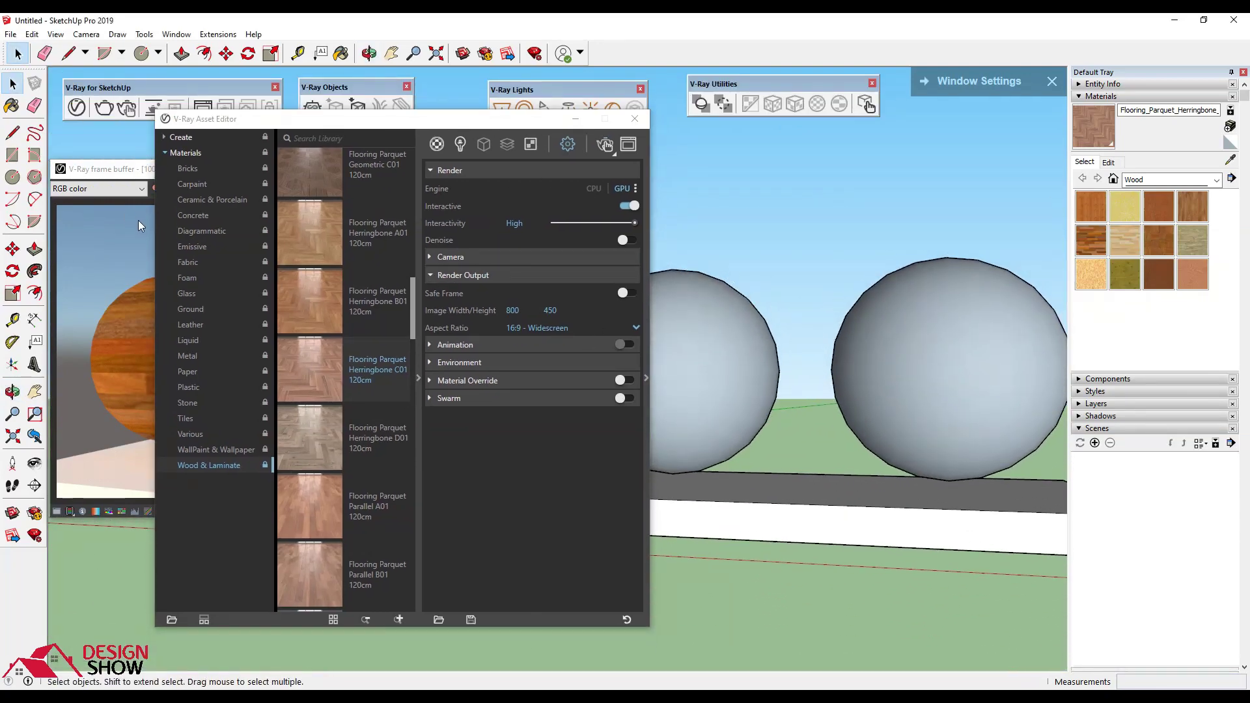
{"action": "left_click", "coordinate": [138, 225]}
{"action": "left_click", "coordinate": [569, 161]}
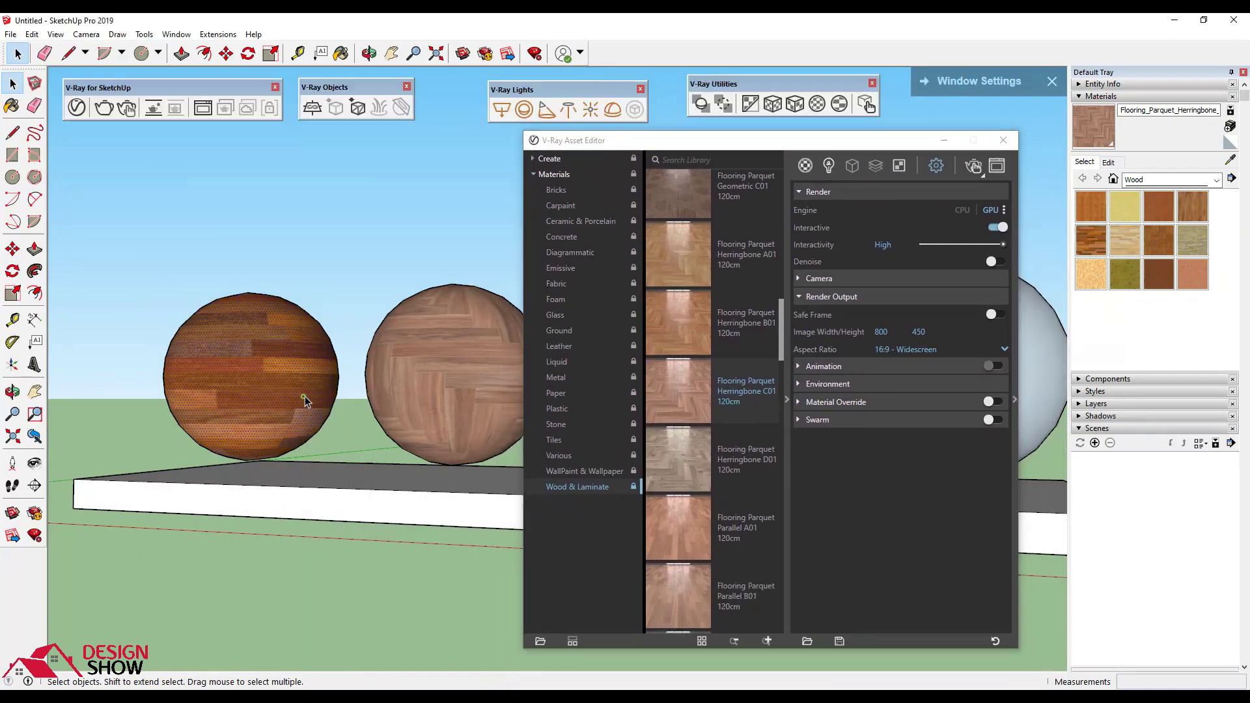
{"action": "left_click", "coordinate": [573, 425]}
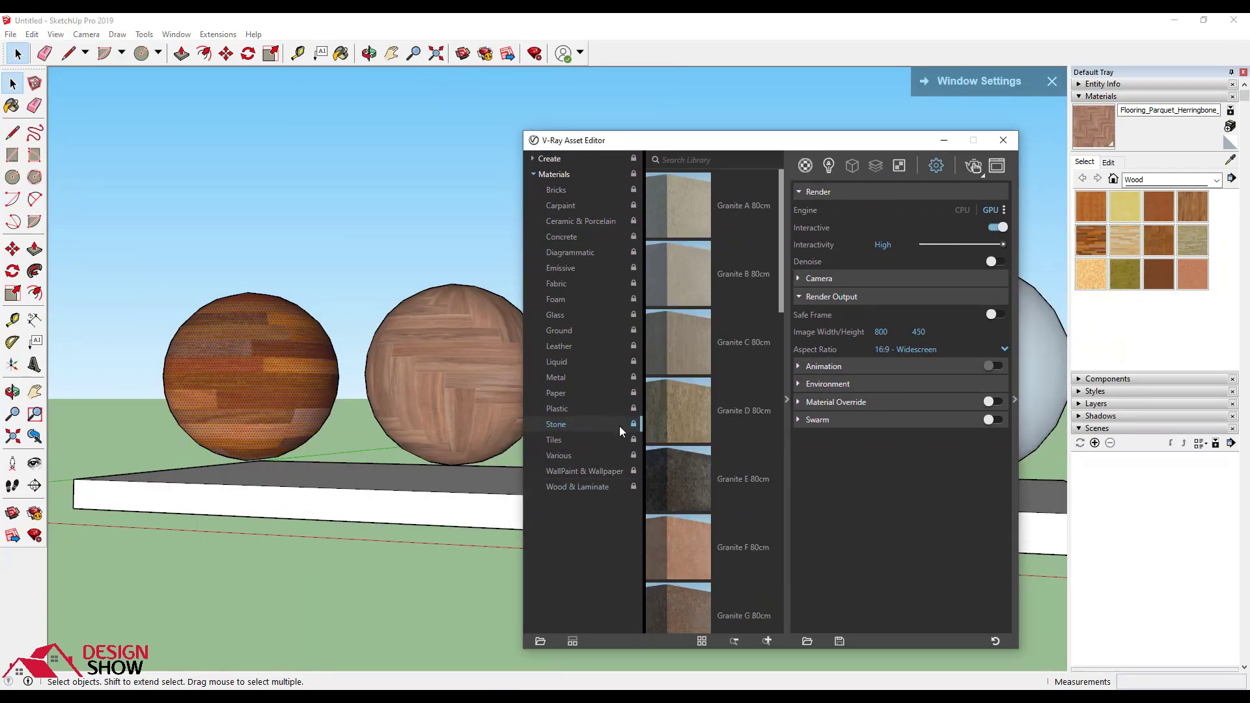
Step: Apply the Plastic SSS 02 Orange library material to the left sphere
{"action": "left_click", "coordinate": [572, 408]}
{"action": "scroll", "coordinate": [689, 327], "scroll_direction": "down", "scroll_amount": 5}
{"action": "scroll", "coordinate": [689, 328], "scroll_direction": "down", "scroll_amount": 3}
{"action": "scroll", "coordinate": [689, 329], "scroll_direction": "down", "scroll_amount": 4}
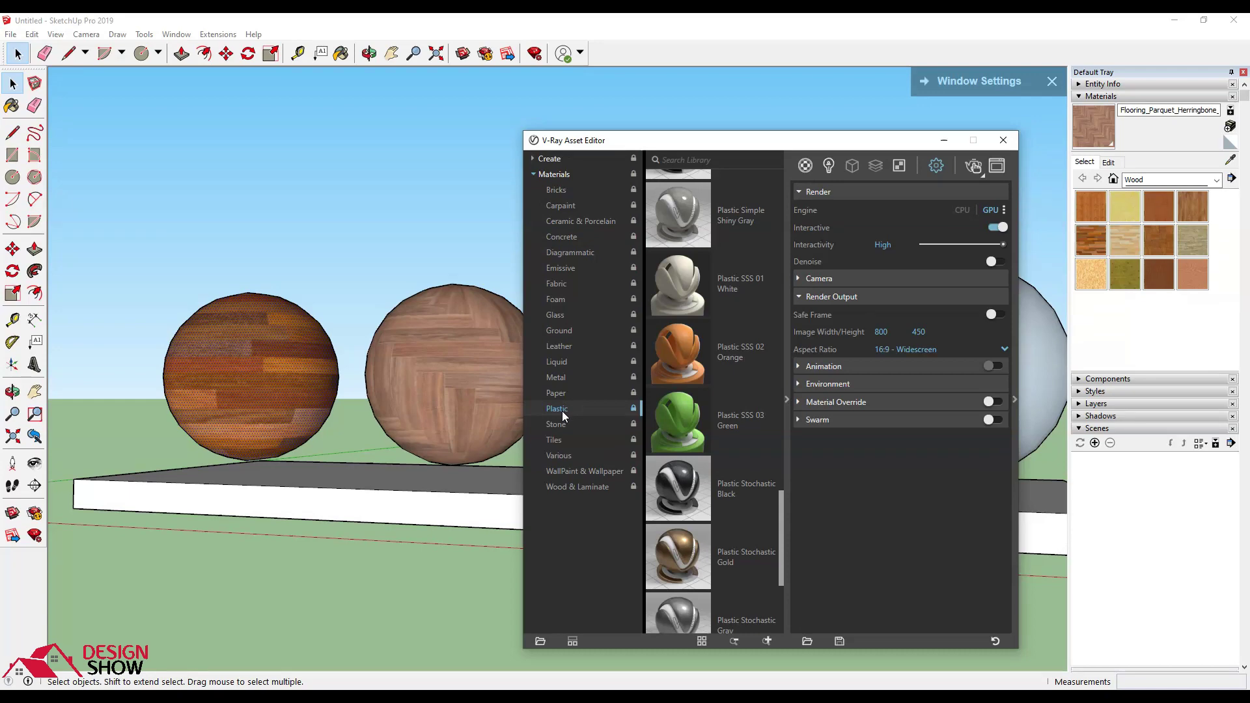
{"action": "right_click", "coordinate": [676, 346]}
{"action": "left_click", "coordinate": [712, 372]}
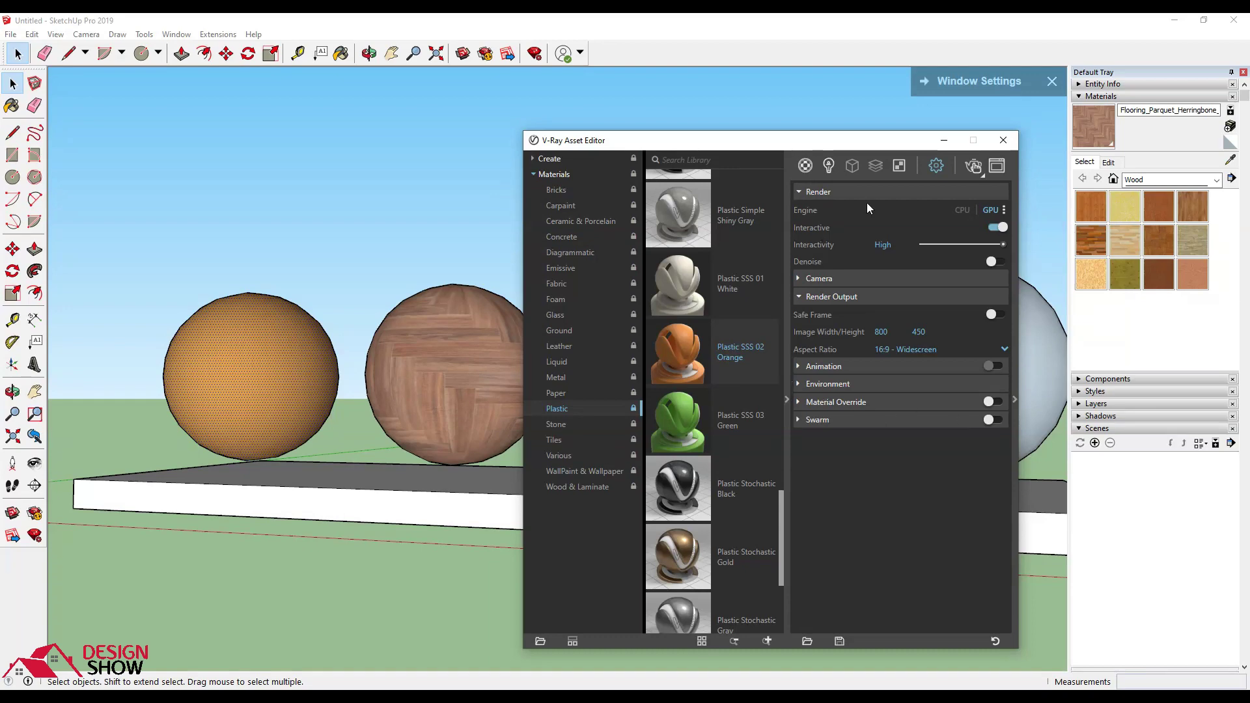
Step: Select Plastic_SSS_02_Orange in the scene materials list and open its settings
{"action": "left_click_drag", "start_coordinate": [858, 148], "coordinate": [806, 130]}
{"action": "left_click", "coordinate": [805, 154]}
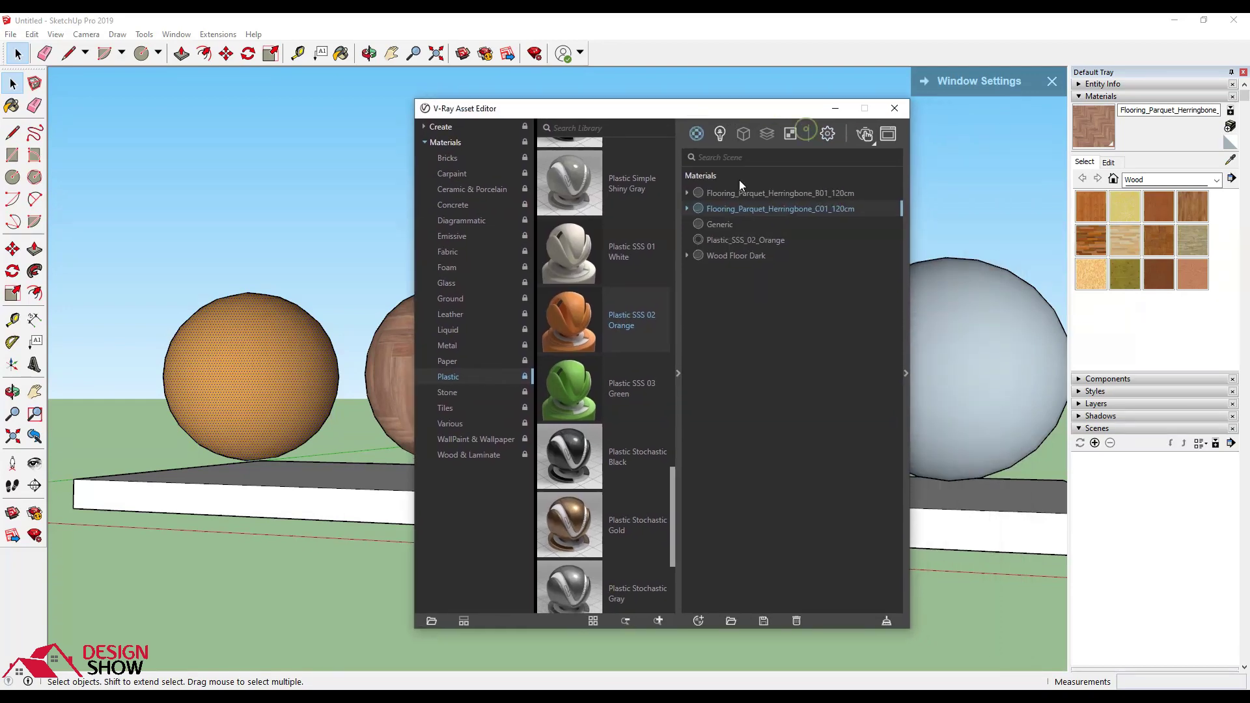
{"action": "left_click", "coordinate": [745, 241]}
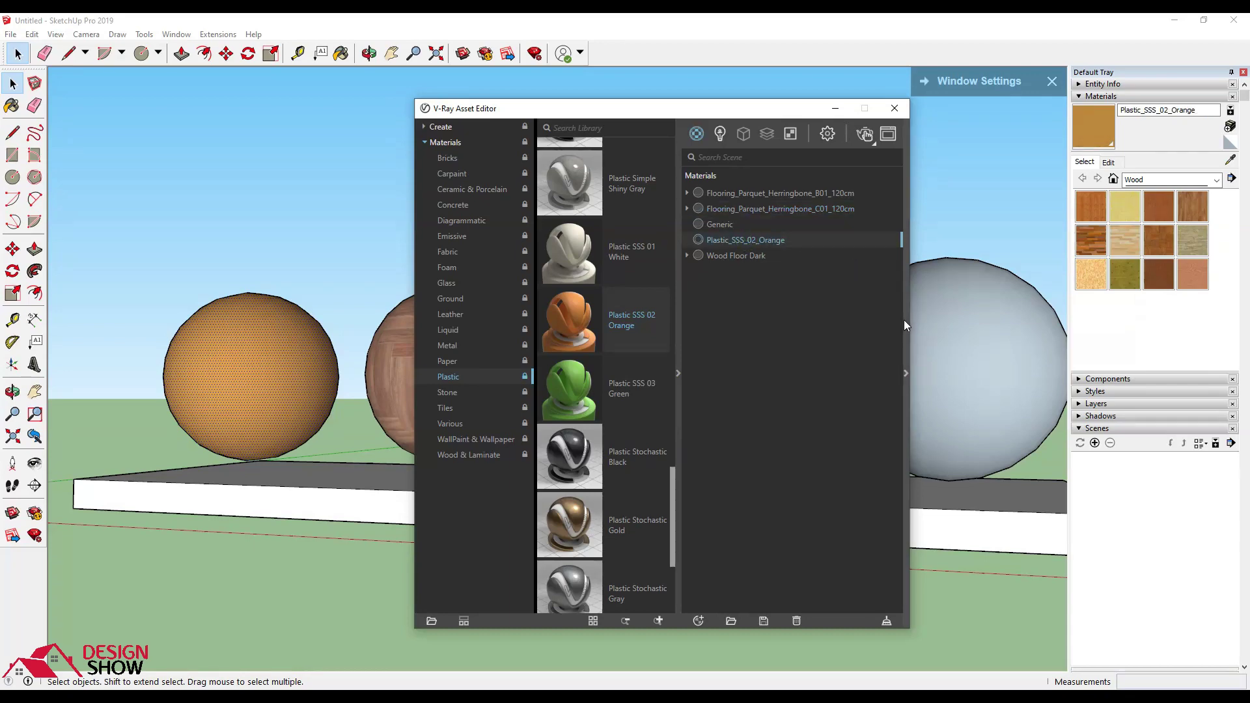
{"action": "left_click", "coordinate": [904, 319]}
{"action": "mouse_move", "coordinate": [805, 108]}
{"action": "left_mouse_down"}
{"action": "mouse_move", "coordinate": [593, 75]}
{"action": "mouse_move", "coordinate": [612, 115]}
{"action": "left_mouse_up"}
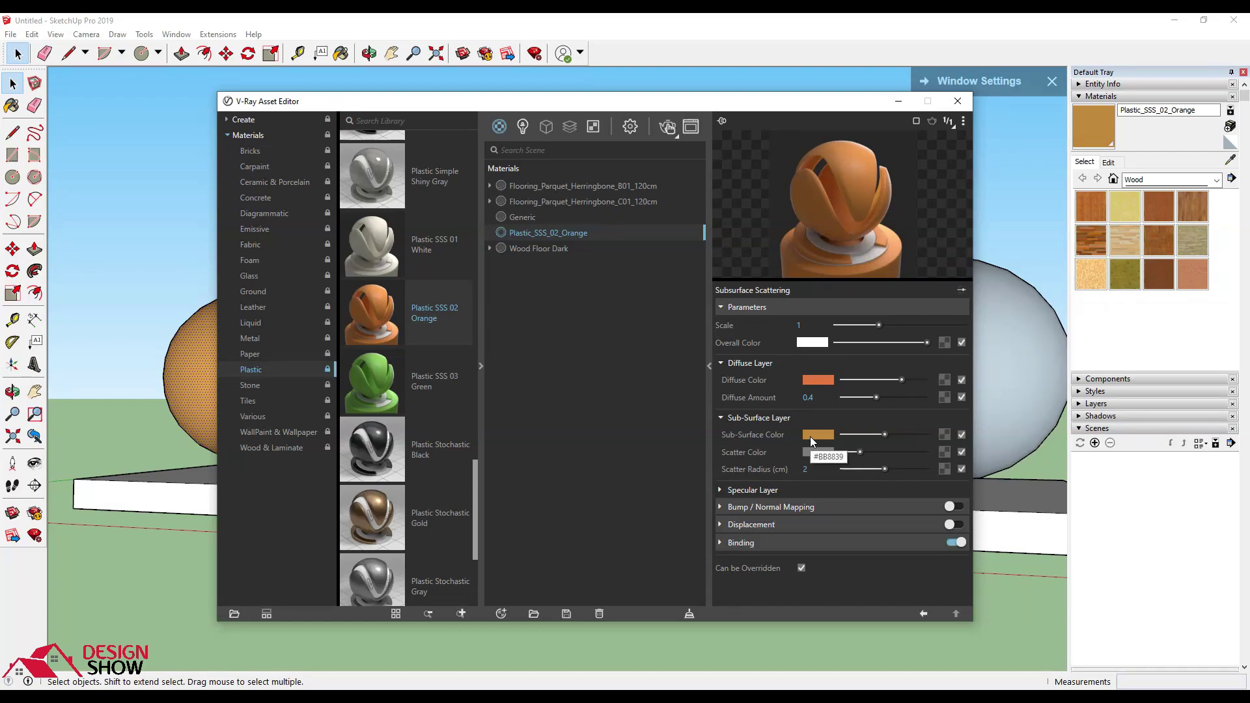
Step: Shift Plastic_SSS_02_Orange's diffuse colour hue to green and collapse its settings panel
{"action": "left_click", "coordinate": [818, 380]}
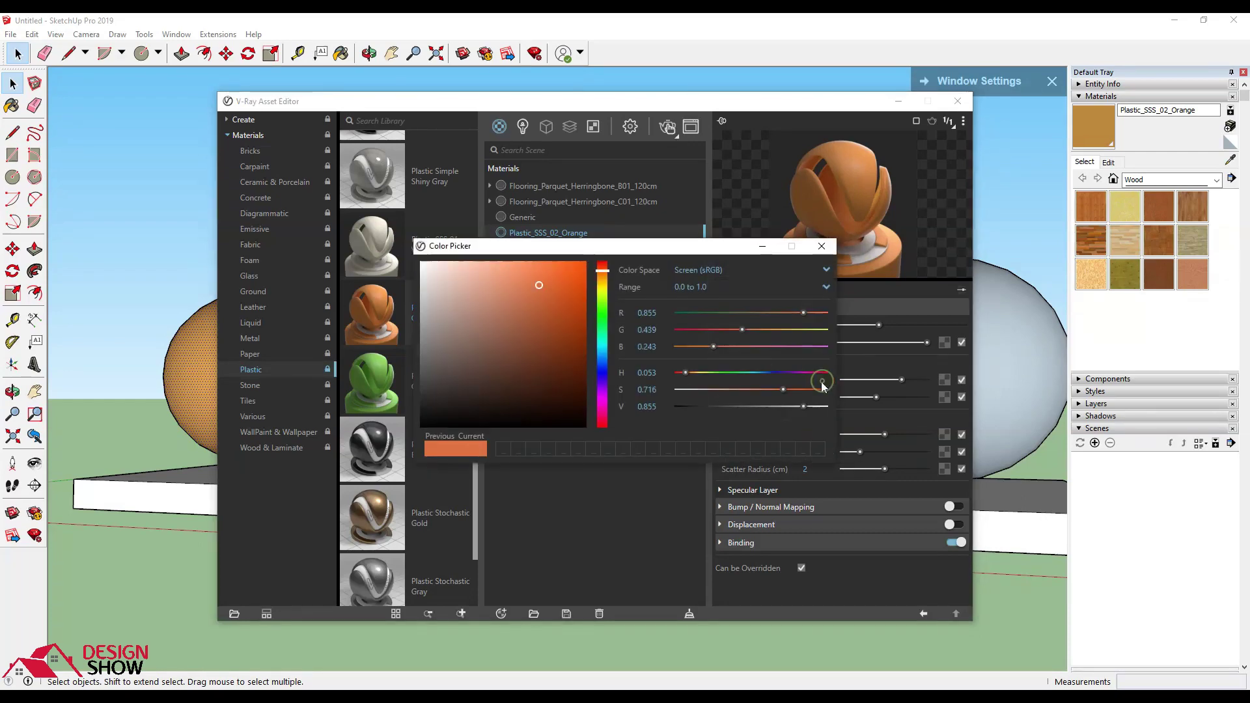
{"action": "left_click", "coordinate": [602, 306]}
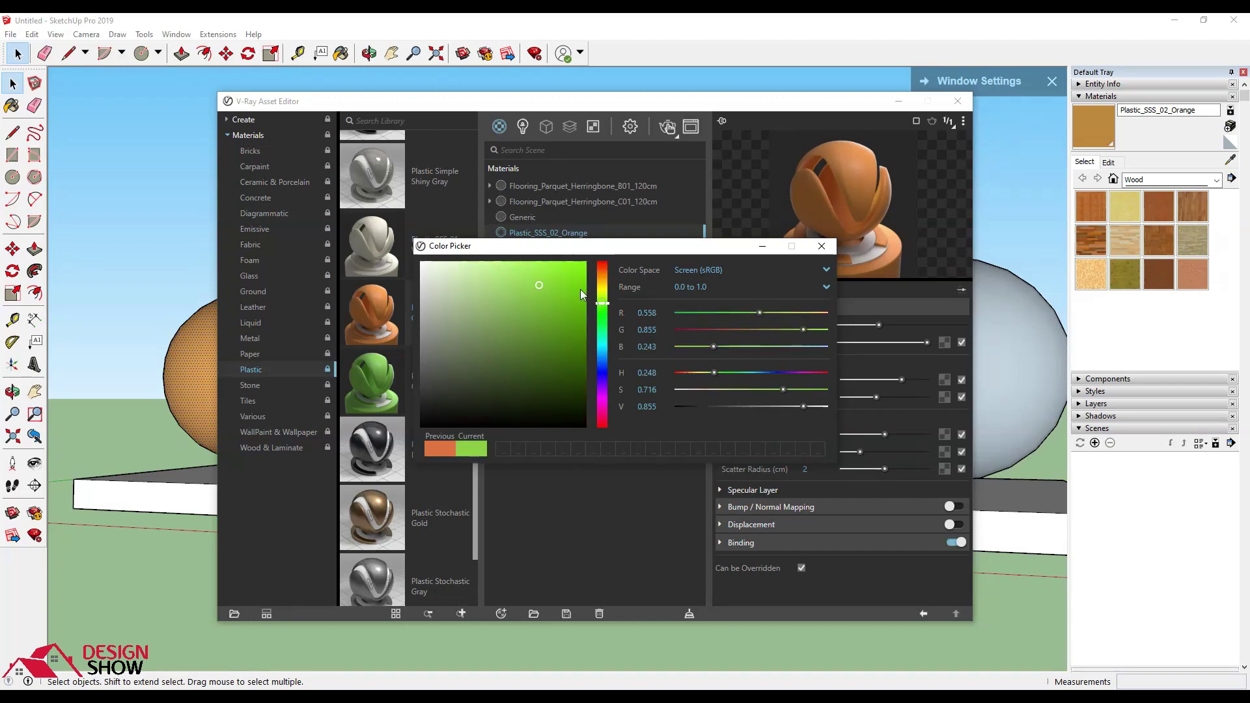
{"action": "left_click", "coordinate": [822, 247]}
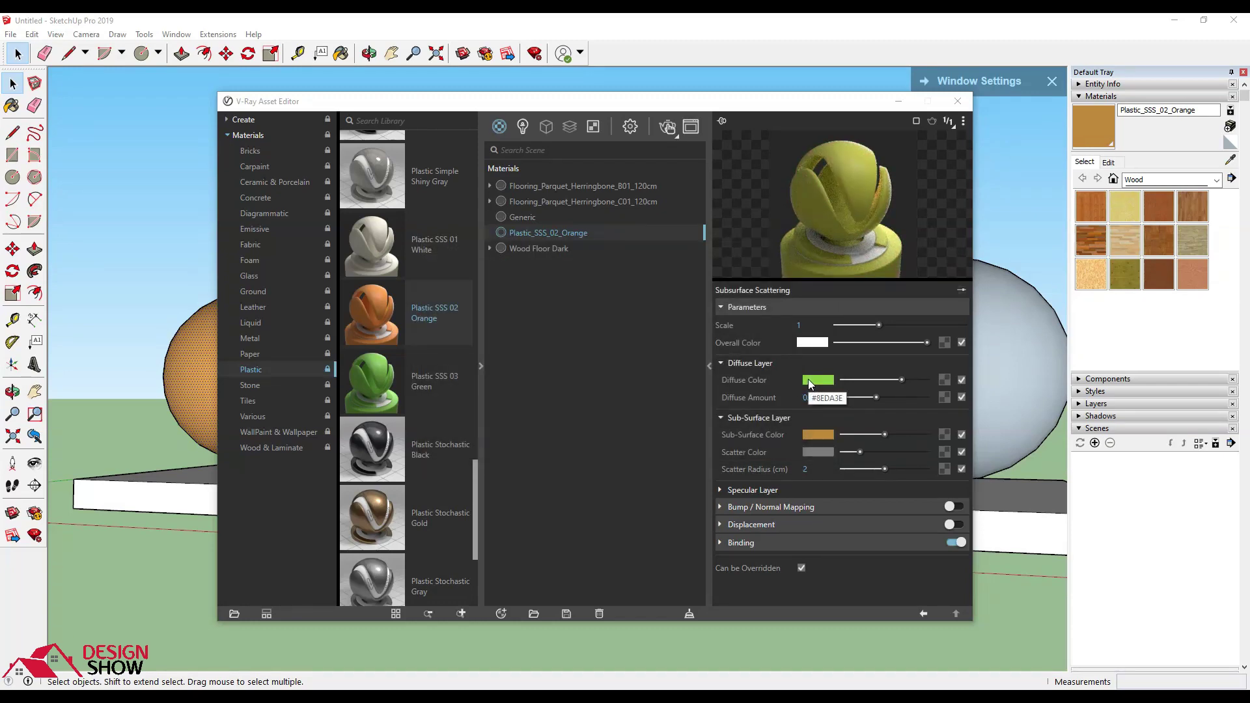
{"action": "left_click", "coordinate": [871, 228]}
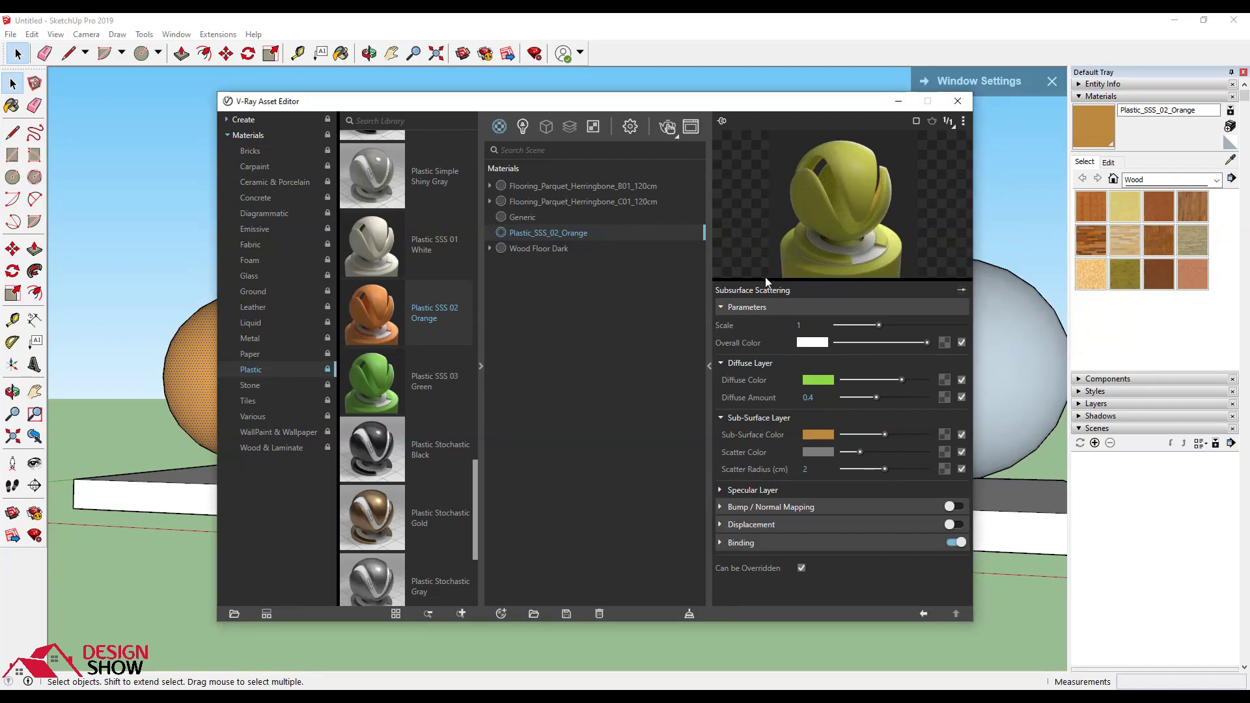
{"action": "left_click", "coordinate": [709, 391]}
{"action": "left_click_drag", "start_coordinate": [530, 109], "coordinate": [357, 97]}
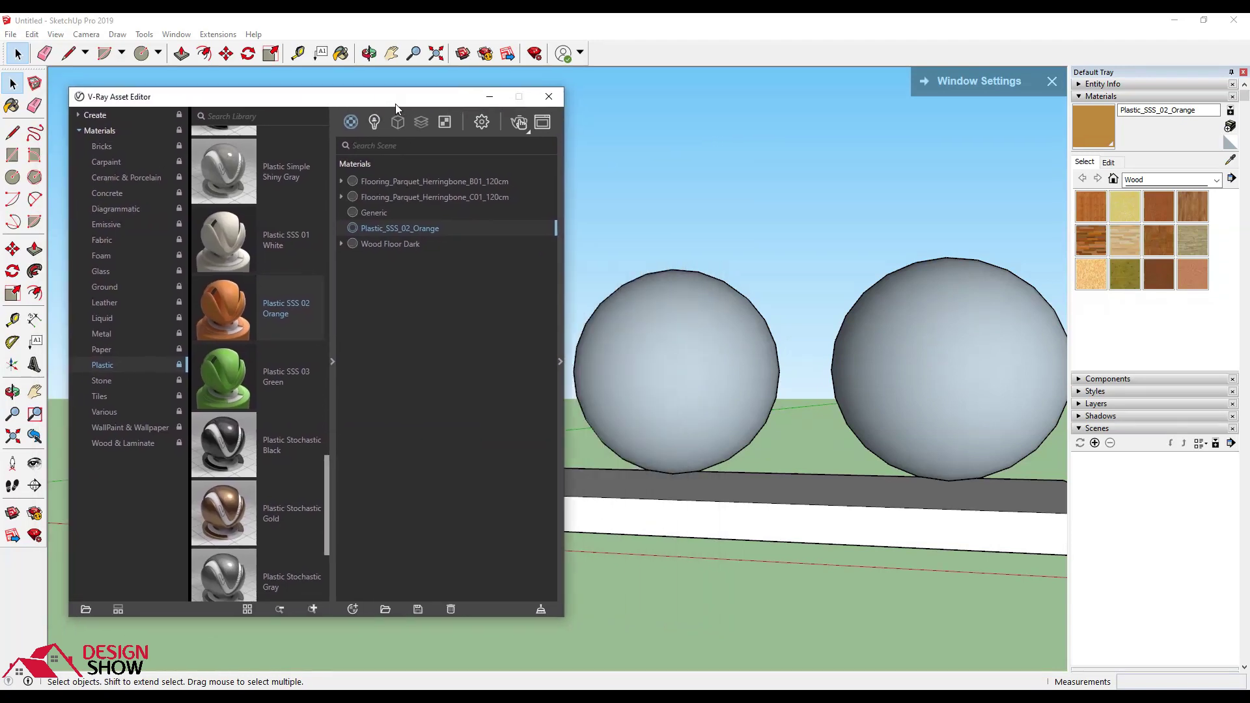
Step: Browse the Glass category of the V-Ray material library down to the plain Glass material
{"action": "left_click", "coordinate": [703, 364]}
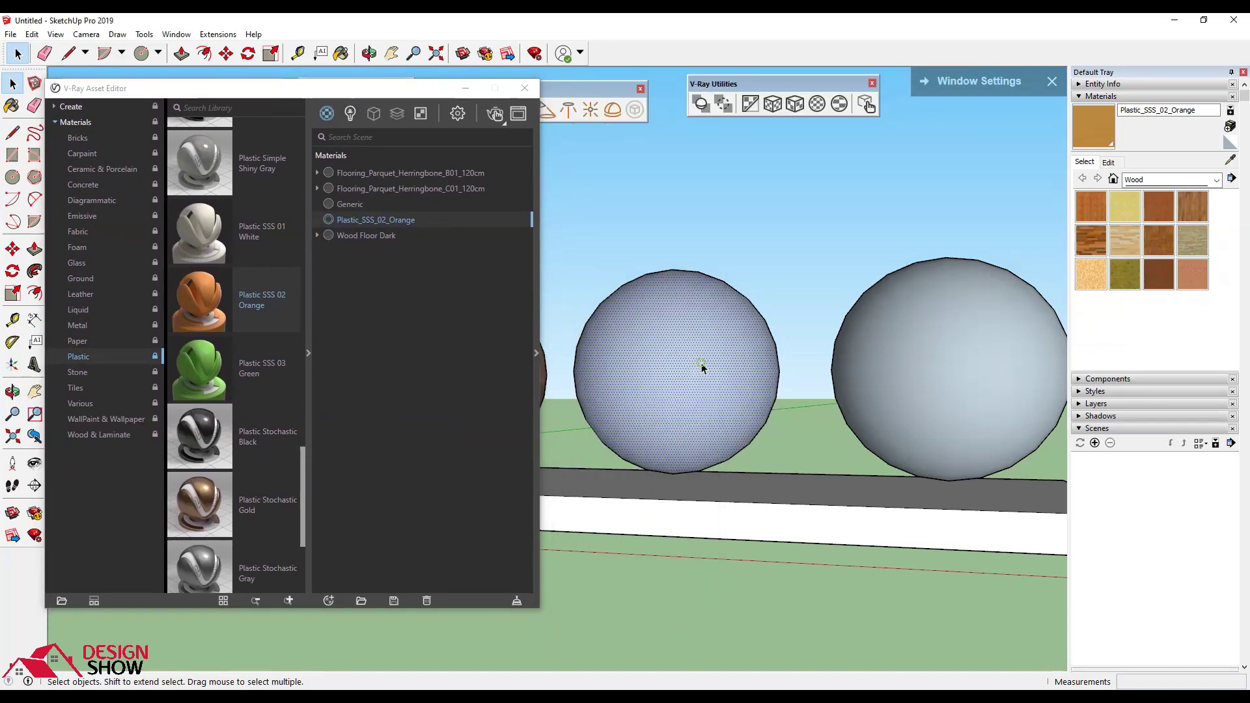
{"action": "left_click", "coordinate": [87, 295]}
{"action": "left_click", "coordinate": [90, 263]}
{"action": "scroll", "coordinate": [215, 169], "scroll_direction": "down", "scroll_amount": 2}
{"action": "scroll", "coordinate": [222, 163], "scroll_direction": "up", "scroll_amount": 2}
{"action": "scroll", "coordinate": [206, 182], "scroll_direction": "down", "scroll_amount": 5}
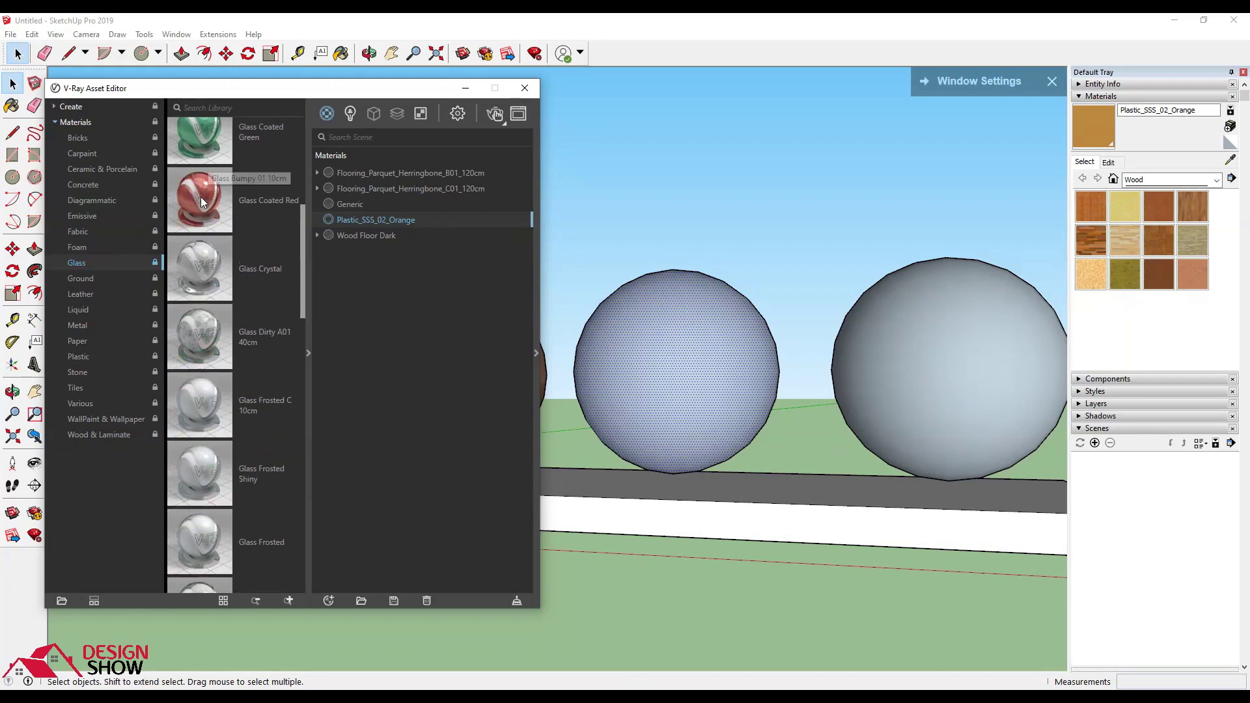
{"action": "scroll", "coordinate": [201, 197], "scroll_direction": "down", "scroll_amount": 3}
{"action": "scroll", "coordinate": [213, 263], "scroll_direction": "down", "scroll_amount": 3}
{"action": "scroll", "coordinate": [217, 292], "scroll_direction": "down", "scroll_amount": 2}
{"action": "scroll", "coordinate": [217, 284], "scroll_direction": "down", "scroll_amount": 3}
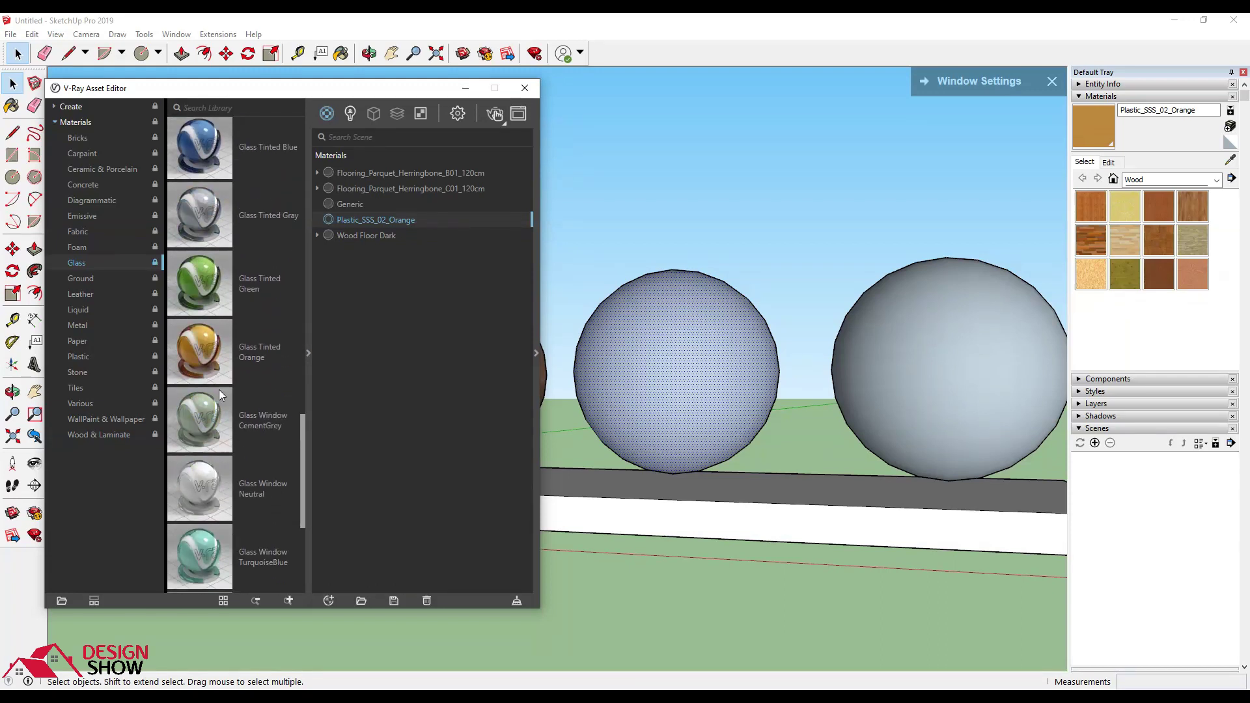
{"action": "scroll", "coordinate": [216, 408], "scroll_direction": "down", "scroll_amount": 3}
{"action": "scroll", "coordinate": [217, 408], "scroll_direction": "down", "scroll_amount": 2}
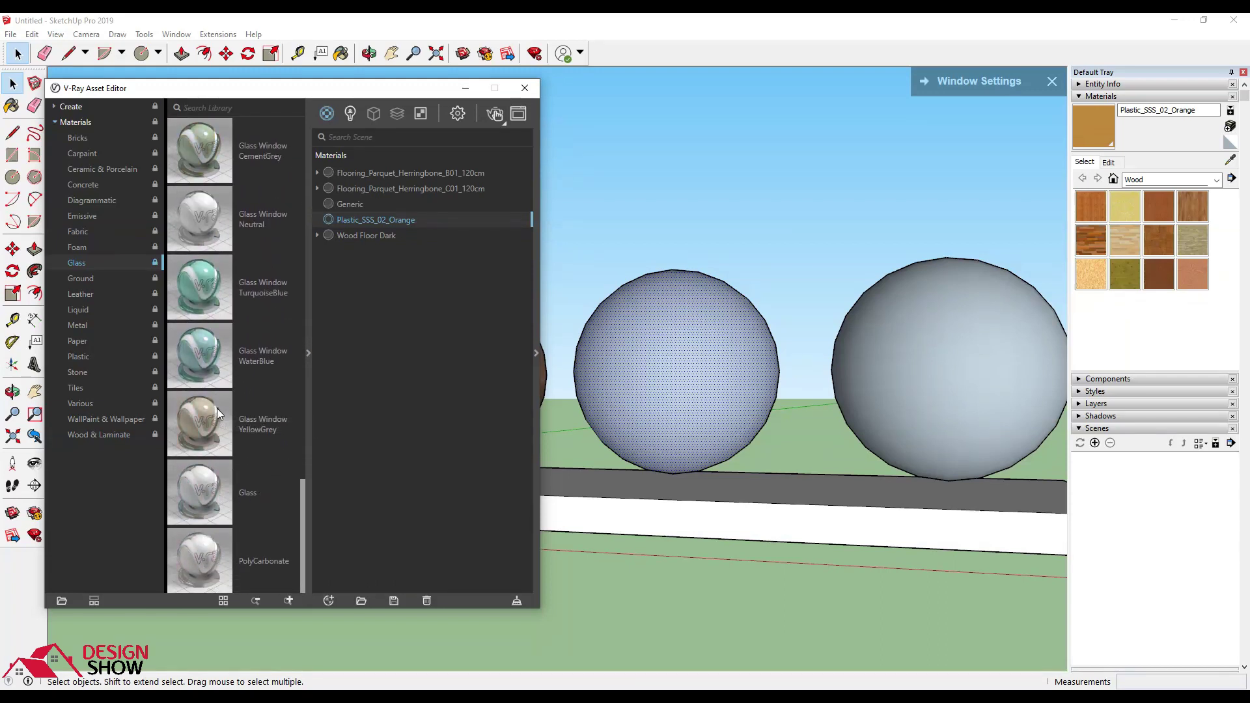
Step: Apply the plain Glass material to the selected left sphere
{"action": "right_click", "coordinate": [209, 495]}
{"action": "left_click", "coordinate": [257, 514]}
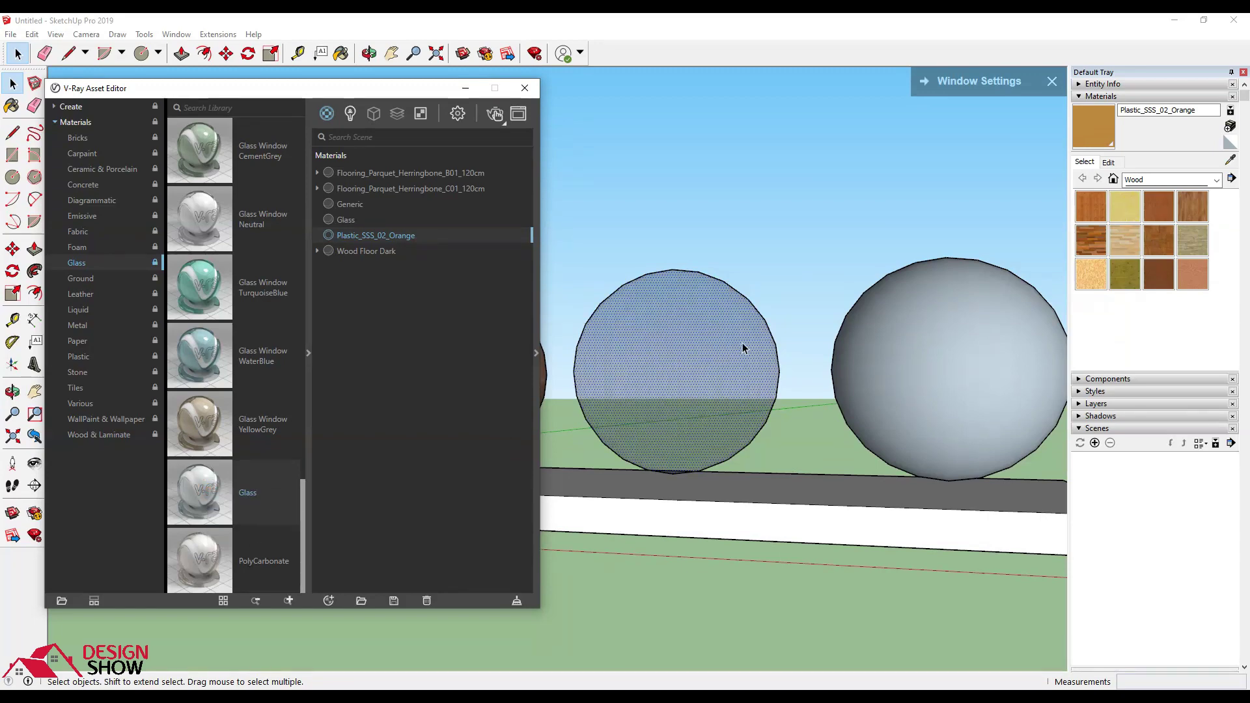
{"action": "mouse_move", "coordinate": [743, 348]}
{"action": "middle_mouse_down"}
{"action": "mouse_move", "coordinate": [671, 359]}
{"action": "mouse_move", "coordinate": [727, 391]}
{"action": "middle_mouse_up"}
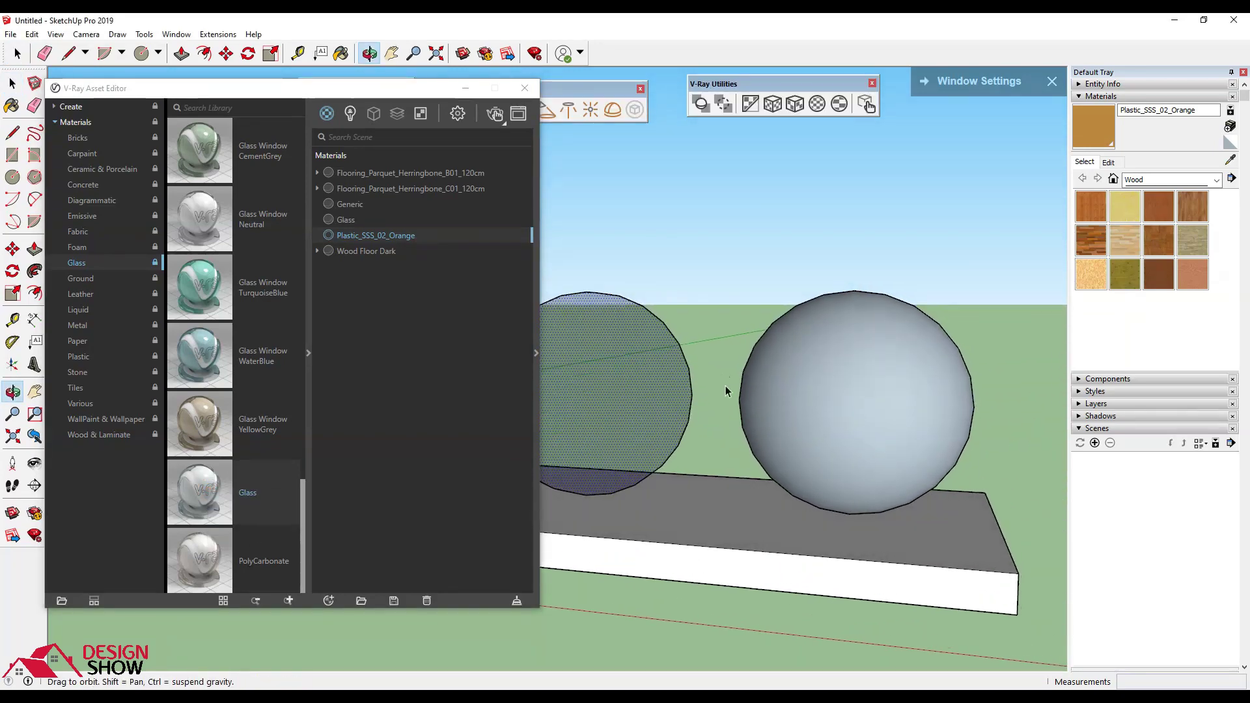
{"action": "left_click", "coordinate": [800, 386]}
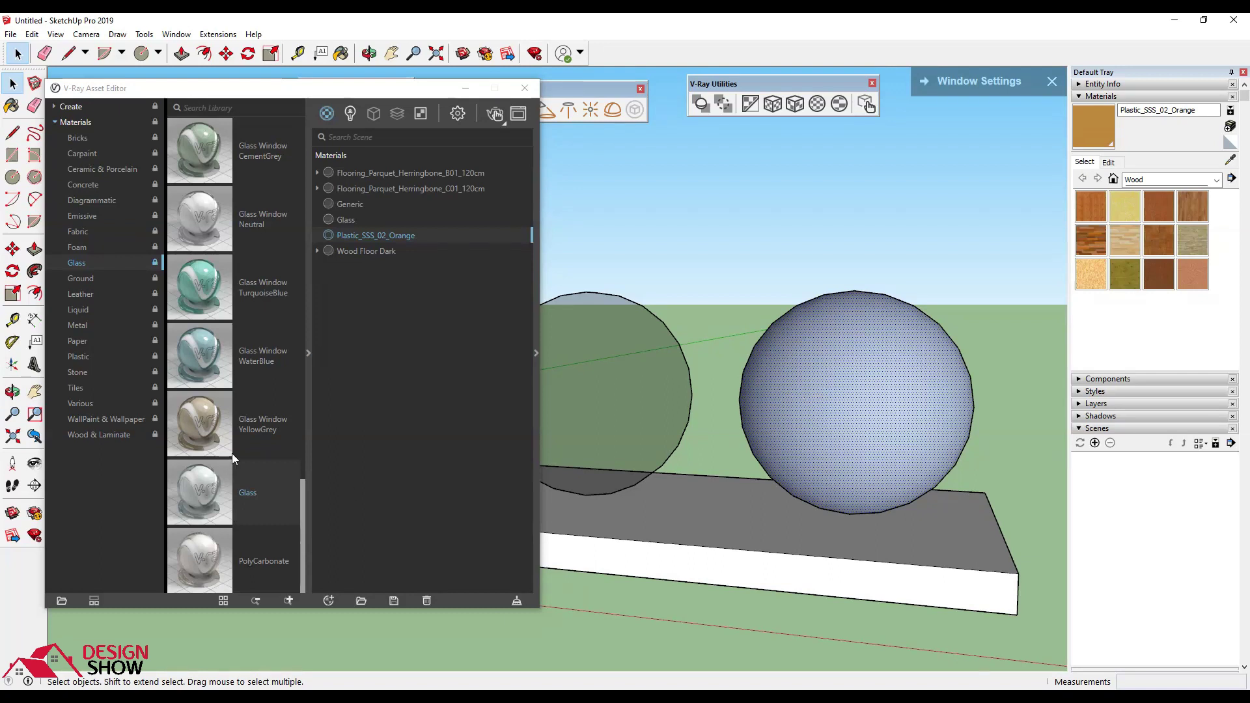
Step: Apply the Gold 24k material from the Metal library to the right sphere
{"action": "scroll", "coordinate": [236, 447], "scroll_direction": "up", "scroll_amount": 3}
{"action": "scroll", "coordinate": [244, 415], "scroll_direction": "up", "scroll_amount": 3}
{"action": "scroll", "coordinate": [246, 413], "scroll_direction": "up", "scroll_amount": 1}
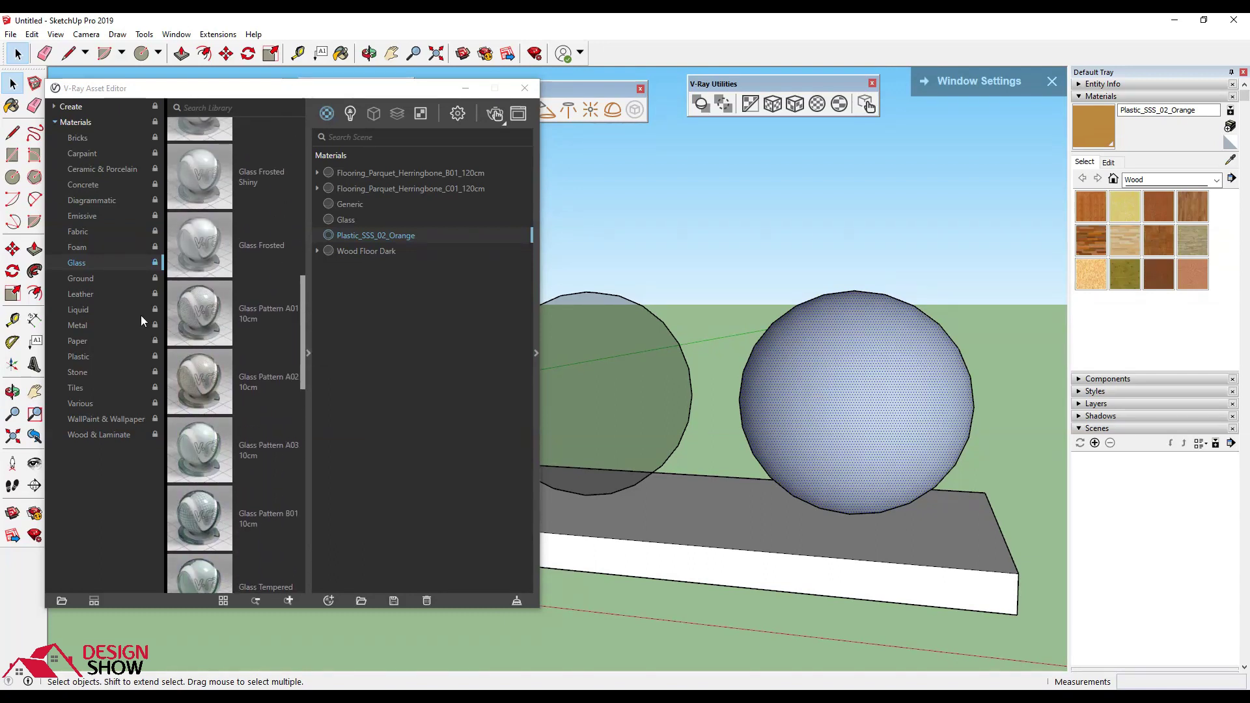
{"action": "left_click", "coordinate": [92, 326]}
{"action": "scroll", "coordinate": [185, 349], "scroll_direction": "down", "scroll_amount": 5}
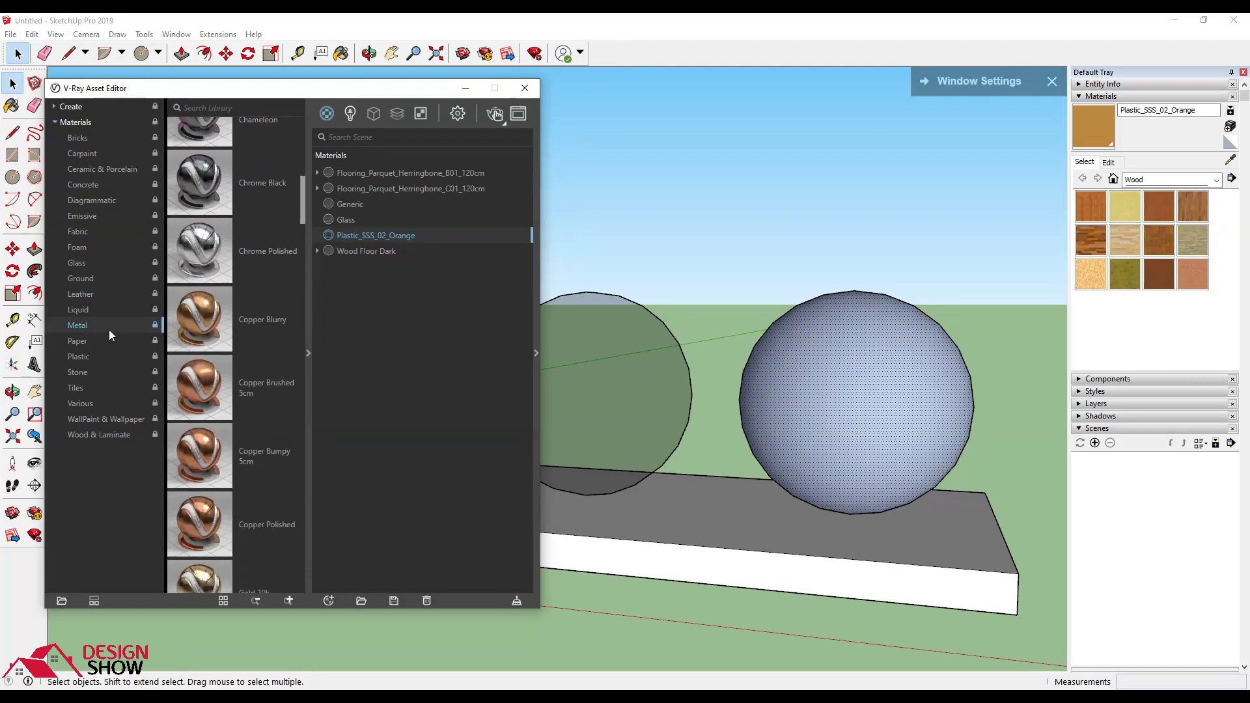
{"action": "scroll", "coordinate": [260, 378], "scroll_direction": "down", "scroll_amount": 5}
{"action": "scroll", "coordinate": [263, 380], "scroll_direction": "down", "scroll_amount": 2}
{"action": "scroll", "coordinate": [248, 397], "scroll_direction": "down", "scroll_amount": 1}
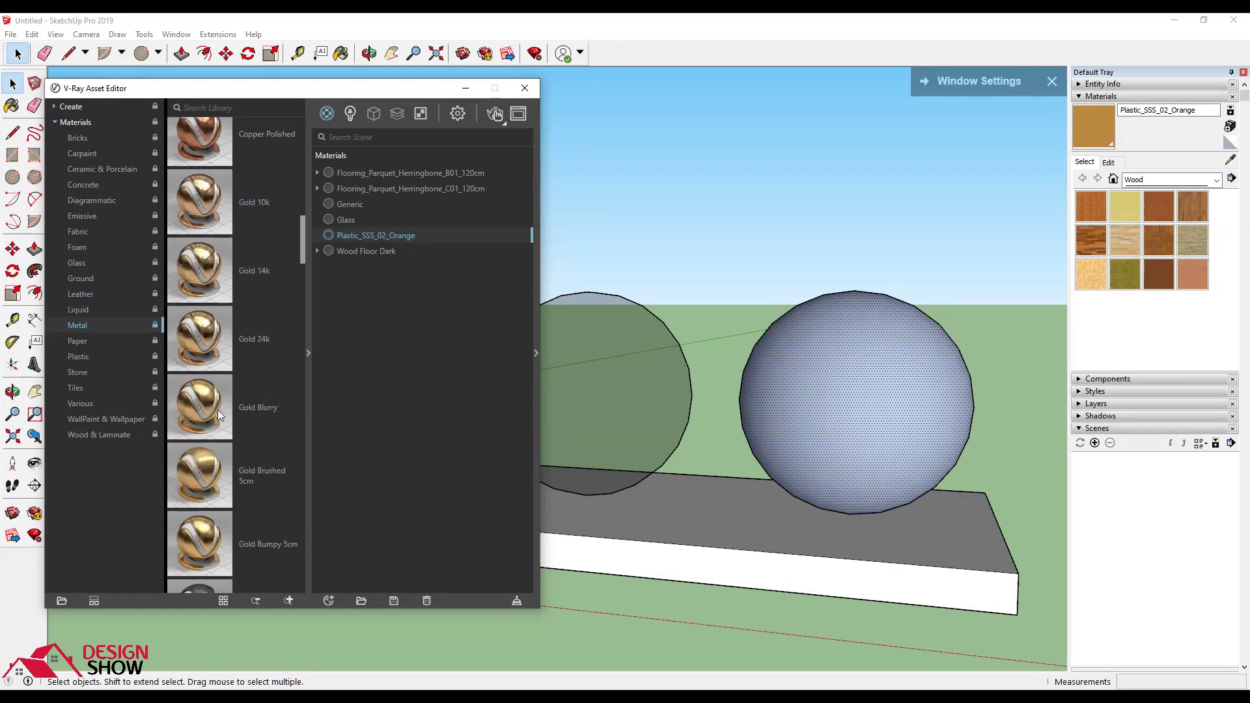
{"action": "right_click", "coordinate": [217, 351]}
{"action": "left_click", "coordinate": [256, 383]}
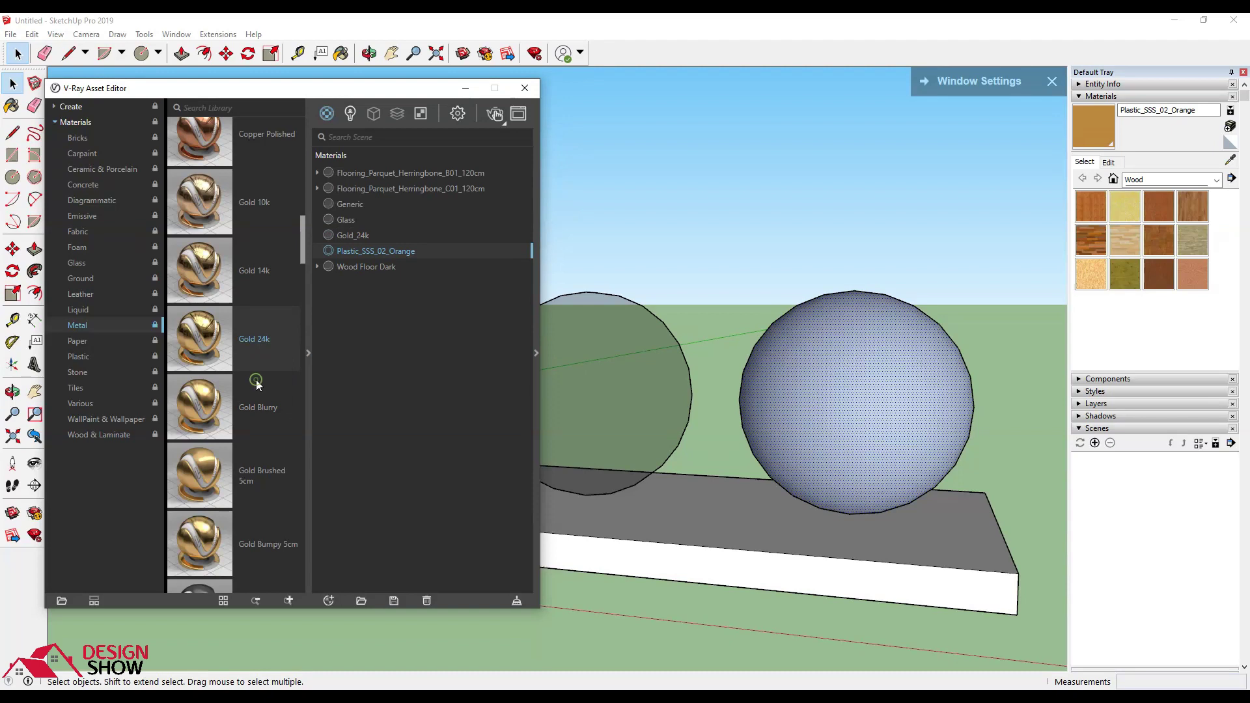
Step: Orbit to show the gold and glass spheres on the slab and hide the material library
{"action": "left_click_drag", "start_coordinate": [408, 93], "coordinate": [426, 95]}
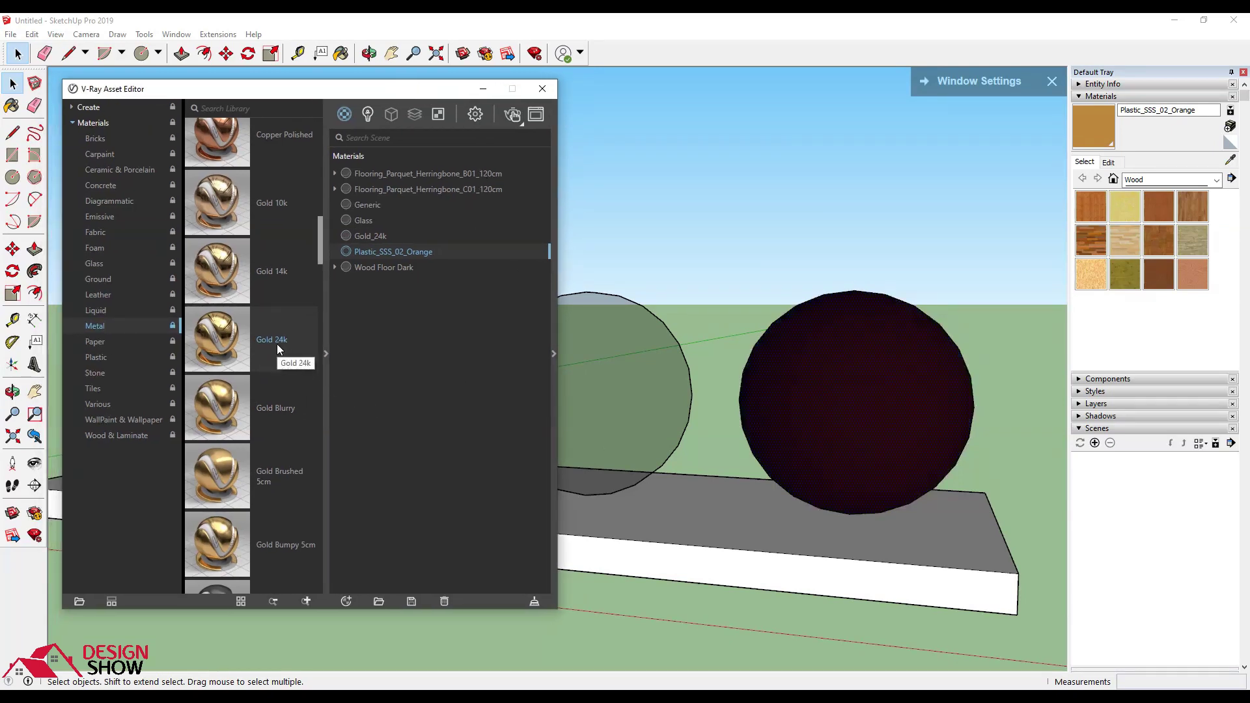
{"action": "middle_click_drag", "start_coordinate": [834, 414], "coordinate": [882, 310]}
{"action": "scroll", "coordinate": [713, 427], "scroll_direction": "down", "scroll_amount": 3}
{"action": "mouse_move", "coordinate": [720, 424]}
{"action": "middle_mouse_down"}
{"action": "mouse_move", "coordinate": [1011, 425]}
{"action": "mouse_move", "coordinate": [939, 413]}
{"action": "middle_mouse_up"}
{"action": "scroll", "coordinate": [910, 445], "scroll_direction": "up", "scroll_amount": 2}
{"action": "scroll", "coordinate": [893, 399], "scroll_direction": "up", "scroll_amount": 1}
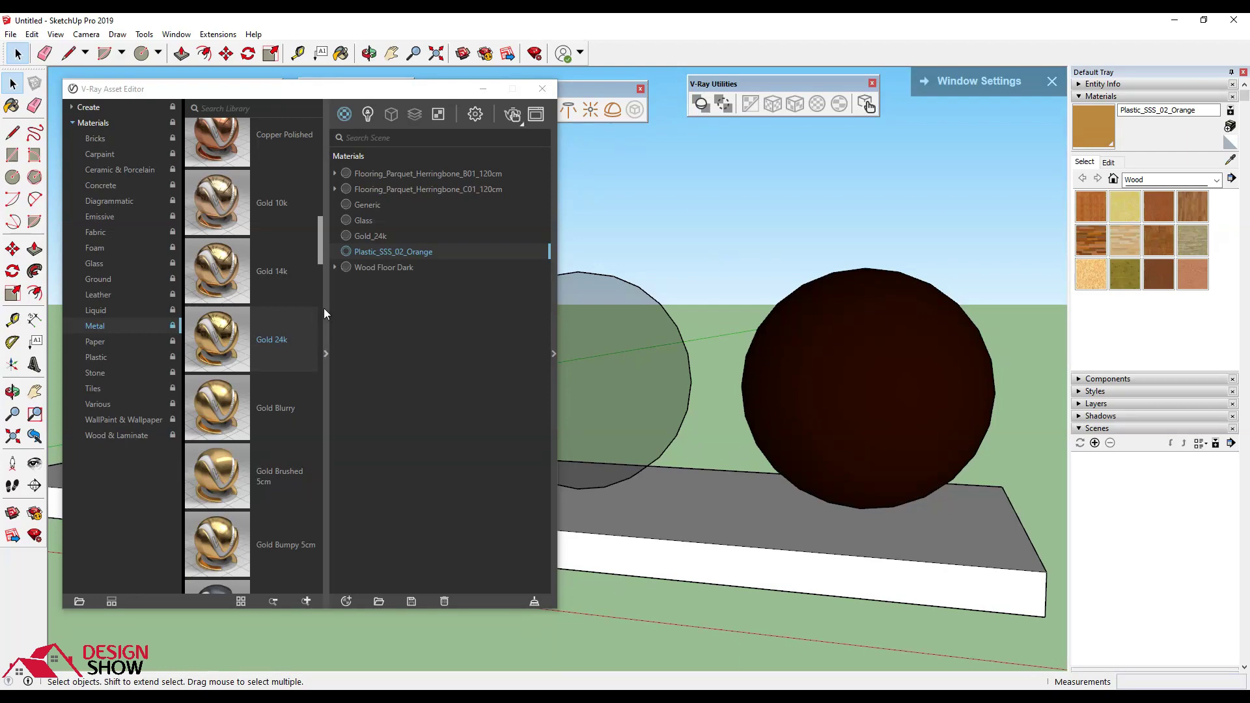
{"action": "left_click", "coordinate": [323, 307]}
Step: Start the interactive V-Ray render and orbit closer so all spheres, including gold, fill the view
{"action": "left_click", "coordinate": [520, 114]}
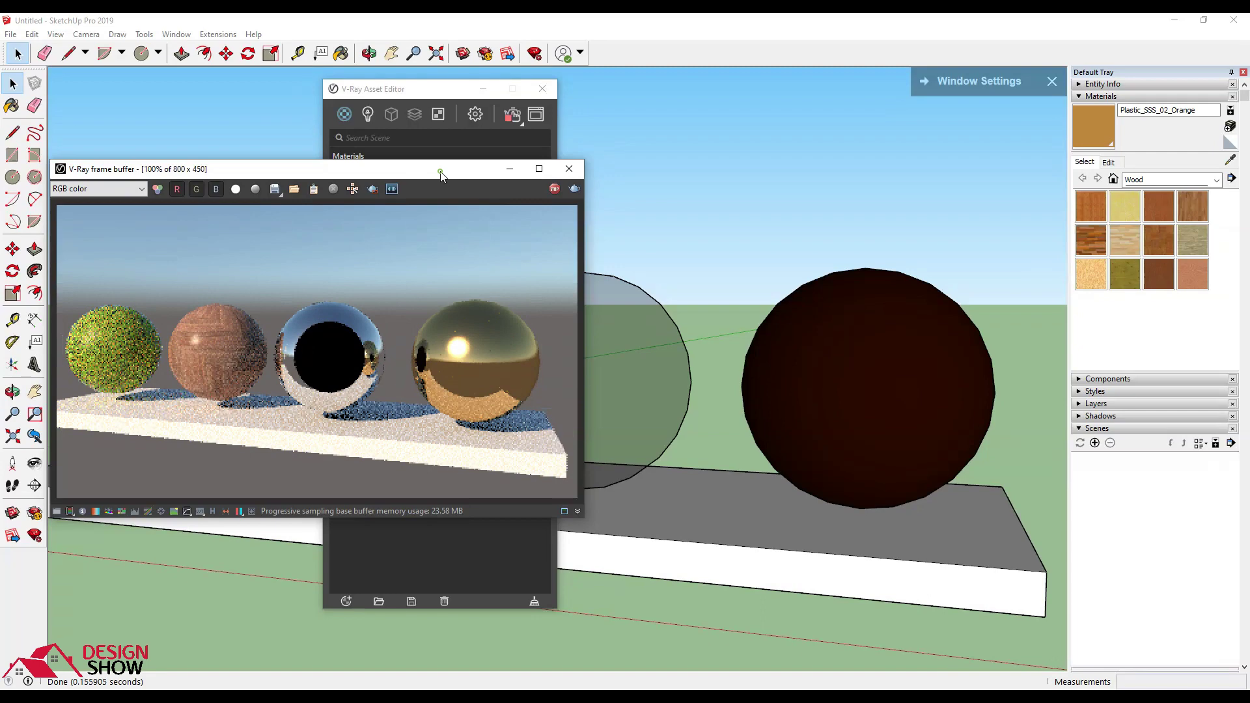
{"action": "left_click_drag", "start_coordinate": [438, 173], "coordinate": [474, 181]}
{"action": "left_click", "coordinate": [482, 90]}
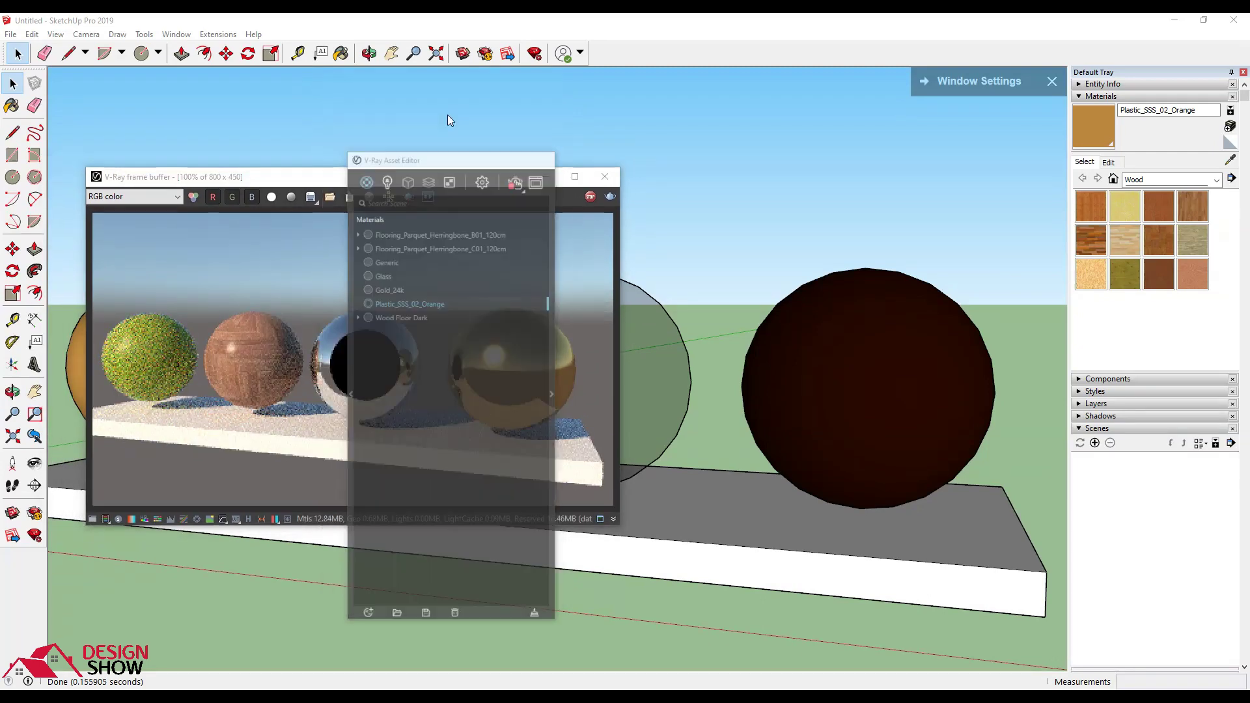
{"action": "left_click_drag", "start_coordinate": [440, 180], "coordinate": [406, 84]}
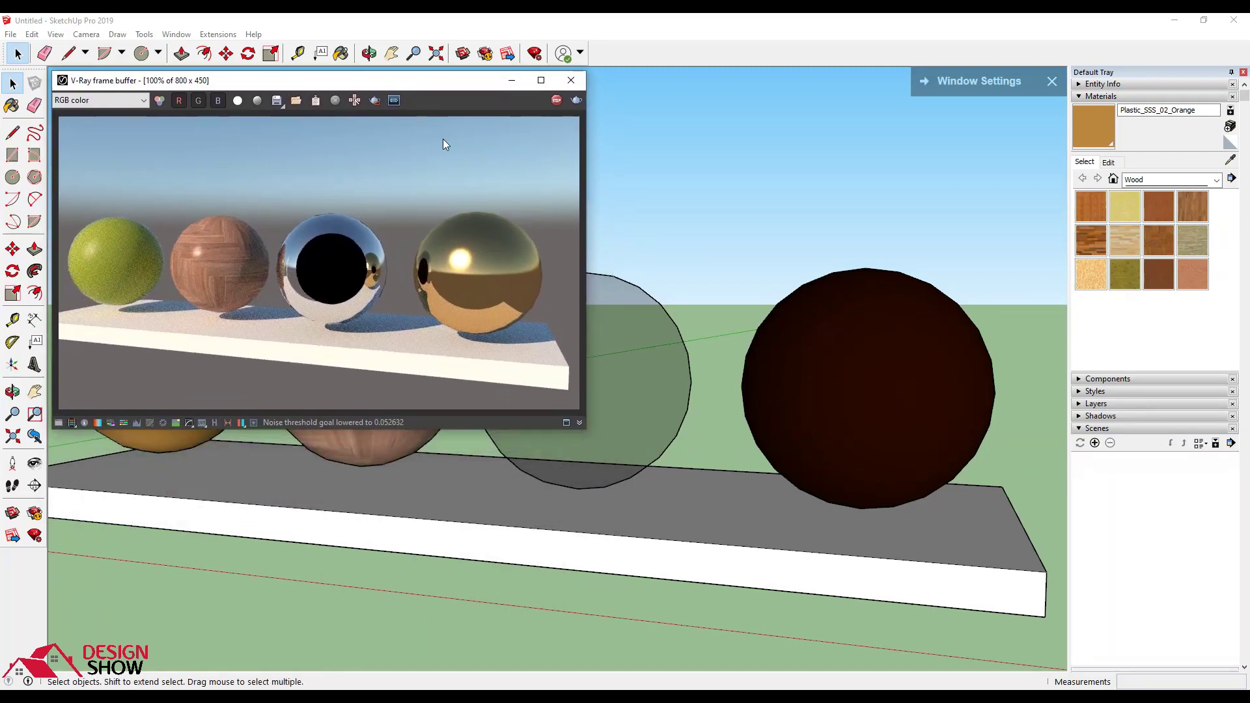
{"action": "middle_click_drag", "start_coordinate": [467, 463], "coordinate": [545, 513]}
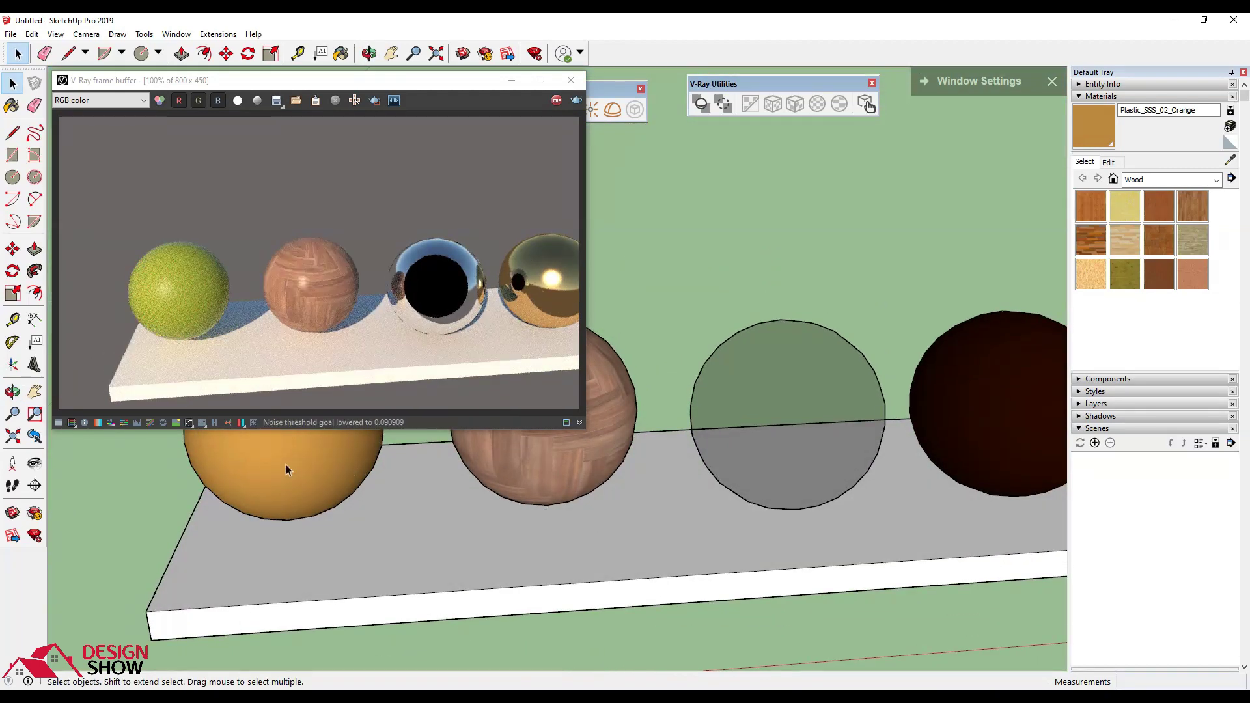
{"action": "mouse_move", "coordinate": [286, 464]}
{"action": "middle_mouse_down"}
{"action": "mouse_move", "coordinate": [303, 527]}
{"action": "mouse_move", "coordinate": [259, 492]}
{"action": "middle_mouse_up"}
{"action": "middle_click_drag", "start_coordinate": [740, 428], "coordinate": [460, 456]}
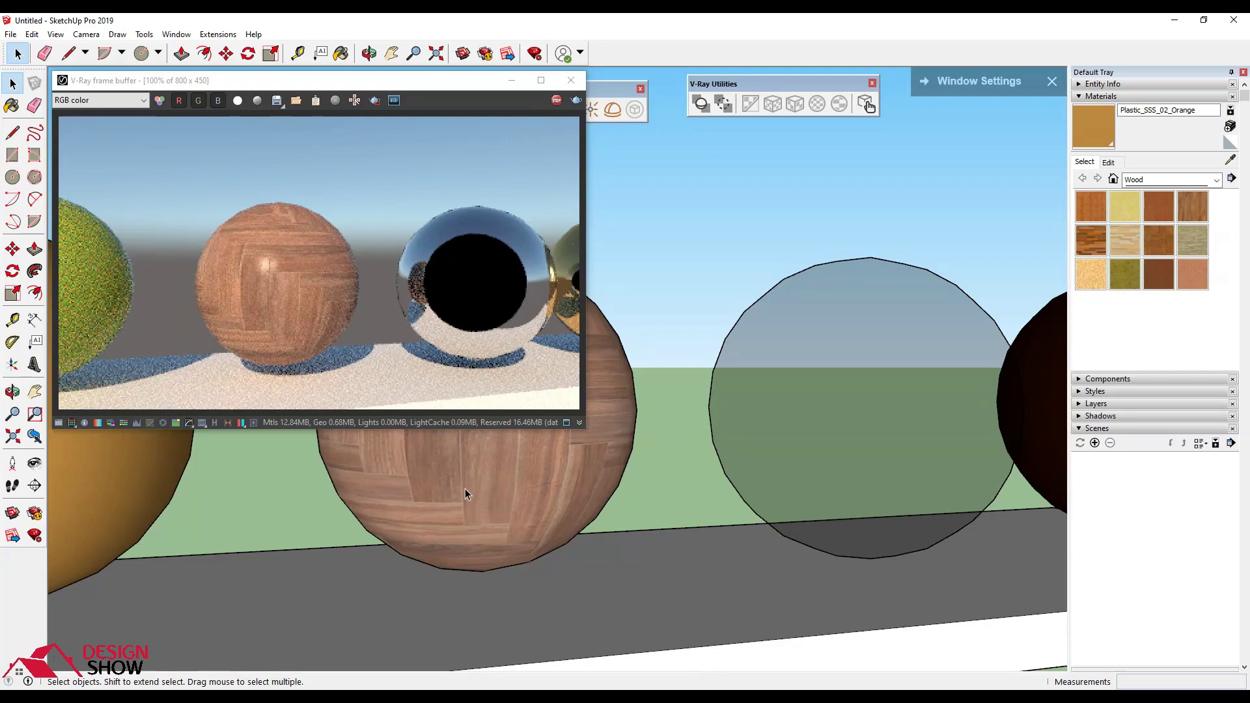
{"action": "middle_click_drag", "start_coordinate": [553, 483], "coordinate": [229, 494]}
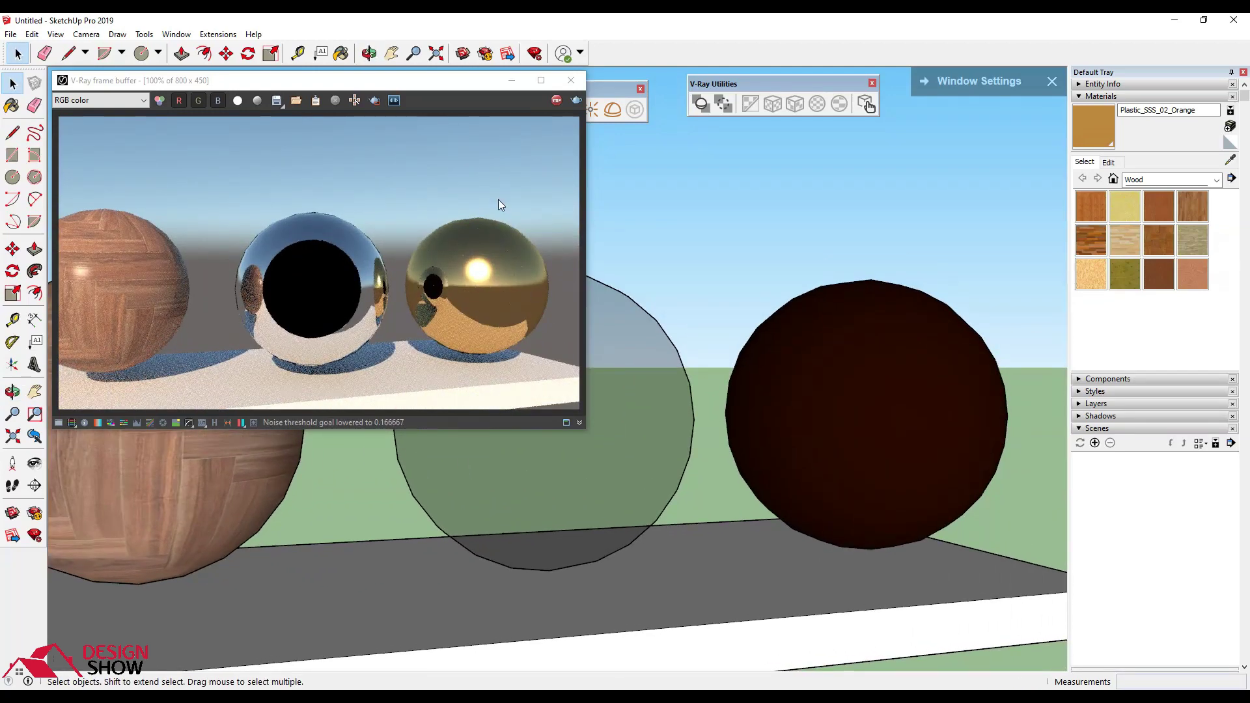
{"action": "left_click", "coordinate": [556, 102]}
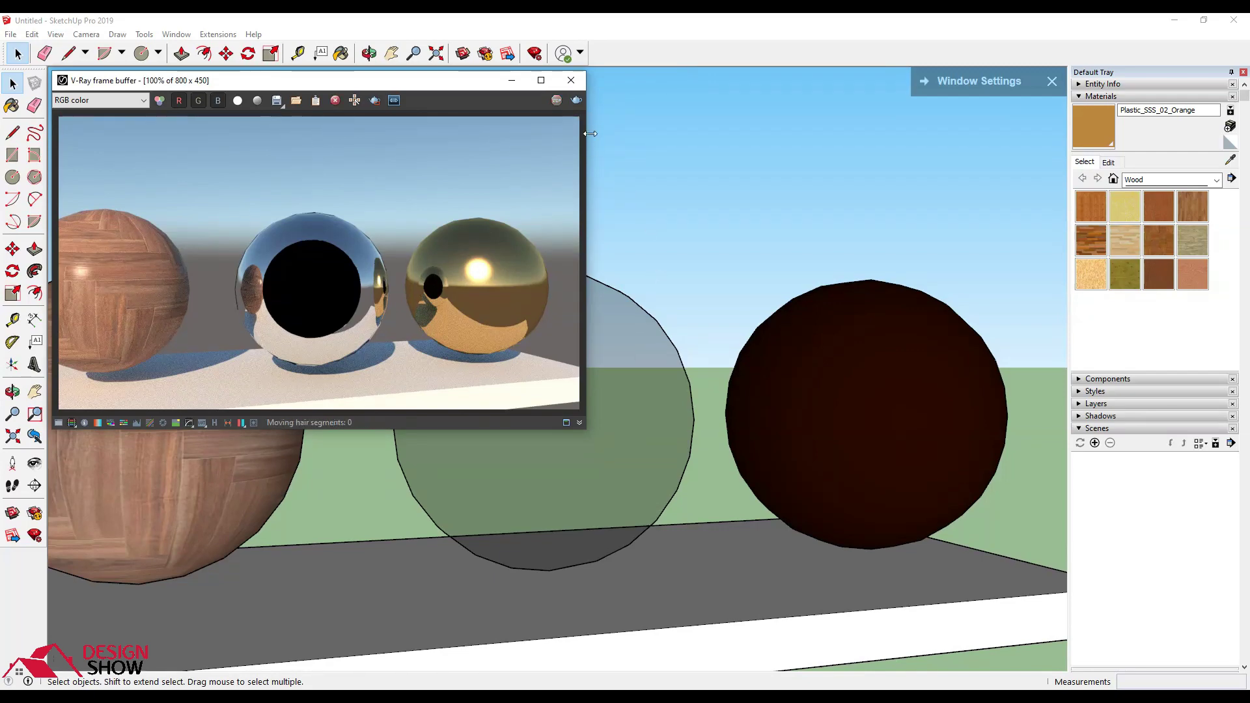
Step: Reverse the faces of the glass and gold spheres and restart the render
{"action": "left_click", "coordinate": [580, 463]}
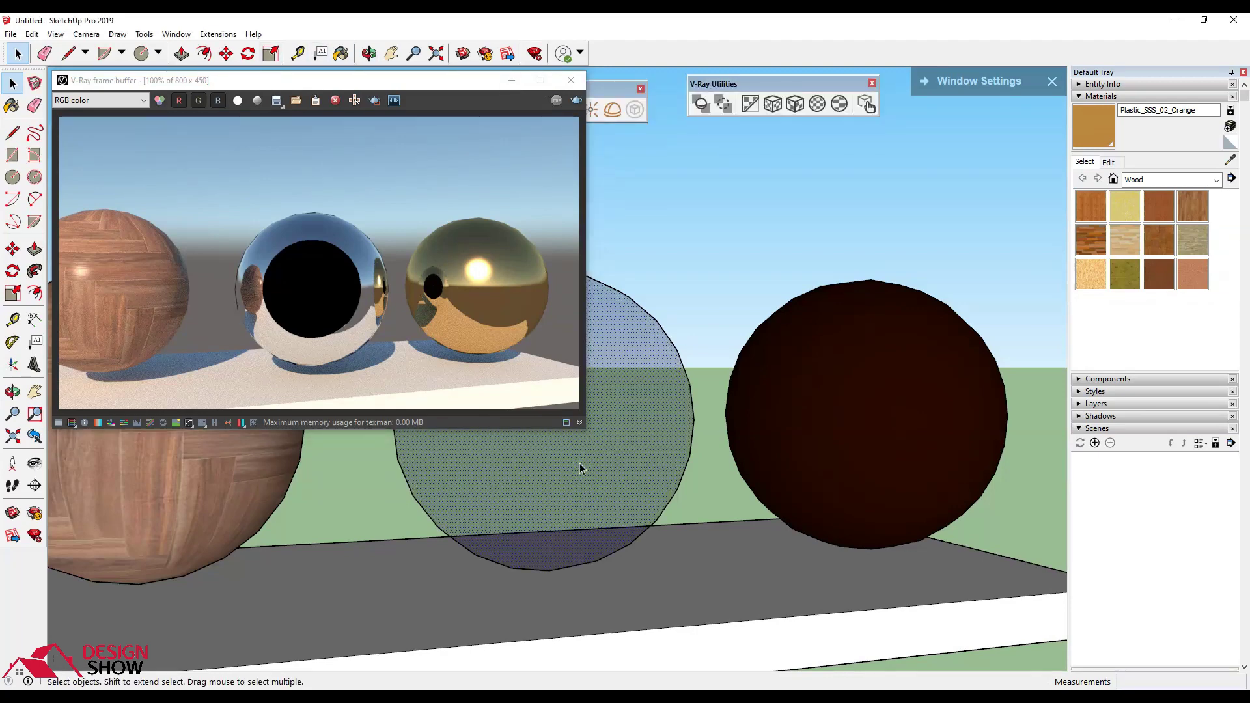
{"action": "right_click", "coordinate": [580, 463]}
{"action": "left_click", "coordinate": [649, 291]}
{"action": "left_click", "coordinate": [910, 365]}
{"action": "right_click", "coordinate": [911, 364]}
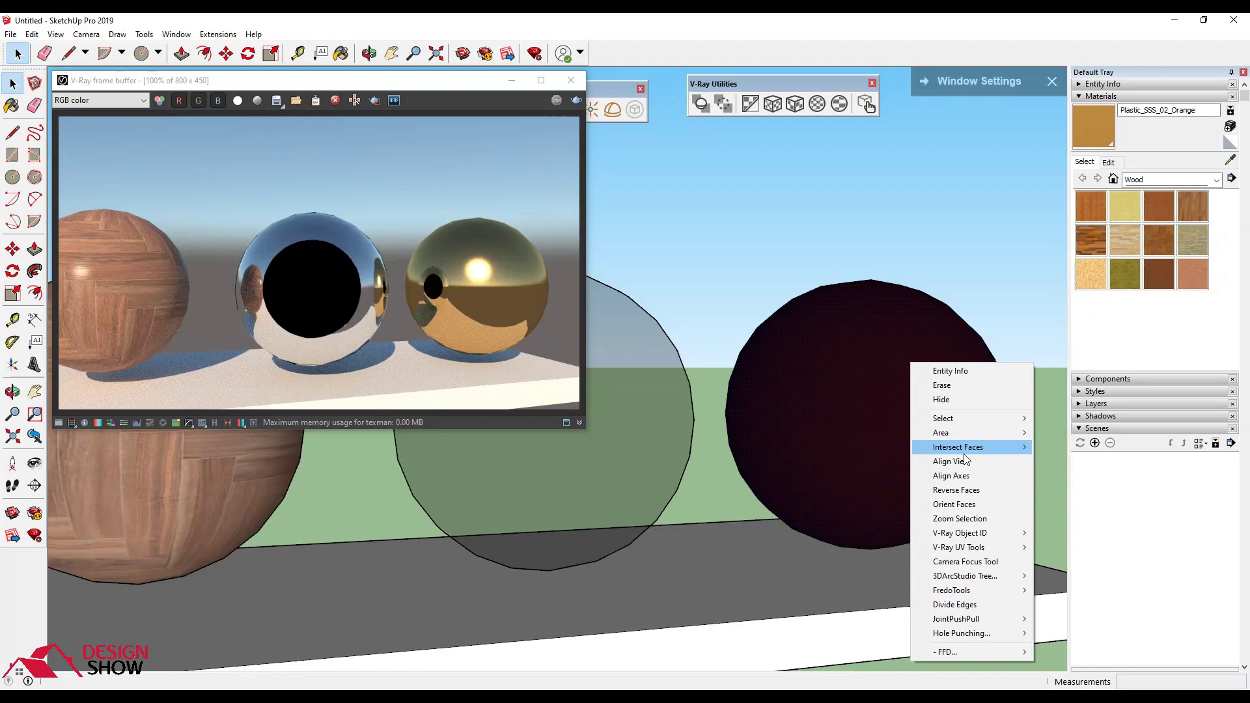
{"action": "left_click", "coordinate": [956, 490]}
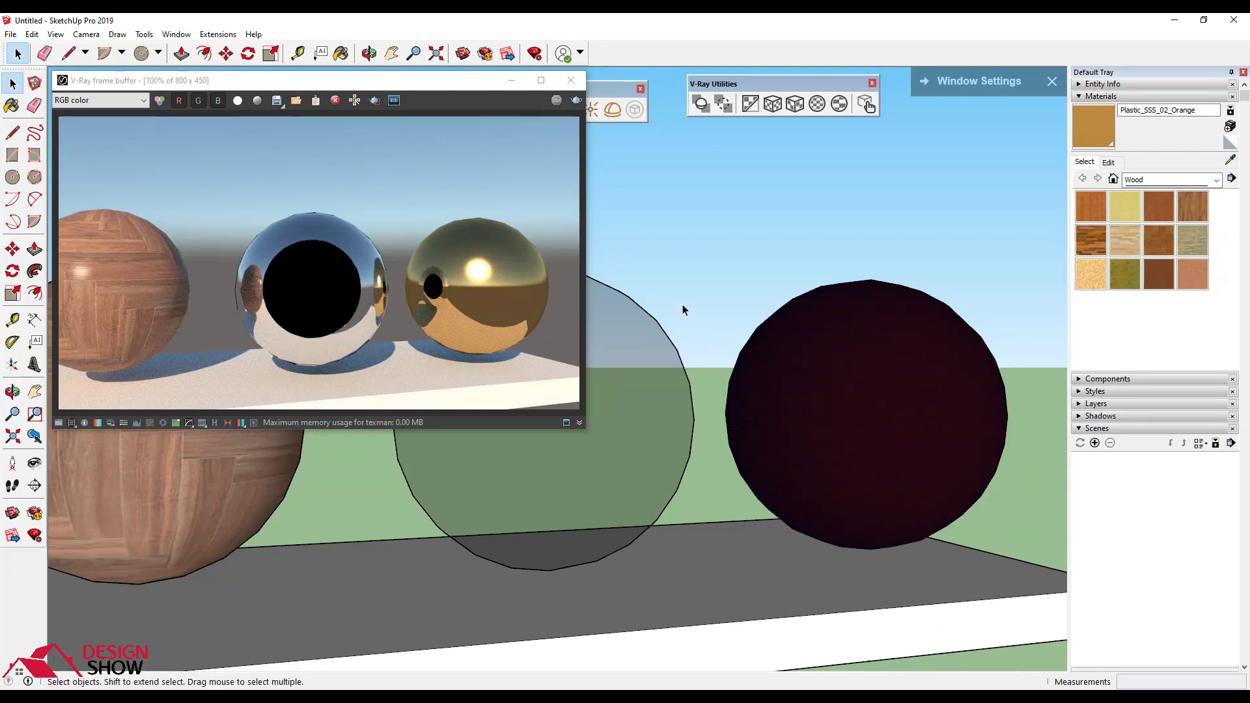
{"action": "left_click", "coordinate": [575, 101]}
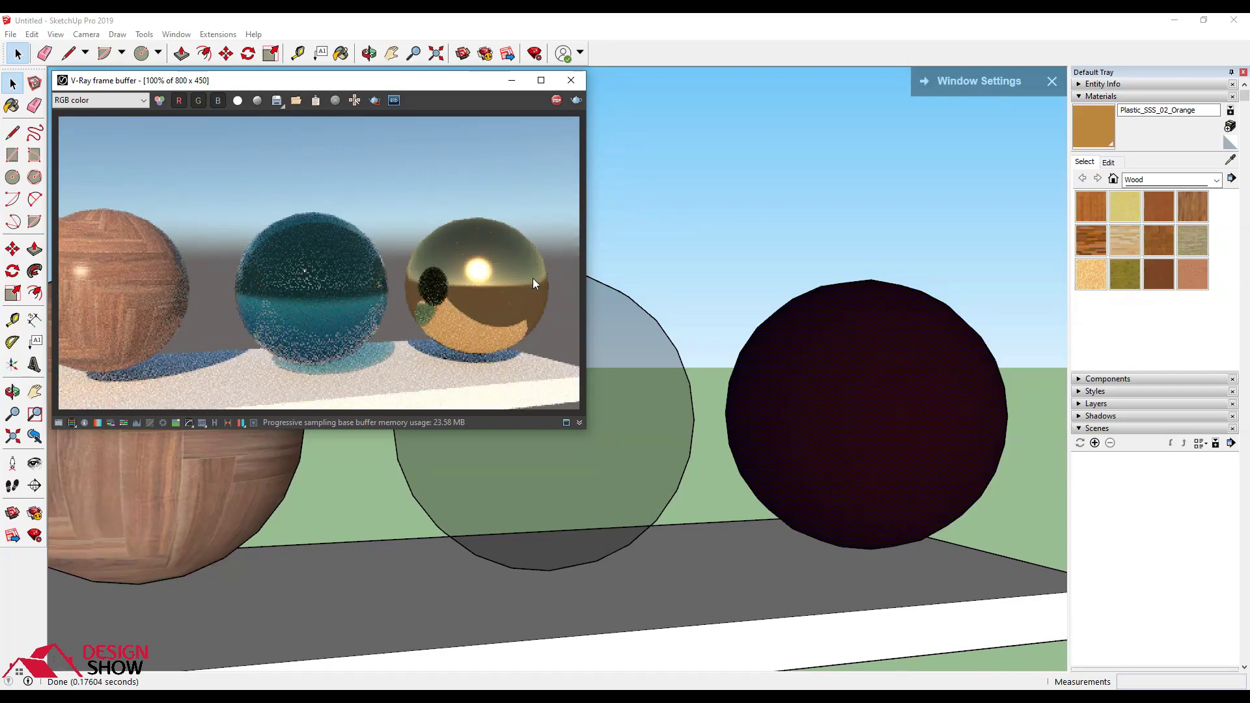
Step: Adjust zoom and orbit down to show the slab top, then move the frame buffer down-left
{"action": "left_click", "coordinate": [659, 417]}
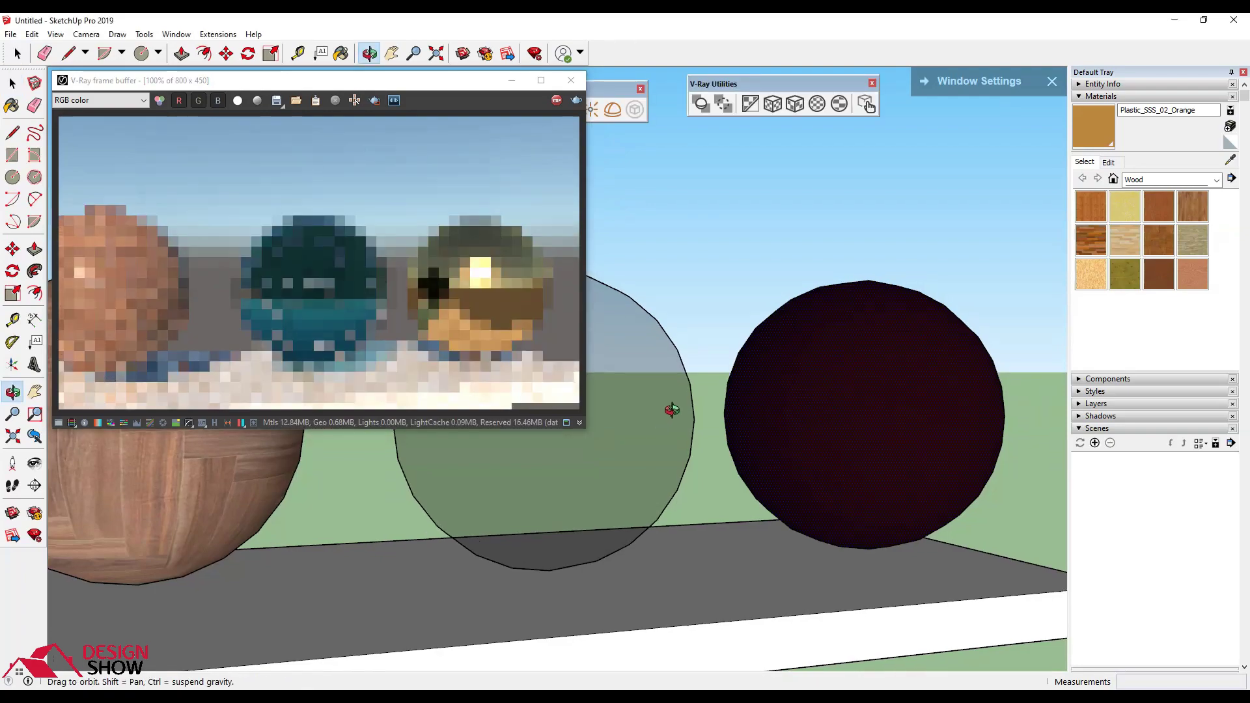
{"action": "scroll", "coordinate": [866, 477], "scroll_direction": "up", "scroll_amount": 2}
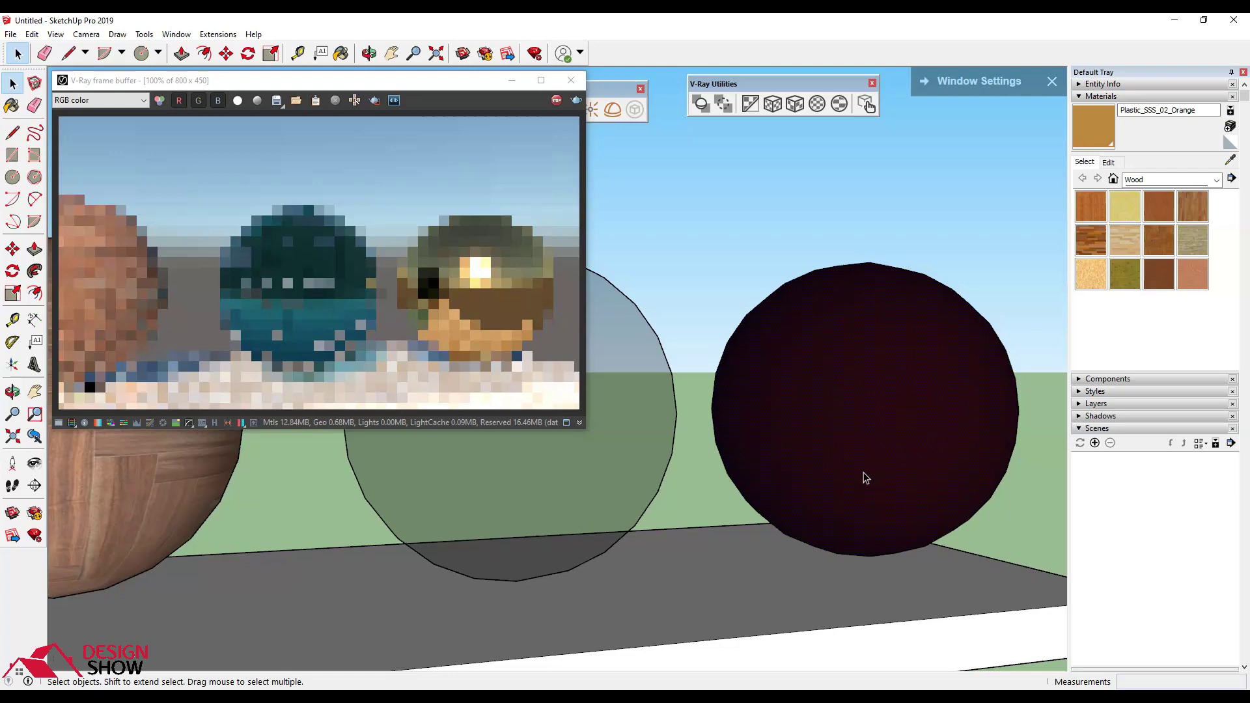
{"action": "scroll", "coordinate": [870, 477], "scroll_direction": "up", "scroll_amount": 2}
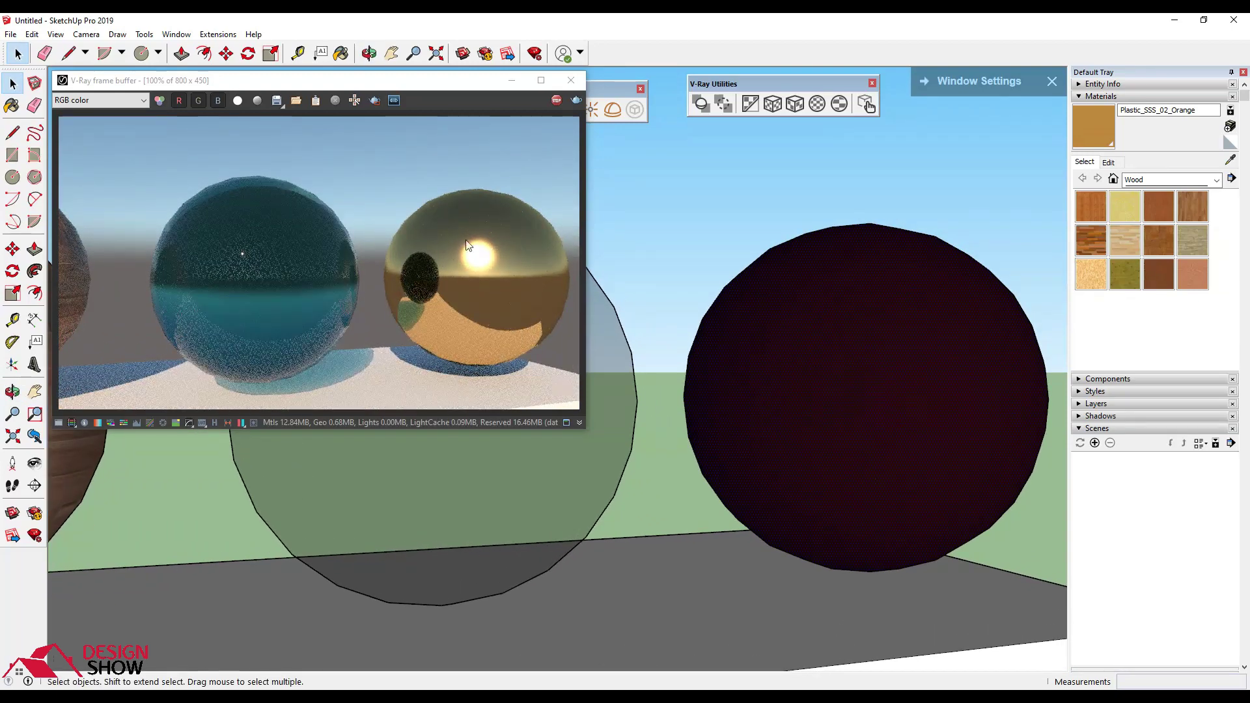
{"action": "scroll", "coordinate": [490, 262], "scroll_direction": "up", "scroll_amount": 1}
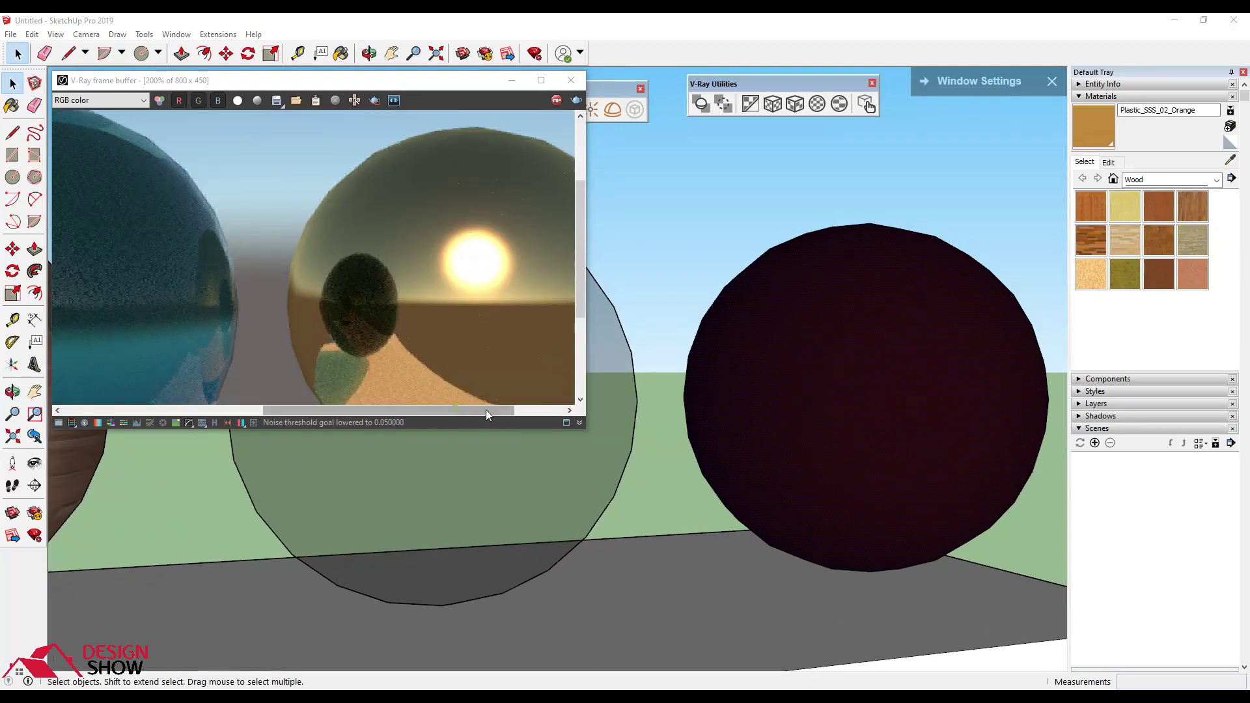
{"action": "left_click_drag", "start_coordinate": [449, 409], "coordinate": [522, 409]}
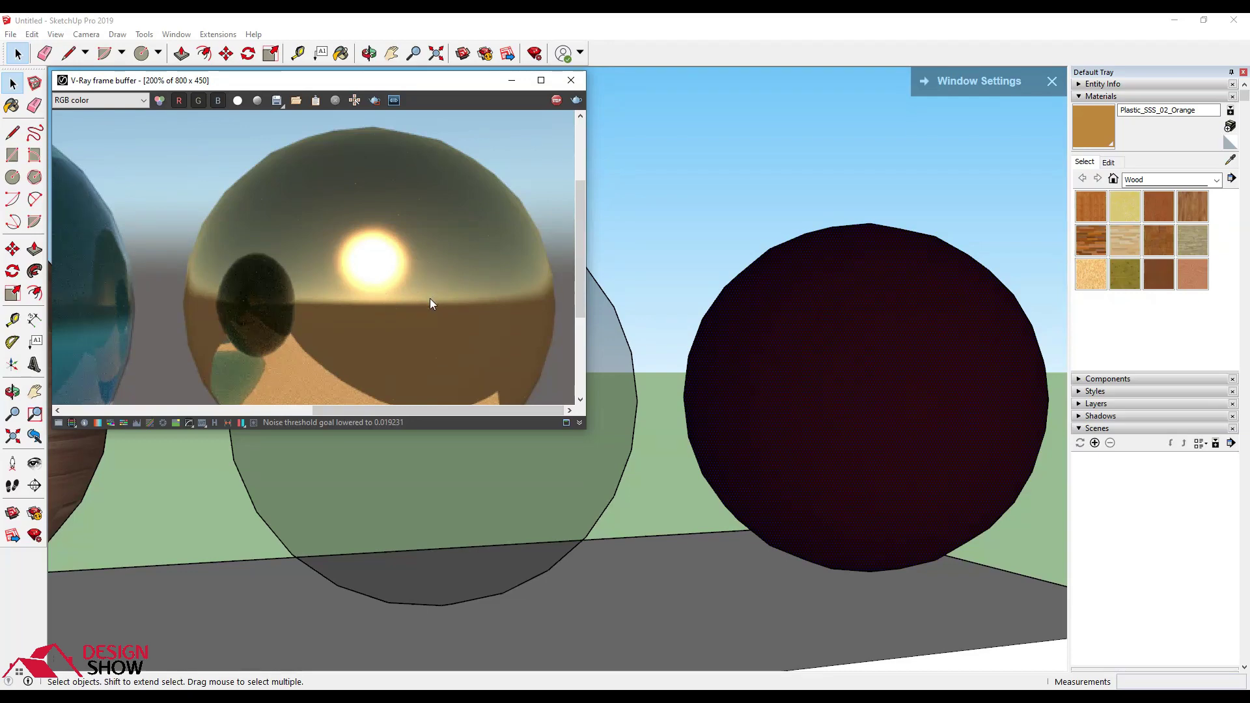
{"action": "scroll", "coordinate": [428, 298], "scroll_direction": "down", "scroll_amount": 1}
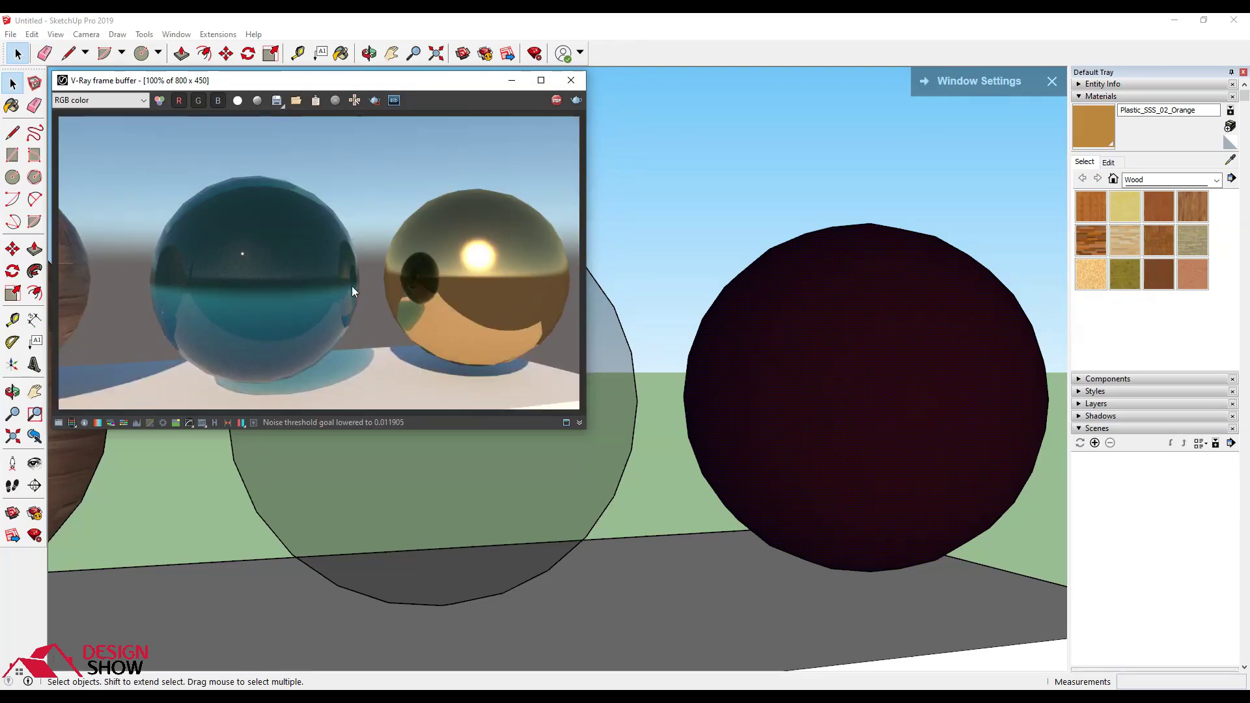
{"action": "scroll", "coordinate": [295, 287], "scroll_direction": "up", "scroll_amount": 1}
{"action": "scroll", "coordinate": [295, 287], "scroll_direction": "down", "scroll_amount": 1}
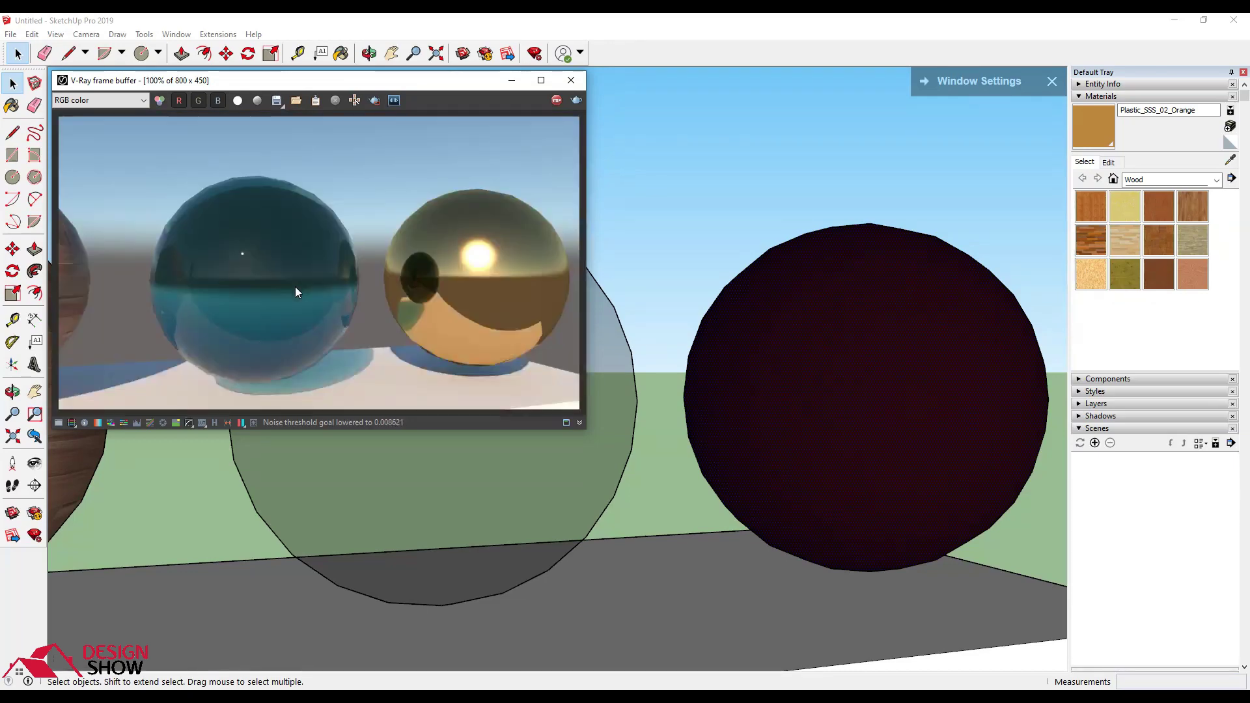
{"action": "scroll", "coordinate": [238, 299], "scroll_direction": "up", "scroll_amount": 1}
{"action": "scroll", "coordinate": [241, 303], "scroll_direction": "down", "scroll_amount": 1}
{"action": "scroll", "coordinate": [174, 249], "scroll_direction": "up", "scroll_amount": 1}
{"action": "scroll", "coordinate": [174, 248], "scroll_direction": "down", "scroll_amount": 1}
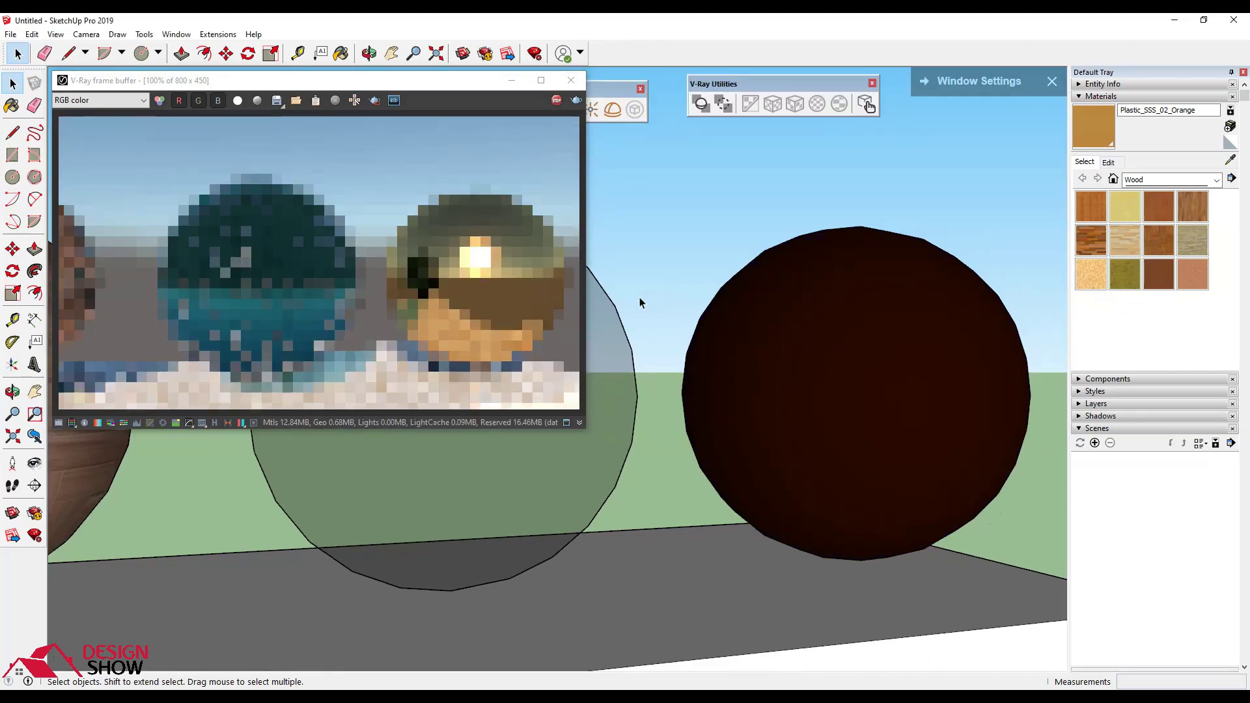
{"action": "scroll", "coordinate": [639, 297], "scroll_direction": "down", "scroll_amount": 3}
{"action": "scroll", "coordinate": [639, 297], "scroll_direction": "down", "scroll_amount": 3}
{"action": "middle_click_drag", "start_coordinate": [636, 296], "coordinate": [634, 371]}
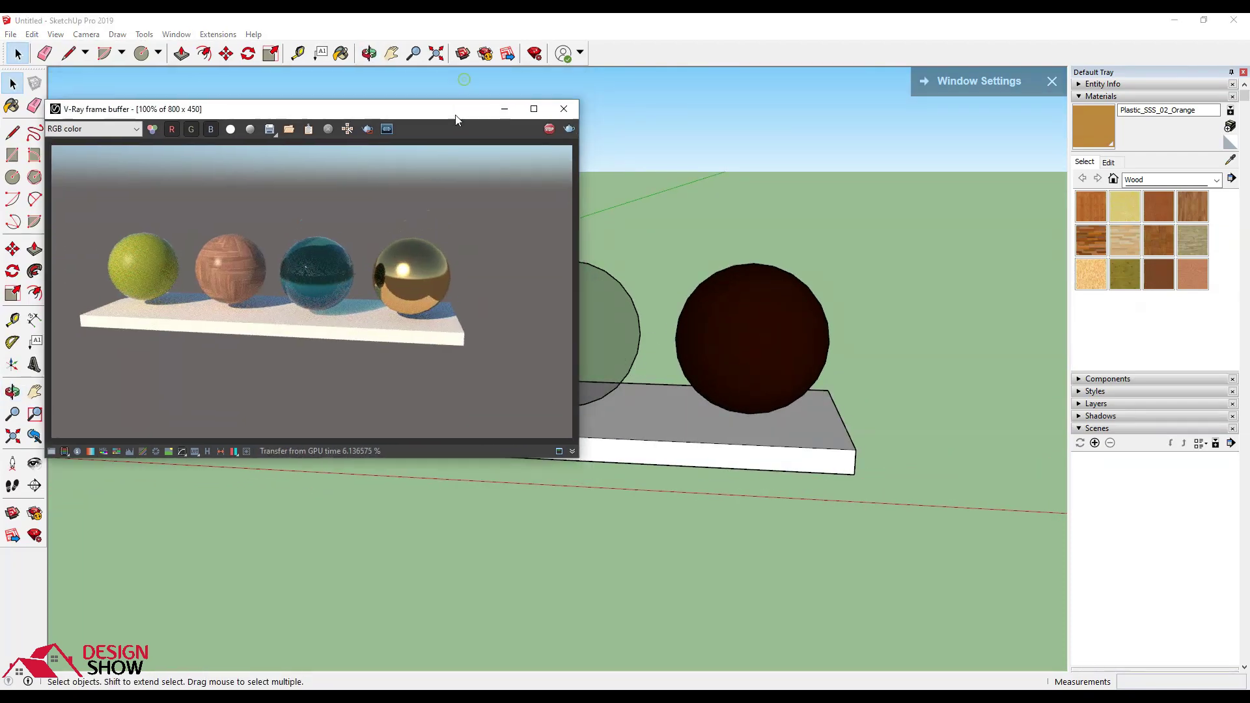
{"action": "left_click_drag", "start_coordinate": [465, 84], "coordinate": [449, 150]}
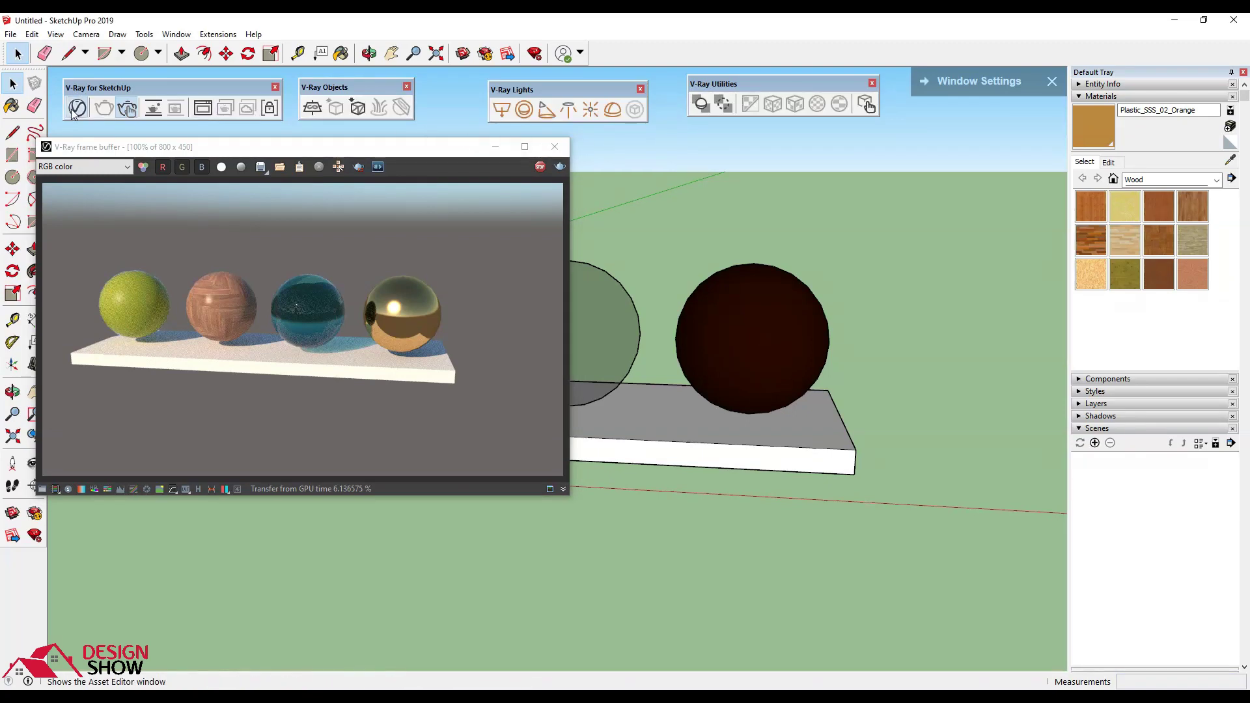
Step: Open the V-Ray Asset Editor, expand its library and show the Bricks materials
{"action": "left_click", "coordinate": [76, 107]}
{"action": "left_click_drag", "start_coordinate": [356, 84], "coordinate": [821, 123]}
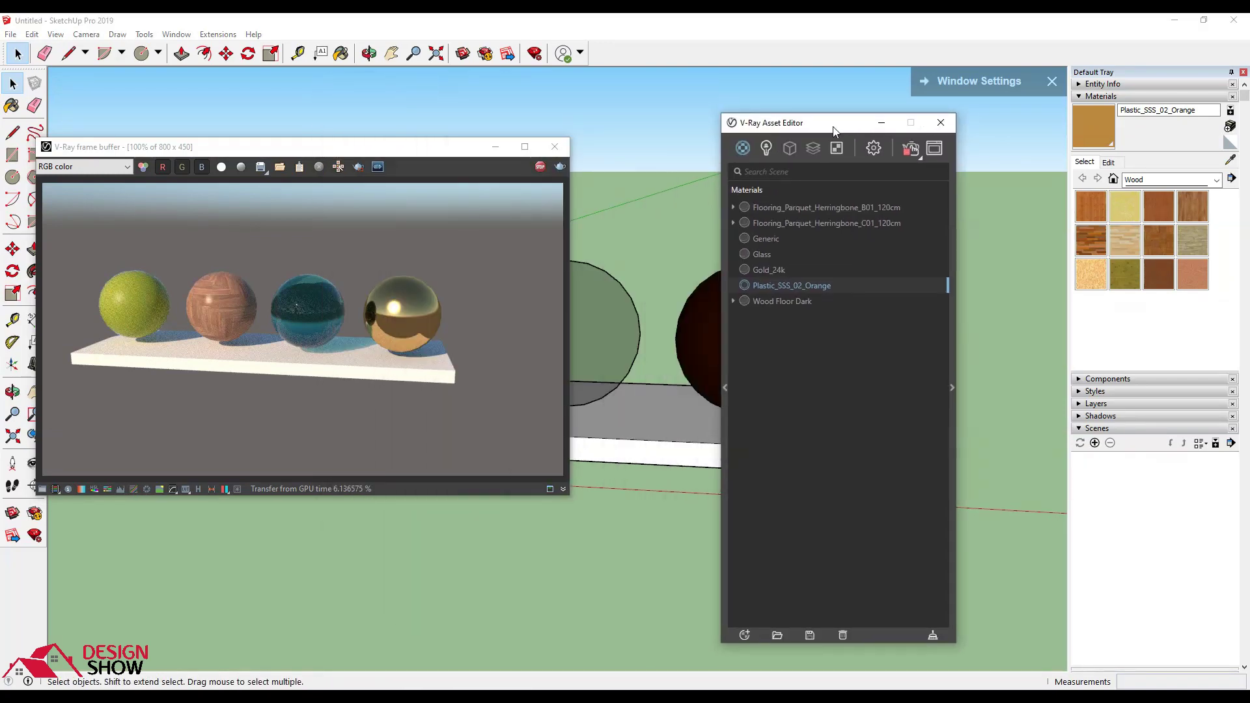
{"action": "left_click", "coordinate": [724, 356]}
{"action": "left_click_drag", "start_coordinate": [733, 123], "coordinate": [916, 106]}
{"action": "scroll", "coordinate": [807, 365], "scroll_direction": "down", "scroll_amount": 2}
{"action": "scroll", "coordinate": [804, 364], "scroll_direction": "down", "scroll_amount": 5}
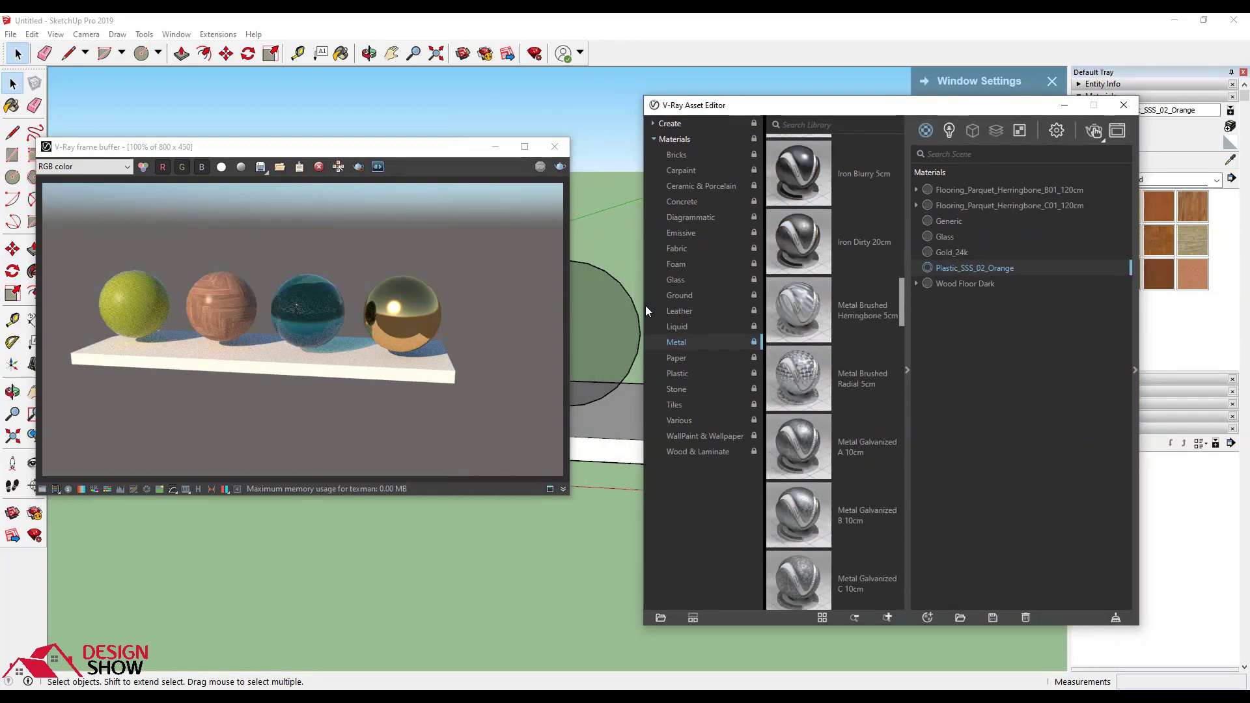
{"action": "left_click", "coordinate": [688, 159]}
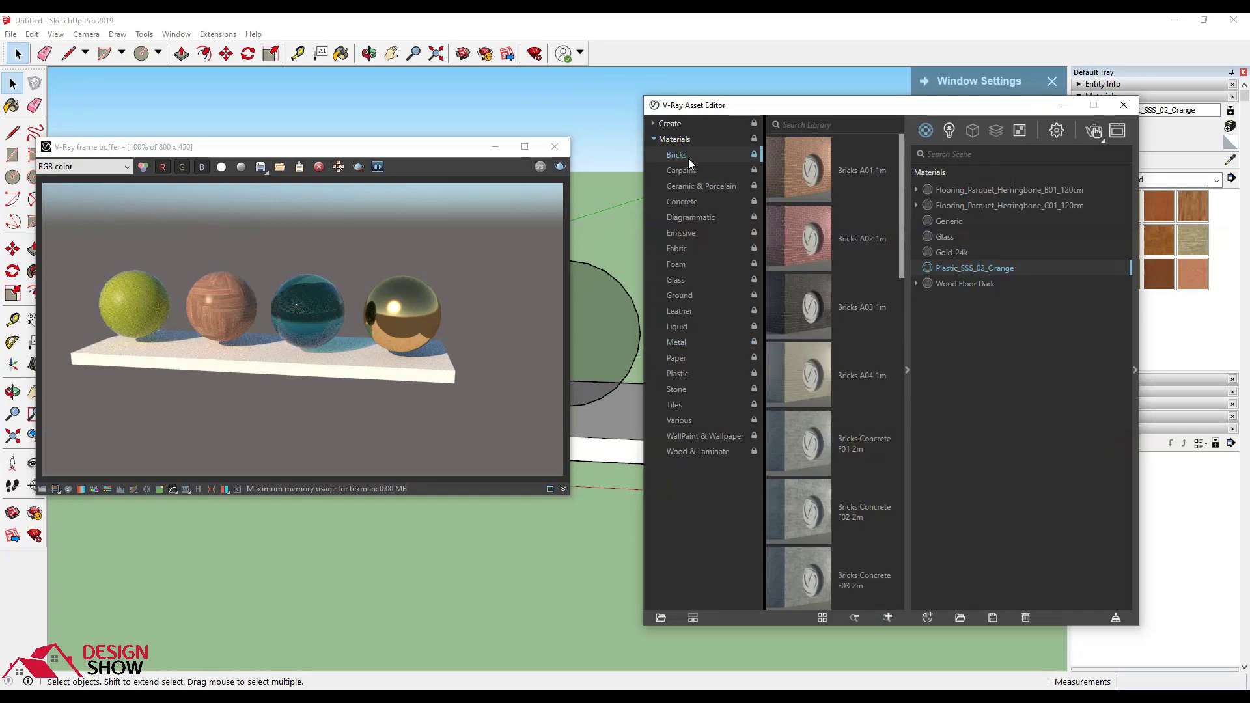
{"action": "scroll", "coordinate": [819, 252], "scroll_direction": "down", "scroll_amount": 4}
{"action": "scroll", "coordinate": [819, 252], "scroll_direction": "down", "scroll_amount": 4}
{"action": "scroll", "coordinate": [819, 252], "scroll_direction": "down", "scroll_amount": 4}
Step: Choose Brick Antique 01 from Brick, Cladding and Siding and open its edit settings
{"action": "left_click_drag", "start_coordinate": [920, 111], "coordinate": [808, 98]}
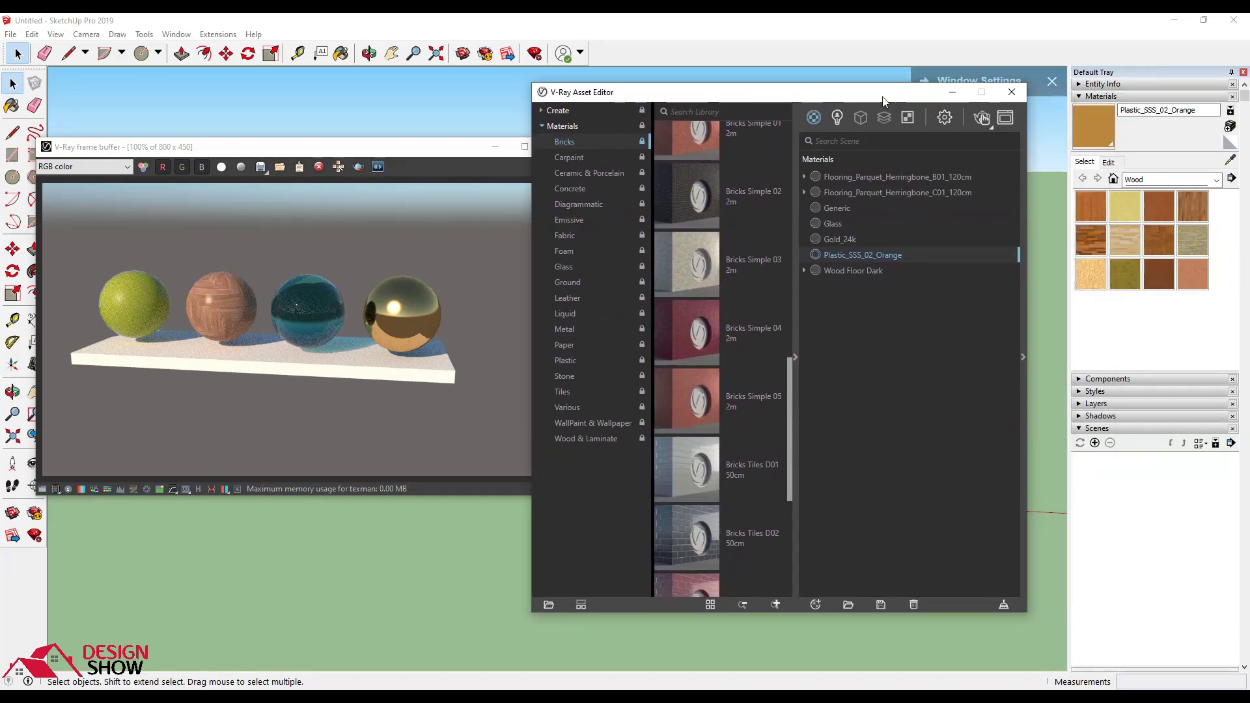
{"action": "left_click", "coordinate": [1166, 180]}
{"action": "left_click", "coordinate": [1165, 205]}
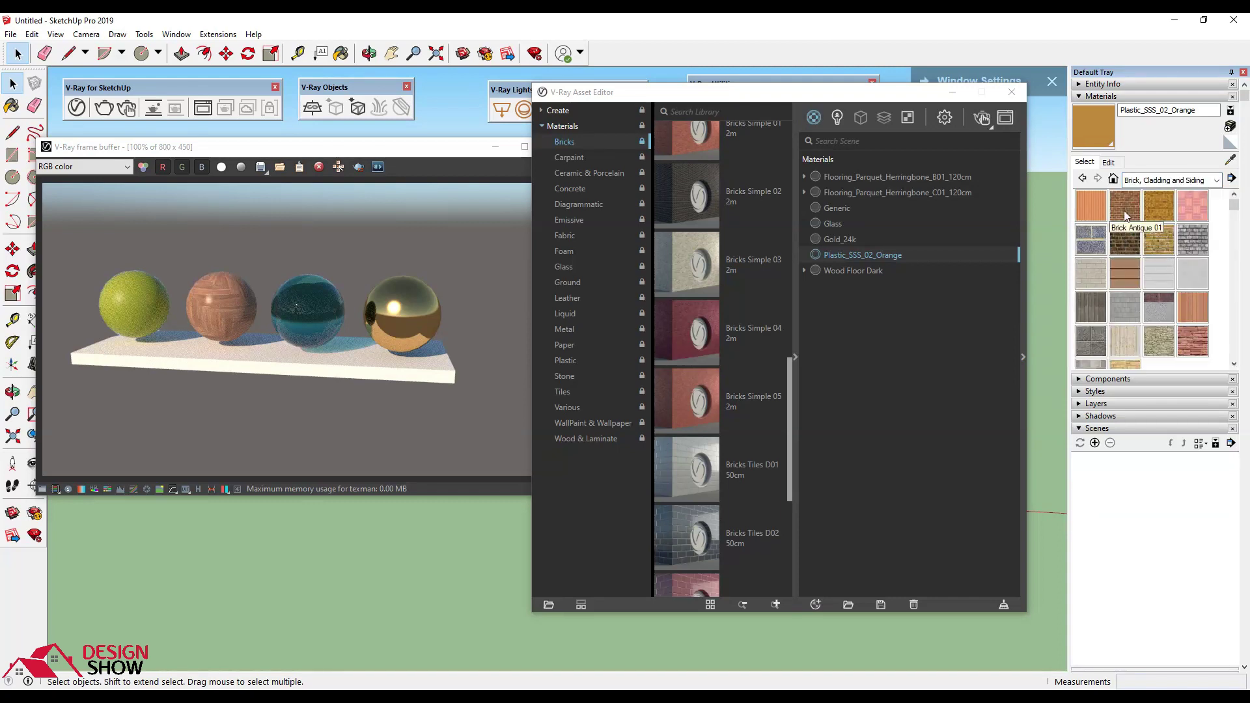
{"action": "left_click", "coordinate": [1126, 217]}
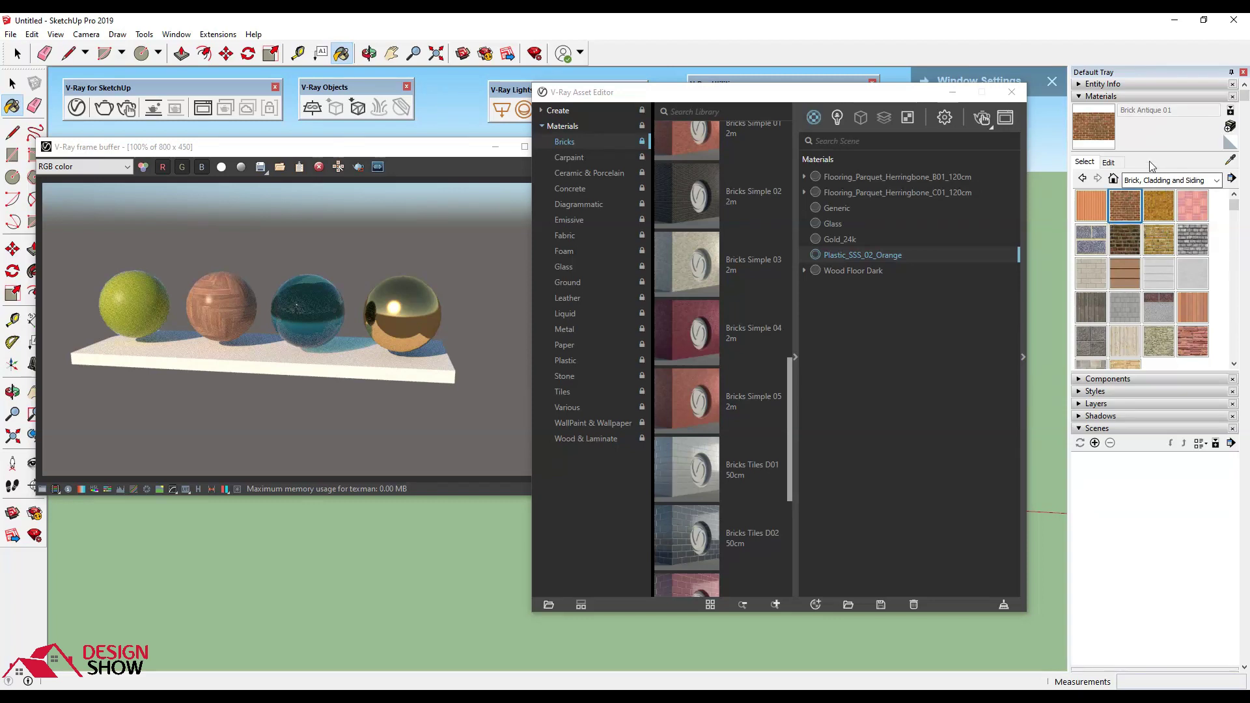
{"action": "left_click", "coordinate": [1116, 162]}
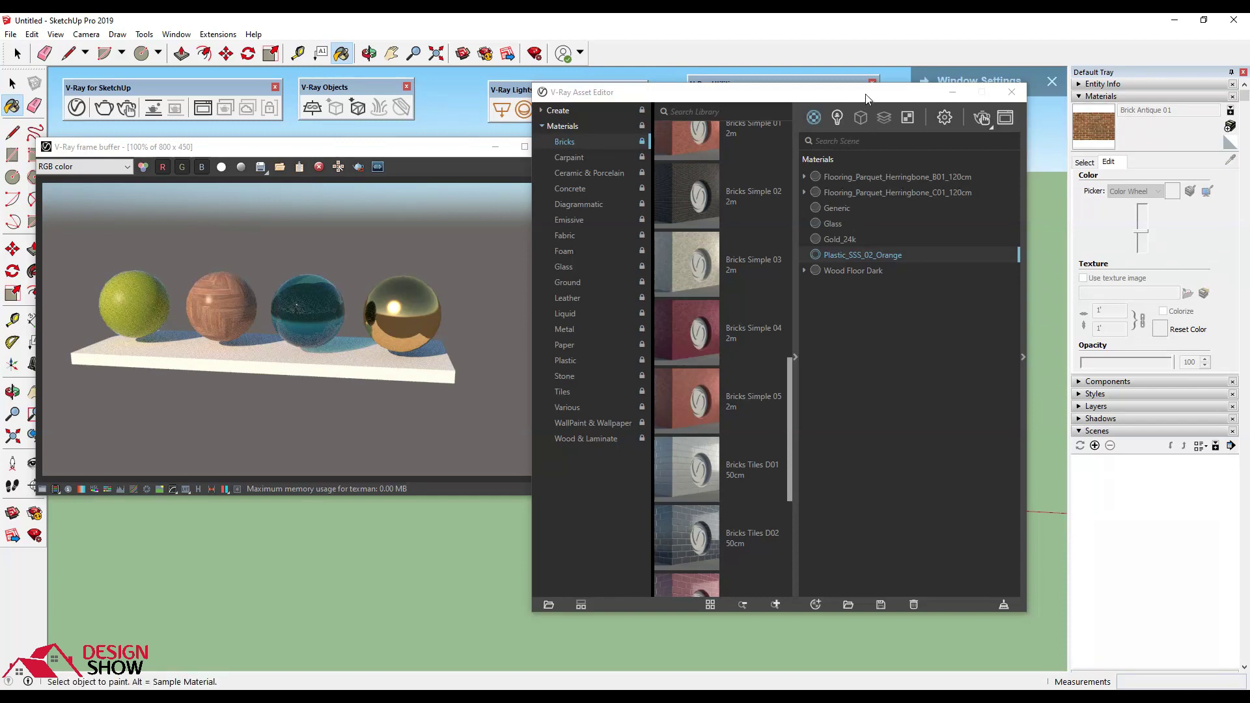
Step: Open the herringbone B01 parquet's diffuse bitmap and view Flooring_Laminate_D_Wide_Diff.jpg in Windows Photos
{"action": "left_click_drag", "start_coordinate": [735, 100], "coordinate": [643, 100]}
{"action": "left_click", "coordinate": [814, 177]}
{"action": "left_click", "coordinate": [935, 266]}
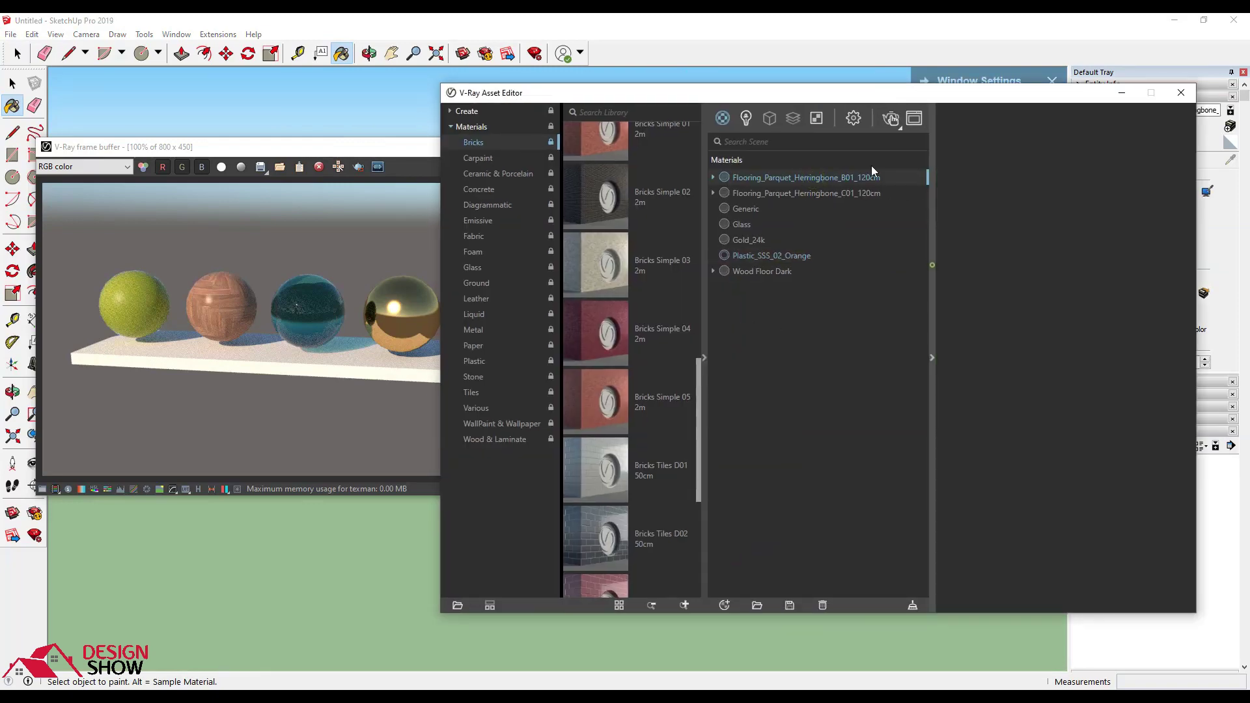
{"action": "left_click_drag", "start_coordinate": [820, 98], "coordinate": [554, 64]}
{"action": "left_click", "coordinate": [902, 305]}
{"action": "left_click", "coordinate": [920, 285]}
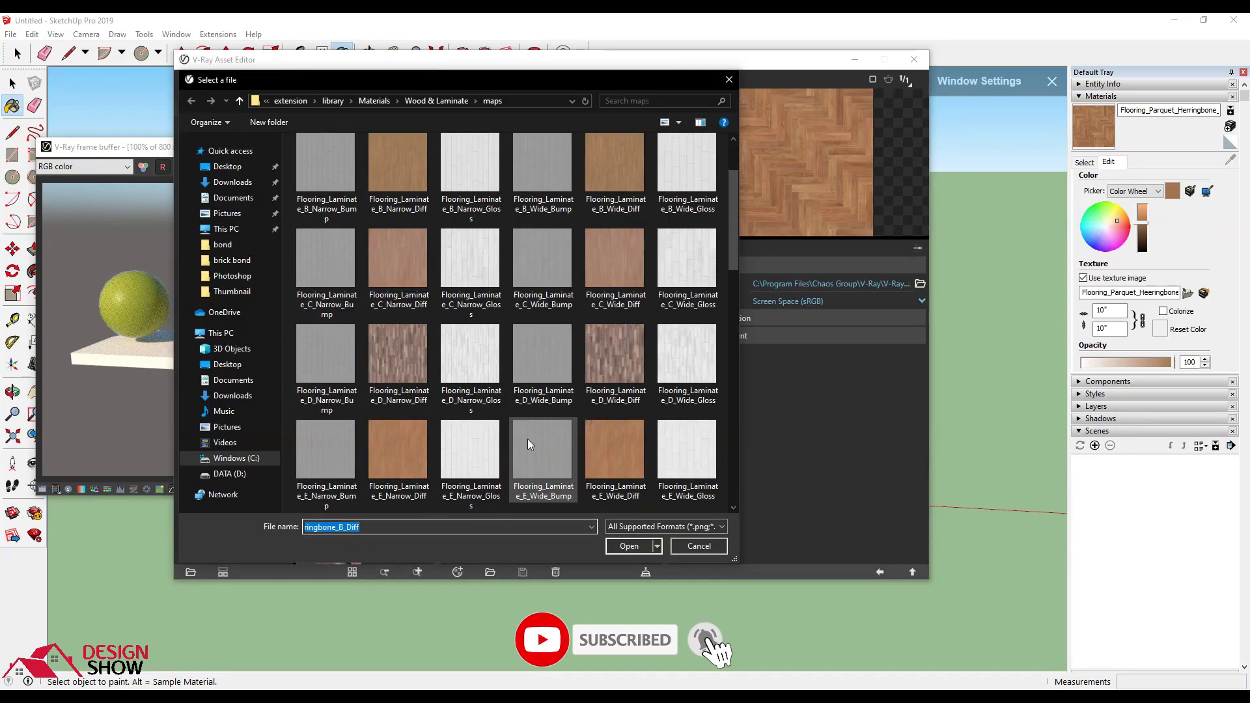
{"action": "right_click", "coordinate": [623, 363]}
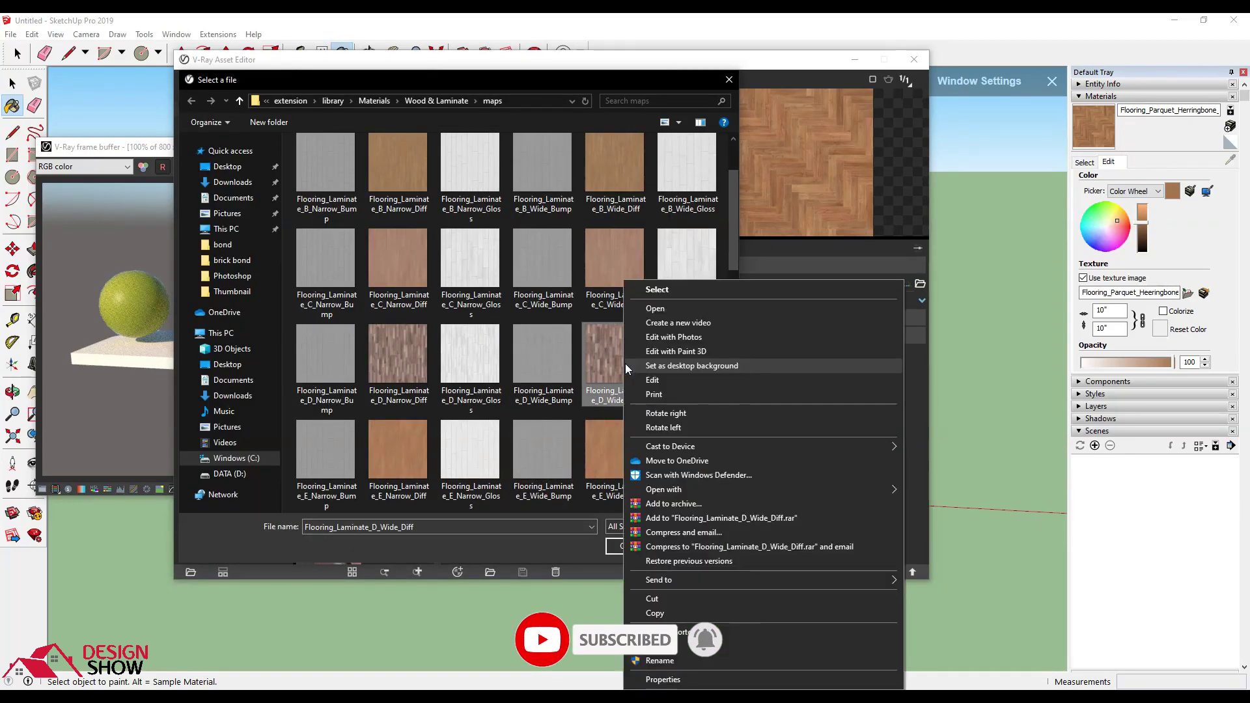
{"action": "left_click", "coordinate": [641, 322]}
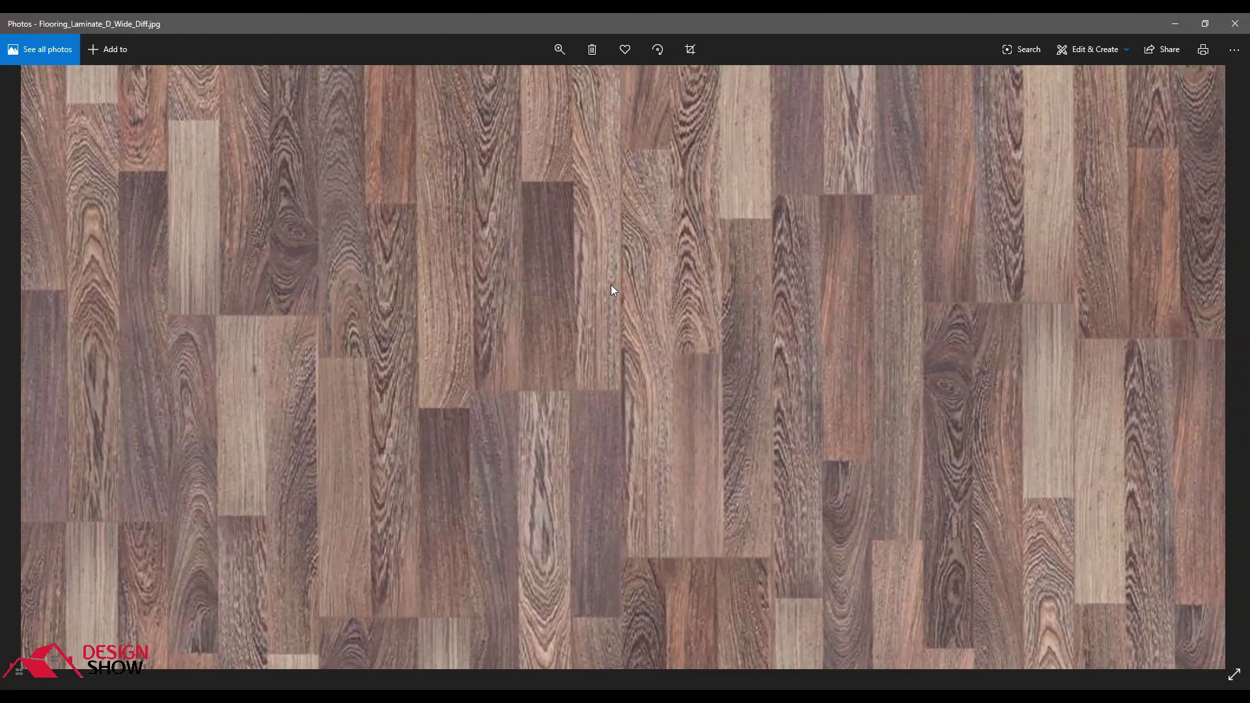
{"action": "left_click_drag", "start_coordinate": [617, 256], "coordinate": [614, 369]}
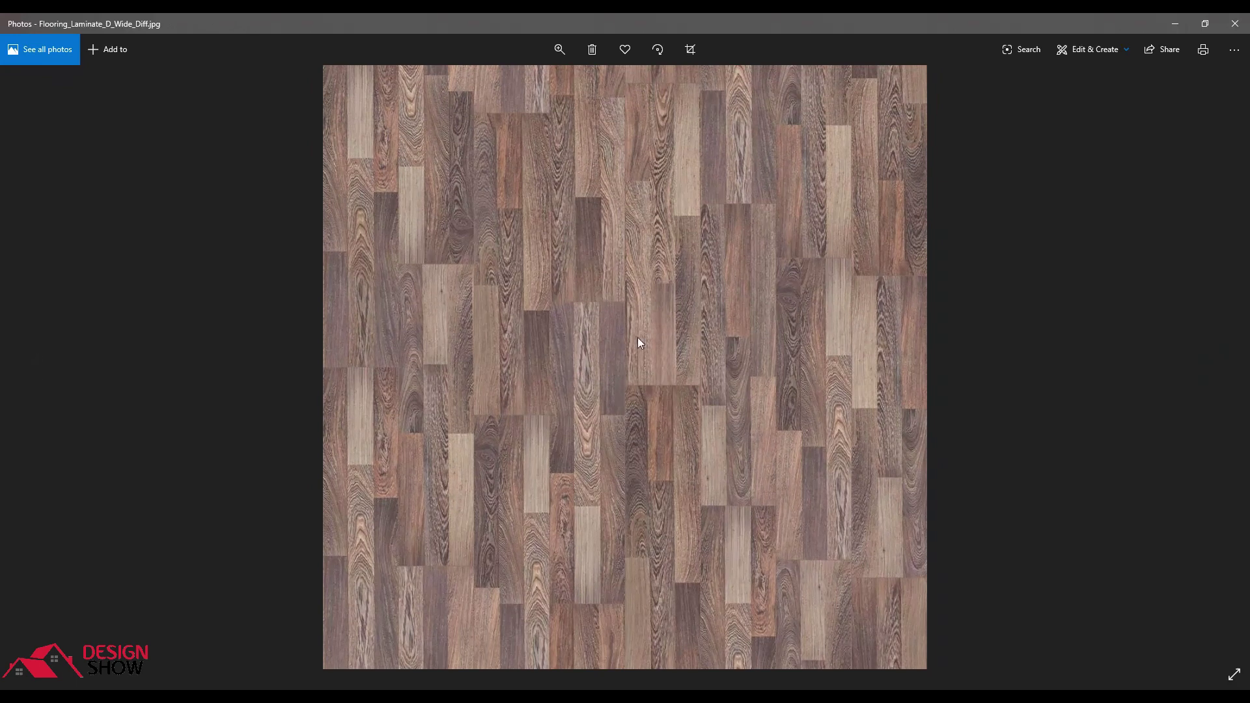
{"action": "left_click", "coordinate": [1248, 26]}
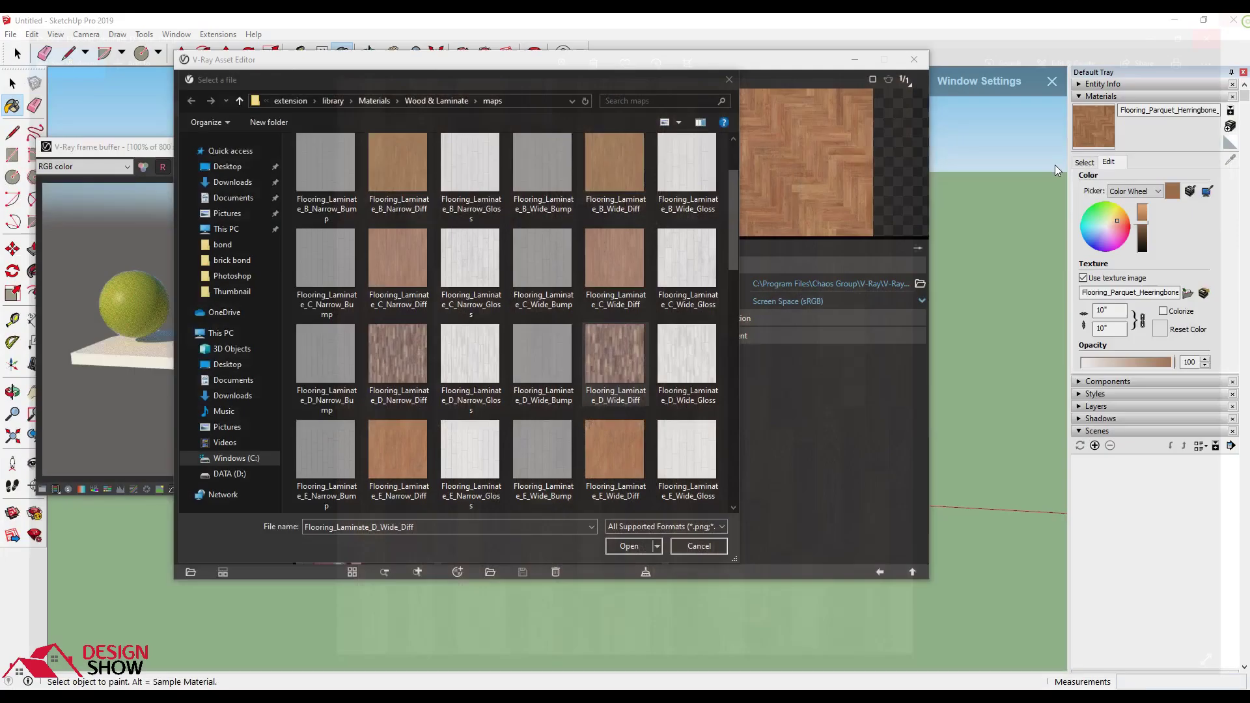
Step: Cancel the file picker, keeping the herringbone parquet texture, and reposition the Asset Editor
{"action": "left_click", "coordinate": [697, 547]}
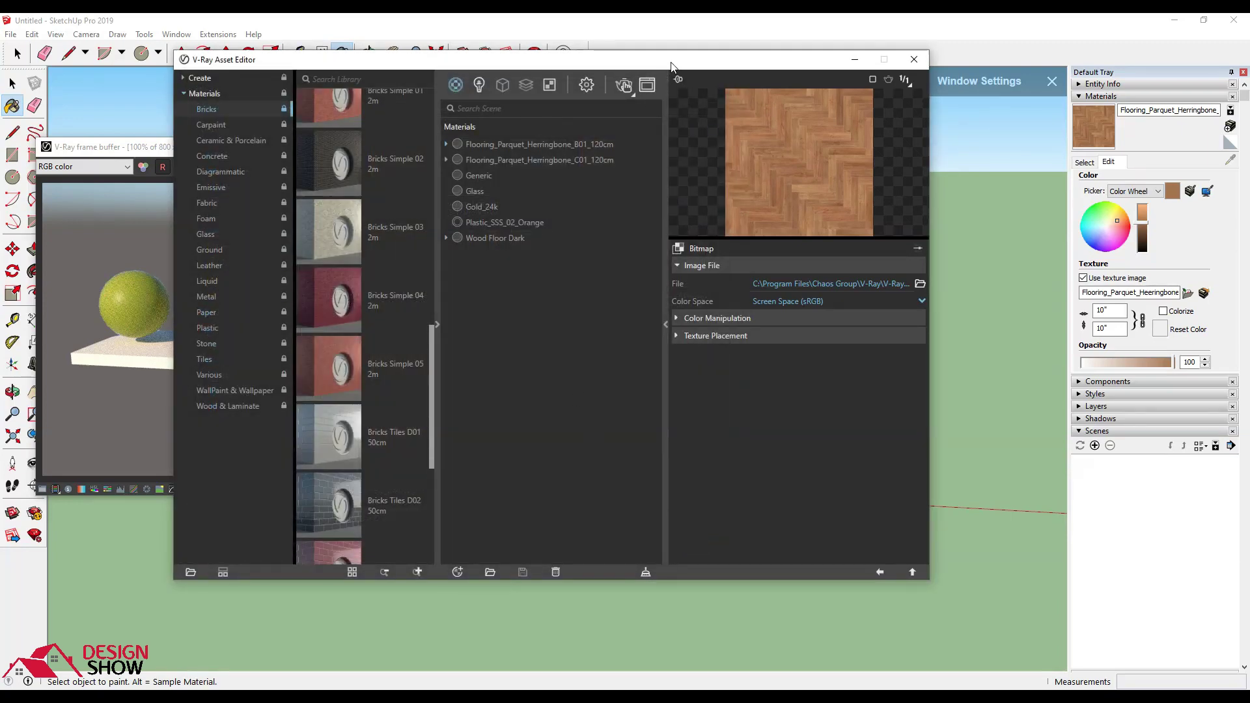
{"action": "left_click_drag", "start_coordinate": [672, 67], "coordinate": [729, 92]}
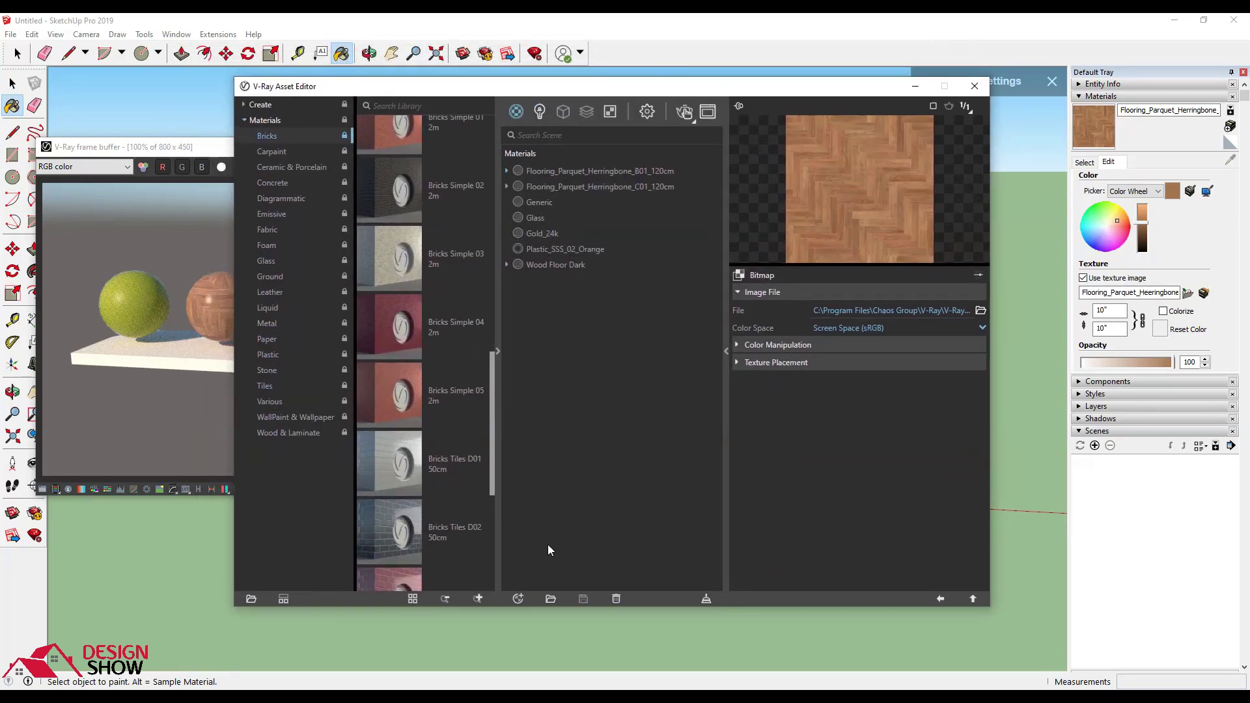
{"action": "left_click", "coordinate": [519, 598]}
{"action": "mouse_move", "coordinate": [551, 515]}
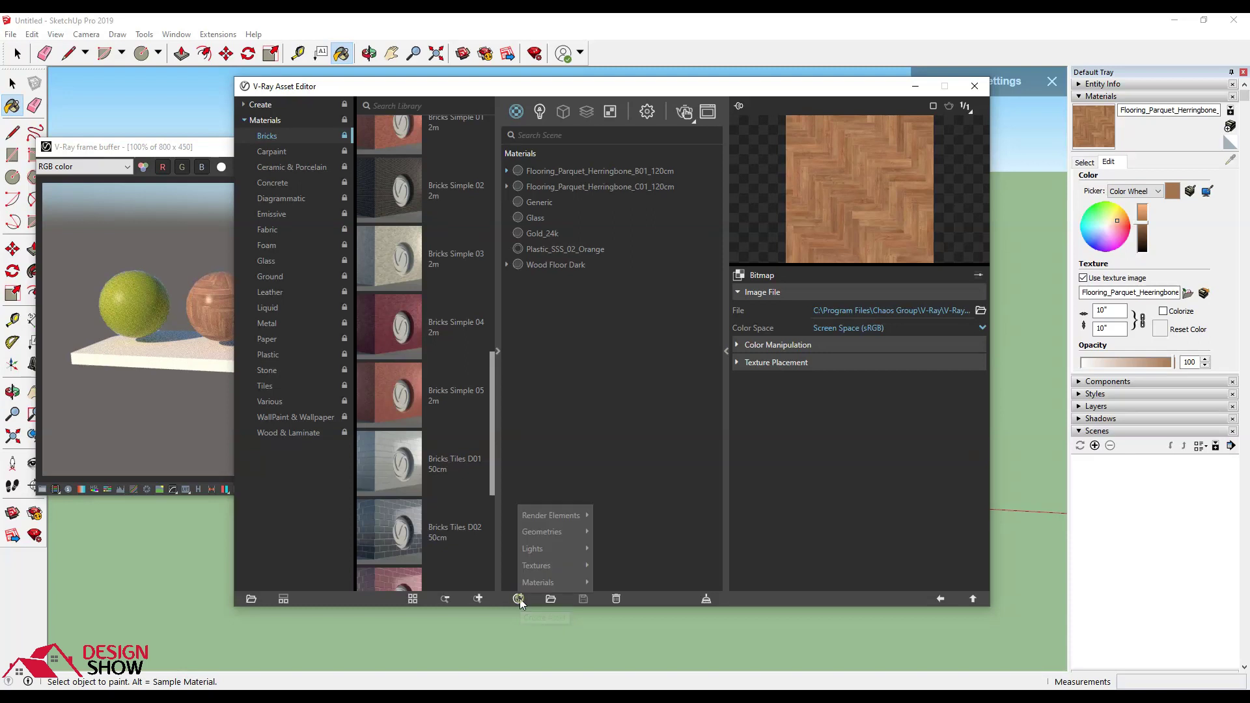
{"action": "left_click", "coordinate": [555, 483]}
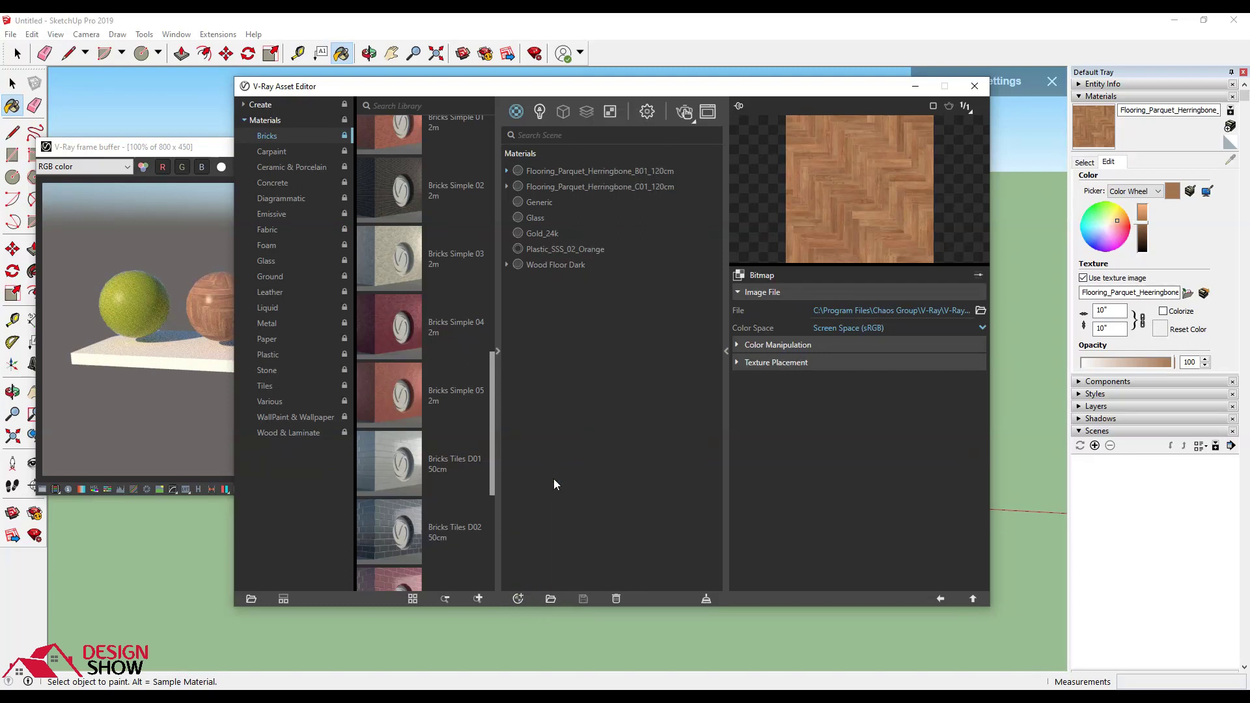
{"action": "left_click", "coordinate": [496, 318]}
Step: Select the Gold_24k material and set its diffuse colour to orange
{"action": "left_click", "coordinate": [542, 220]}
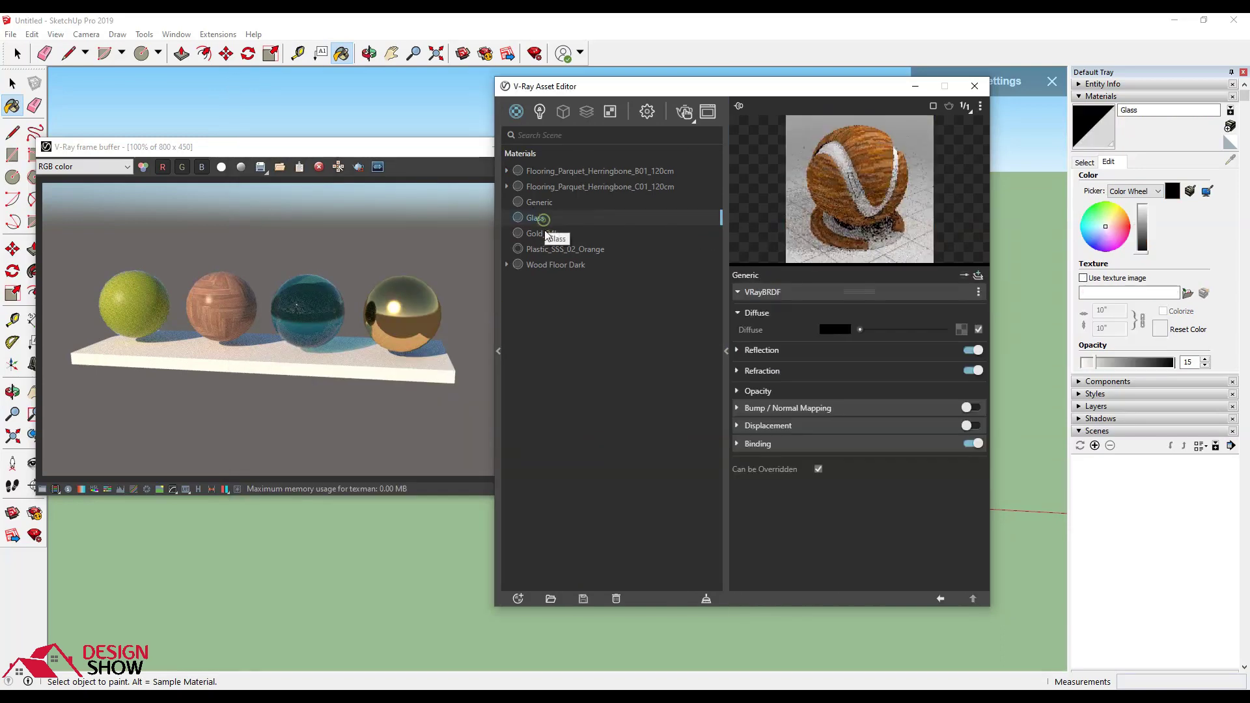
{"action": "left_click", "coordinate": [548, 235]}
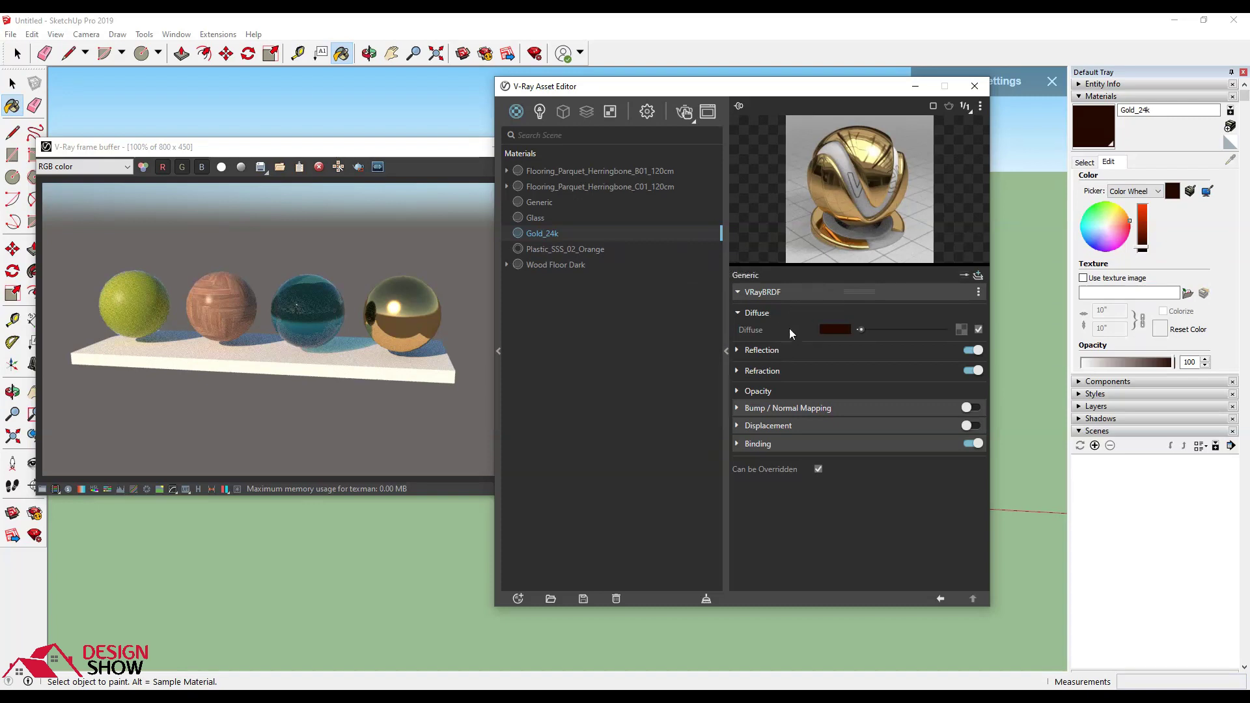
{"action": "left_click", "coordinate": [833, 330]}
{"action": "left_click", "coordinate": [549, 276]}
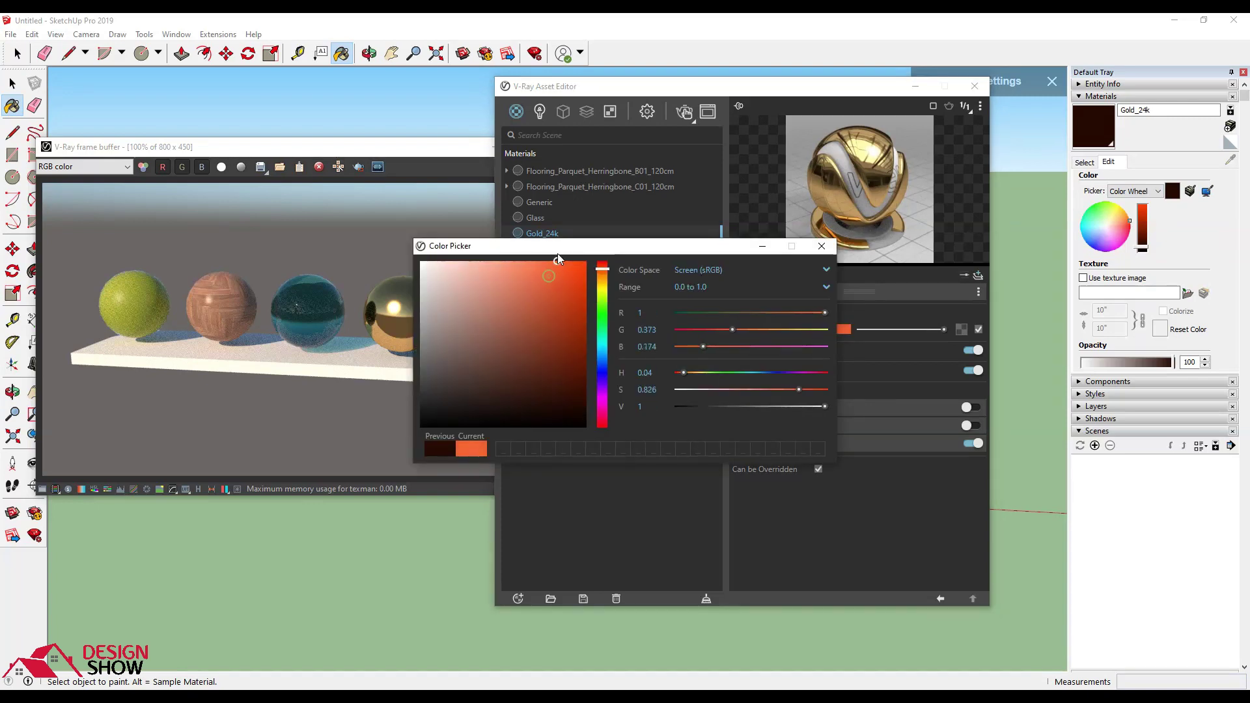
{"action": "left_click", "coordinate": [821, 246]}
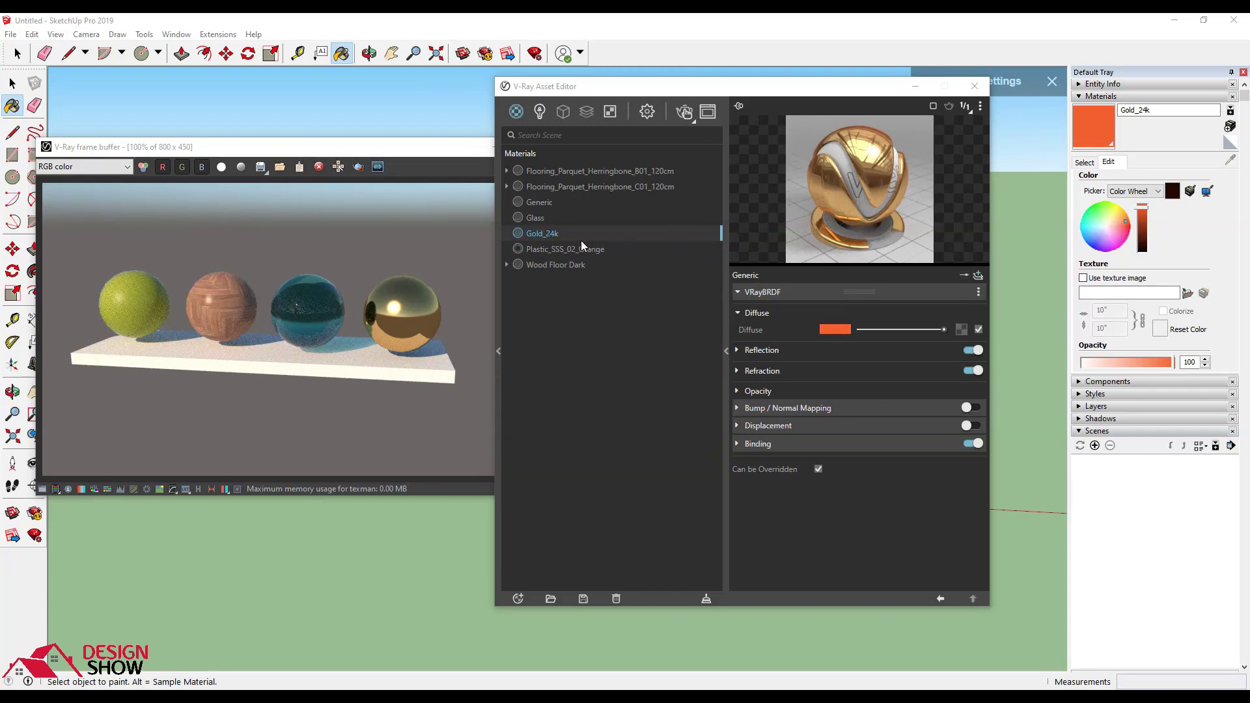
Step: Change the Gold_24k diffuse colour to pale pink (R 1, G 0.747, B 0.666)
{"action": "left_click", "coordinate": [843, 330]}
{"action": "left_click", "coordinate": [559, 379]}
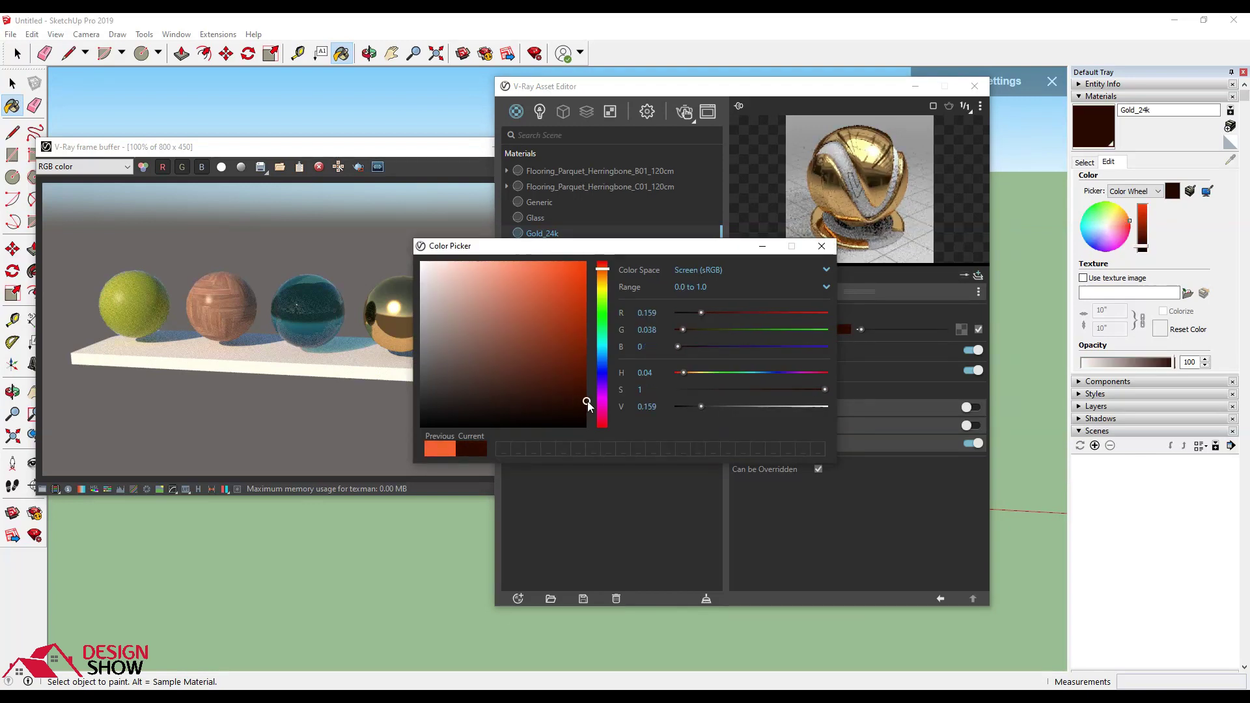
{"action": "left_click", "coordinate": [532, 424]}
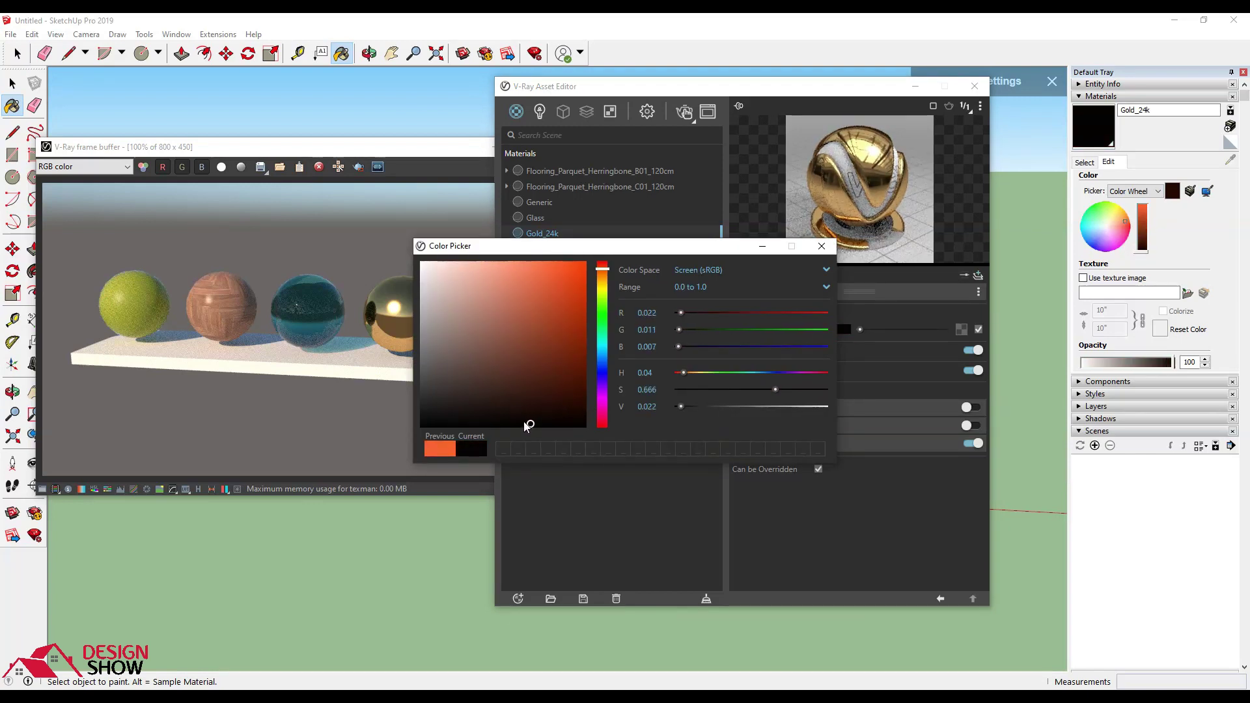
{"action": "left_click", "coordinate": [483, 428]}
{"action": "left_click_drag", "start_coordinate": [447, 259], "coordinate": [466, 260]}
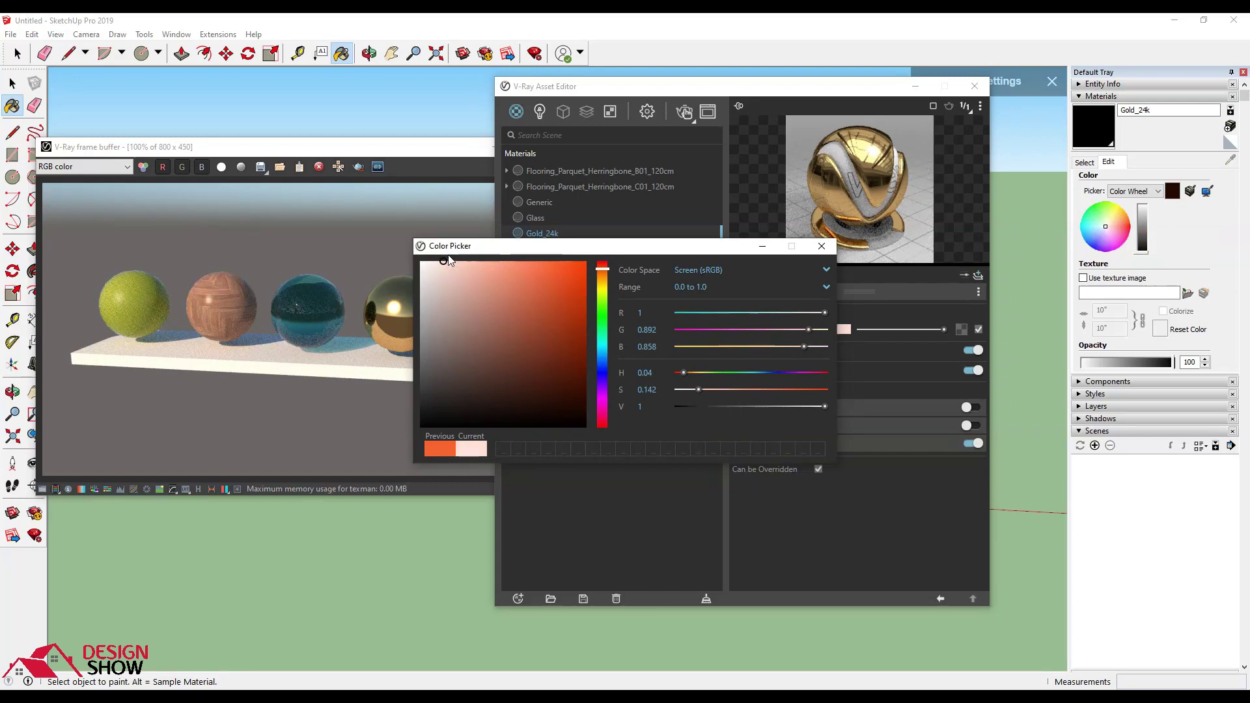
{"action": "left_click", "coordinate": [822, 246]}
{"action": "left_click_drag", "start_coordinate": [830, 87], "coordinate": [825, 88]}
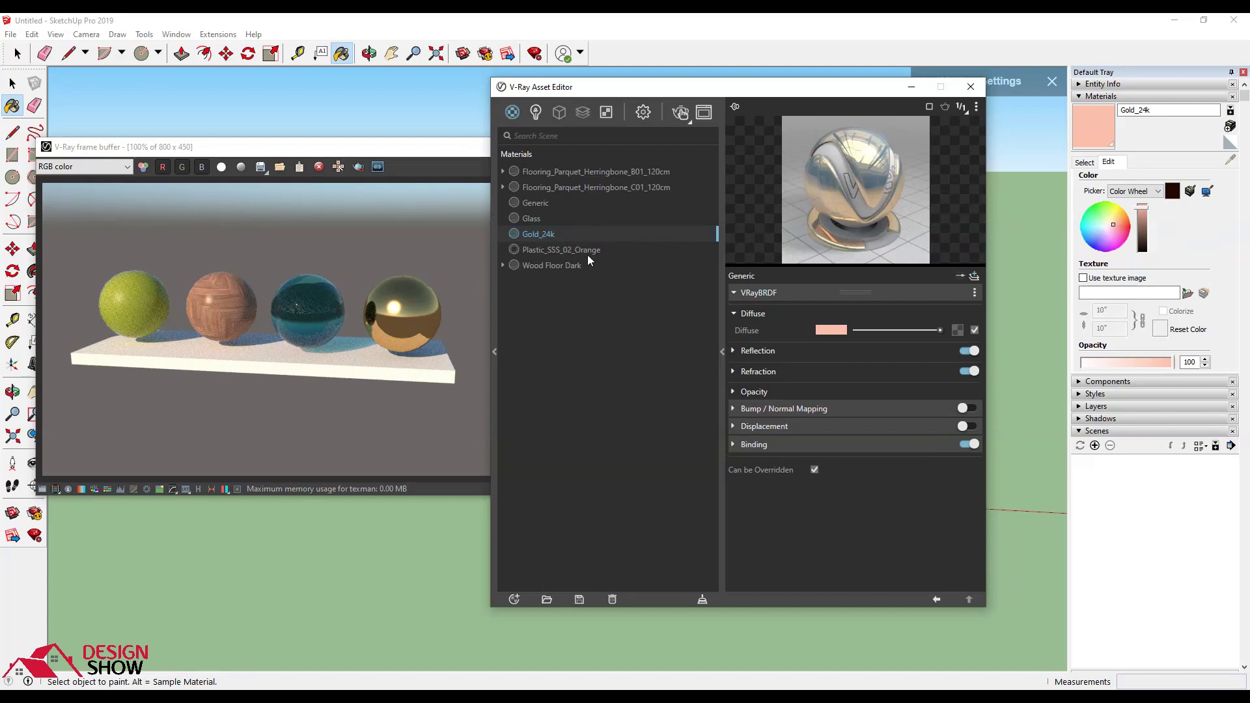
{"action": "right_click", "coordinate": [595, 234]}
Step: Save Gold_24k as Gold_24k1.vrmat, then purge Generic, Wood Floor Dark and Herringbone B01
{"action": "left_click", "coordinate": [638, 330]}
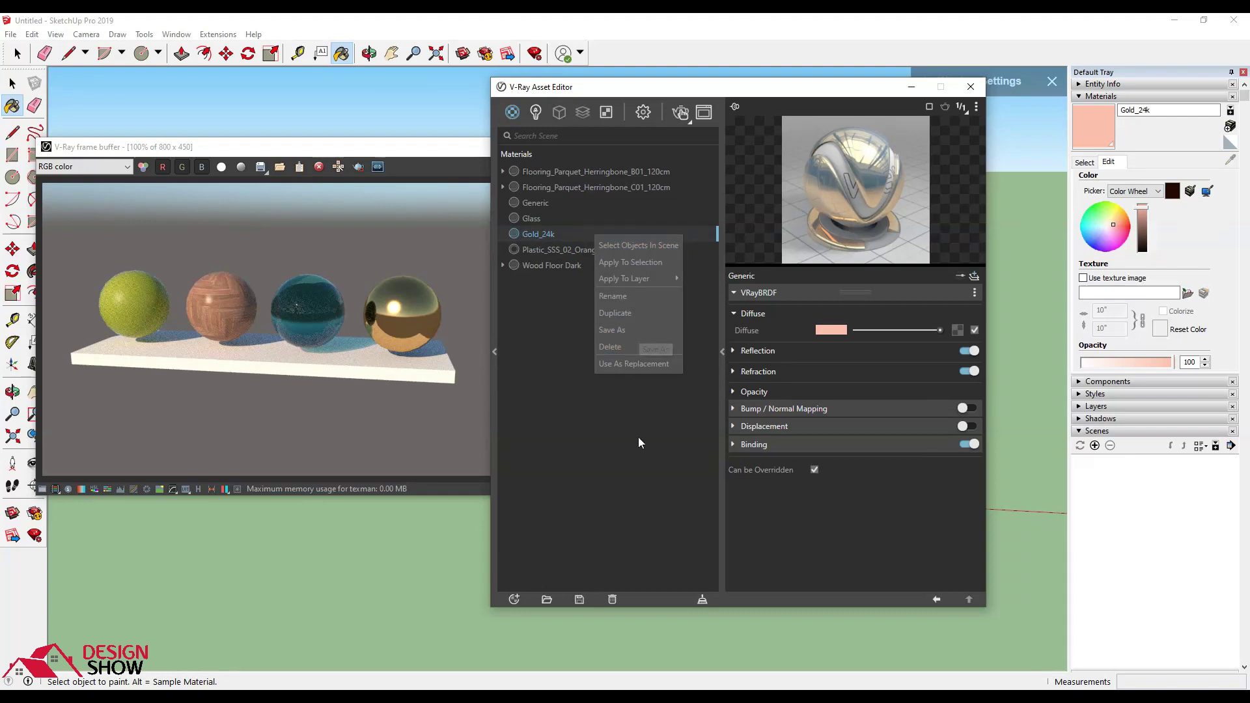
{"action": "left_click", "coordinate": [579, 599]}
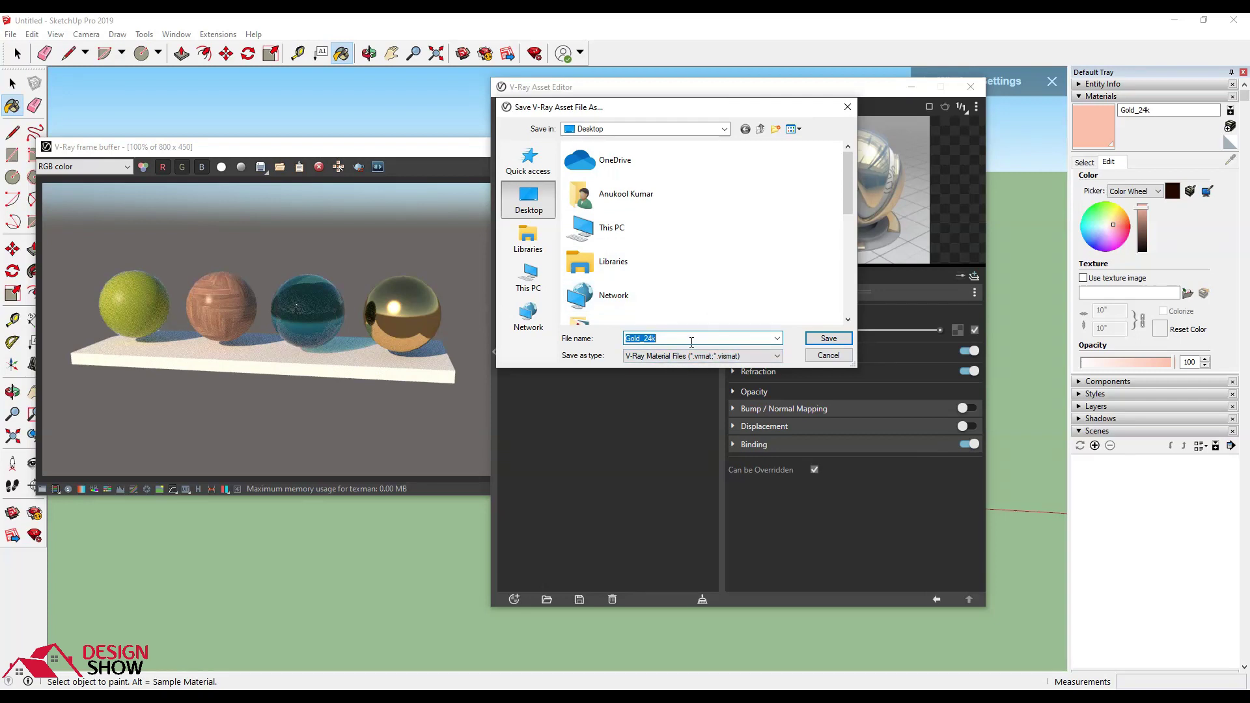
{"action": "type", "text": "1"}
{"action": "left_click", "coordinate": [820, 340]}
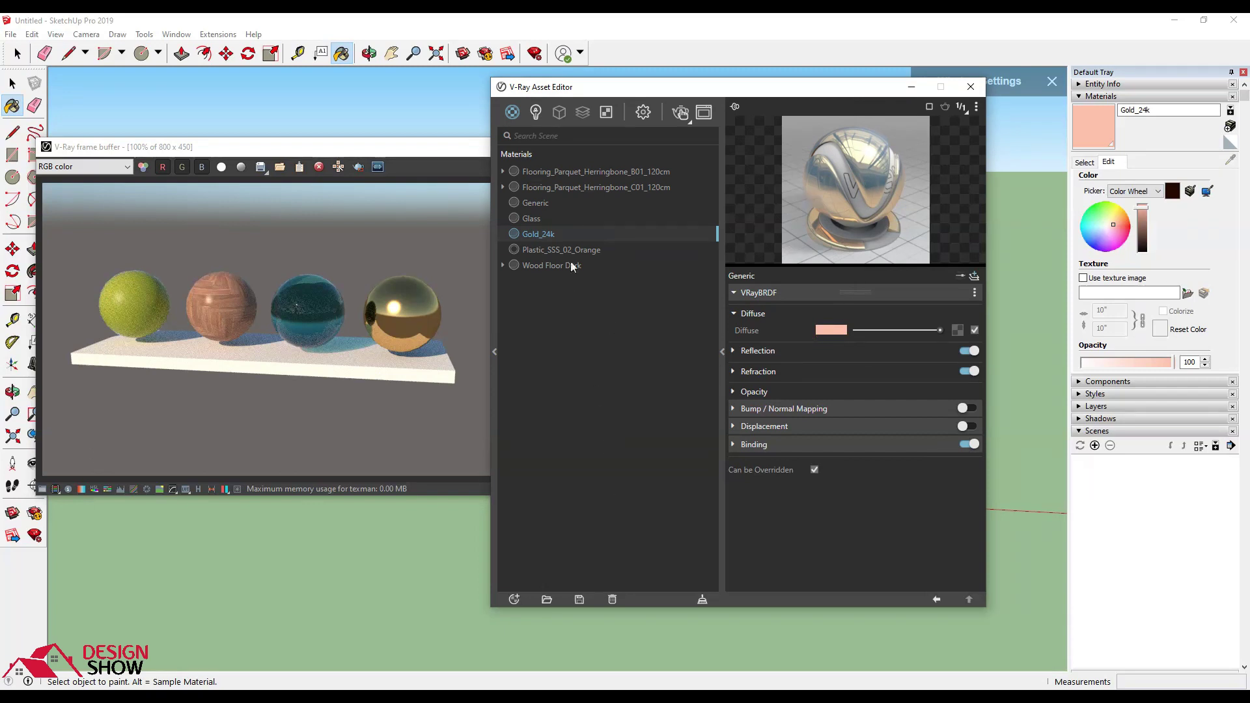
{"action": "left_click", "coordinate": [703, 600]}
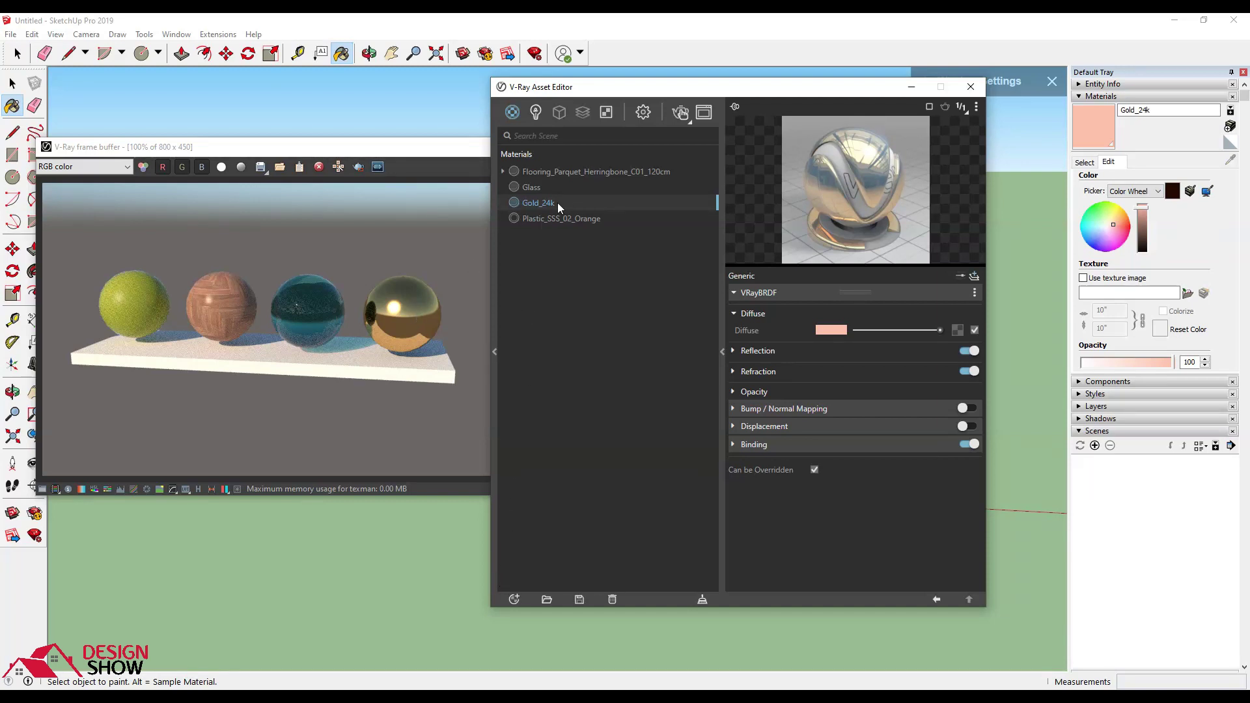
Step: Delete the Gold_24k material from the V-Ray Asset Editor
{"action": "left_click", "coordinate": [613, 599]}
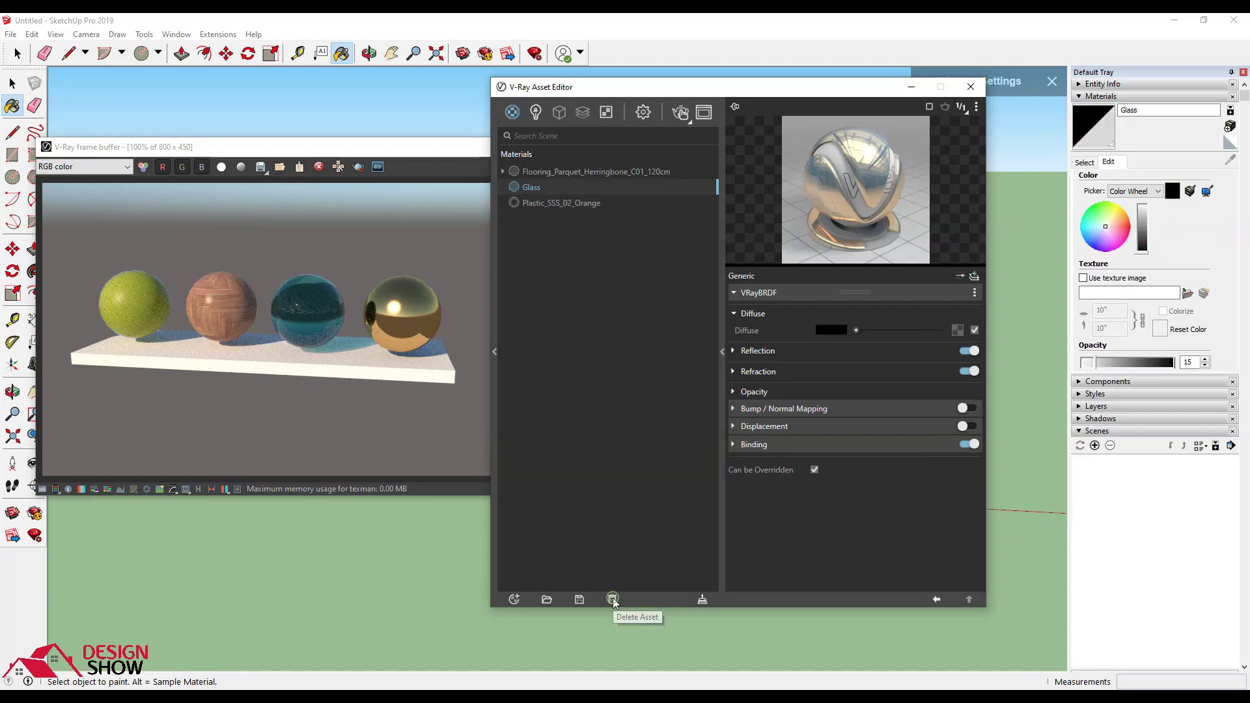
{"action": "left_click", "coordinate": [546, 599]}
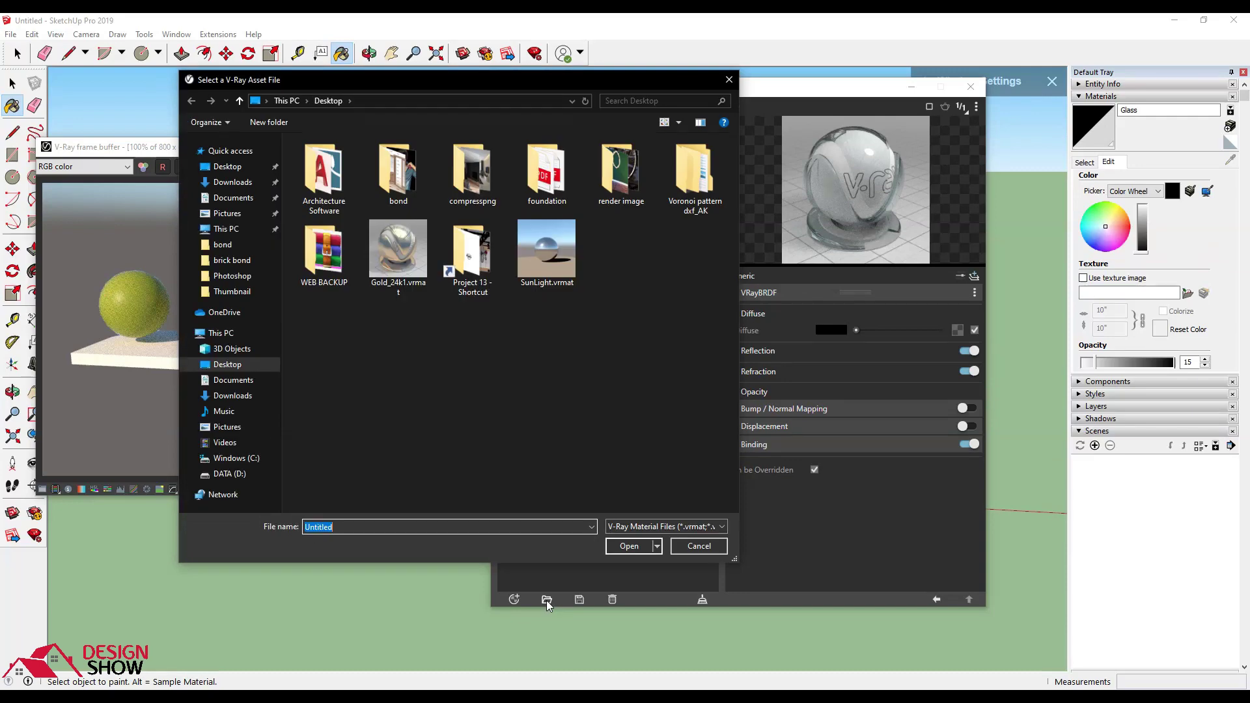
{"action": "left_click", "coordinate": [716, 546]}
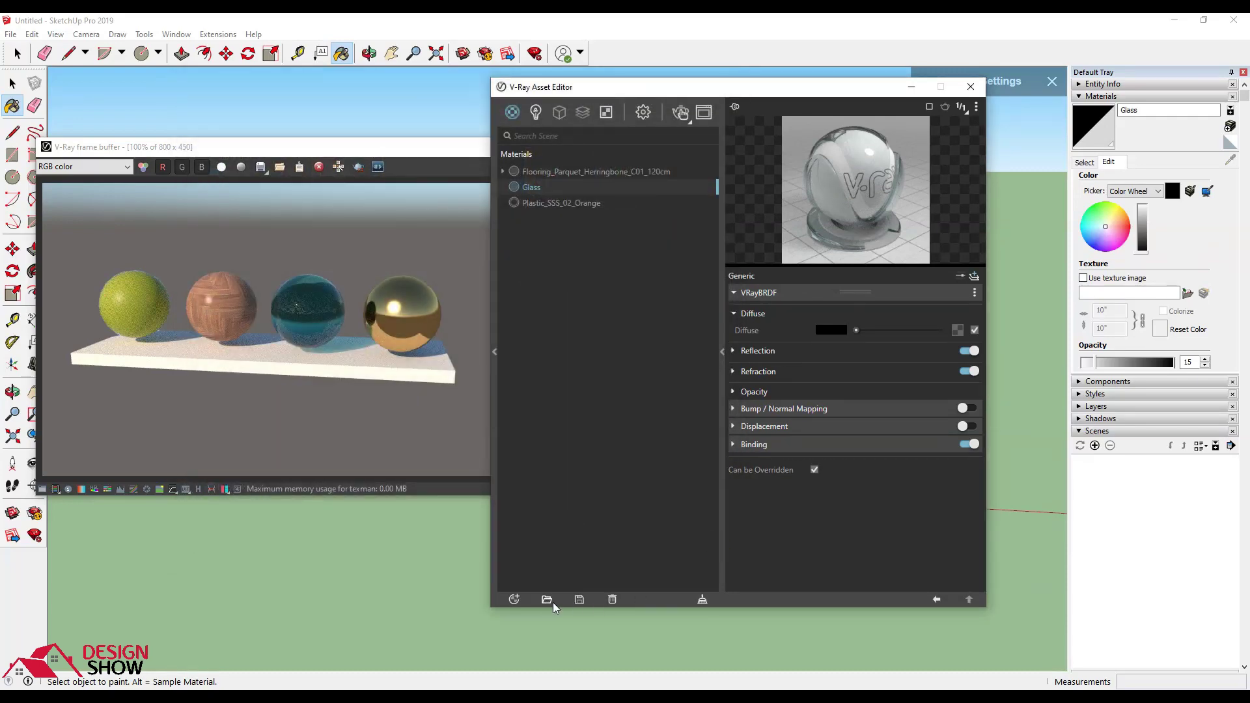
Step: Import Gold_24k1.vrmat from the Desktop and close the V-Ray frame buffer
{"action": "left_click", "coordinate": [553, 603]}
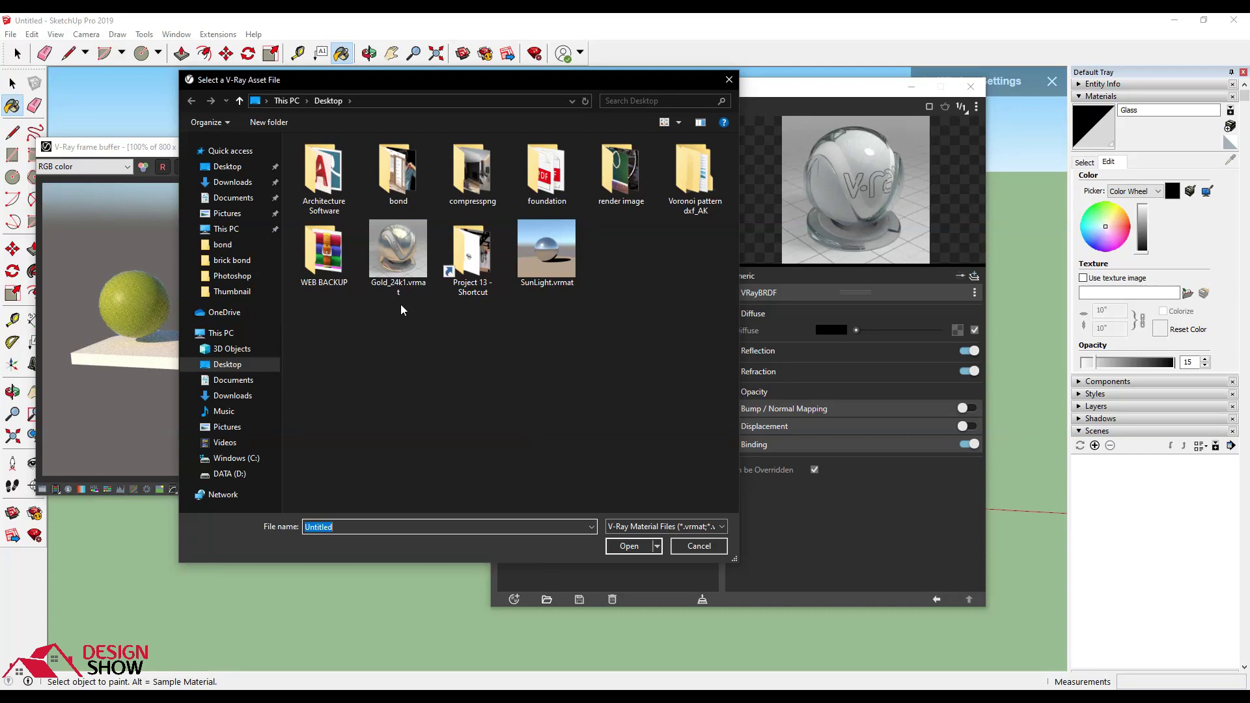
{"action": "left_click", "coordinate": [396, 291]}
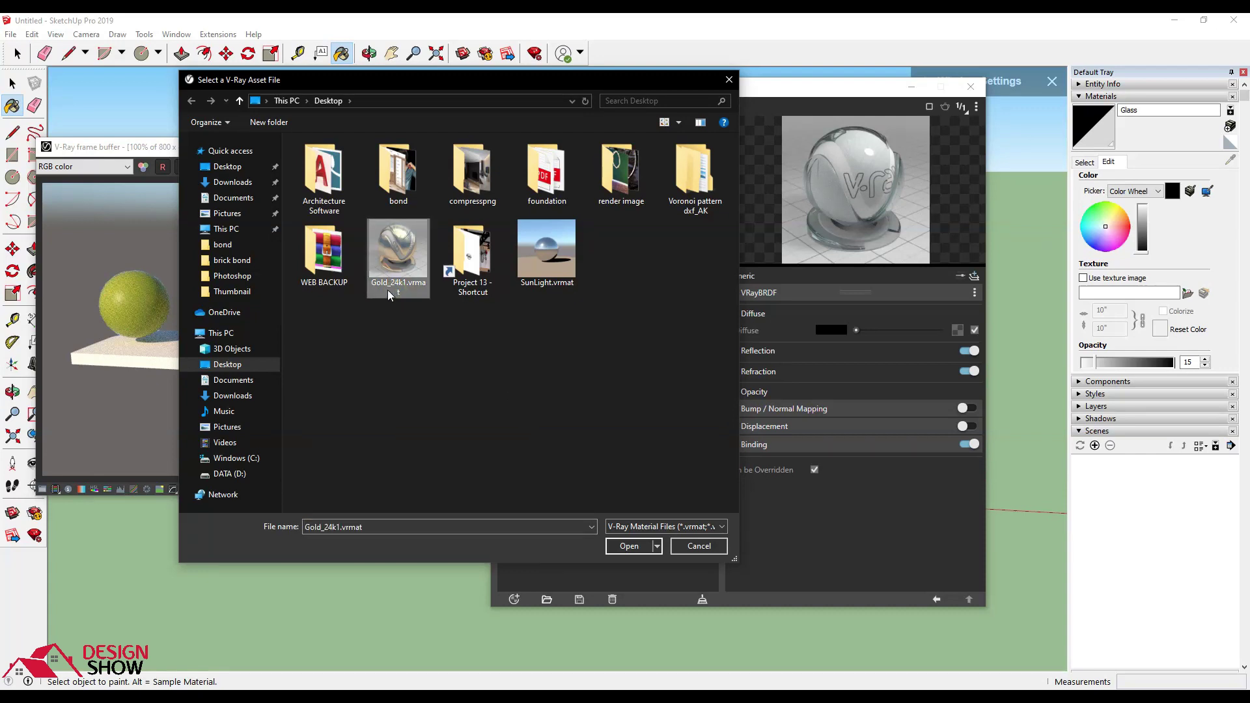
{"action": "mouse_move", "coordinate": [412, 277]}
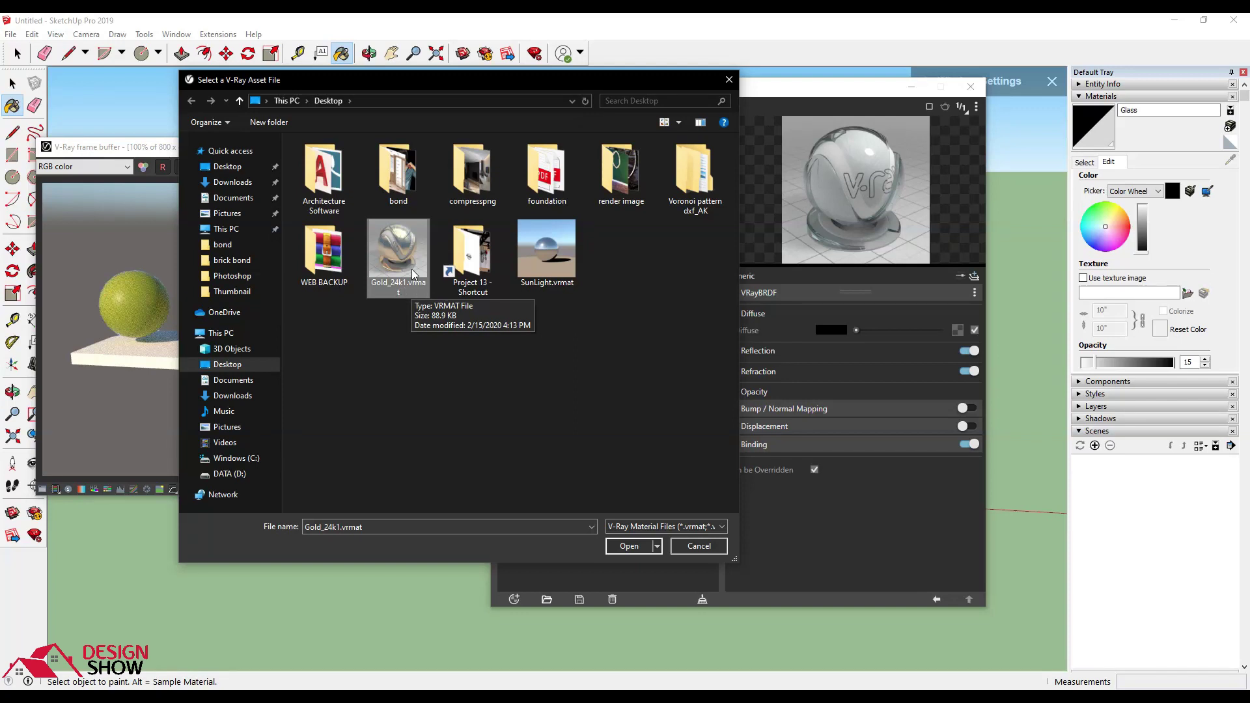
{"action": "scroll", "coordinate": [411, 268], "scroll_direction": "up", "scroll_amount": 2, "text": "ctrl"}
{"action": "scroll", "coordinate": [520, 372], "scroll_direction": "up", "scroll_amount": 2, "text": "ctrl"}
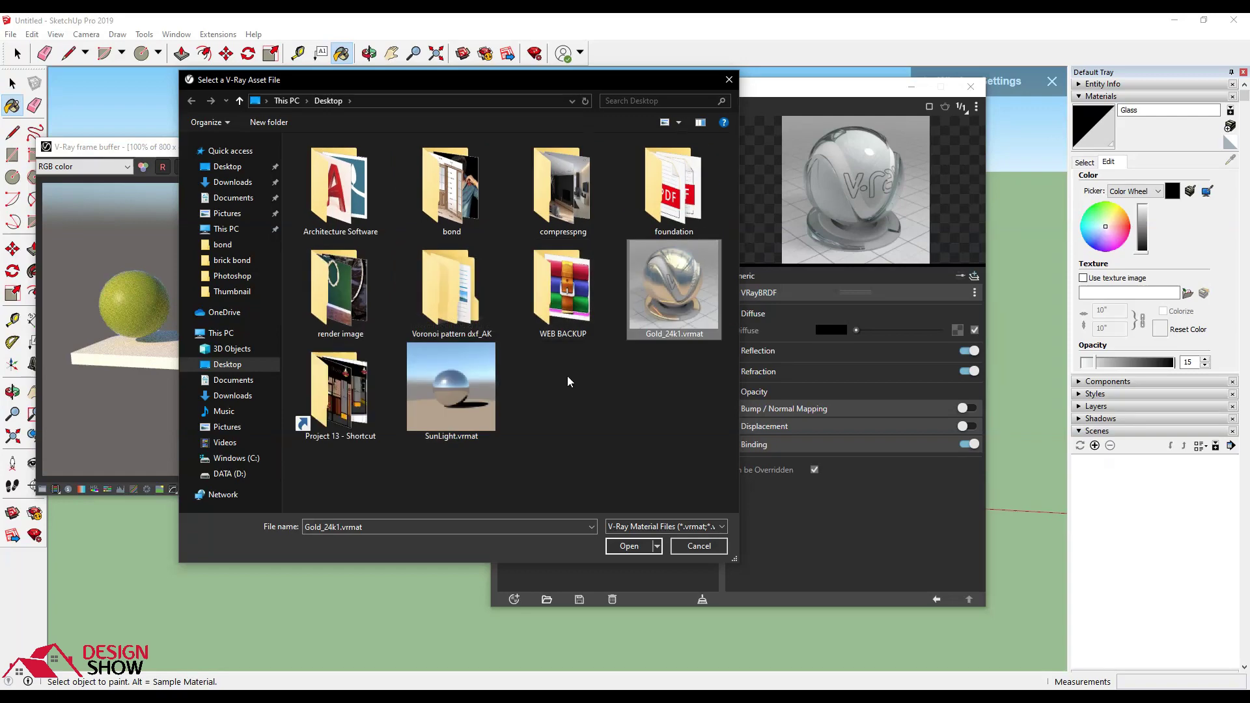
{"action": "left_click", "coordinate": [627, 547]}
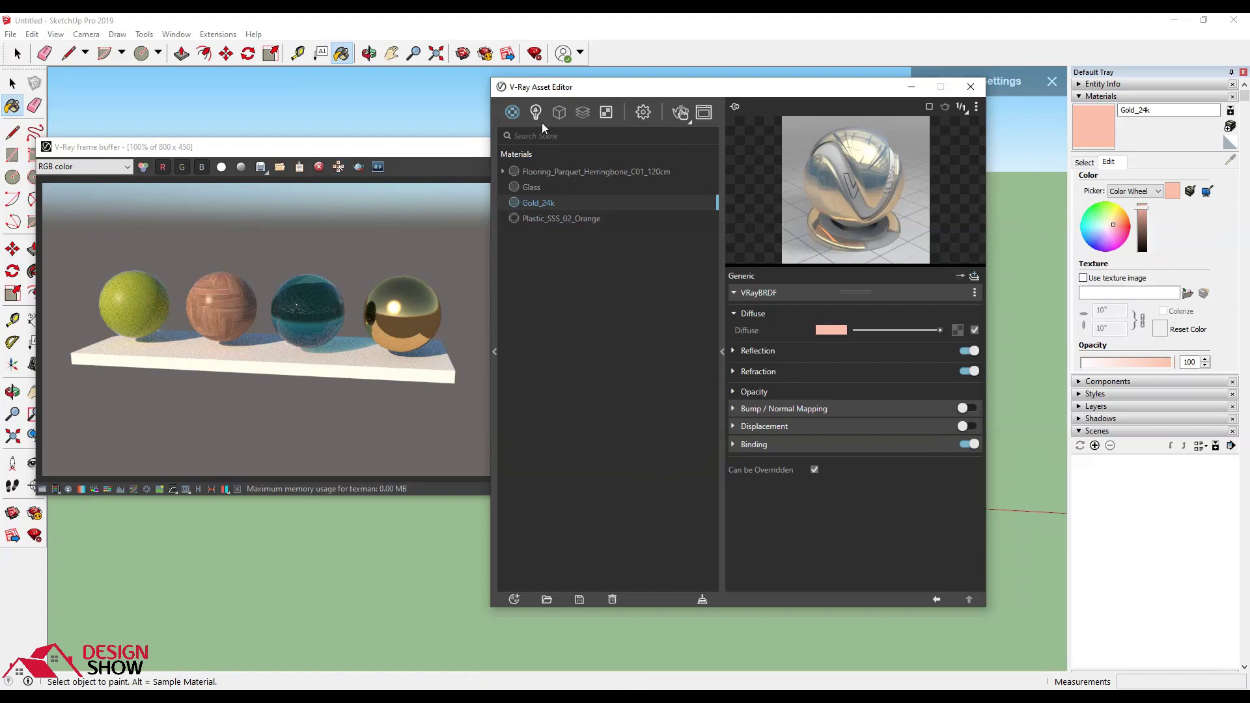
{"action": "left_click", "coordinate": [432, 213]}
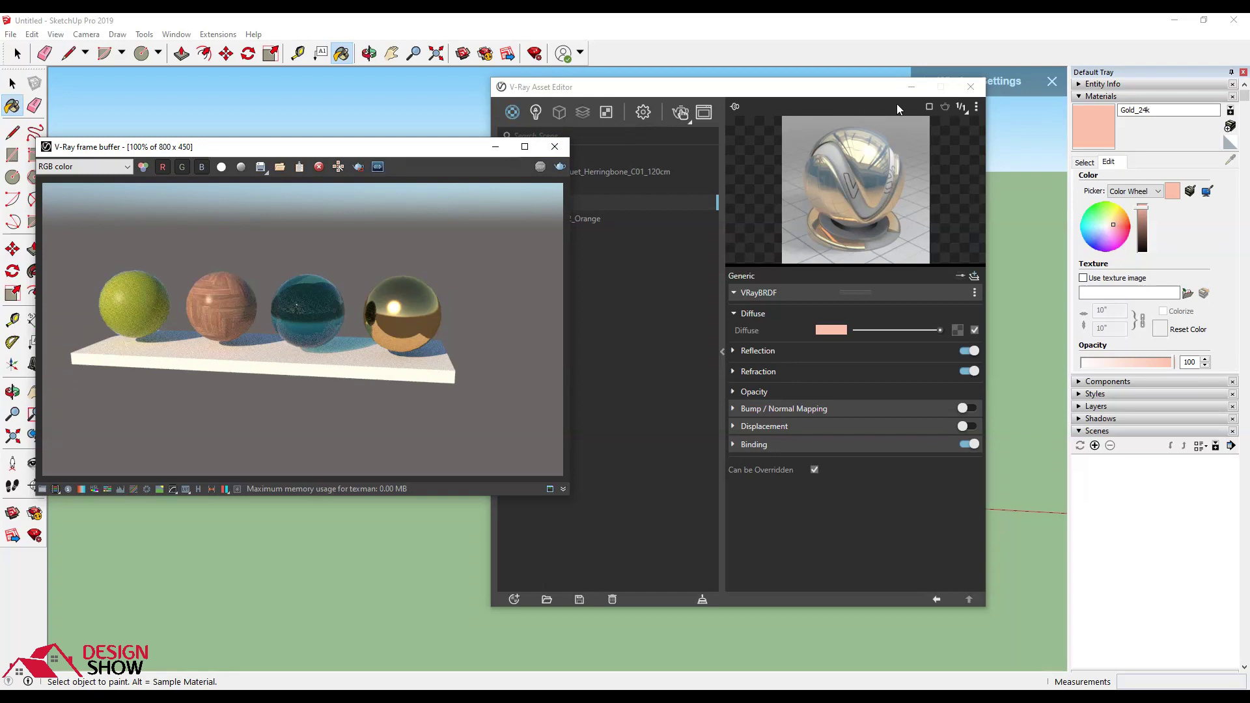
{"action": "left_click", "coordinate": [554, 146]}
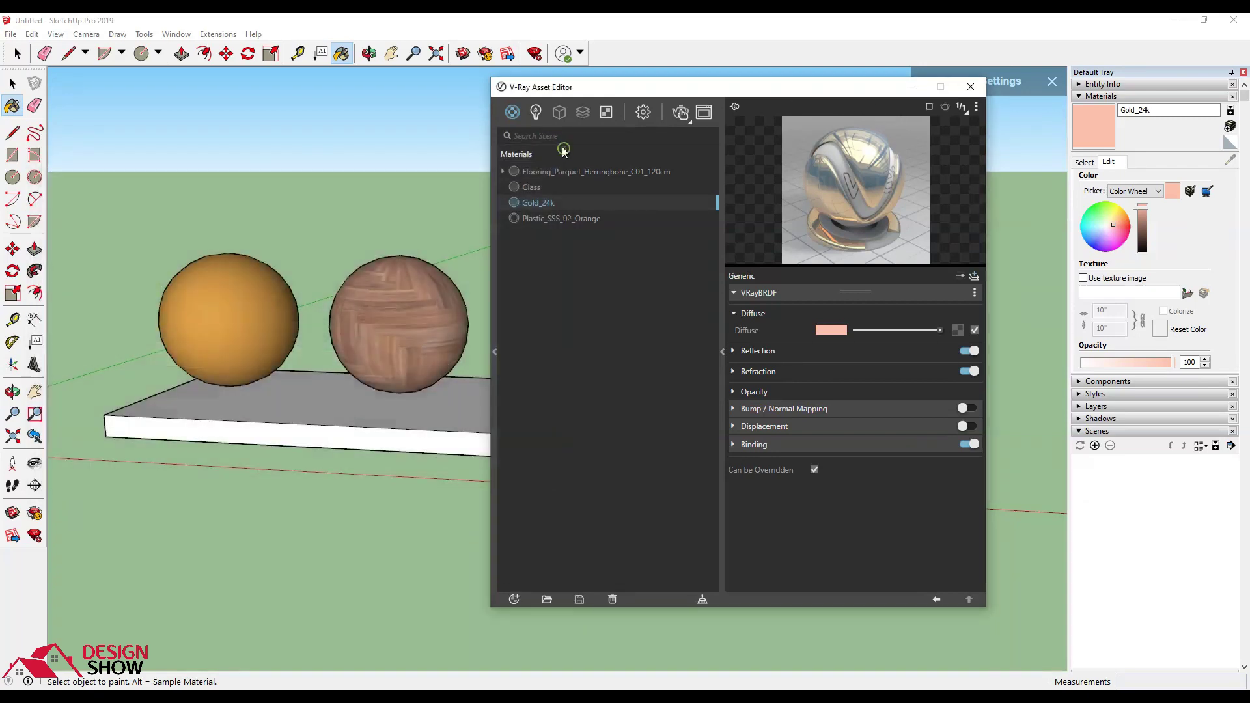
Step: Close the V-Ray Asset Editor and orbit to view the four spheres from above
{"action": "left_click", "coordinate": [536, 112]}
{"action": "left_click", "coordinate": [970, 87]}
{"action": "scroll", "coordinate": [716, 293], "scroll_direction": "down", "scroll_amount": 5}
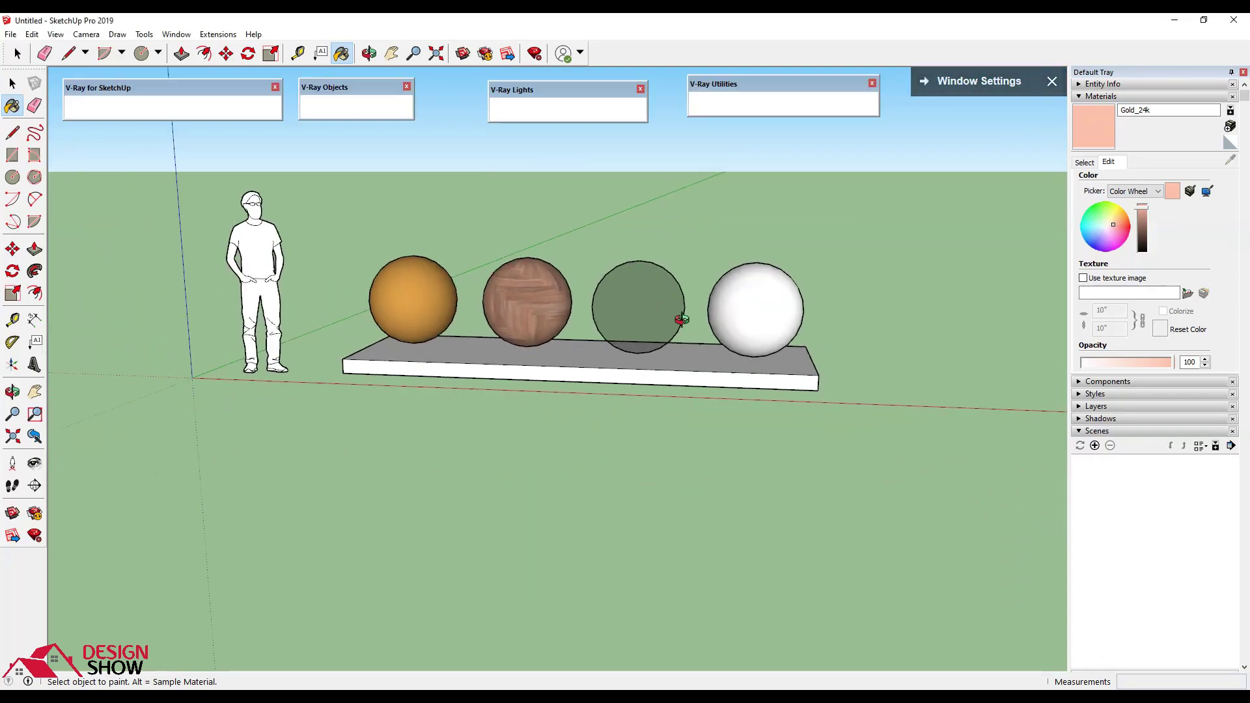
{"action": "middle_click_drag", "start_coordinate": [678, 318], "coordinate": [508, 399]}
{"action": "mouse_move", "coordinate": [559, 321]}
{"action": "middle_mouse_down", "text": "shift"}
{"action": "mouse_move", "coordinate": [529, 357]}
{"action": "mouse_move", "coordinate": [575, 371]}
{"action": "middle_mouse_up", "text": "shift"}
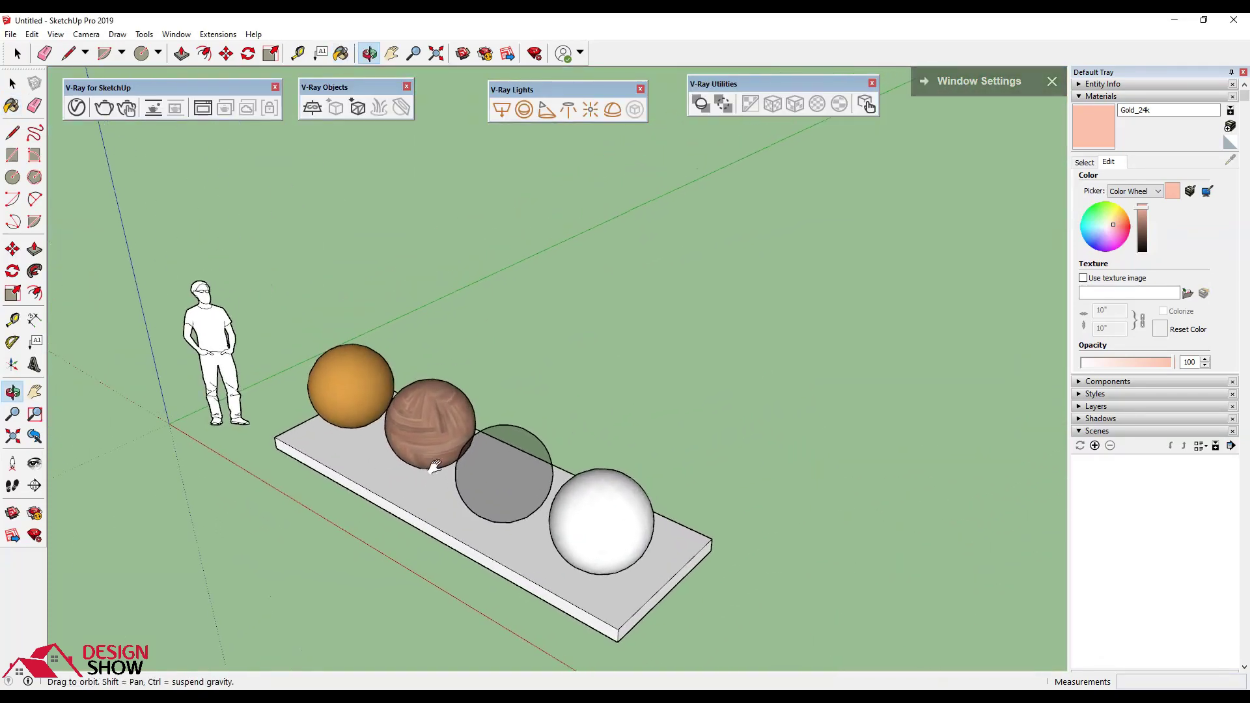
{"action": "key", "text": "b"}
{"action": "middle_click_drag", "start_coordinate": [583, 220], "coordinate": [495, 131]}
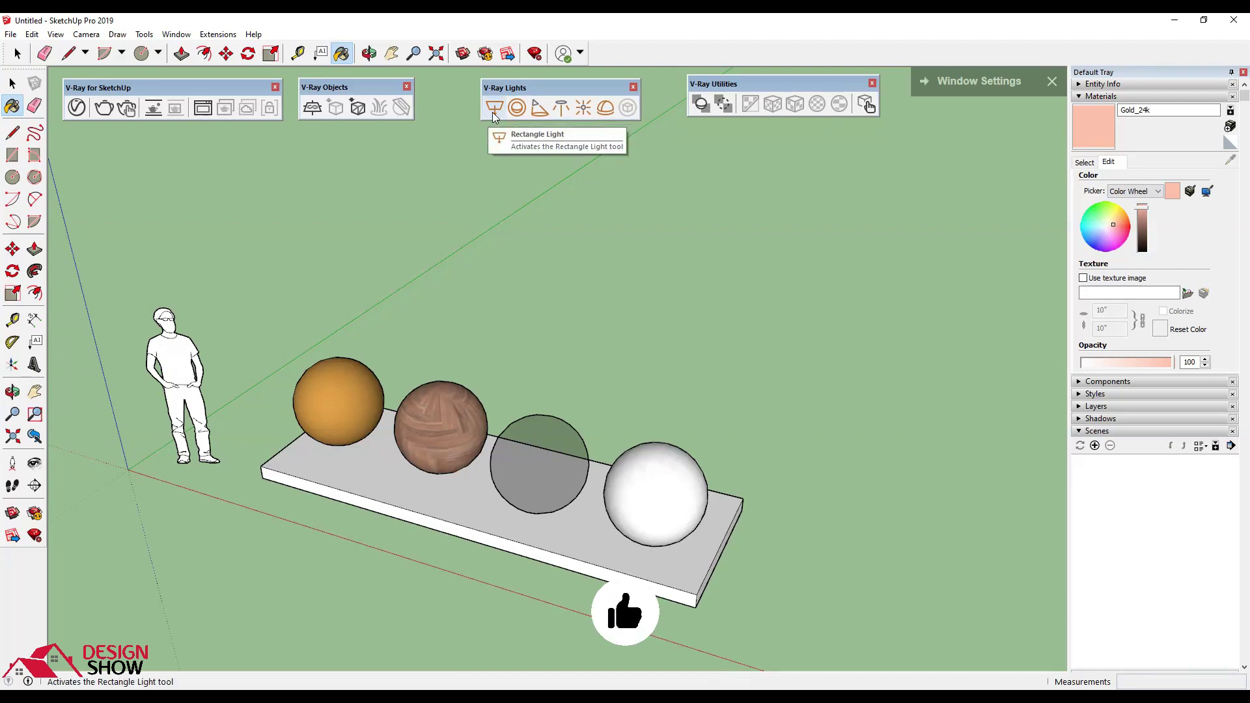
Step: Draw a V-Ray Rectangle Light over the spheres
{"action": "left_click", "coordinate": [493, 110]}
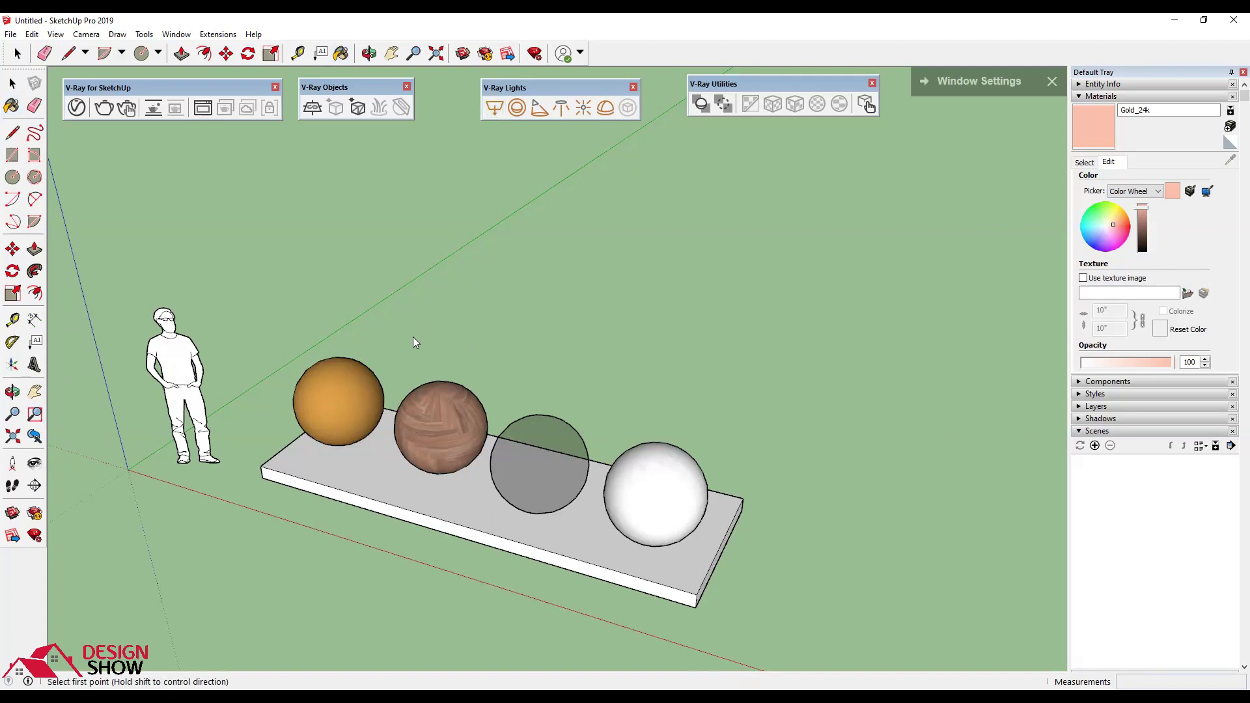
{"action": "left_click", "coordinate": [400, 350]}
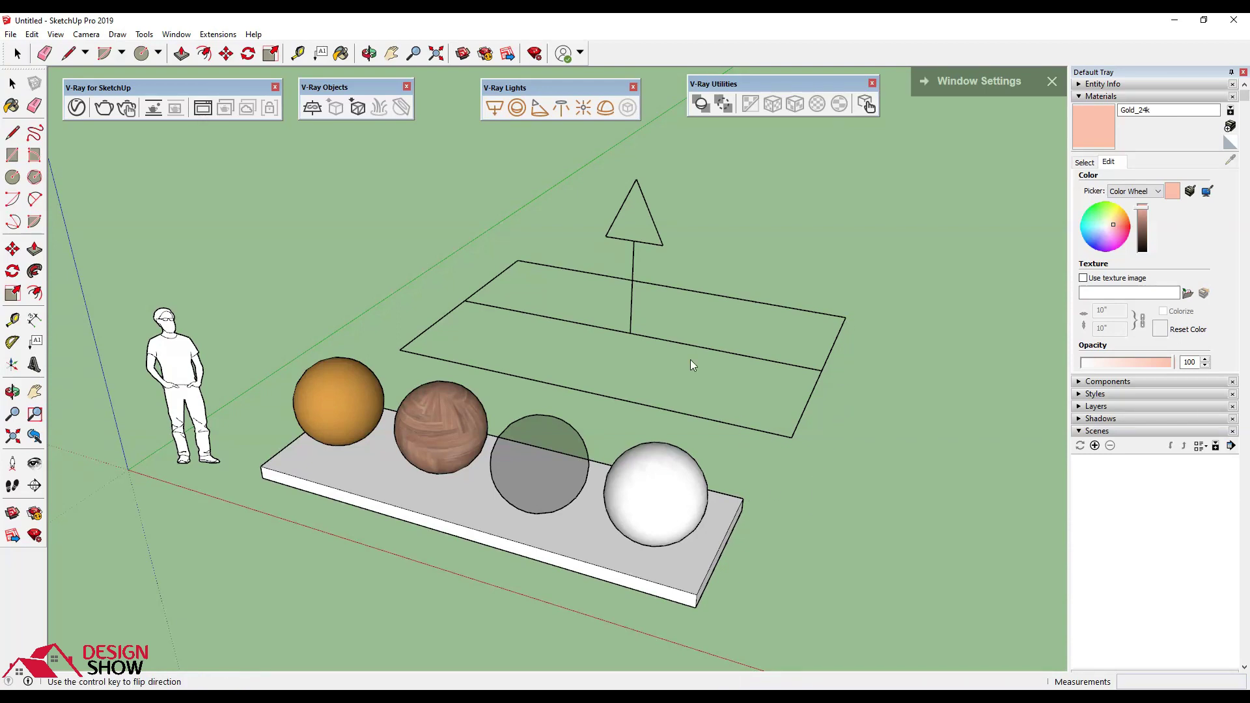
{"action": "left_click", "coordinate": [649, 243]}
{"action": "mouse_move", "coordinate": [695, 226]}
{"action": "middle_mouse_down"}
{"action": "mouse_move", "coordinate": [810, 354]}
{"action": "mouse_move", "coordinate": [592, 302]}
{"action": "mouse_move", "coordinate": [653, 336]}
{"action": "mouse_move", "coordinate": [666, 407]}
{"action": "mouse_move", "coordinate": [558, 393]}
{"action": "mouse_move", "coordinate": [584, 411]}
{"action": "mouse_move", "coordinate": [625, 368]}
{"action": "mouse_move", "coordinate": [606, 381]}
{"action": "middle_mouse_up"}
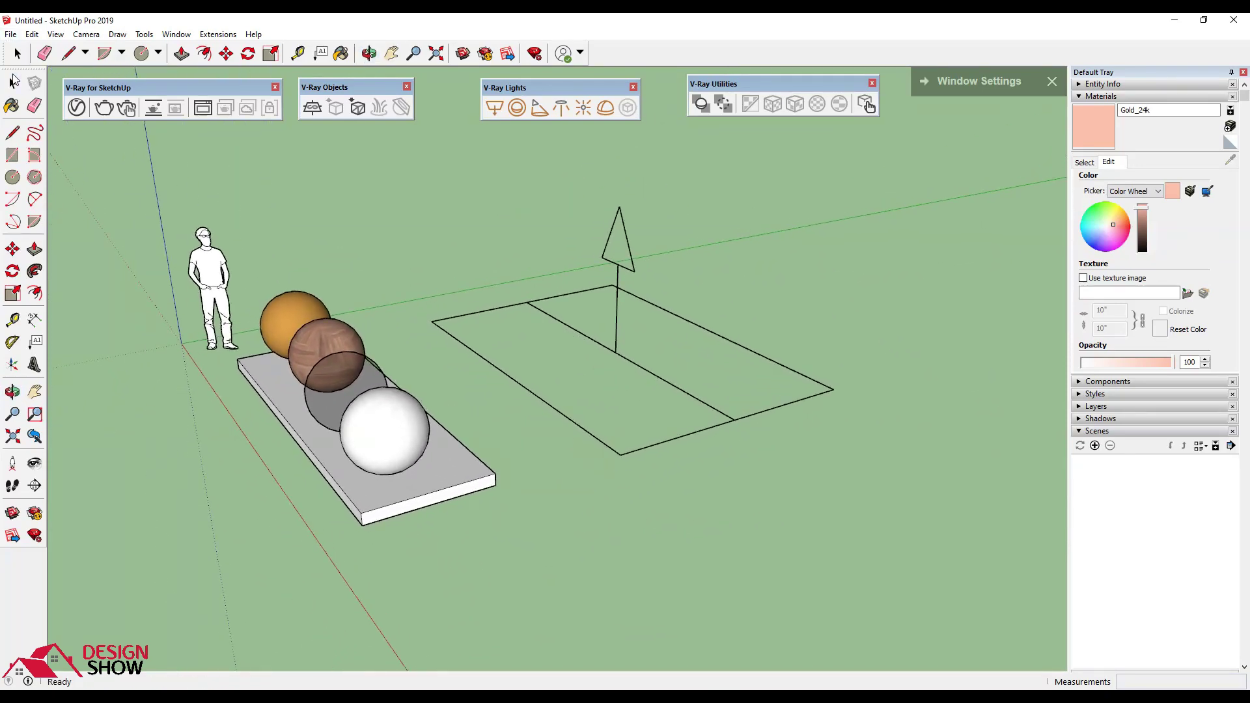
Step: Rotate a copy of the rectangle light 90° about the red axis so it stands upright
{"action": "left_click", "coordinate": [14, 81]}
{"action": "left_click_drag", "start_coordinate": [608, 386], "coordinate": [609, 388]}
{"action": "middle_click_drag", "start_coordinate": [665, 424], "coordinate": [550, 427]}
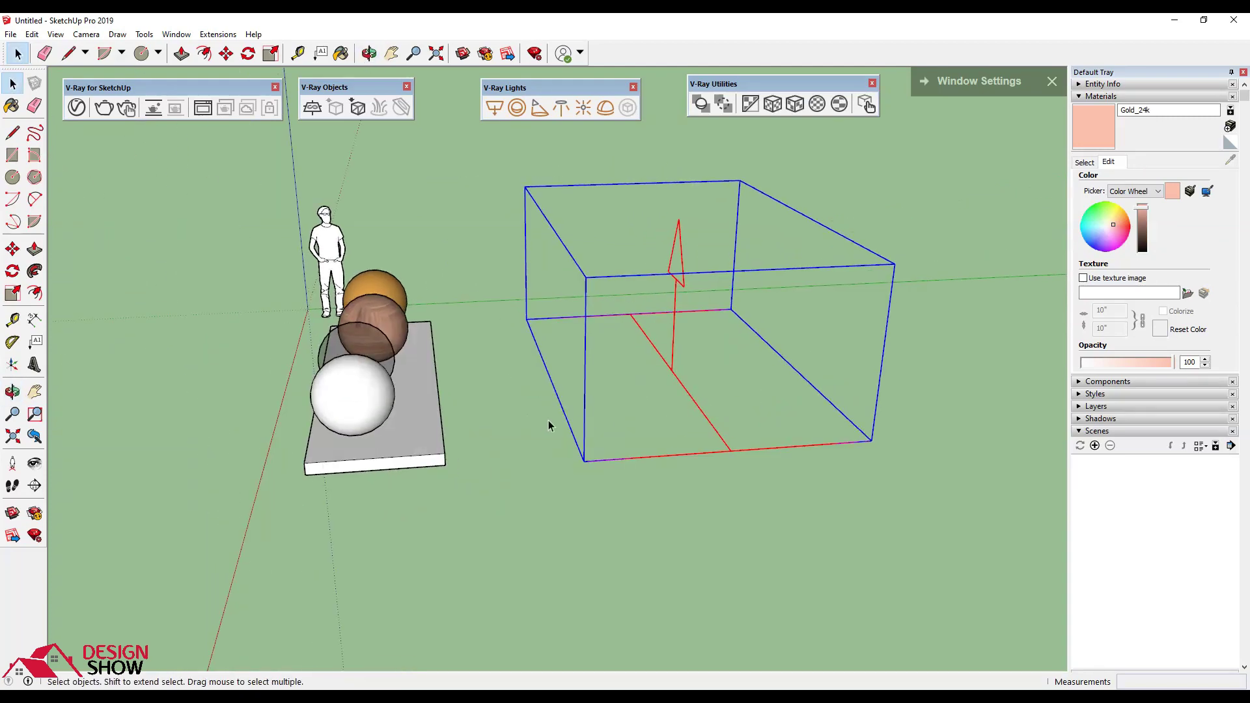
{"action": "key", "text": "q"}
{"action": "key", "text": "Right"}
{"action": "left_click", "coordinate": [584, 461]}
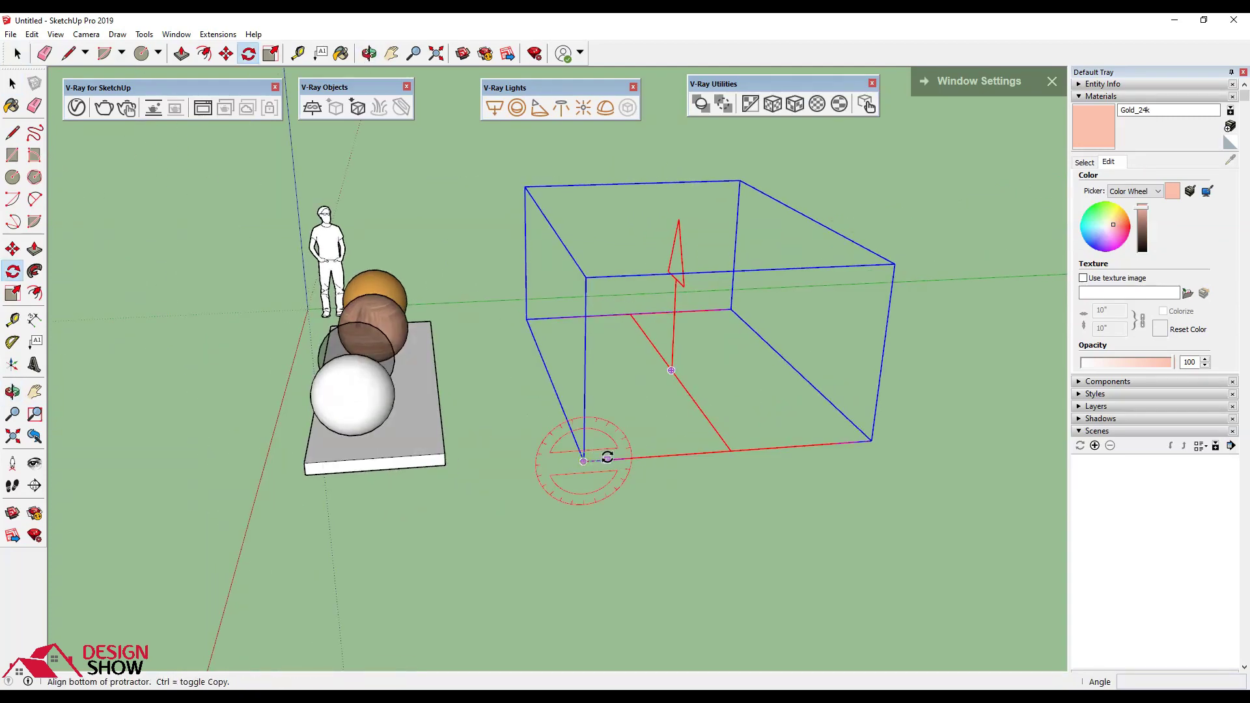
{"action": "left_click", "coordinate": [570, 429]}
{"action": "mouse_move", "coordinate": [478, 427]}
{"action": "middle_mouse_down"}
{"action": "mouse_move", "coordinate": [435, 398]}
{"action": "mouse_move", "coordinate": [431, 433]}
{"action": "middle_mouse_up"}
{"action": "left_click", "coordinate": [431, 433]}
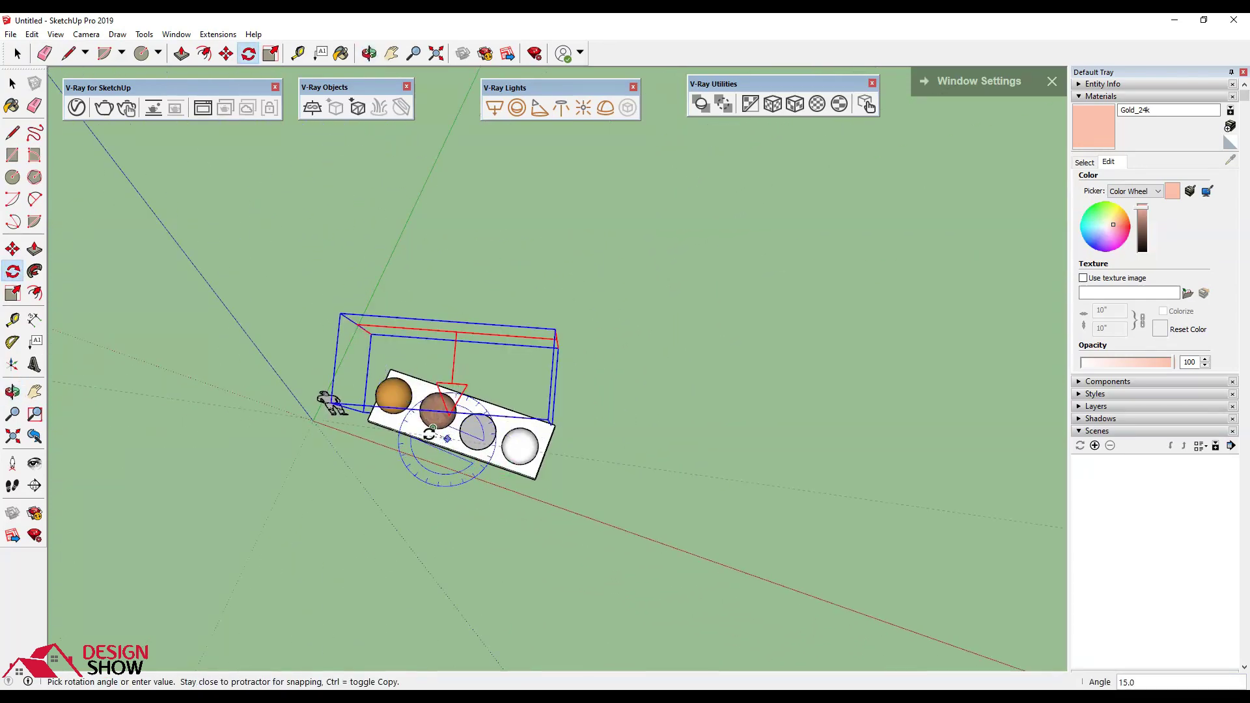
{"action": "left_click", "coordinate": [409, 473]}
{"action": "middle_click_drag", "start_coordinate": [409, 473], "coordinate": [525, 338]}
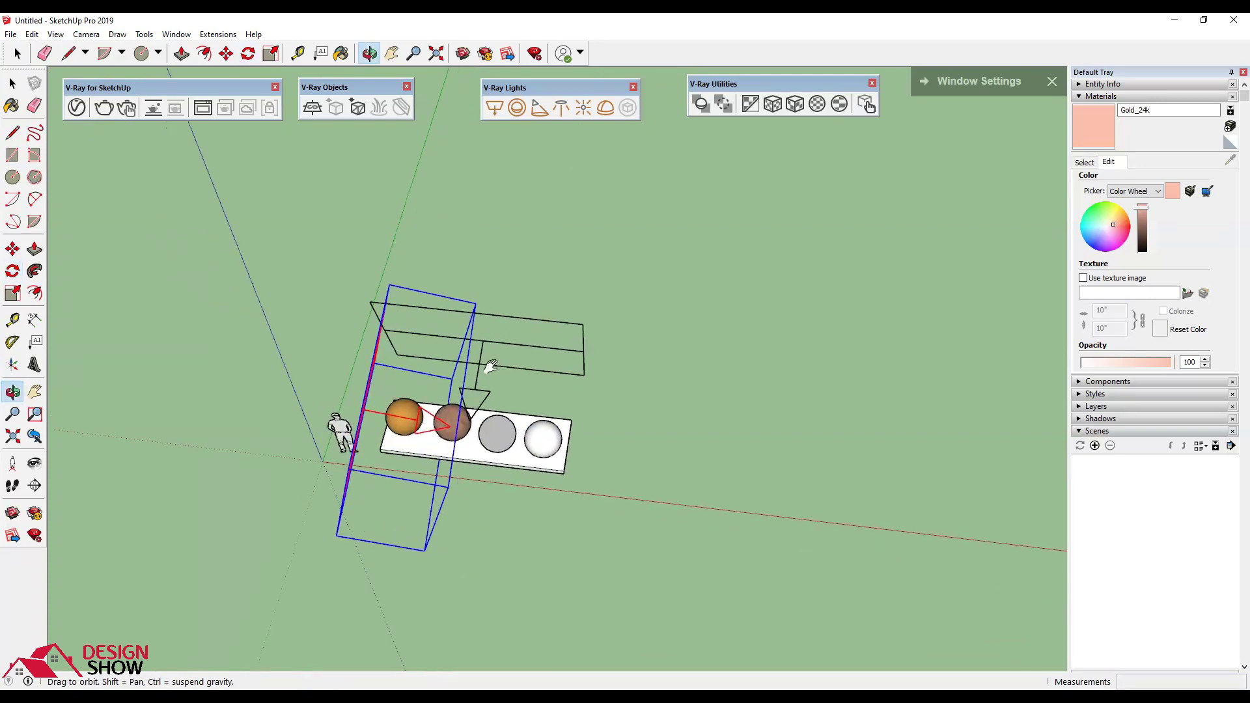
Step: Move the upright light into place beside the spheres and deselect it
{"action": "key", "text": "m"}
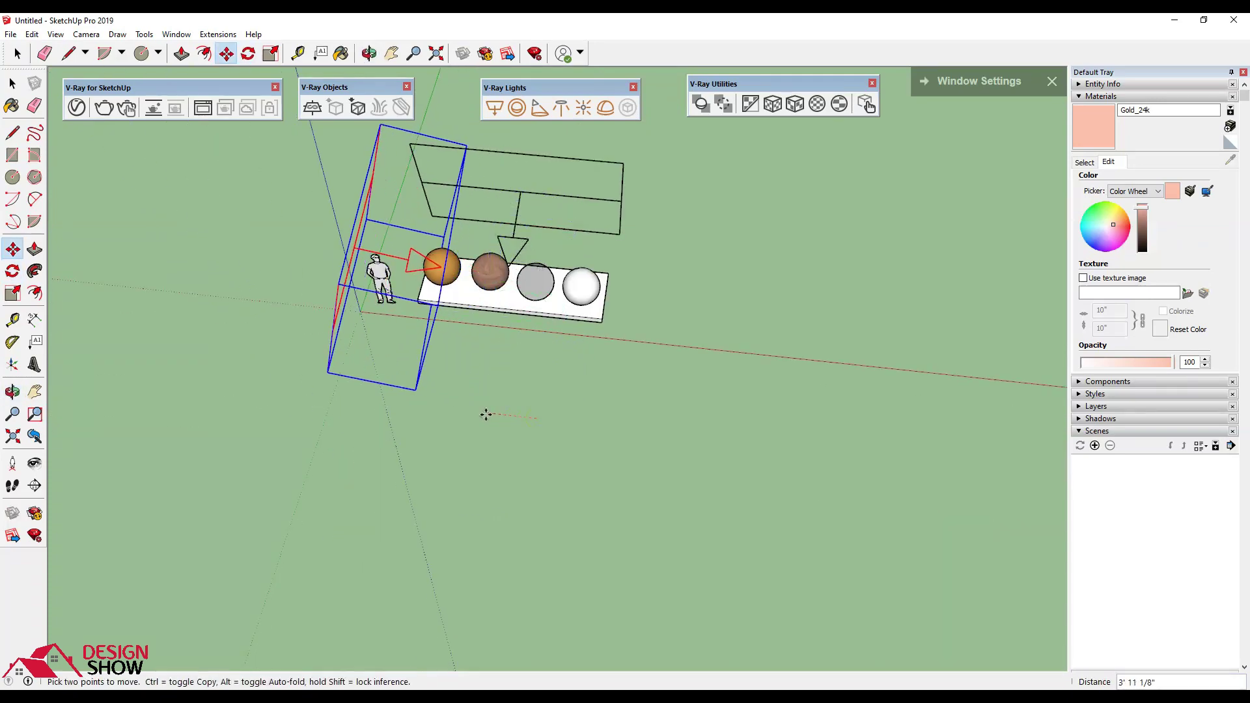
{"action": "key", "text": "space"}
{"action": "middle_click_drag", "start_coordinate": [724, 353], "coordinate": [380, 210]}
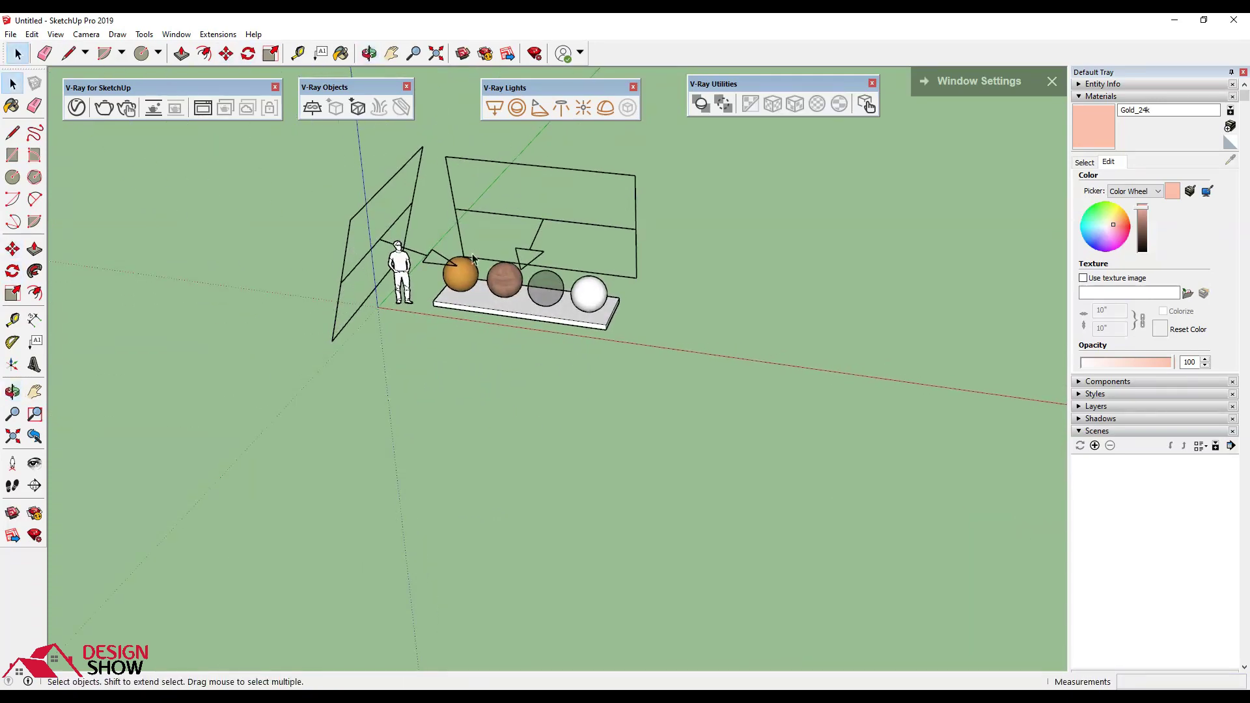
{"action": "scroll", "coordinate": [508, 273], "scroll_direction": "up", "scroll_amount": 5}
{"action": "mouse_move", "coordinate": [538, 321]}
{"action": "middle_mouse_down"}
{"action": "mouse_move", "coordinate": [609, 294]}
{"action": "mouse_move", "coordinate": [580, 349]}
{"action": "mouse_move", "coordinate": [579, 287]}
{"action": "middle_mouse_up"}
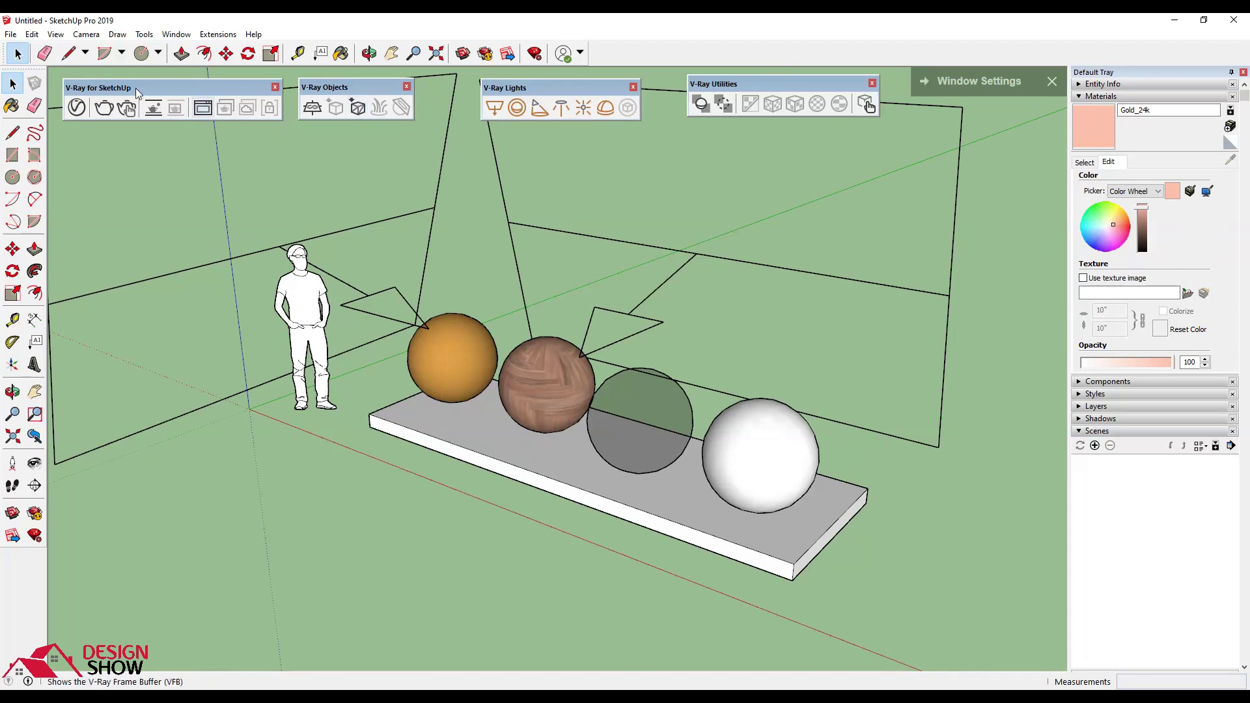
{"action": "left_click", "coordinate": [76, 107]}
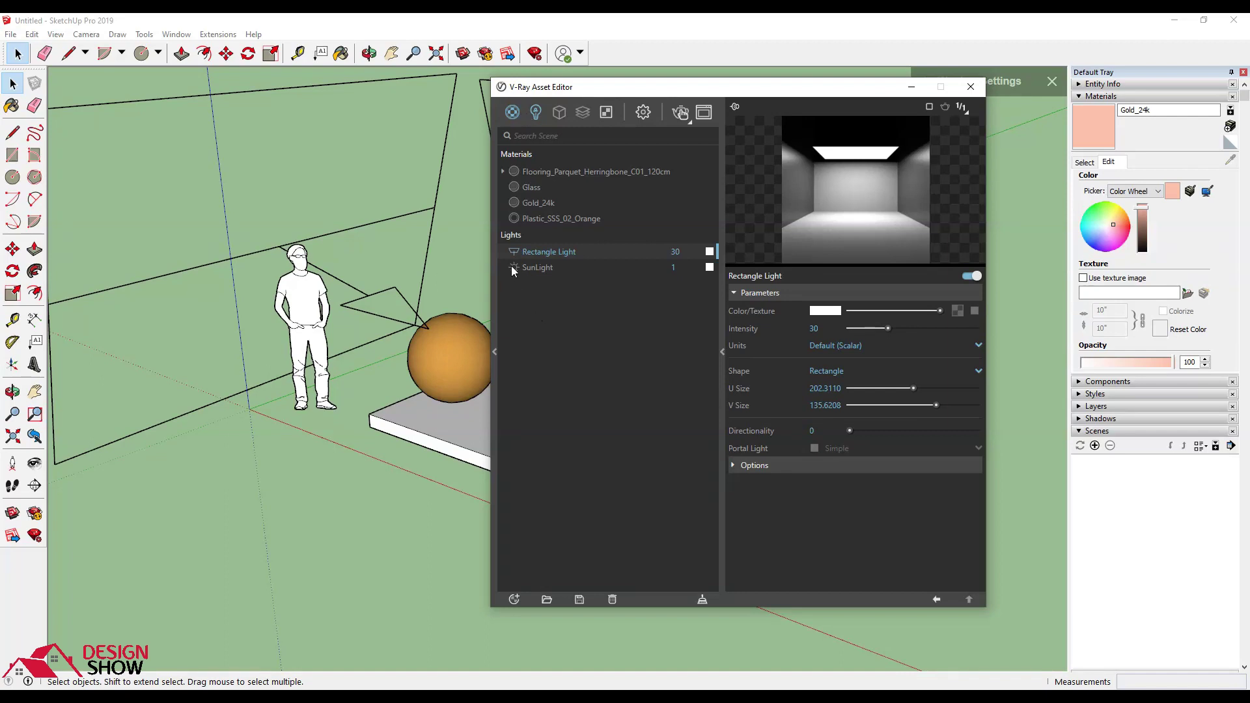
Step: Filter the Asset Editor to Lights, showing Rectangle Light and SunLight, and move it right
{"action": "left_click", "coordinate": [534, 118]}
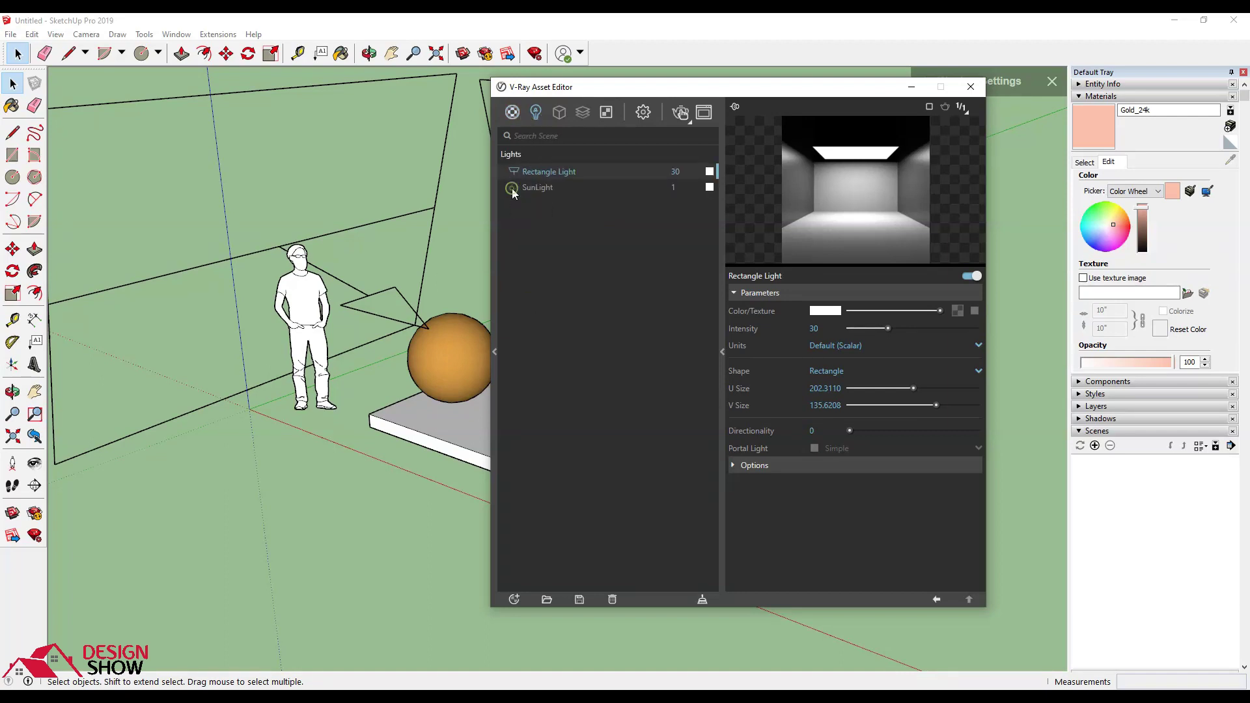
{"action": "mouse_move", "coordinate": [687, 96]}
{"action": "left_mouse_down"}
{"action": "mouse_move", "coordinate": [866, 175]}
{"action": "mouse_move", "coordinate": [912, 167]}
{"action": "left_mouse_up"}
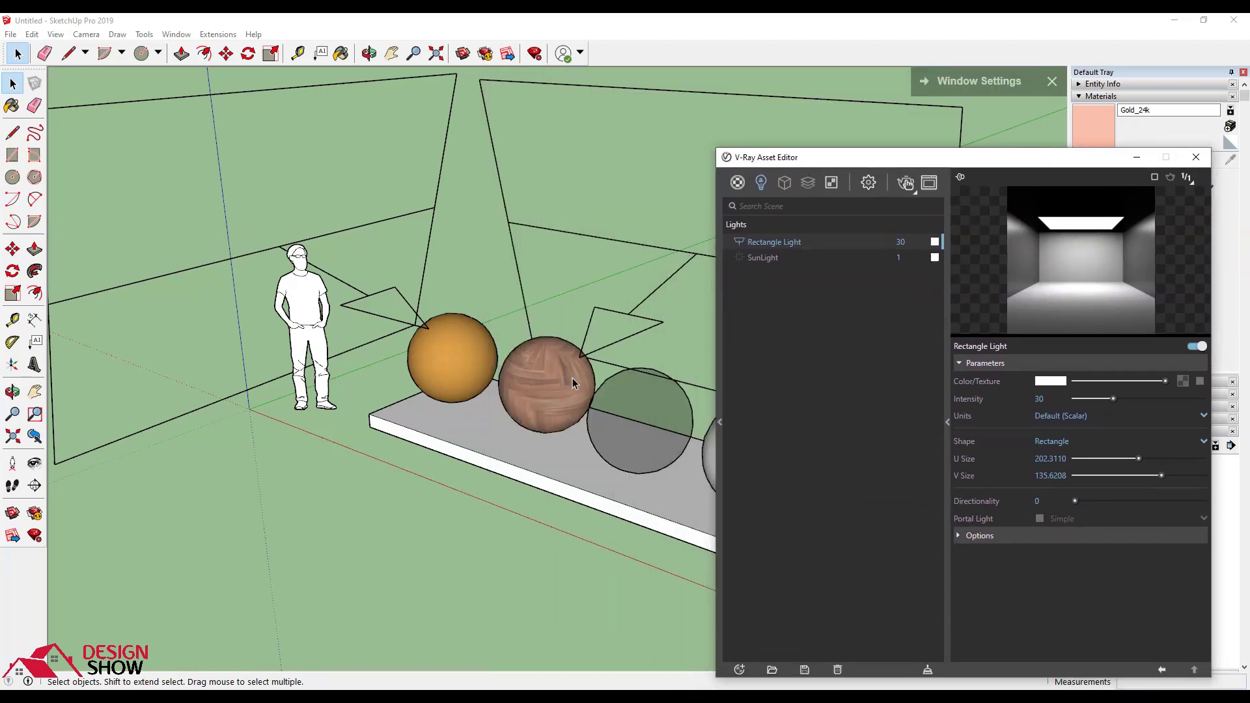
{"action": "middle_click_drag", "start_coordinate": [576, 377], "coordinate": [410, 351]}
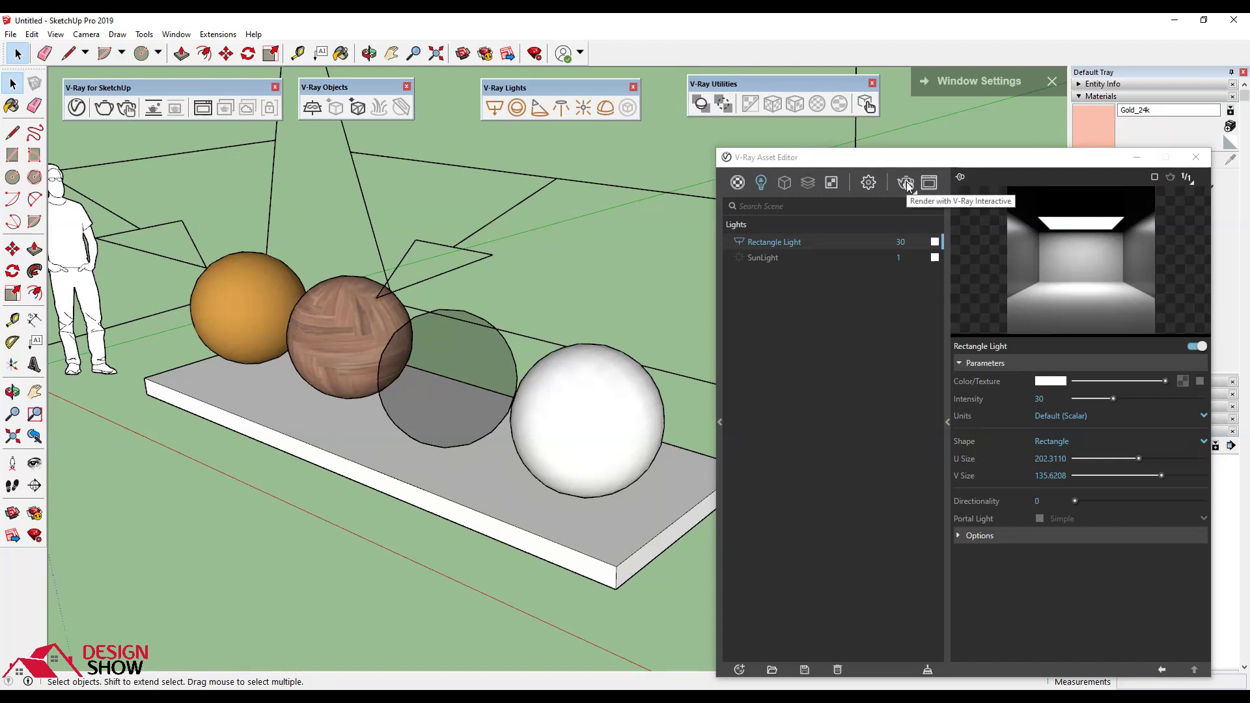
Step: Start an interactive V-Ray render and move the Asset Editor aside
{"action": "left_click", "coordinate": [907, 183]}
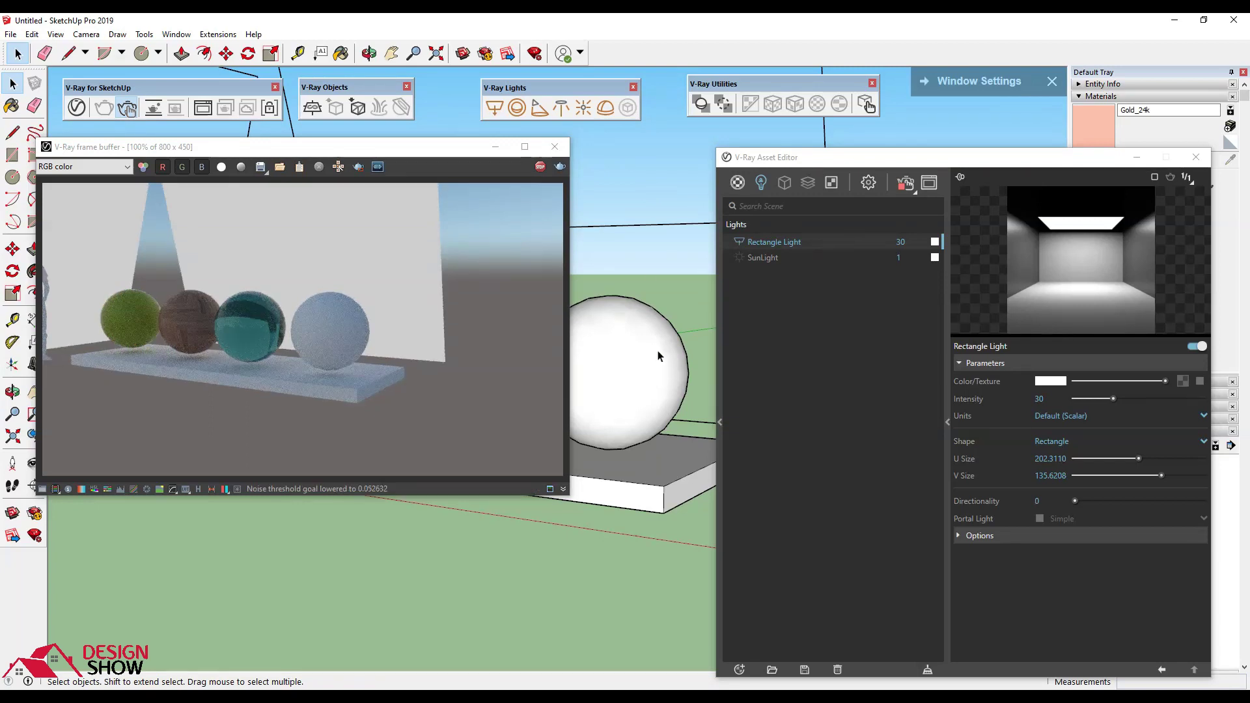
{"action": "left_click_drag", "start_coordinate": [779, 161], "coordinate": [718, 135]}
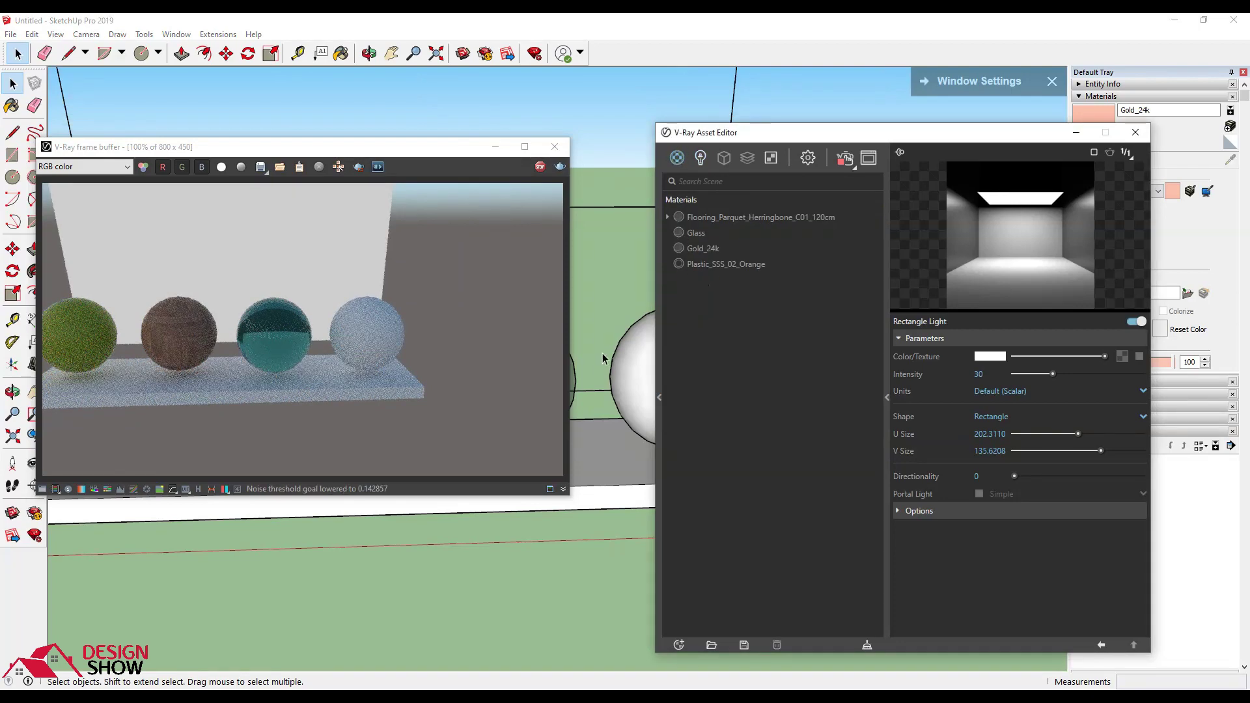
{"action": "left_click", "coordinate": [641, 381]}
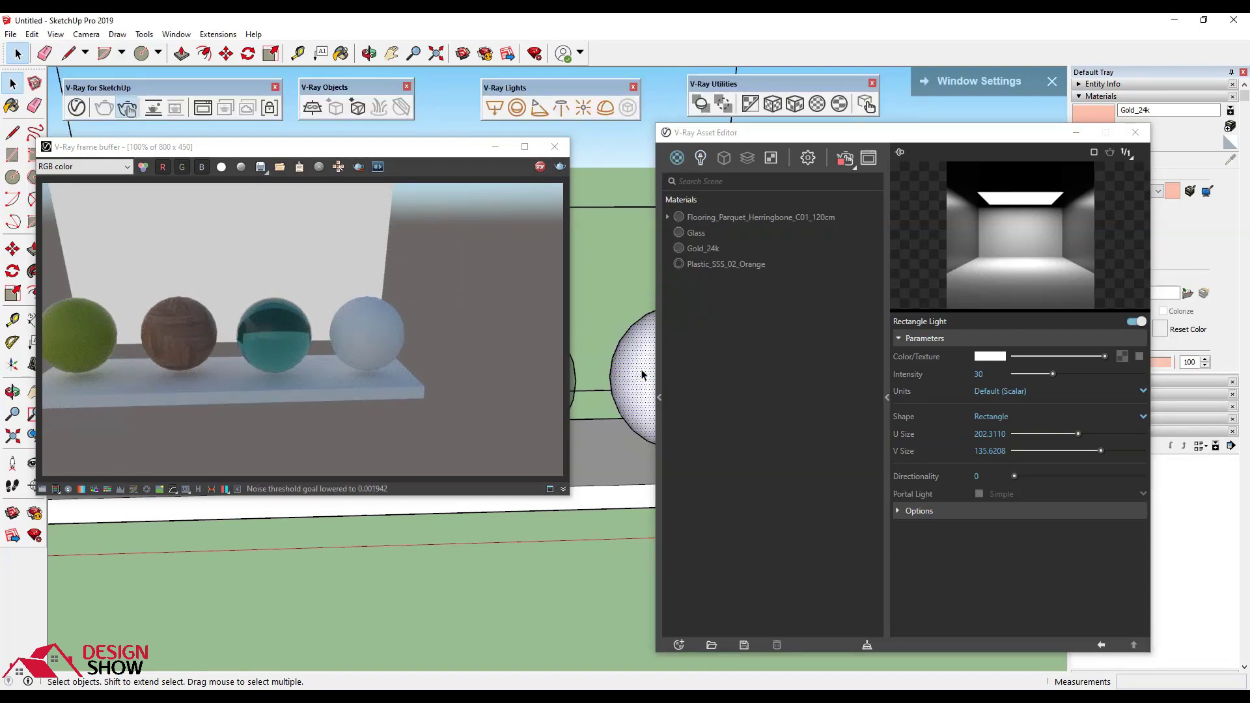
Step: Apply Gold_24k to the selected sphere and zoom the render to inspect it
{"action": "right_click", "coordinate": [700, 248]}
{"action": "left_click", "coordinate": [728, 276]}
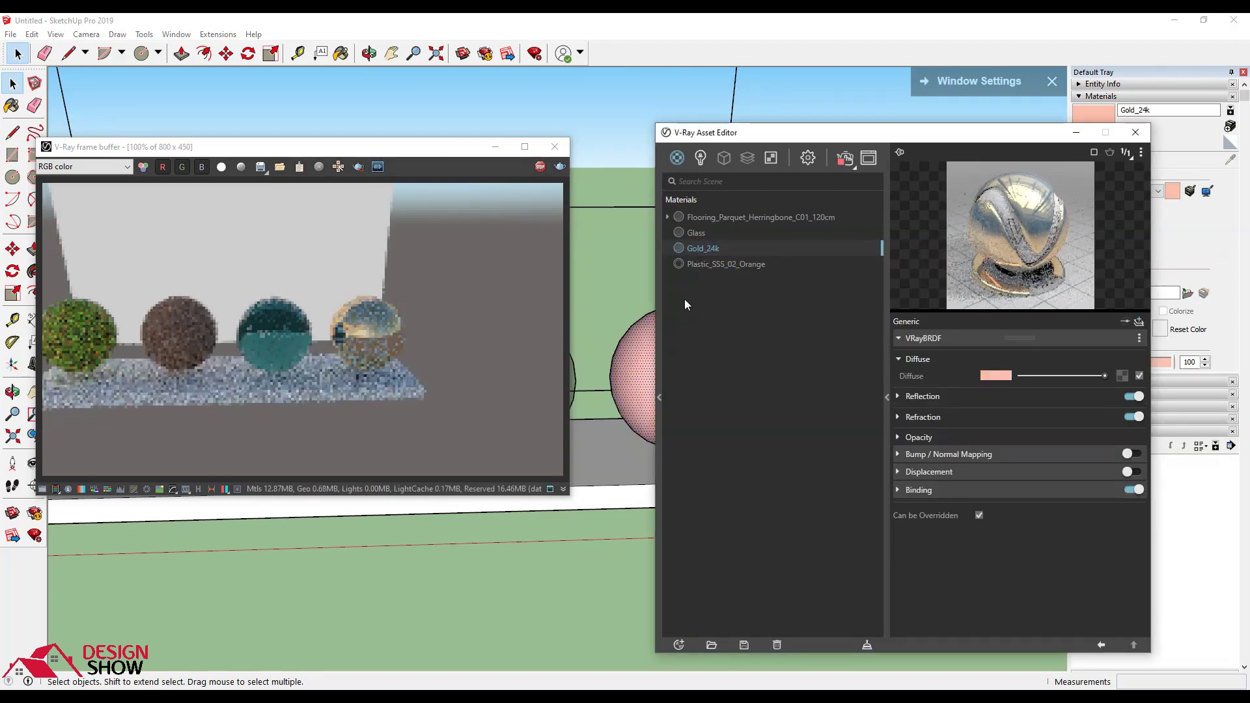
{"action": "scroll", "coordinate": [353, 340], "scroll_direction": "up", "scroll_amount": 1}
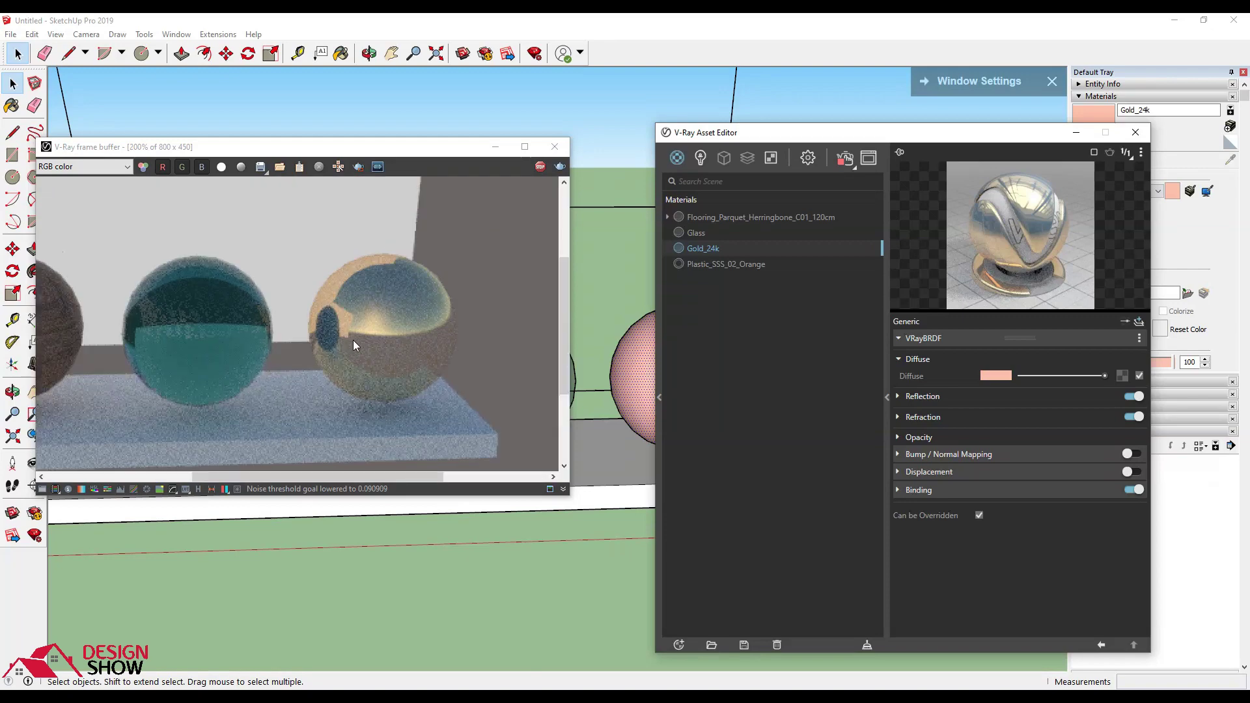
{"action": "scroll", "coordinate": [393, 355], "scroll_direction": "down", "scroll_amount": 1}
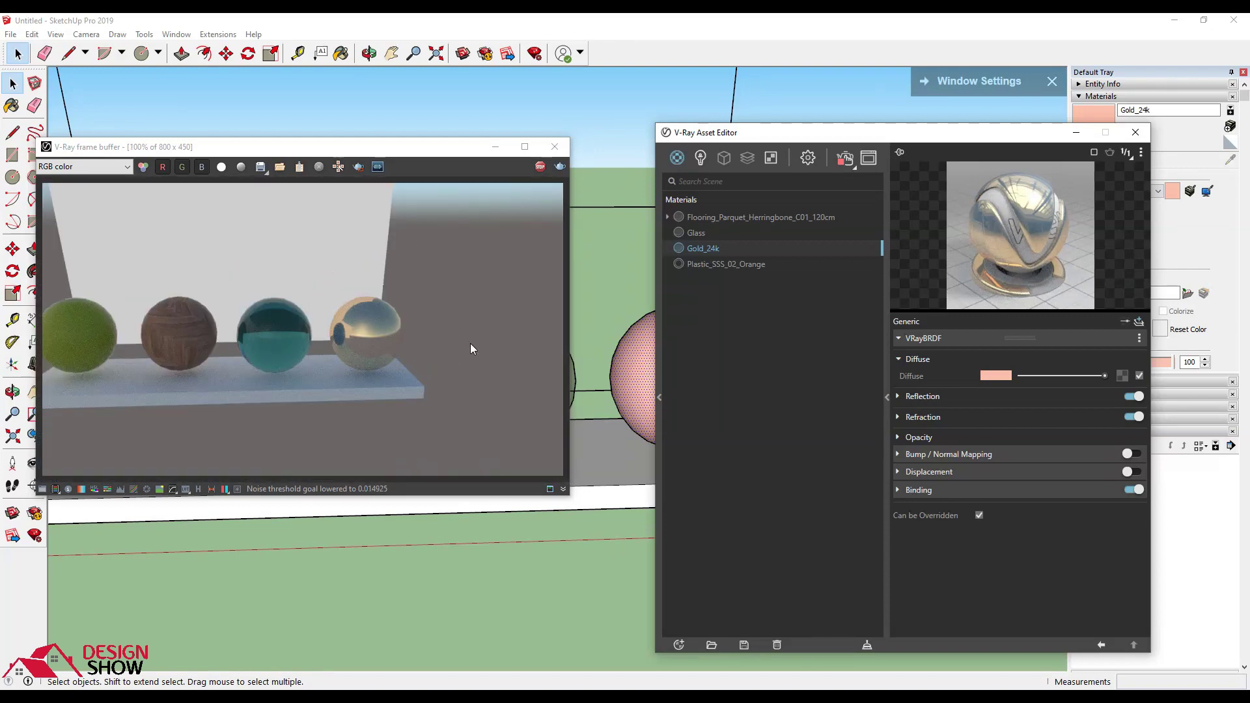
{"action": "left_click", "coordinate": [811, 162]}
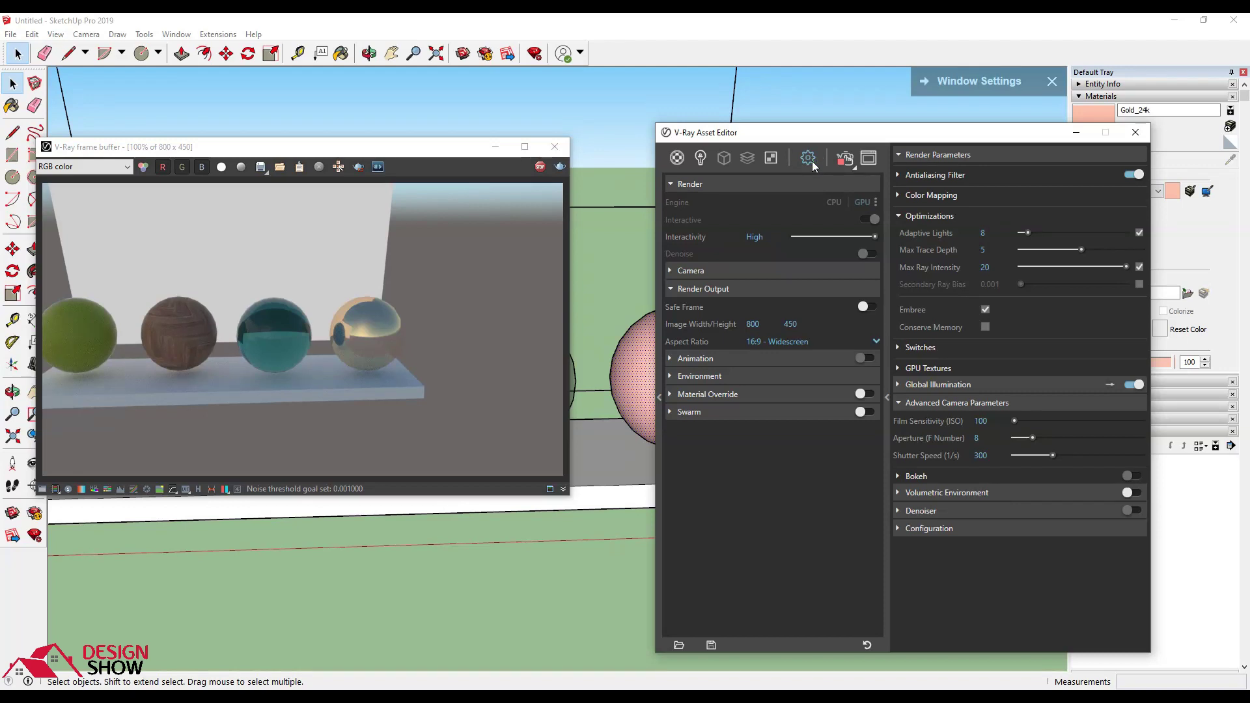
Step: Uncheck the Environment Background in Render Settings for a black backdrop
{"action": "left_click", "coordinate": [751, 375]}
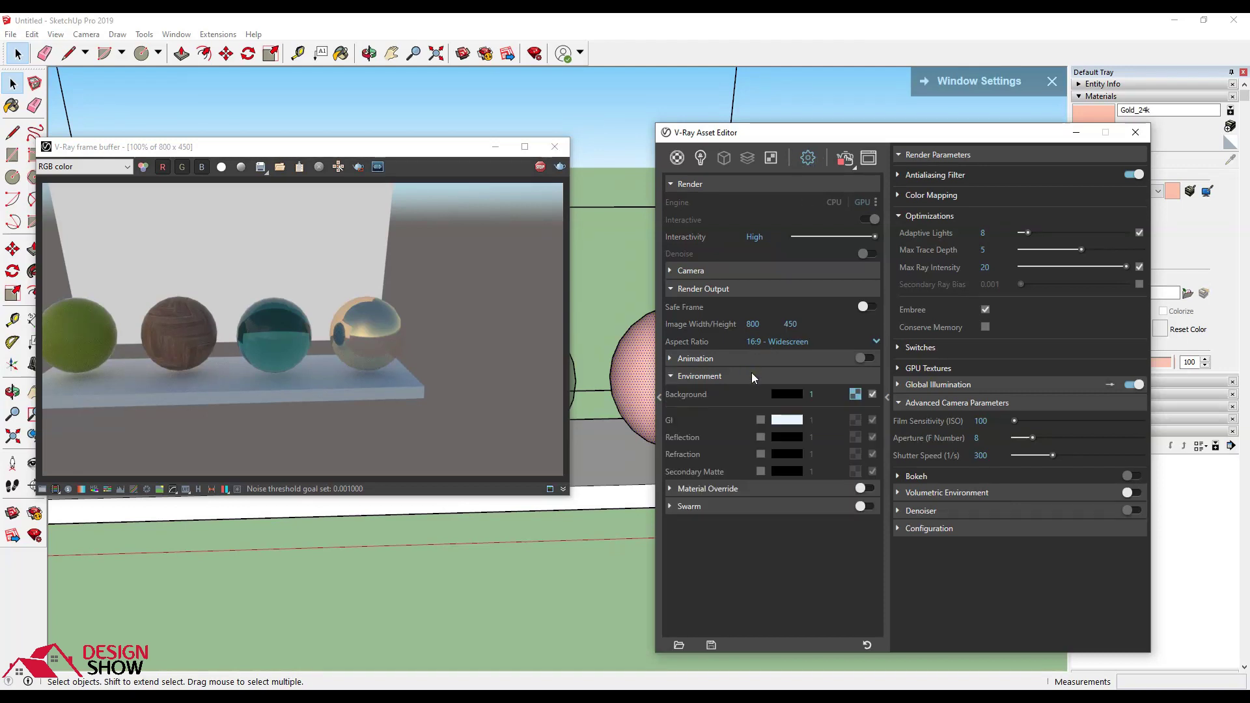
{"action": "left_click", "coordinate": [873, 393]}
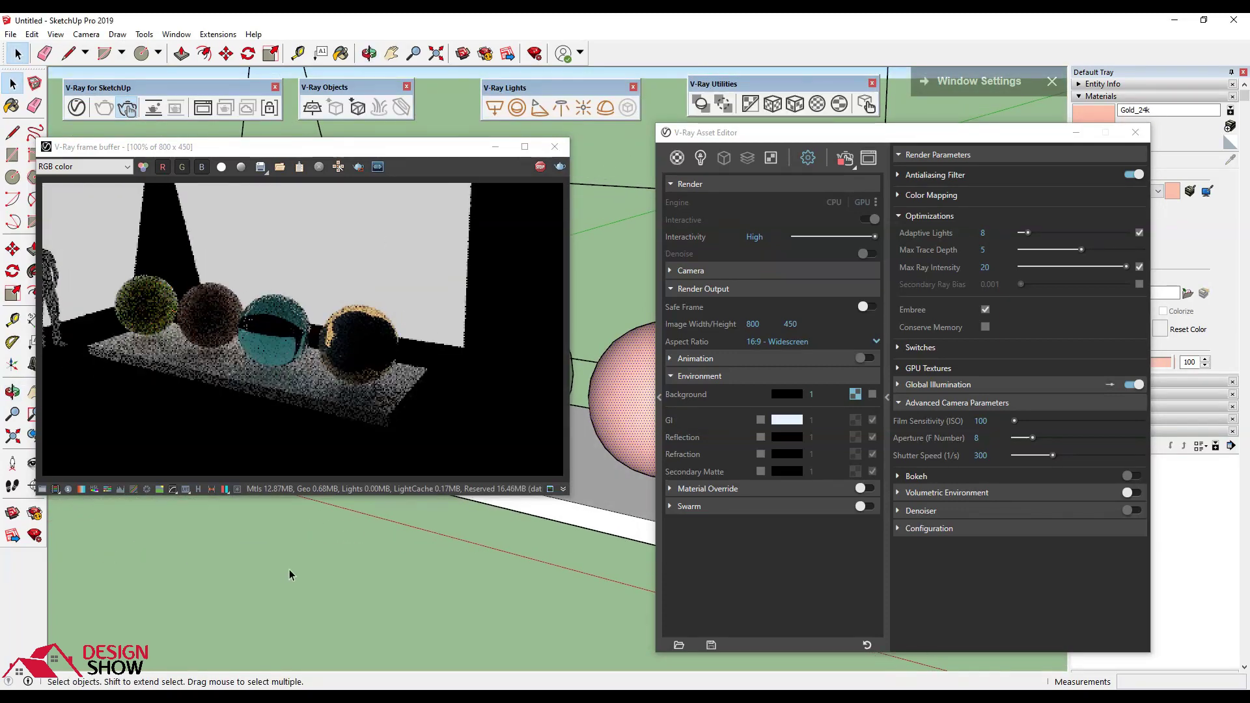
{"action": "mouse_move", "coordinate": [299, 571]}
{"action": "middle_mouse_down"}
{"action": "mouse_move", "coordinate": [496, 587]}
{"action": "mouse_move", "coordinate": [550, 578]}
{"action": "mouse_move", "coordinate": [567, 591]}
{"action": "middle_mouse_up"}
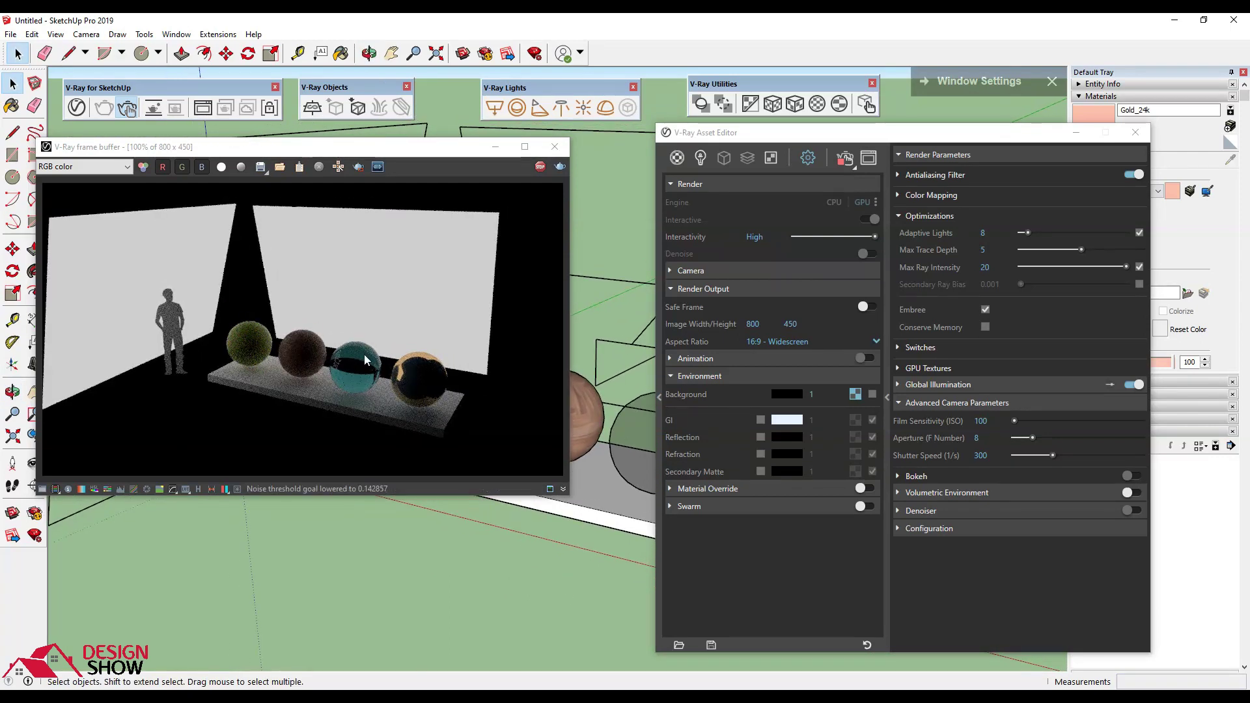
{"action": "middle_click_drag", "start_coordinate": [594, 585], "coordinate": [519, 608]}
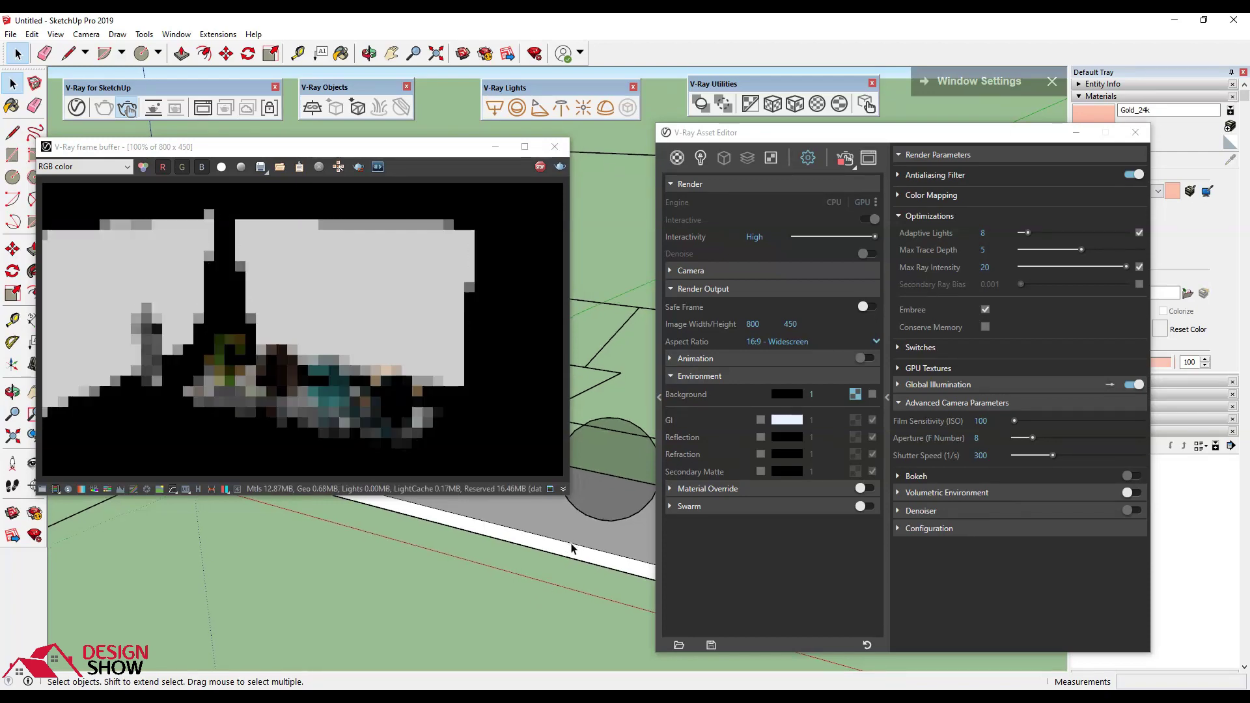
{"action": "mouse_move", "coordinate": [576, 547]}
{"action": "middle_mouse_down"}
{"action": "mouse_move", "coordinate": [346, 567]}
{"action": "mouse_move", "coordinate": [399, 586]}
{"action": "mouse_move", "coordinate": [411, 497]}
{"action": "mouse_move", "coordinate": [475, 531]}
{"action": "mouse_move", "coordinate": [447, 586]}
{"action": "middle_mouse_up"}
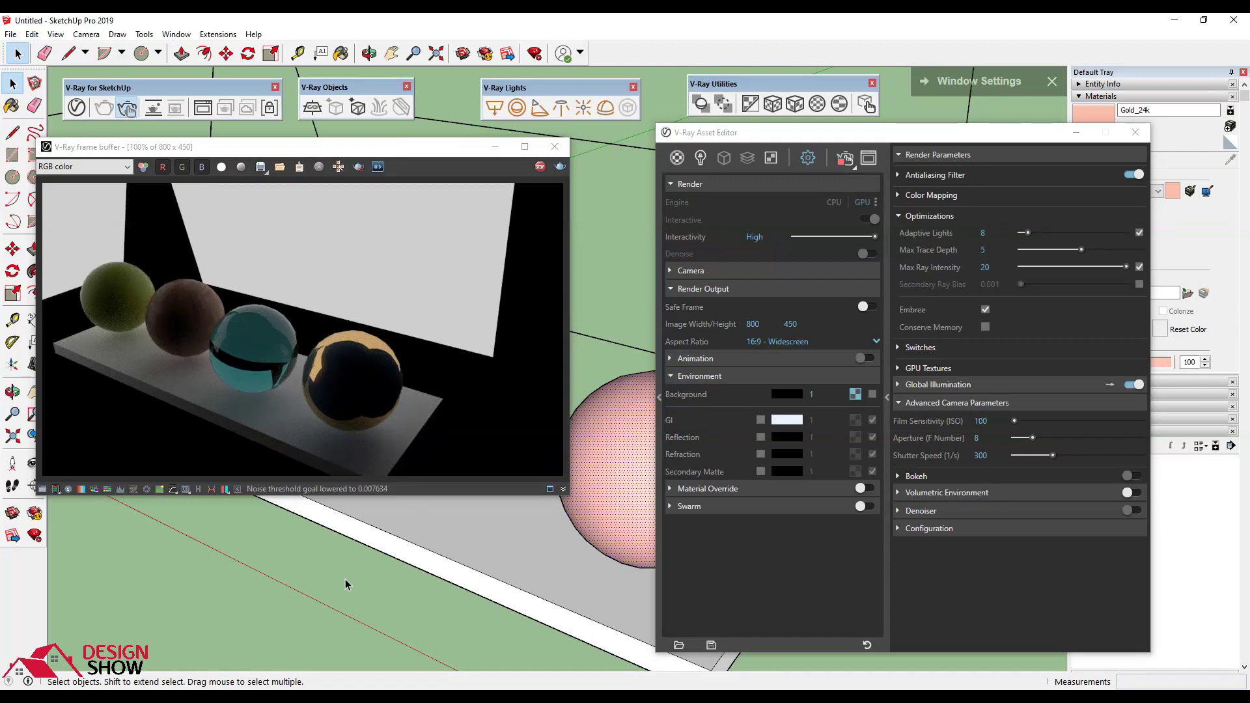
Step: Orbit the view to see the interactive render from other angles
{"action": "middle_click_drag", "start_coordinate": [399, 548], "coordinate": [218, 553]}
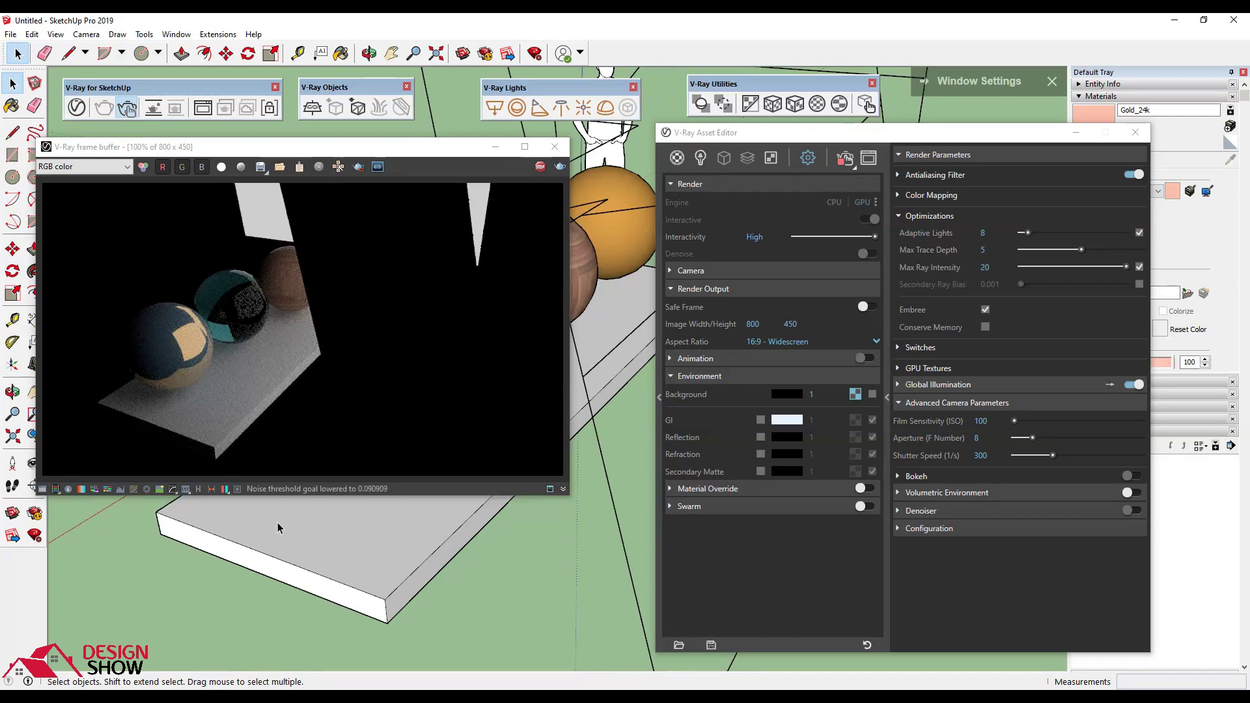
{"action": "scroll", "coordinate": [178, 337], "scroll_direction": "up", "scroll_amount": 1}
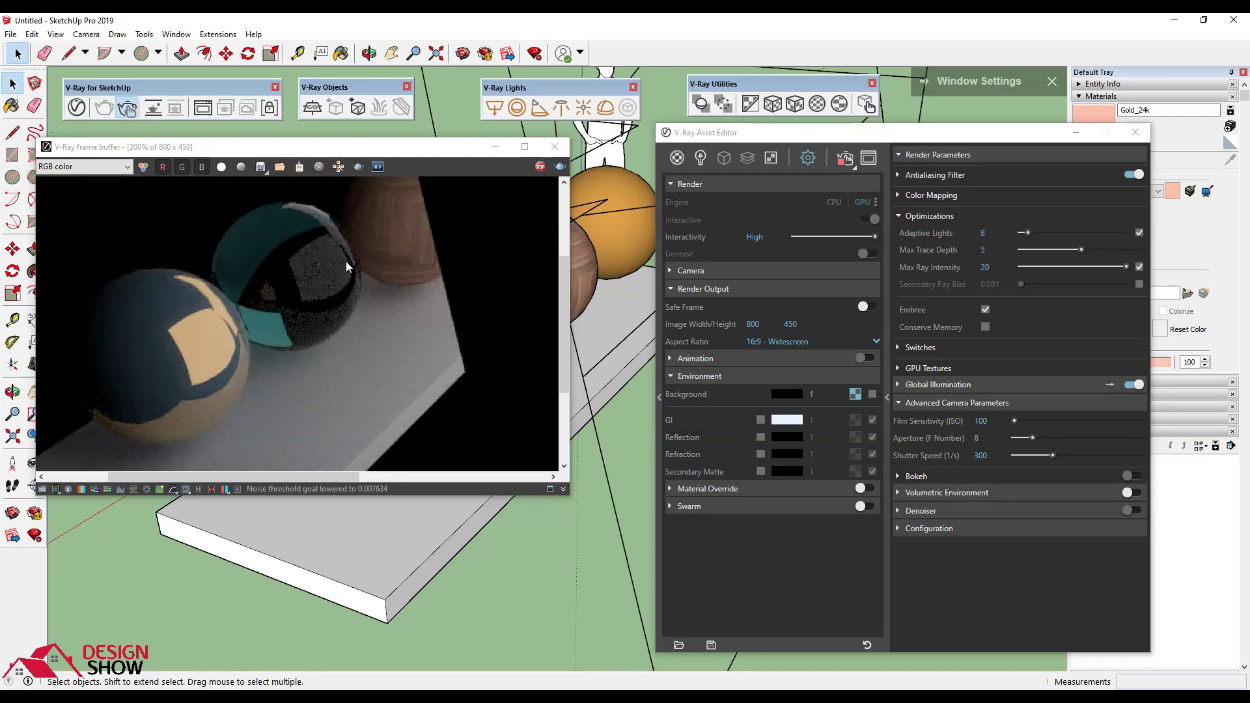
{"action": "scroll", "coordinate": [267, 268], "scroll_direction": "down", "scroll_amount": 1}
{"action": "mouse_move", "coordinate": [254, 541]}
{"action": "middle_mouse_down"}
{"action": "mouse_move", "coordinate": [550, 570]}
{"action": "mouse_move", "coordinate": [539, 531]}
{"action": "mouse_move", "coordinate": [456, 547]}
{"action": "middle_mouse_up"}
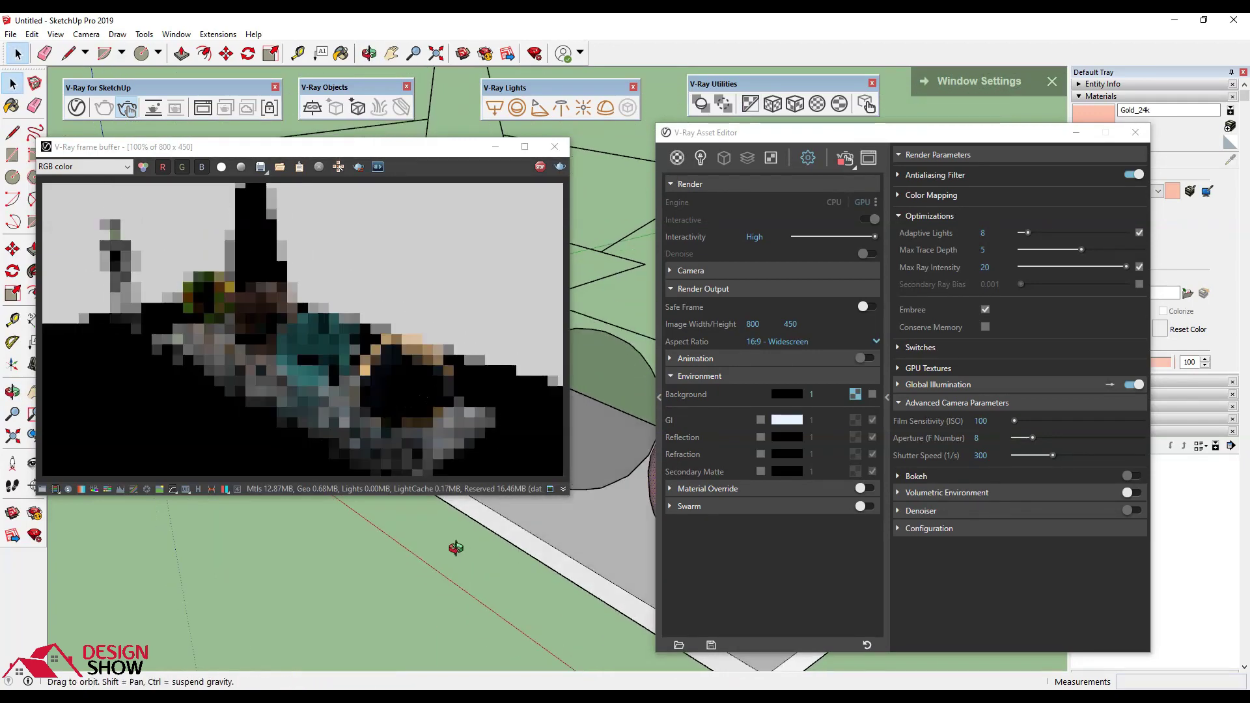
{"action": "left_click", "coordinate": [704, 156]}
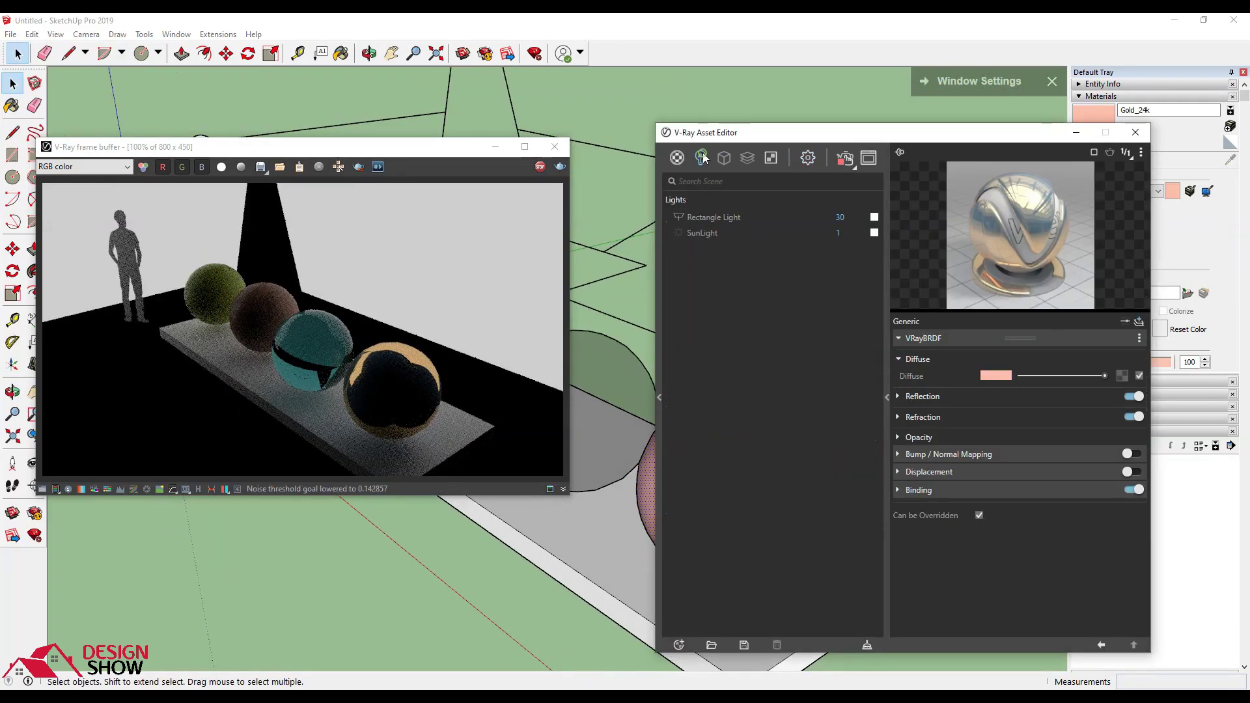
Step: Change the Rectangle Light's intensity from 30 to 300 in the Lights list
{"action": "left_click", "coordinate": [706, 218]}
{"action": "mouse_move", "coordinate": [695, 125]}
{"action": "left_mouse_down"}
{"action": "mouse_move", "coordinate": [695, 73]}
{"action": "mouse_move", "coordinate": [631, 81]}
{"action": "left_mouse_up"}
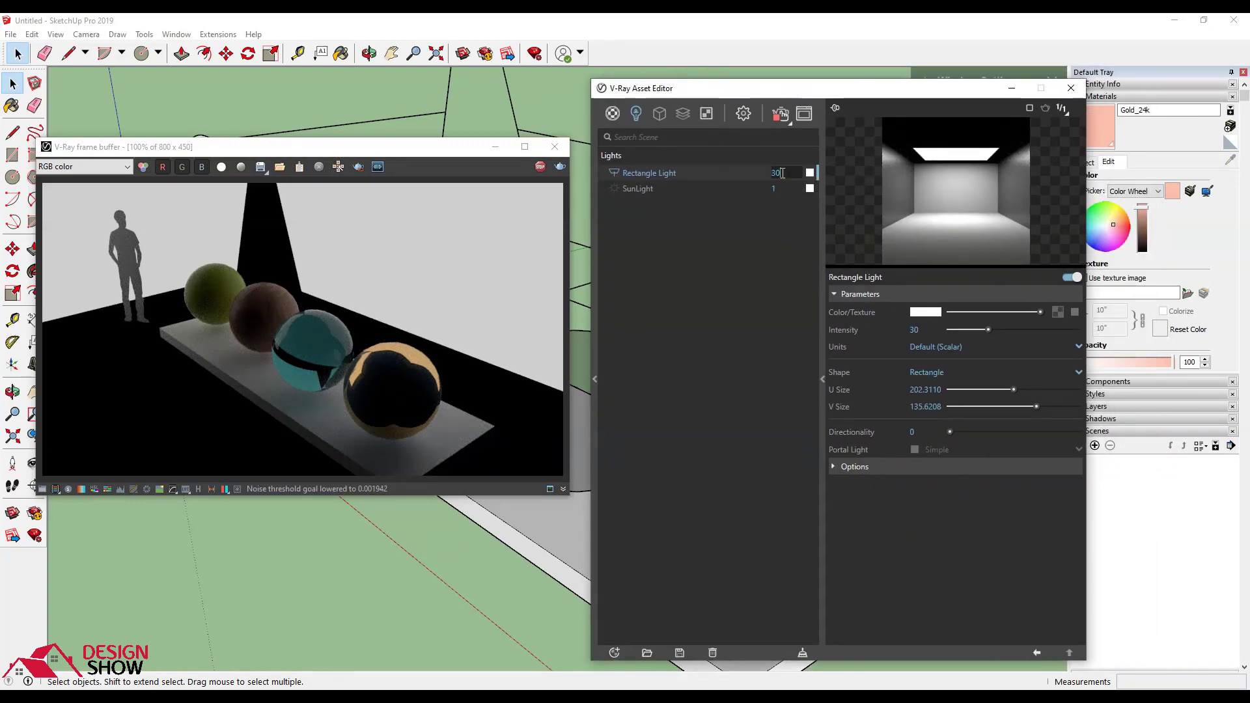
{"action": "type", "text": "0"}
{"action": "key", "text": "Return"}
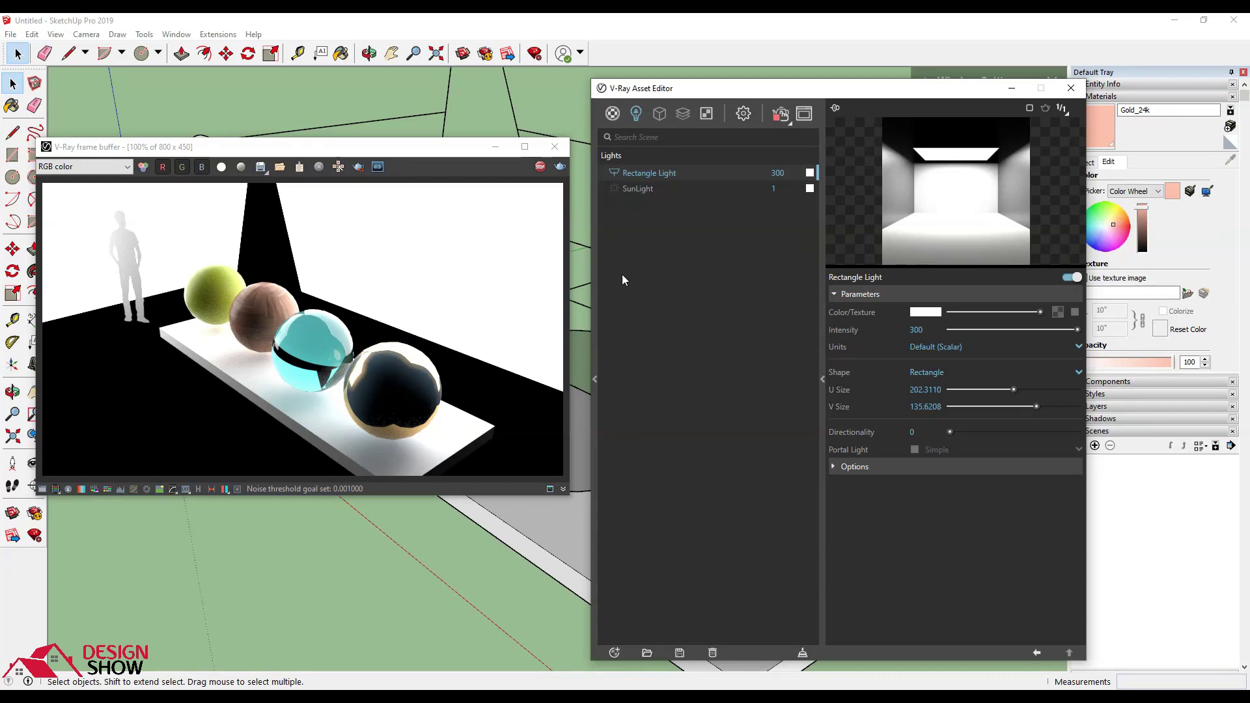
Step: Set the Rectangle Light's colour to a deeper pink in the Color Picker
{"action": "left_click", "coordinate": [809, 173]}
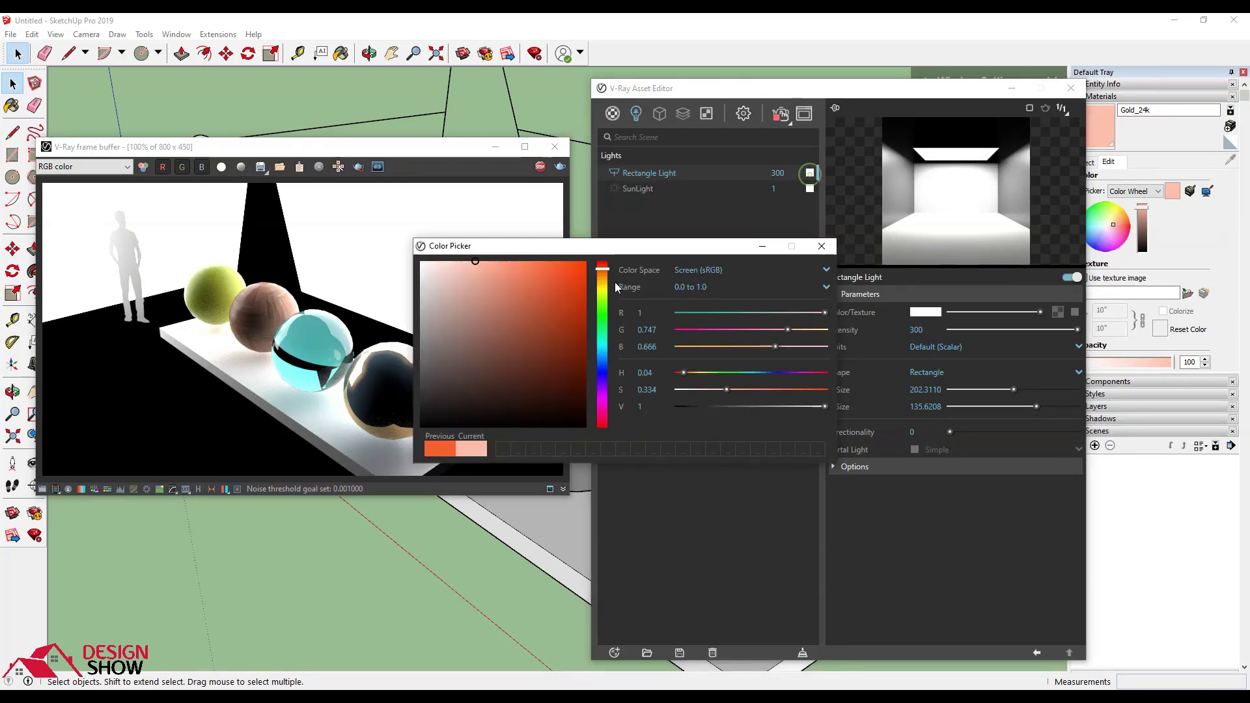
{"action": "left_click", "coordinate": [448, 262]}
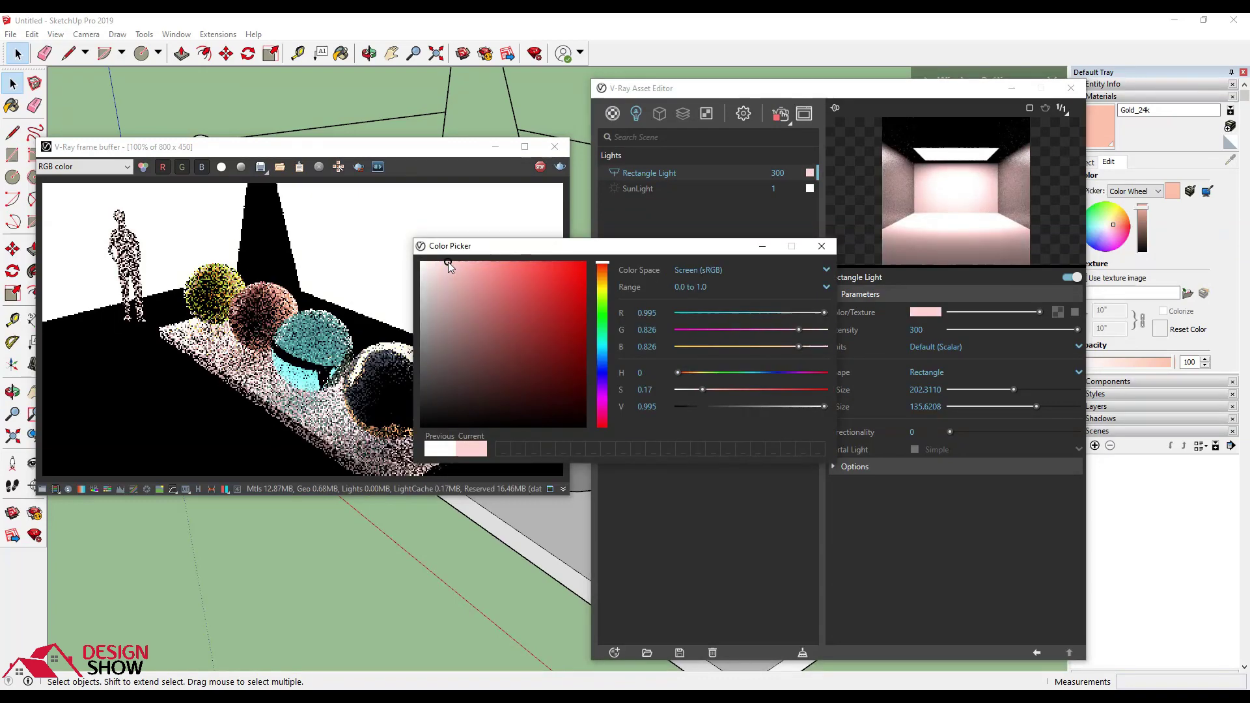
{"action": "left_click_drag", "start_coordinate": [448, 262], "coordinate": [466, 260]}
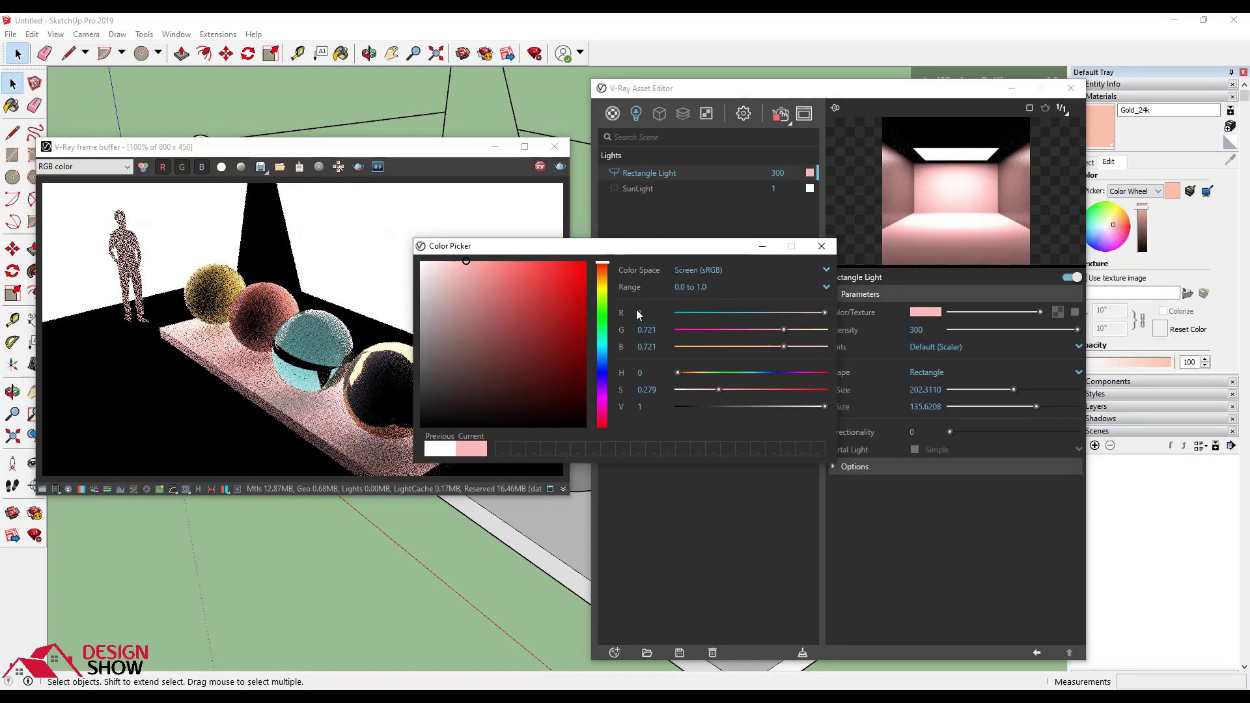
{"action": "left_click", "coordinate": [822, 246]}
{"action": "scroll", "coordinate": [200, 333], "scroll_direction": "up", "scroll_amount": 2}
{"action": "scroll", "coordinate": [202, 333], "scroll_direction": "down", "scroll_amount": 2}
{"action": "middle_click_drag", "start_coordinate": [446, 593], "coordinate": [176, 573]}
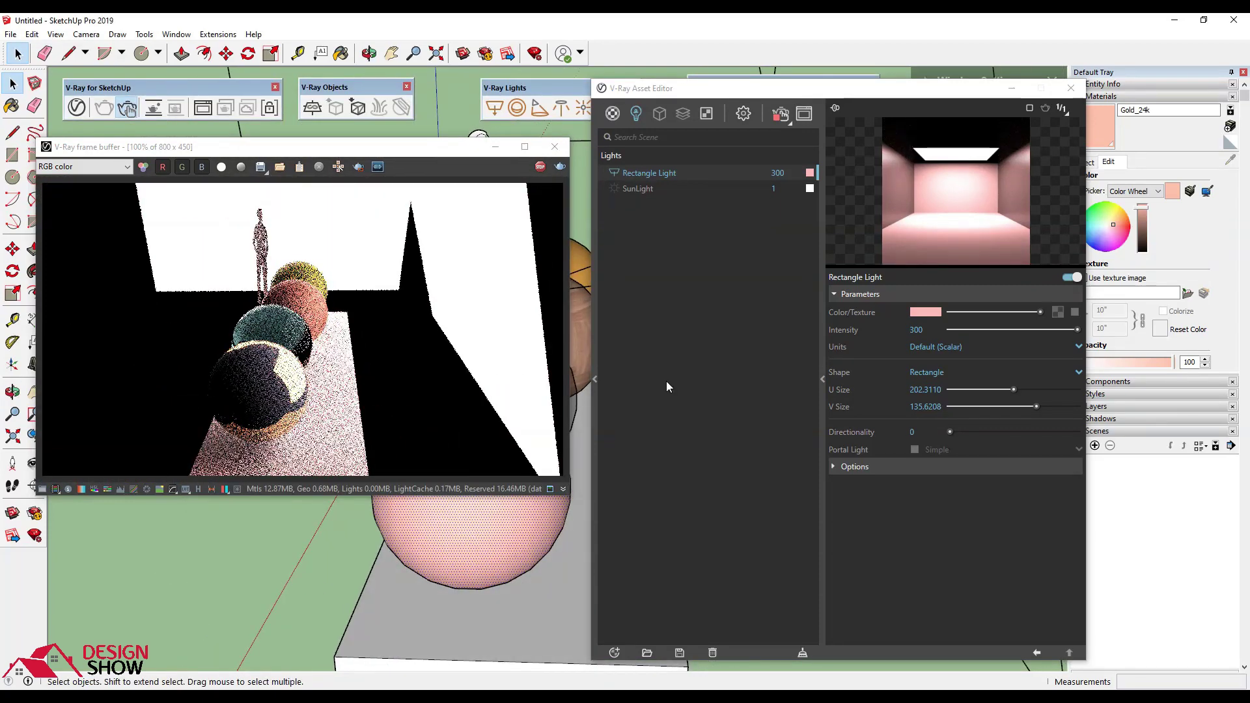
Step: Lower the Rectangle Light's intensity to 250, then to 200
{"action": "left_click", "coordinate": [777, 172]}
{"action": "type", "text": "250"}
{"action": "key", "text": "Return"}
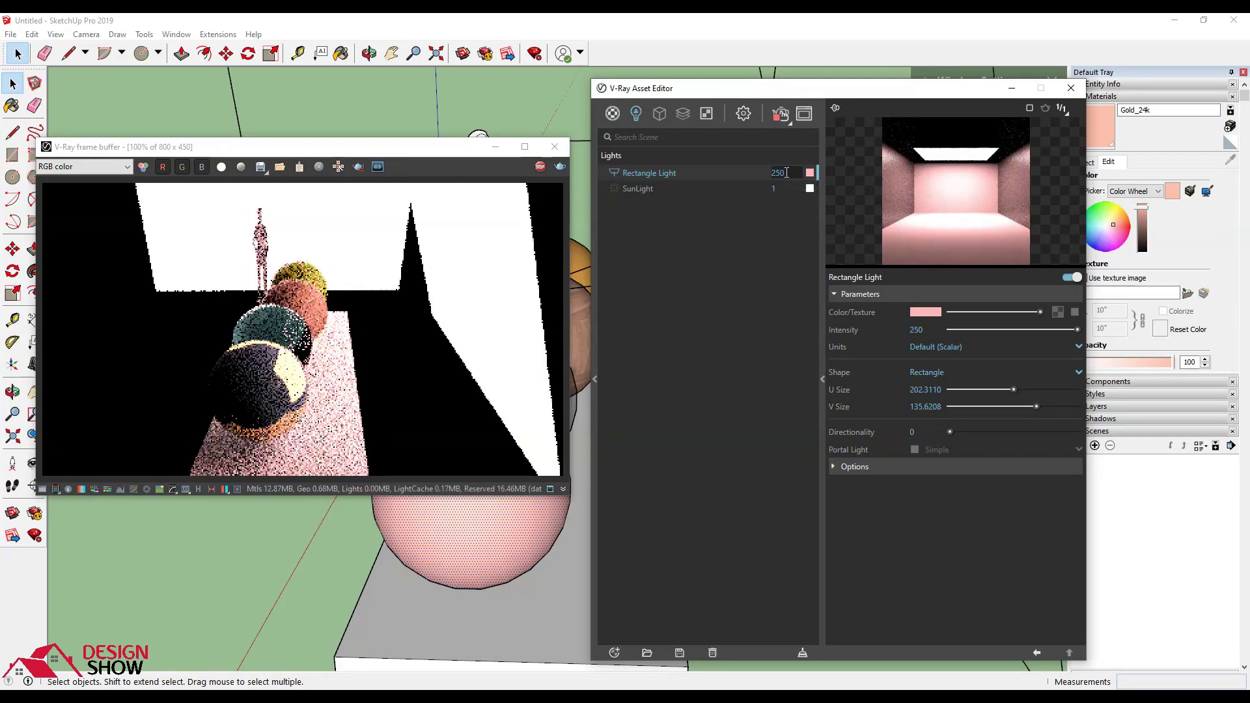
{"action": "left_click", "coordinate": [775, 170]}
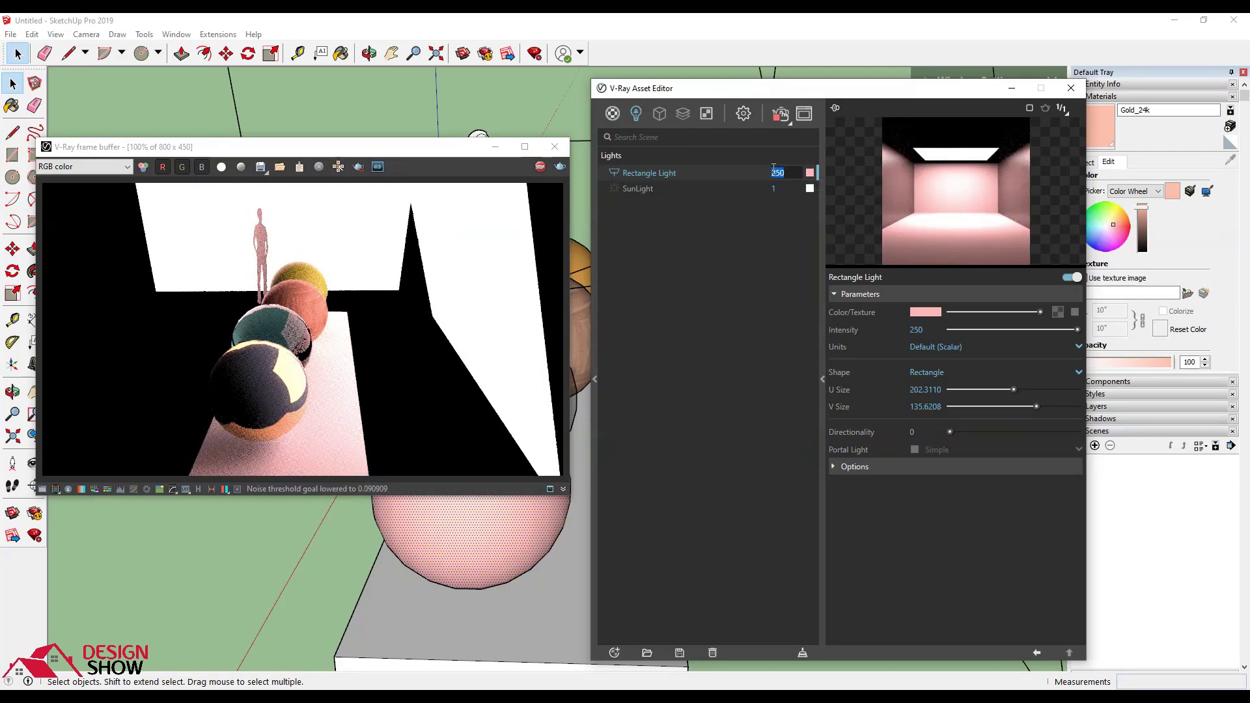
{"action": "type", "text": "200"}
{"action": "key", "text": "Return"}
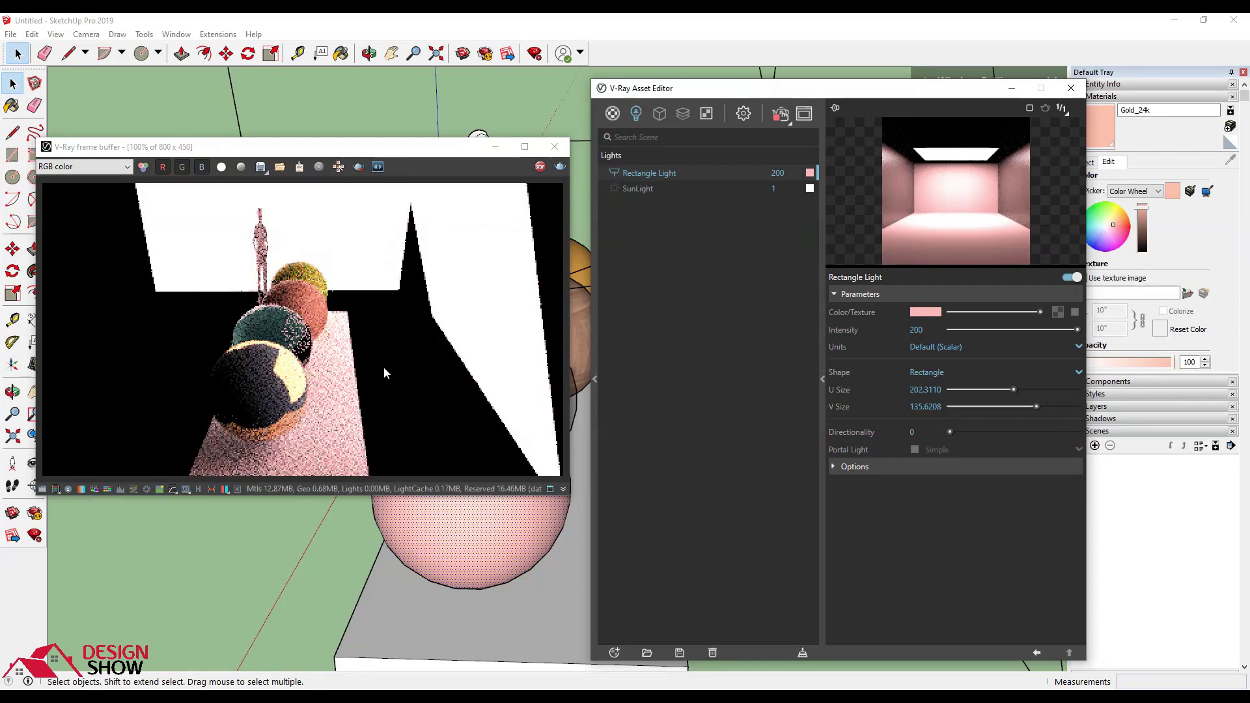
{"action": "middle_click_drag", "start_coordinate": [324, 596], "coordinate": [290, 571]}
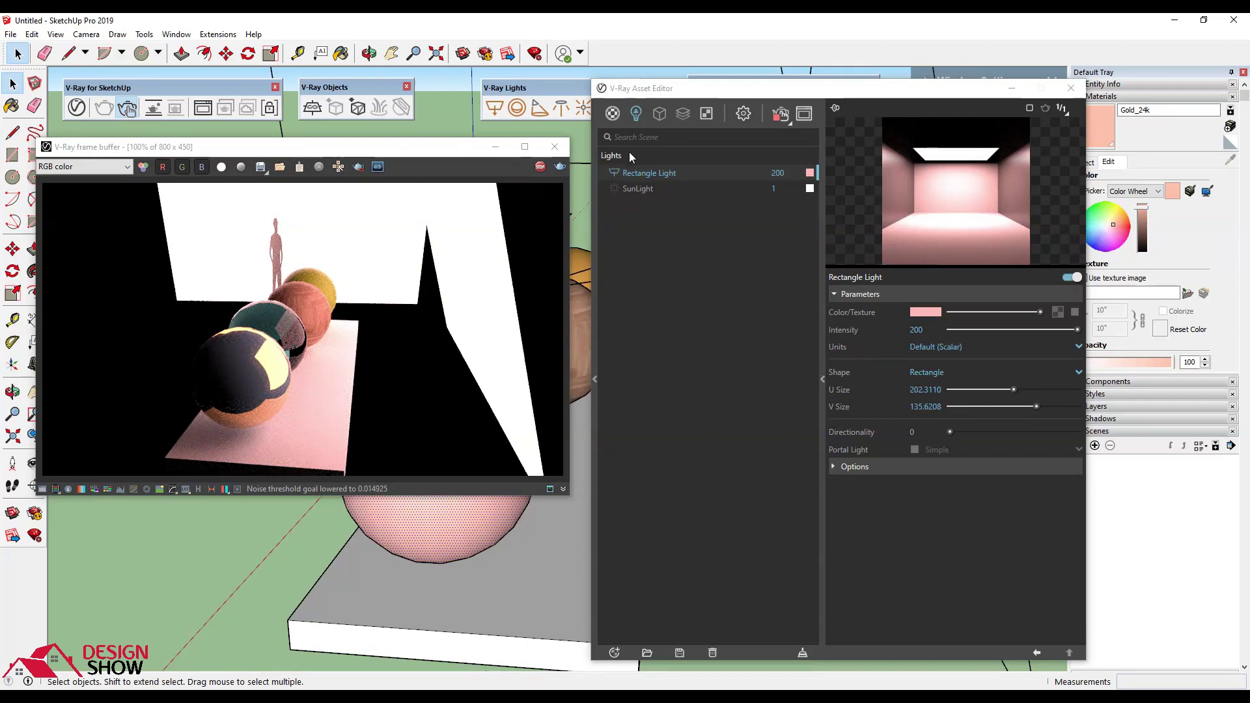
{"action": "left_click", "coordinate": [935, 347]}
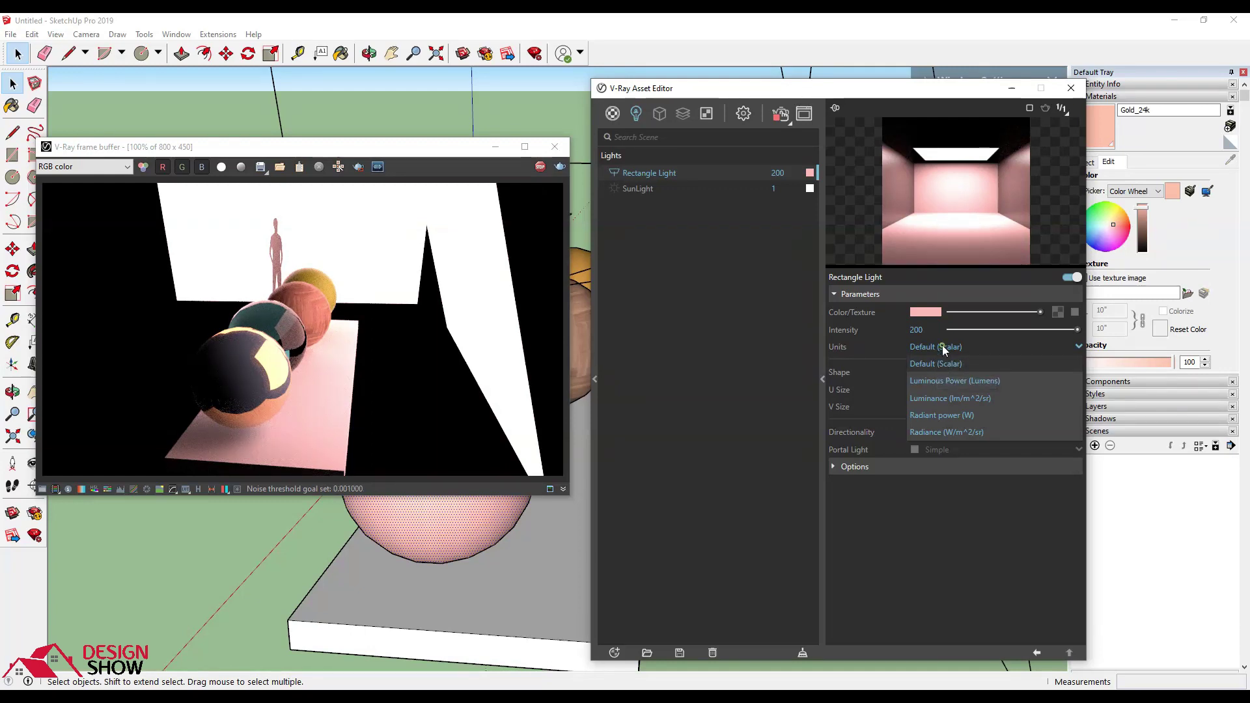
Step: Keep the light's units at Default (Scalar) and its shape as Rectangle
{"action": "left_click", "coordinate": [935, 362]}
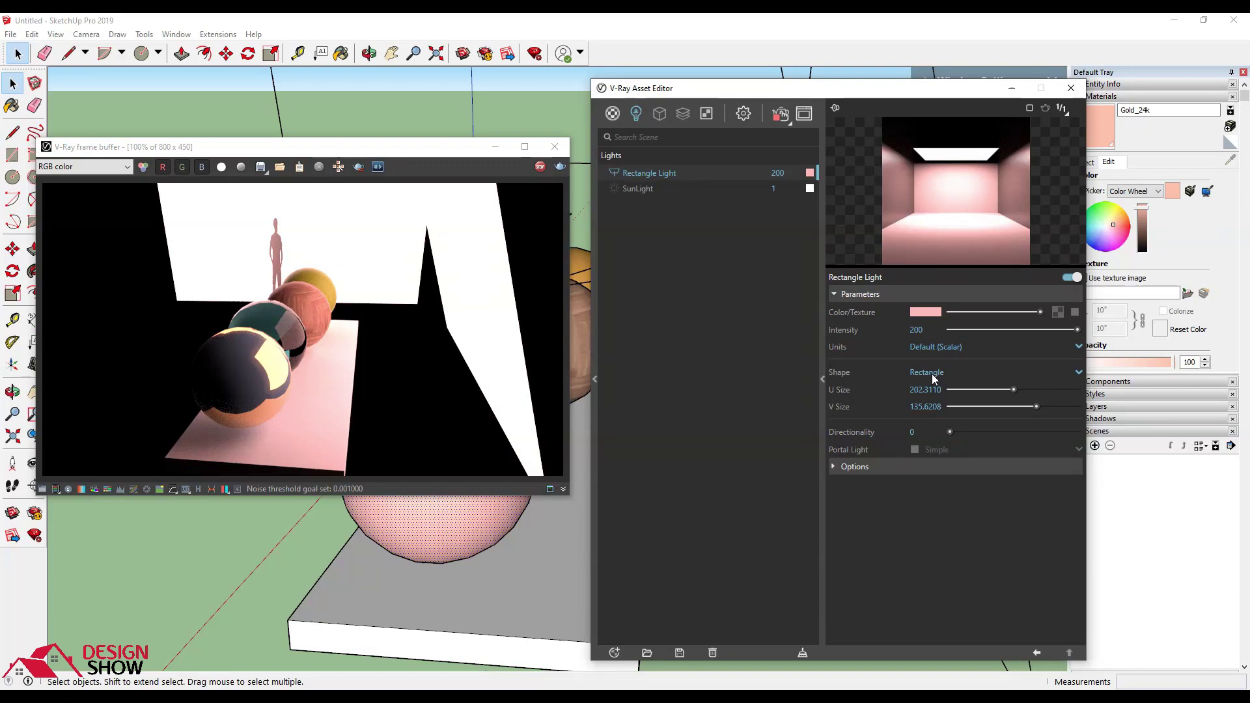
{"action": "left_click", "coordinate": [932, 374]}
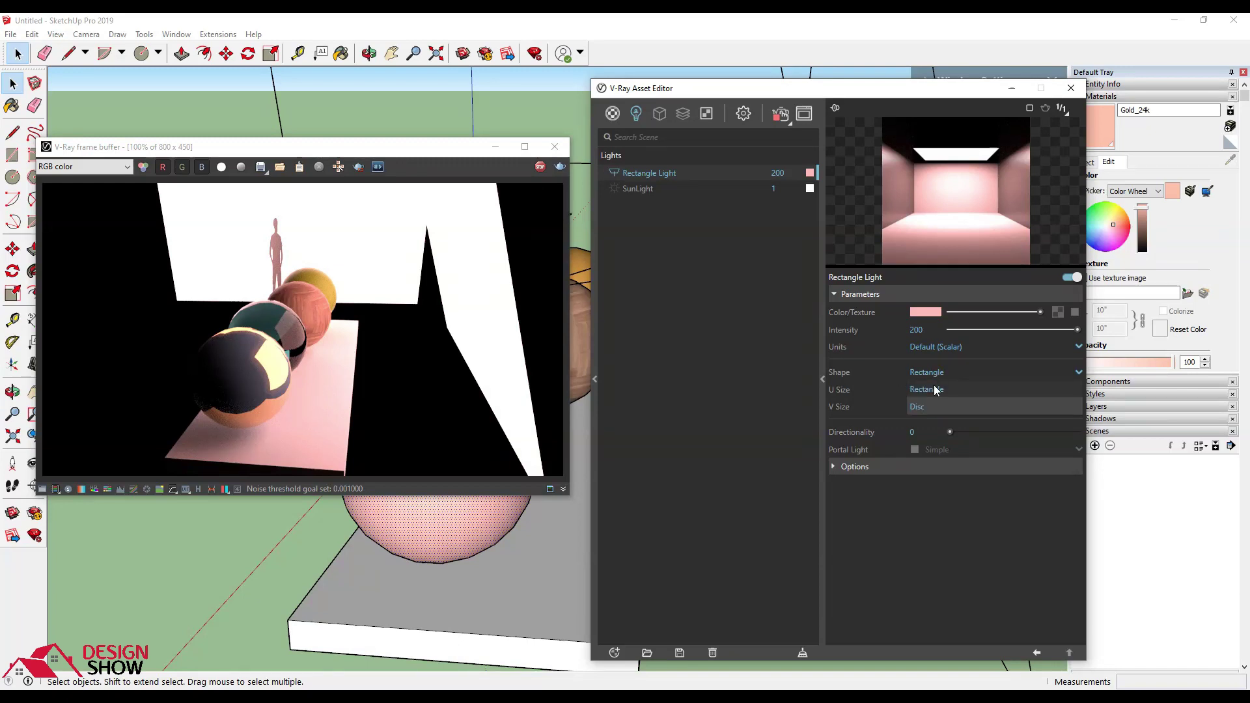
{"action": "left_click", "coordinate": [934, 390]}
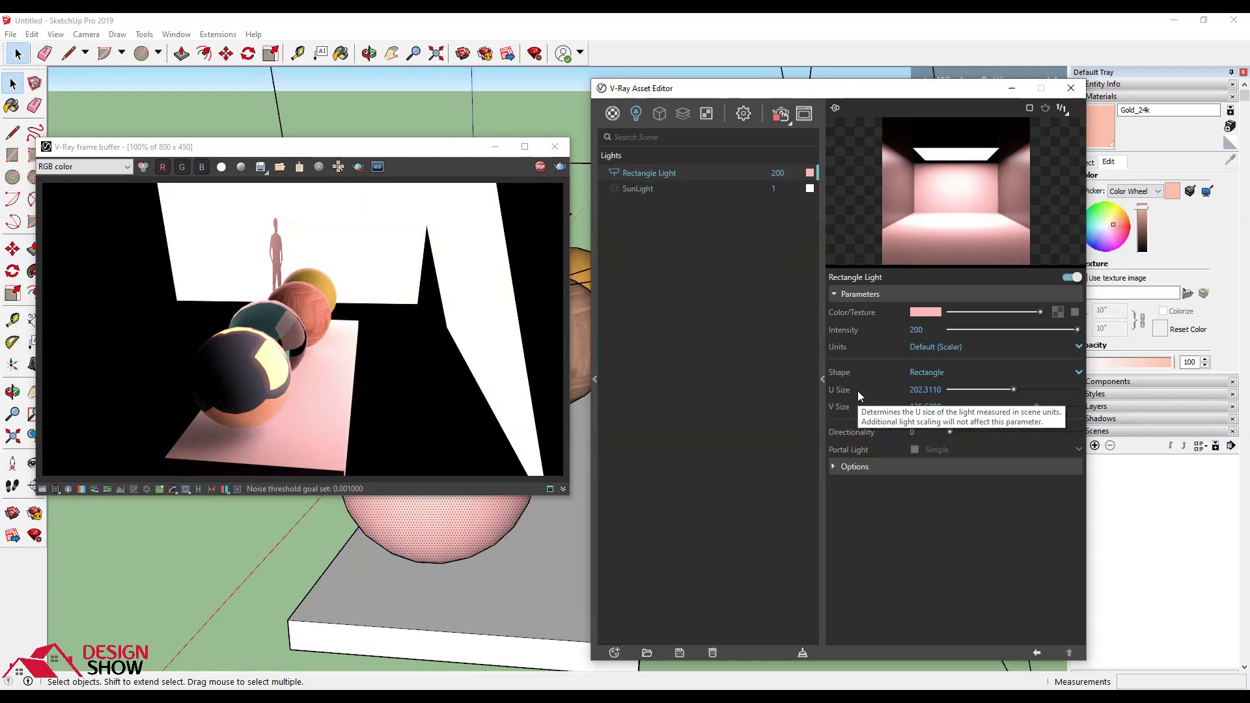
{"action": "scroll", "coordinate": [231, 228], "scroll_direction": "up", "scroll_amount": 2}
{"action": "scroll", "coordinate": [249, 241], "scroll_direction": "down", "scroll_amount": 2}
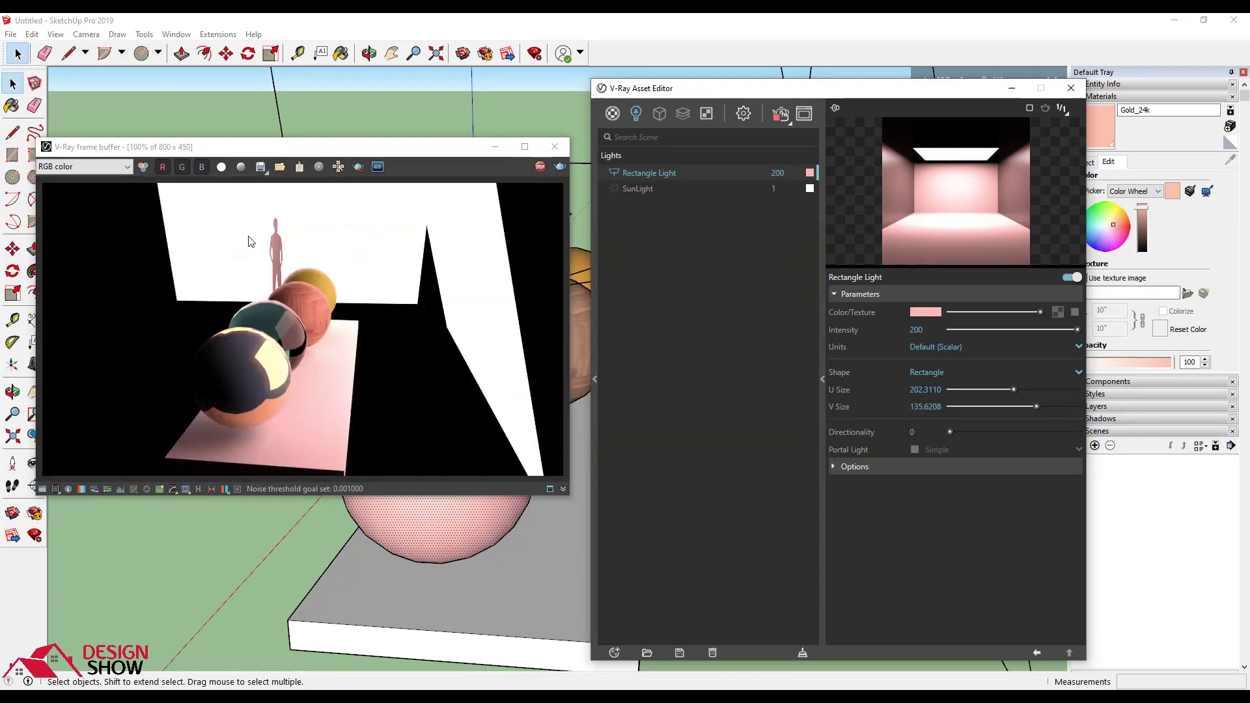
Step: Shrink the rectangle light to U Size 87.0002 and V Size 62.4002
{"action": "left_click_drag", "start_coordinate": [1005, 390], "coordinate": [978, 389]}
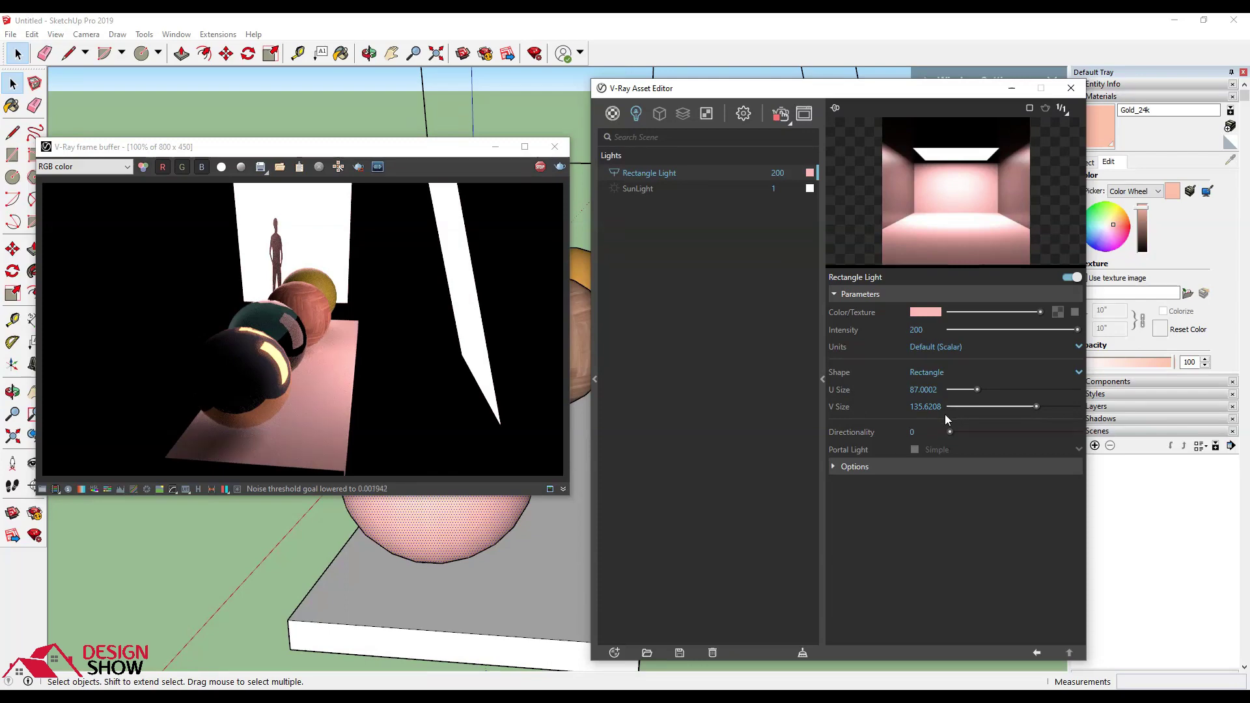
{"action": "left_click_drag", "start_coordinate": [996, 408], "coordinate": [990, 409]}
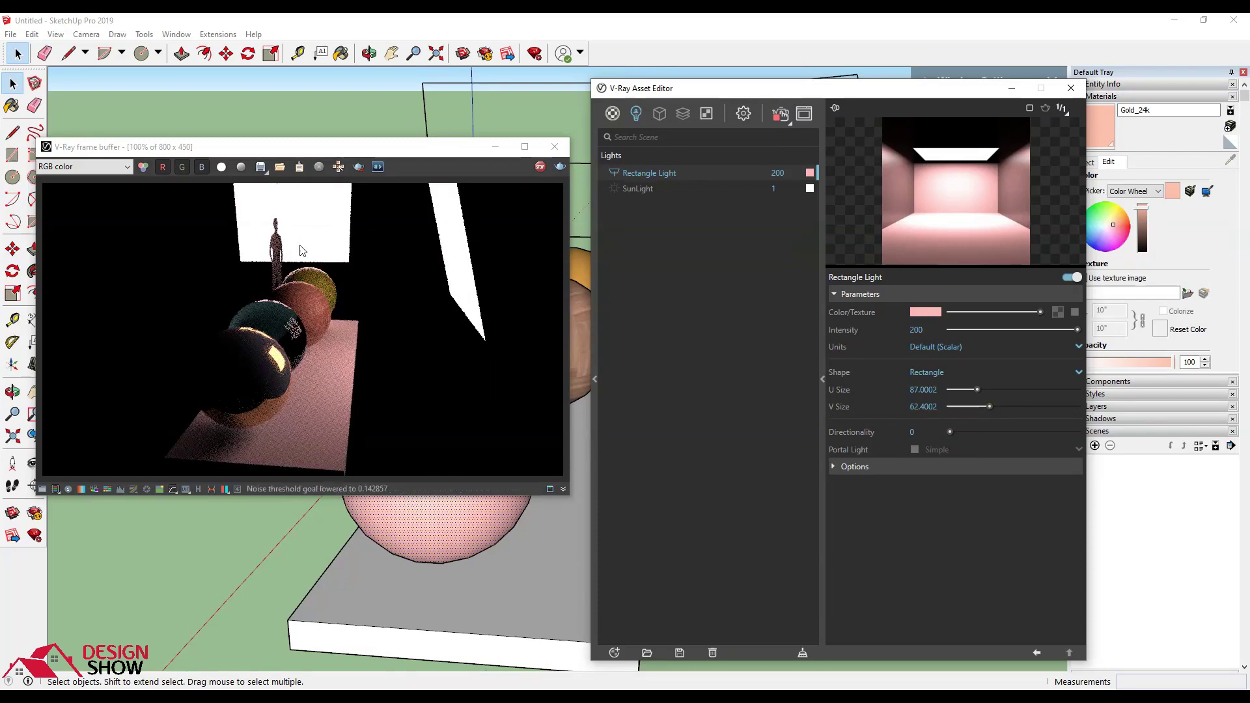
{"action": "scroll", "coordinate": [323, 225], "scroll_direction": "up", "scroll_amount": 1}
{"action": "scroll", "coordinate": [323, 225], "scroll_direction": "down", "scroll_amount": 1}
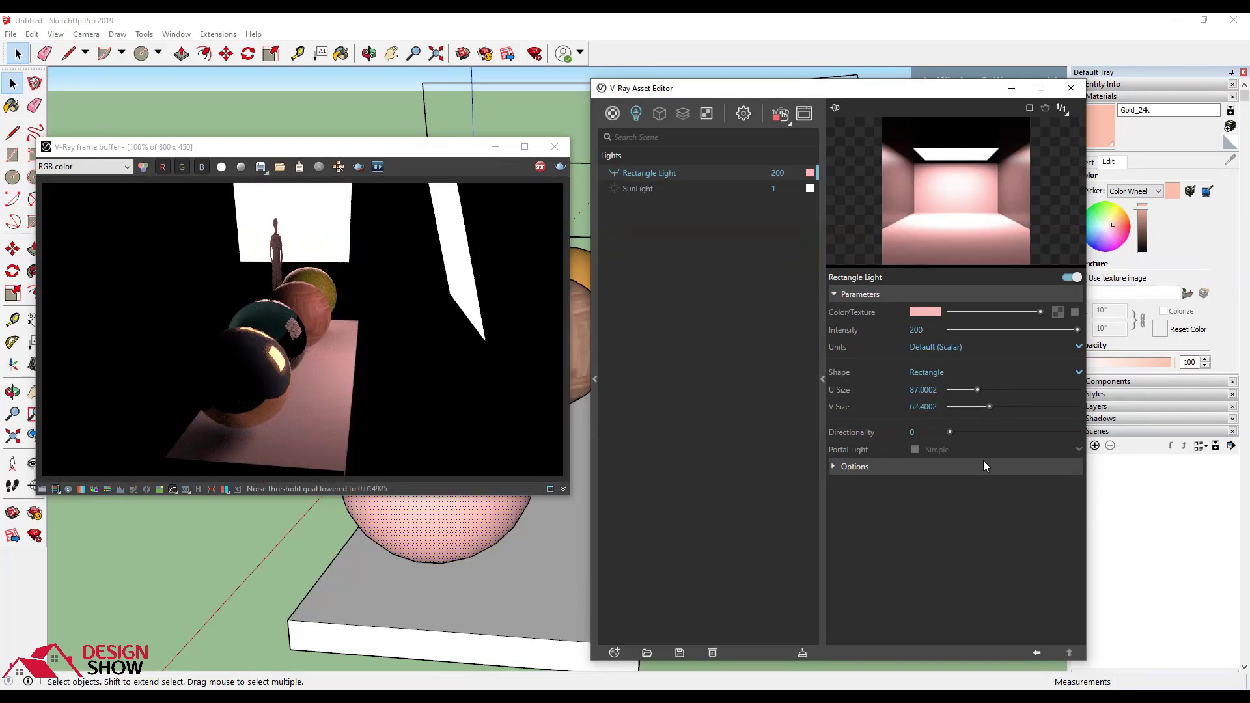
Step: Tick Invisible in the Rectangle Light's Options rollout
{"action": "left_click", "coordinate": [916, 467]}
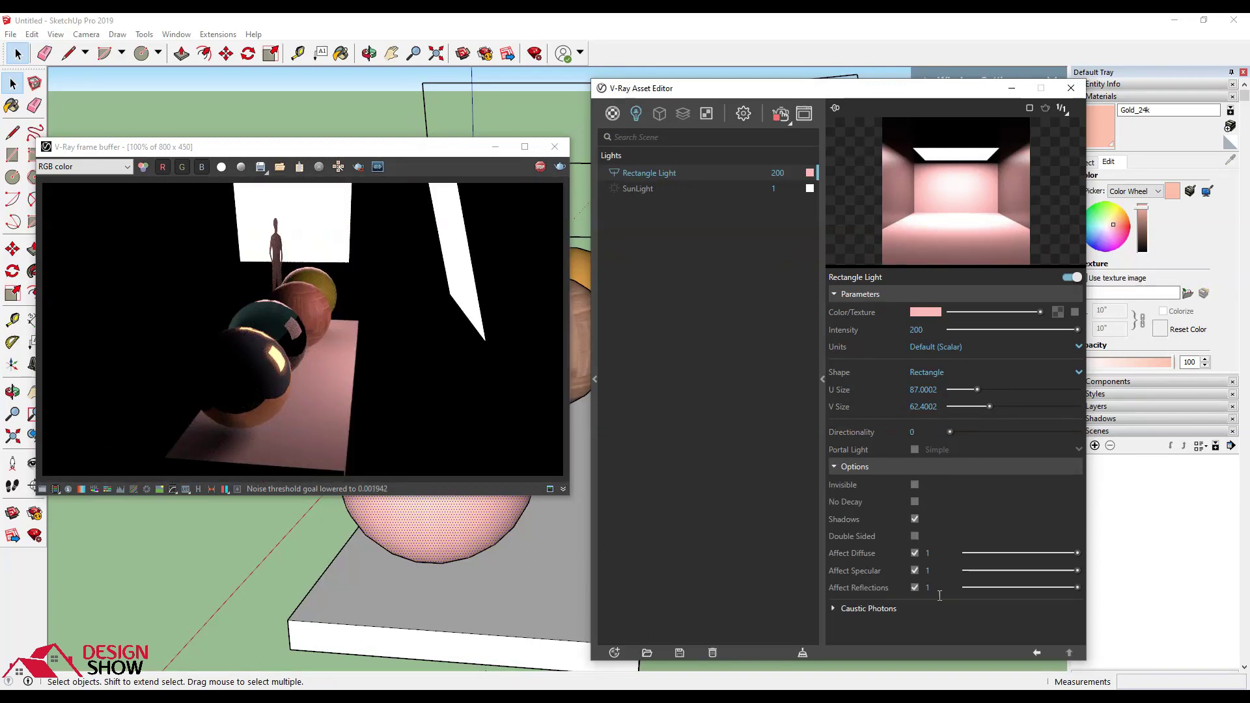
{"action": "scroll", "coordinate": [208, 369], "scroll_direction": "up", "scroll_amount": 1}
{"action": "scroll", "coordinate": [209, 369], "scroll_direction": "down", "scroll_amount": 1}
{"action": "left_click", "coordinate": [916, 485]}
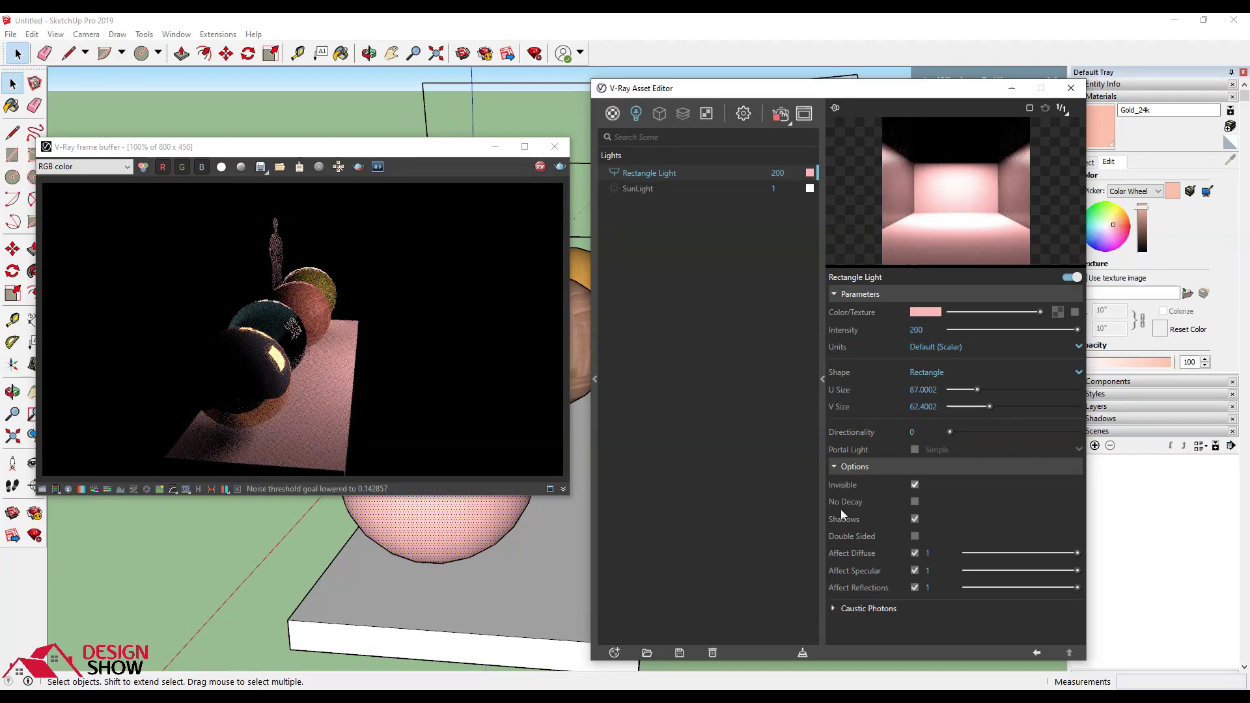
Step: Paint the pink sphere with the current material and orbit to watch the render update
{"action": "mouse_move", "coordinate": [455, 615]}
{"action": "middle_mouse_down"}
{"action": "mouse_move", "coordinate": [380, 592]}
{"action": "mouse_move", "coordinate": [197, 594]}
{"action": "mouse_move", "coordinate": [362, 569]}
{"action": "mouse_move", "coordinate": [374, 594]}
{"action": "mouse_move", "coordinate": [478, 604]}
{"action": "mouse_move", "coordinate": [380, 561]}
{"action": "mouse_move", "coordinate": [376, 536]}
{"action": "mouse_move", "coordinate": [359, 562]}
{"action": "middle_mouse_up"}
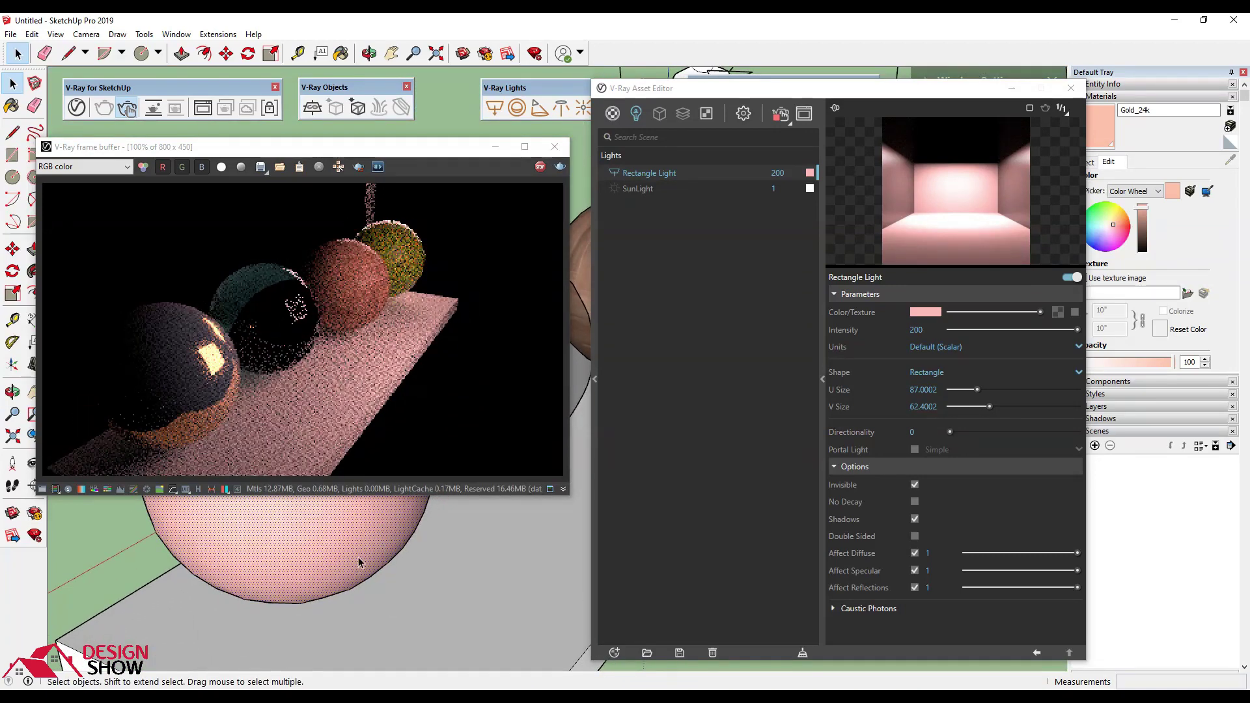
{"action": "middle_click_drag", "start_coordinate": [365, 558], "coordinate": [385, 554]}
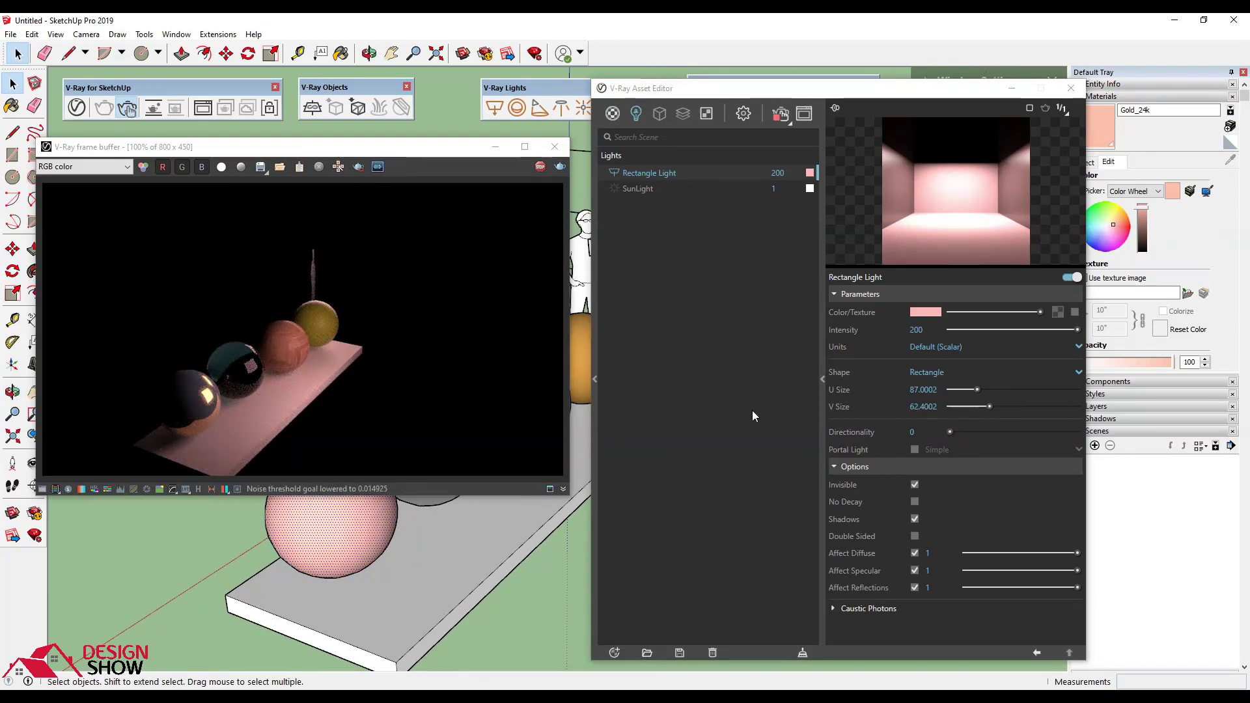
{"action": "key", "text": "b"}
{"action": "left_click", "coordinate": [365, 559]}
{"action": "mouse_move", "coordinate": [365, 558]}
{"action": "middle_mouse_down"}
{"action": "mouse_move", "coordinate": [450, 549]}
{"action": "mouse_move", "coordinate": [444, 535]}
{"action": "middle_mouse_up"}
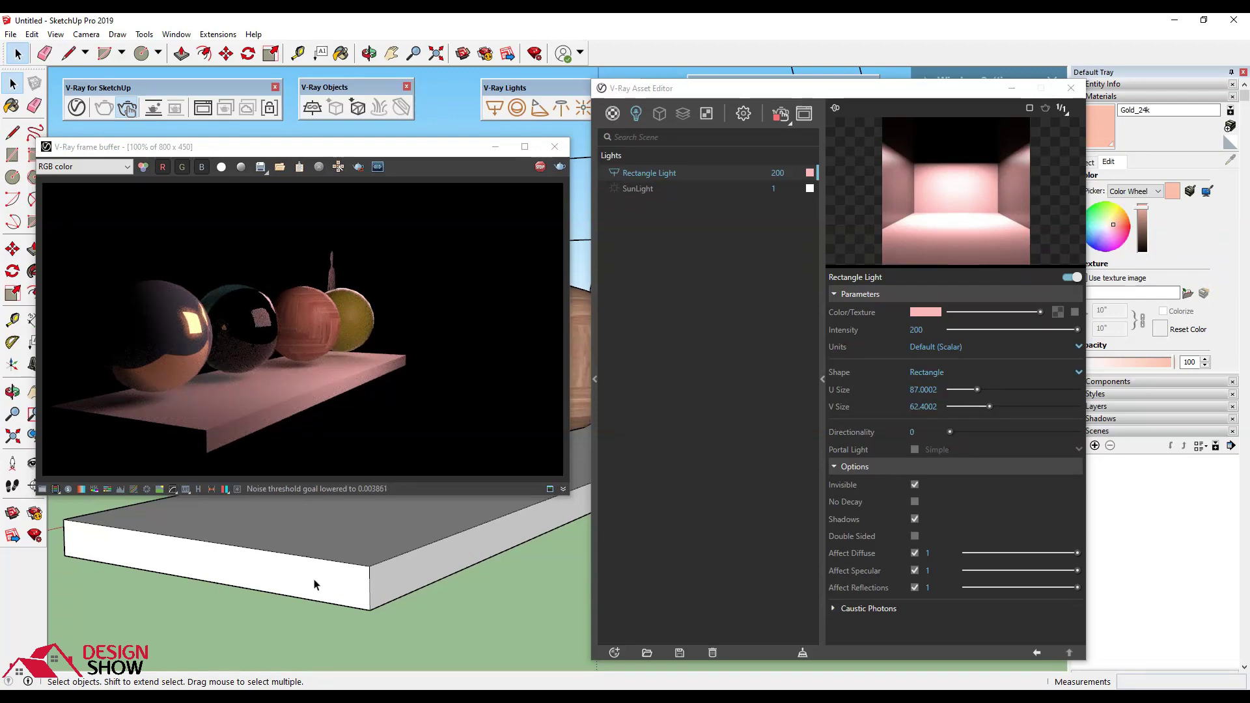
{"action": "middle_click_drag", "start_coordinate": [315, 576], "coordinate": [334, 573]}
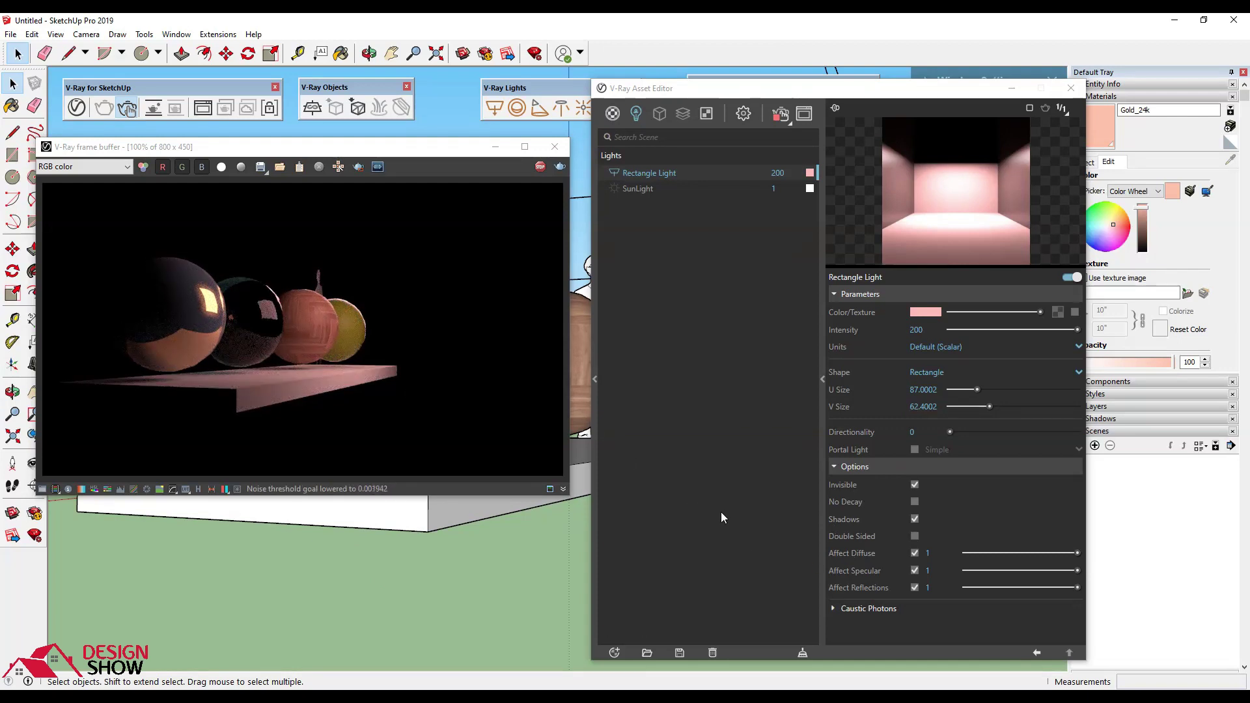
{"action": "left_click", "coordinate": [540, 171]}
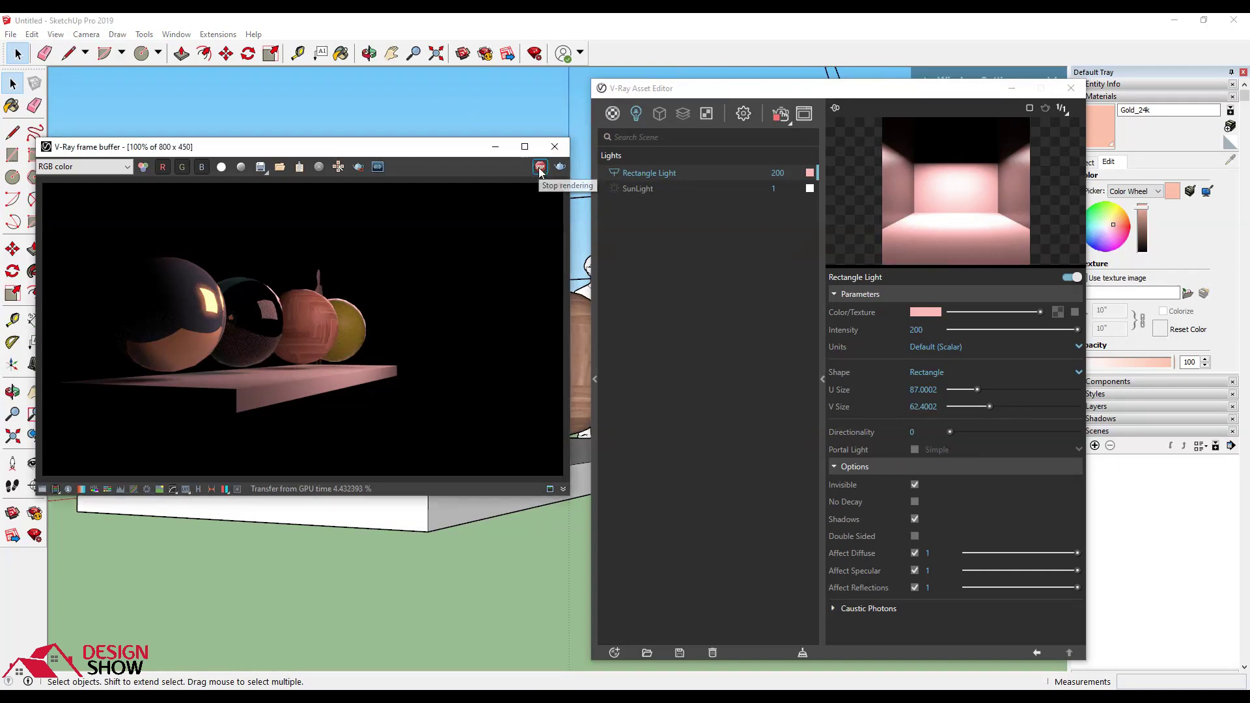
Step: Review the available V-Ray light types, then close the Asset Editor and view the spheres from above
{"action": "left_click", "coordinate": [636, 115]}
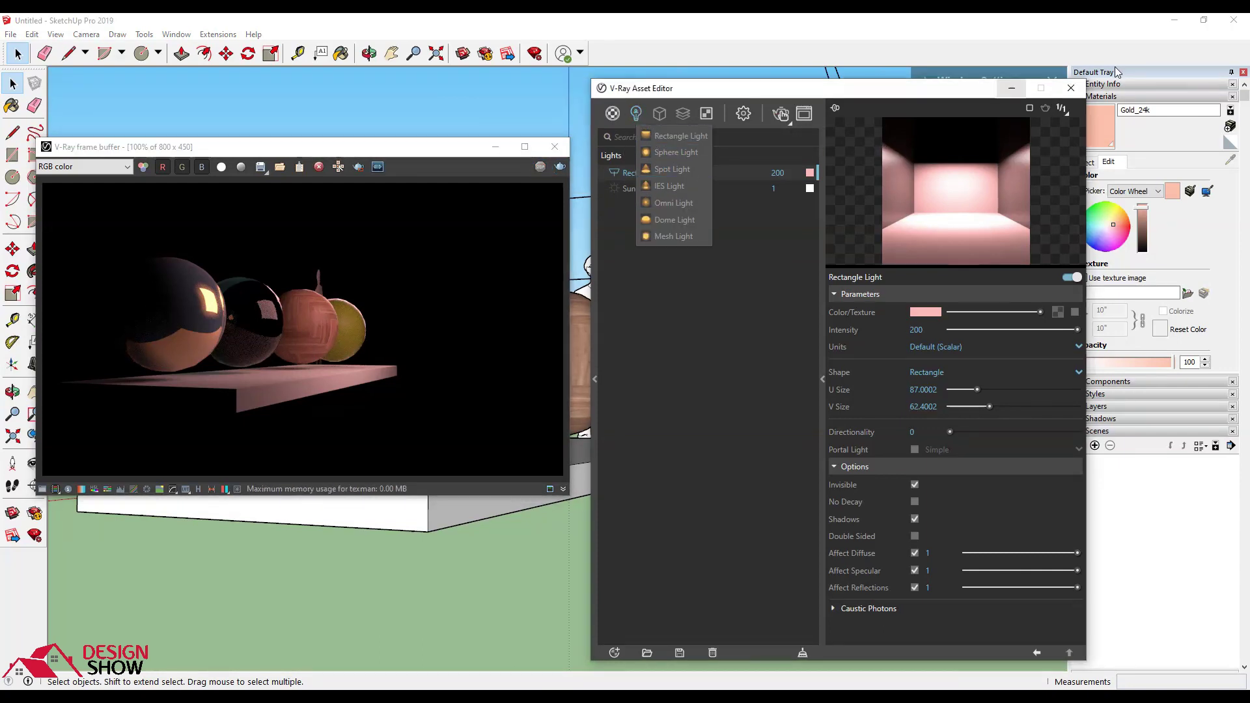
{"action": "left_click", "coordinate": [1071, 87]}
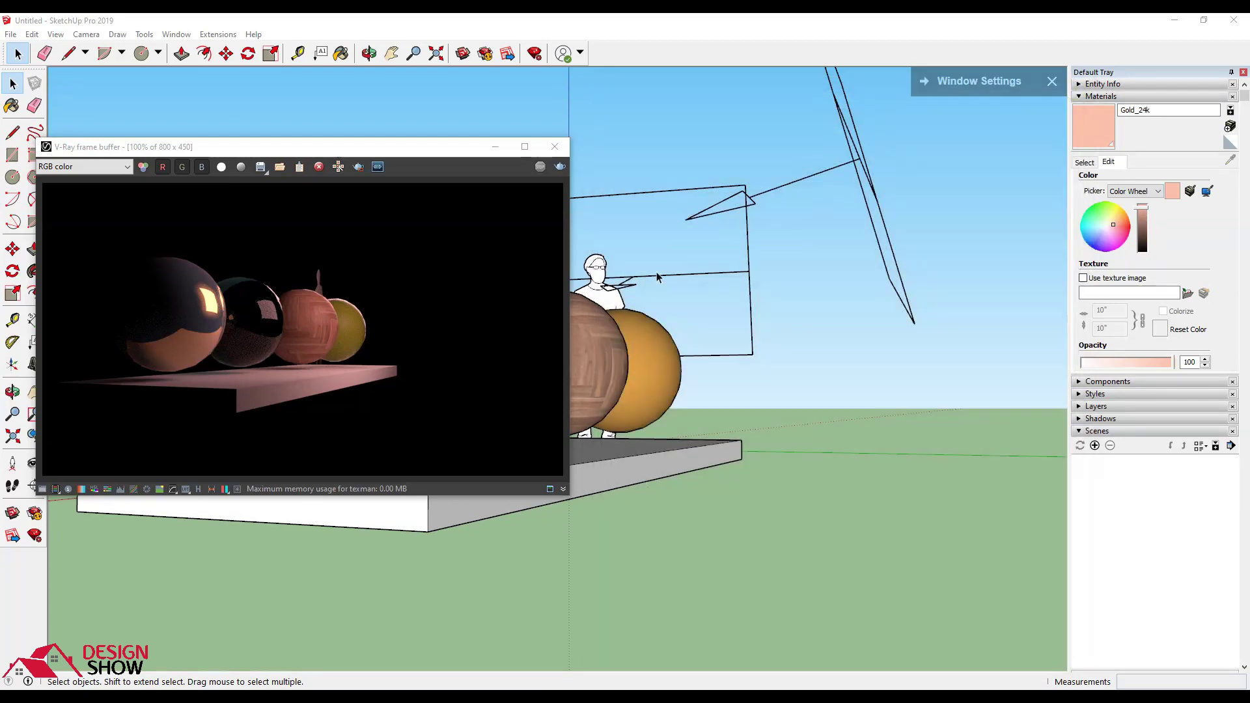
{"action": "middle_click_drag", "start_coordinate": [657, 276], "coordinate": [644, 215]}
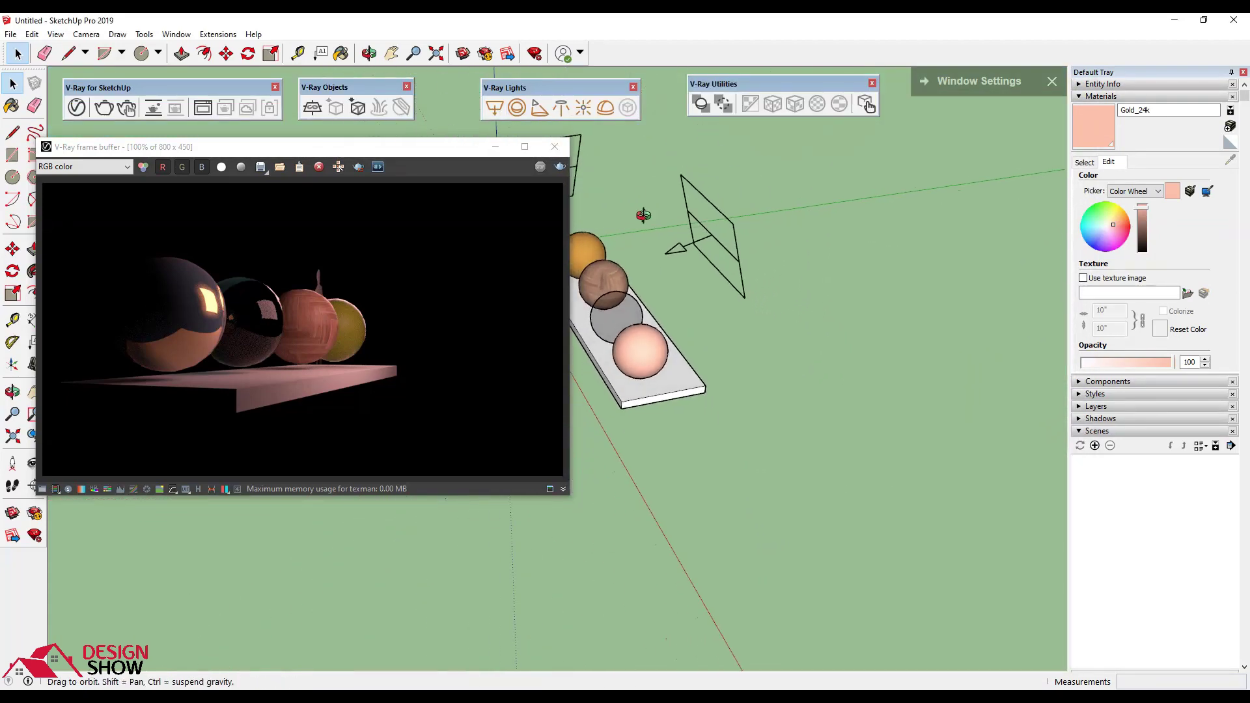
{"action": "scroll", "coordinate": [643, 215], "scroll_direction": "up", "scroll_amount": 5}
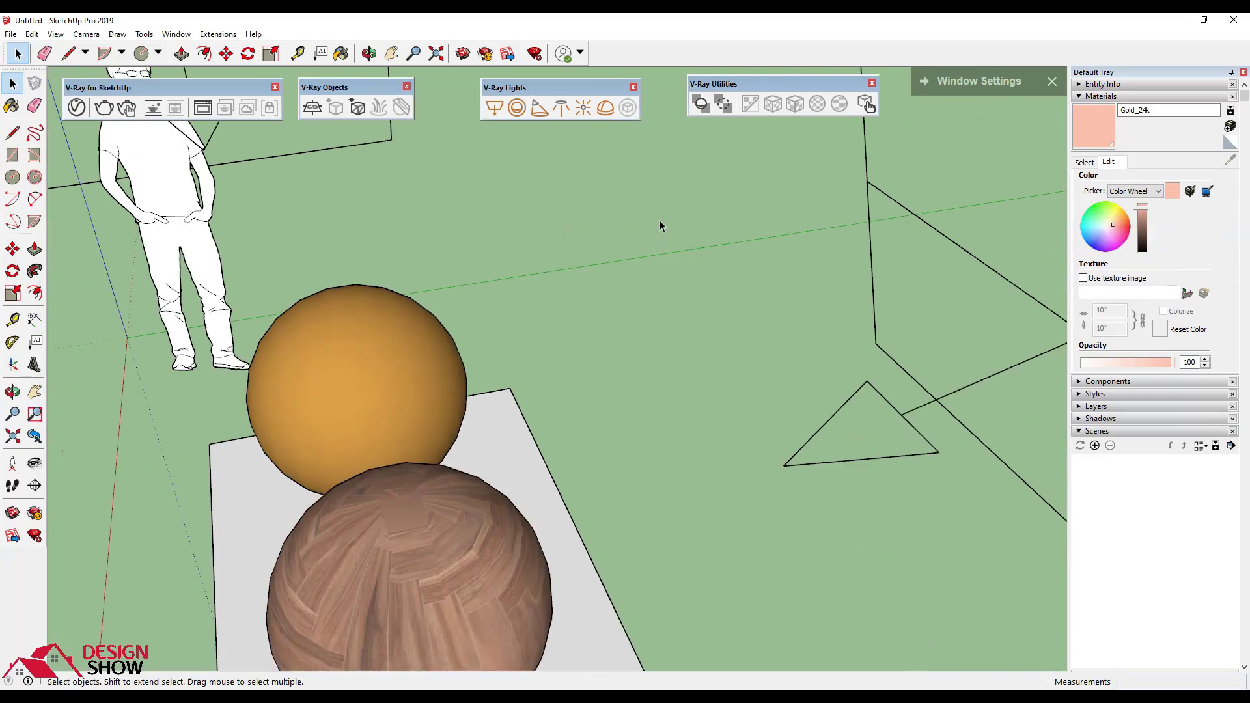
{"action": "scroll", "coordinate": [659, 220], "scroll_direction": "down", "scroll_amount": 5}
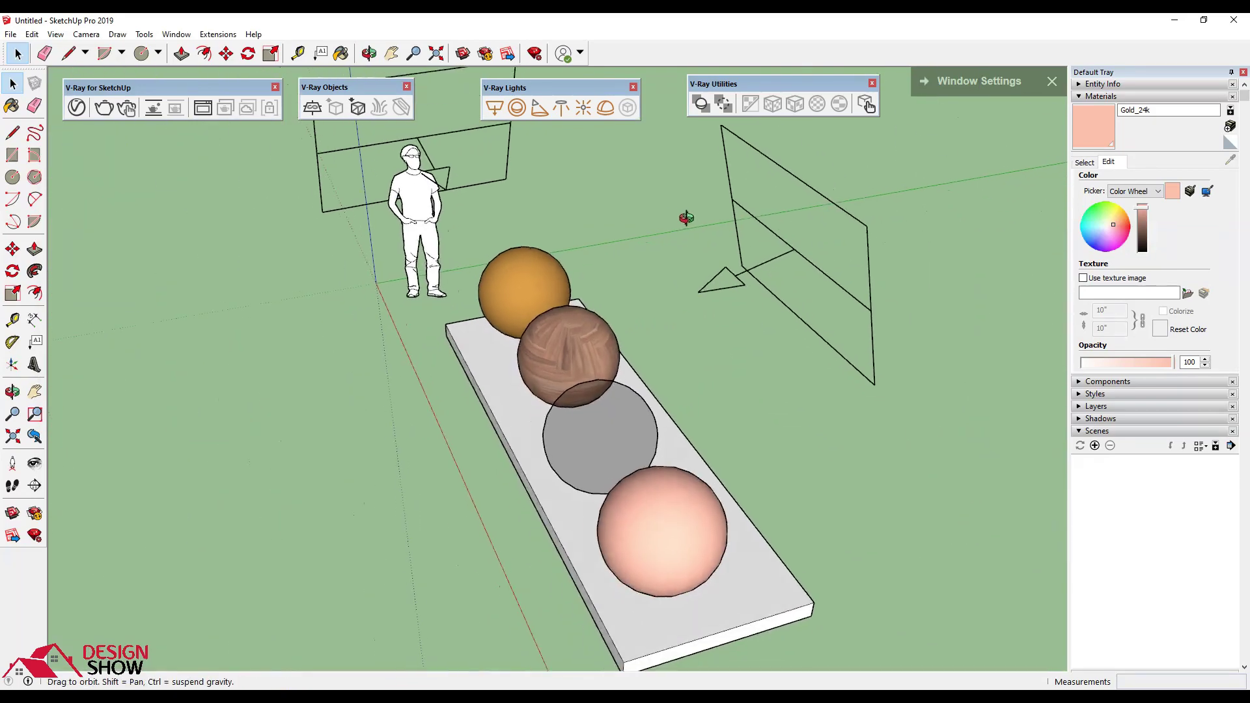
Step: Place a Sphere Light beside the figure and move it down-left onto the ground
{"action": "left_click", "coordinate": [516, 108]}
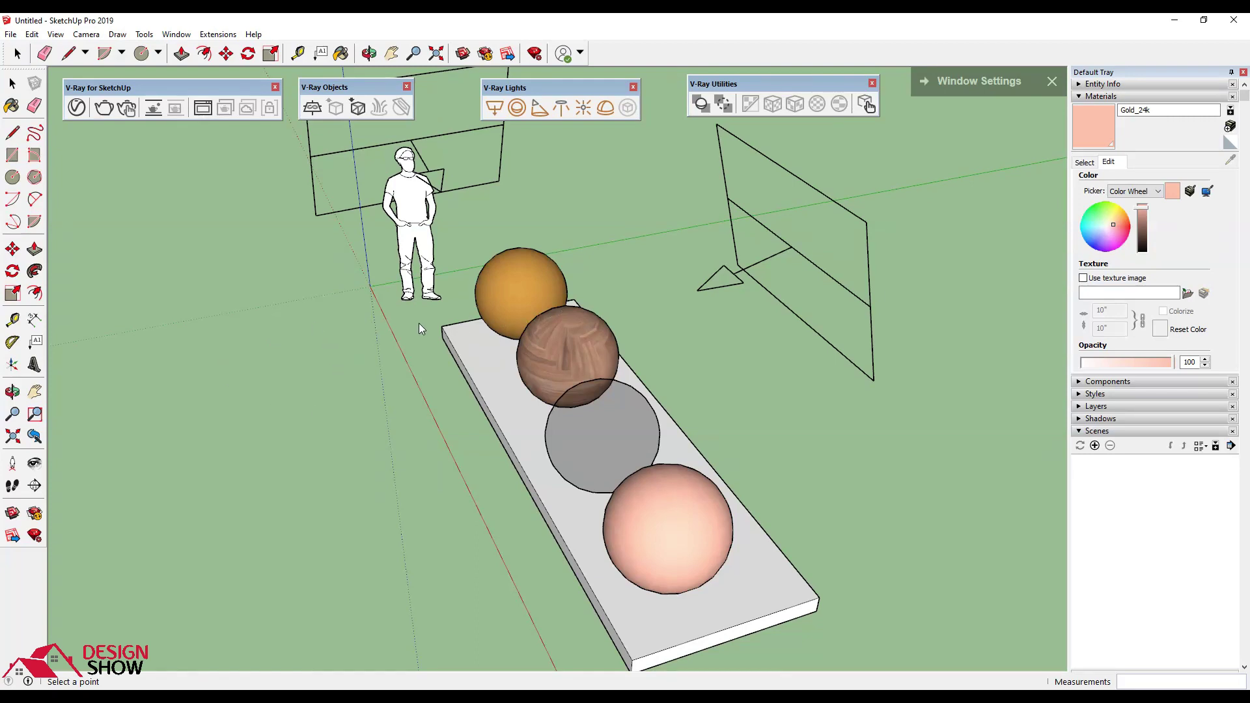
{"action": "left_click", "coordinate": [442, 327]}
{"action": "key", "text": "space"}
{"action": "left_click", "coordinate": [420, 329]}
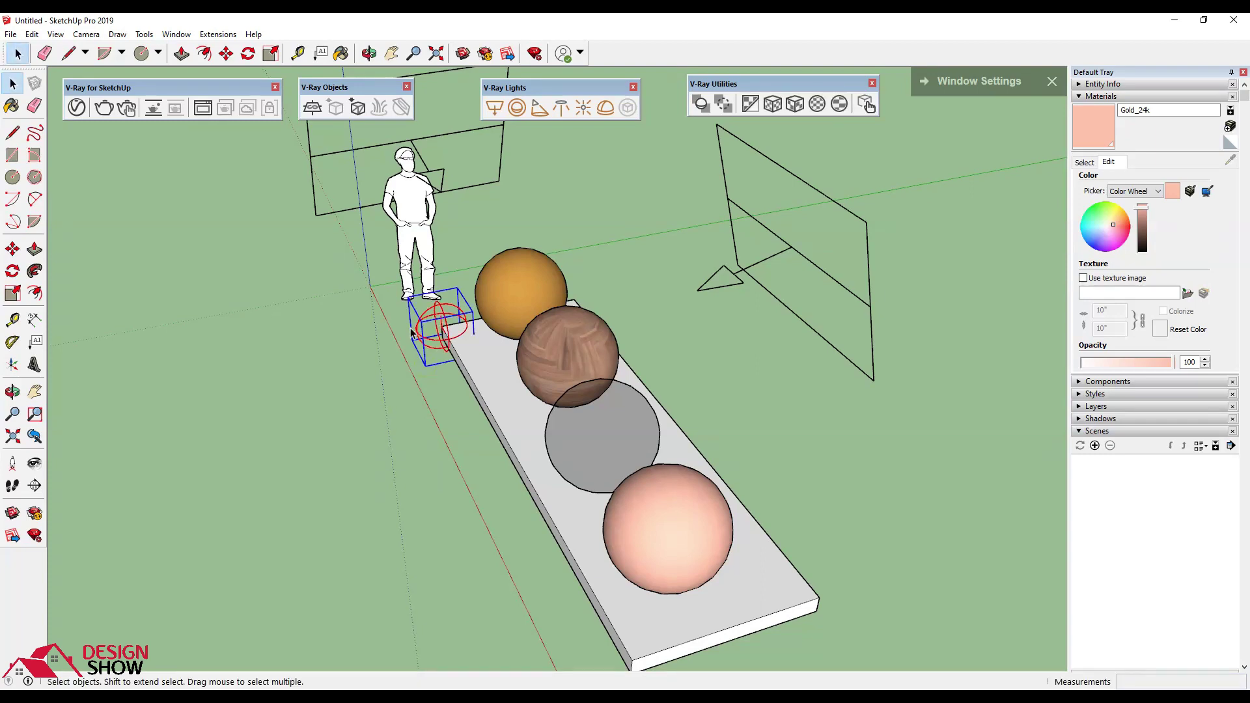
{"action": "key", "text": "m"}
{"action": "left_click", "coordinate": [375, 448]}
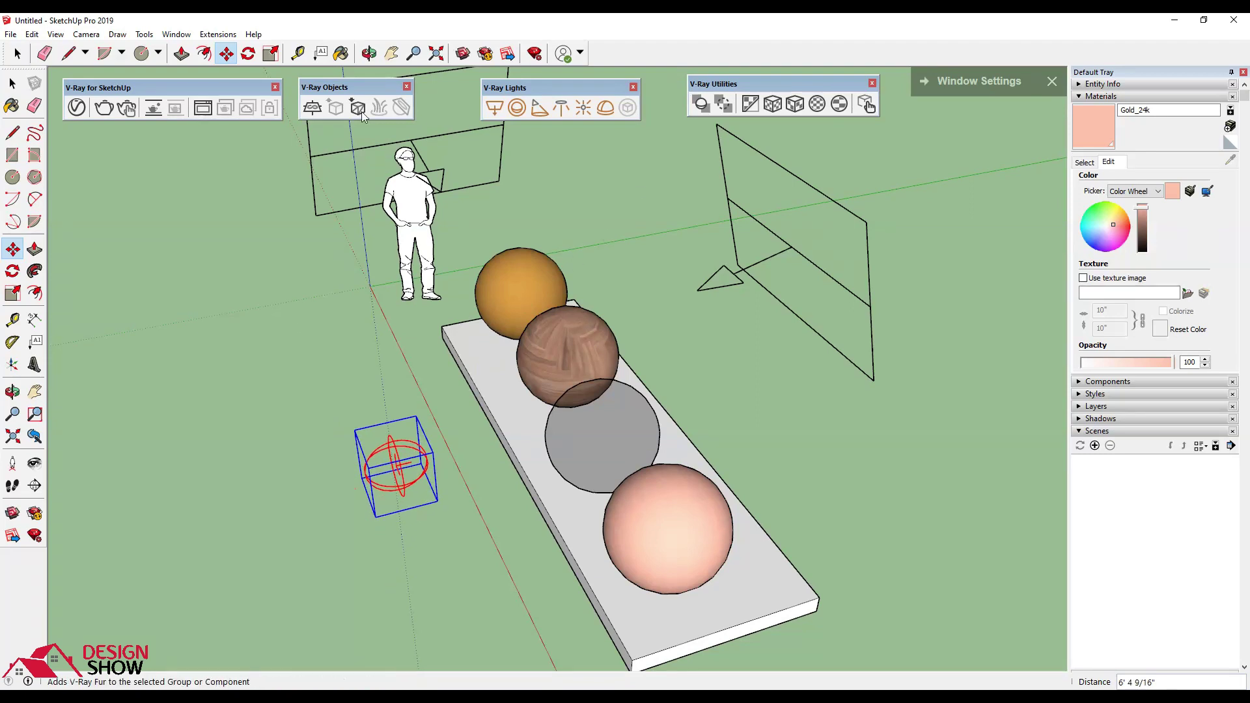
{"action": "left_click", "coordinate": [76, 108]}
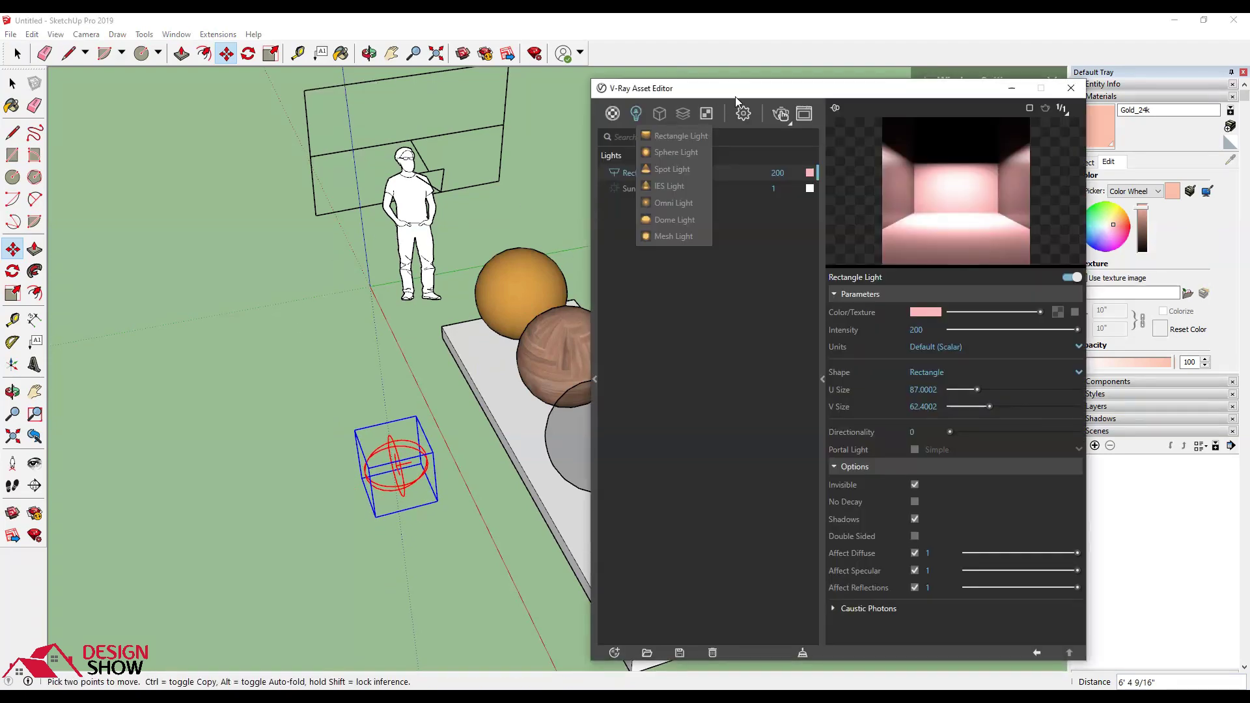
Step: Tint the sphere light red at intensity 300, checking it in the interactive render
{"action": "left_click", "coordinate": [780, 115]}
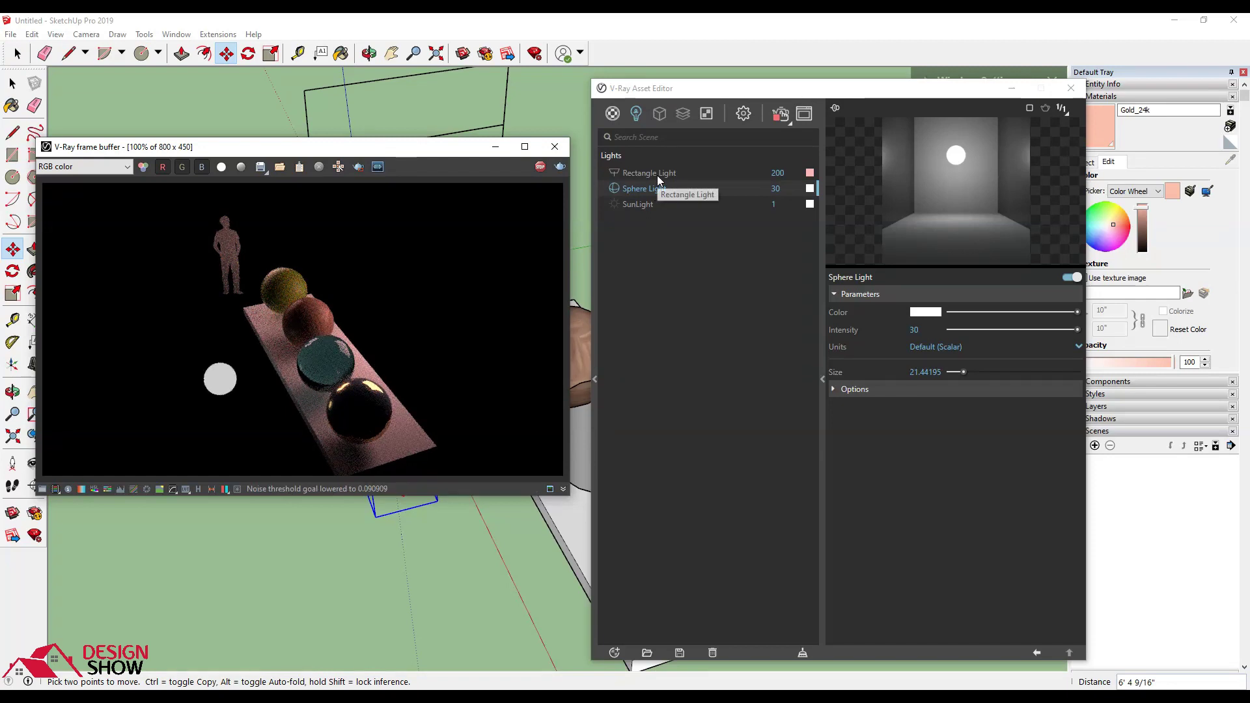
{"action": "left_click", "coordinate": [881, 390]}
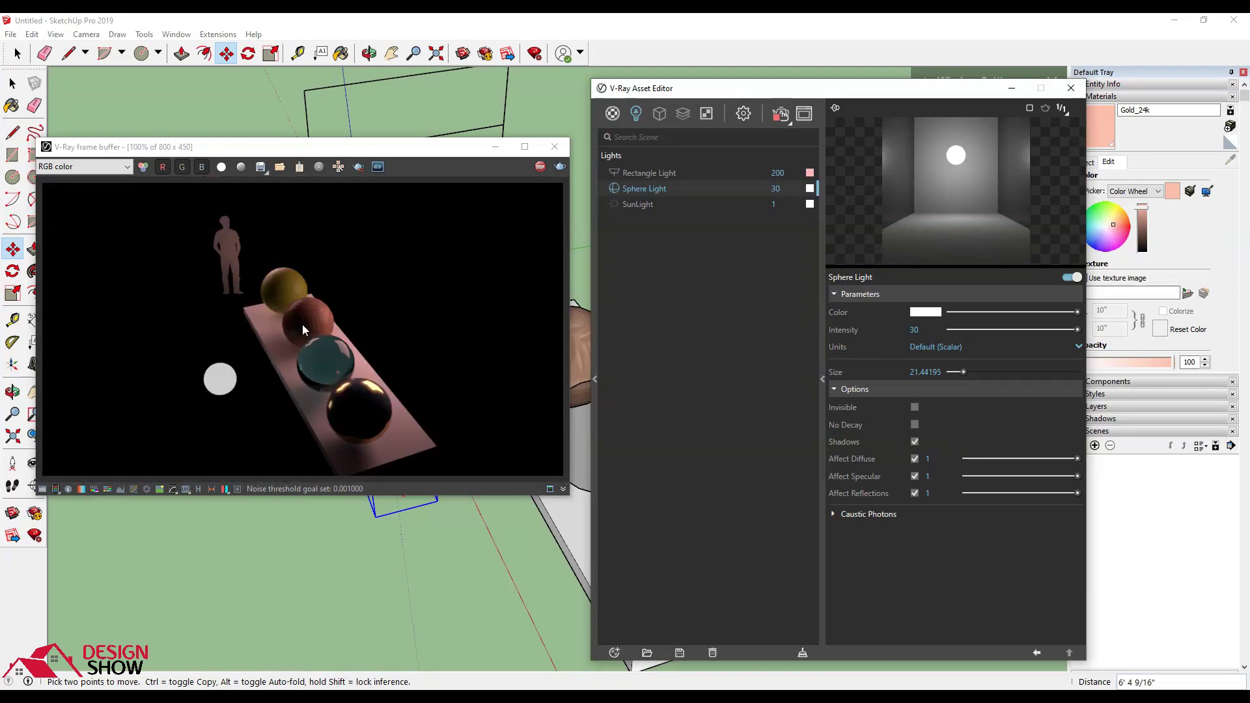
{"action": "left_click", "coordinate": [926, 313]}
{"action": "left_click_drag", "start_coordinate": [436, 281], "coordinate": [547, 260]}
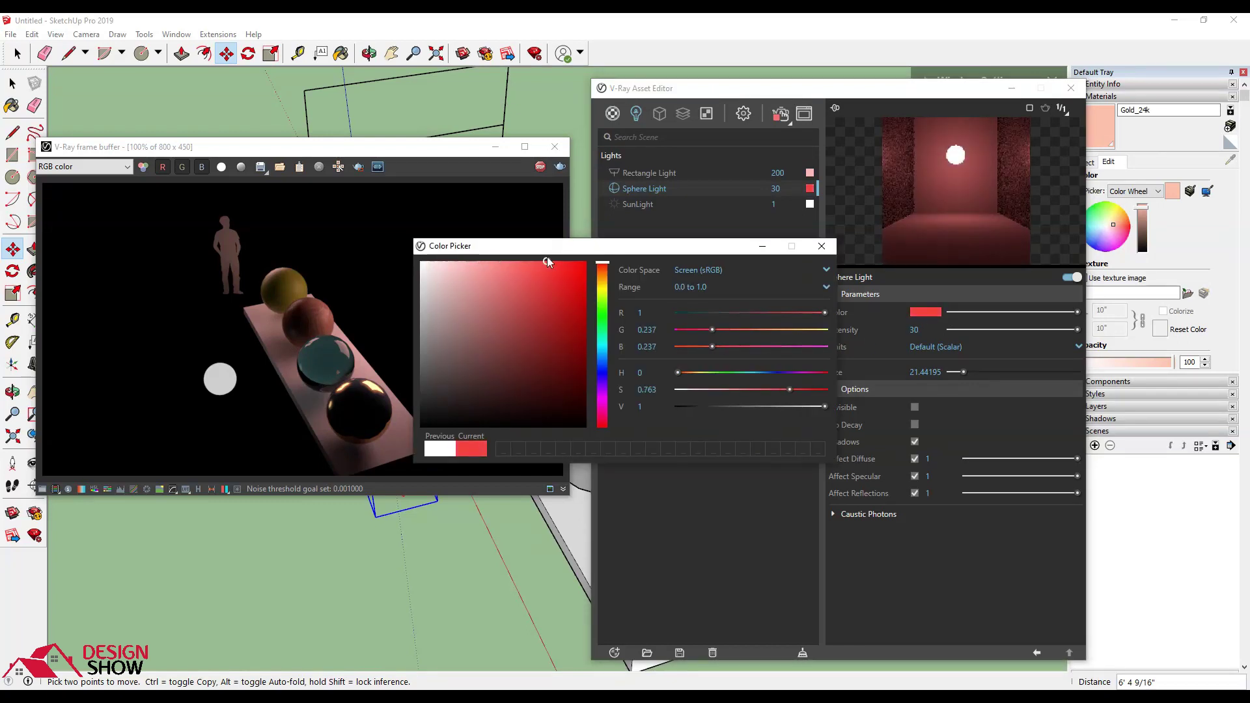
{"action": "left_click", "coordinate": [822, 247]}
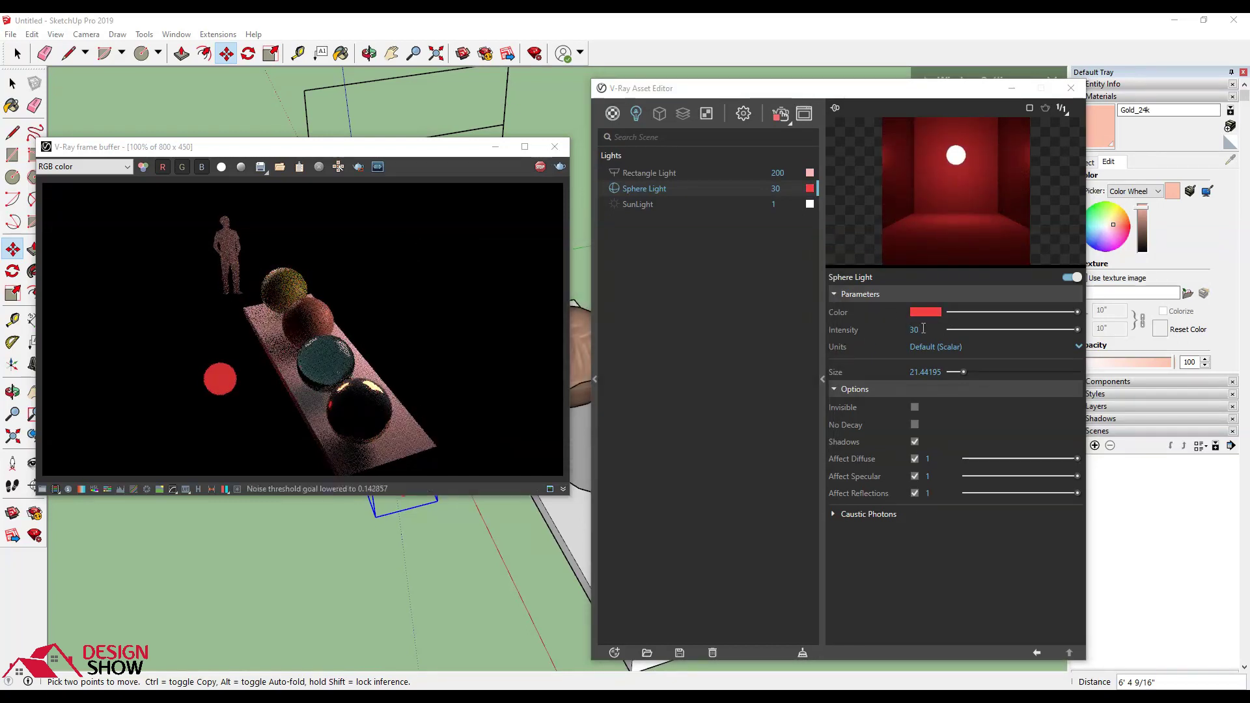
{"action": "type", "text": "0"}
{"action": "key", "text": "Return"}
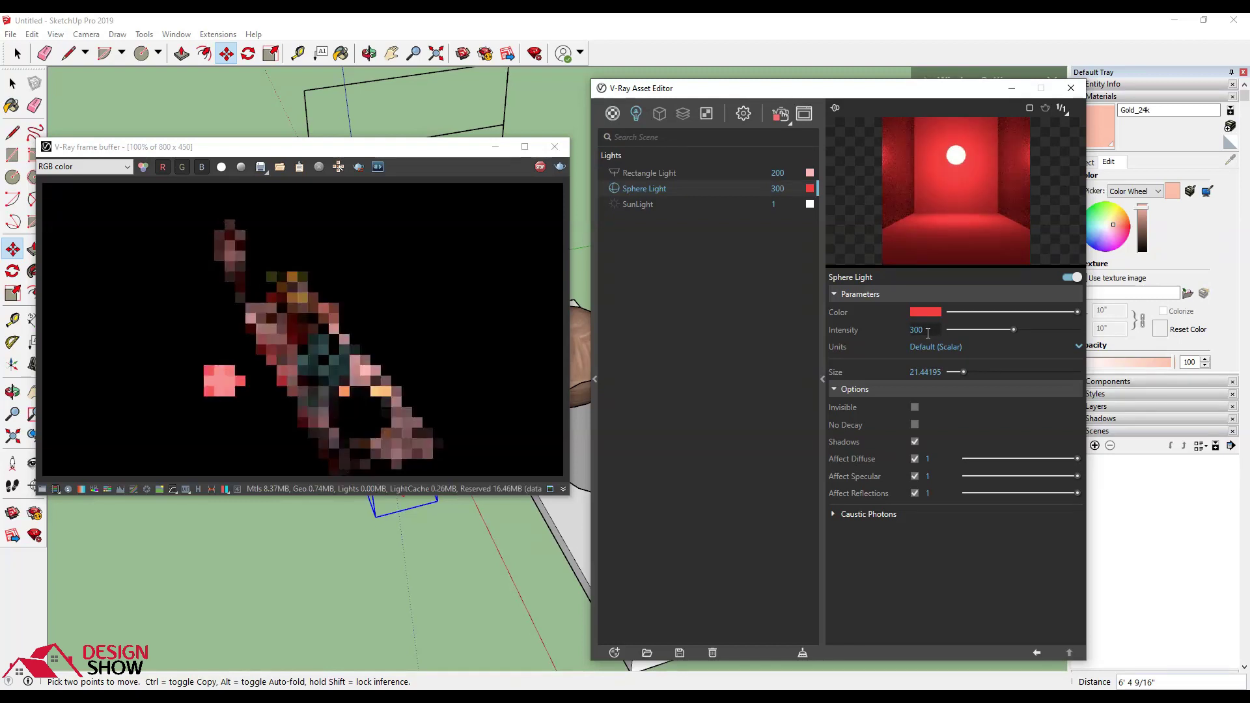
{"action": "left_click", "coordinate": [540, 168]}
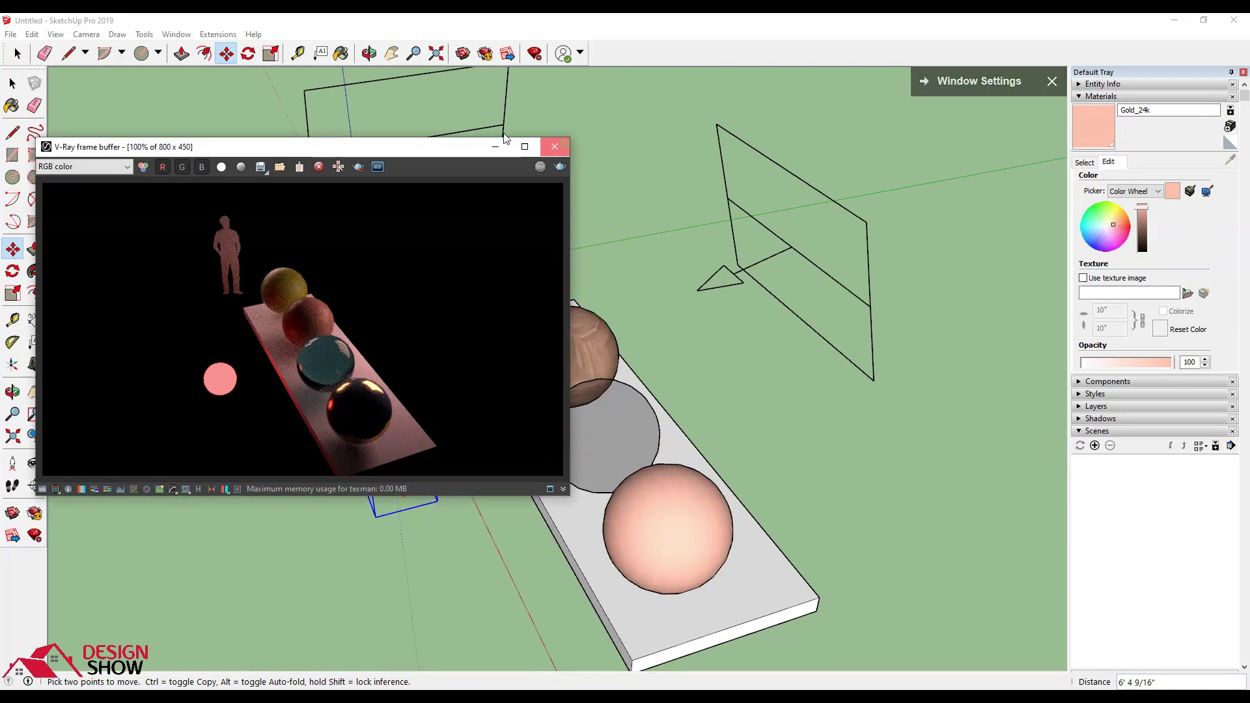
Step: Close the V-Ray windows and draw a vertical guide line rising high above the slab
{"action": "left_click", "coordinate": [555, 147]}
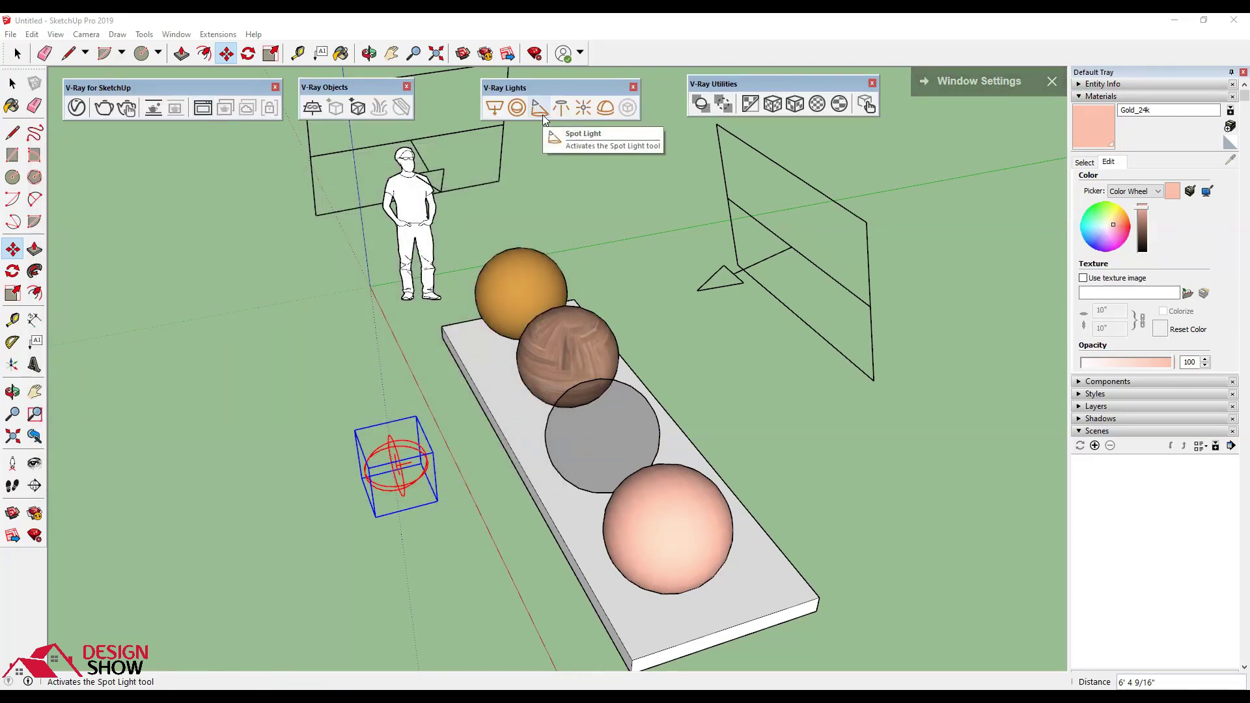
{"action": "mouse_move", "coordinate": [559, 242]}
{"action": "middle_mouse_down"}
{"action": "mouse_move", "coordinate": [581, 461]}
{"action": "mouse_move", "coordinate": [520, 505]}
{"action": "middle_mouse_up"}
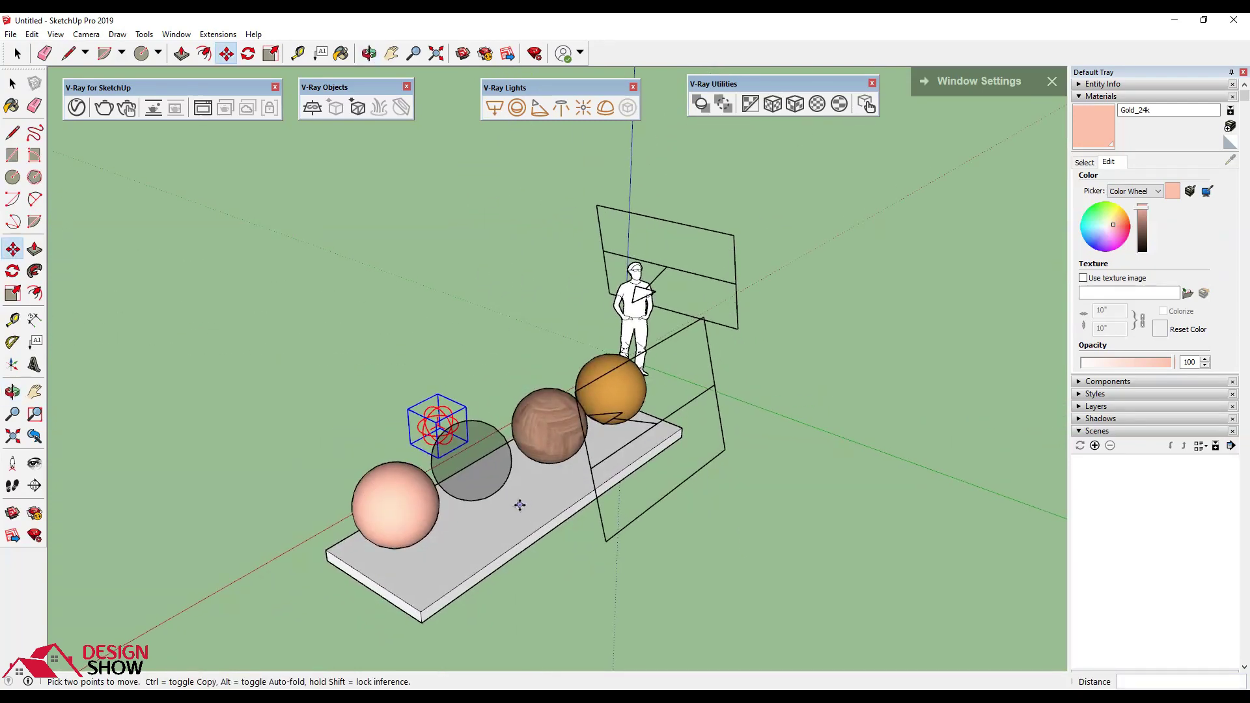
{"action": "key", "text": "l"}
{"action": "left_click", "coordinate": [521, 474]}
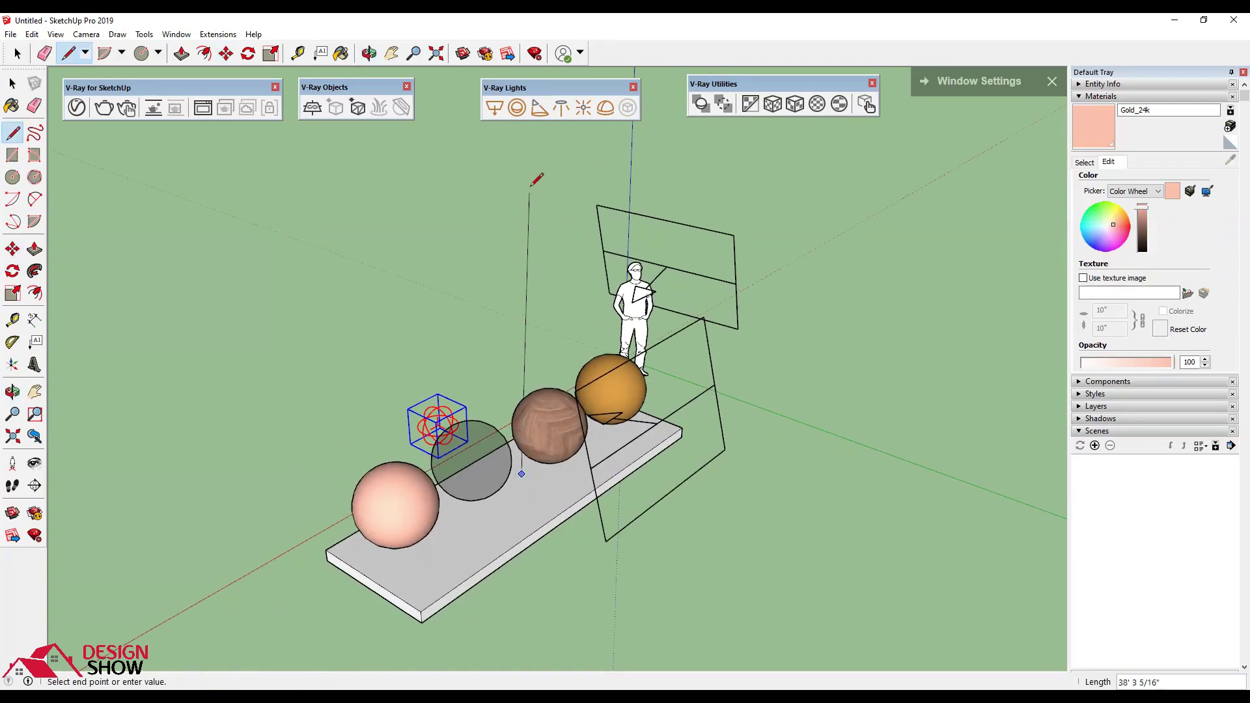
{"action": "left_click", "coordinate": [514, 131]}
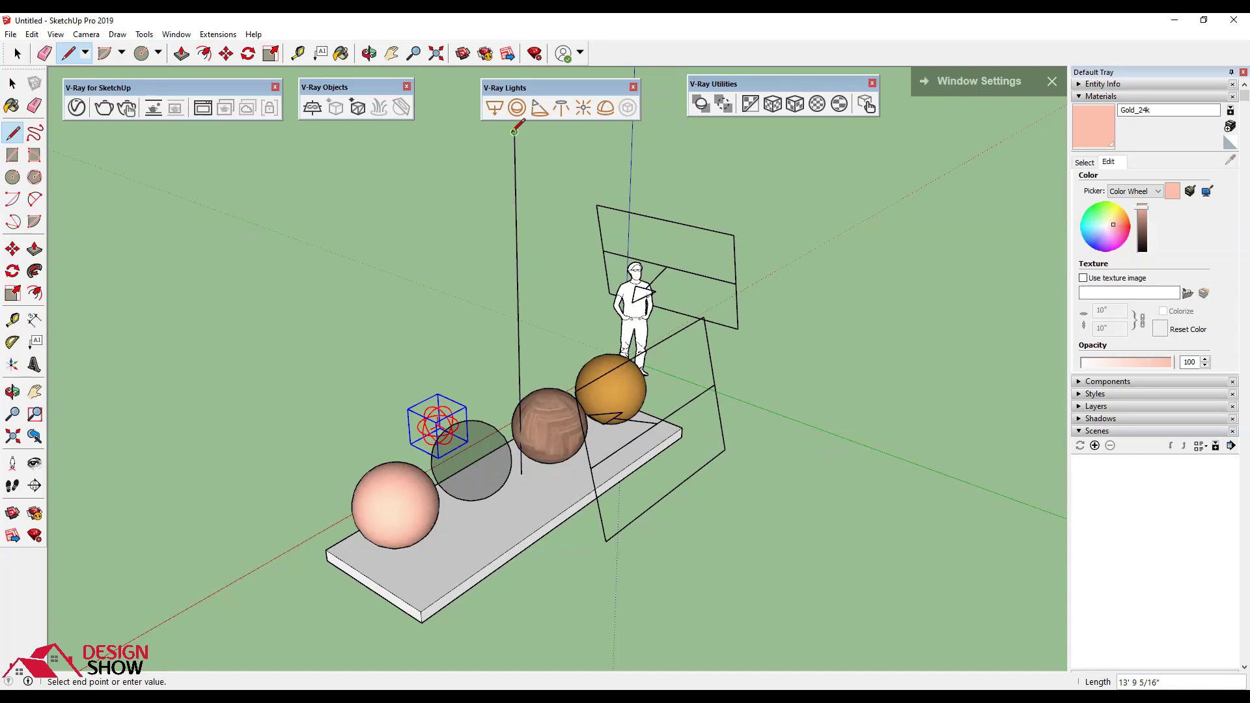
{"action": "key", "text": "space"}
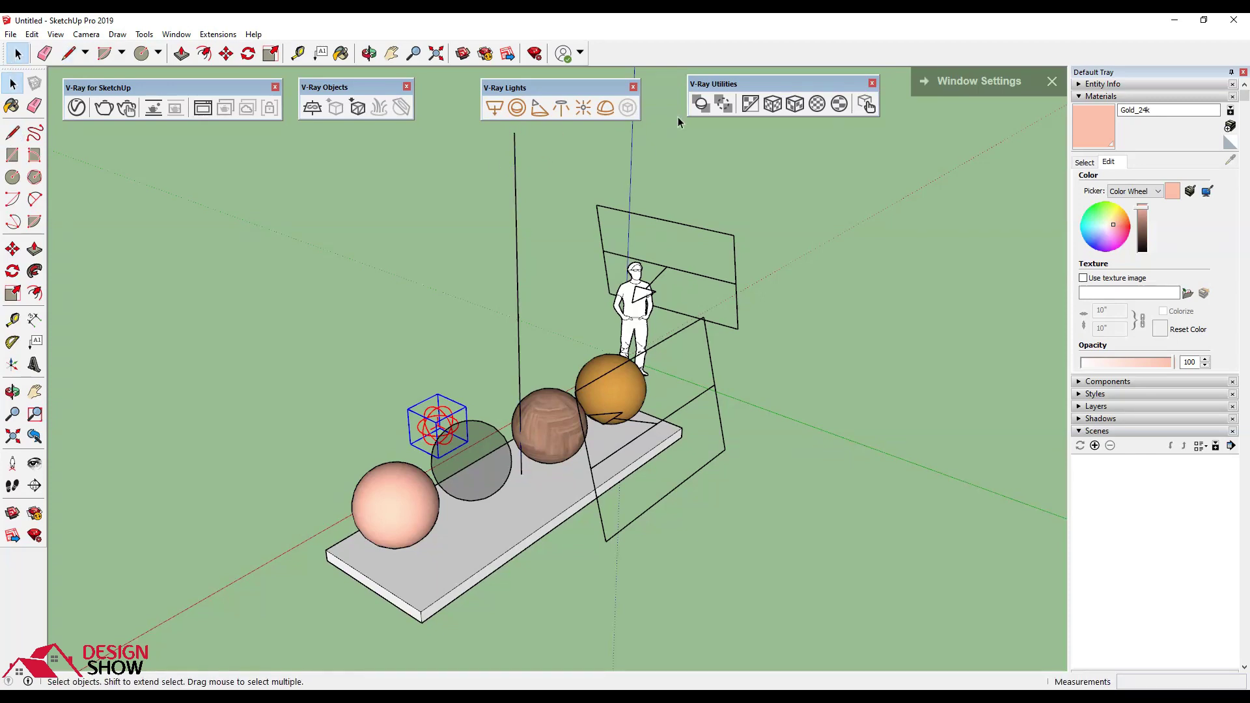
Step: Place a spot light at the pole top aimed at the front sphere, fixing its cone and penumbra
{"action": "left_click", "coordinate": [539, 109]}
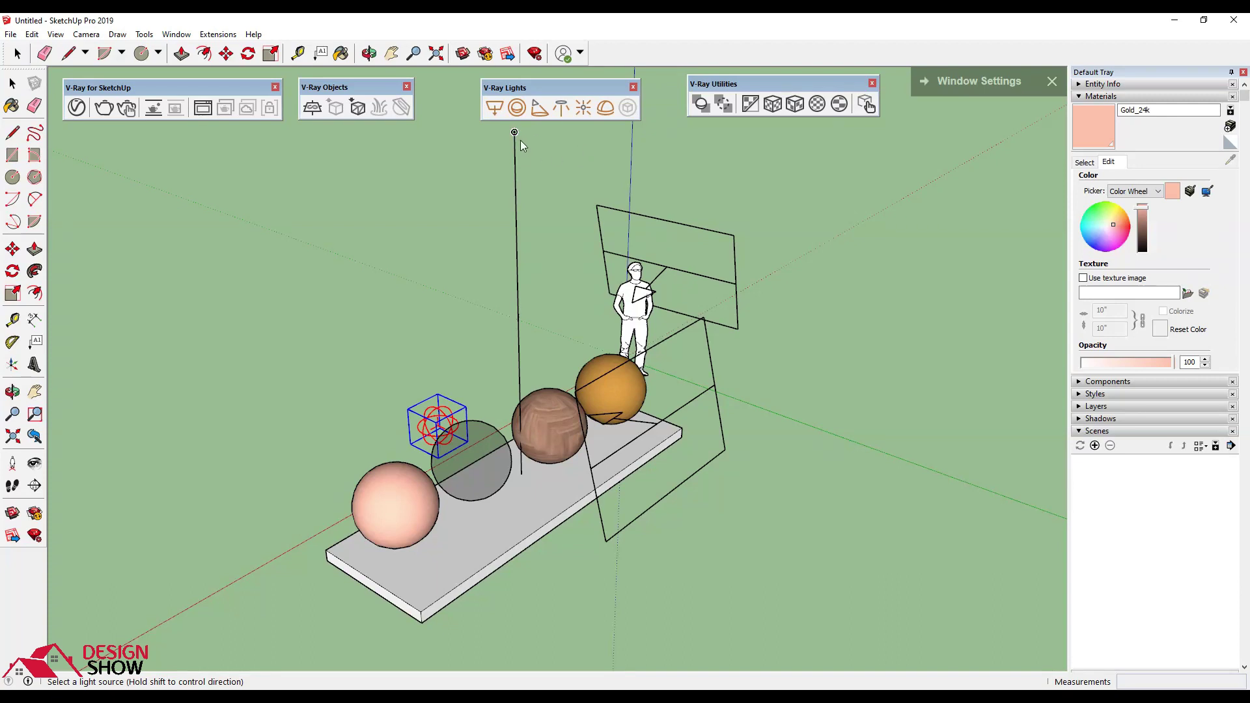
{"action": "left_click", "coordinate": [515, 135]}
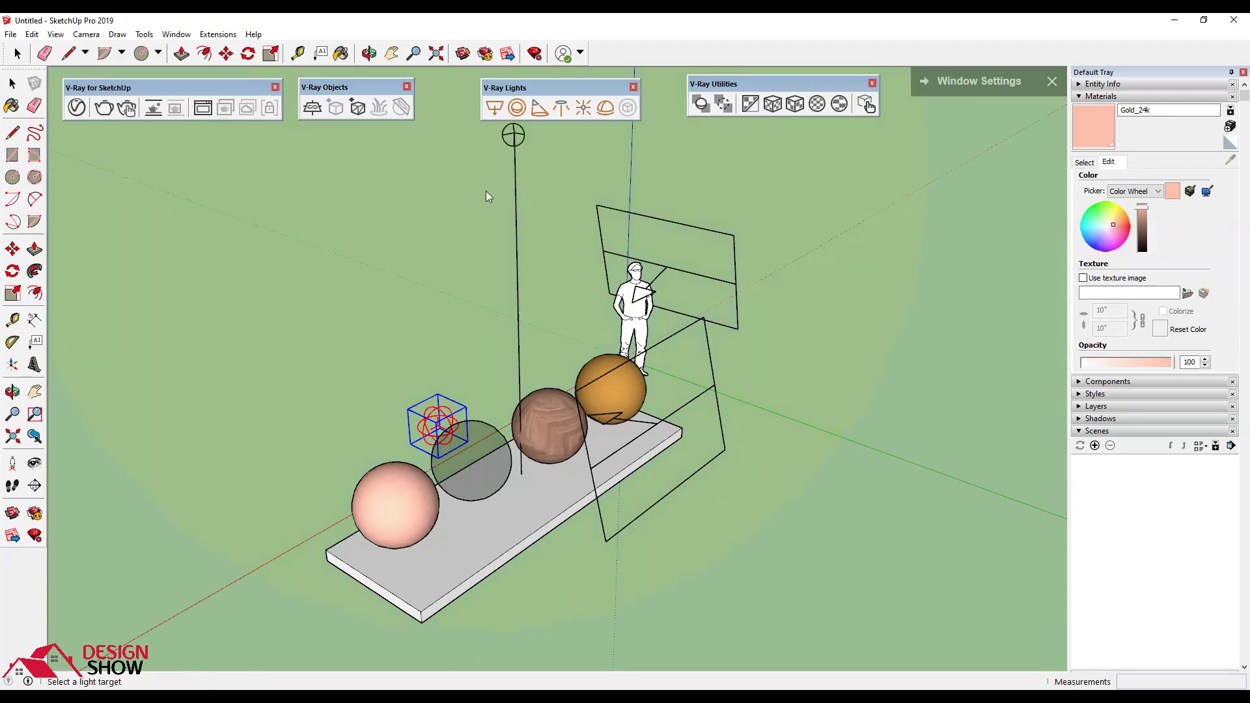
{"action": "left_click", "coordinate": [417, 467]}
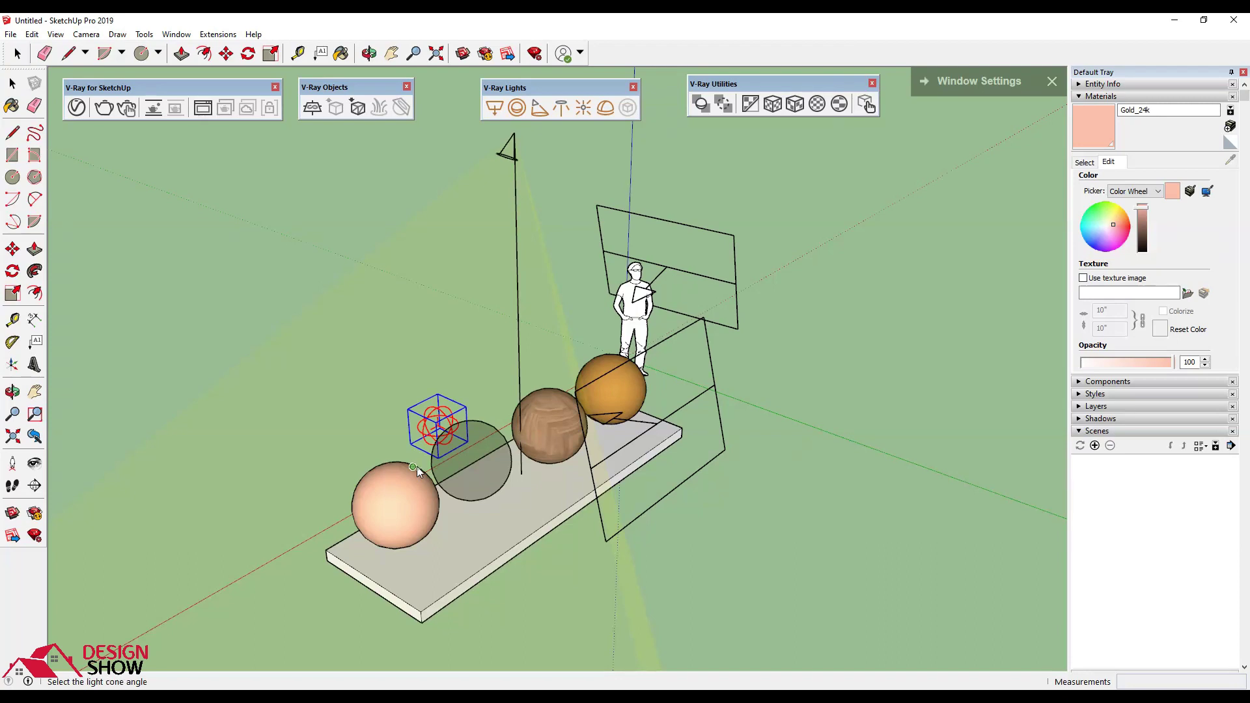
{"action": "left_click", "coordinate": [460, 491]}
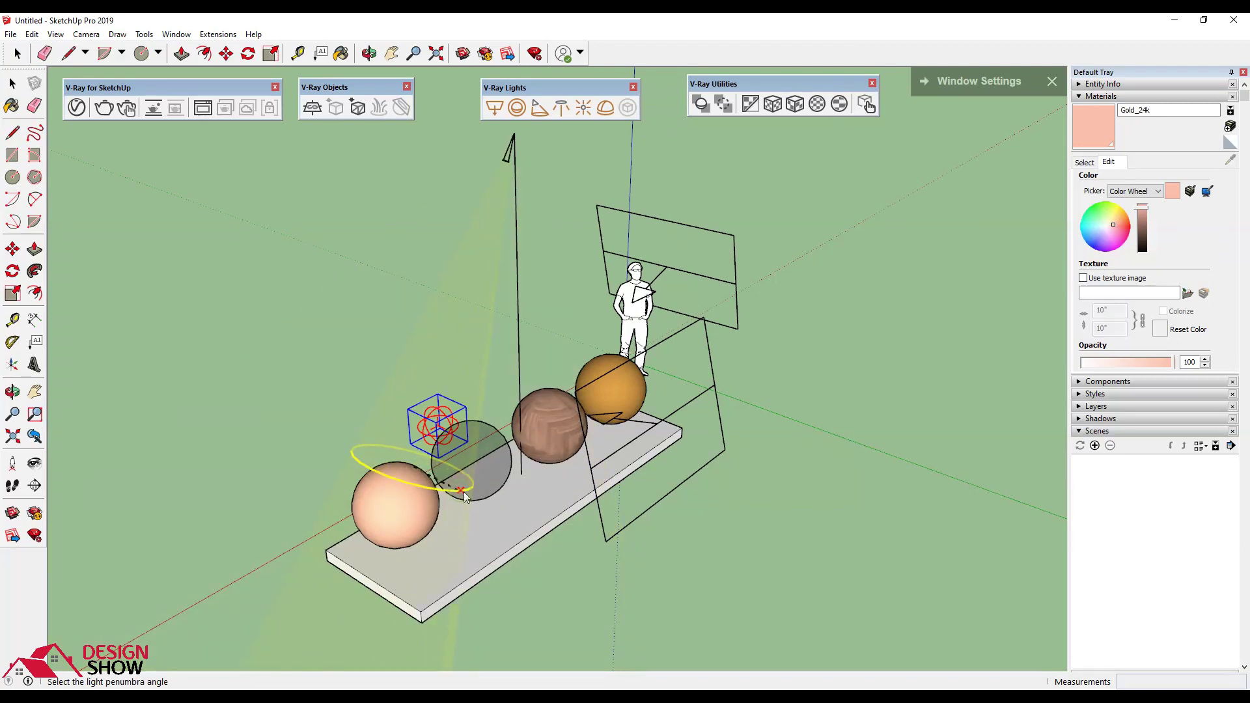
{"action": "left_click", "coordinate": [533, 525]}
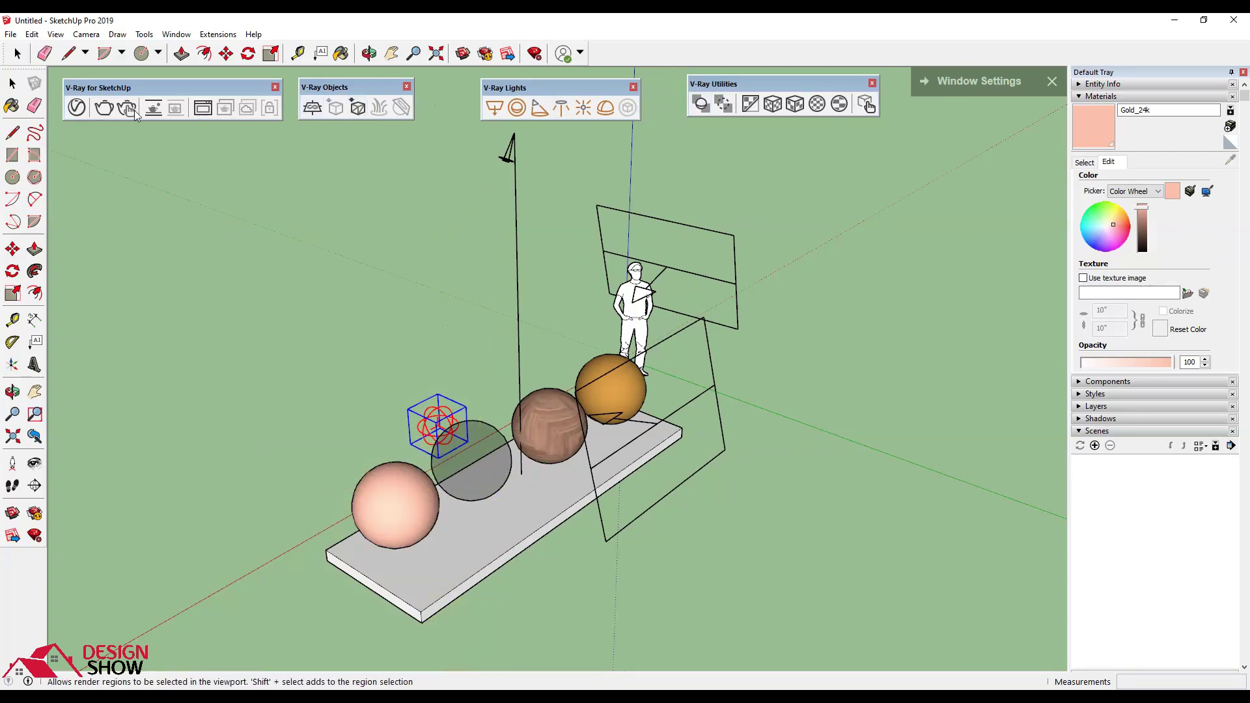
{"action": "left_click", "coordinate": [76, 112]}
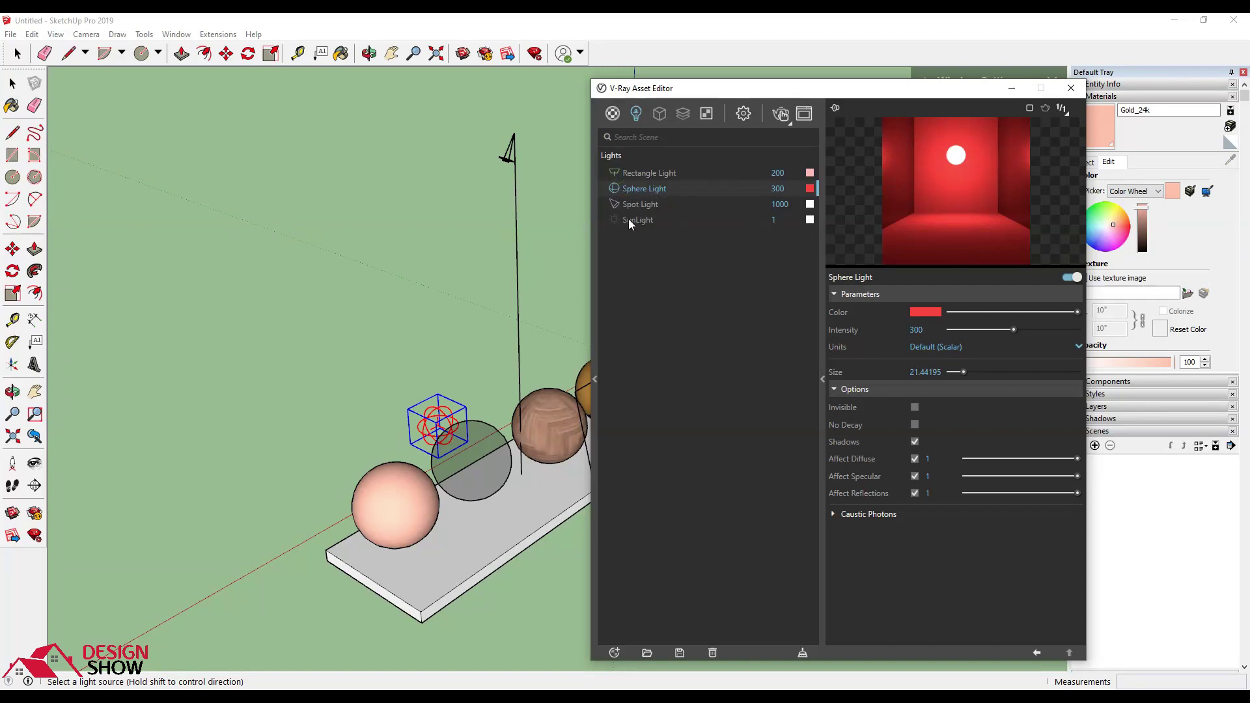
Step: Disable the sphere light and set the spot light intensity to 10000 with the interactive render running
{"action": "left_click", "coordinate": [614, 189]}
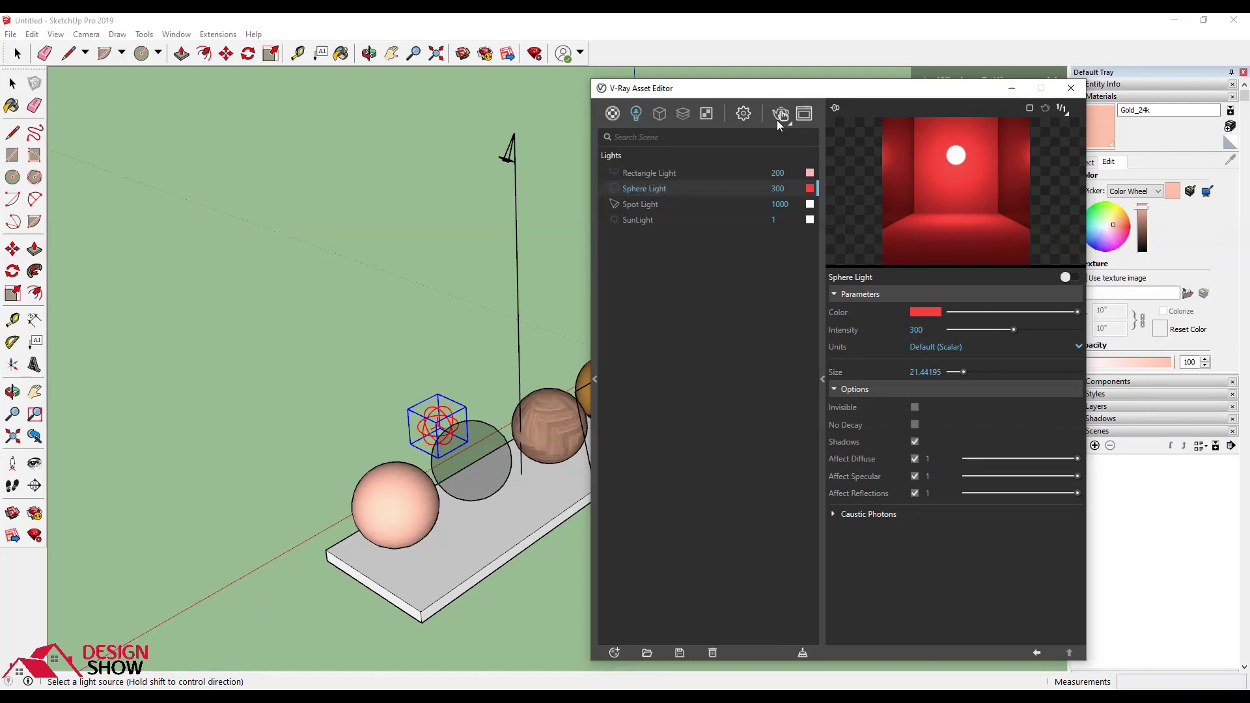
{"action": "left_click", "coordinate": [781, 114]}
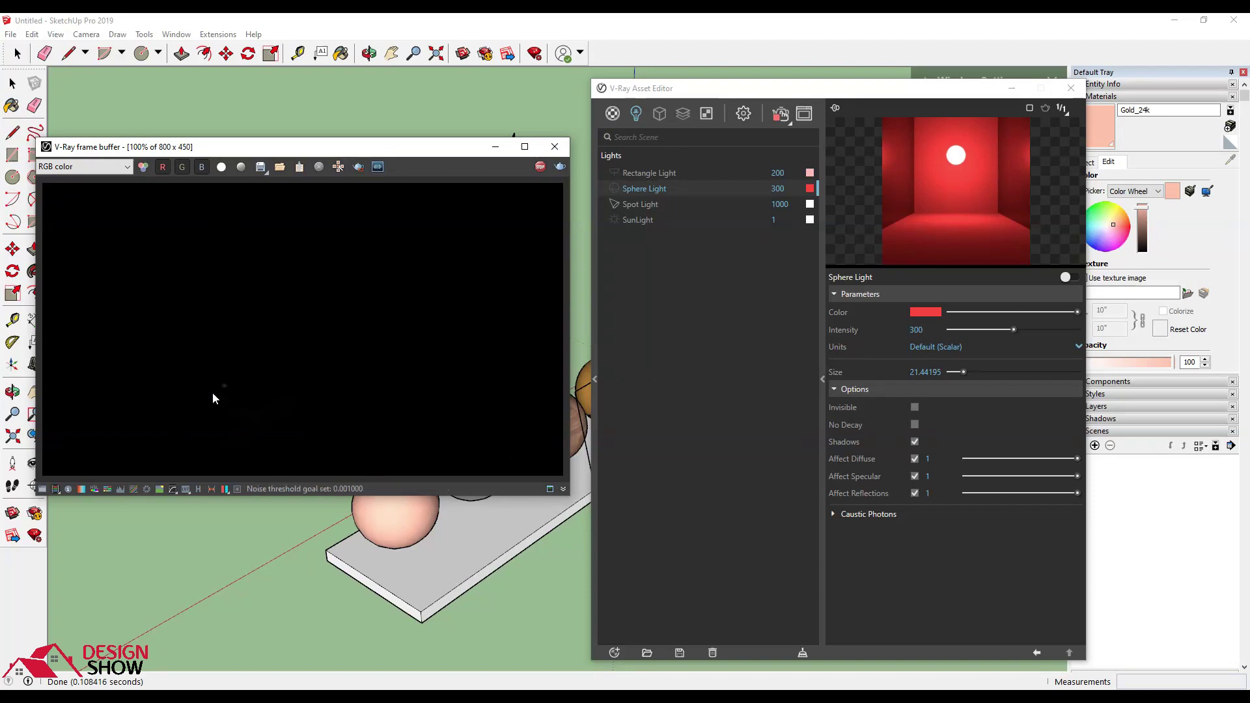
{"action": "double_click", "coordinate": [796, 207]}
{"action": "type", "text": "10000"}
{"action": "key", "text": "Return"}
Step: Raise the spot light intensity to 90000, then stop the render and minimize the editor
{"action": "left_click", "coordinate": [798, 203]}
{"action": "left_click_drag", "start_coordinate": [780, 204], "coordinate": [759, 203]}
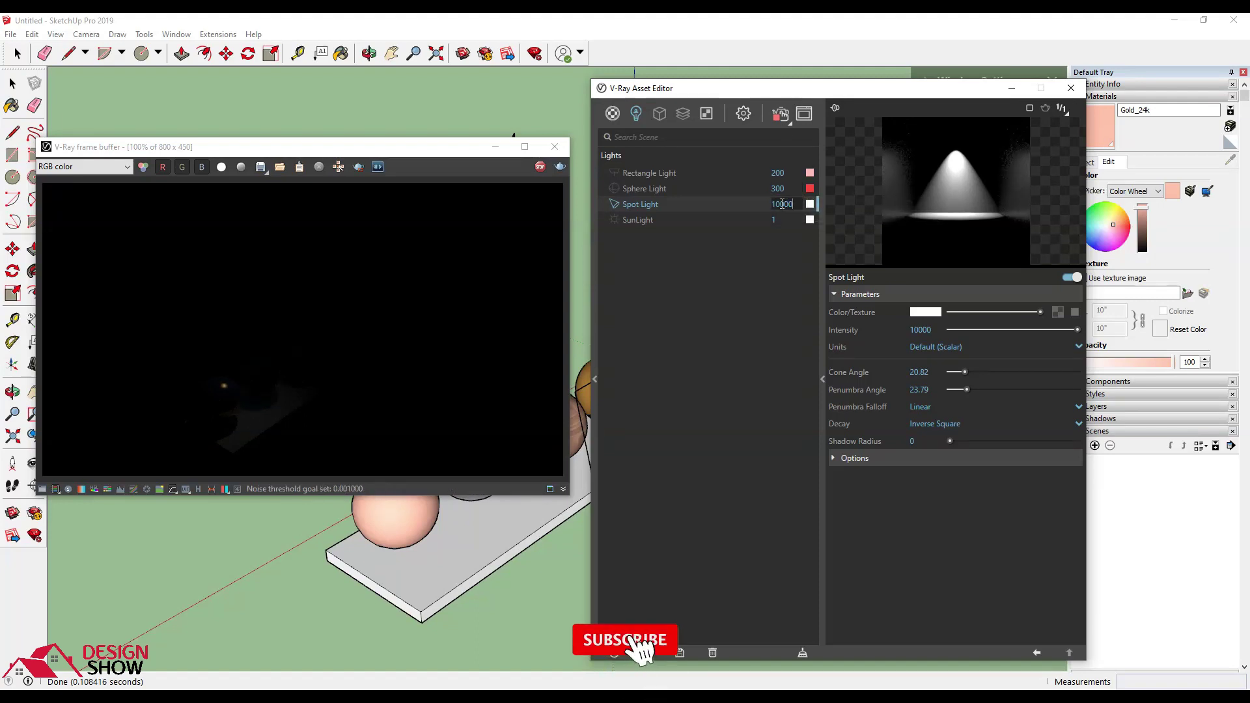
{"action": "type", "text": "90"}
{"action": "key", "text": "Return"}
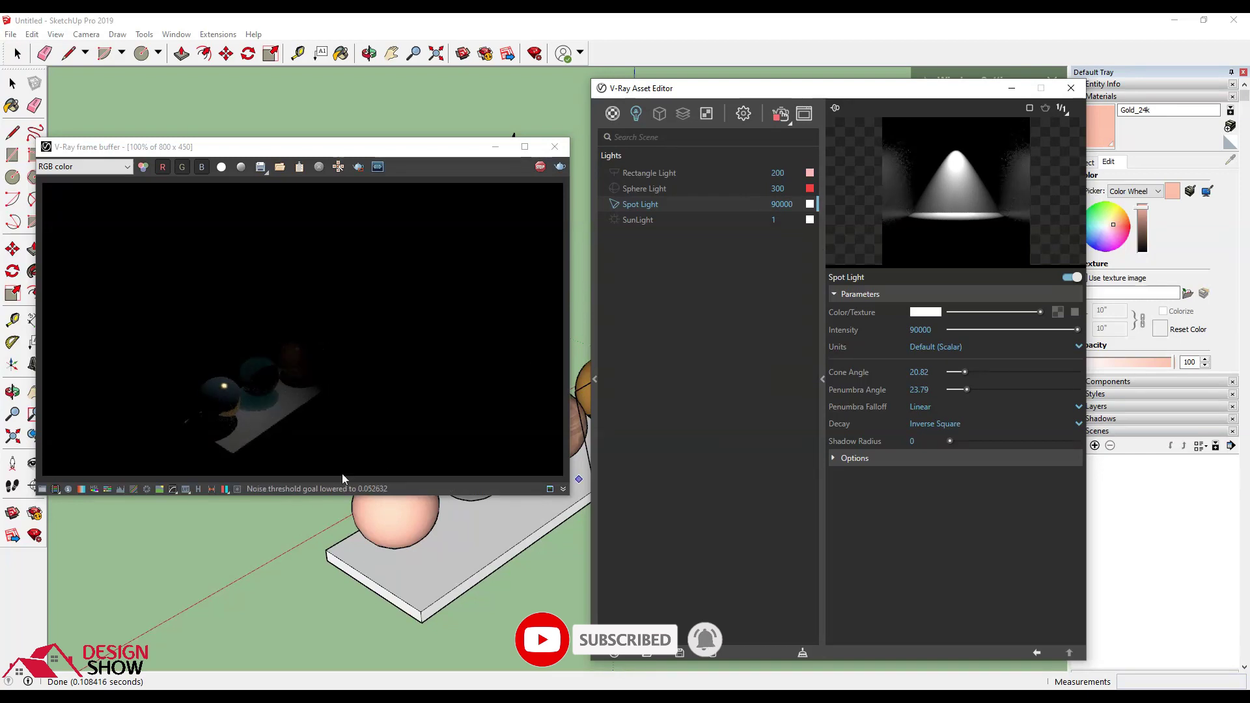
{"action": "scroll", "coordinate": [450, 599], "scroll_direction": "up", "scroll_amount": 1}
{"action": "scroll", "coordinate": [459, 573], "scroll_direction": "up", "scroll_amount": 2}
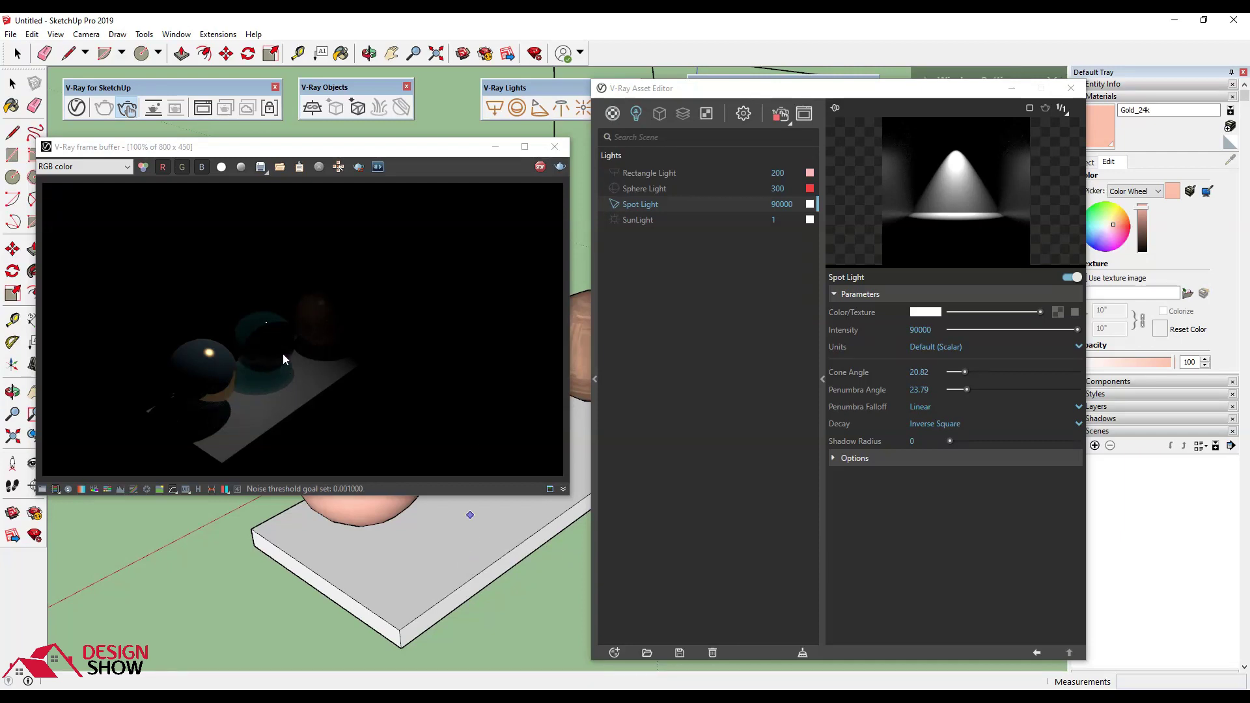
{"action": "left_click", "coordinate": [540, 167]}
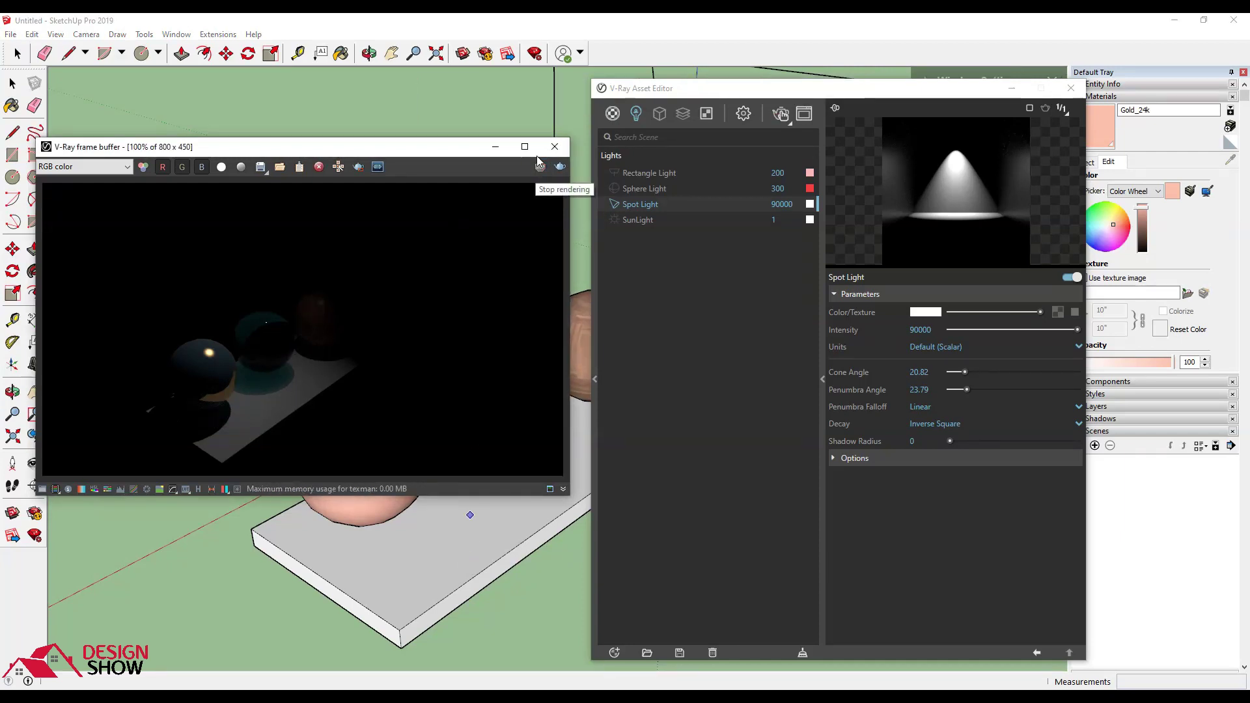
{"action": "left_click", "coordinate": [1017, 93]}
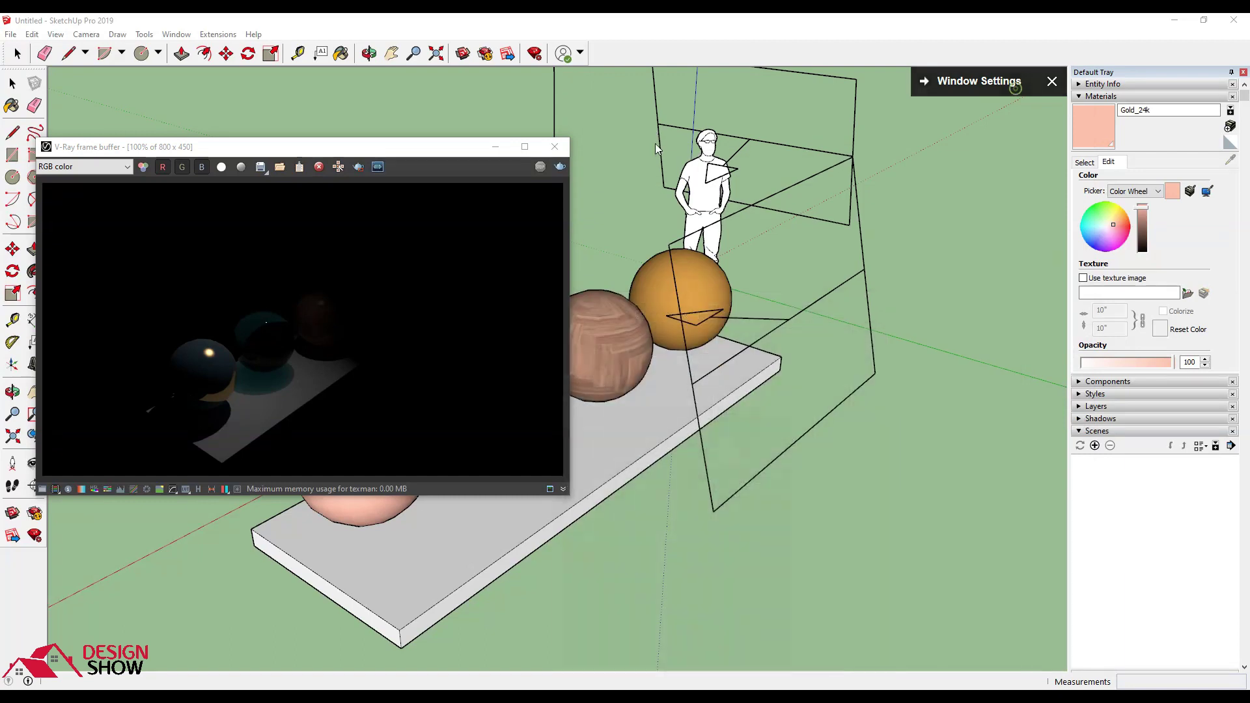
{"action": "key", "text": "Escape"}
Step: Close the render preview and place another spot light above the spheres pointing down
{"action": "left_click", "coordinate": [613, 171]}
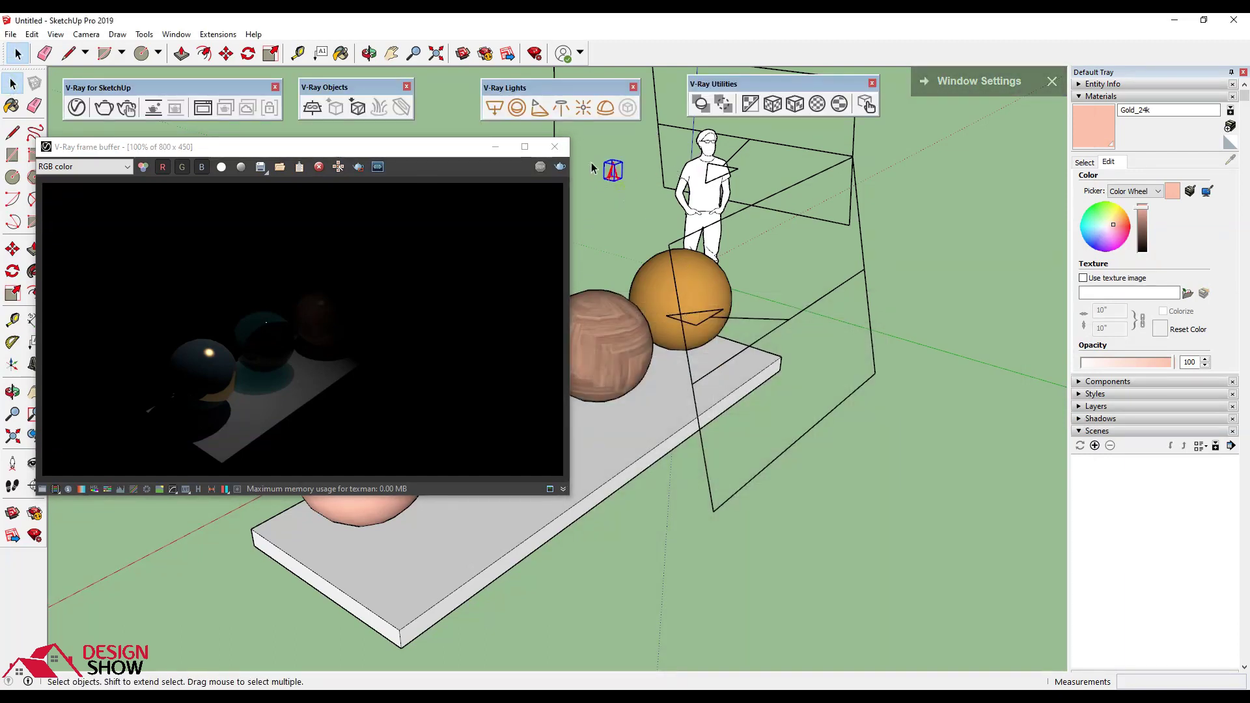
{"action": "left_click", "coordinate": [552, 145]}
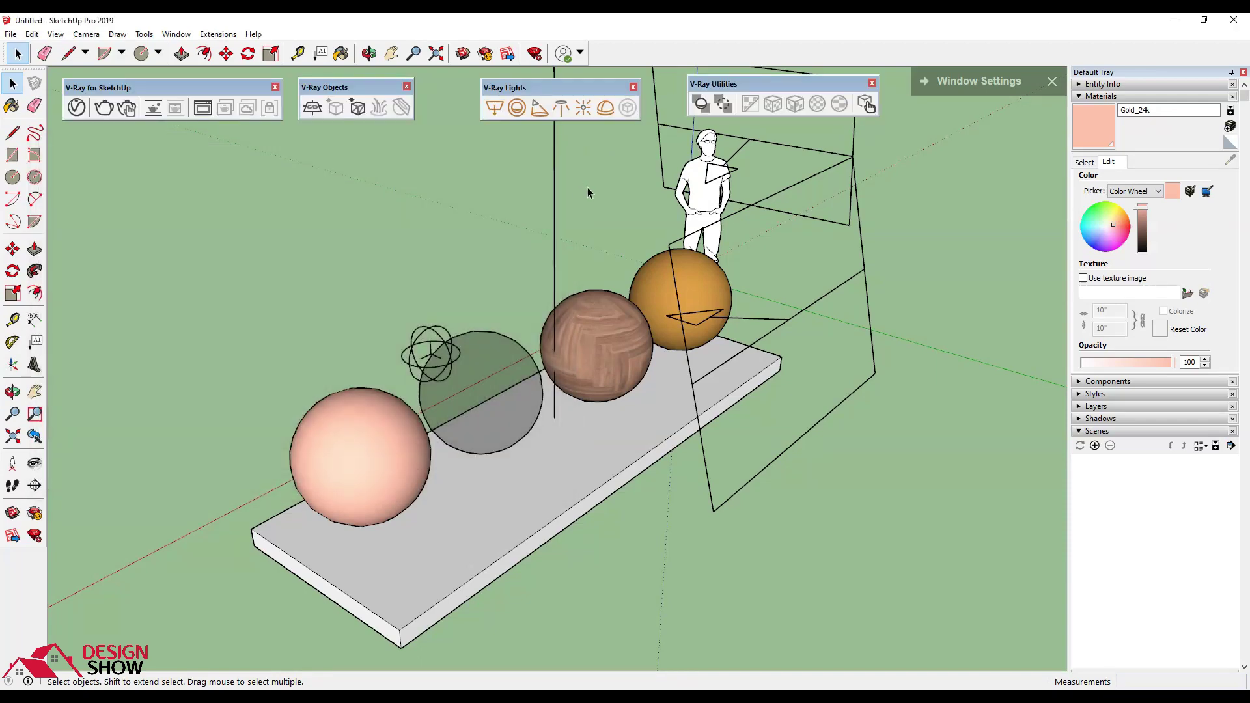
{"action": "middle_click_drag", "start_coordinate": [565, 206], "coordinate": [547, 335]}
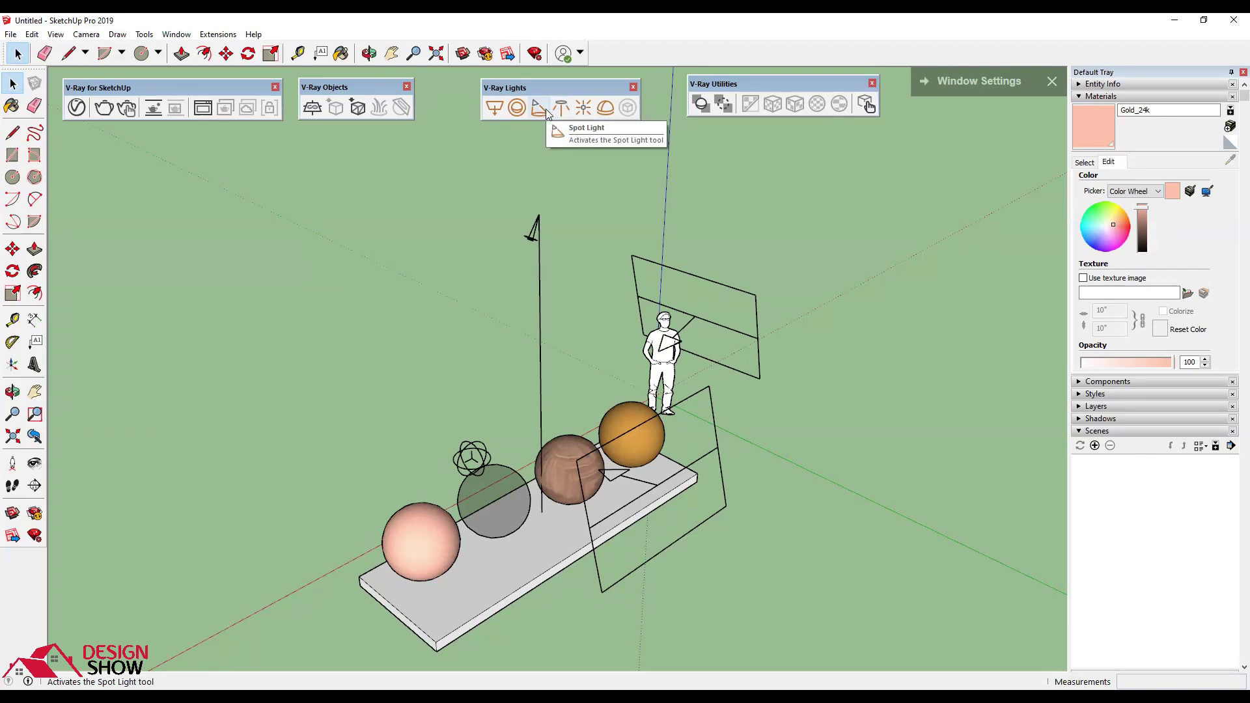
{"action": "scroll", "coordinate": [557, 231], "scroll_direction": "up", "scroll_amount": 2}
{"action": "scroll", "coordinate": [538, 208], "scroll_direction": "up", "scroll_amount": 1}
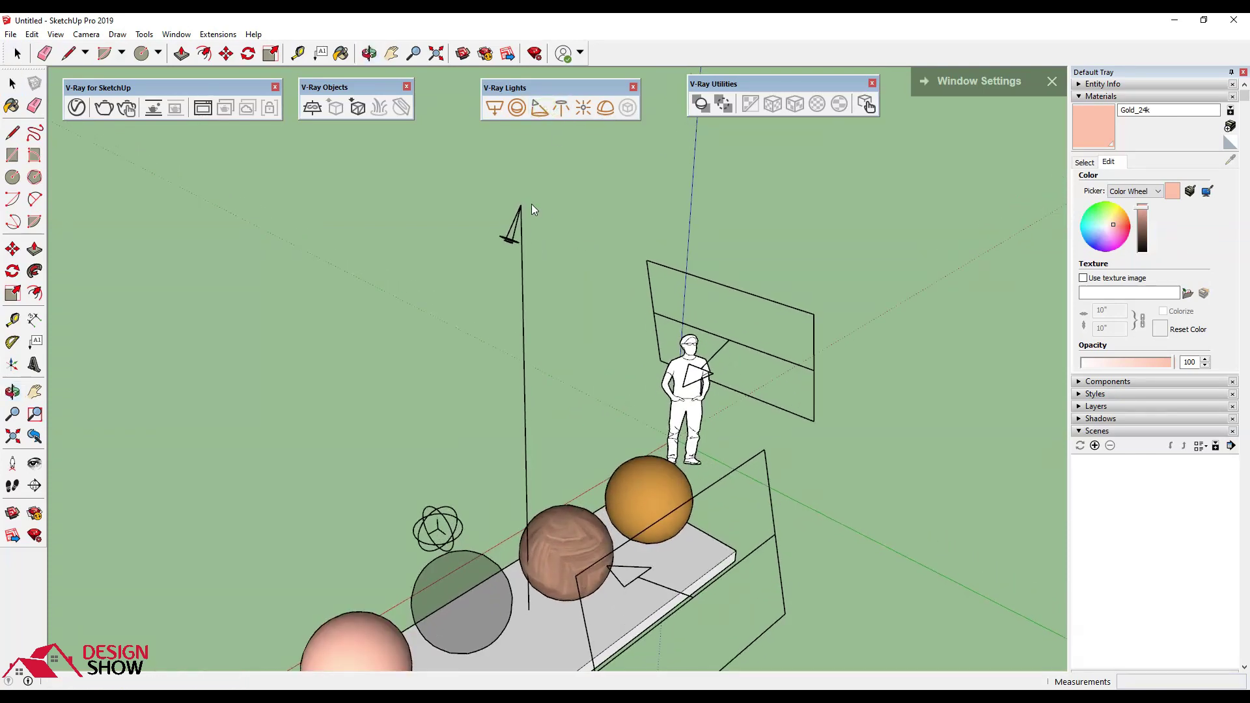
{"action": "left_click", "coordinate": [522, 206]}
{"action": "key", "text": "space"}
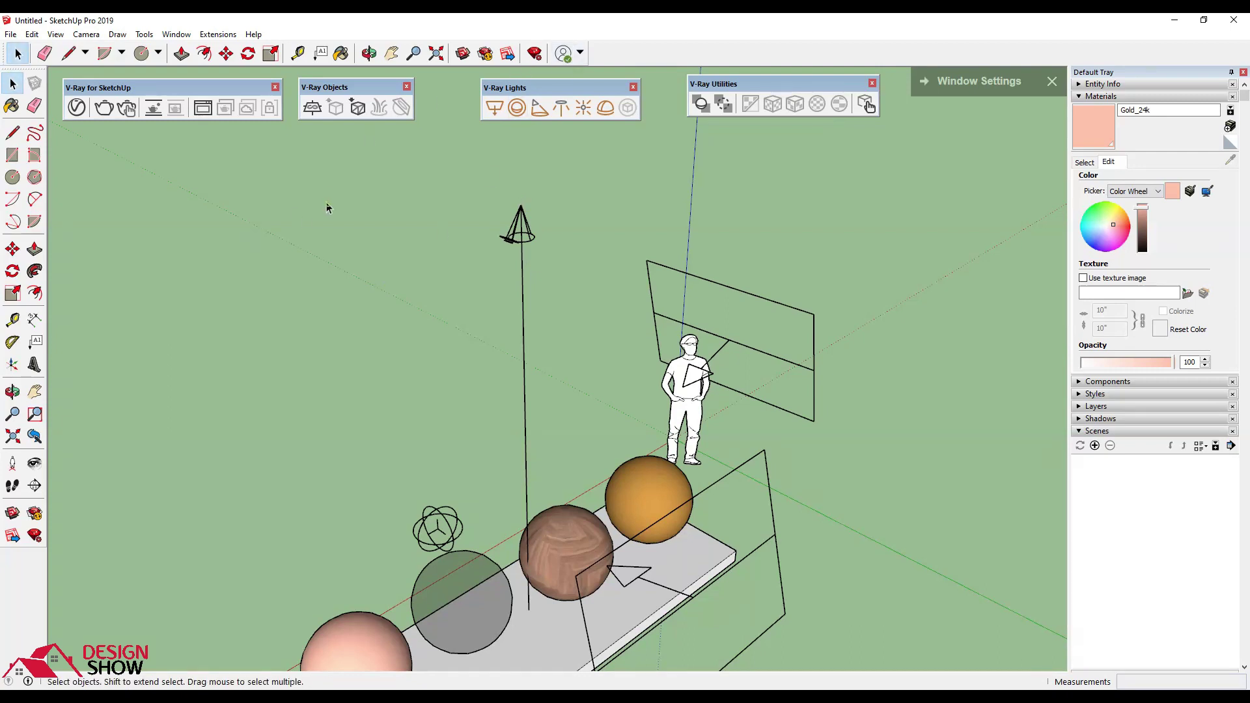
{"action": "left_click", "coordinate": [544, 102]}
{"action": "left_click", "coordinate": [80, 114]}
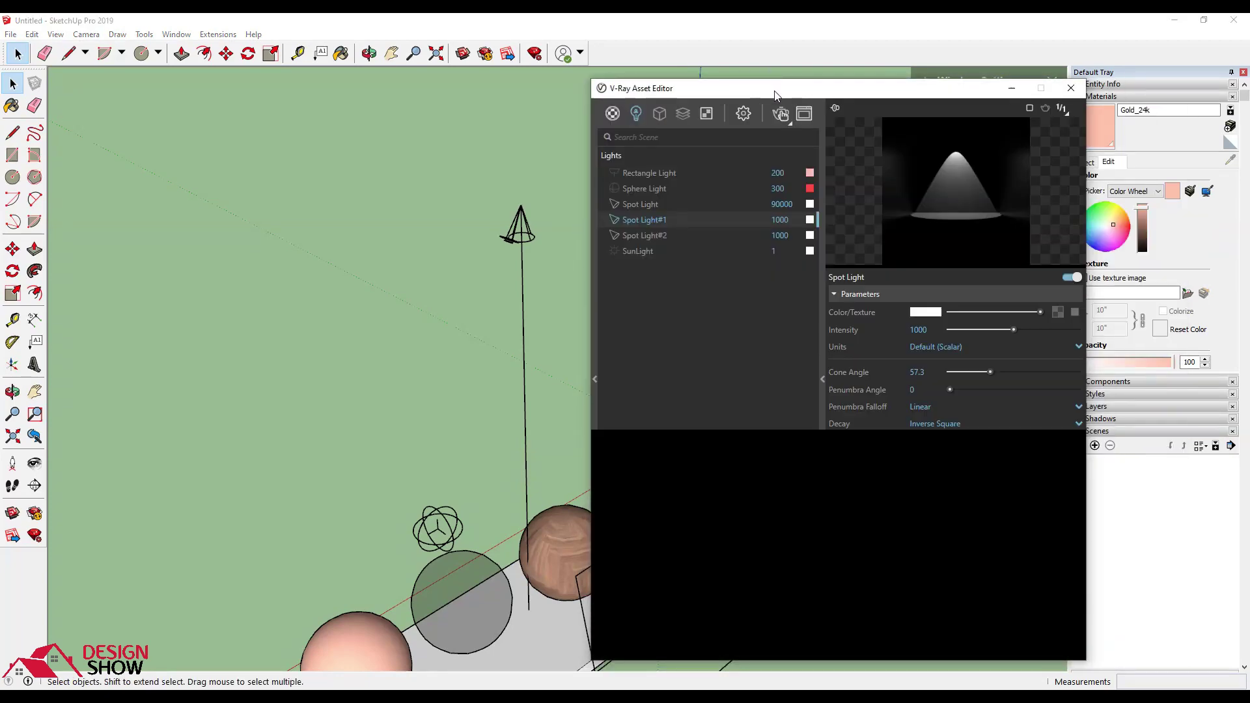
Step: Delete the extra Spot Light#1 from the V-Ray lights list
{"action": "left_click_drag", "start_coordinate": [770, 88], "coordinate": [659, 92]}
{"action": "left_click", "coordinate": [961, 91]}
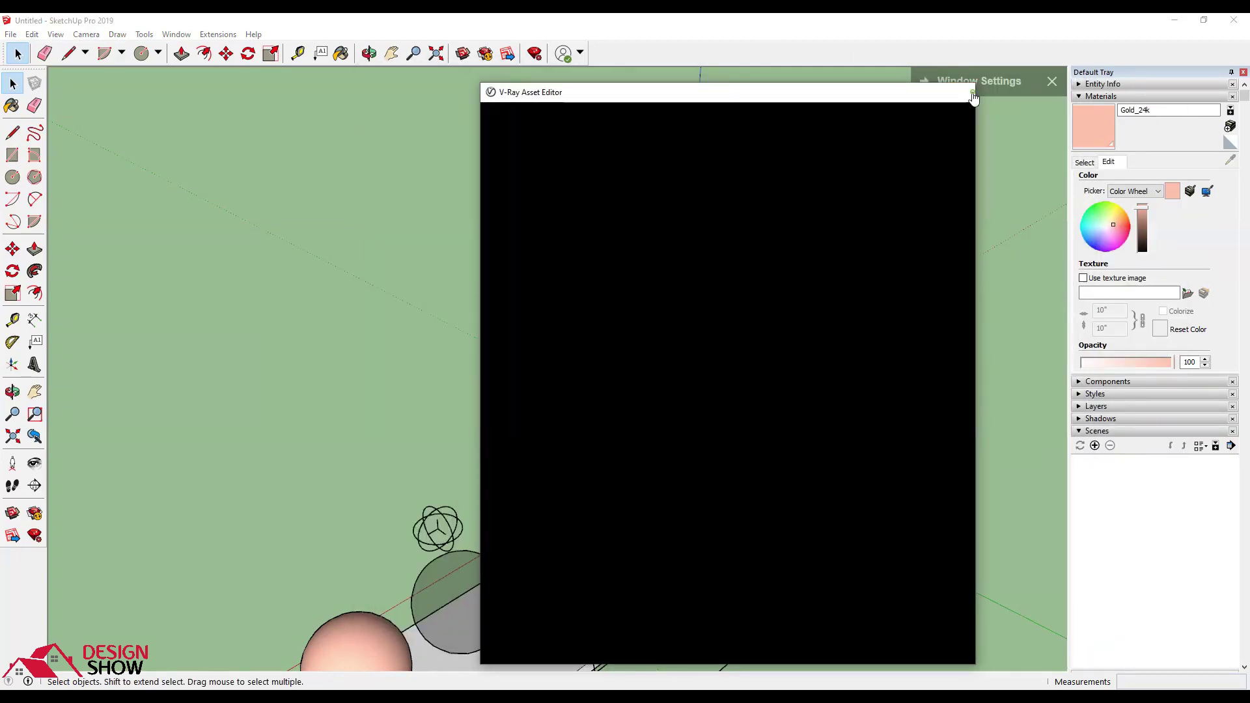
{"action": "middle_click_drag", "start_coordinate": [471, 204], "coordinate": [515, 286]}
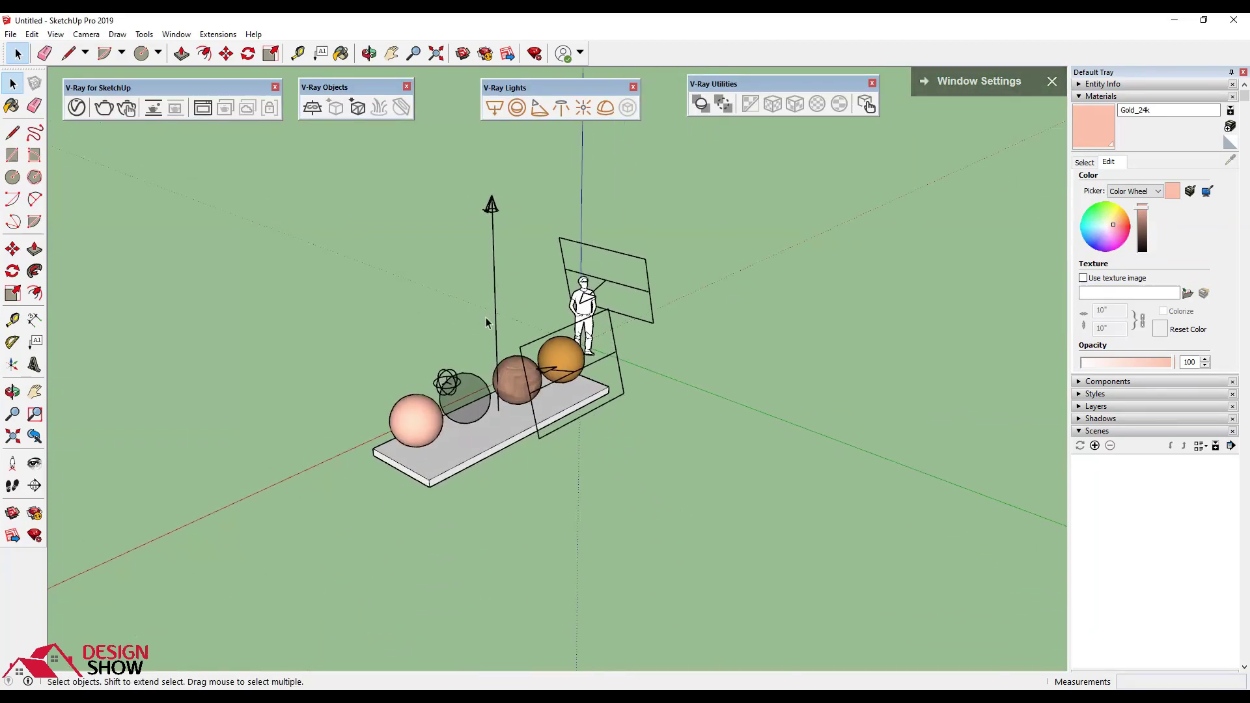
{"action": "left_click", "coordinate": [76, 108]}
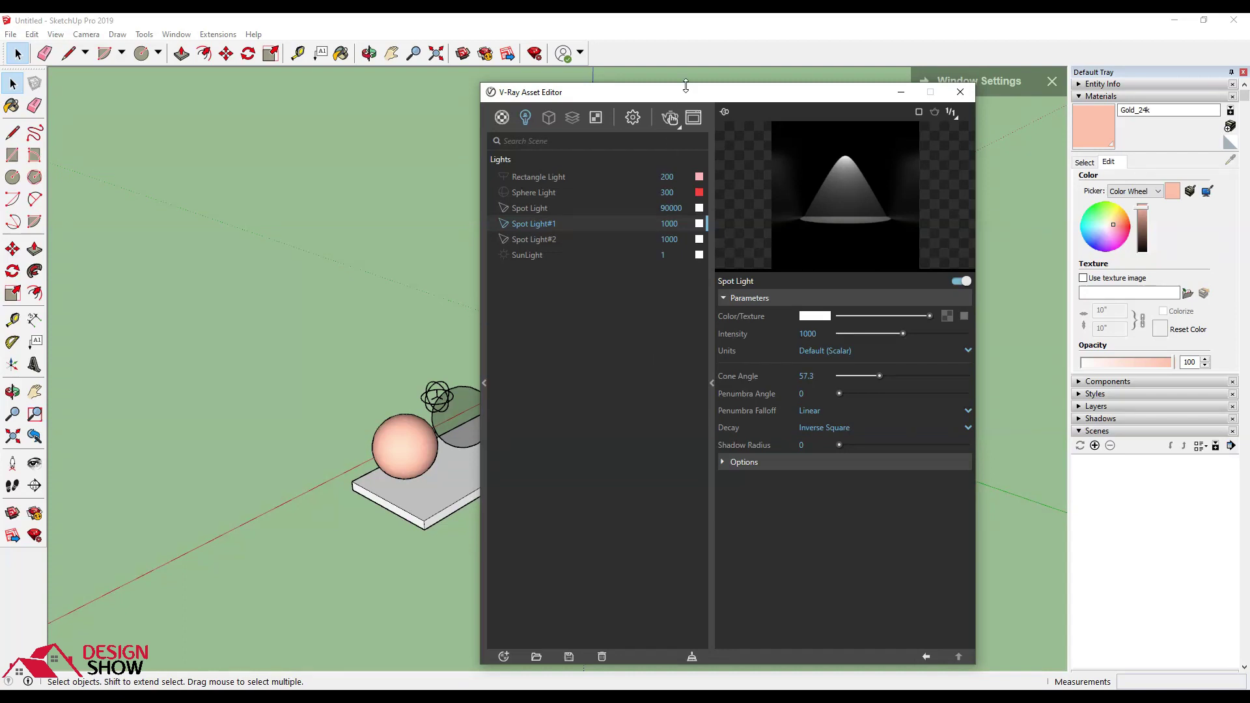
{"action": "left_click_drag", "start_coordinate": [686, 85], "coordinate": [723, 79]}
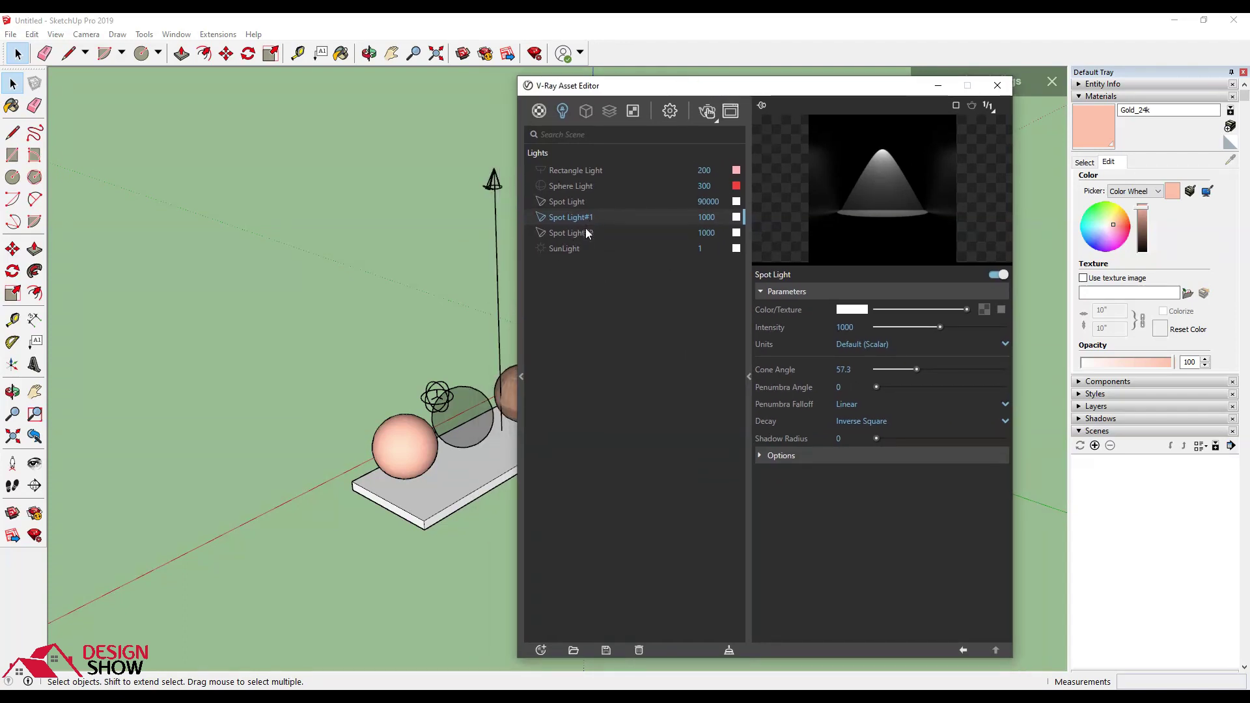
{"action": "left_click", "coordinate": [729, 650]}
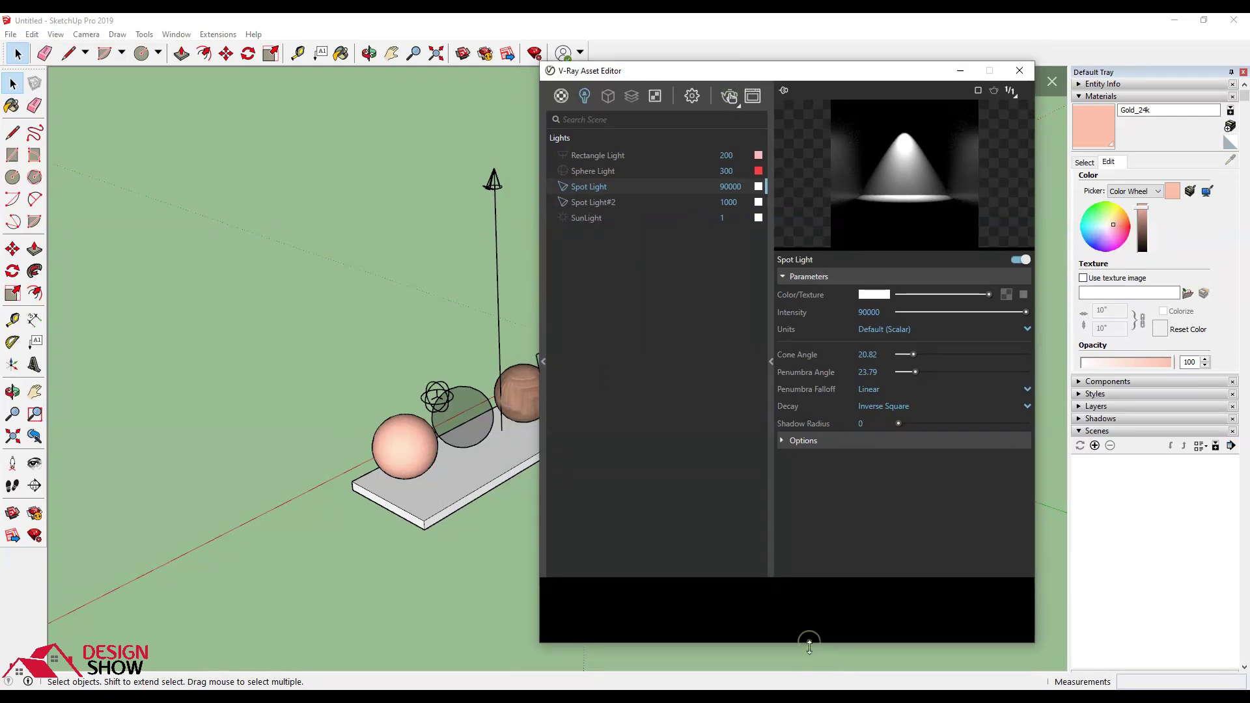
Step: Set Spot Light#2's intensity to 100000 and preview it in an interactive render
{"action": "left_click_drag", "start_coordinate": [810, 642], "coordinate": [828, 573]}
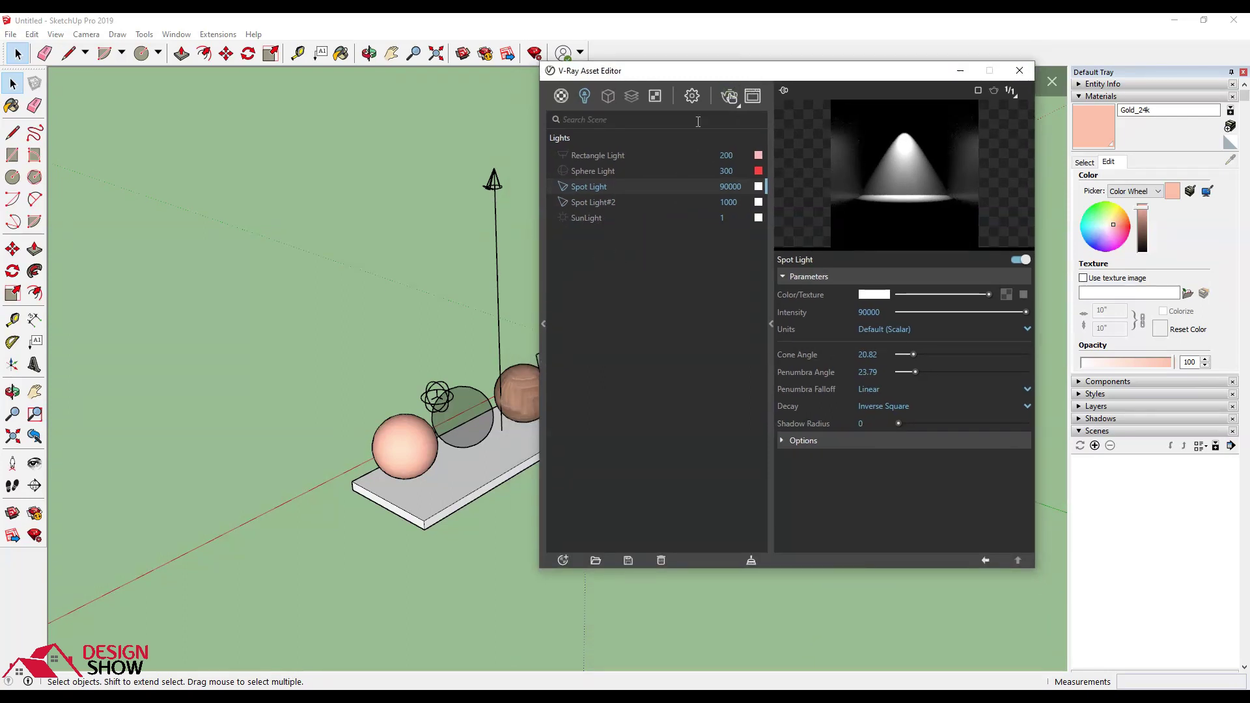
{"action": "left_click", "coordinate": [754, 202]}
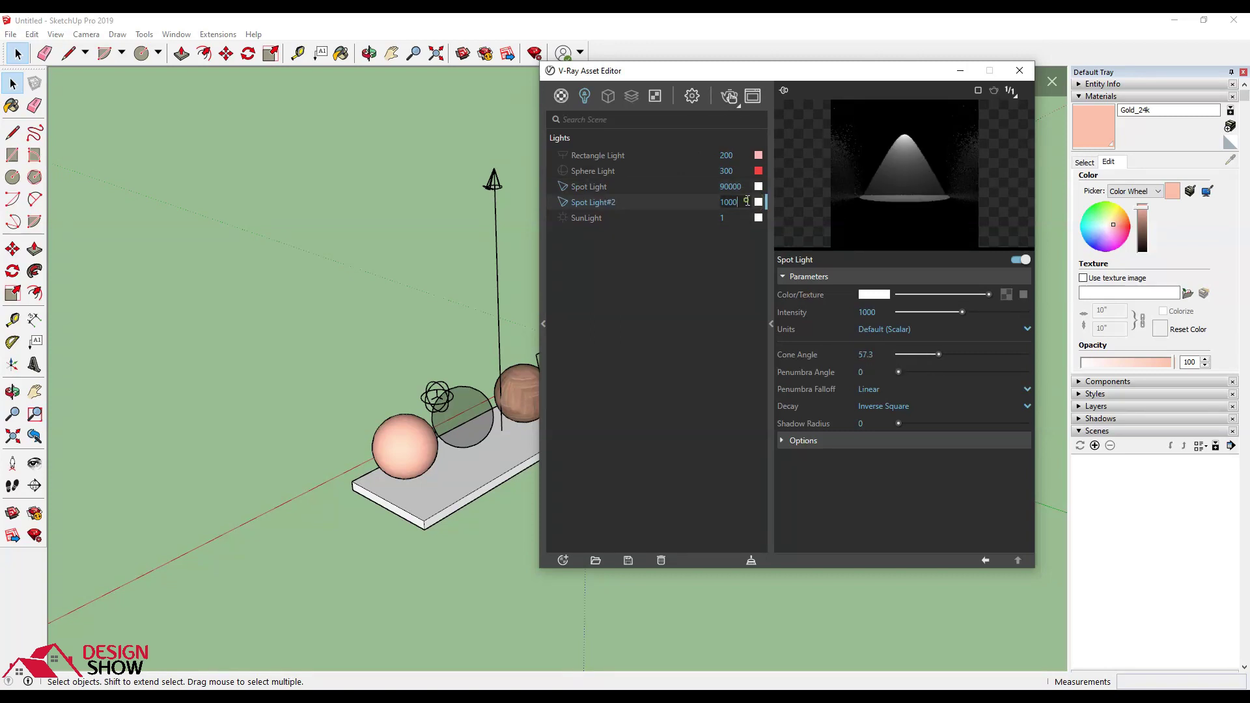
{"action": "type", "text": "00"}
{"action": "key", "text": "Return"}
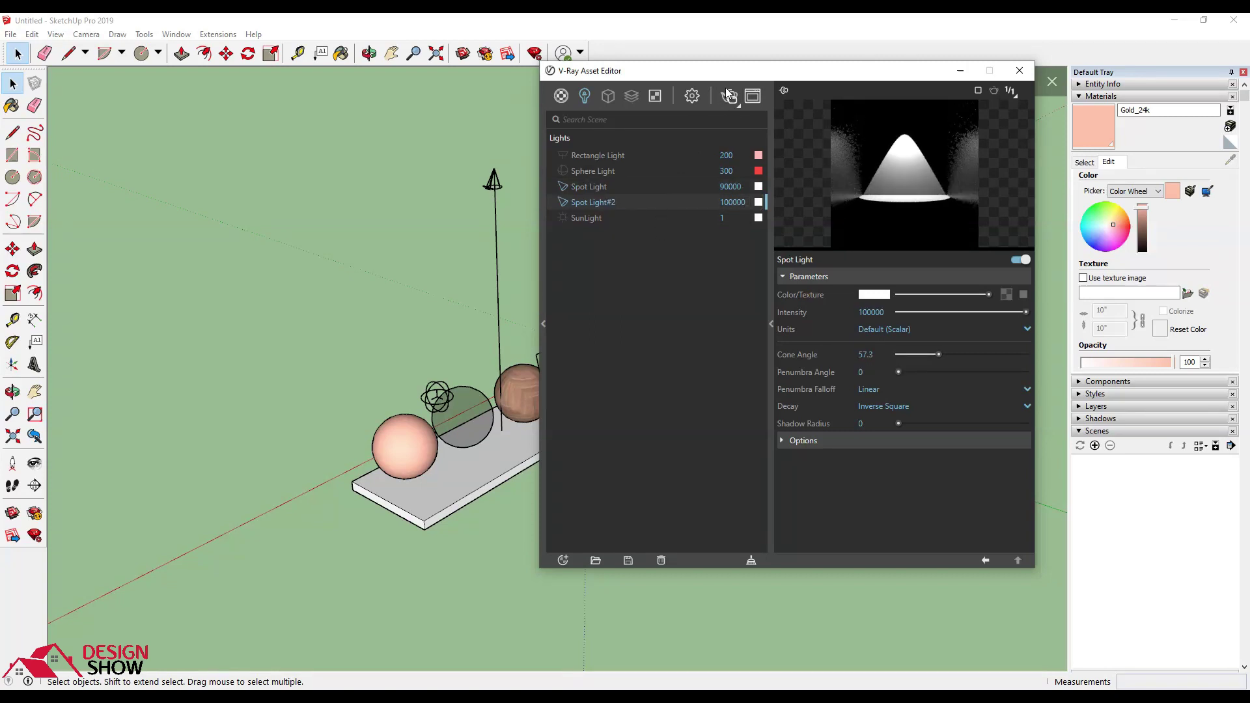
{"action": "left_click", "coordinate": [728, 96]}
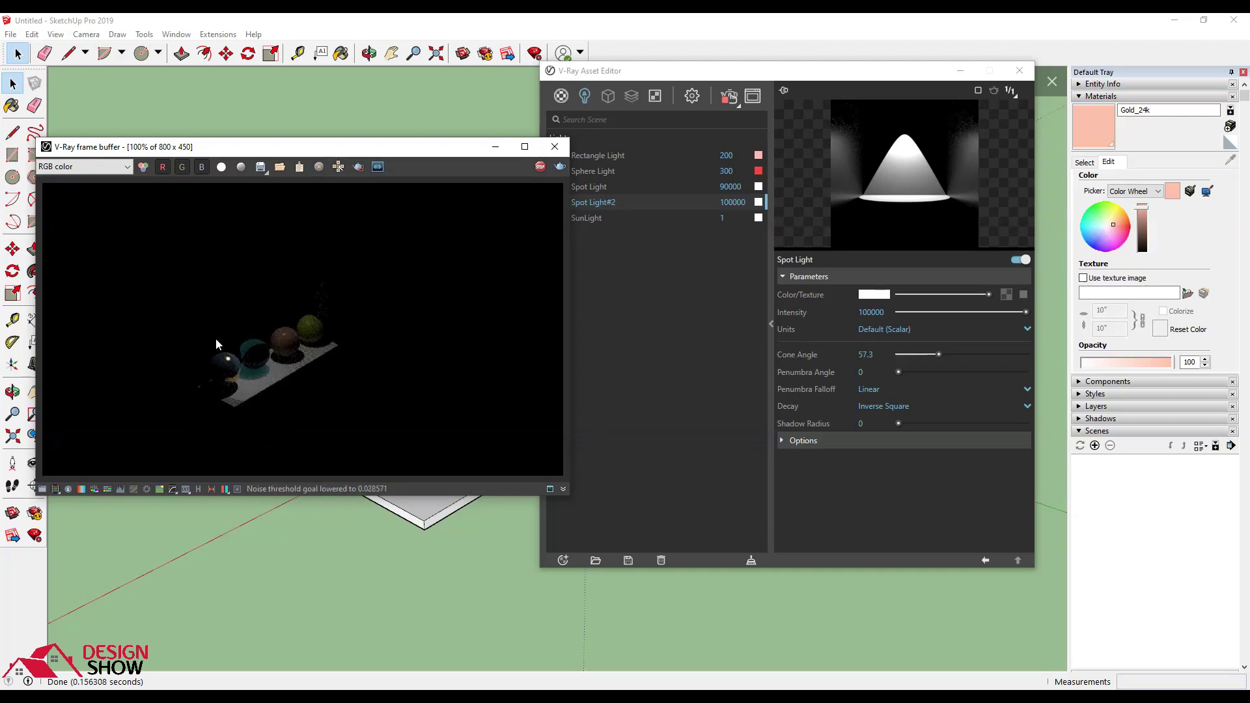
{"action": "scroll", "coordinate": [222, 345], "scroll_direction": "up", "scroll_amount": 1}
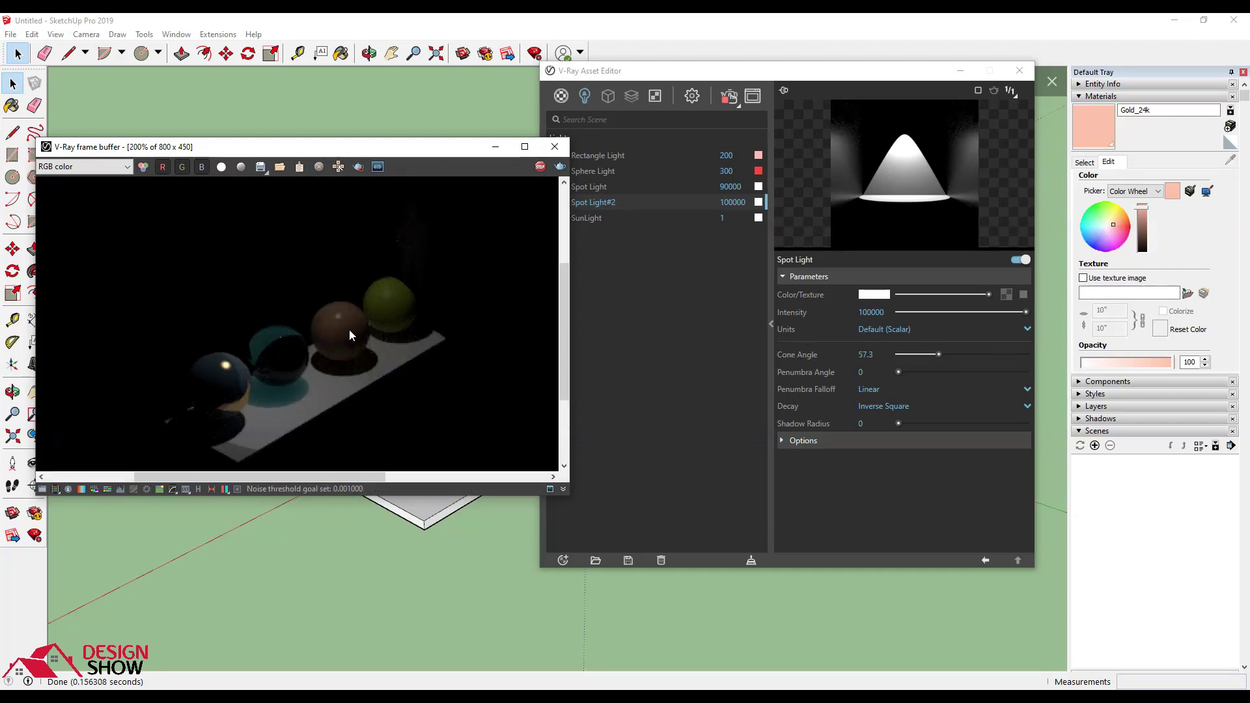
{"action": "scroll", "coordinate": [350, 329], "scroll_direction": "down", "scroll_amount": 1}
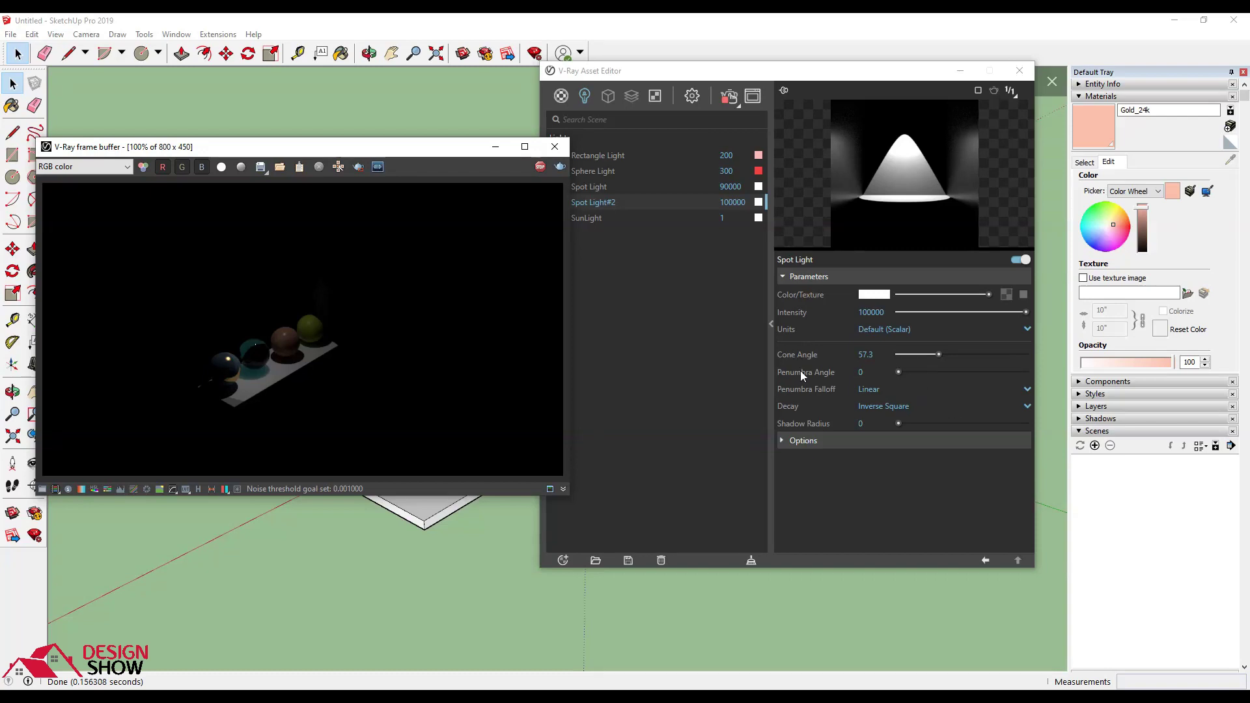
{"action": "left_click", "coordinate": [741, 371]}
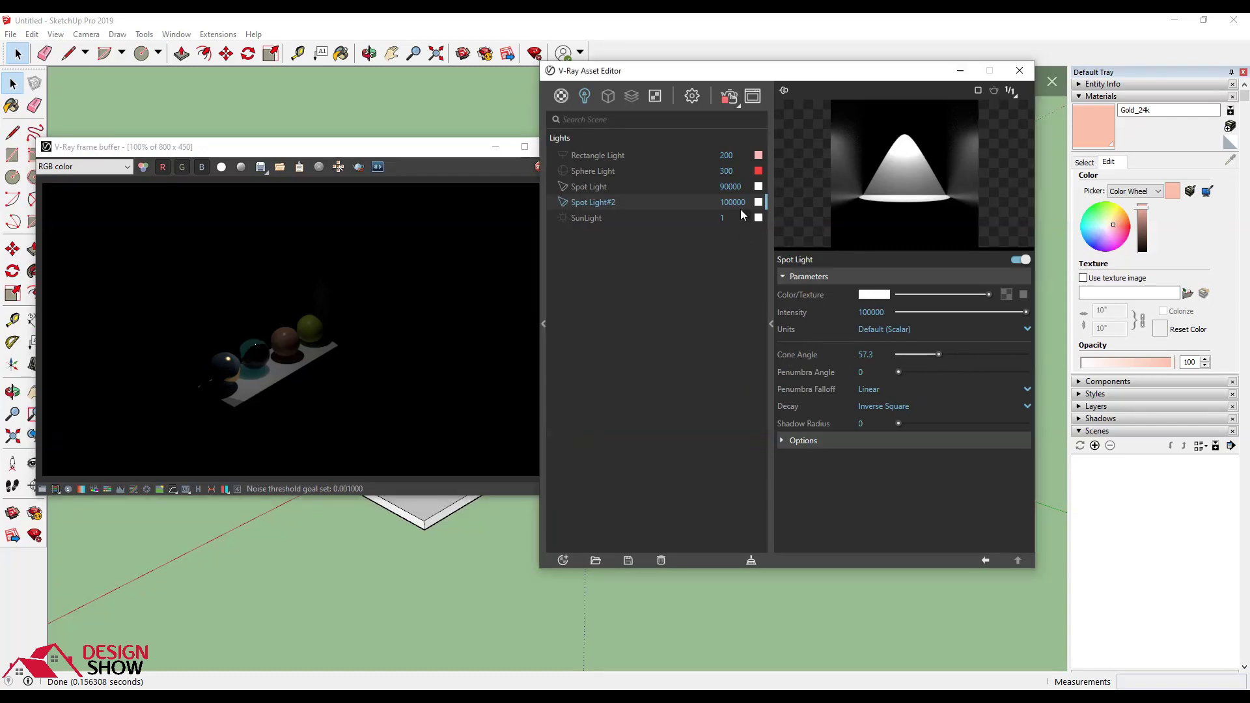
Step: Change Spot Light#2's colour to a fully saturated bright green
{"action": "mouse_move", "coordinate": [733, 201]}
{"action": "left_click", "coordinate": [759, 202]}
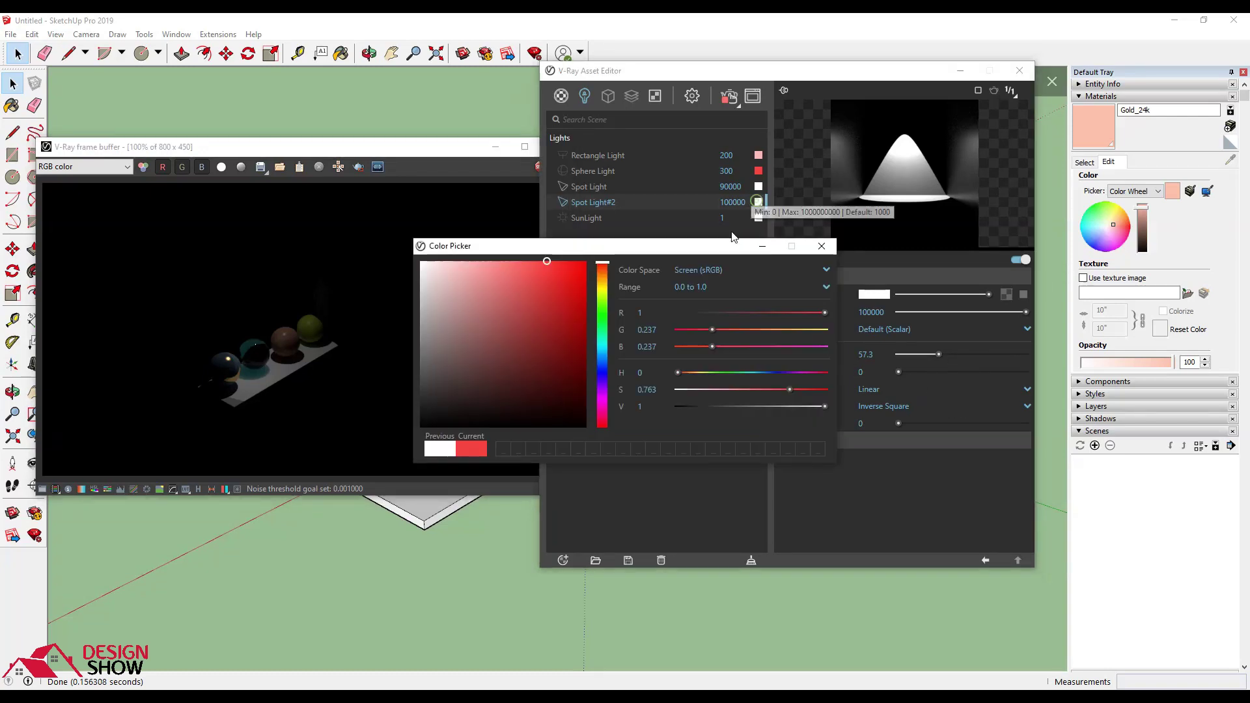
{"action": "left_click_drag", "start_coordinate": [602, 264], "coordinate": [602, 306]}
{"action": "left_click", "coordinate": [575, 261]}
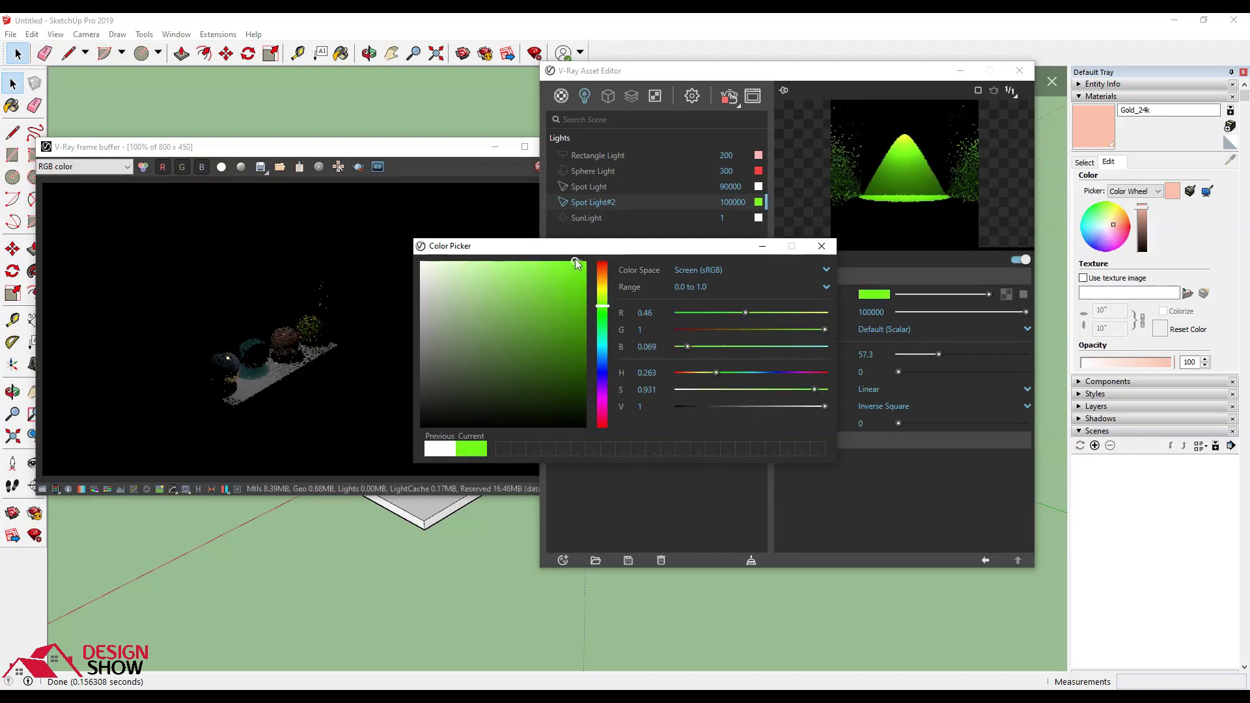
{"action": "left_click", "coordinate": [822, 245]}
{"action": "mouse_move", "coordinate": [603, 242]}
{"action": "left_mouse_down"}
{"action": "mouse_move", "coordinate": [395, 86]}
{"action": "mouse_move", "coordinate": [419, 96]}
{"action": "left_mouse_up"}
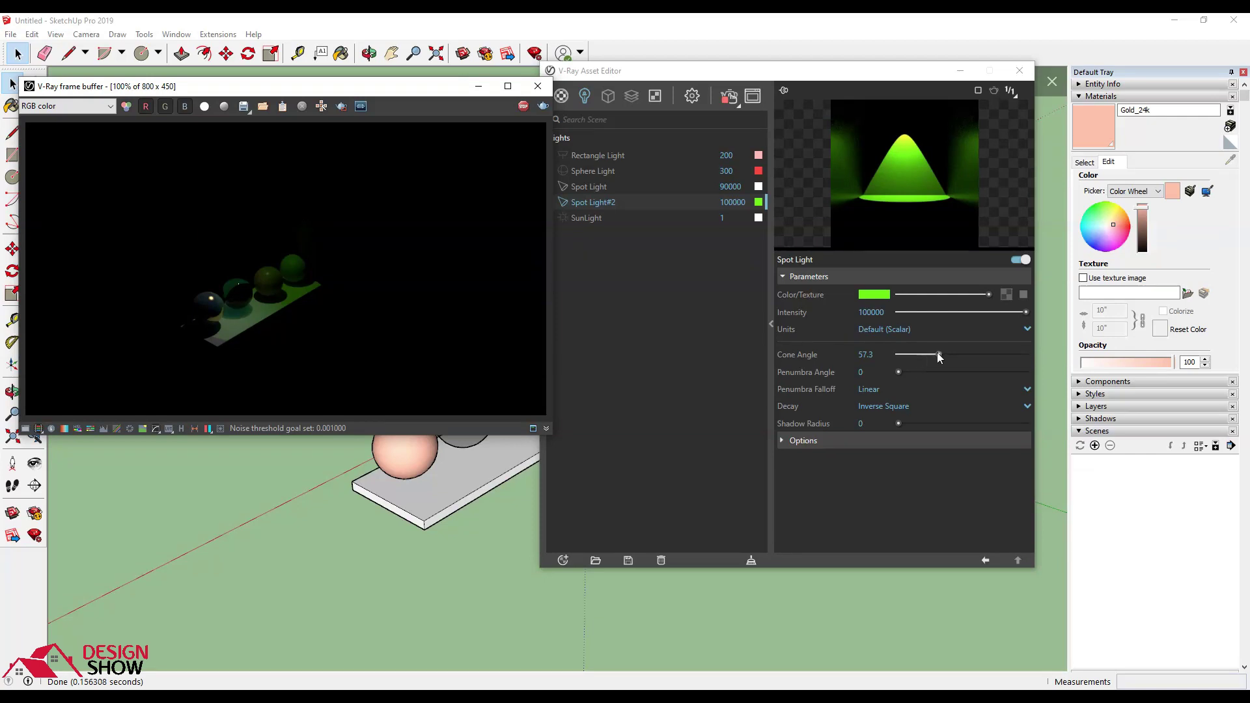
Step: Widen Spot Light#2's cone to 103.07 and, after trying lower values, set intensity 100000
{"action": "left_click_drag", "start_coordinate": [939, 355], "coordinate": [970, 356]}
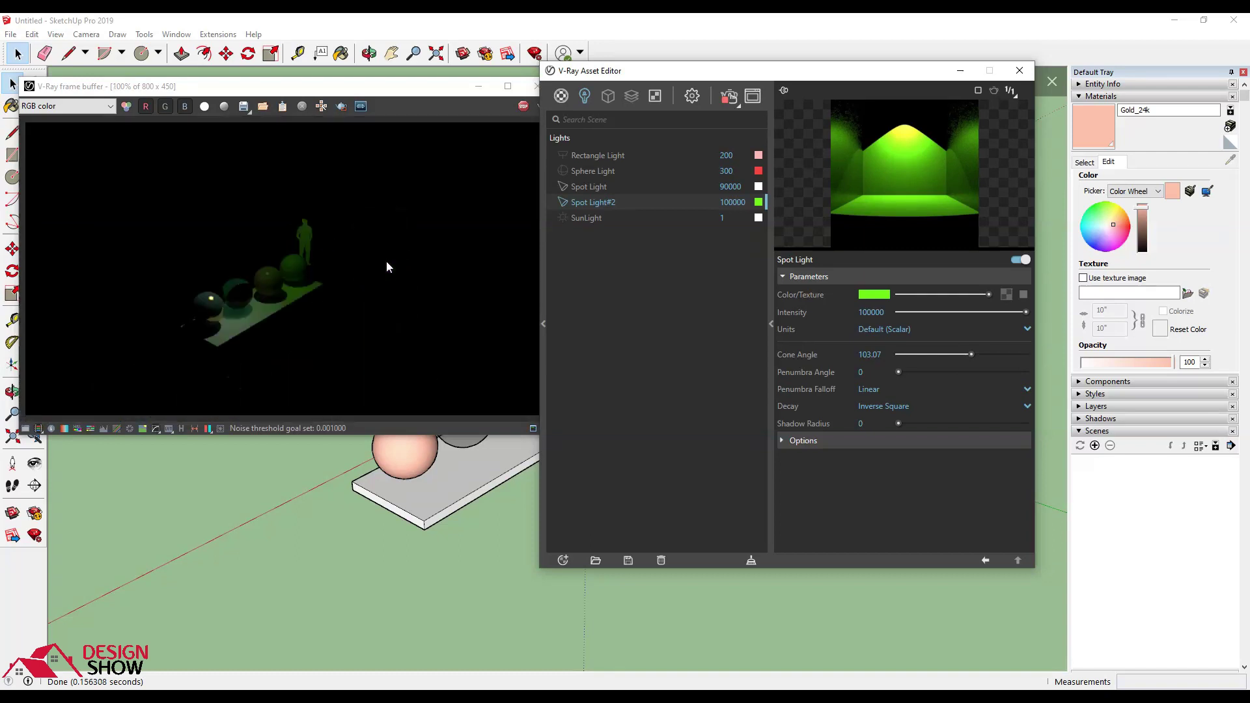
{"action": "left_click_drag", "start_coordinate": [1009, 316], "coordinate": [955, 310]}
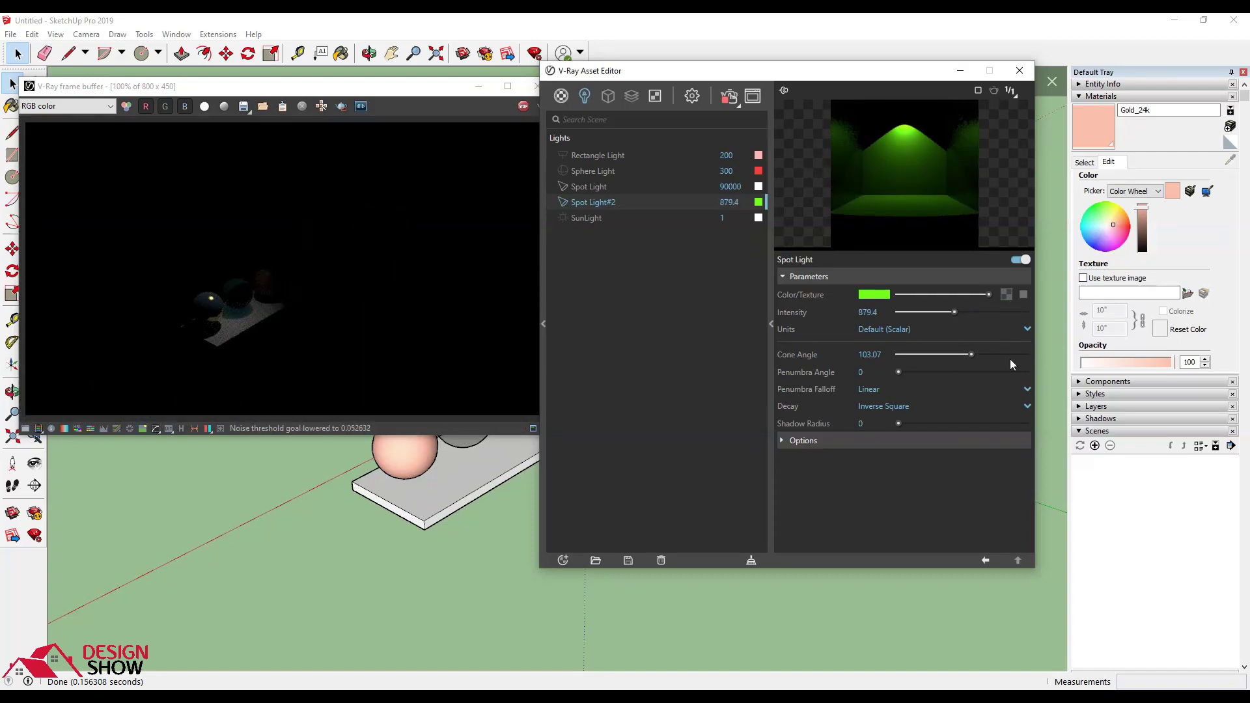
{"action": "left_click", "coordinate": [1006, 312]}
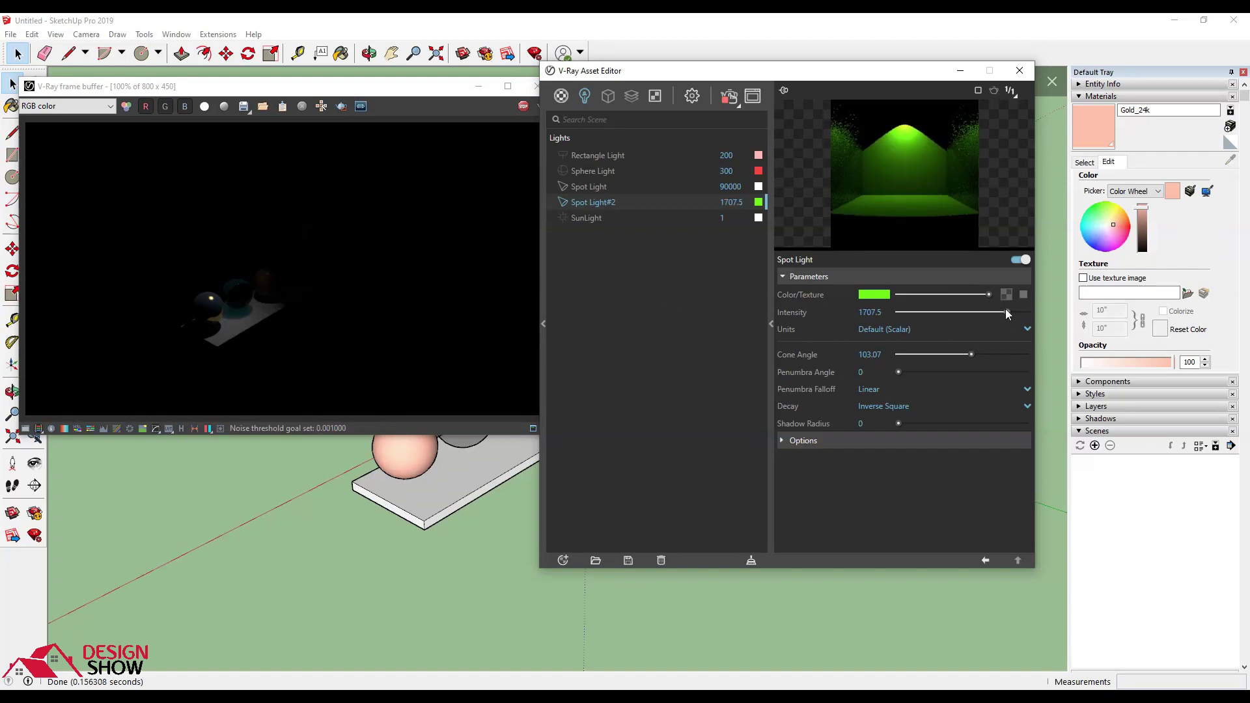
{"action": "left_click_drag", "start_coordinate": [1006, 312], "coordinate": [1023, 313]}
{"action": "left_click_drag", "start_coordinate": [1026, 310], "coordinate": [1034, 306]}
{"action": "left_click", "coordinate": [867, 312]}
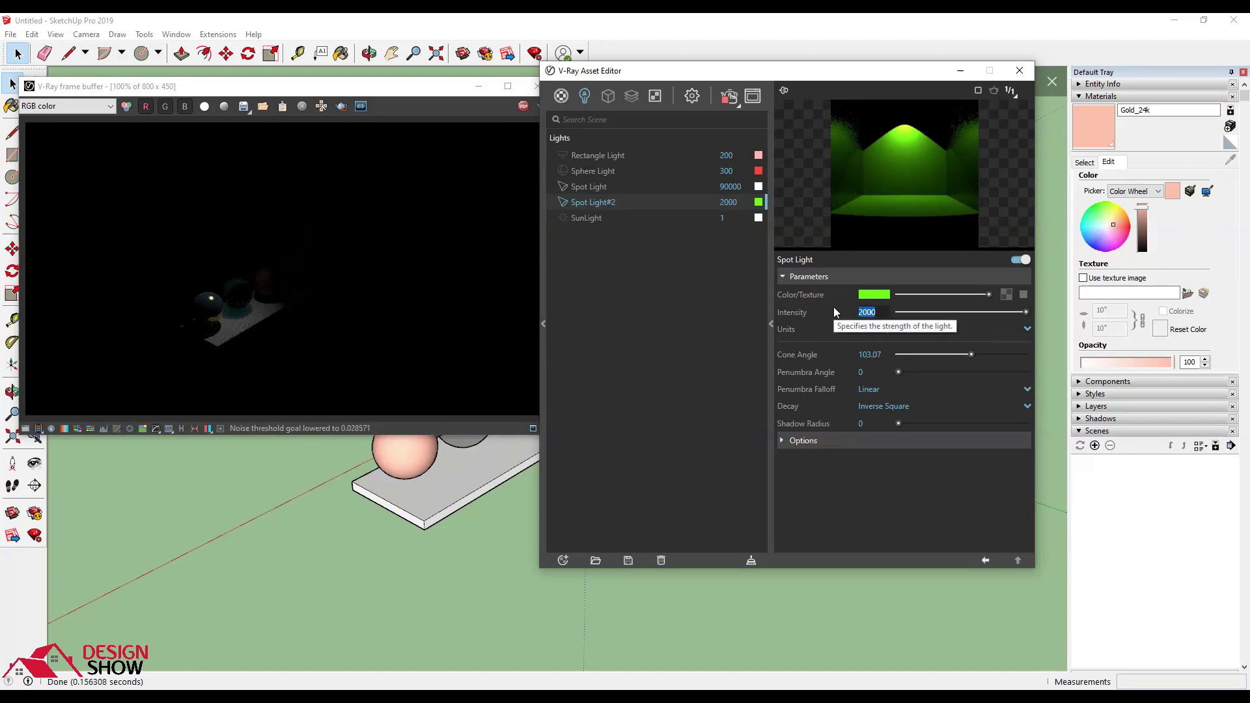
{"action": "type", "text": "10000"}
{"action": "key", "text": "Return"}
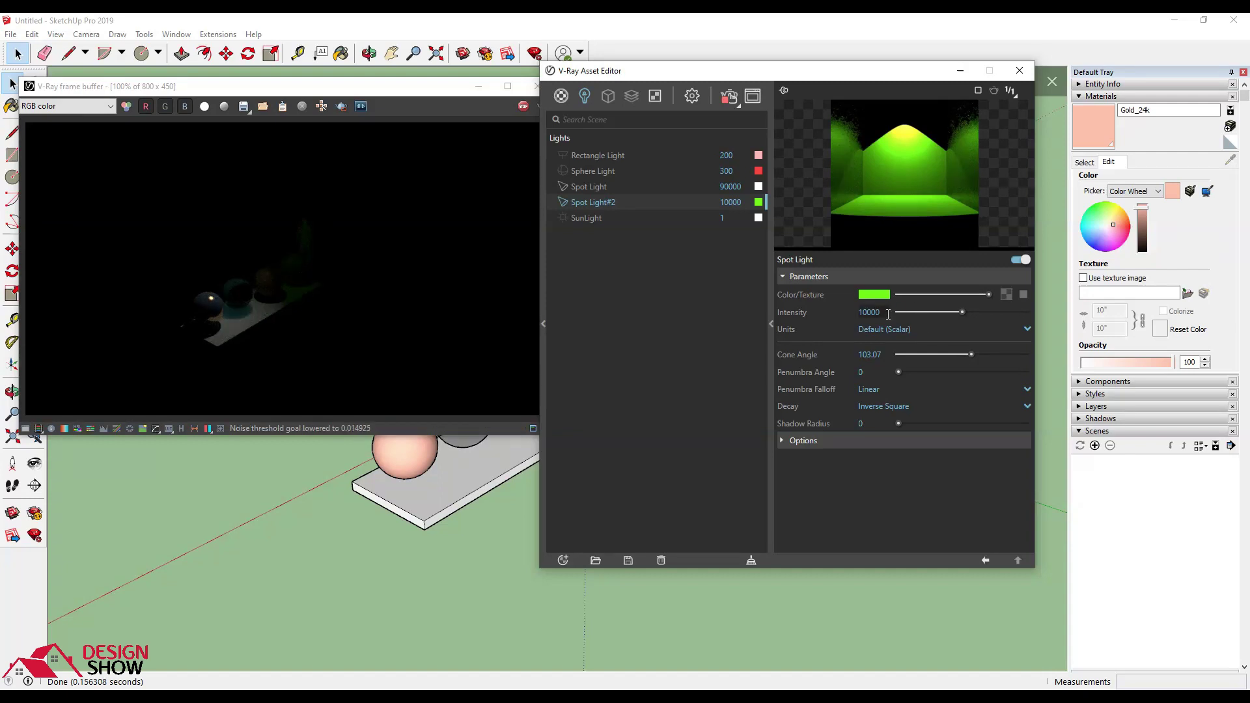
{"action": "type", "text": "0"}
{"action": "key", "text": "Return"}
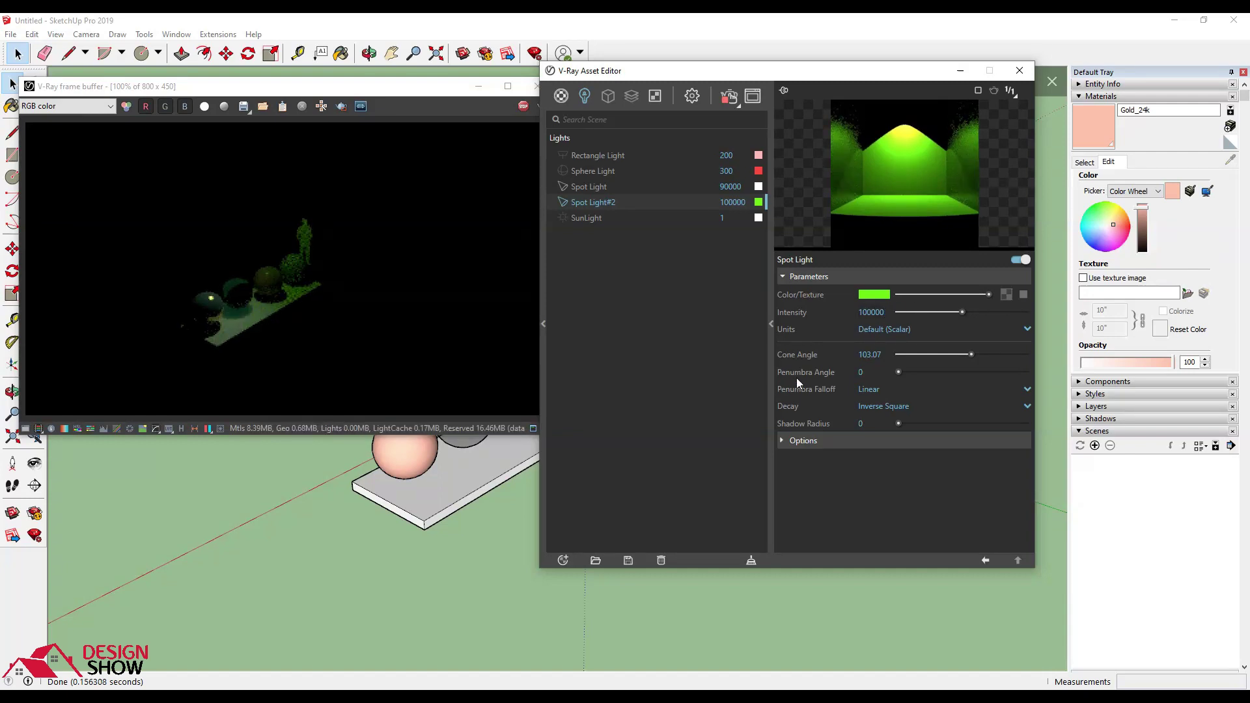
Step: Give Spot Light#2 a 115.03 cone, 89.26 penumbra angle and shadow radius 4
{"action": "left_click_drag", "start_coordinate": [971, 355], "coordinate": [934, 353]}
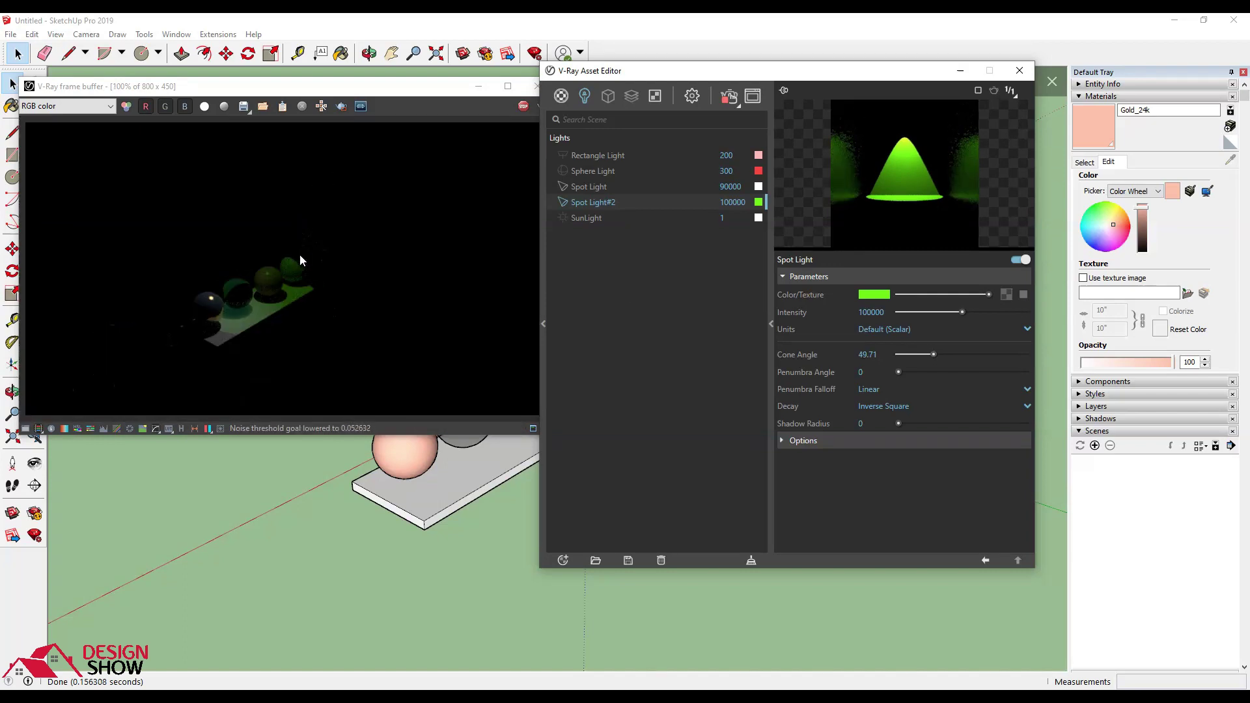
{"action": "mouse_move", "coordinate": [933, 354]}
{"action": "left_mouse_down"}
{"action": "mouse_move", "coordinate": [998, 354]}
{"action": "mouse_move", "coordinate": [963, 371]}
{"action": "left_mouse_up"}
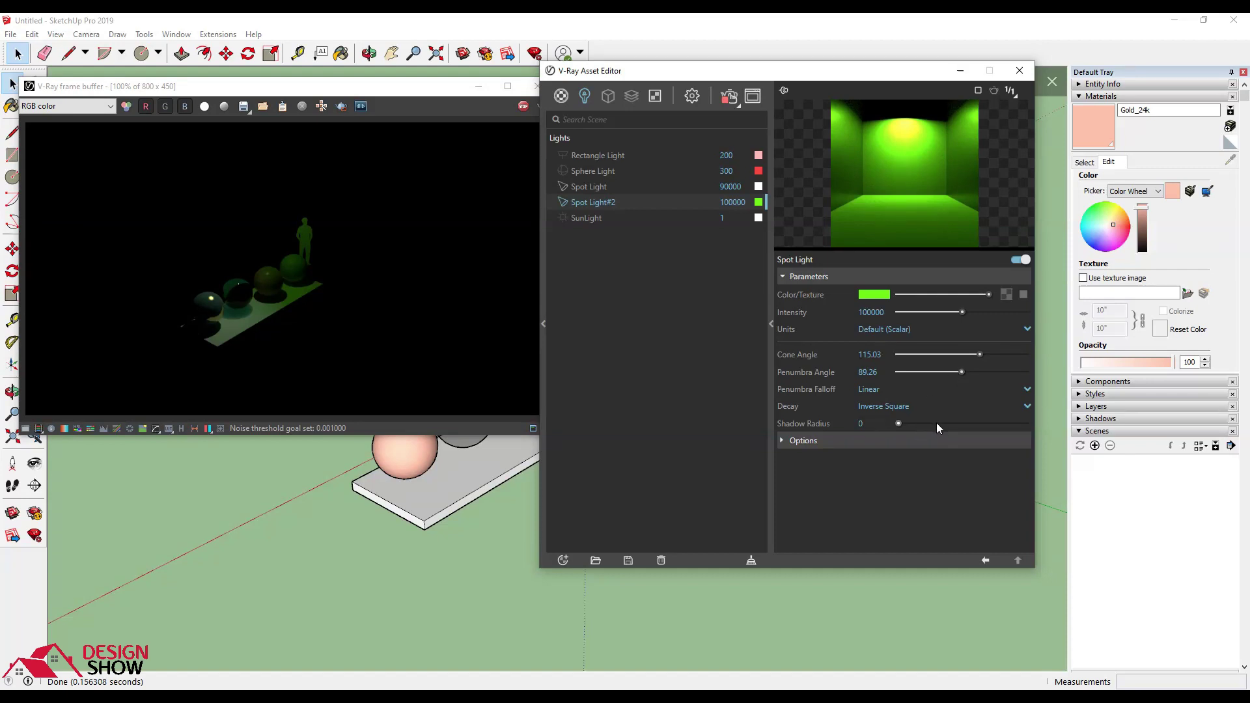
{"action": "left_click_drag", "start_coordinate": [940, 425], "coordinate": [949, 424]}
Step: Reset Spot Light#2's shadow radius to 0, then settle it at 3
{"action": "scroll", "coordinate": [503, 449], "scroll_direction": "up", "scroll_amount": 2}
{"action": "scroll", "coordinate": [495, 455], "scroll_direction": "up", "scroll_amount": 3}
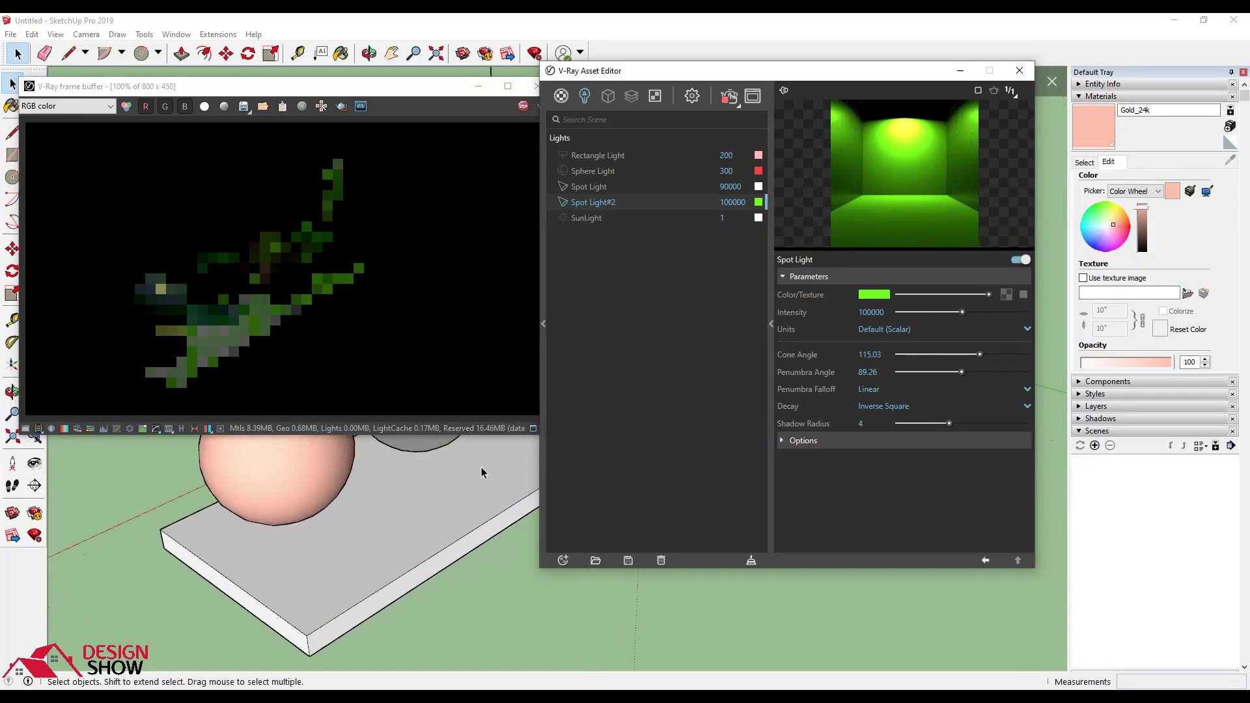
{"action": "scroll", "coordinate": [486, 466], "scroll_direction": "up", "scroll_amount": 3}
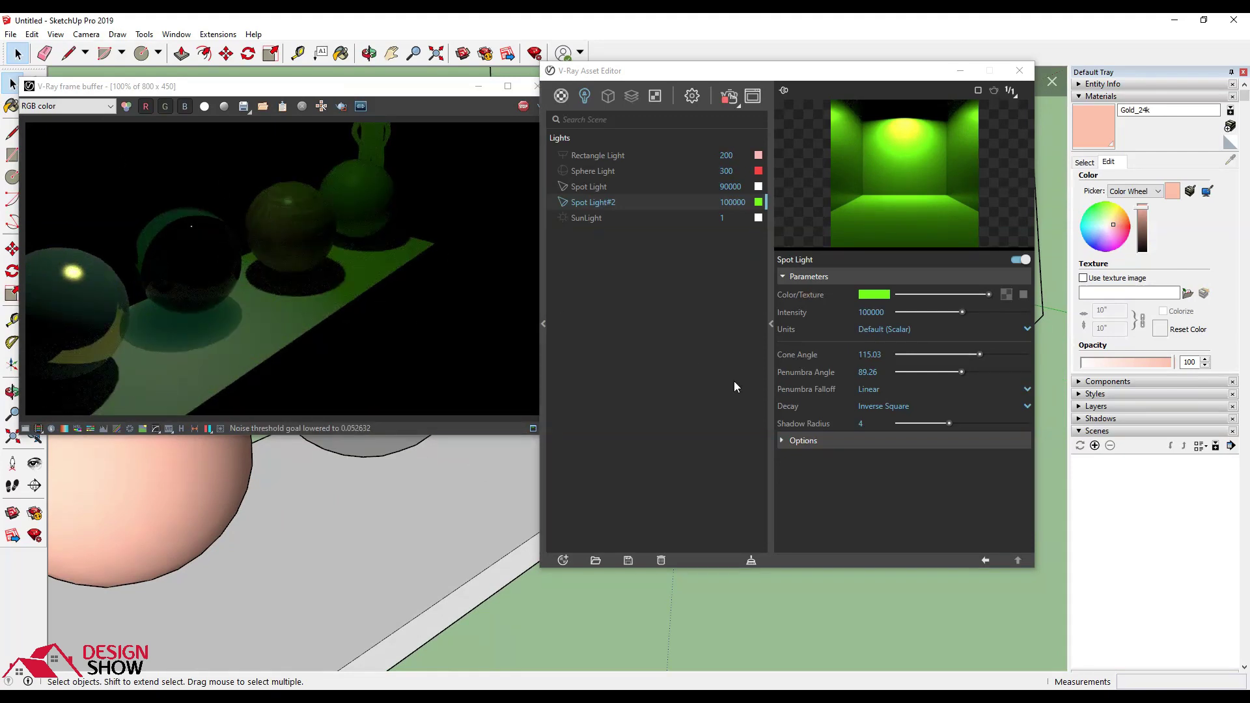
{"action": "left_click_drag", "start_coordinate": [925, 425], "coordinate": [822, 424]}
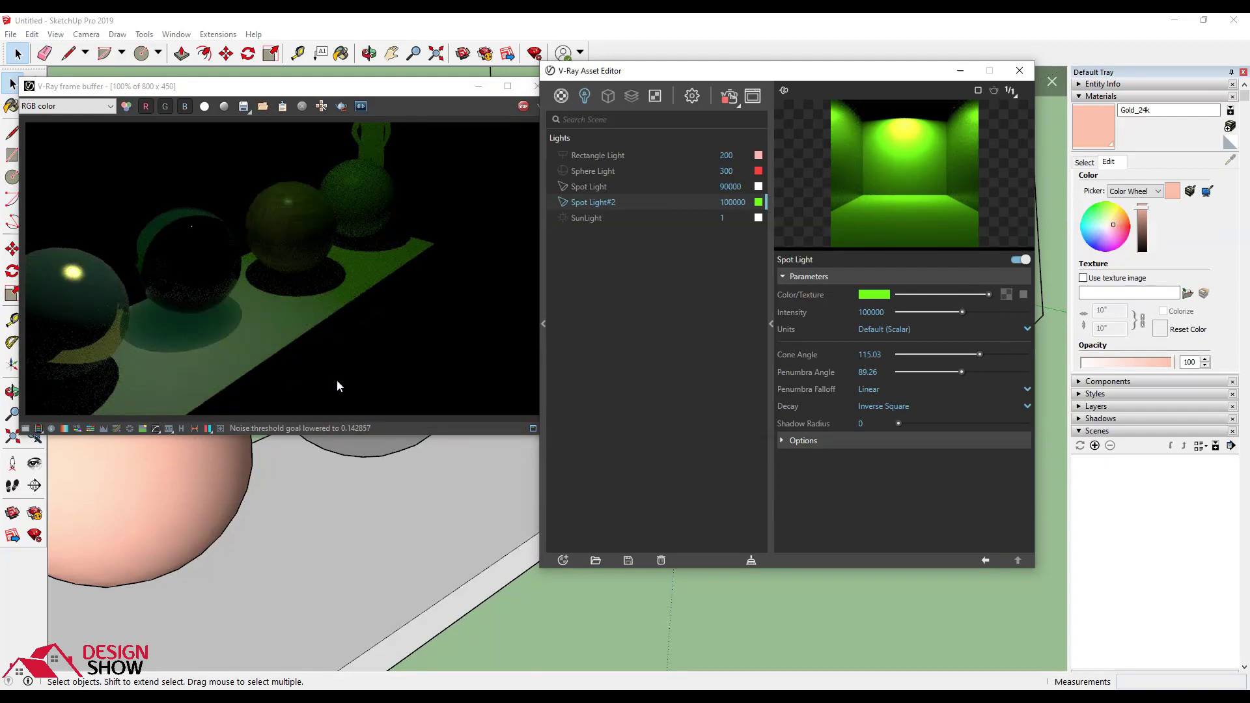
{"action": "scroll", "coordinate": [246, 347], "scroll_direction": "up", "scroll_amount": 2}
{"action": "scroll", "coordinate": [246, 353], "scroll_direction": "down", "scroll_amount": 2}
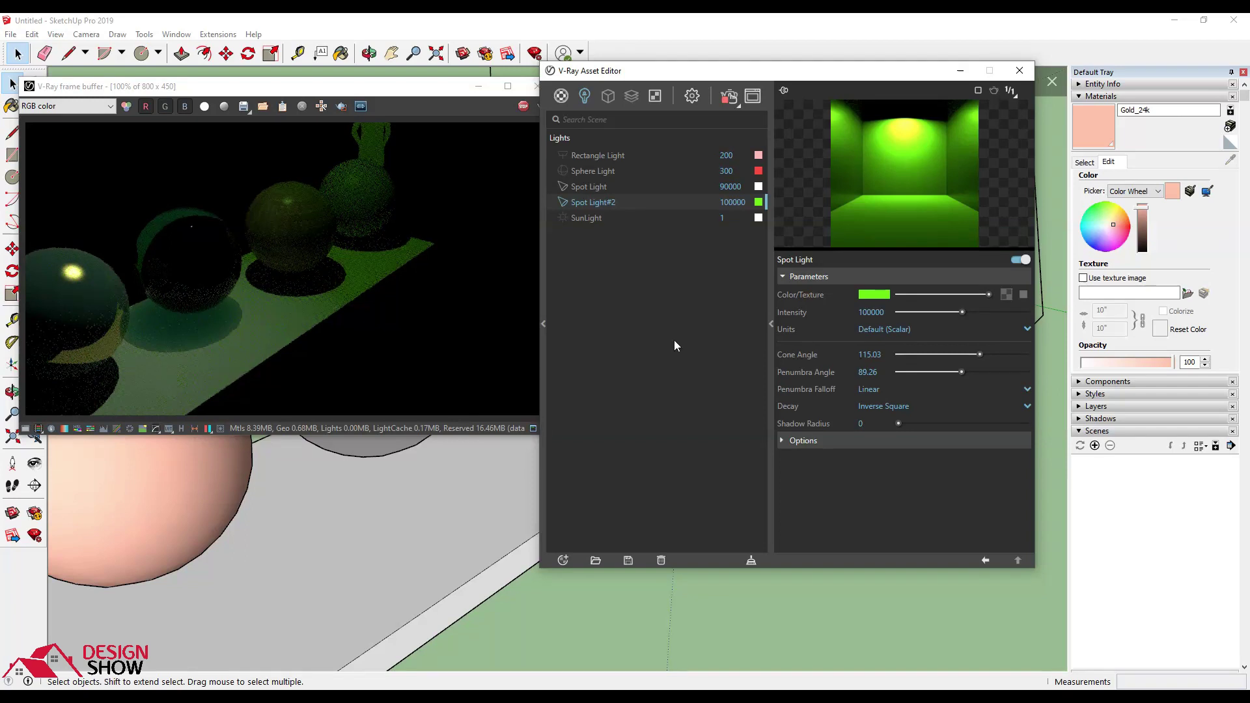
{"action": "mouse_move", "coordinate": [952, 424]}
{"action": "left_mouse_down"}
{"action": "mouse_move", "coordinate": [1026, 425]}
{"action": "mouse_move", "coordinate": [920, 428]}
{"action": "mouse_move", "coordinate": [933, 427]}
{"action": "left_mouse_up"}
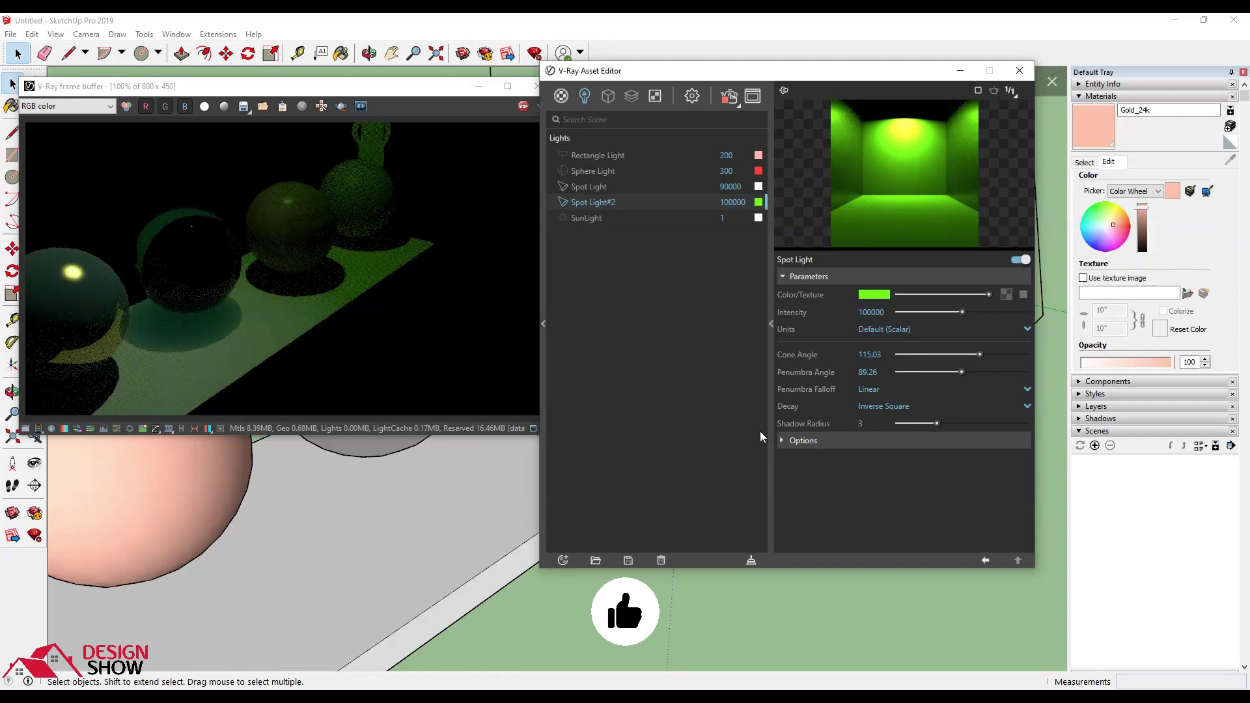
Step: Check the spot light's shadow options, then close the Asset Editor and render preview
{"action": "left_click", "coordinate": [860, 445]}
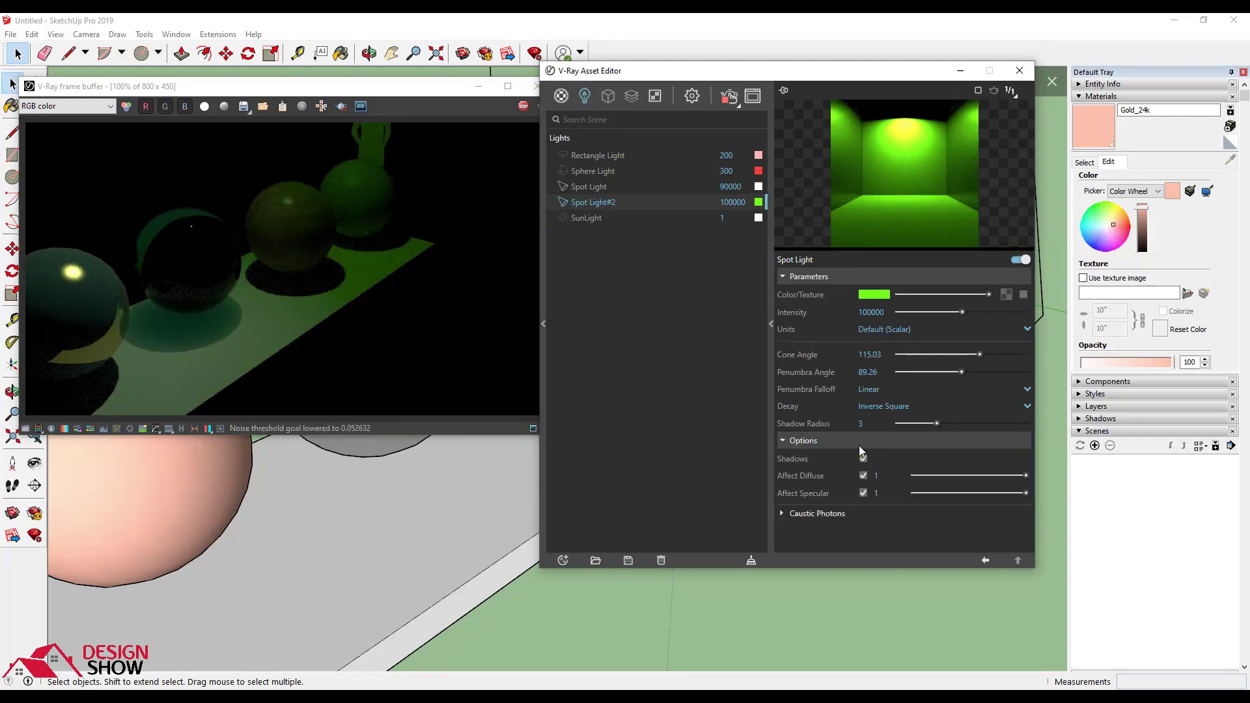
{"action": "left_click", "coordinate": [484, 203]}
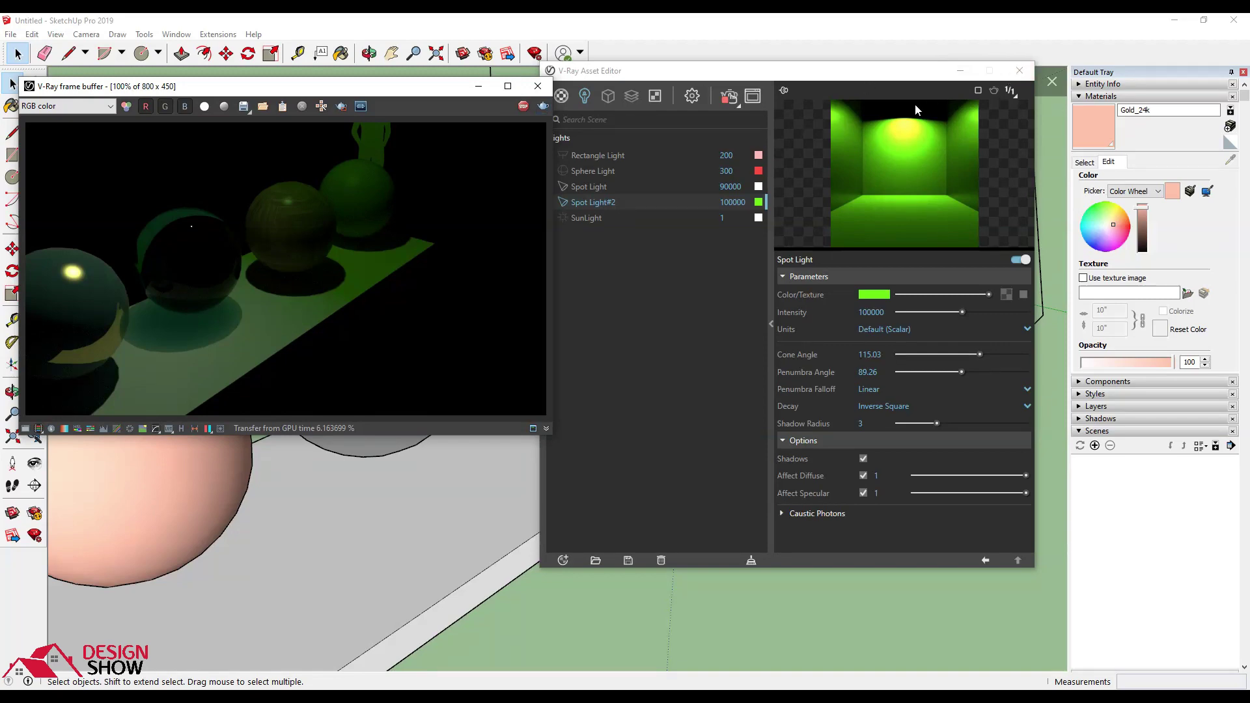
{"action": "left_click", "coordinate": [1020, 71]}
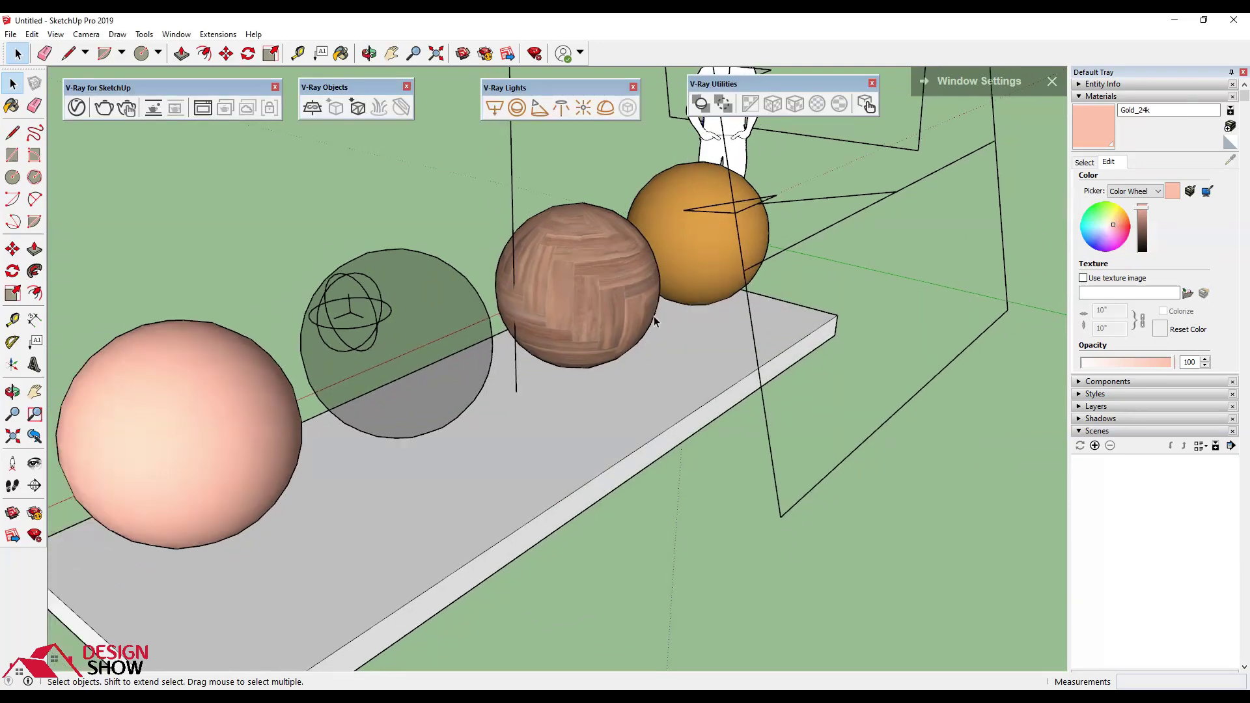
{"action": "scroll", "coordinate": [655, 319], "scroll_direction": "down", "scroll_amount": 6}
Step: Draw a thin strip along the table's back edge and push/pull it up into a tall wall
{"action": "middle_click_drag", "start_coordinate": [654, 319], "coordinate": [101, 171]}
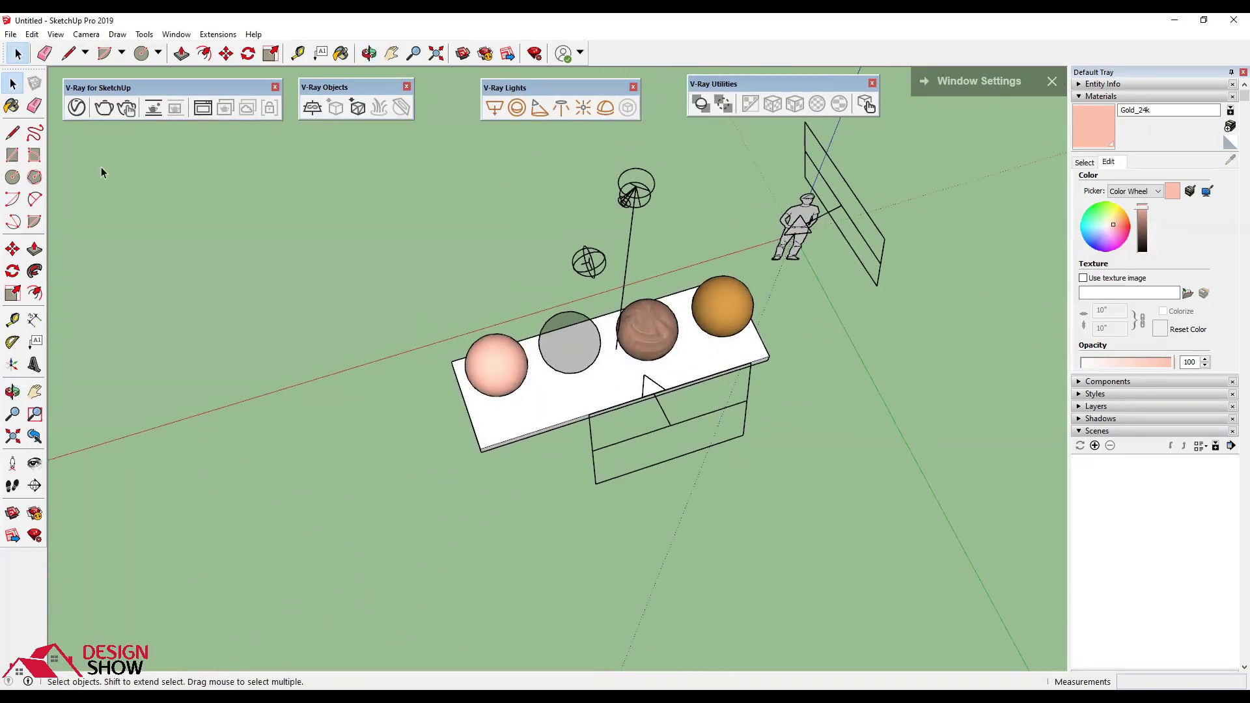
{"action": "left_click", "coordinate": [12, 154]}
{"action": "left_click", "coordinate": [441, 352]}
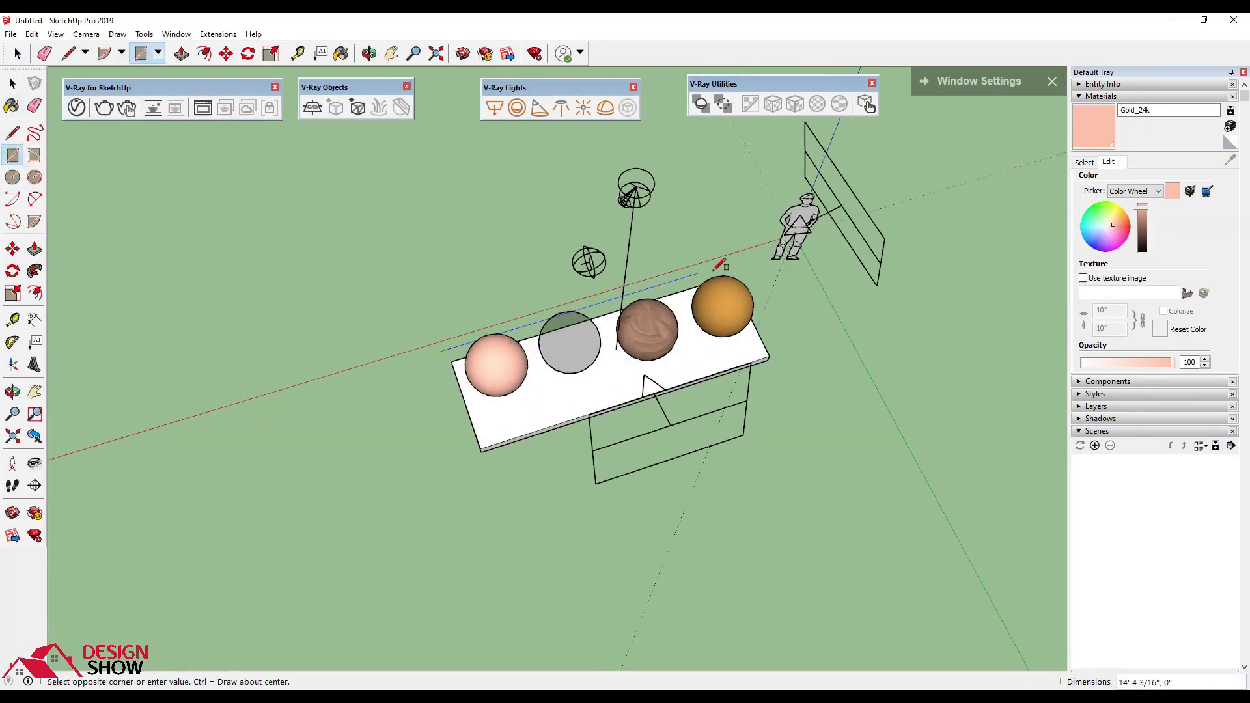
{"action": "left_click", "coordinate": [728, 249]}
{"action": "key", "text": "p"}
{"action": "left_click", "coordinate": [720, 257]}
{"action": "mouse_move", "coordinate": [710, 130]}
{"action": "middle_mouse_down"}
{"action": "mouse_move", "coordinate": [710, 96]}
{"action": "mouse_move", "coordinate": [488, 153]}
{"action": "middle_mouse_up"}
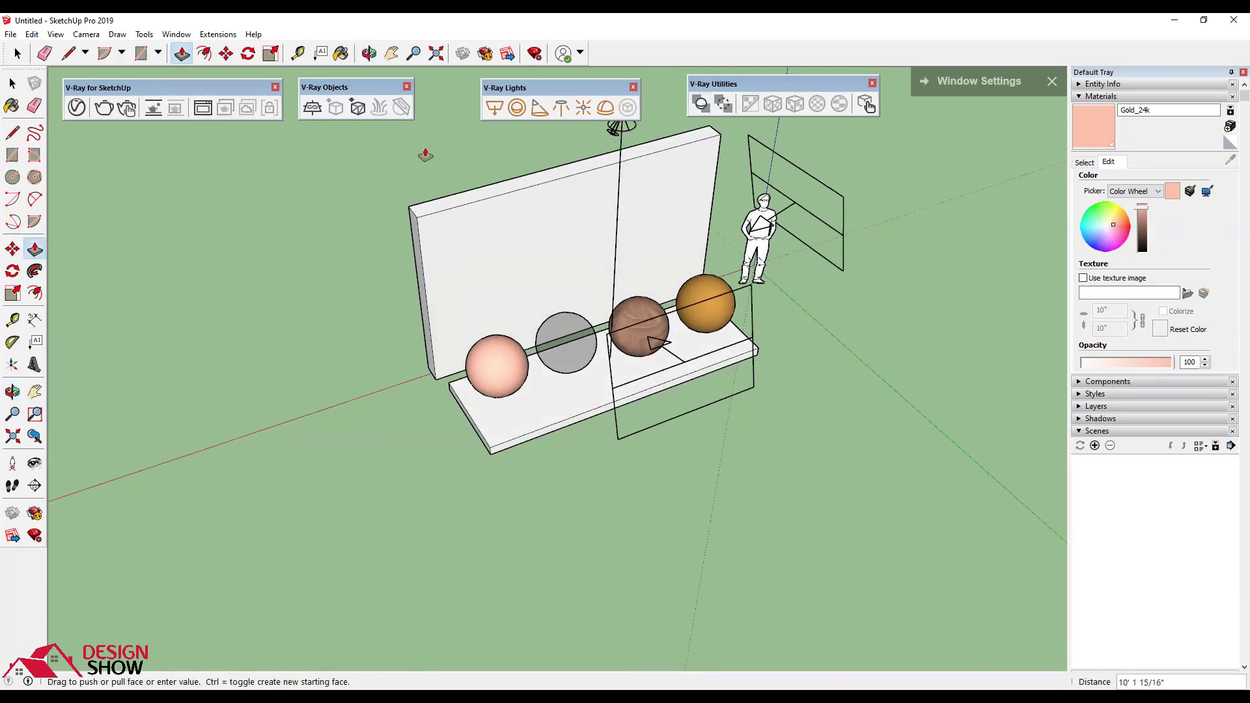
Step: Orbit over the new wall and draw a short line along its top edge
{"action": "key", "text": "o"}
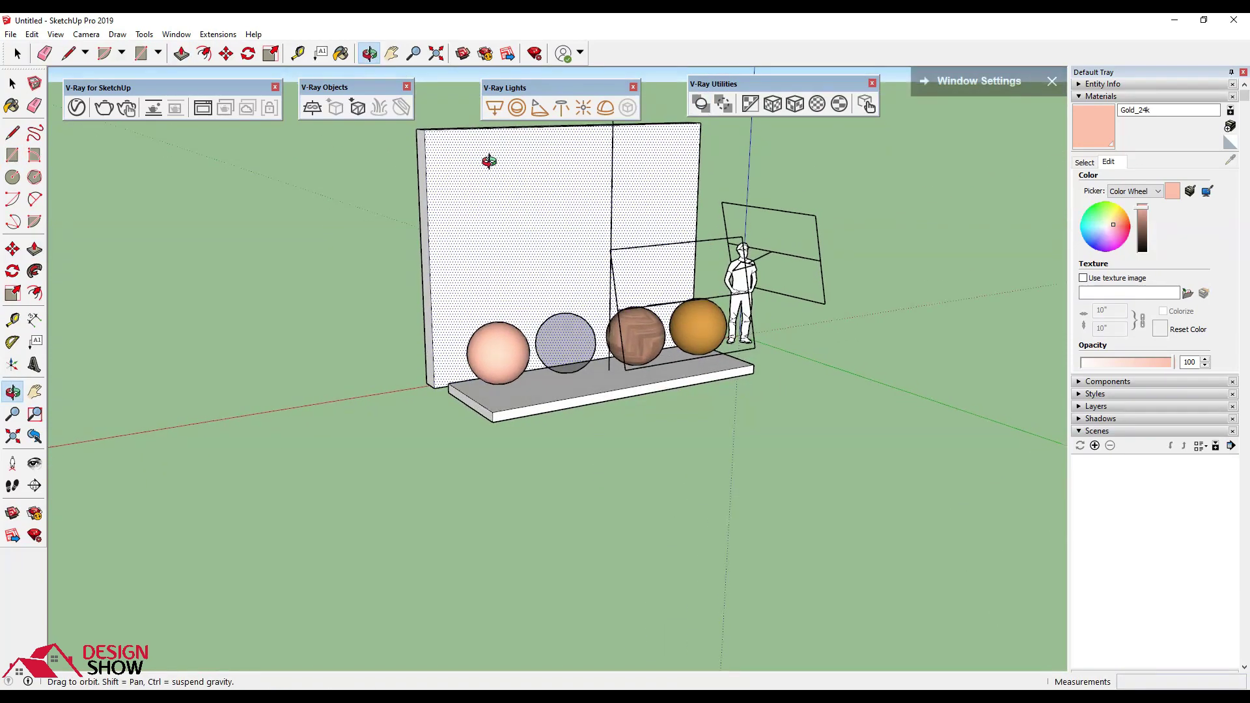
{"action": "left_click_drag", "start_coordinate": [488, 157], "coordinate": [476, 355]}
{"action": "key", "text": "p"}
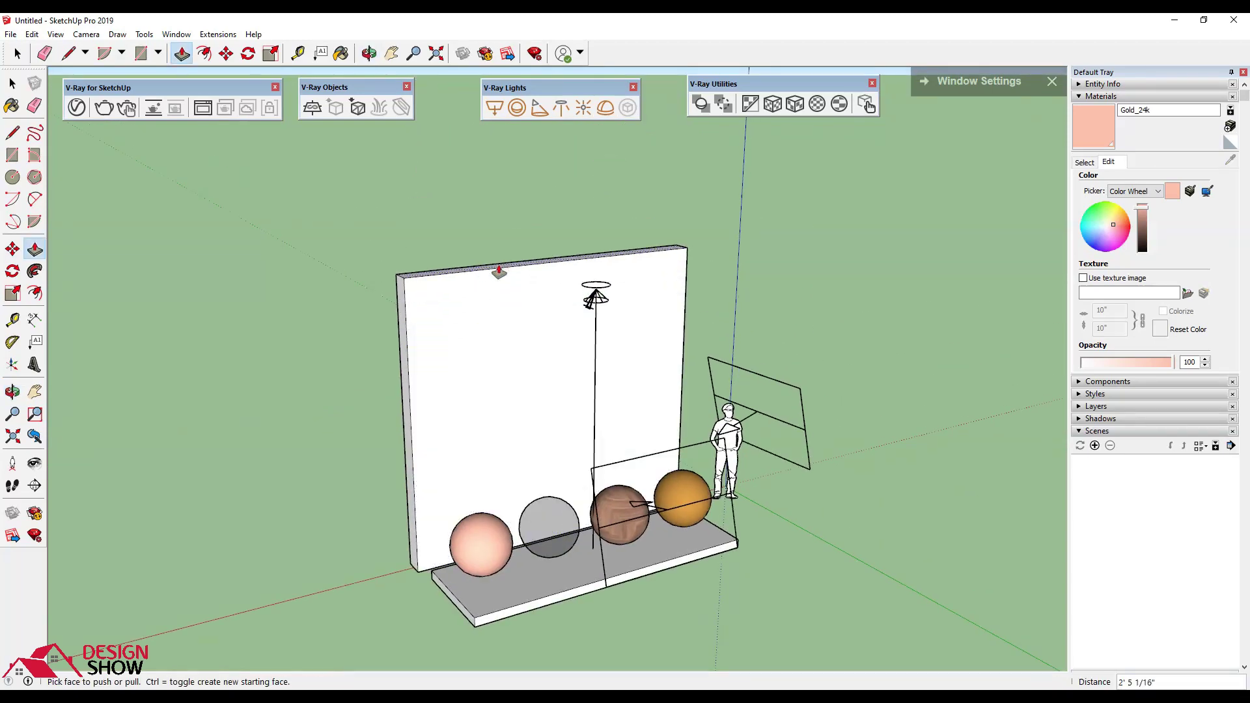
{"action": "middle_click_drag", "start_coordinate": [486, 319], "coordinate": [583, 369]}
{"action": "key", "text": "space"}
{"action": "middle_click_drag", "start_coordinate": [494, 232], "coordinate": [546, 267]}
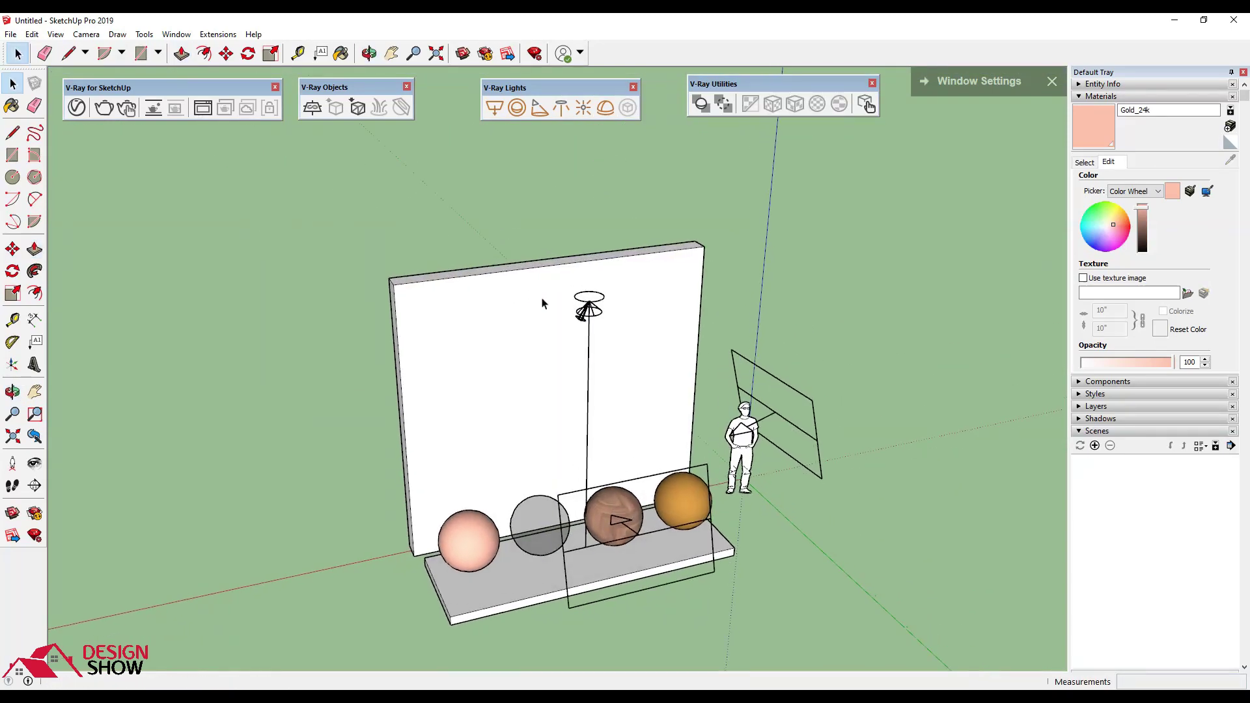
{"action": "scroll", "coordinate": [570, 319], "scroll_direction": "up", "scroll_amount": 3}
{"action": "middle_click_drag", "start_coordinate": [570, 320], "coordinate": [592, 306]}
{"action": "key", "text": "l"}
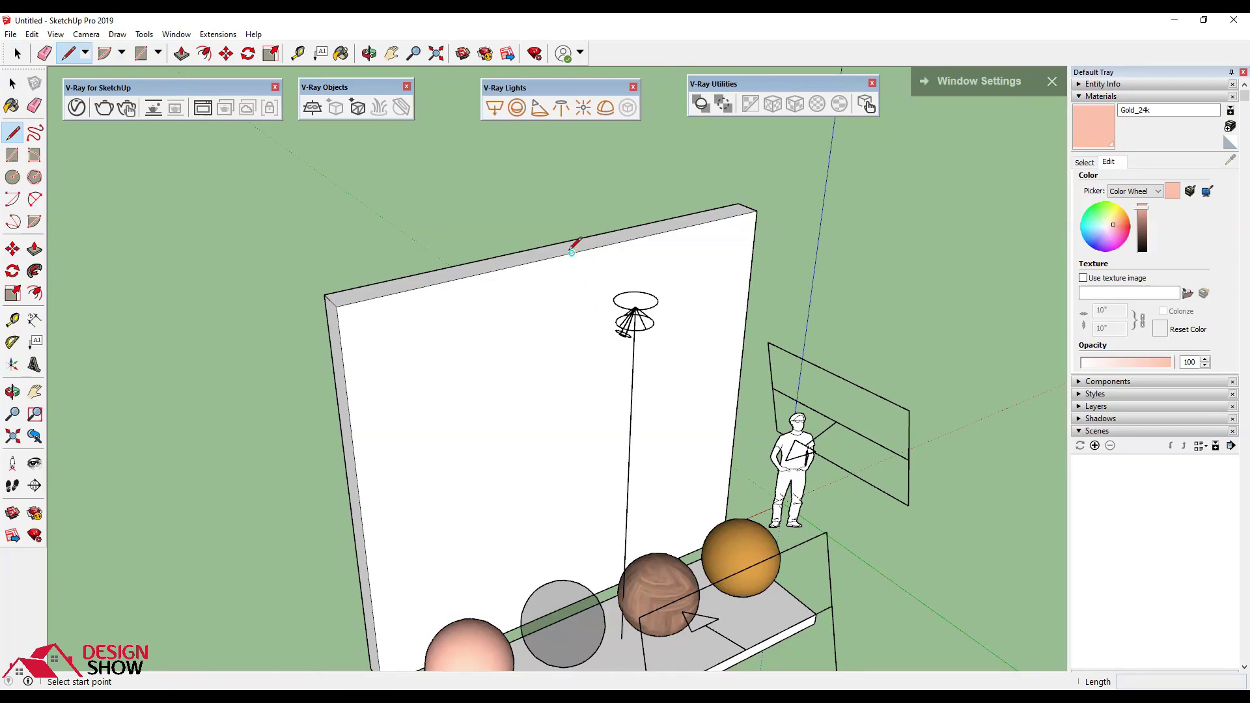
{"action": "left_click", "coordinate": [572, 253]}
{"action": "left_click", "coordinate": [594, 263]}
{"action": "mouse_move", "coordinate": [594, 264]}
{"action": "middle_mouse_down"}
{"action": "mouse_move", "coordinate": [619, 262]}
{"action": "mouse_move", "coordinate": [572, 240]}
{"action": "mouse_move", "coordinate": [572, 128]}
{"action": "middle_mouse_up"}
{"action": "key", "text": "space"}
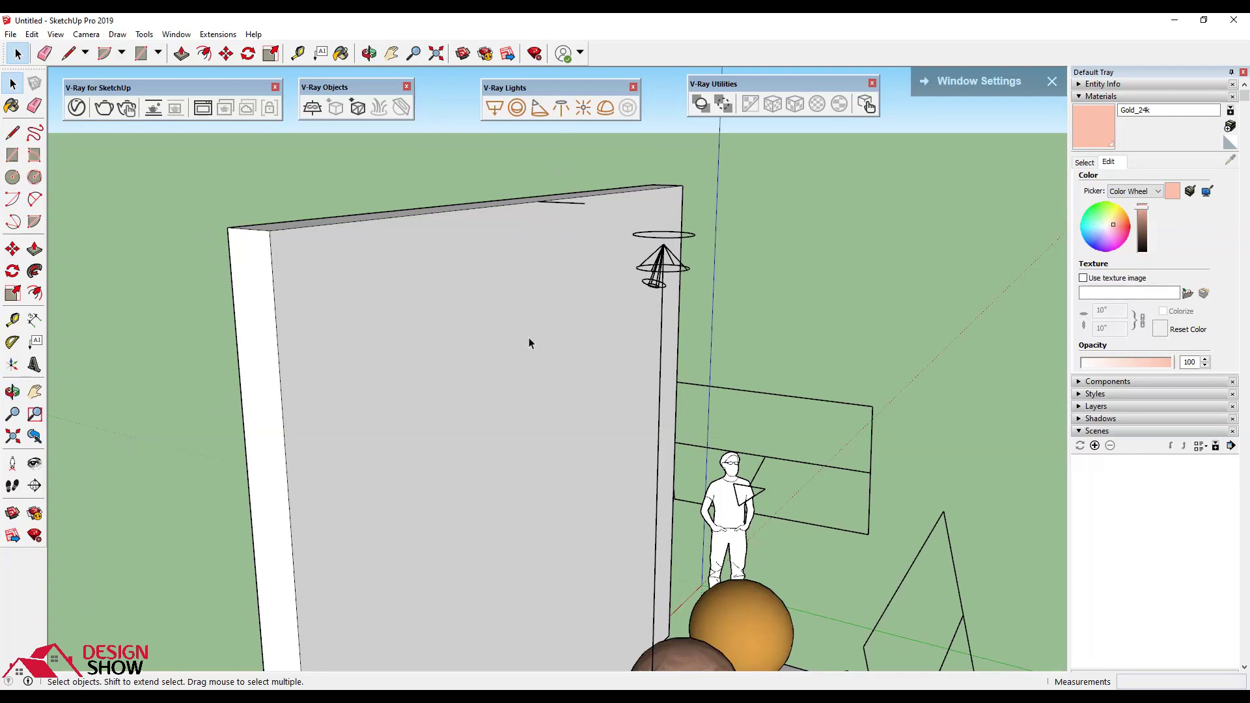
{"action": "middle_click_drag", "start_coordinate": [557, 243], "coordinate": [551, 156]}
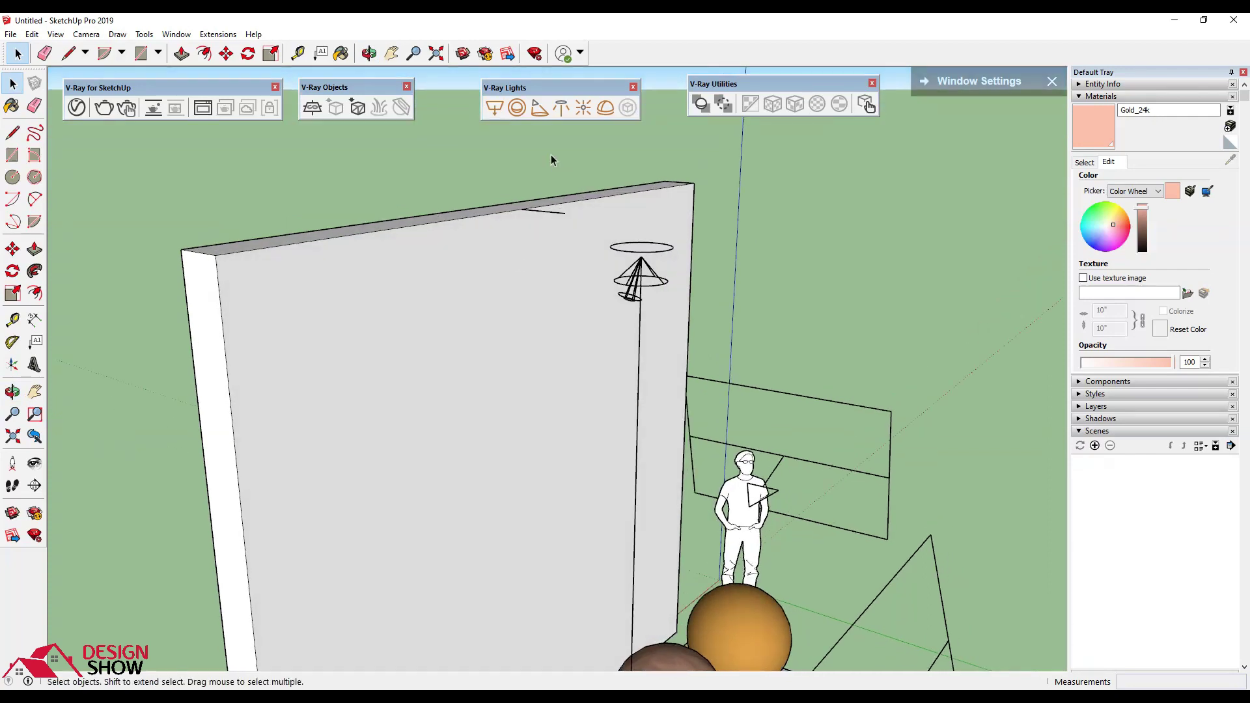
Step: Start an IES light and browse to D: > Files > SketchUp > IES Light > ies-lights-pack
{"action": "left_click", "coordinate": [566, 106]}
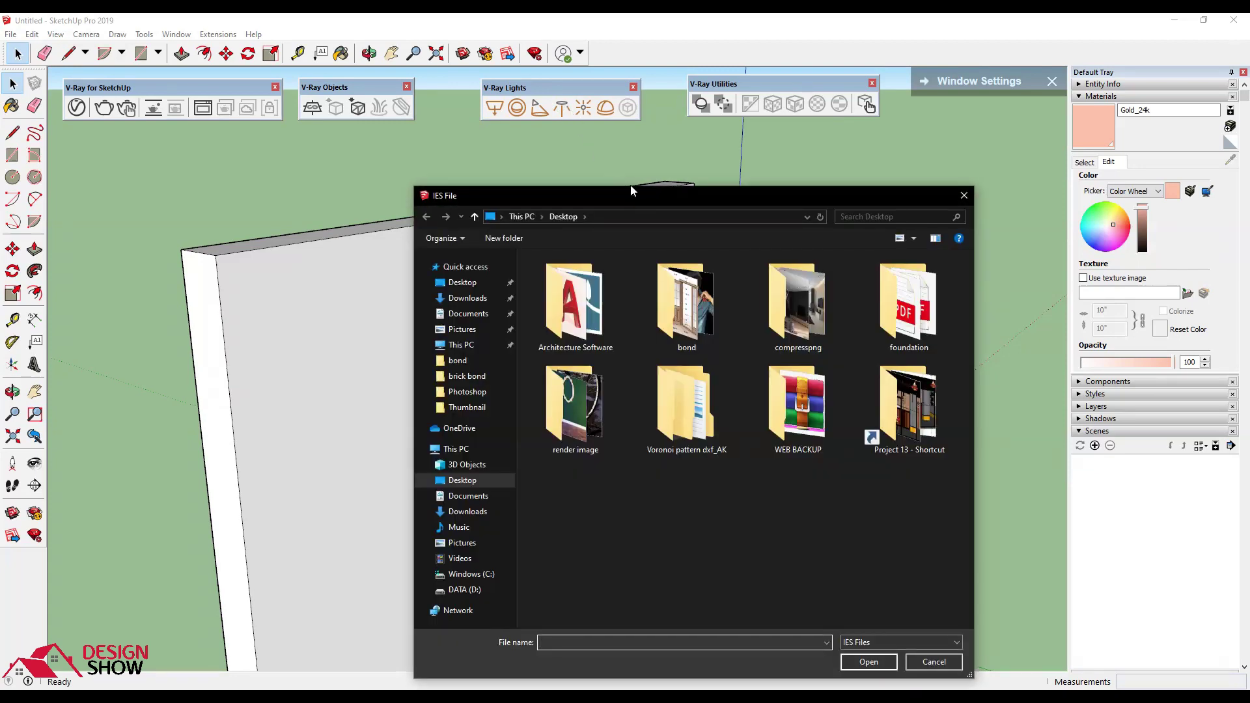
{"action": "left_click_drag", "start_coordinate": [630, 186], "coordinate": [625, 126]}
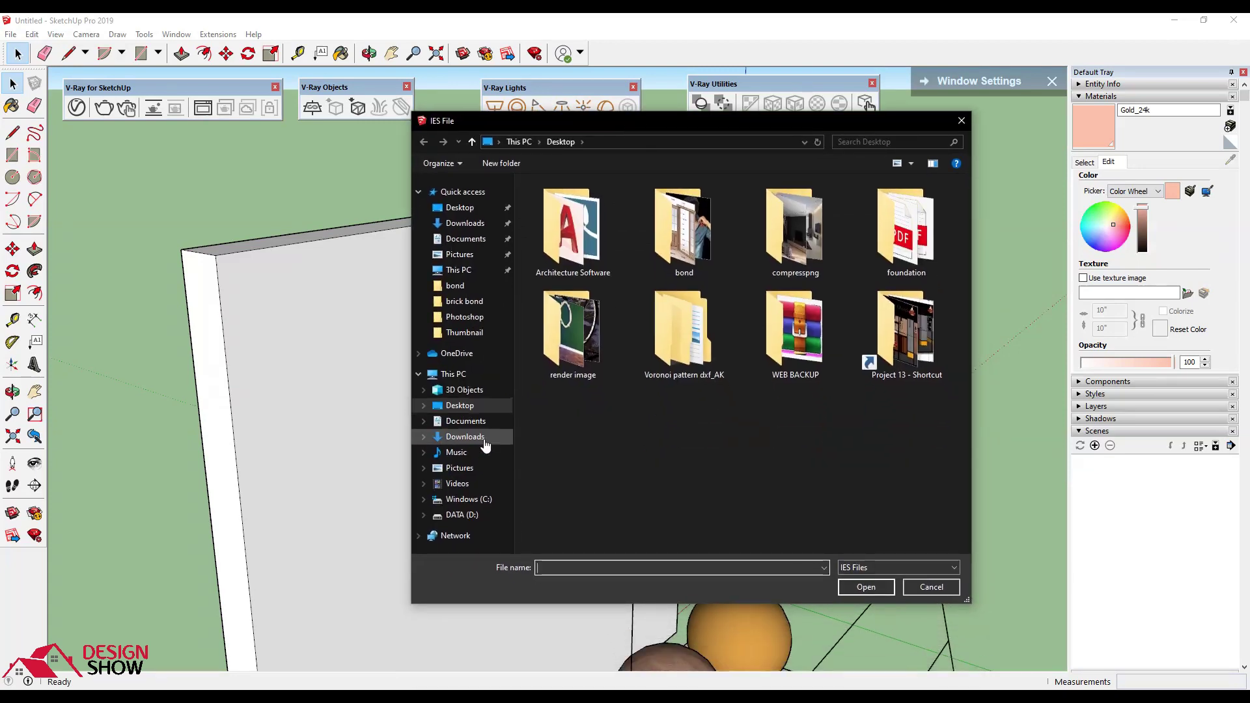
{"action": "left_click", "coordinate": [470, 515]}
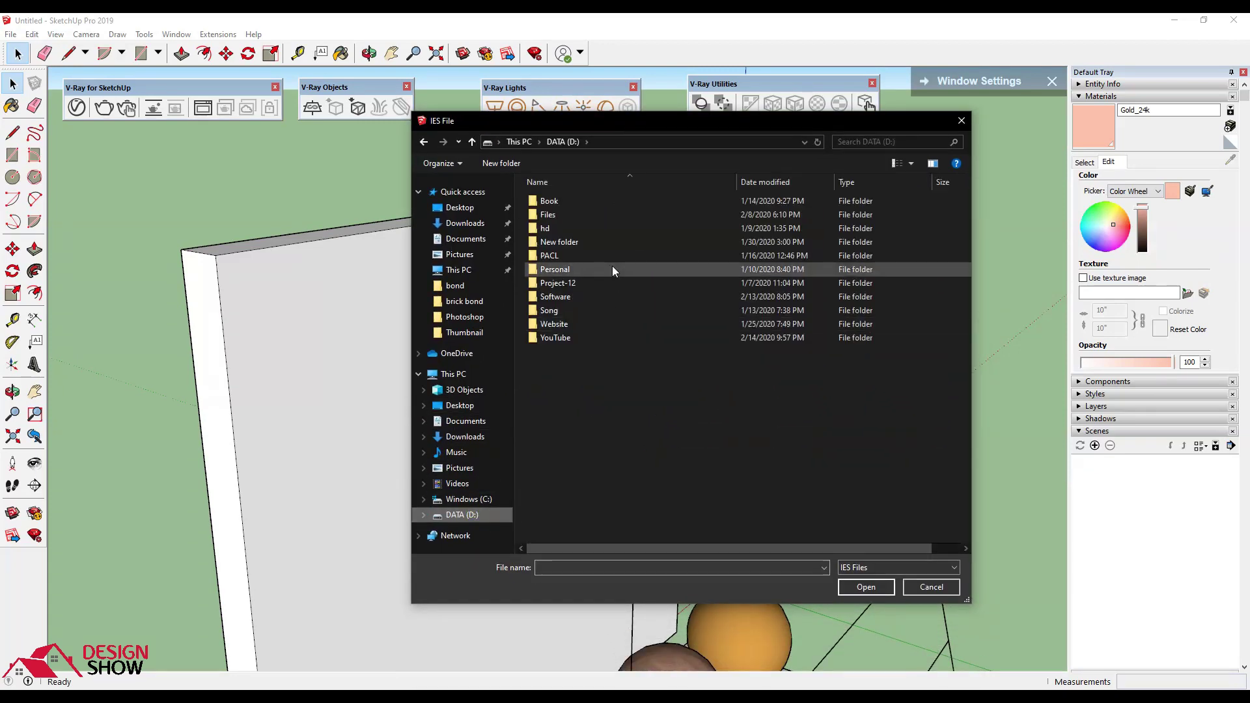
{"action": "double_click", "coordinate": [577, 216]}
{"action": "double_click", "coordinate": [567, 262]}
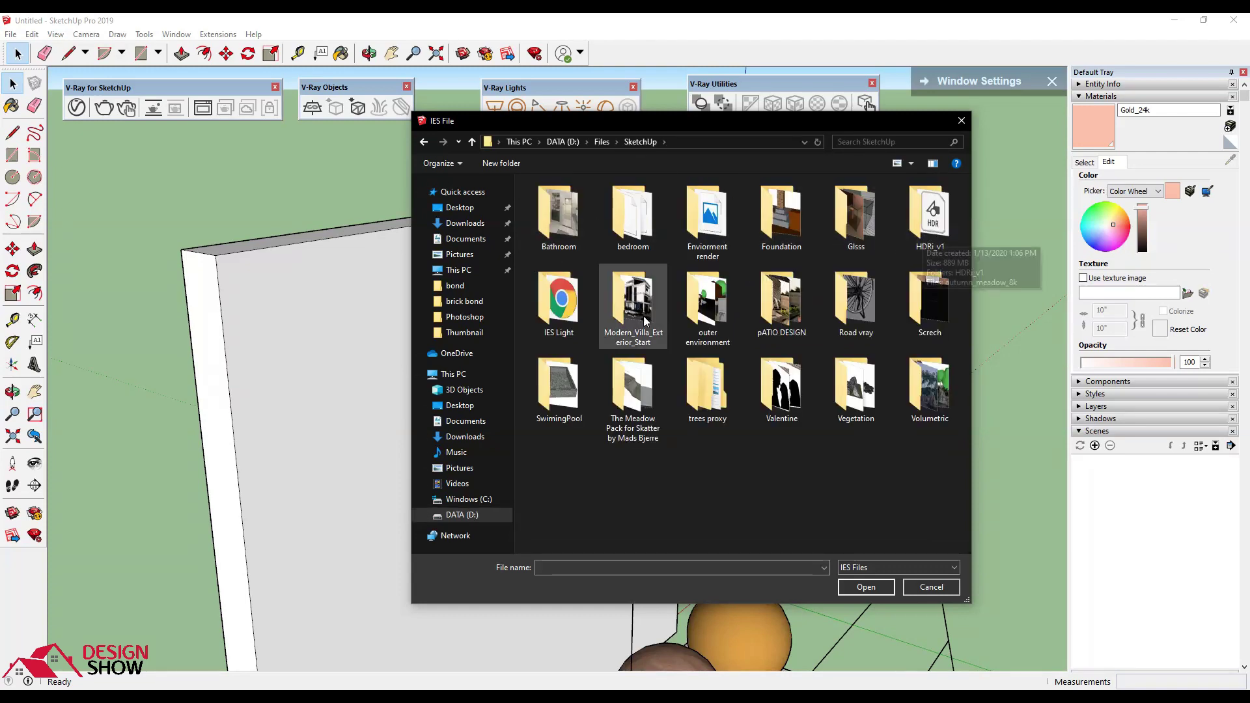
{"action": "double_click", "coordinate": [559, 297]}
{"action": "double_click", "coordinate": [563, 204]}
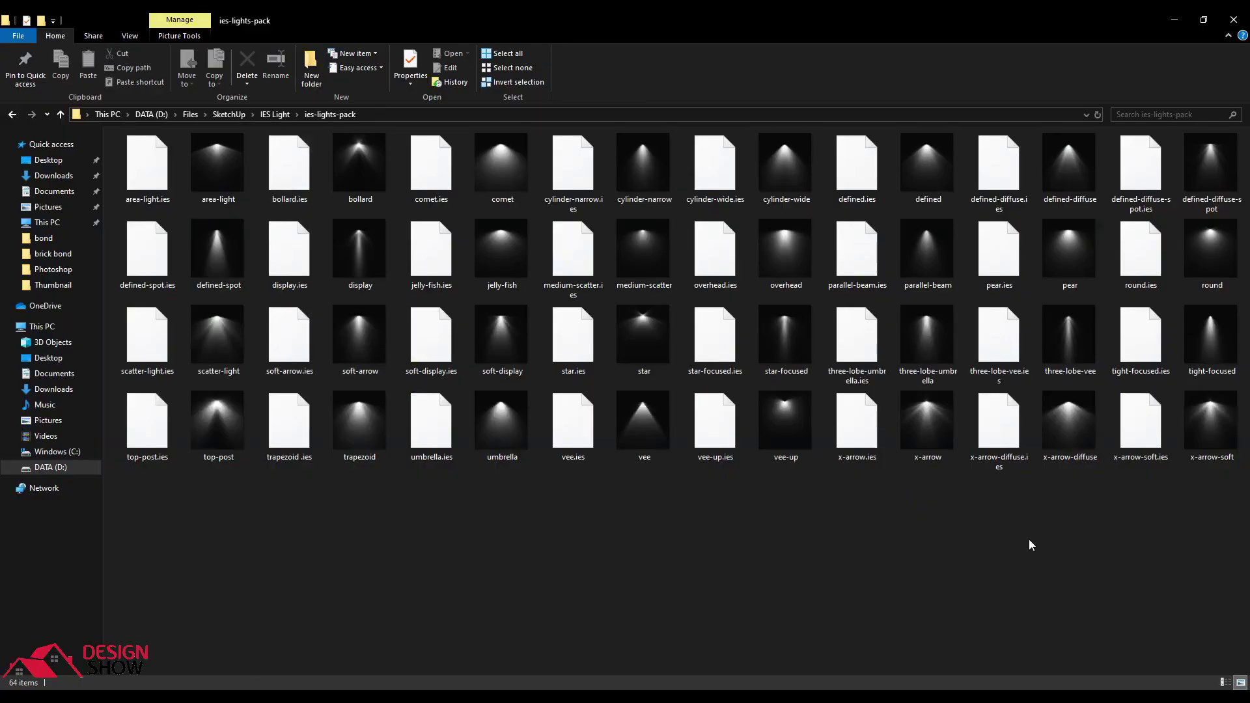
Step: Enlarge the icons and preview the defined-spot beam image in Photos, then close it
{"action": "scroll", "coordinate": [909, 547], "scroll_direction": "up", "scroll_amount": 1, "text": "ctrl"}
{"action": "scroll", "coordinate": [910, 547], "scroll_direction": "up", "scroll_amount": 1, "text": "ctrl"}
{"action": "scroll", "coordinate": [909, 547], "scroll_direction": "up", "scroll_amount": 1, "text": "ctrl"}
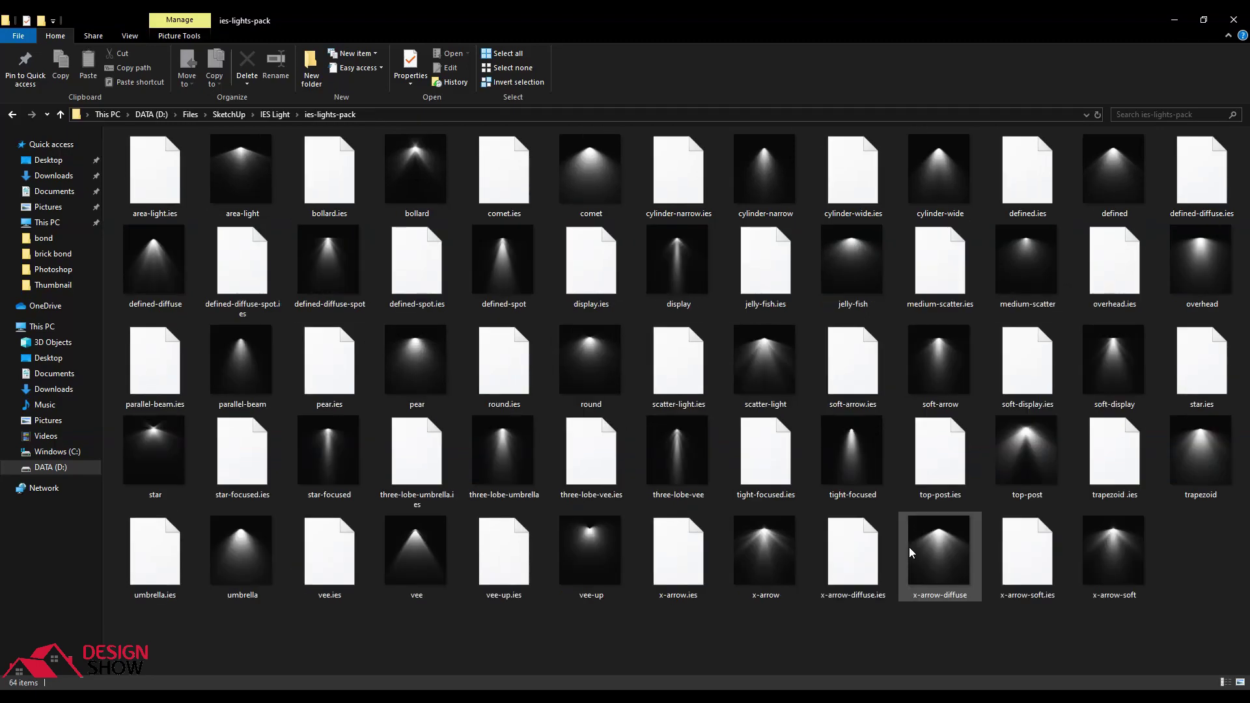
{"action": "scroll", "coordinate": [909, 547], "scroll_direction": "up", "scroll_amount": 1, "text": "ctrl"}
{"action": "left_click", "coordinate": [606, 277]}
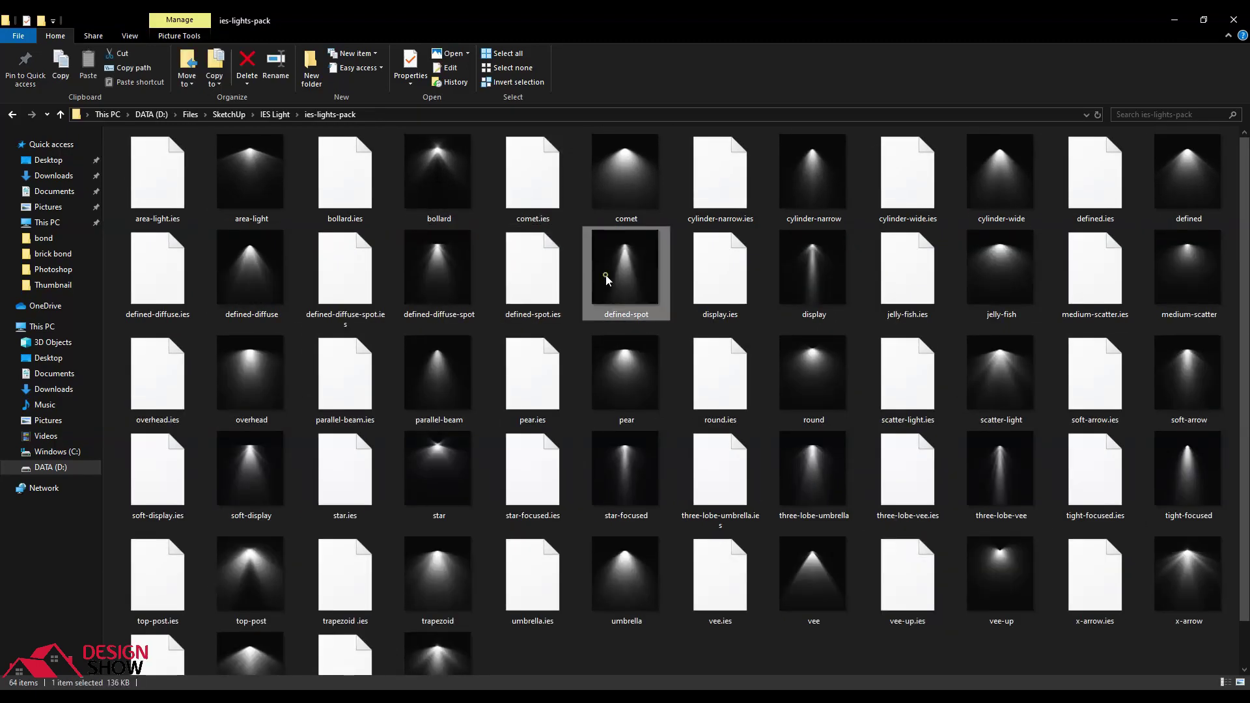
{"action": "double_click", "coordinate": [605, 280]}
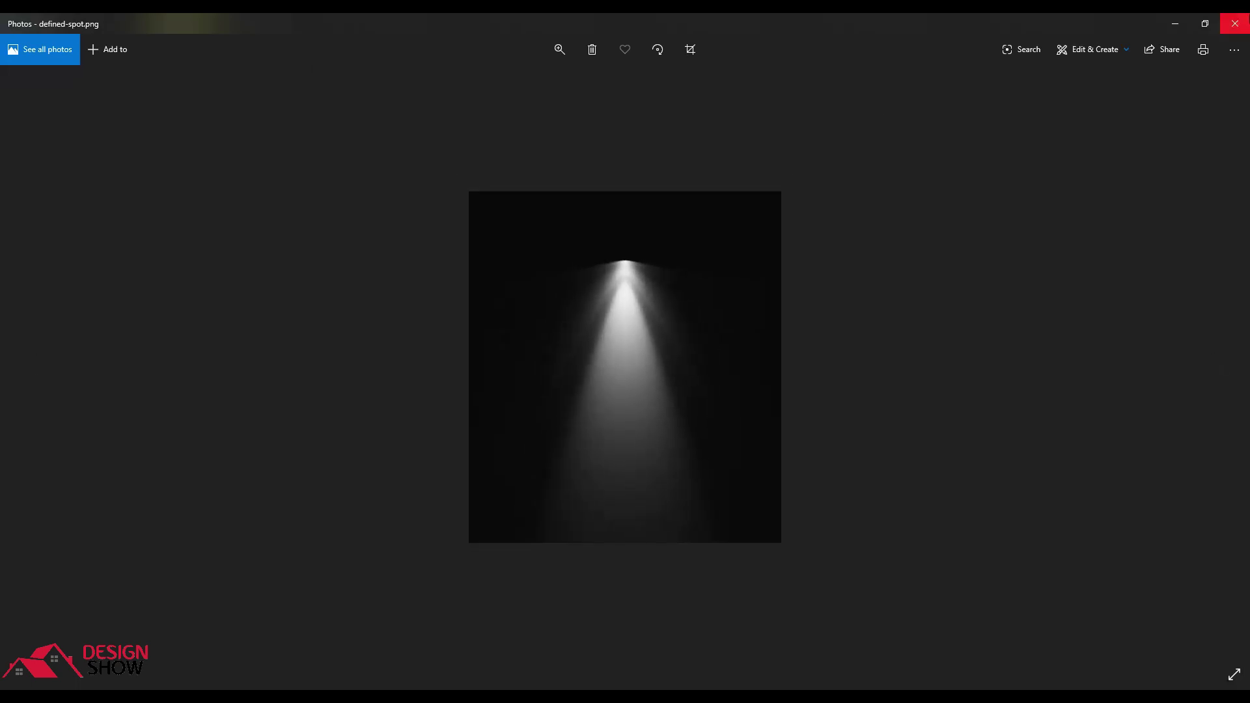
{"action": "left_click", "coordinate": [1235, 23]}
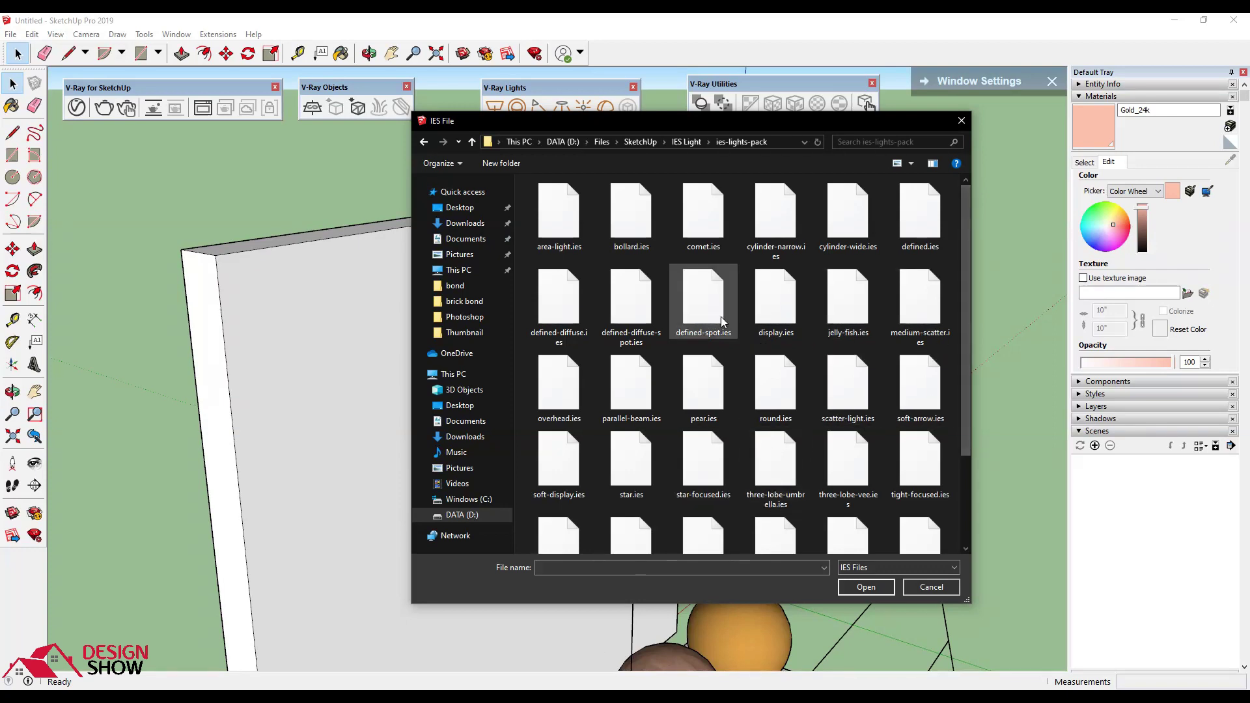
Step: Load defined-spot.ies and place the IES light at the wall top, aimed down the wall
{"action": "left_click", "coordinate": [703, 299]}
{"action": "left_click", "coordinate": [866, 588]}
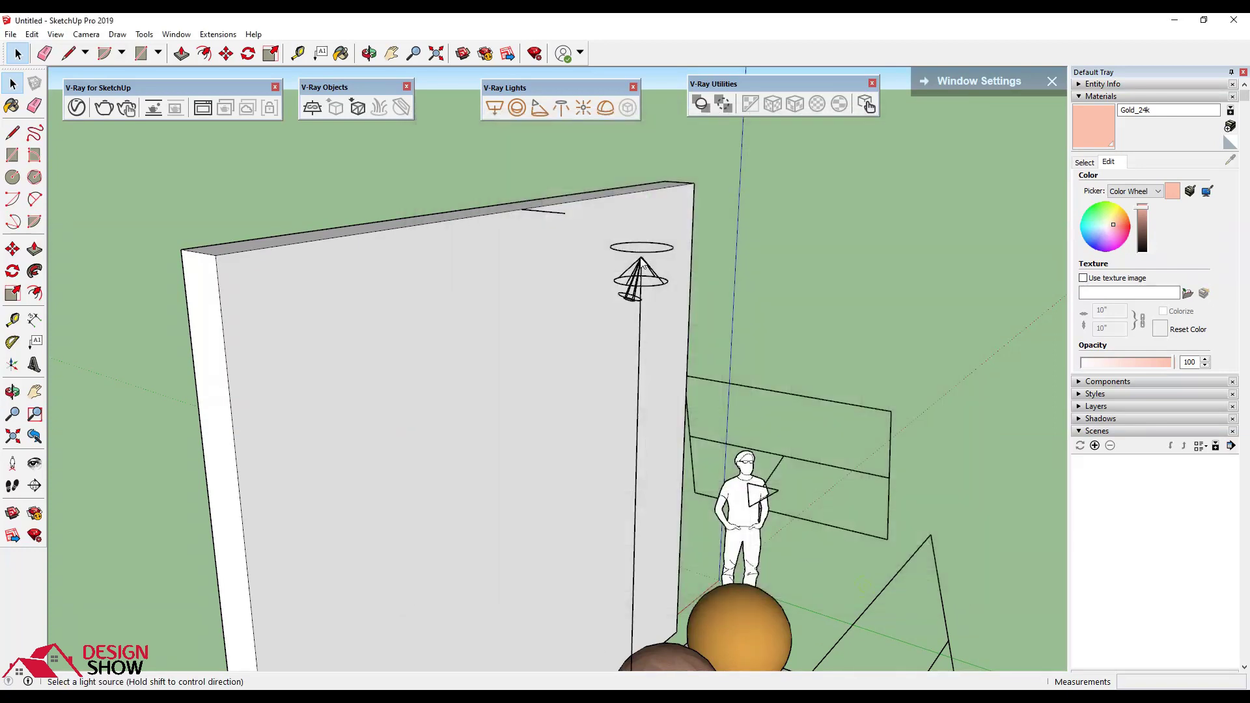
{"action": "left_click", "coordinate": [564, 217]}
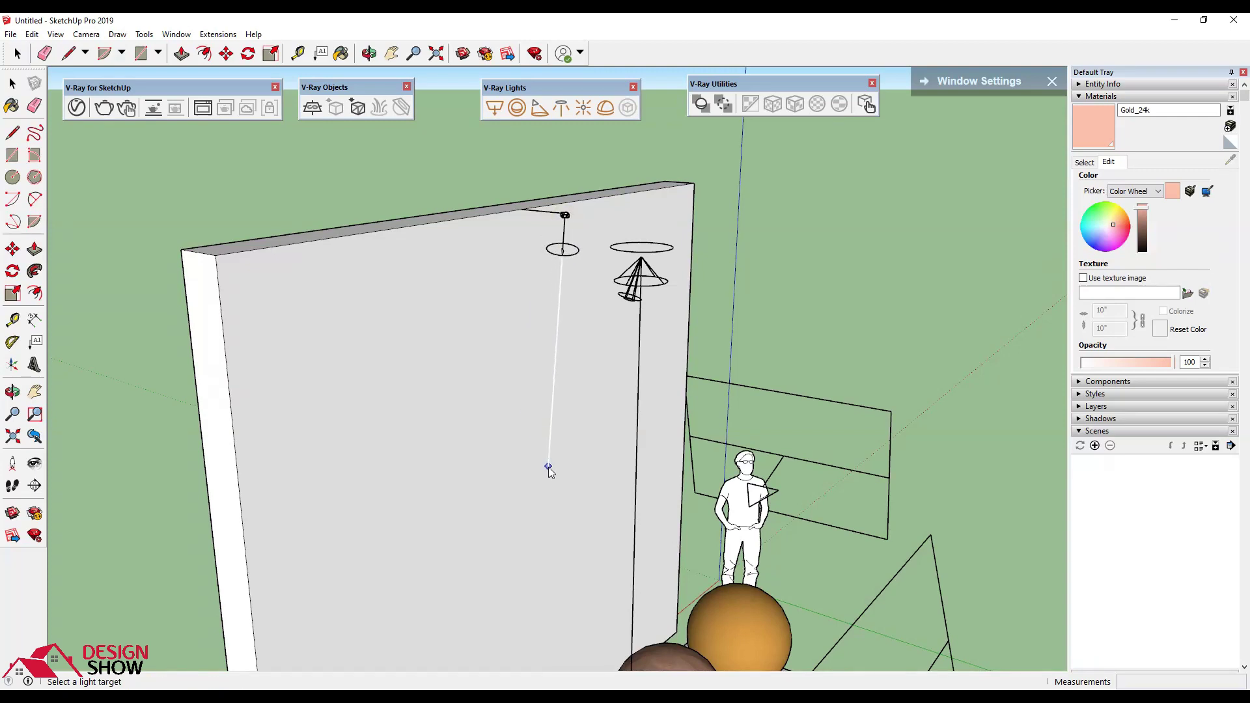
{"action": "left_click", "coordinate": [541, 469]}
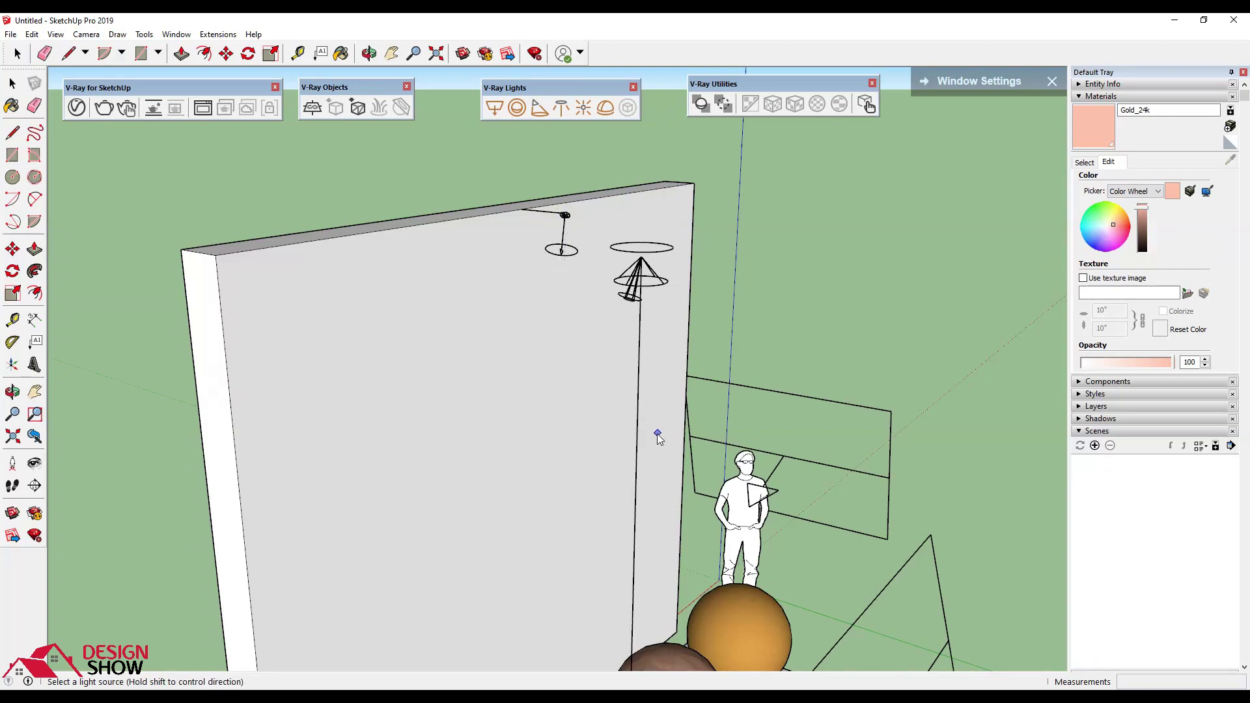
Step: Select the large back wall face and open the V-Ray Asset Editor
{"action": "middle_click_drag", "start_coordinate": [658, 434], "coordinate": [624, 339]}
{"action": "key", "text": "space"}
{"action": "left_click", "coordinate": [435, 215]}
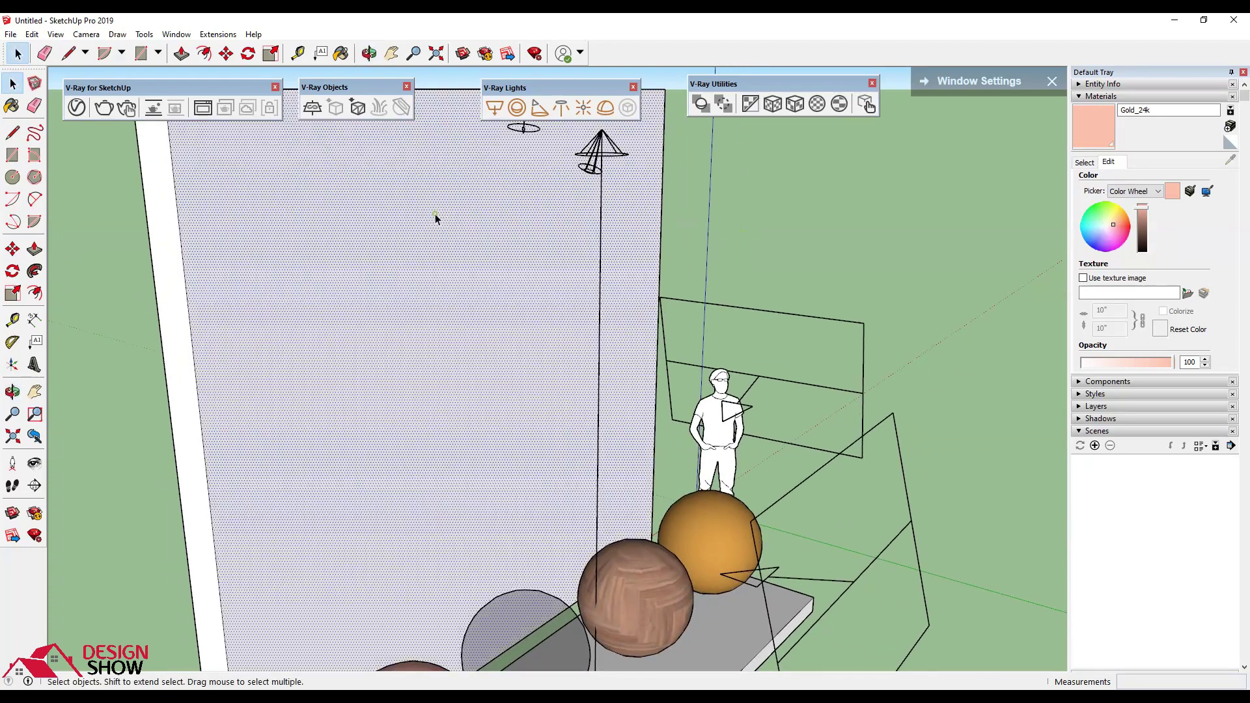
{"action": "left_click", "coordinate": [76, 107]}
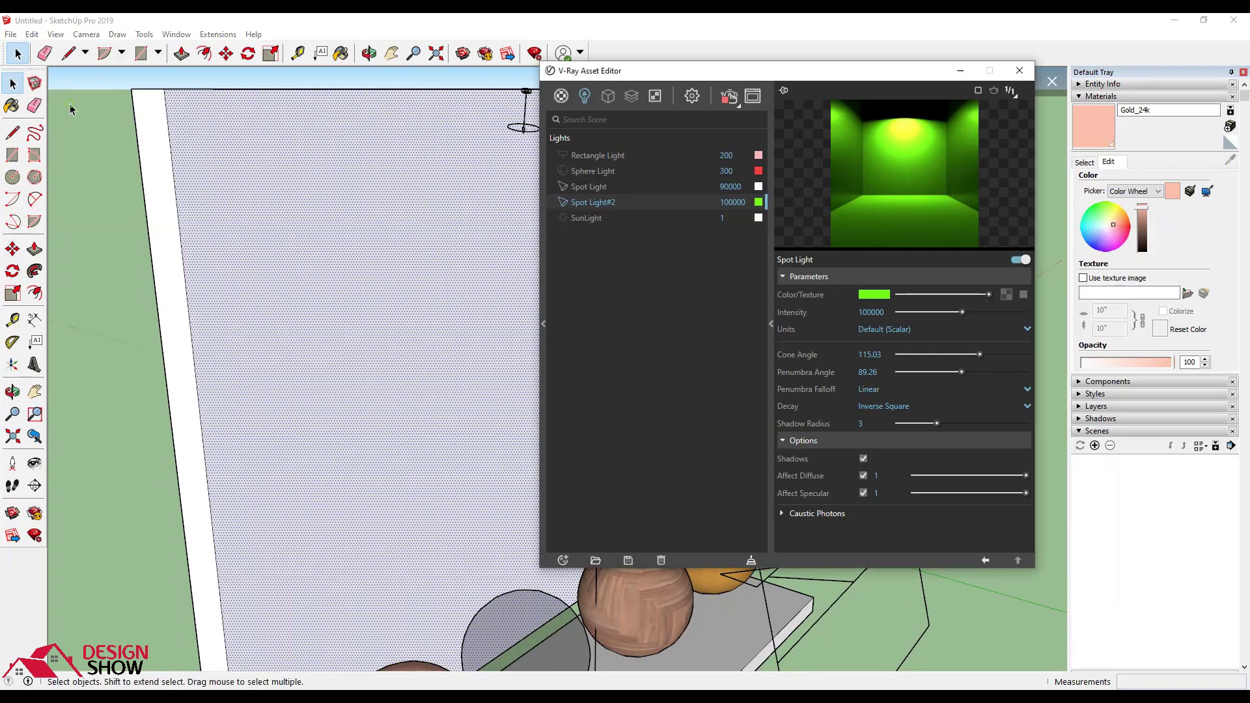
Step: Apply Bricks Weathered E01 1m from the V-Ray material library to the selected wall
{"action": "left_click", "coordinate": [545, 253]}
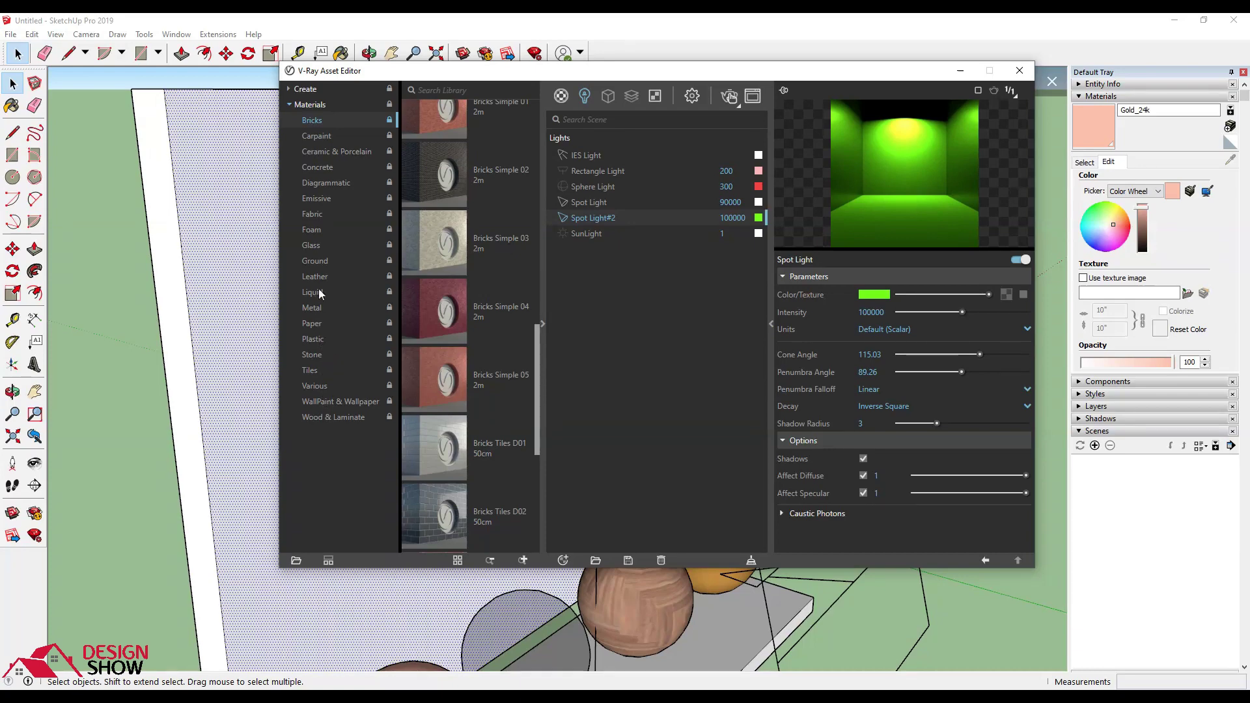
{"action": "scroll", "coordinate": [454, 327], "scroll_direction": "down", "scroll_amount": 2}
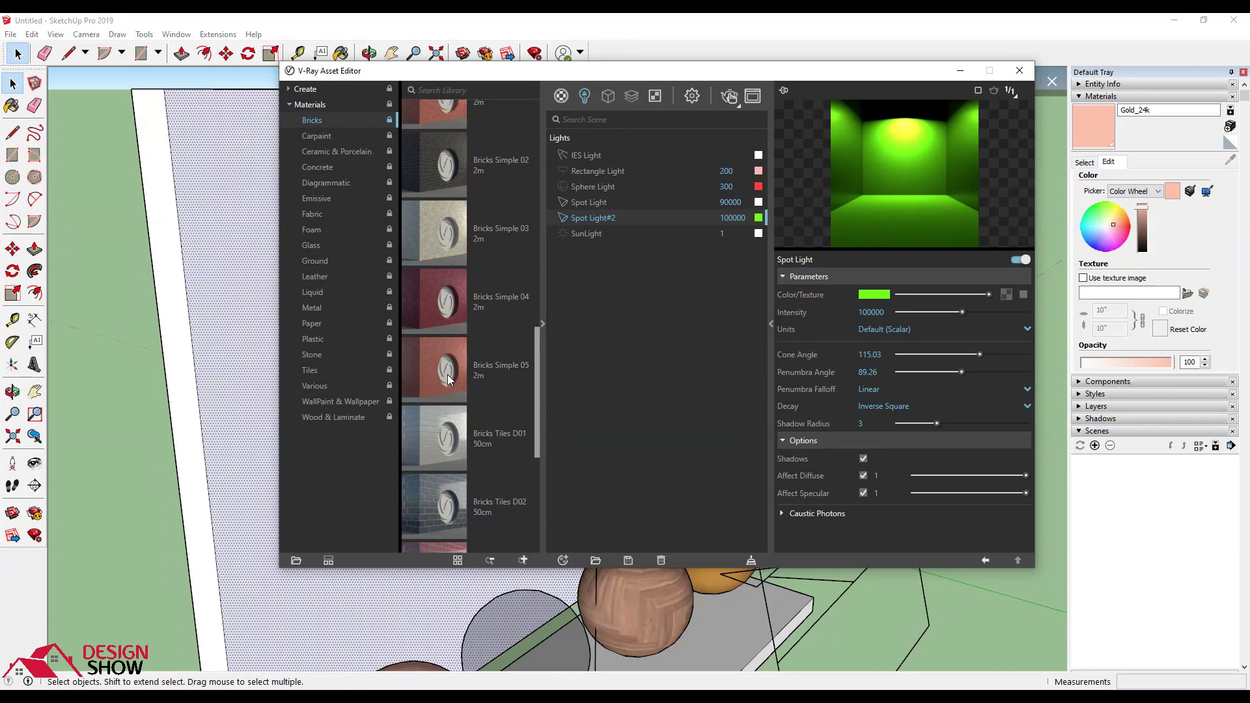
{"action": "scroll", "coordinate": [453, 328], "scroll_direction": "down", "scroll_amount": 3}
{"action": "right_click", "coordinate": [444, 321]}
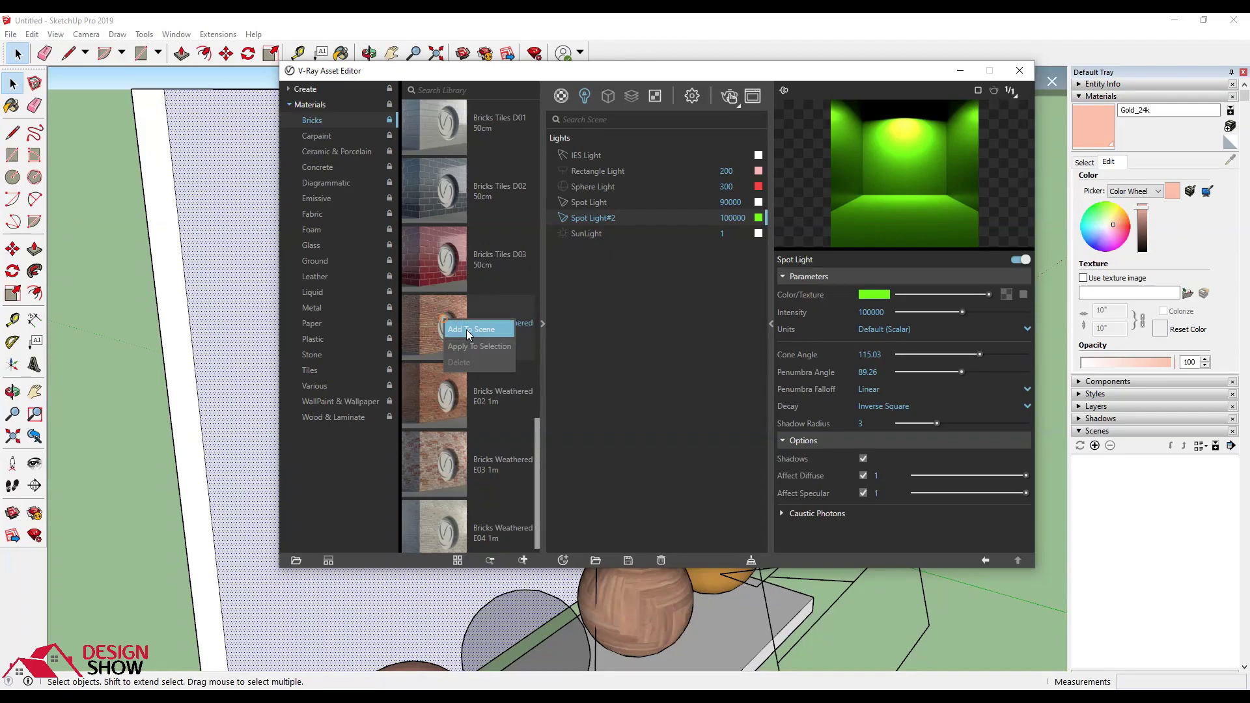
{"action": "left_click", "coordinate": [480, 347]}
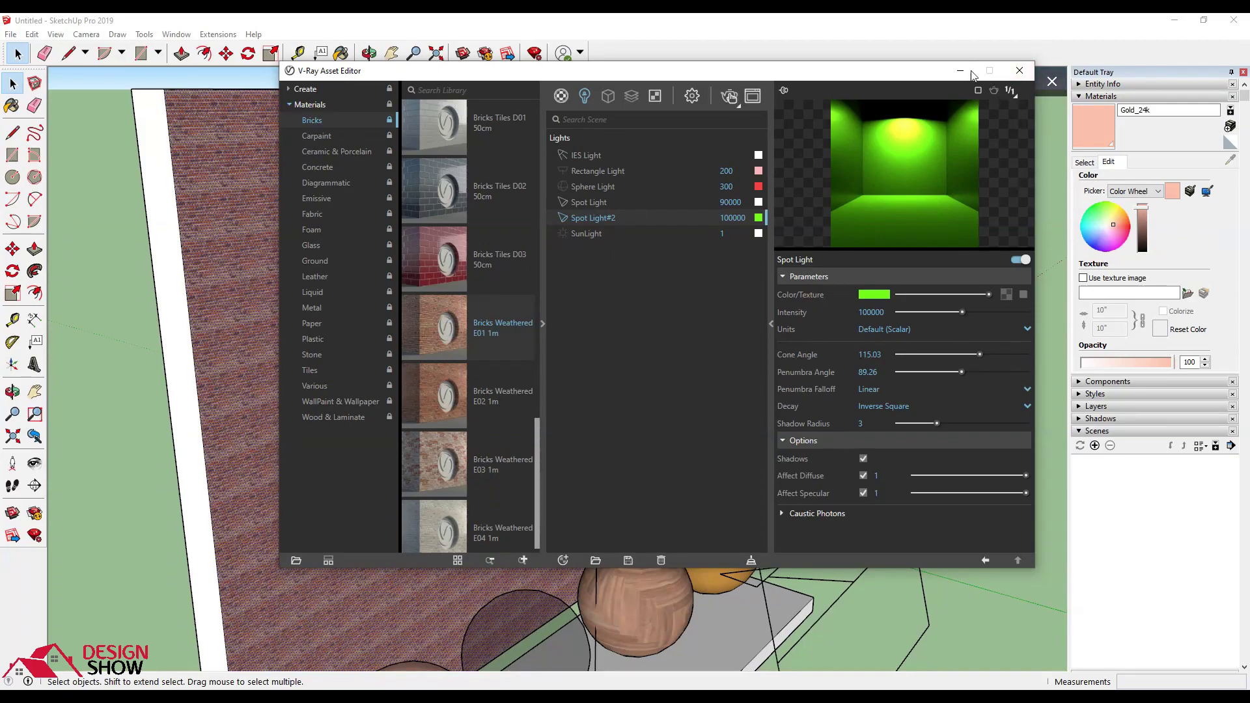
{"action": "left_click", "coordinate": [1020, 71]}
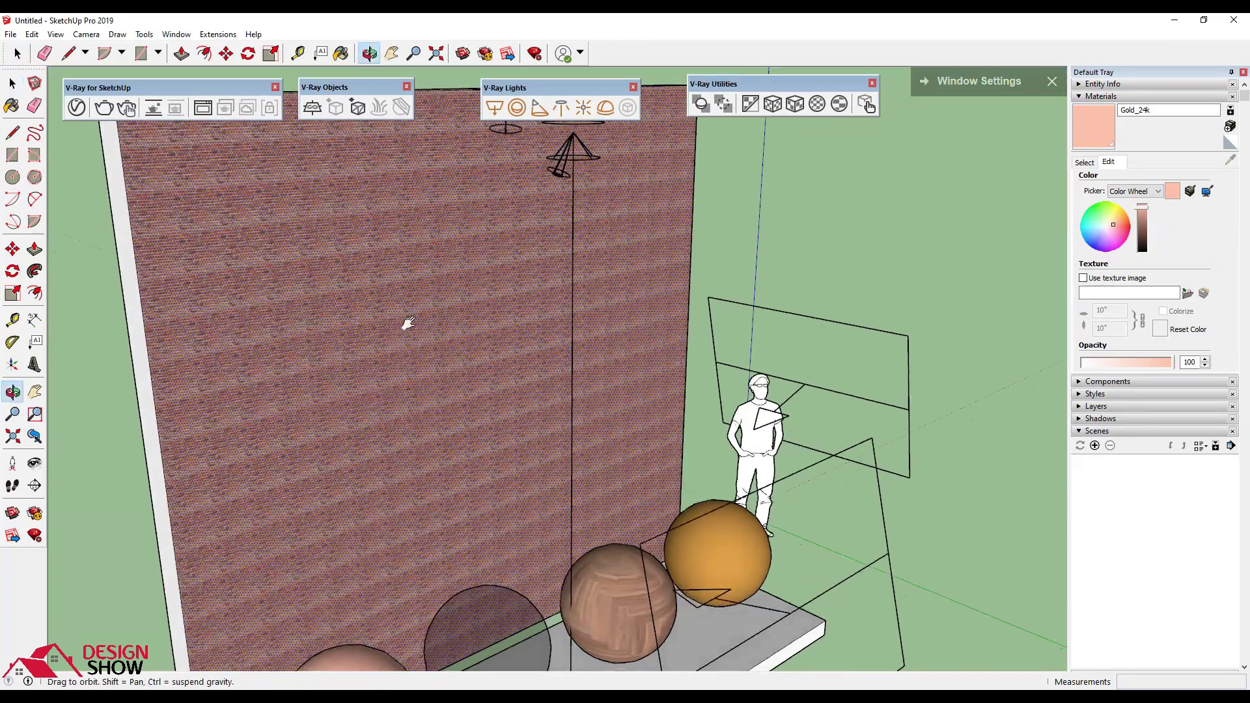
Step: Sample the brick material and set its texture width to 90 (7'6")
{"action": "middle_click_drag", "start_coordinate": [296, 305], "coordinate": [404, 394]}
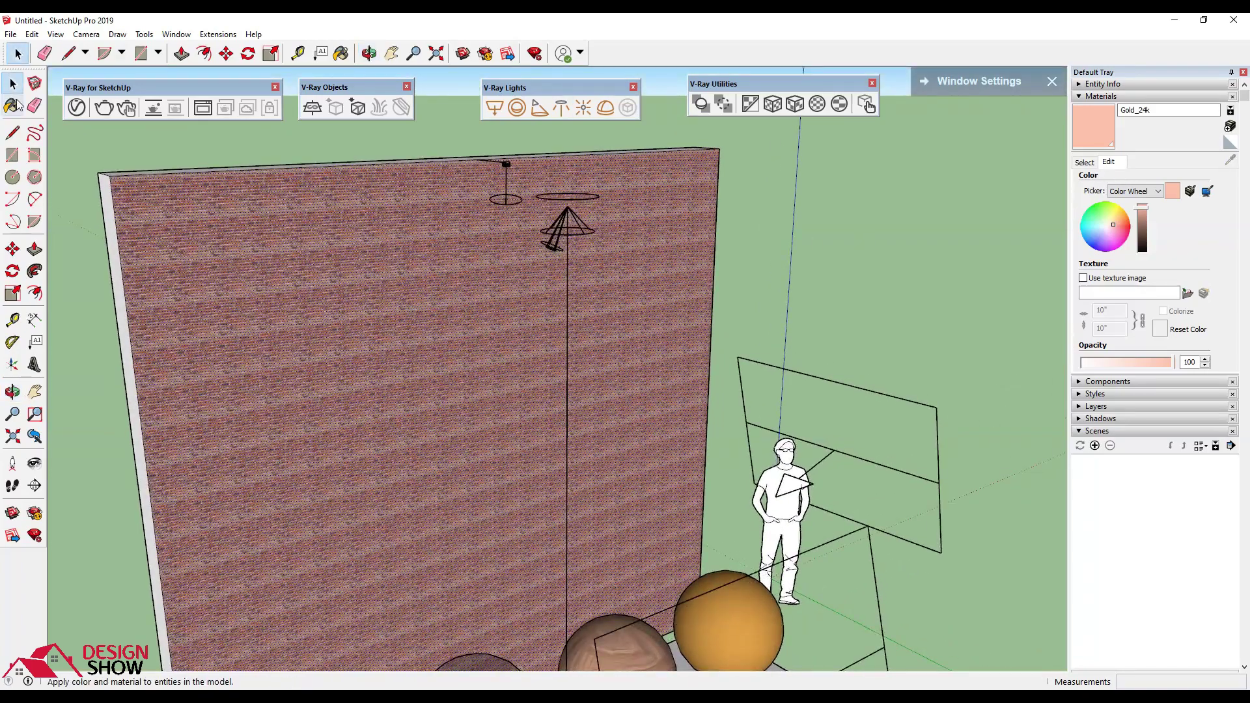
{"action": "left_click", "coordinate": [12, 106]}
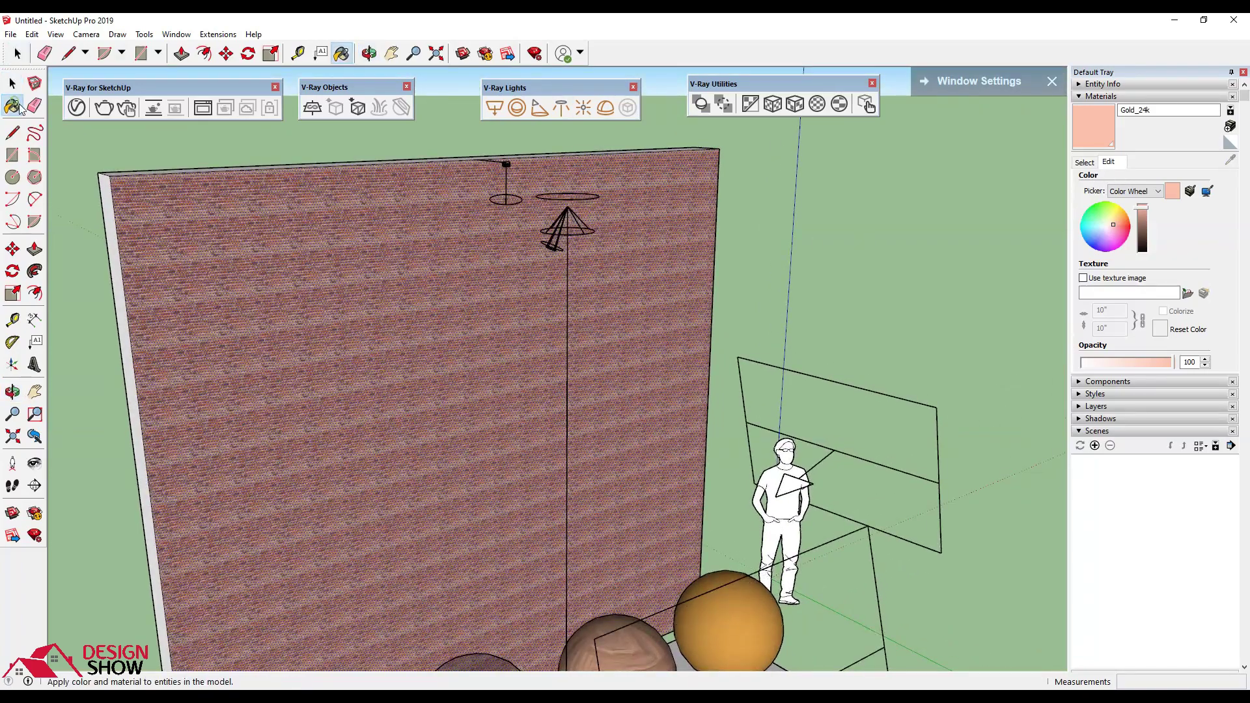
{"action": "left_click", "coordinate": [250, 263], "text": "alt"}
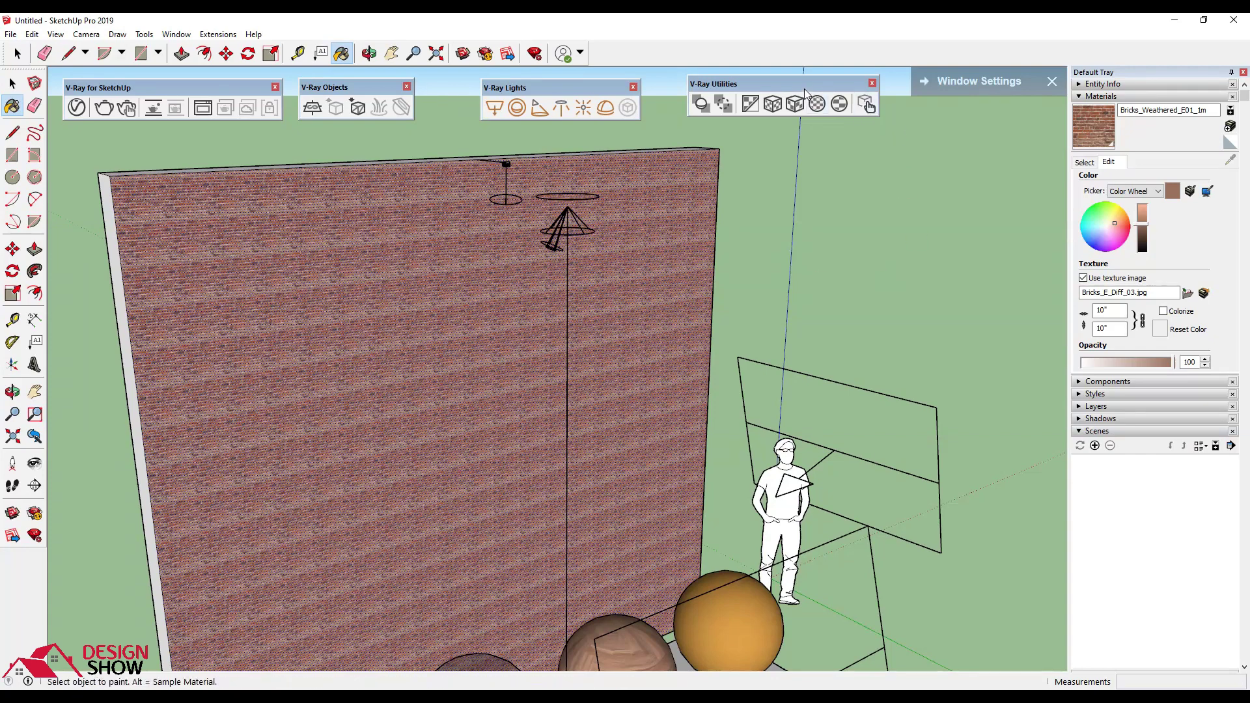
{"action": "left_click", "coordinate": [869, 105]}
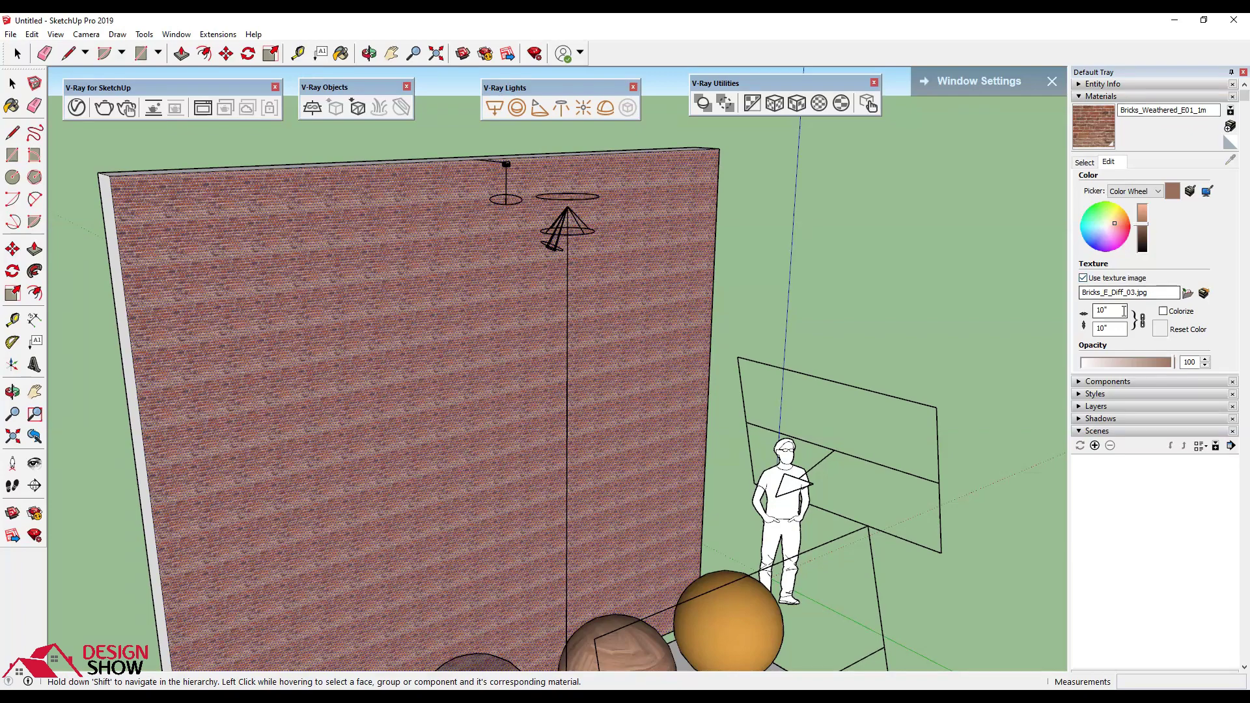
{"action": "double_click", "coordinate": [1103, 311]}
{"action": "type", "text": "90"}
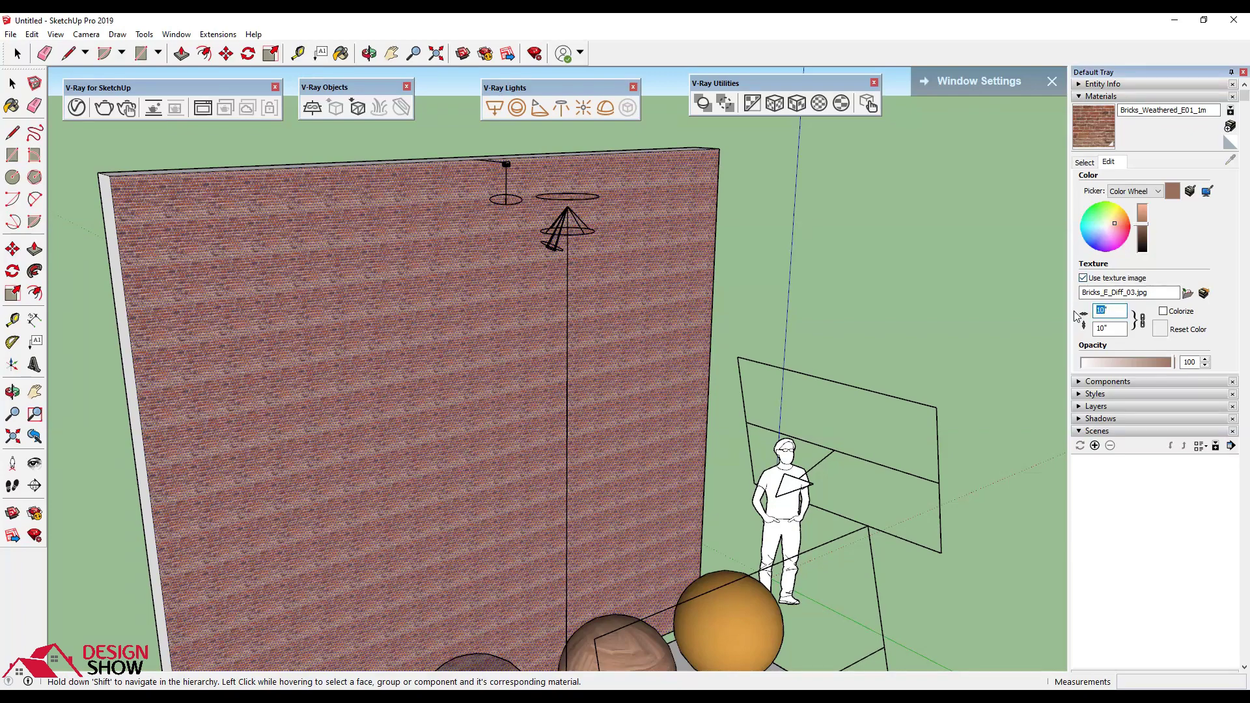
{"action": "key", "text": "Return"}
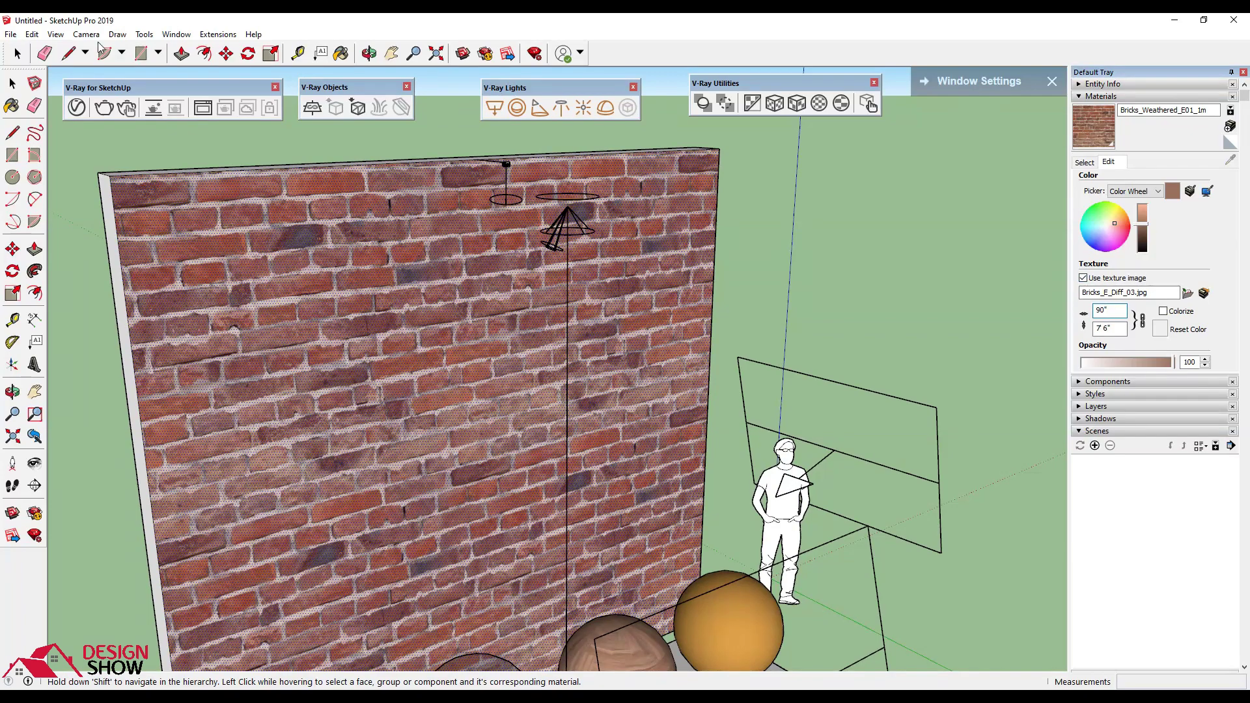
Step: Orbit and zoom in close to inspect the enlarged brick texture
{"action": "left_click", "coordinate": [12, 83]}
{"action": "middle_click_drag", "start_coordinate": [430, 316], "coordinate": [405, 316]}
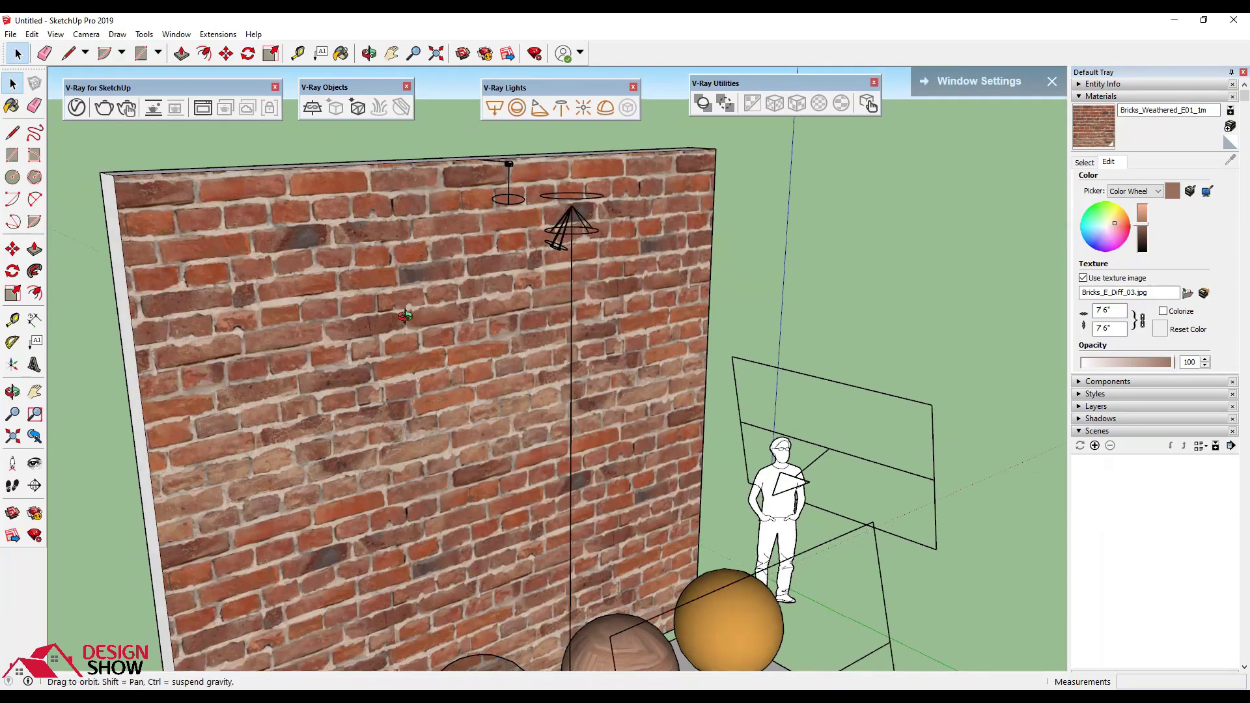
{"action": "scroll", "coordinate": [461, 280], "scroll_direction": "up", "scroll_amount": 3}
{"action": "scroll", "coordinate": [497, 257], "scroll_direction": "up", "scroll_amount": 3}
{"action": "scroll", "coordinate": [502, 265], "scroll_direction": "up", "scroll_amount": 2}
{"action": "middle_click_drag", "start_coordinate": [503, 265], "coordinate": [452, 317]}
Step: Enable a custom intensity on the IES Light and start an interactive render
{"action": "key", "text": "space"}
{"action": "left_click", "coordinate": [76, 107]}
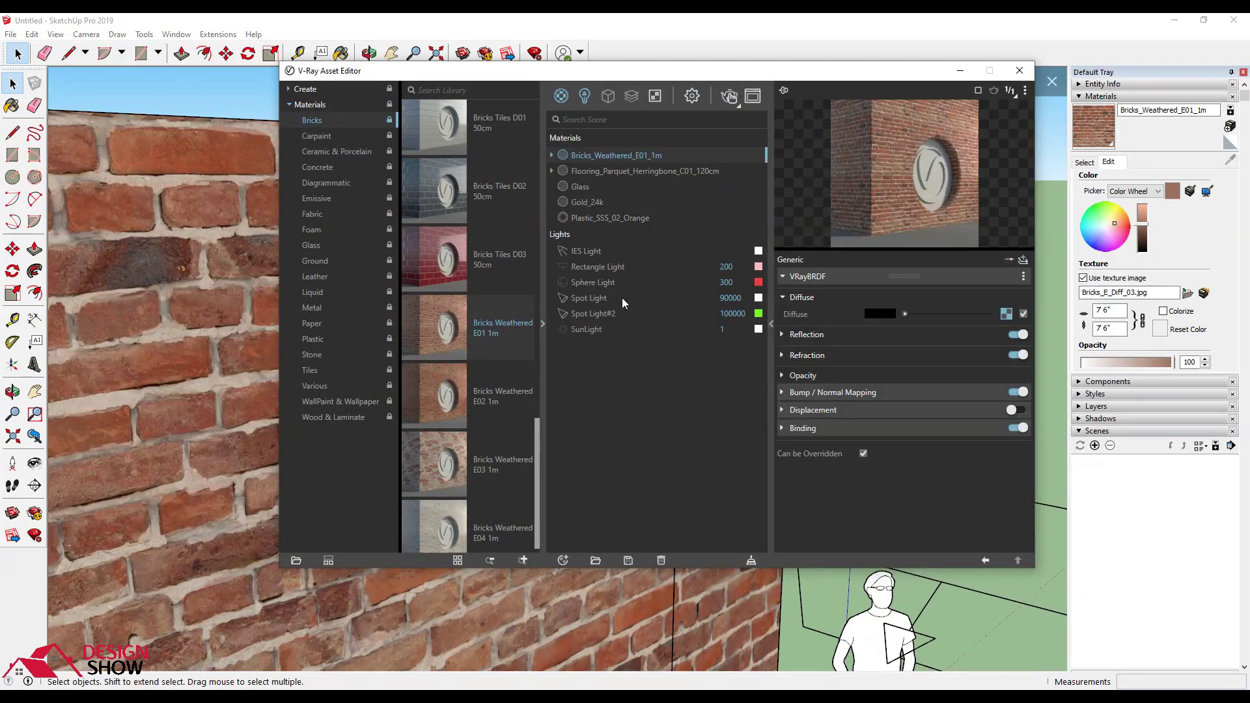
{"action": "left_click", "coordinate": [545, 338]}
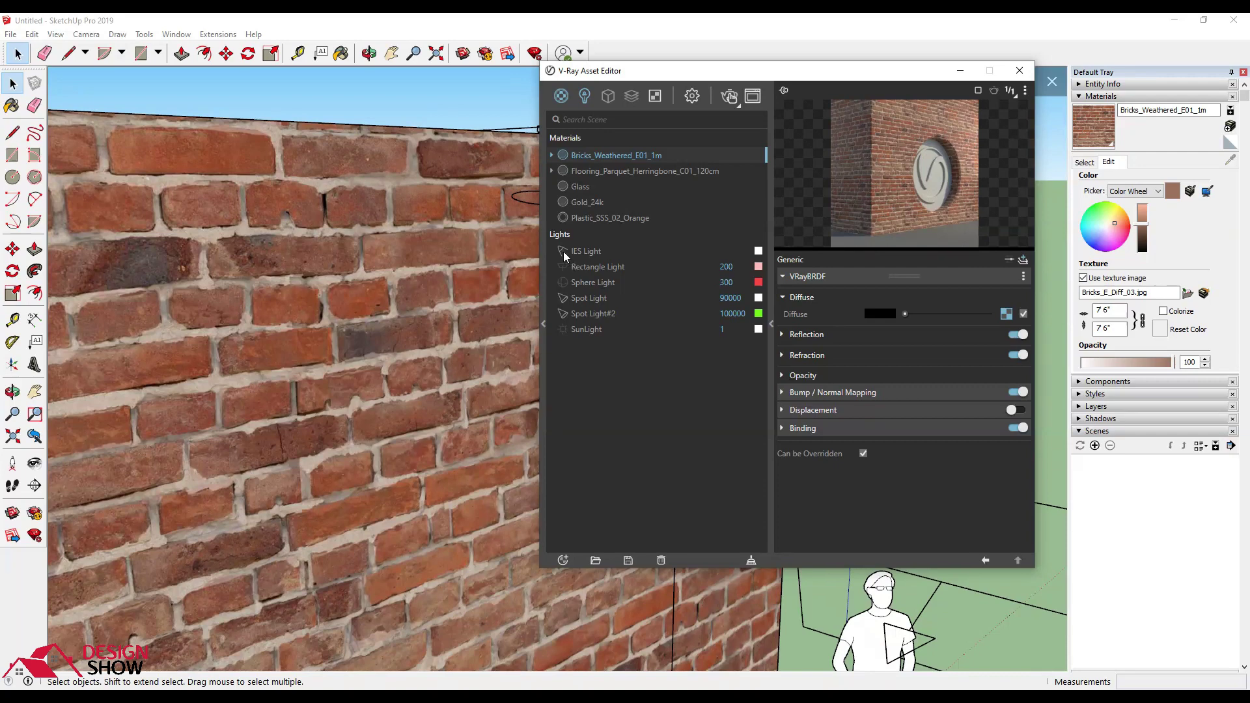
{"action": "left_click", "coordinate": [585, 250]}
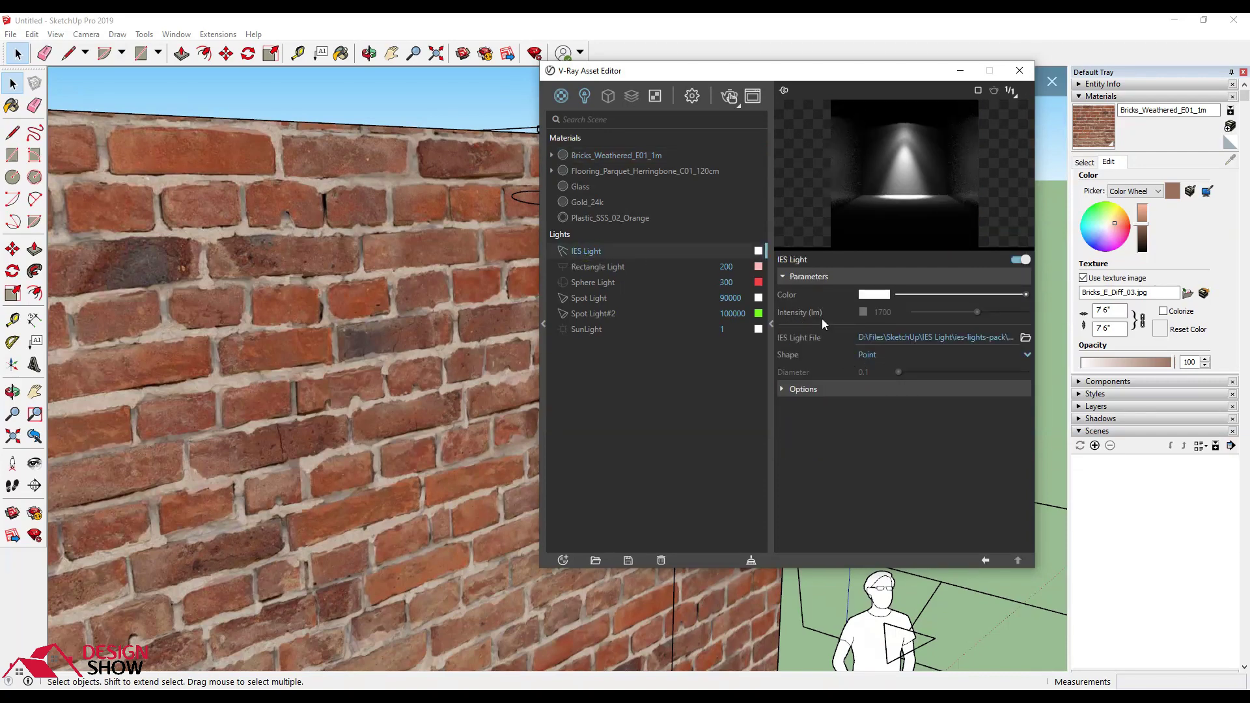
{"action": "left_click", "coordinate": [864, 312]}
{"action": "type", "text": "000"}
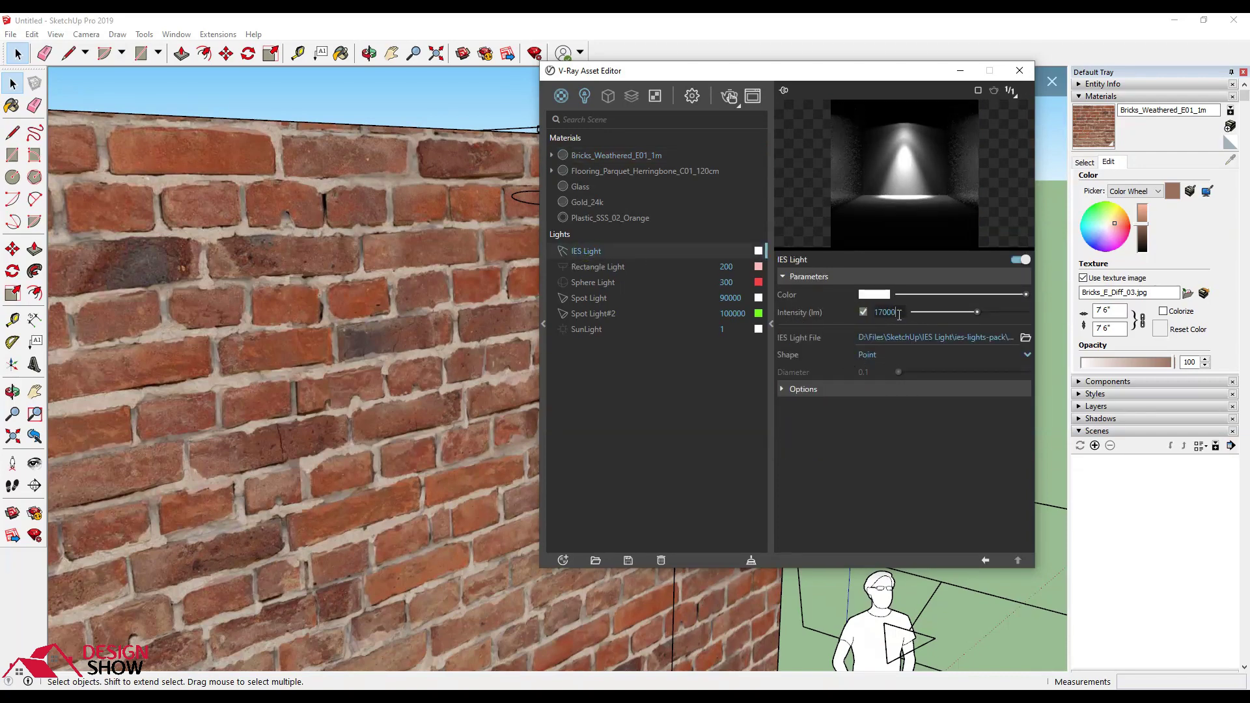
{"action": "left_click", "coordinate": [731, 97]}
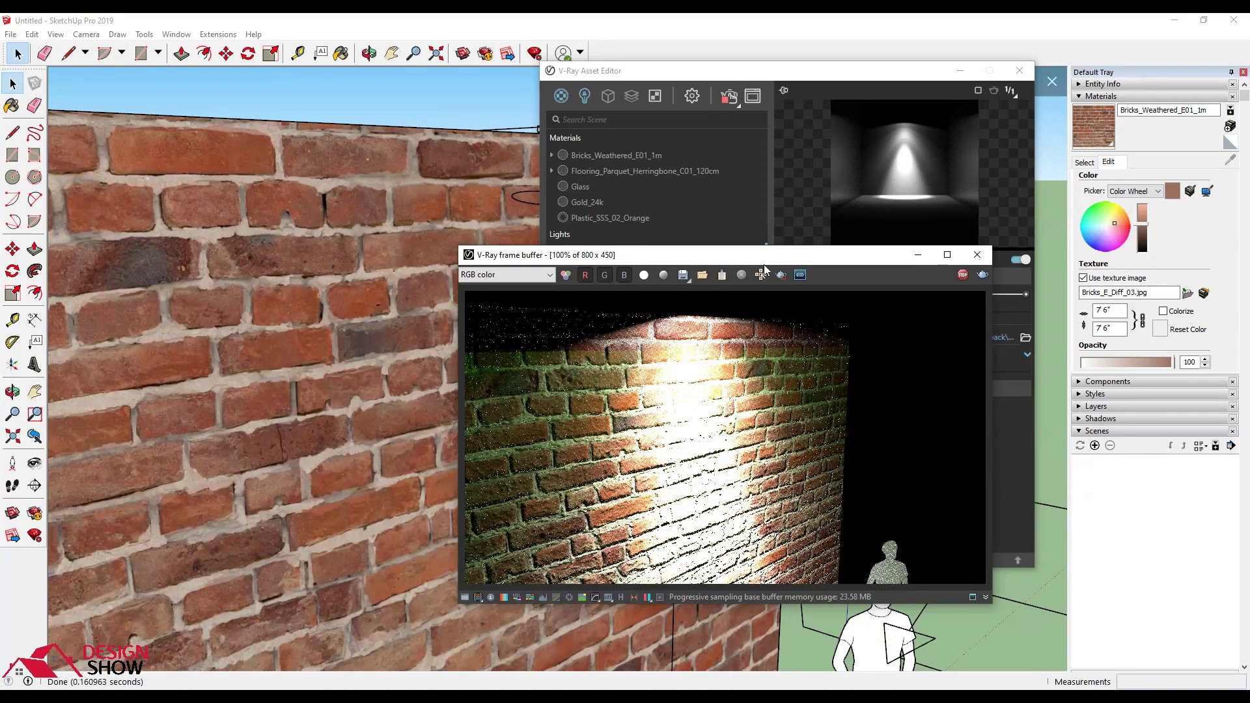
{"action": "left_click_drag", "start_coordinate": [764, 259], "coordinate": [397, 201]}
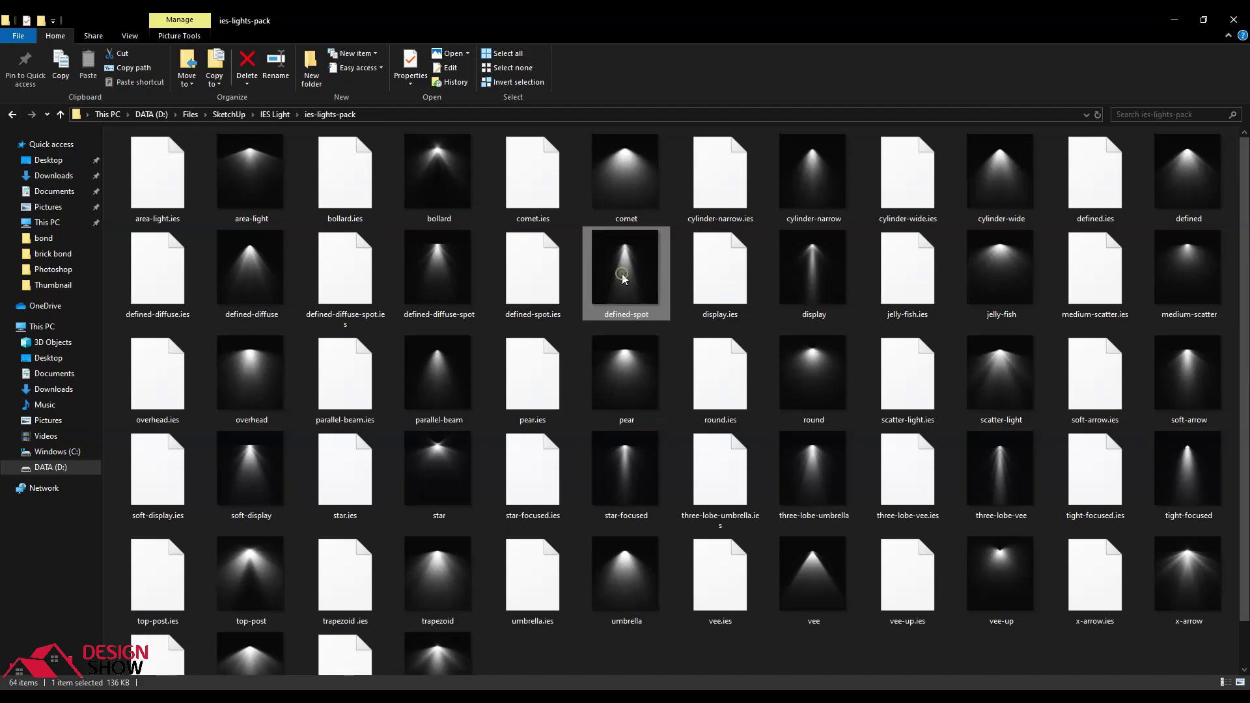
Step: Recheck the defined-spot preview and set the IES light intensity to 1700000
{"action": "double_click", "coordinate": [622, 274]}
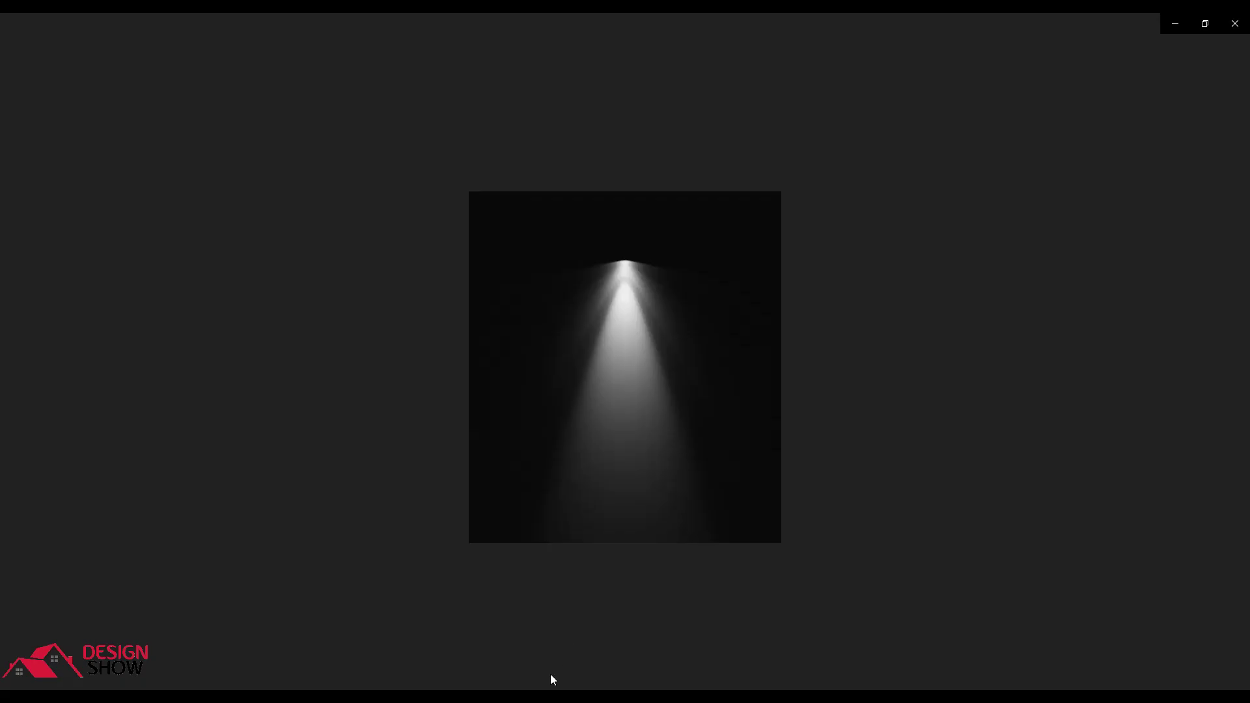
{"action": "left_click", "coordinate": [638, 648]}
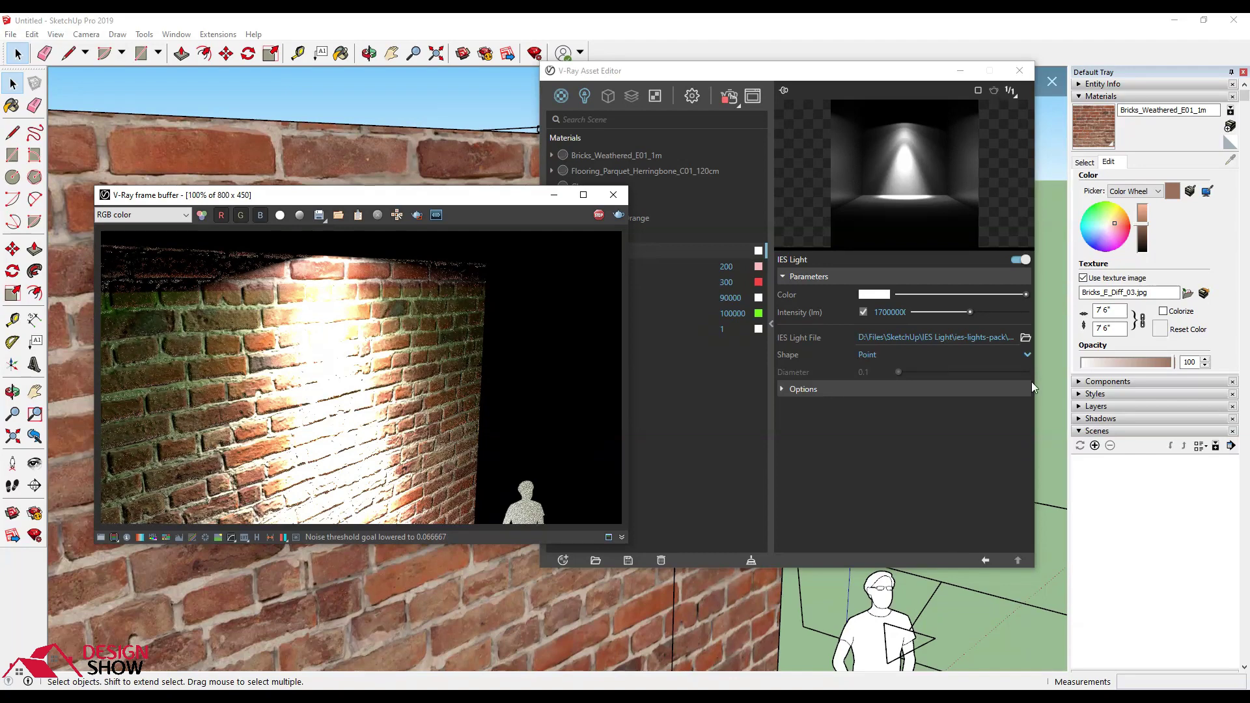
{"action": "left_click", "coordinate": [902, 314]}
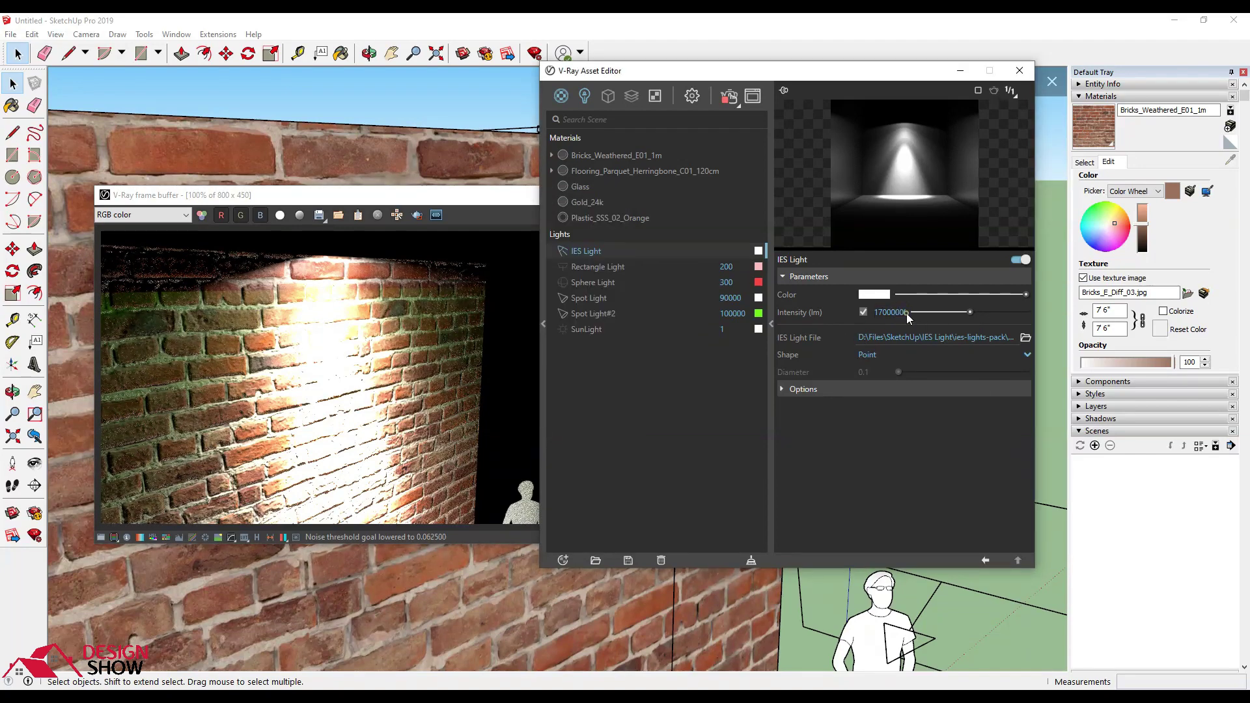
{"action": "key", "text": "Return"}
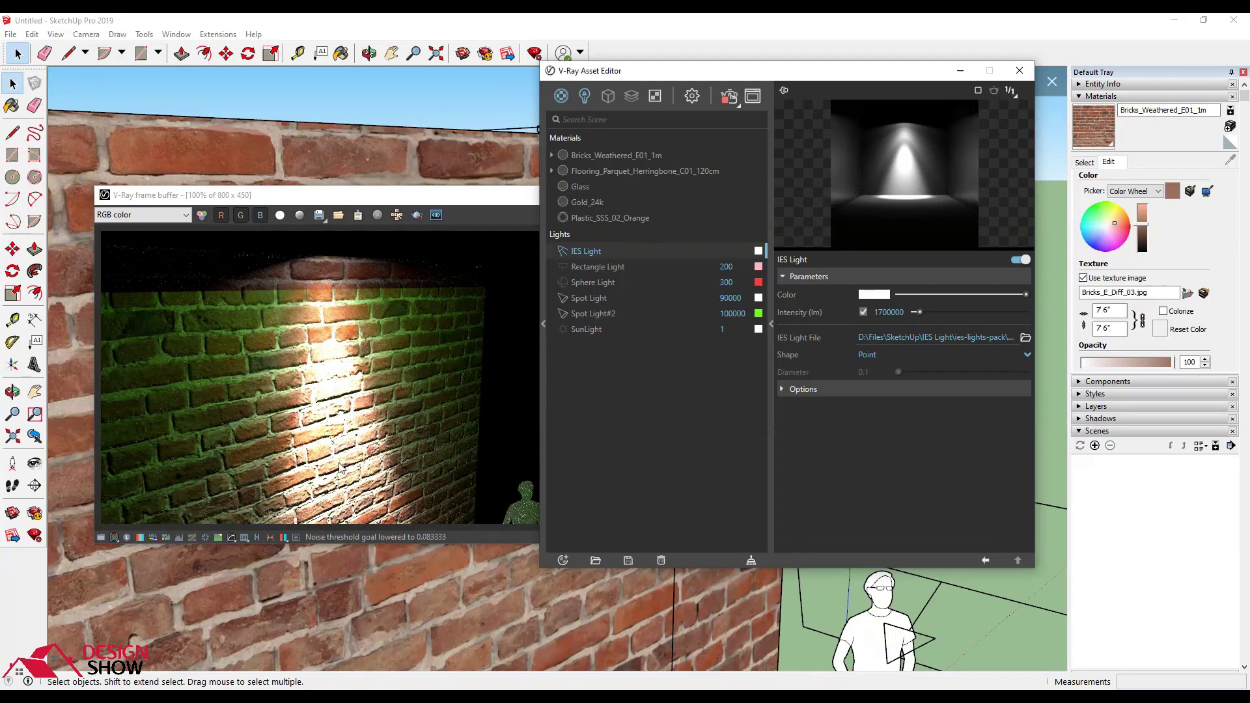
Step: Disable the green Spot Light#2 and re-render the brick wall interactively
{"action": "left_click", "coordinate": [564, 314]}
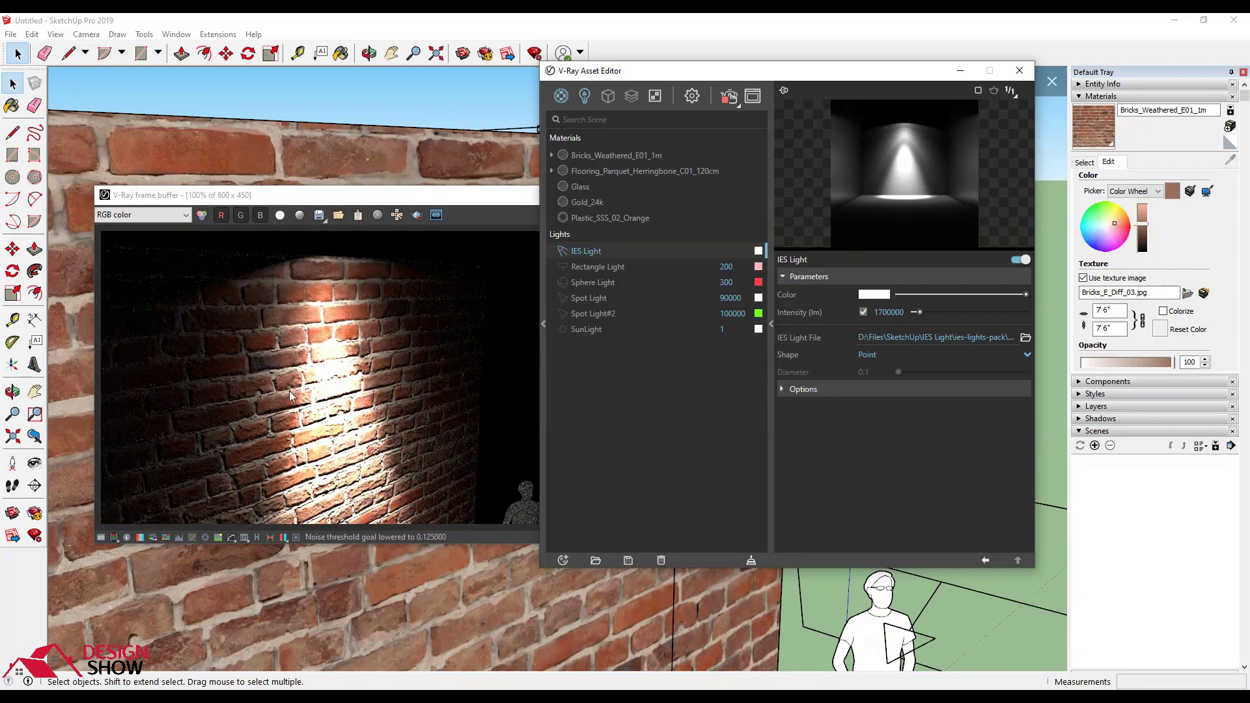
{"action": "middle_click_drag", "start_coordinate": [396, 620], "coordinate": [440, 643]}
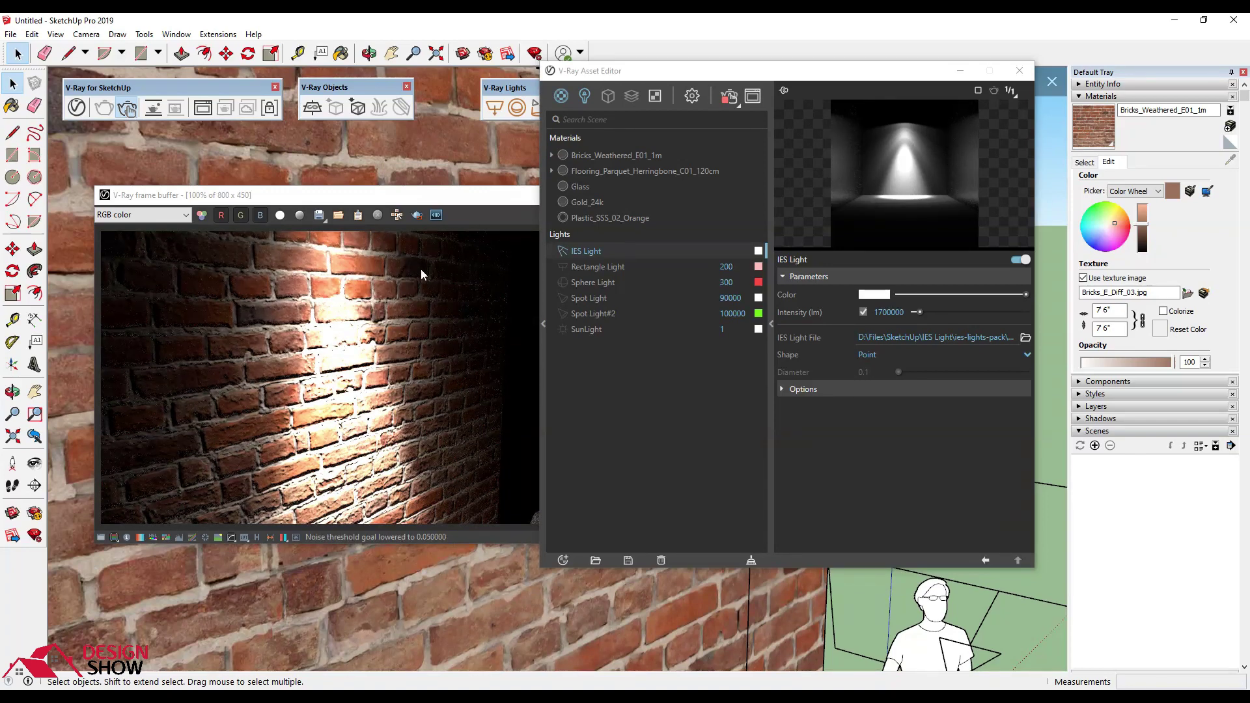
{"action": "left_click", "coordinate": [427, 200]}
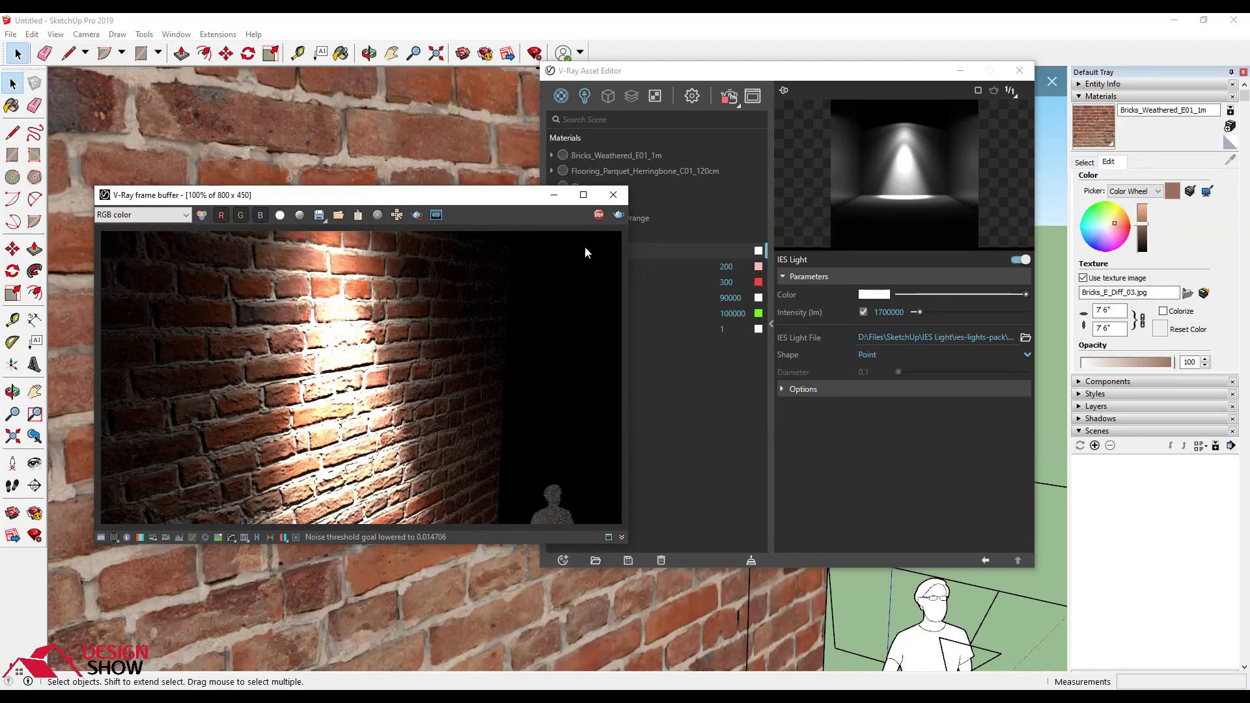
{"action": "left_click", "coordinate": [599, 217]}
{"action": "left_click", "coordinate": [1020, 70]}
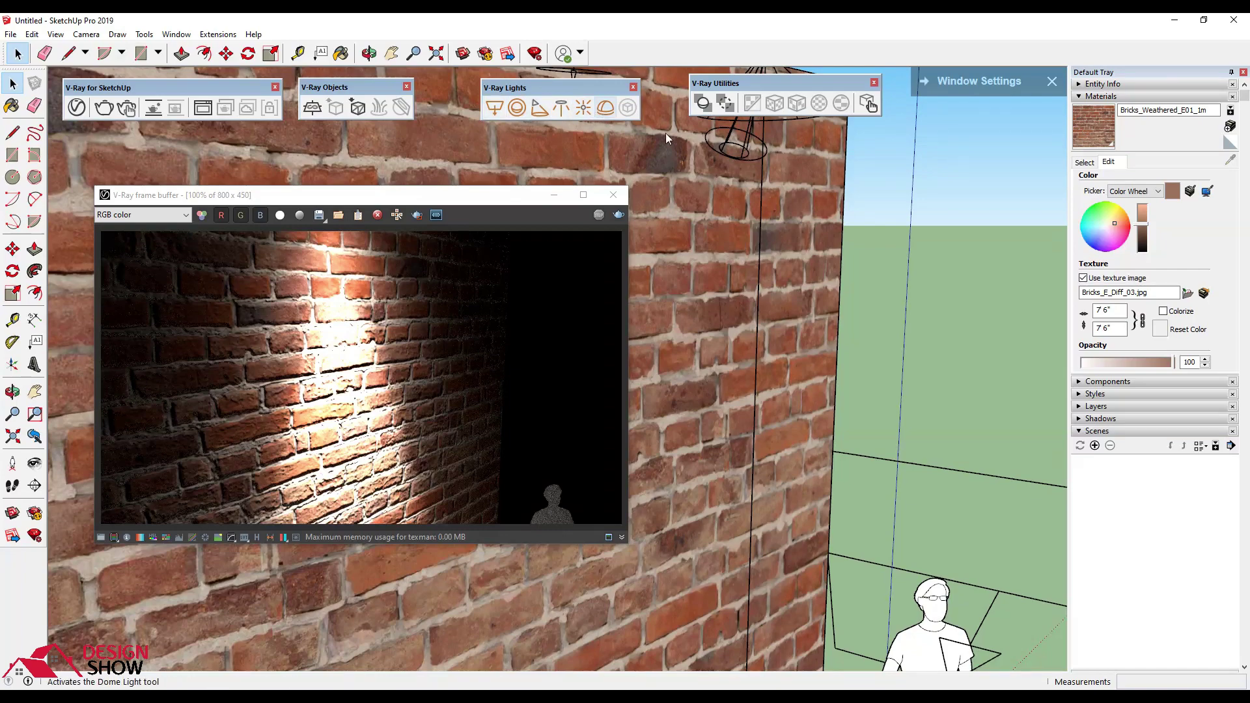
{"action": "scroll", "coordinate": [936, 333], "scroll_direction": "down", "scroll_amount": 6}
Step: Zoom out and switch off the IES Light in the Asset Editor's lights list
{"action": "scroll", "coordinate": [928, 428], "scroll_direction": "up", "scroll_amount": 1}
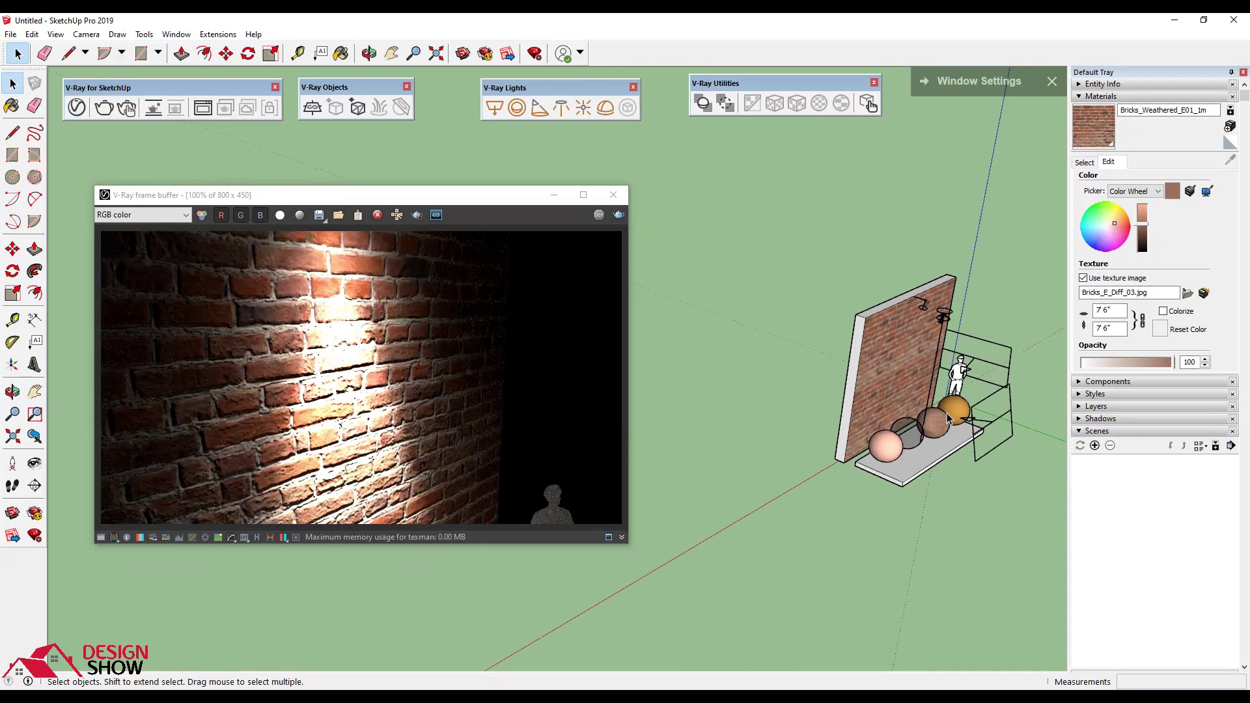
{"action": "scroll", "coordinate": [912, 430], "scroll_direction": "up", "scroll_amount": 1}
{"action": "scroll", "coordinate": [846, 433], "scroll_direction": "up", "scroll_amount": 2}
{"action": "scroll", "coordinate": [732, 444], "scroll_direction": "up", "scroll_amount": 2}
{"action": "middle_click_drag", "start_coordinate": [731, 444], "coordinate": [732, 420]}
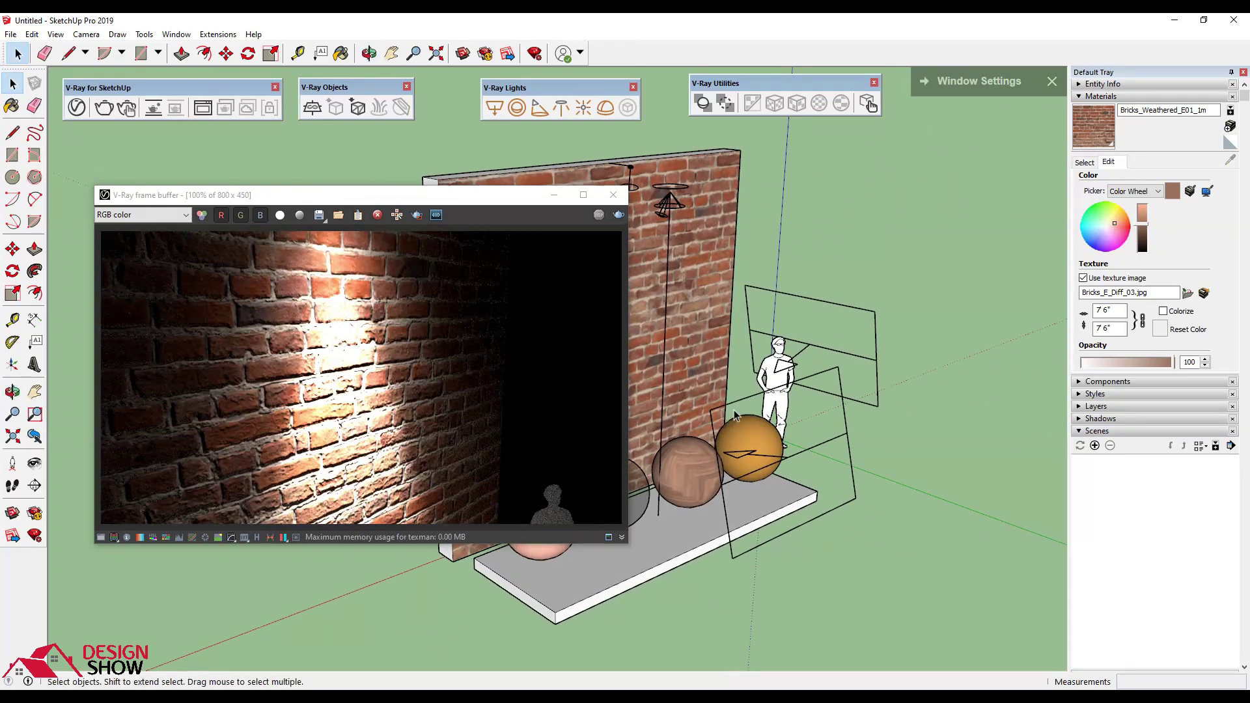
{"action": "left_click", "coordinate": [77, 107]}
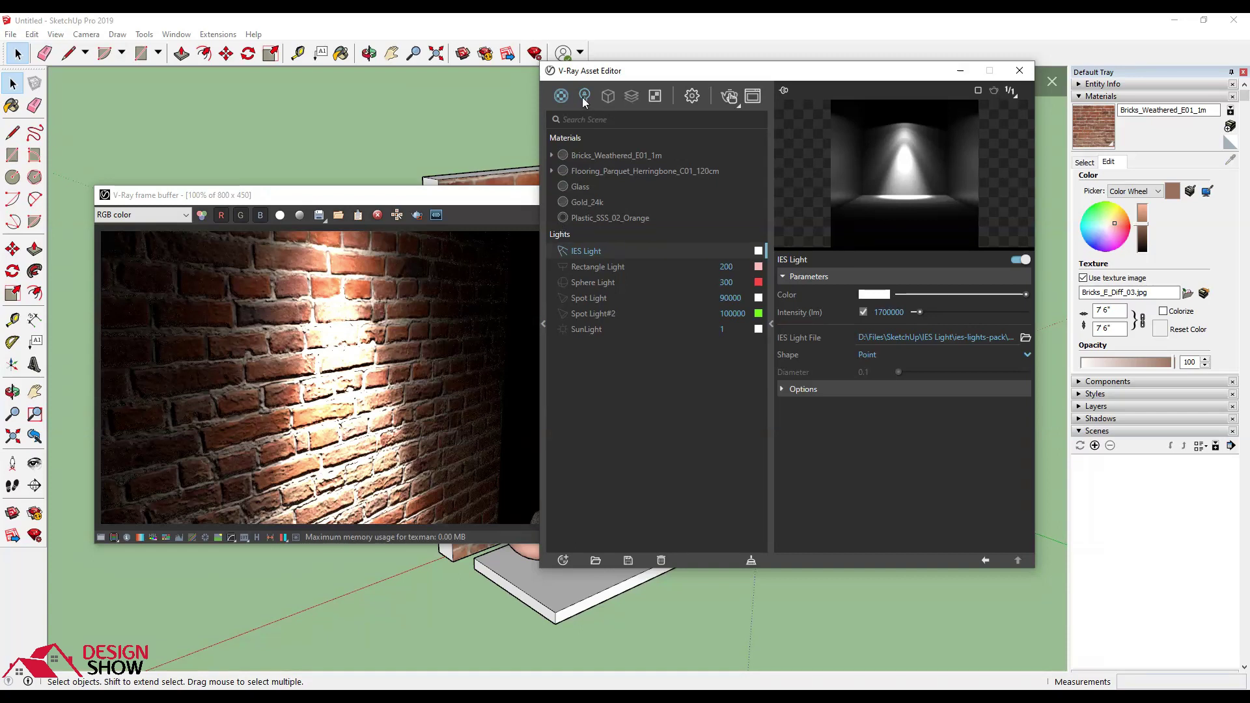
{"action": "left_click", "coordinate": [585, 98]}
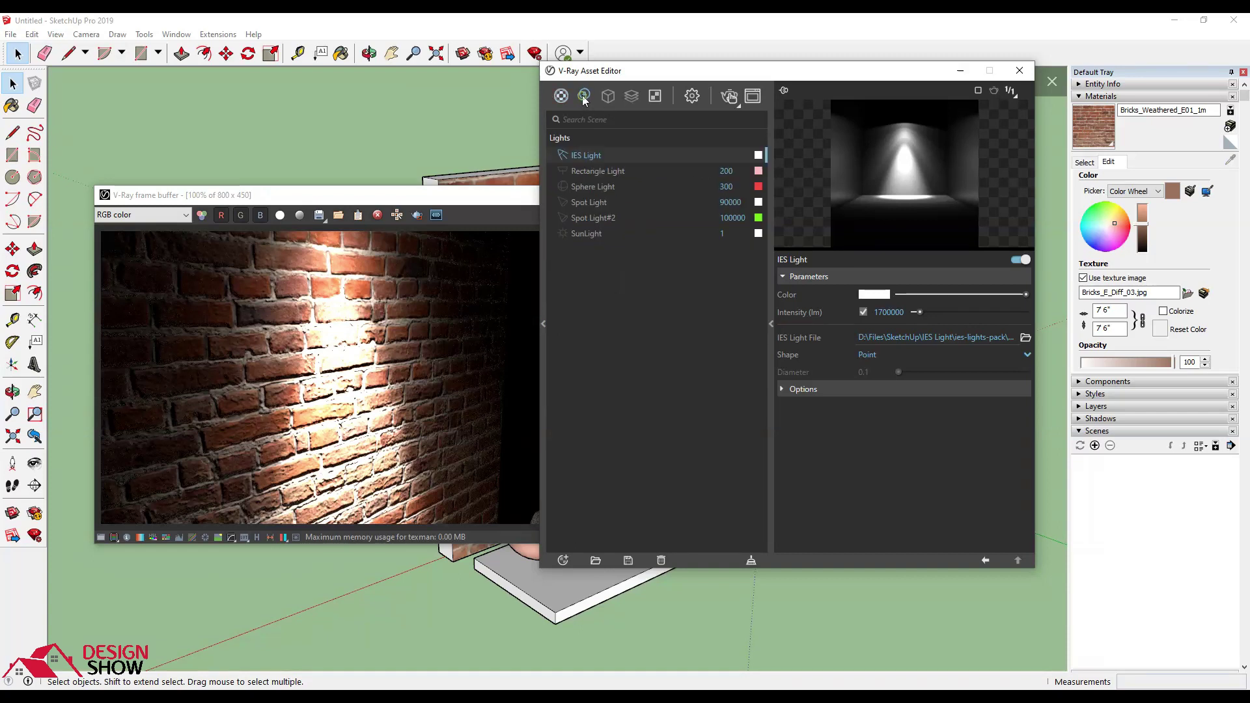
{"action": "left_click", "coordinate": [563, 156]}
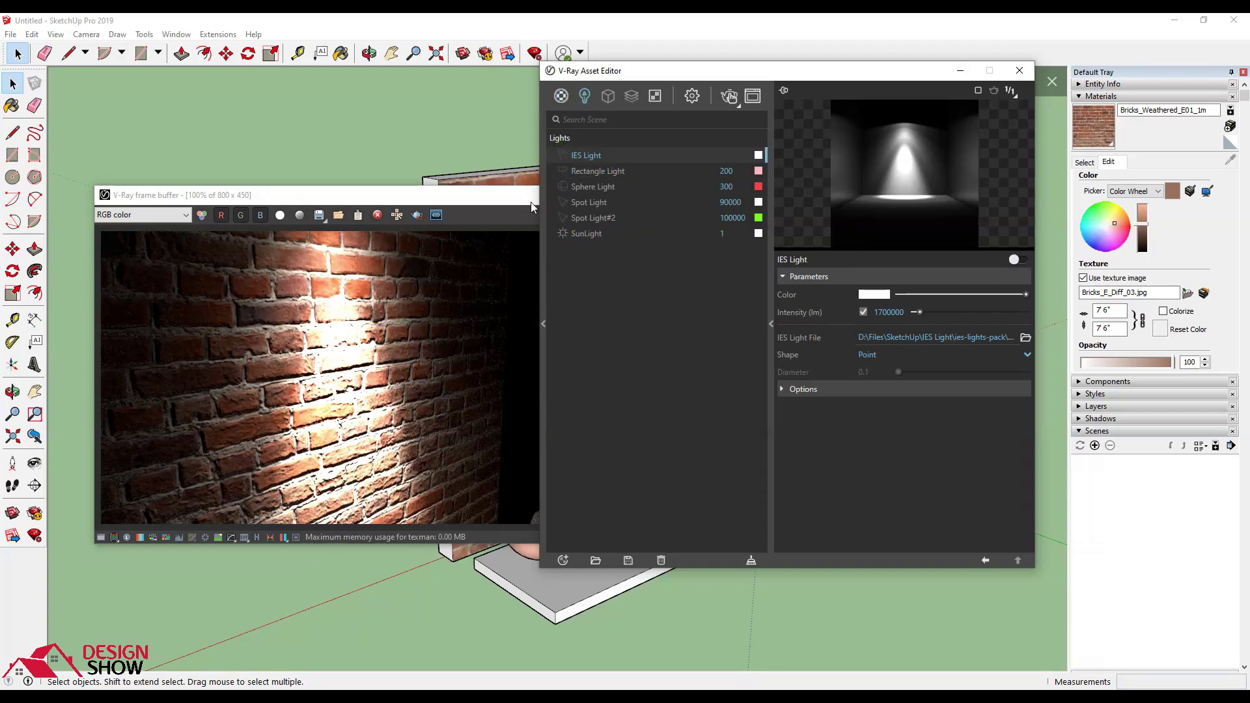
{"action": "left_click", "coordinate": [531, 207]}
{"action": "left_click", "coordinate": [621, 195]}
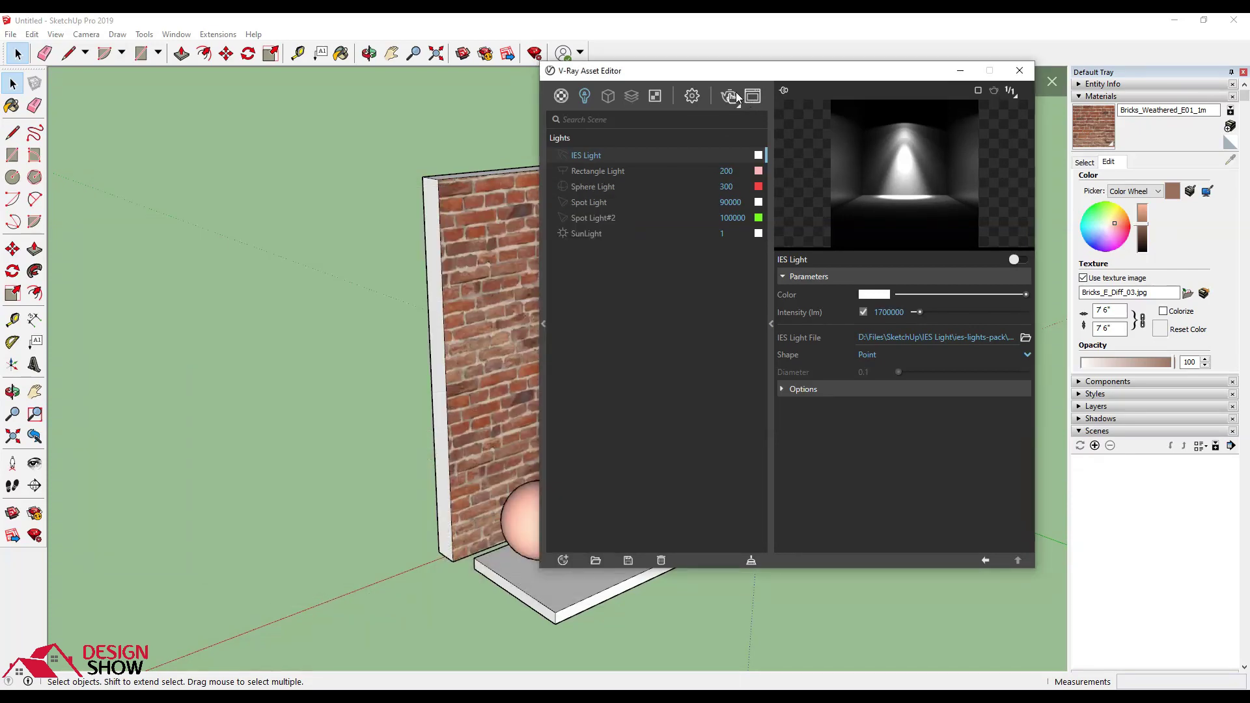
{"action": "left_click", "coordinate": [732, 96]}
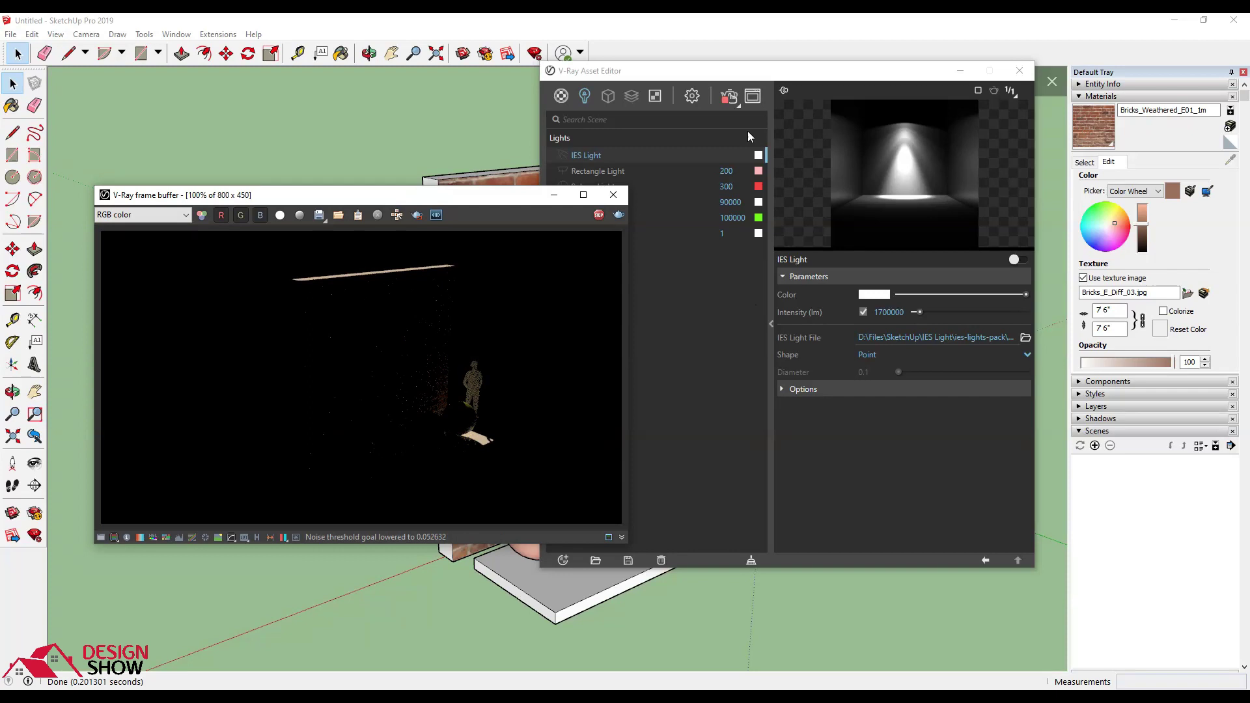
Step: Start an interactive render from Render Settings and orbit to frame the wall and spheres
{"action": "left_click", "coordinate": [697, 99]}
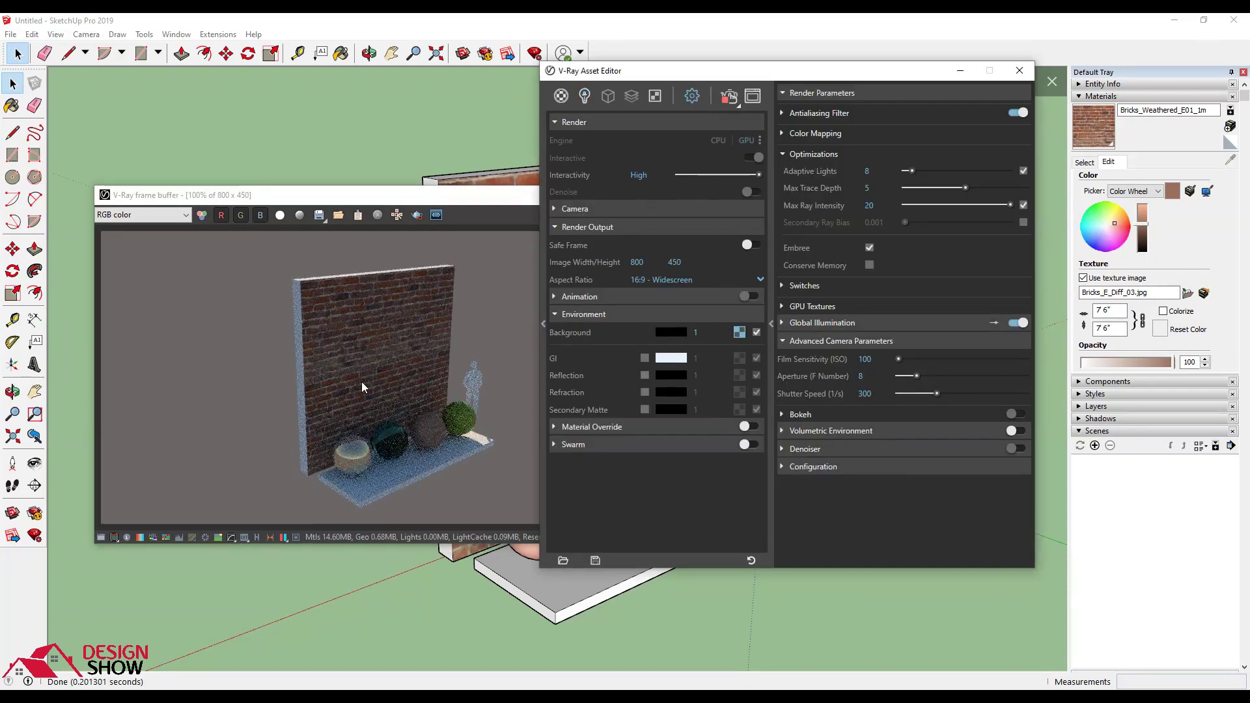
{"action": "left_click", "coordinate": [362, 381]}
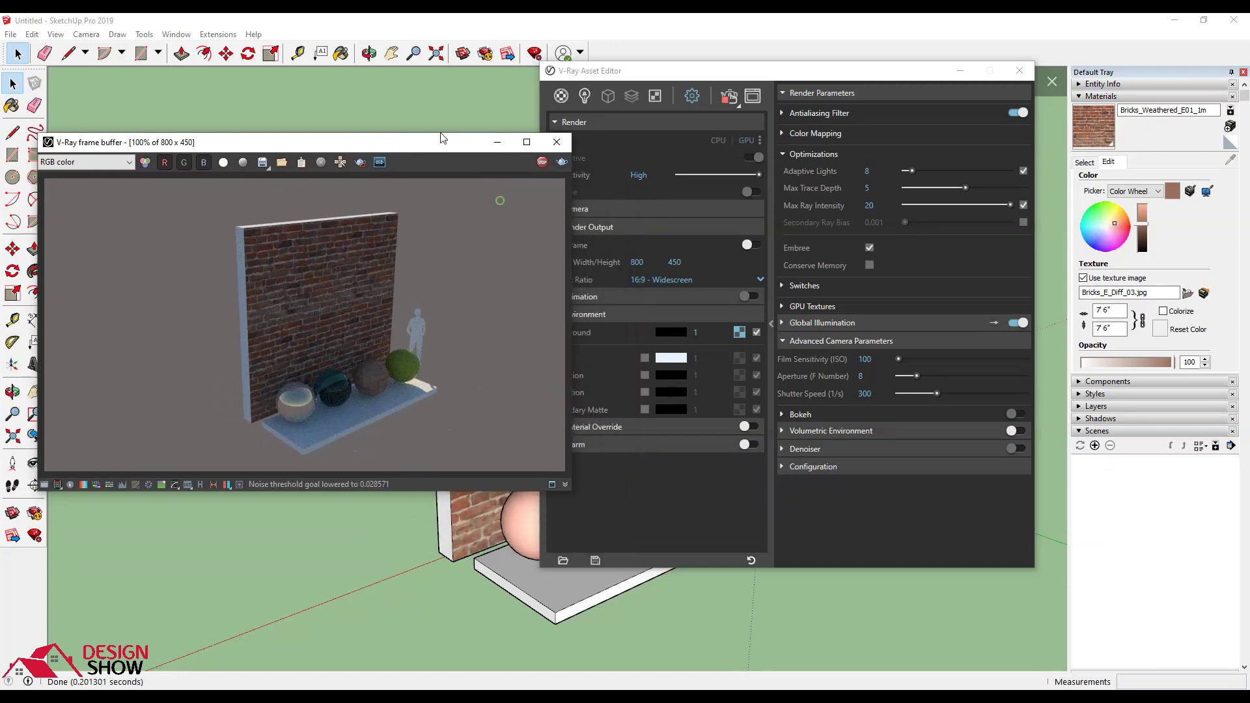
{"action": "left_click_drag", "start_coordinate": [503, 196], "coordinate": [446, 111]}
{"action": "mouse_move", "coordinate": [304, 520]}
{"action": "middle_mouse_down"}
{"action": "mouse_move", "coordinate": [265, 558]}
{"action": "mouse_move", "coordinate": [435, 609]}
{"action": "middle_mouse_up"}
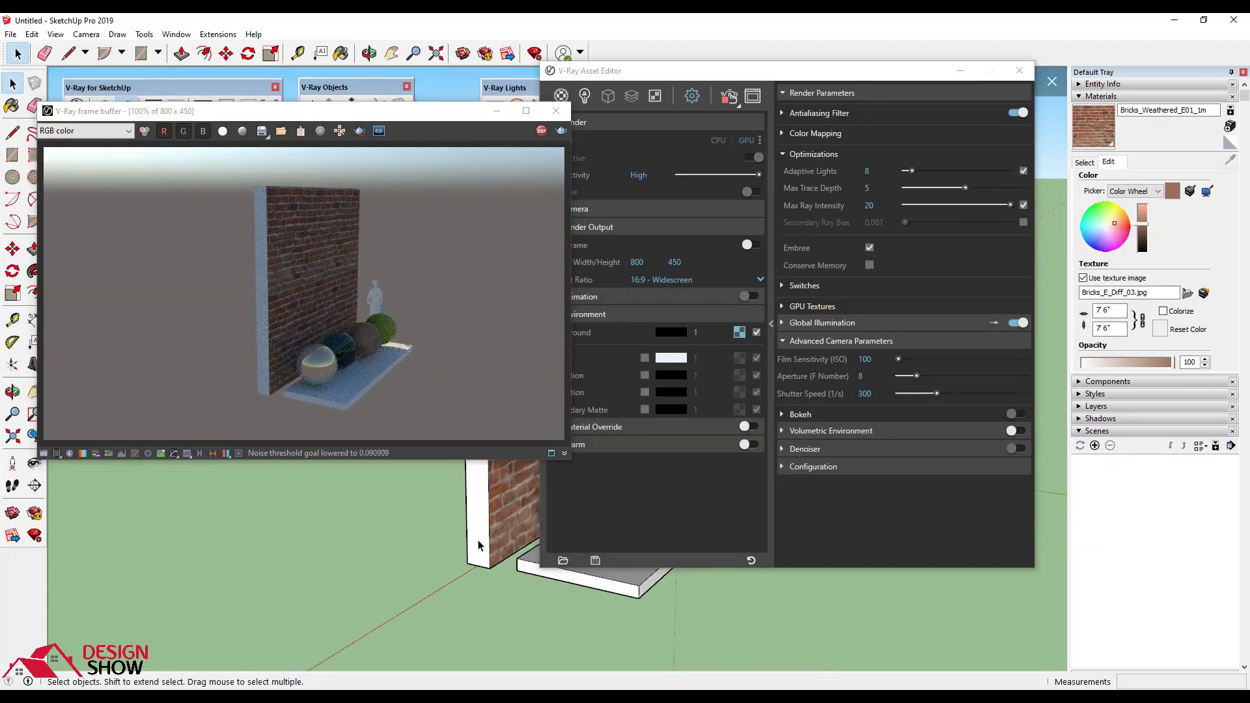
{"action": "mouse_move", "coordinate": [480, 484]}
{"action": "middle_mouse_down"}
{"action": "mouse_move", "coordinate": [438, 530]}
{"action": "mouse_move", "coordinate": [443, 519]}
{"action": "middle_mouse_up"}
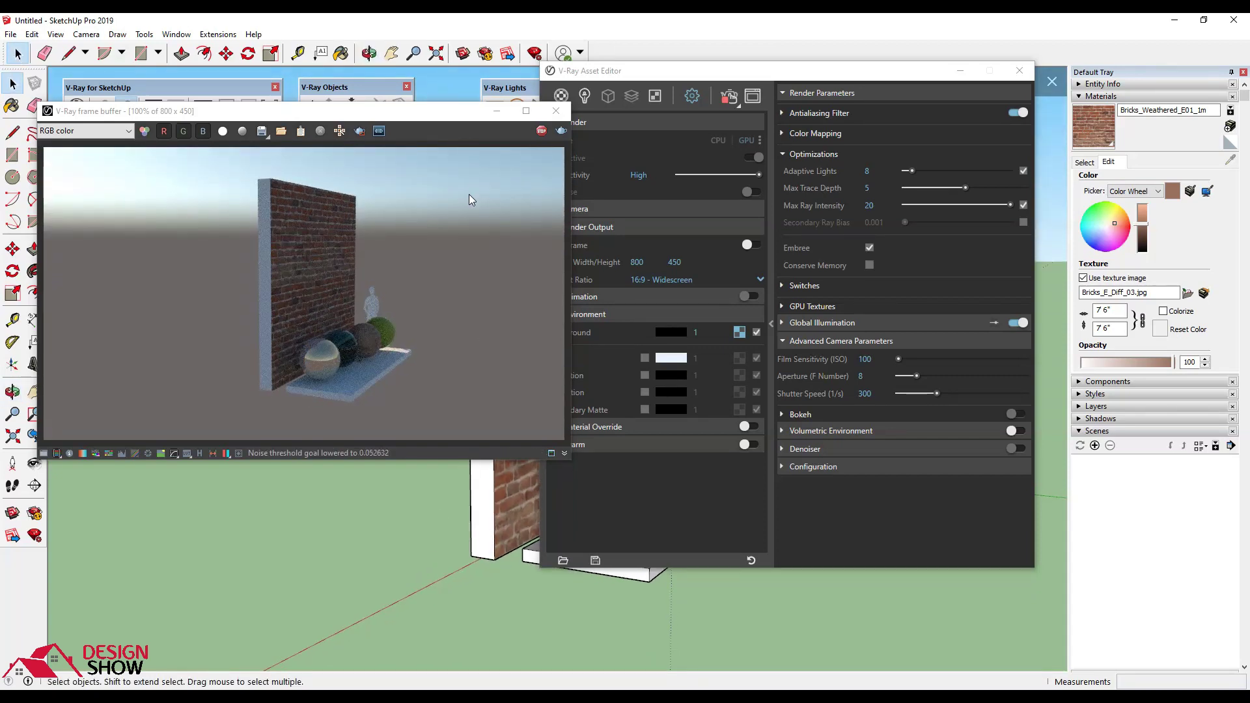
{"action": "middle_click_drag", "start_coordinate": [391, 526], "coordinate": [400, 518]}
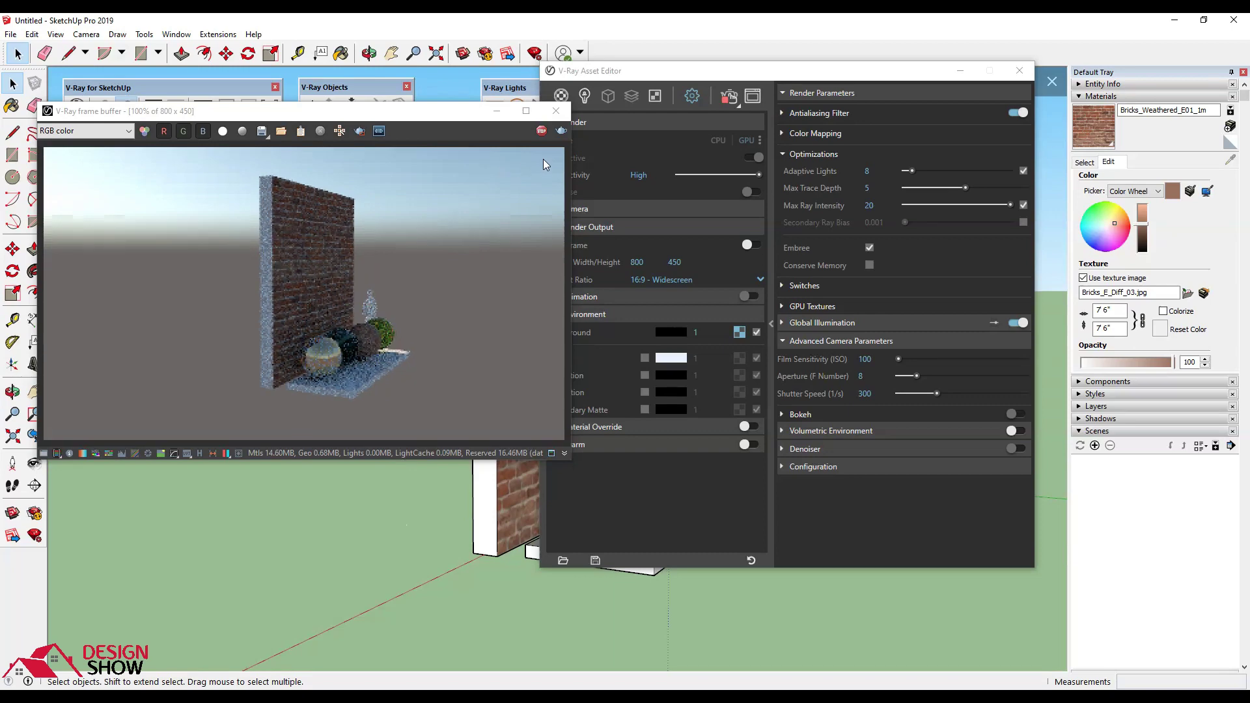
Step: Collapse the render parameters and arrange the asset editor and render windows around the model
{"action": "left_click", "coordinate": [771, 319]}
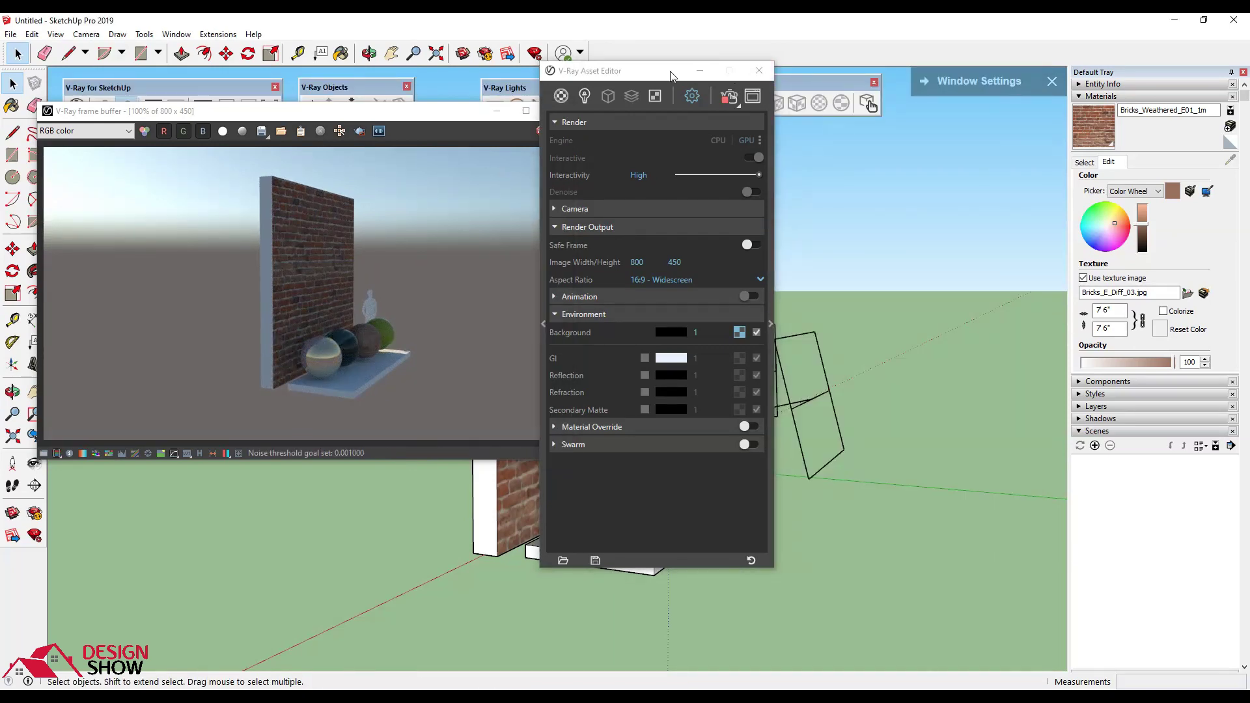
{"action": "left_click", "coordinate": [671, 72]}
{"action": "left_click", "coordinate": [752, 92]}
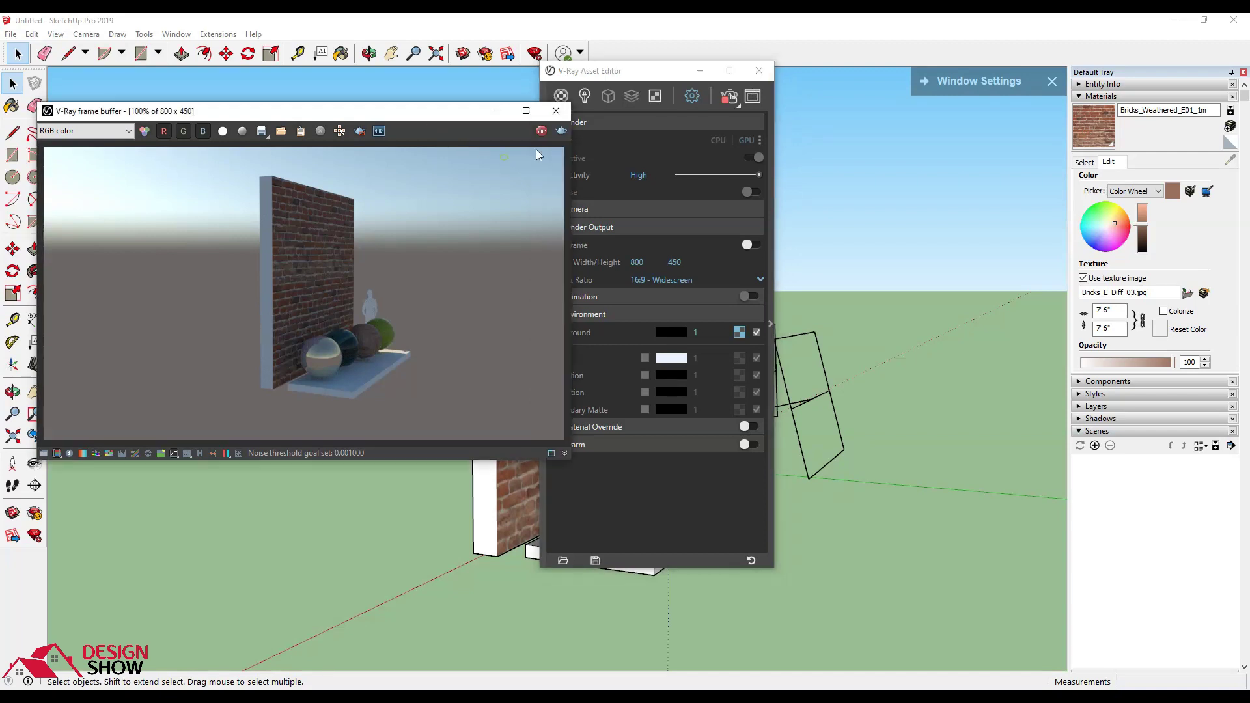
{"action": "left_click_drag", "start_coordinate": [653, 72], "coordinate": [865, 161]}
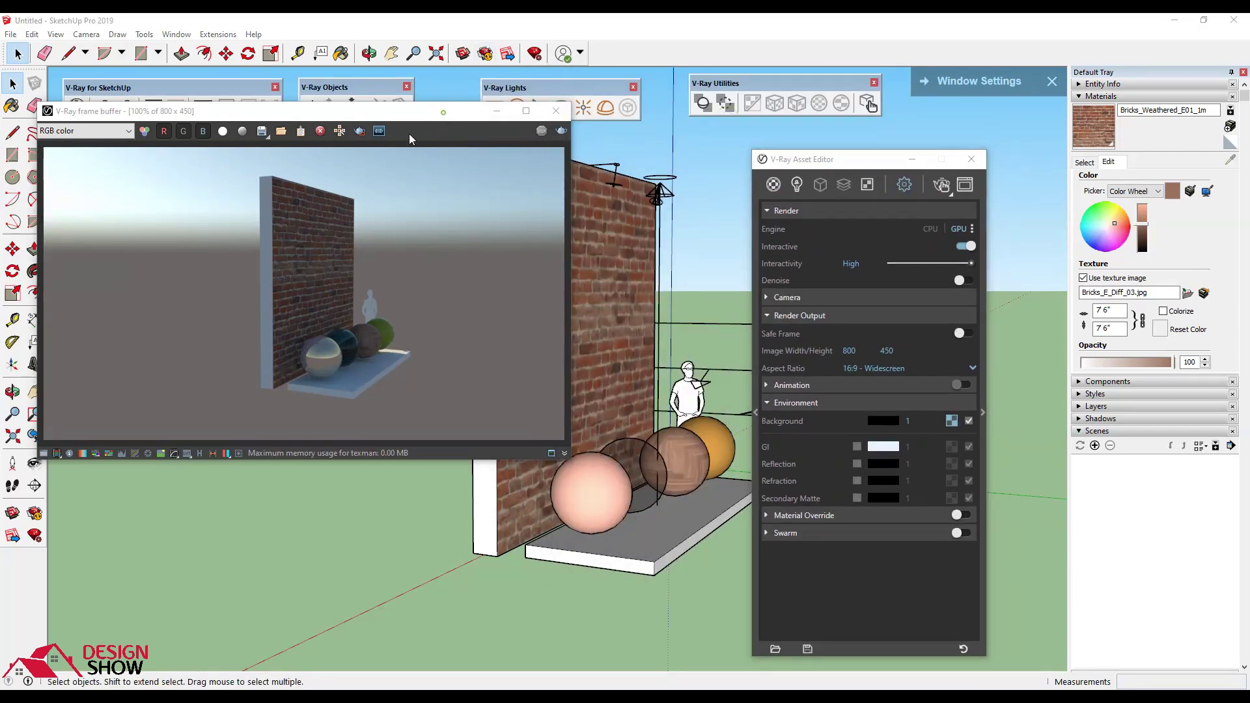
{"action": "left_click_drag", "start_coordinate": [456, 111], "coordinate": [417, 134]}
{"action": "left_click", "coordinate": [570, 127]}
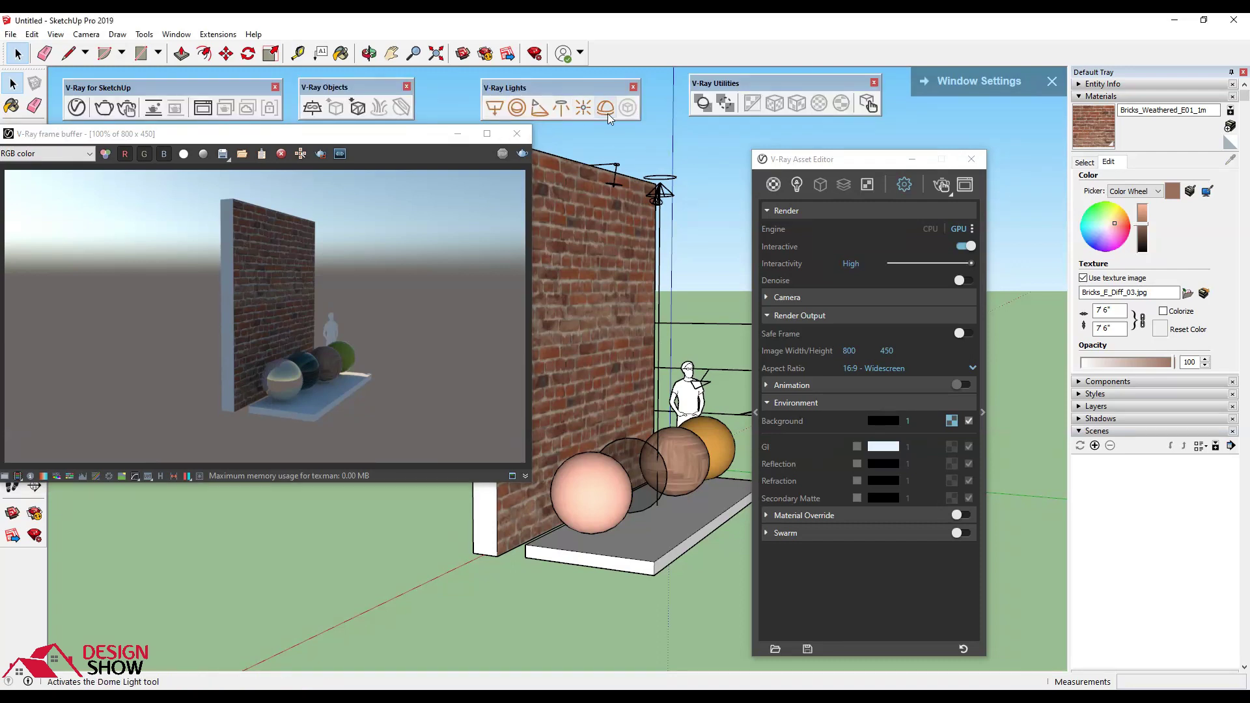
Step: Place a V-Ray dome light on the floor slab and render the cloudy-sky scene interactively
{"action": "left_click", "coordinate": [607, 114]}
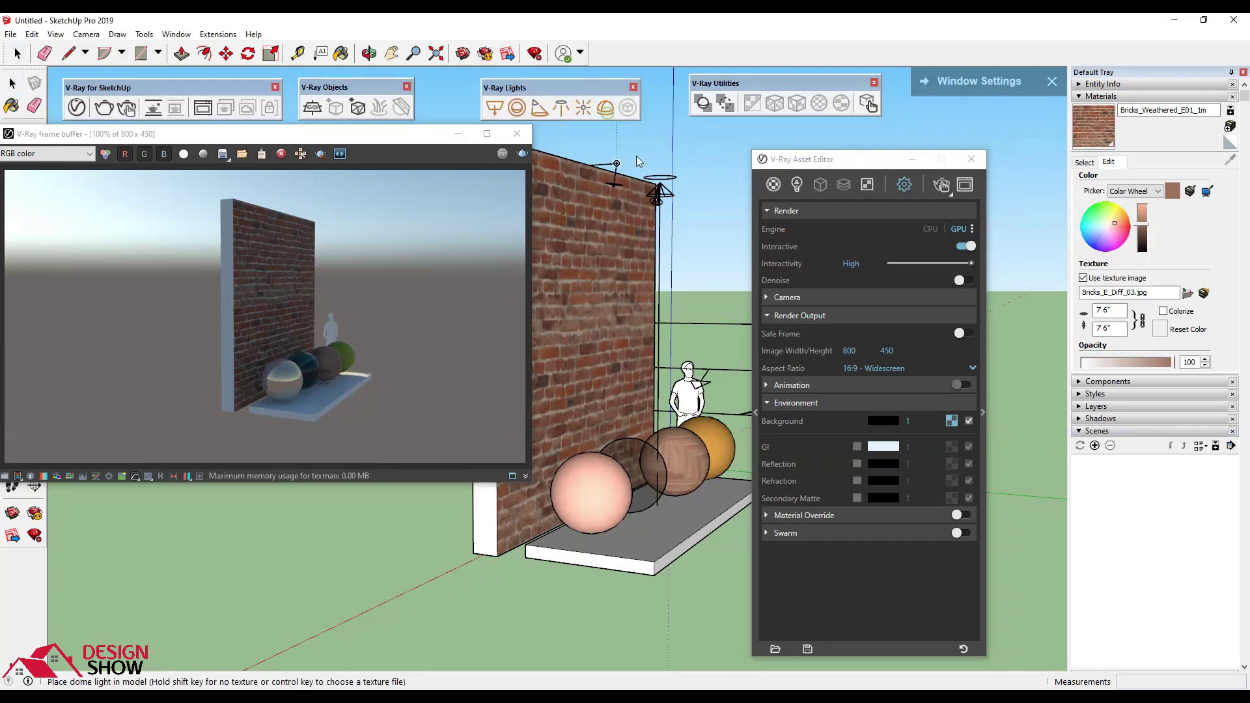
{"action": "left_click", "coordinate": [637, 543]}
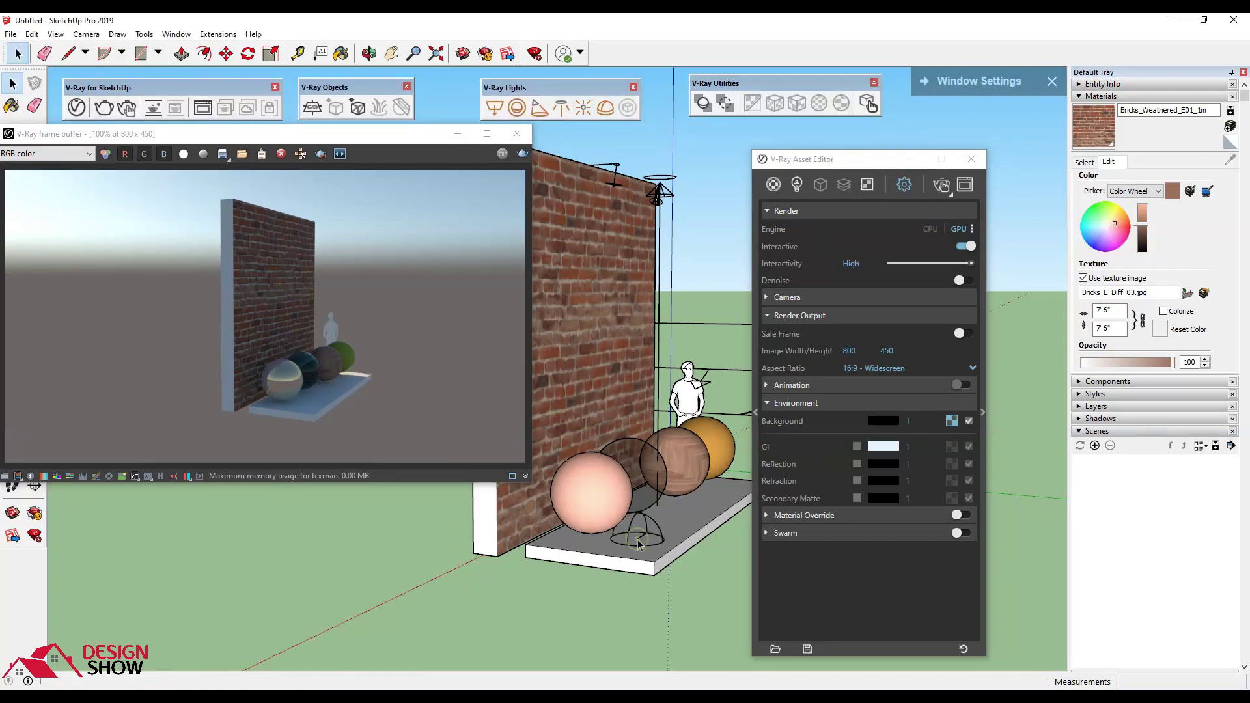
{"action": "left_click", "coordinate": [504, 153]}
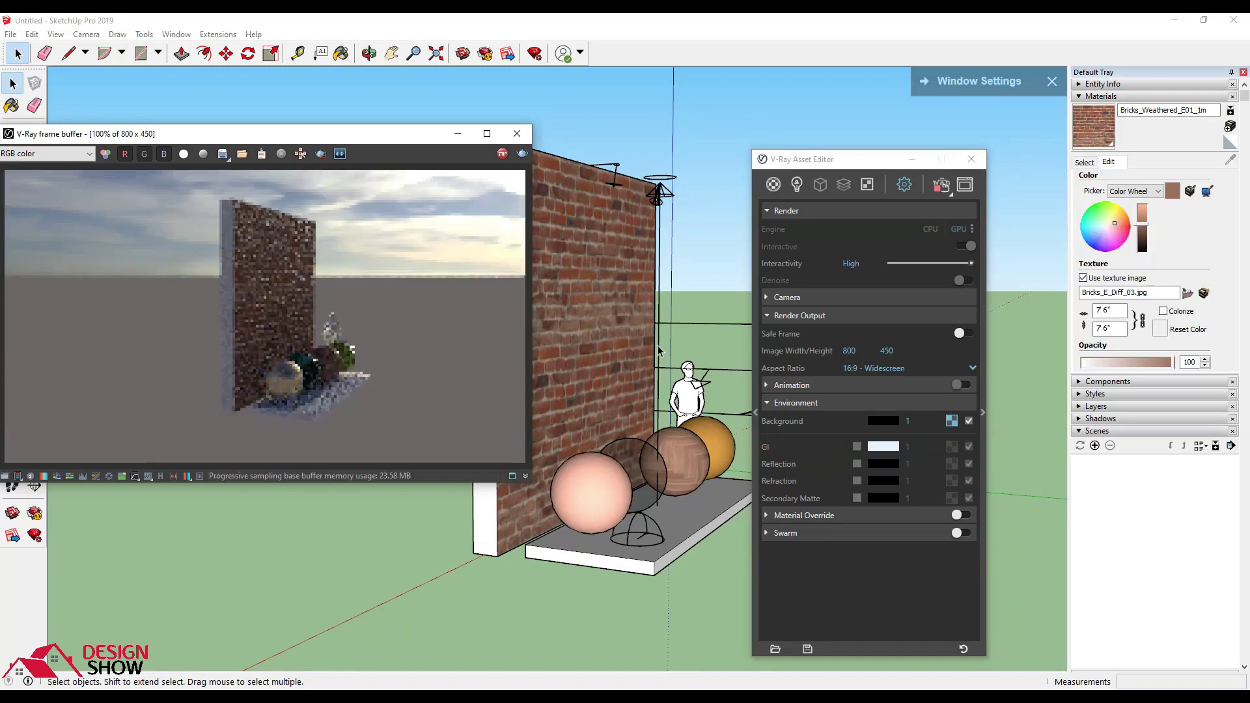
{"action": "mouse_move", "coordinate": [462, 537]}
{"action": "middle_mouse_down"}
{"action": "mouse_move", "coordinate": [500, 546]}
{"action": "mouse_move", "coordinate": [660, 337]}
{"action": "mouse_move", "coordinate": [490, 559]}
{"action": "mouse_move", "coordinate": [505, 554]}
{"action": "middle_mouse_up"}
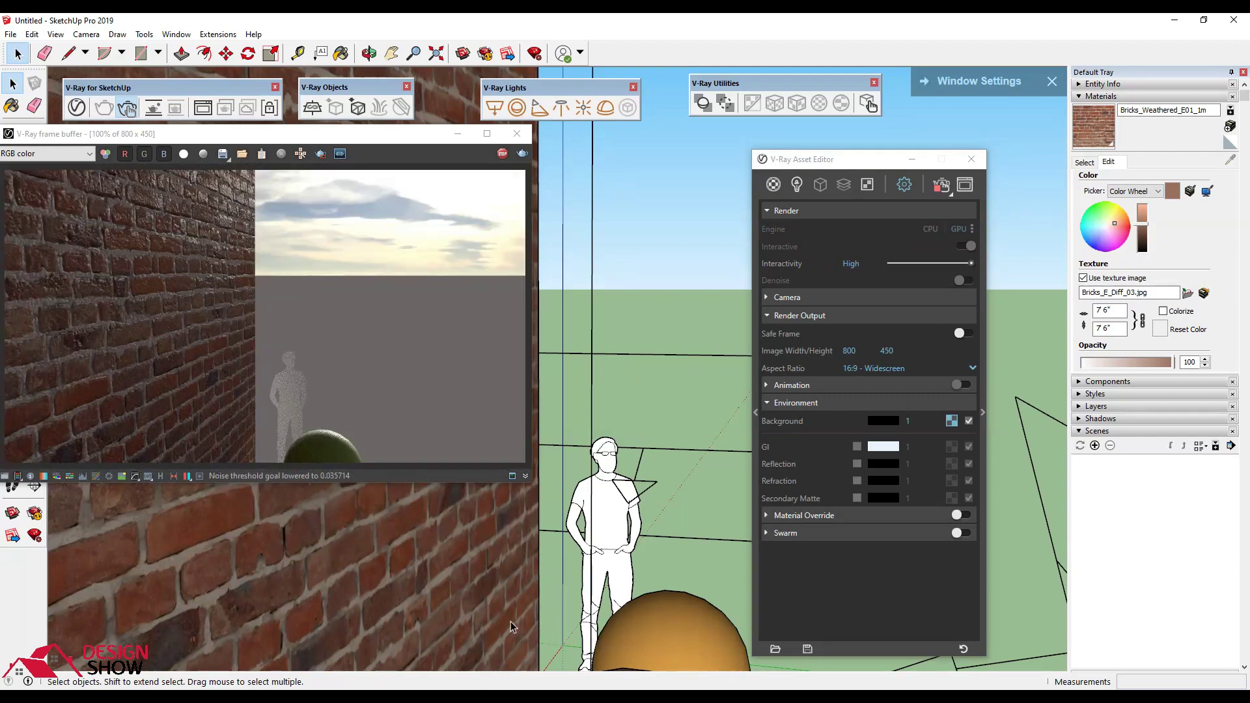
Step: Stop the interactive render and close the frame buffer
{"action": "left_click", "coordinate": [772, 166]}
{"action": "left_click", "coordinate": [508, 160]}
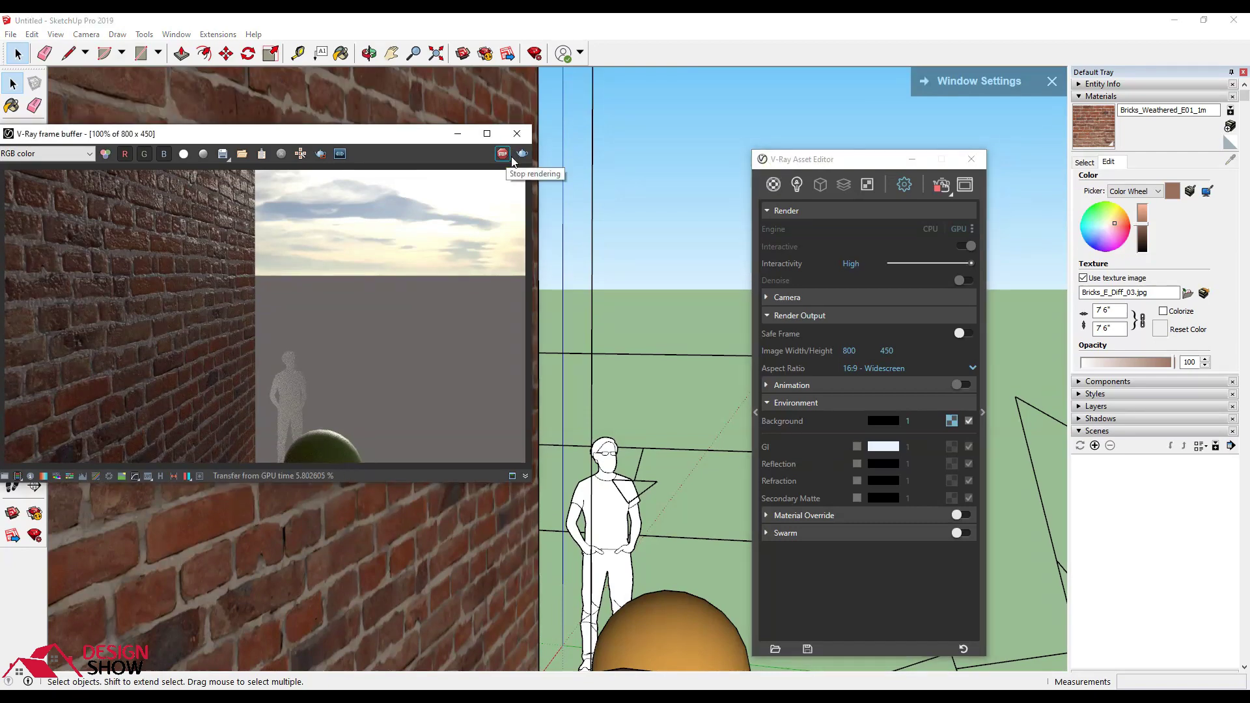
{"action": "left_click", "coordinate": [510, 160]}
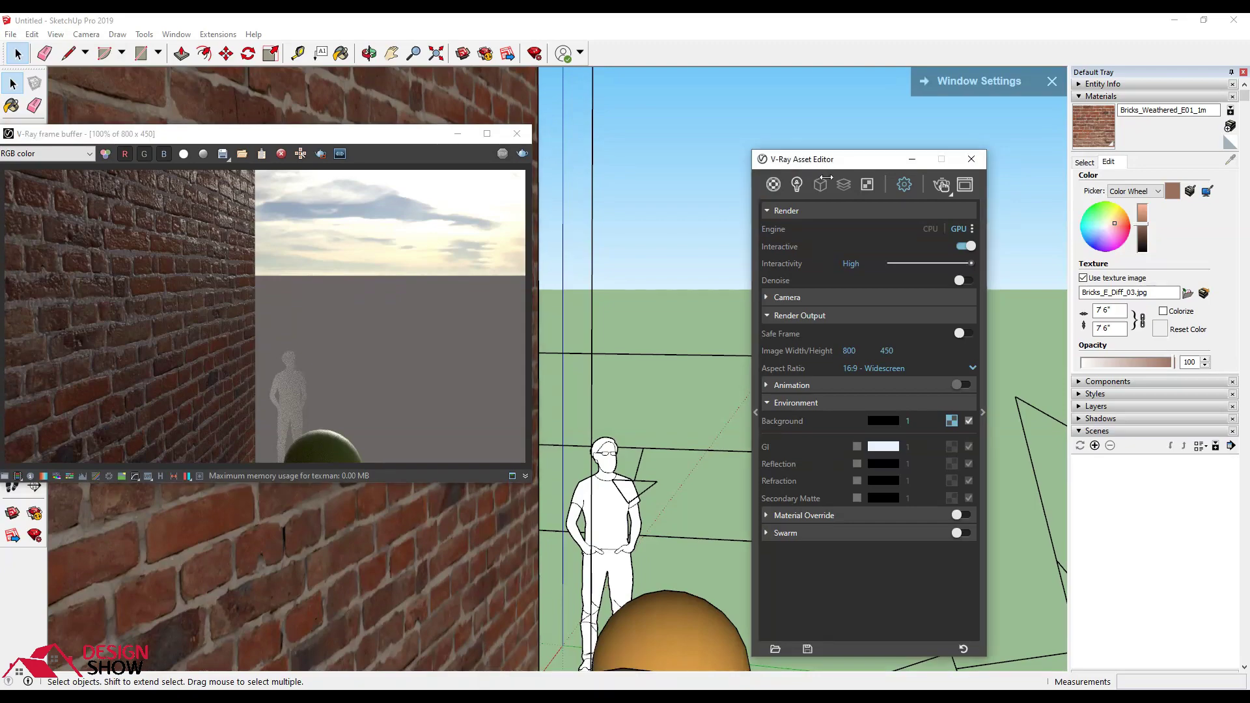
{"action": "left_click", "coordinate": [517, 133]}
Step: Move the asset editor aside and select the orange sphere on the right
{"action": "left_click_drag", "start_coordinate": [855, 166], "coordinate": [705, 135]}
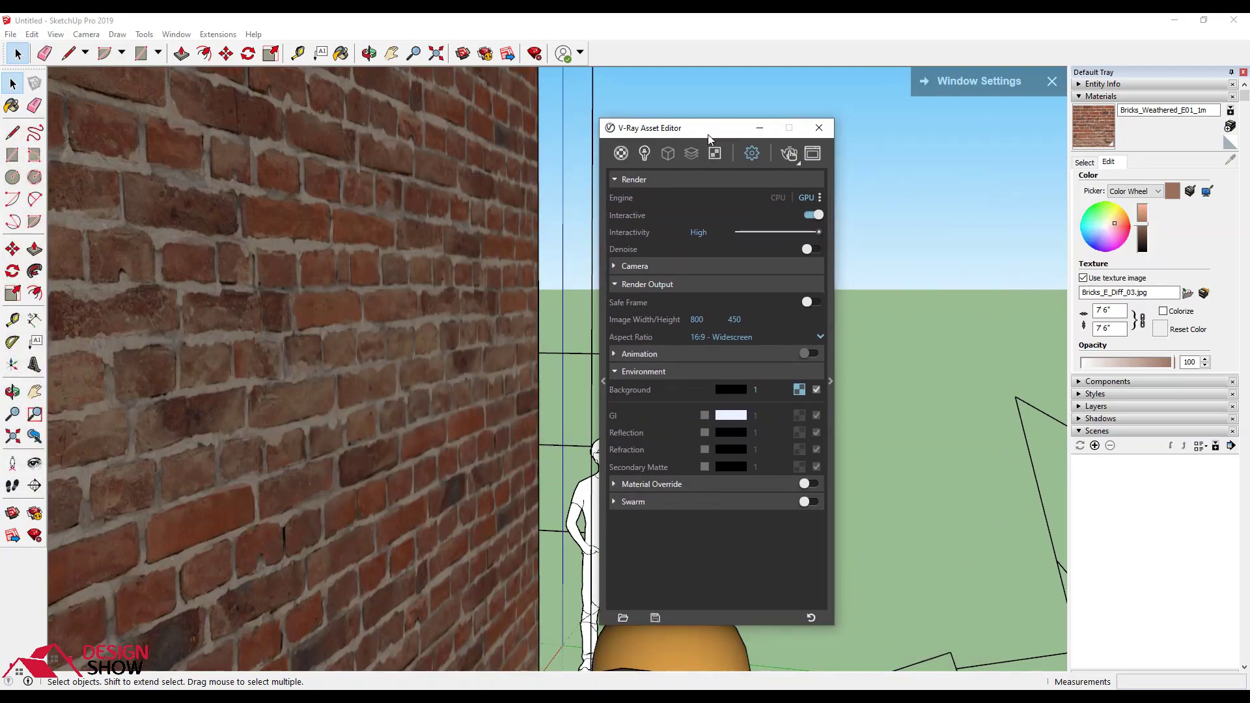
{"action": "mouse_move", "coordinate": [887, 377]}
{"action": "middle_mouse_down"}
{"action": "mouse_move", "coordinate": [881, 446]}
{"action": "mouse_move", "coordinate": [834, 462]}
{"action": "mouse_move", "coordinate": [469, 441]}
{"action": "mouse_move", "coordinate": [306, 378]}
{"action": "middle_mouse_up"}
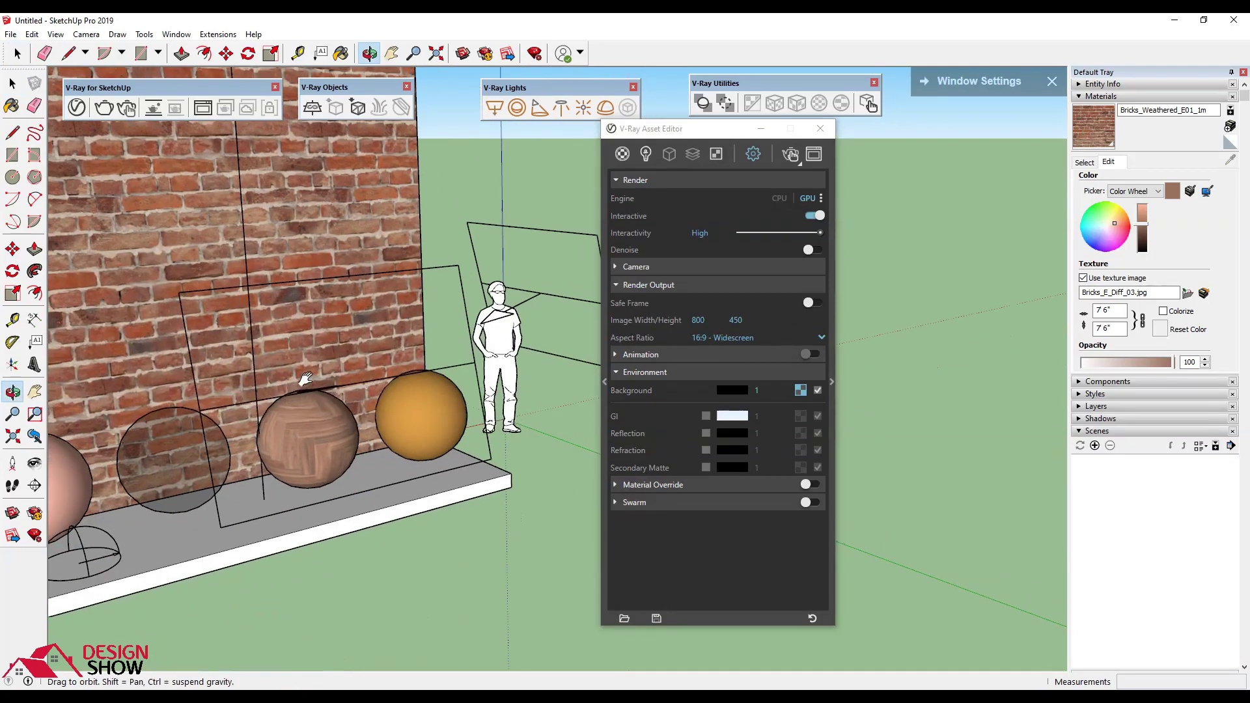
{"action": "left_click", "coordinate": [411, 419]}
{"action": "middle_click_drag", "start_coordinate": [411, 419], "coordinate": [341, 481]}
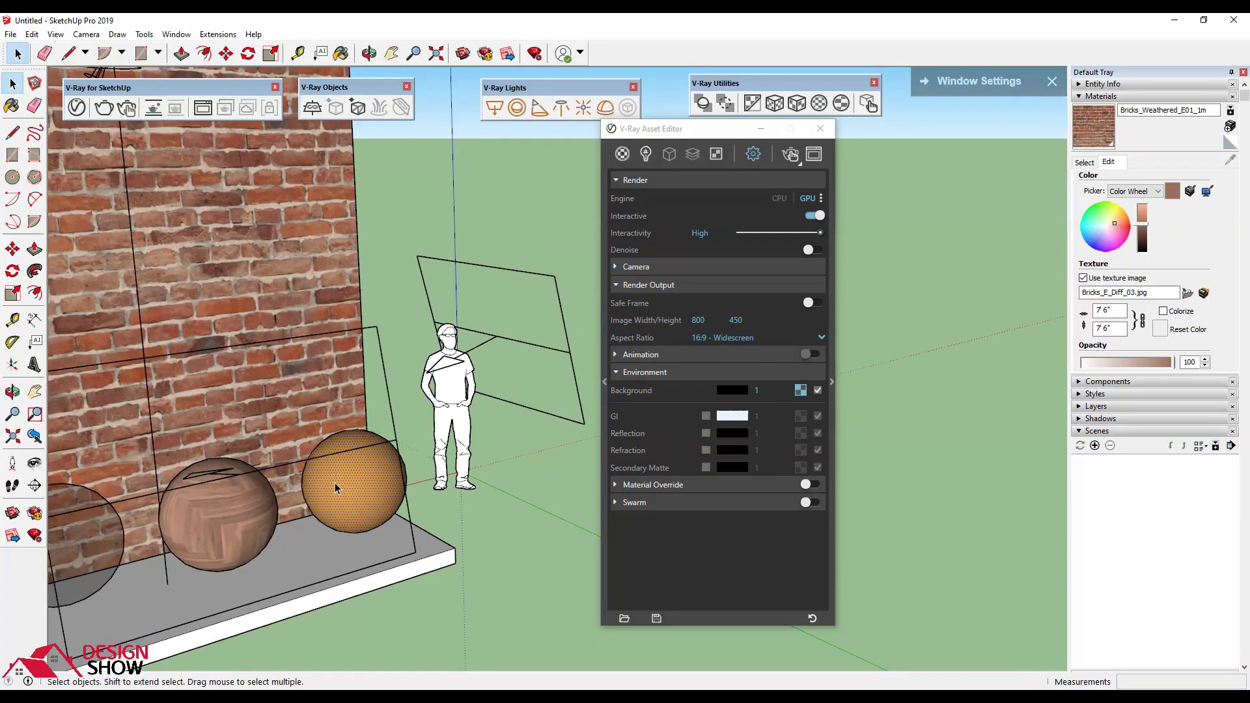
{"action": "scroll", "coordinate": [339, 482], "scroll_direction": "up", "scroll_amount": 2}
{"action": "scroll", "coordinate": [339, 485], "scroll_direction": "up", "scroll_amount": 1}
{"action": "left_click", "coordinate": [700, 129]}
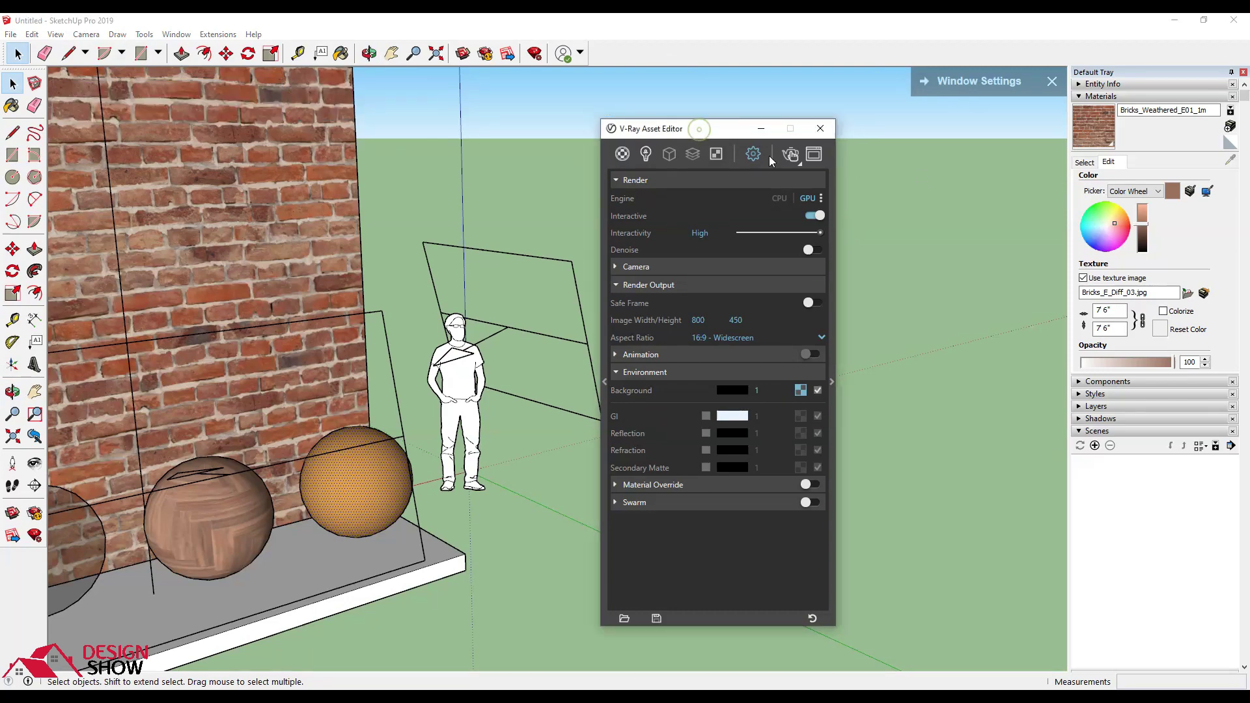
{"action": "left_click_drag", "start_coordinate": [738, 137], "coordinate": [959, 191]}
{"action": "left_click", "coordinate": [748, 207]}
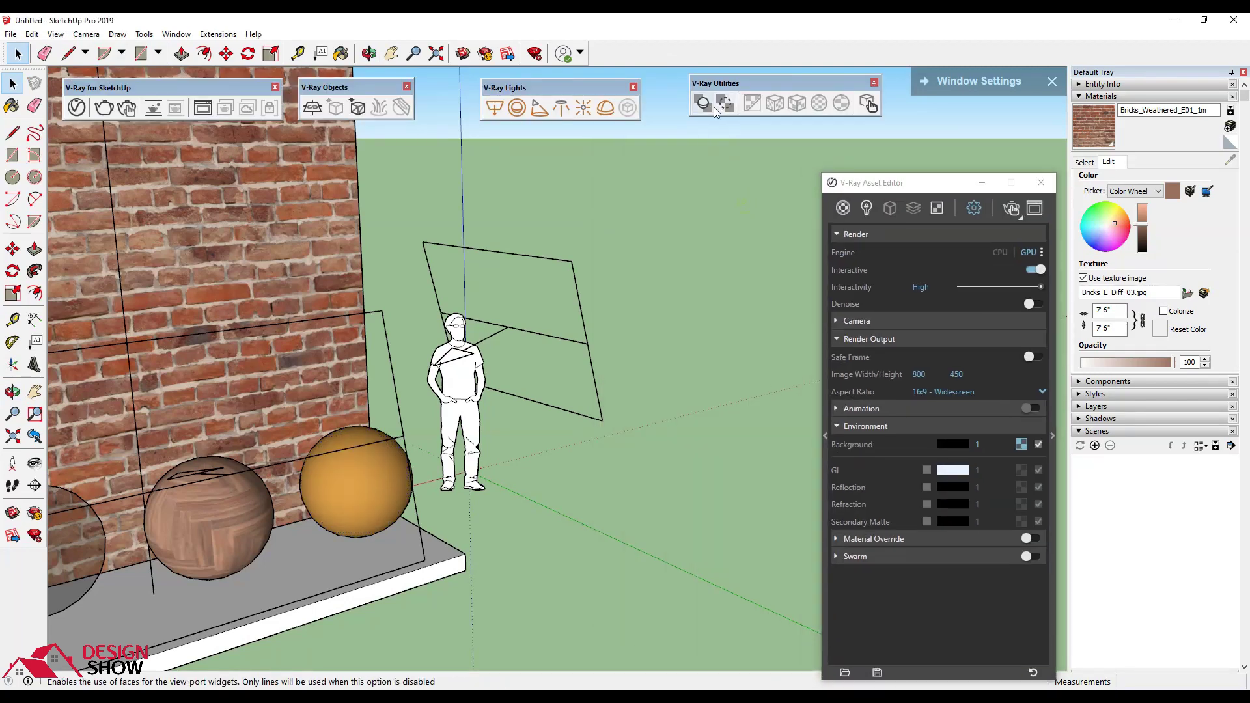
{"action": "left_click", "coordinate": [395, 471]}
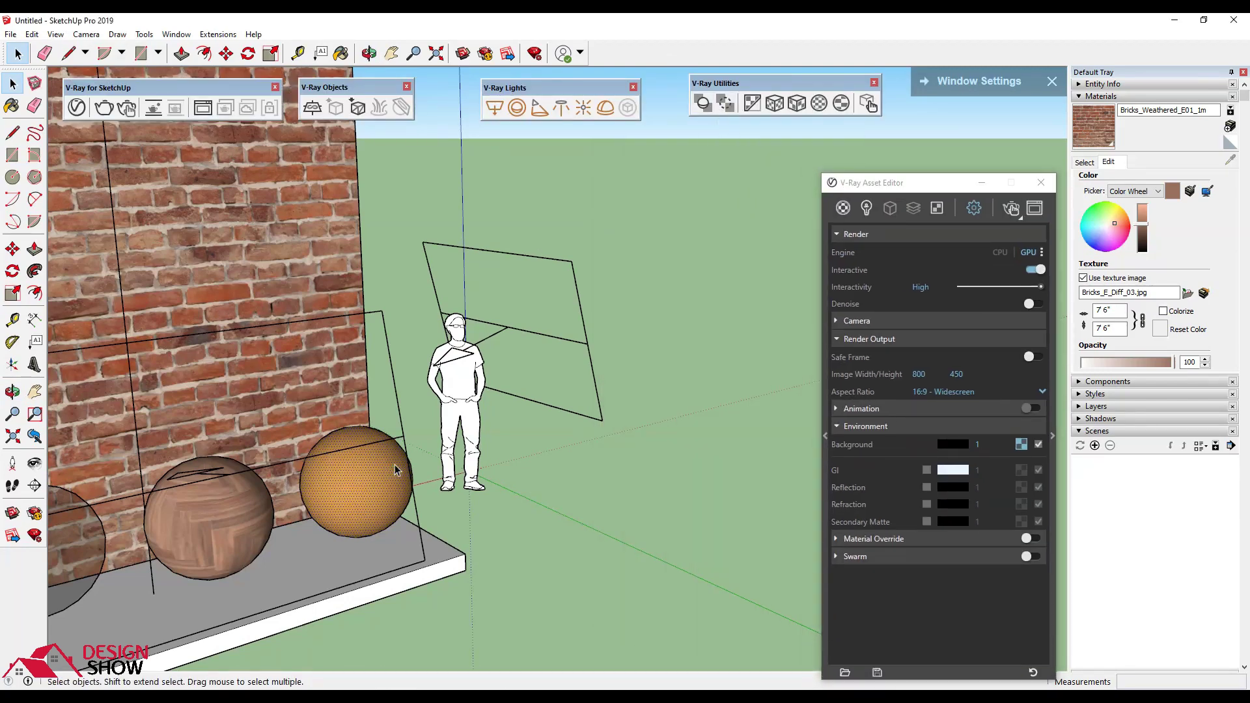
{"action": "left_click_drag", "start_coordinate": [782, 92], "coordinate": [771, 91]}
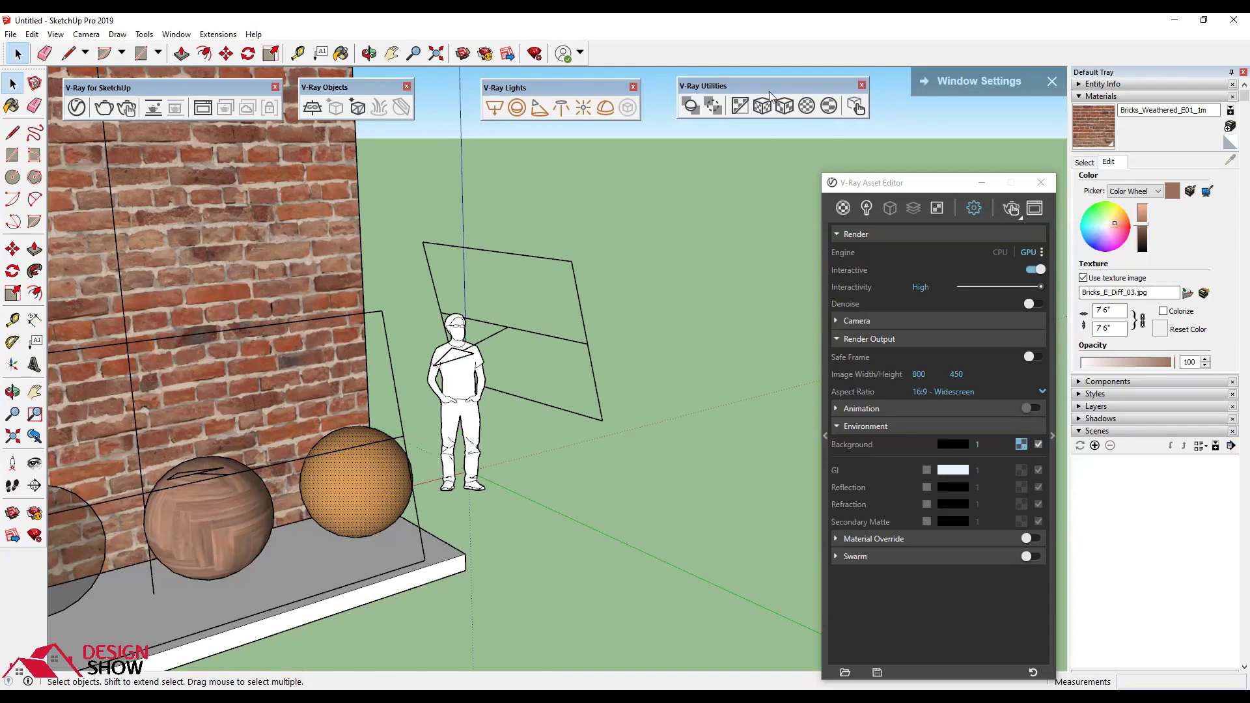
Step: Strip the sphere's orange material with Remove Materials and return to the materials list
{"action": "left_click", "coordinate": [732, 109]}
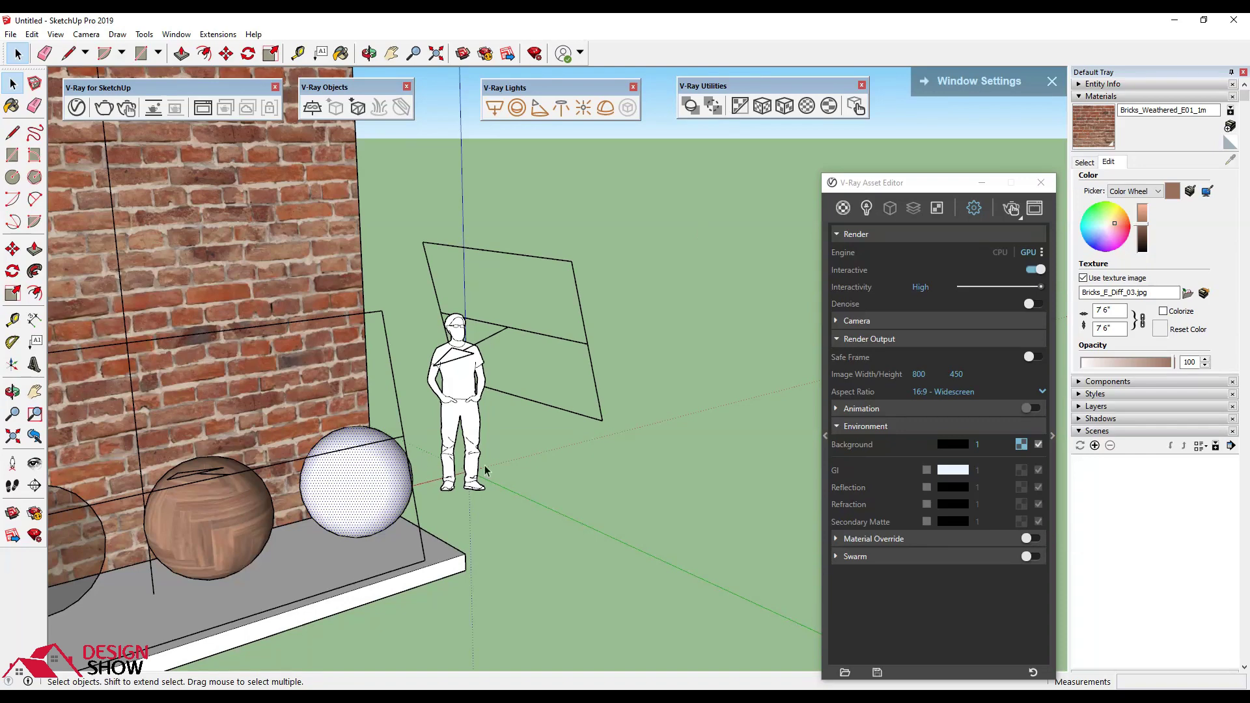
{"action": "left_click", "coordinate": [558, 461]}
{"action": "left_click", "coordinate": [891, 209]}
{"action": "mouse_move", "coordinate": [912, 182]}
{"action": "left_mouse_down"}
{"action": "mouse_move", "coordinate": [828, 180]}
{"action": "mouse_move", "coordinate": [667, 128]}
{"action": "left_mouse_up"}
{"action": "left_click", "coordinate": [807, 304]}
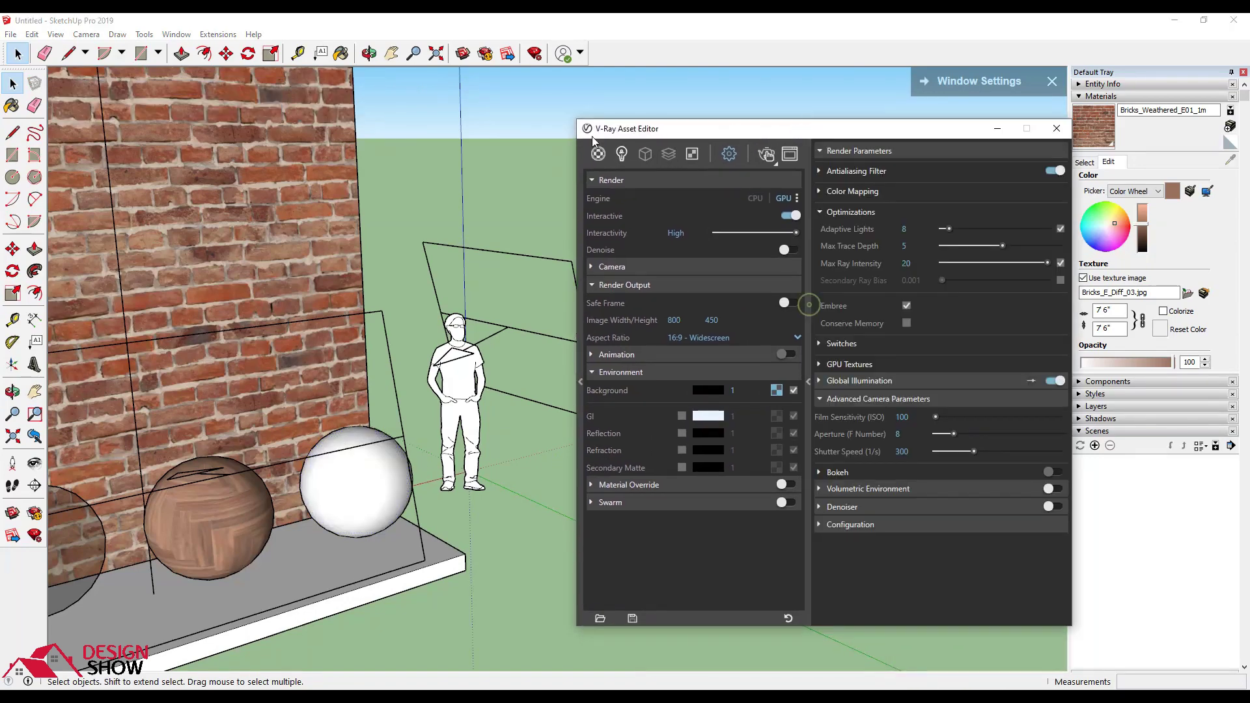
{"action": "left_click", "coordinate": [810, 280]}
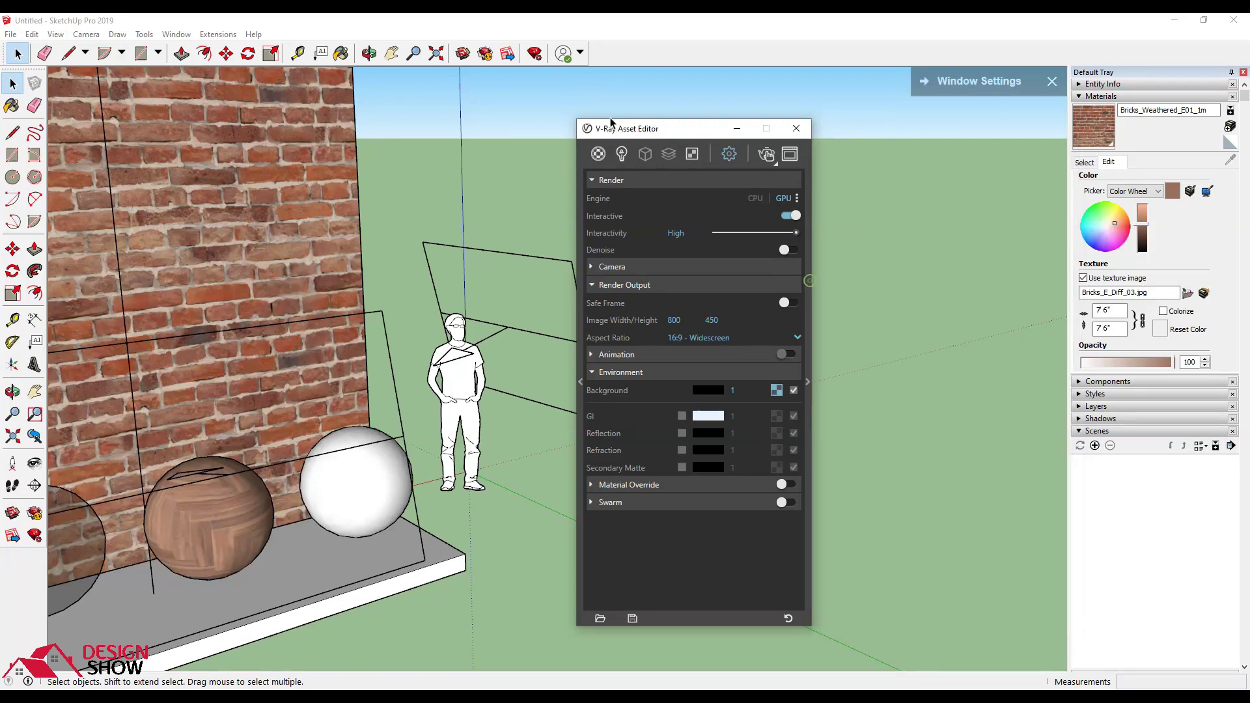
{"action": "left_click", "coordinate": [598, 155]}
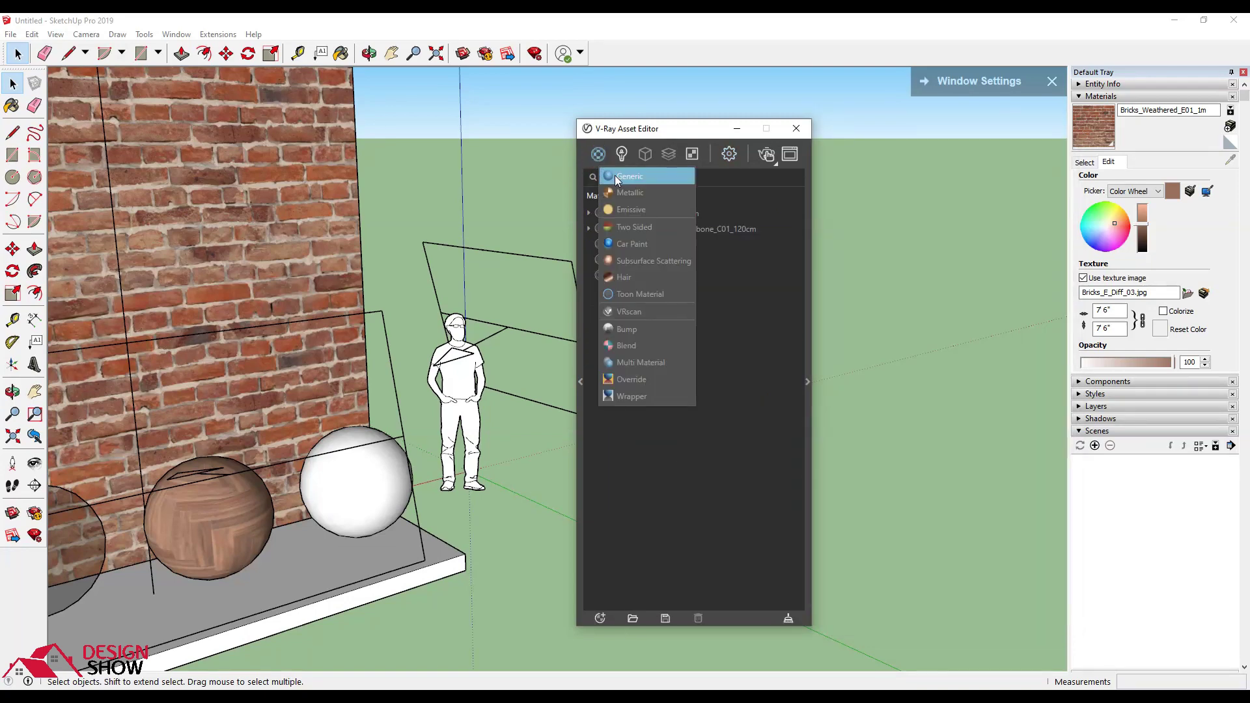
Step: Create a Generic V-Ray material, rename it 'Blue', and open its settings
{"action": "left_click", "coordinate": [615, 175]}
{"action": "left_click", "coordinate": [651, 246]}
{"action": "double_click", "coordinate": [639, 248]}
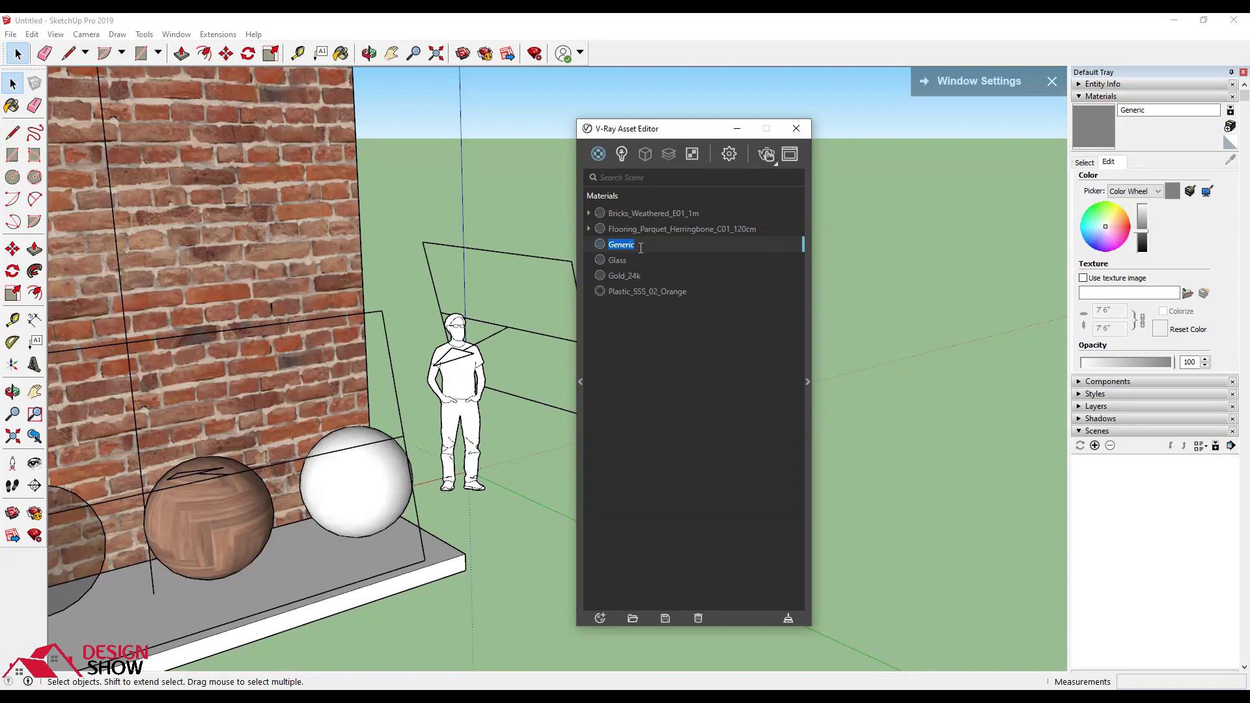
{"action": "type", "text": "G"}
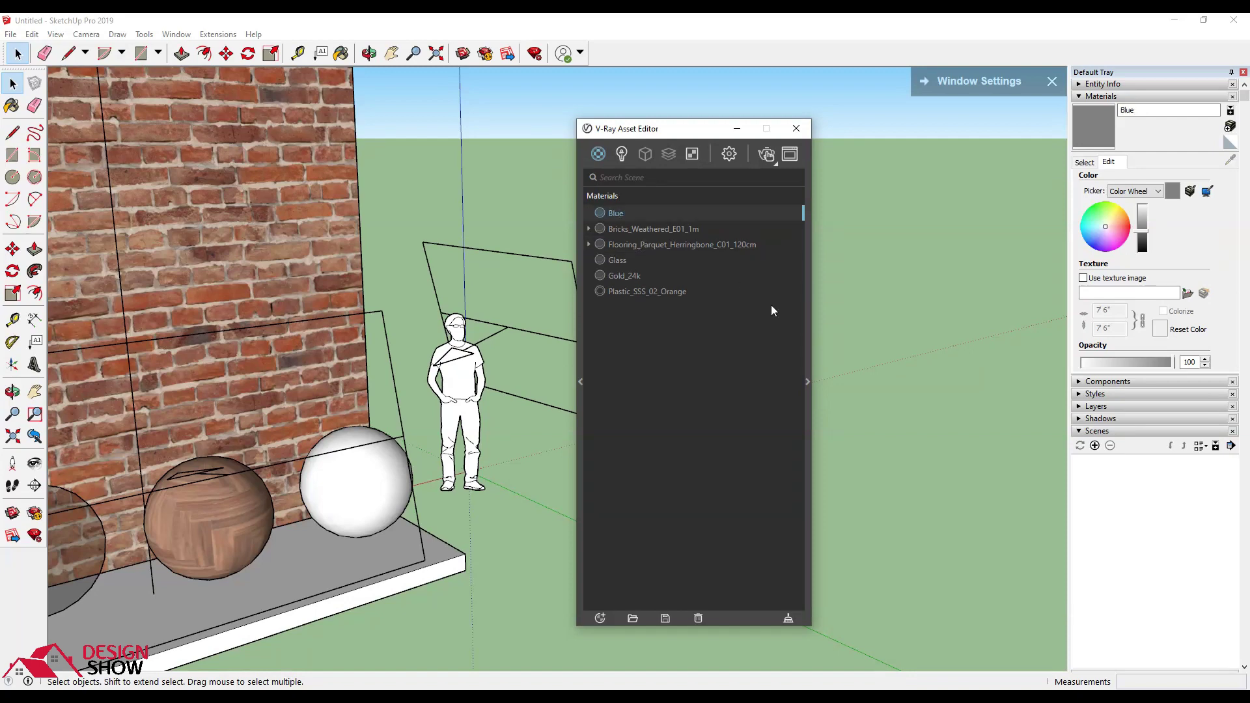
{"action": "left_click", "coordinate": [808, 274]}
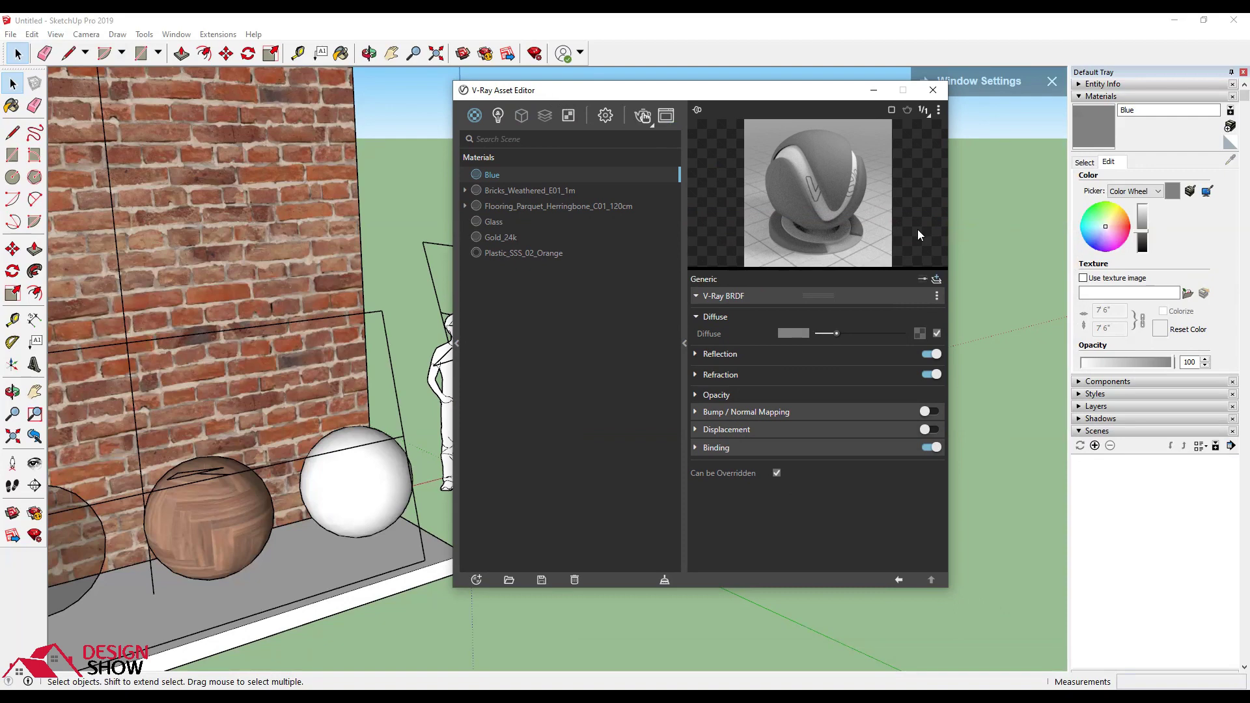
Step: Set the Blue material's diffuse colour to a light blue
{"action": "left_click", "coordinate": [793, 334]}
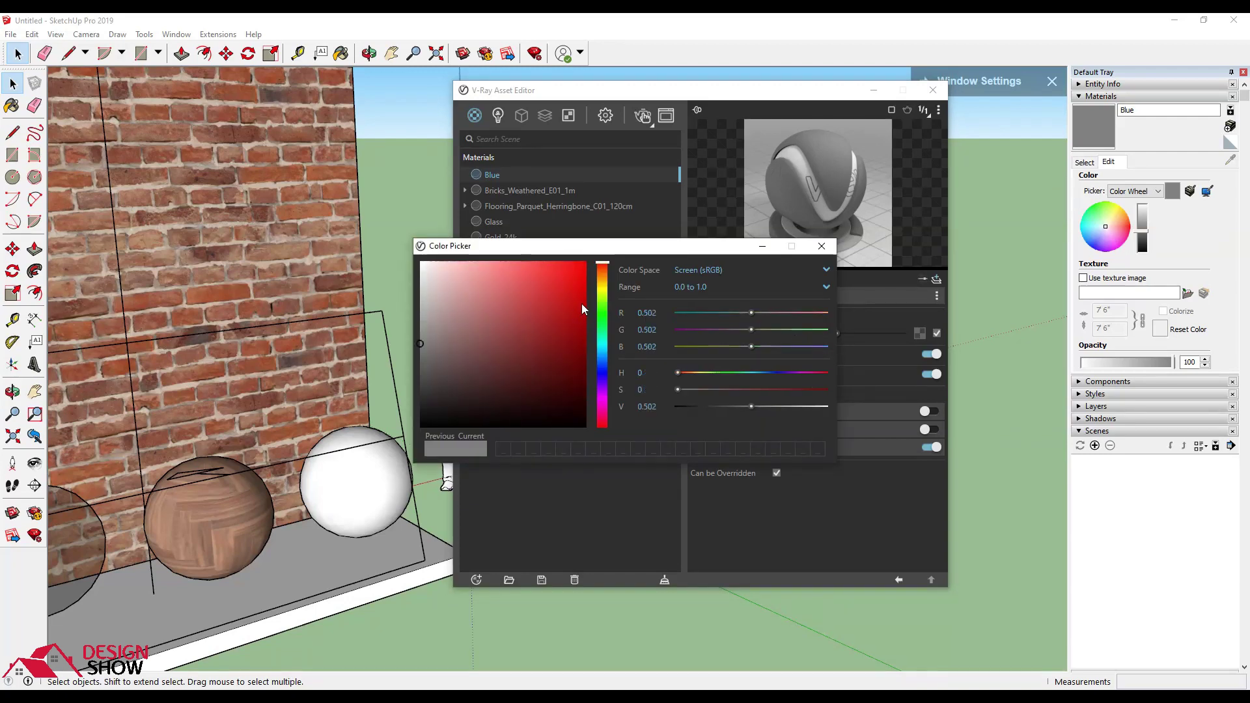
{"action": "left_click_drag", "start_coordinate": [602, 340], "coordinate": [599, 377]}
{"action": "left_click_drag", "start_coordinate": [513, 286], "coordinate": [504, 264]}
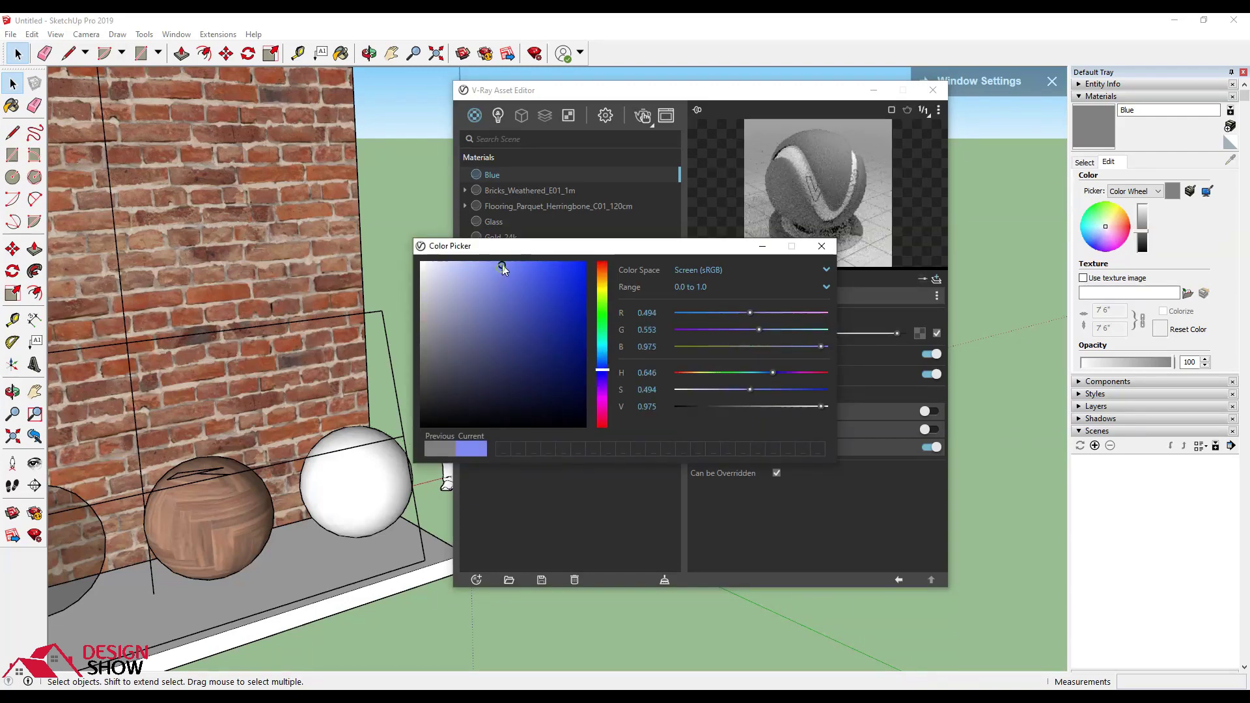
{"action": "left_click", "coordinate": [821, 247]}
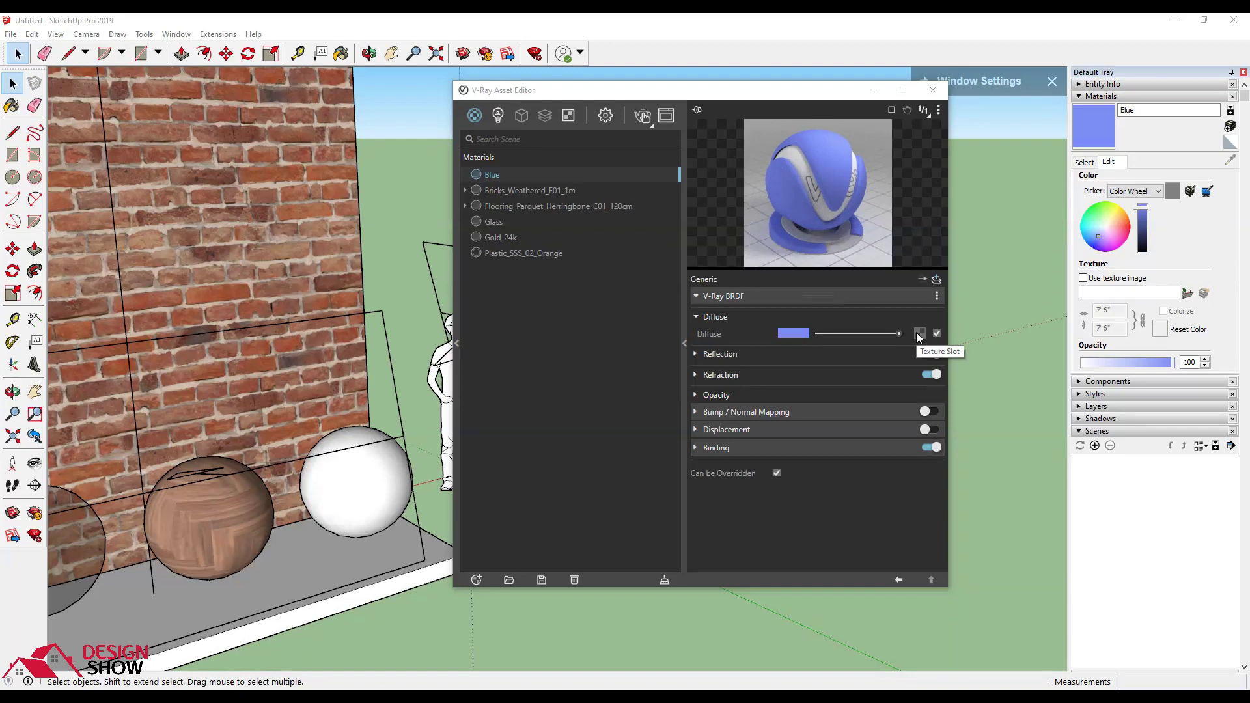
Step: Add the Desktop image 55f0711328ee6-870x489 as a bitmap diffuse texture
{"action": "left_click", "coordinate": [919, 334]}
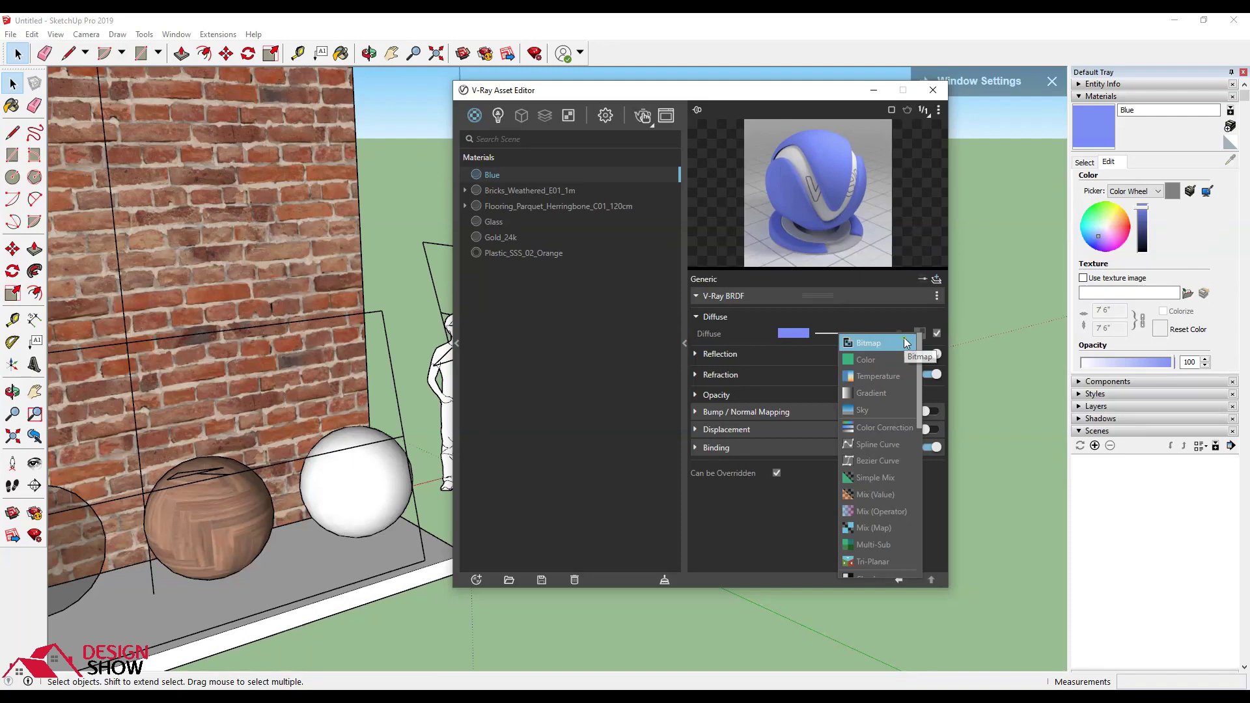
{"action": "left_click", "coordinate": [905, 343]}
{"action": "scroll", "coordinate": [693, 322], "scroll_direction": "down", "scroll_amount": 2}
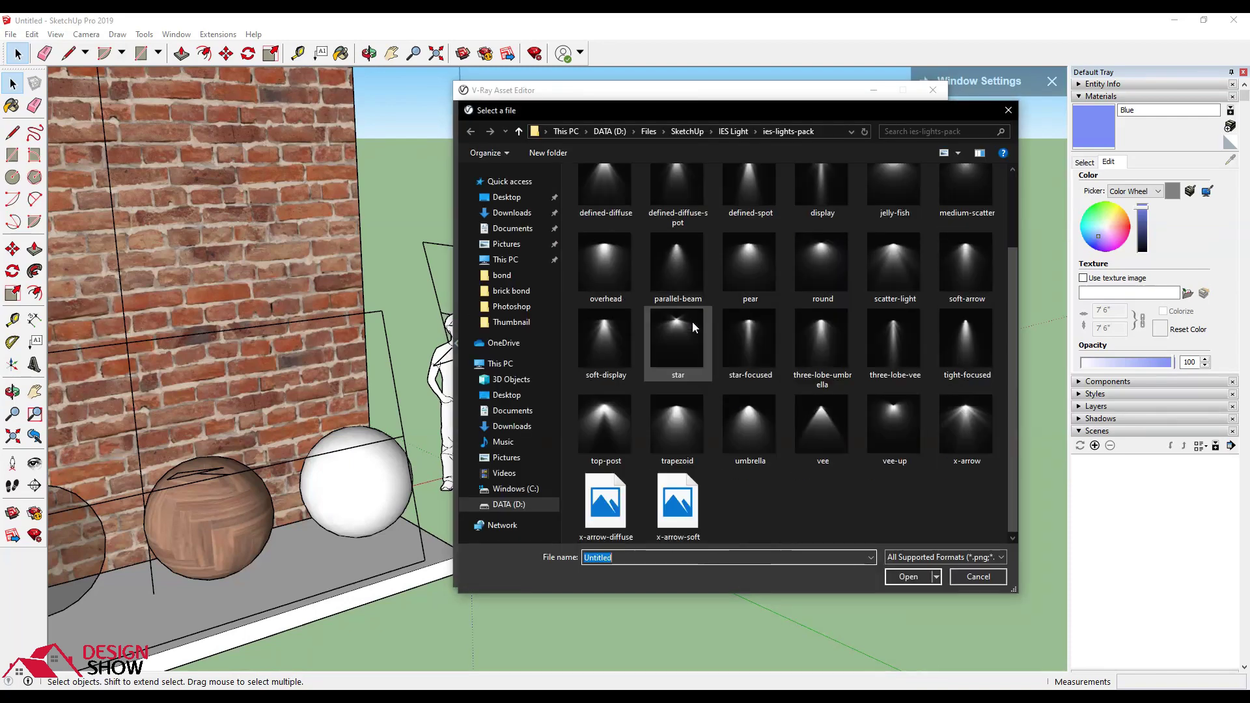
{"action": "left_click", "coordinate": [521, 198]}
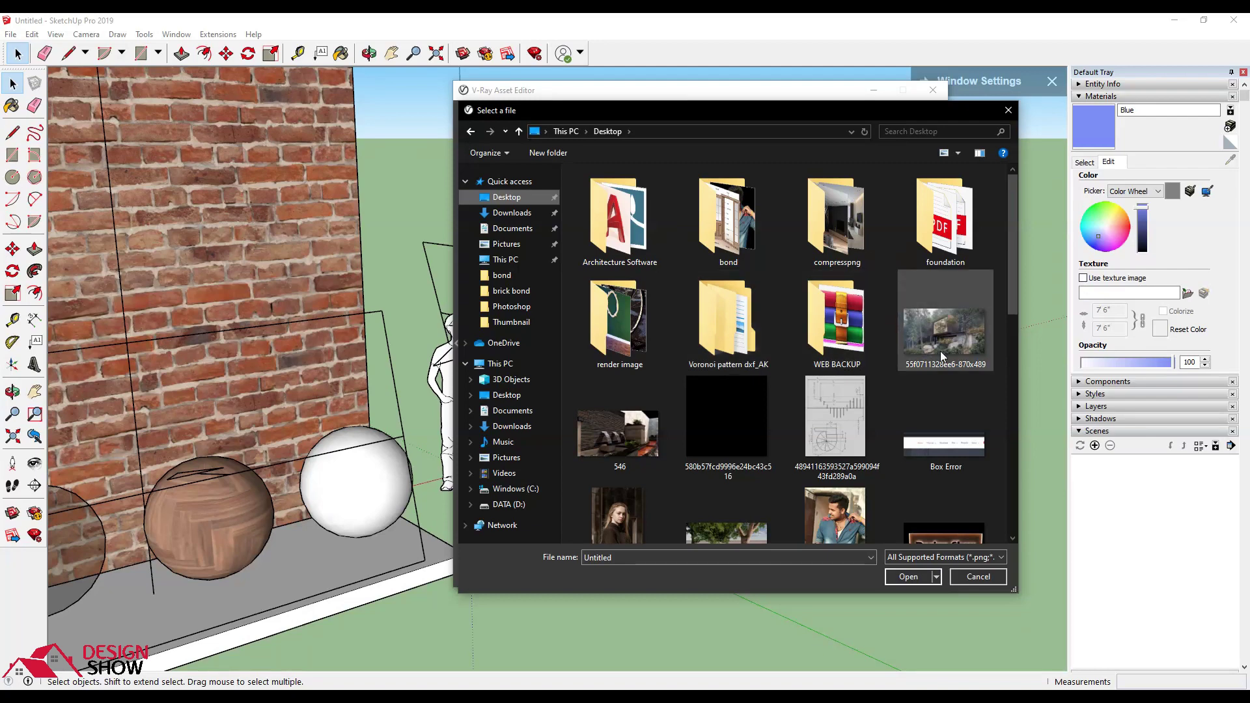
{"action": "left_click", "coordinate": [942, 355]}
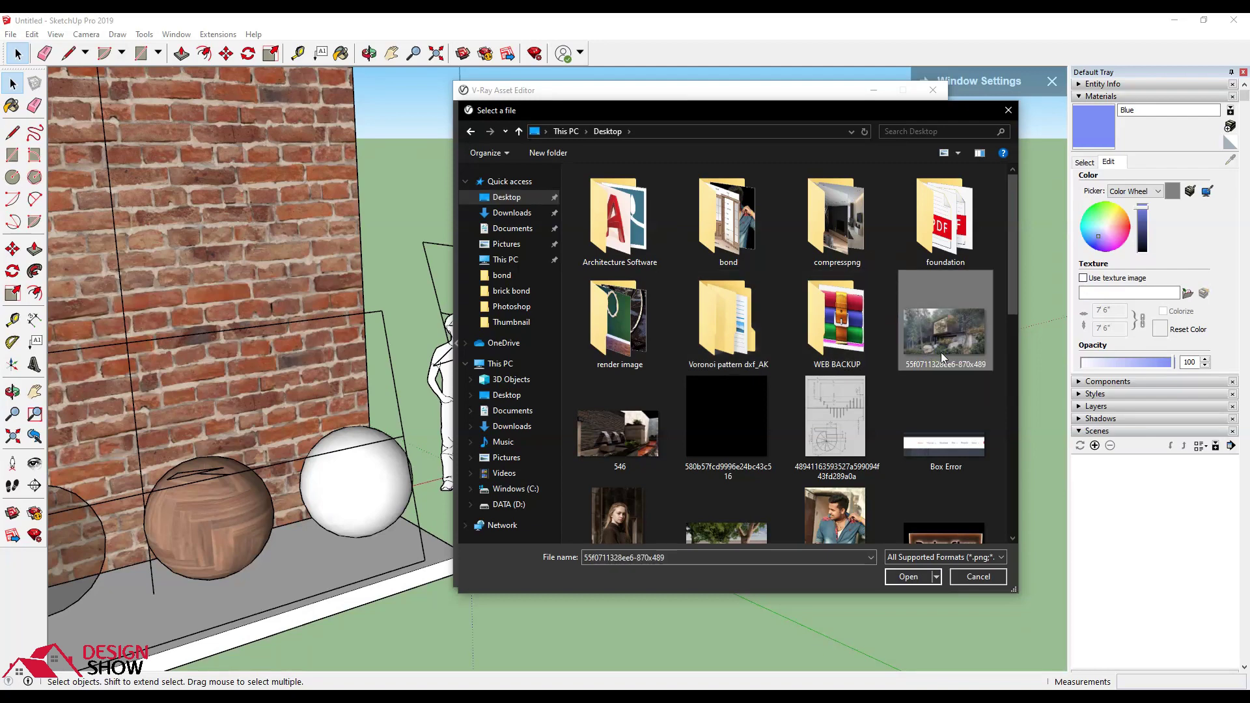
{"action": "left_click", "coordinate": [915, 577]}
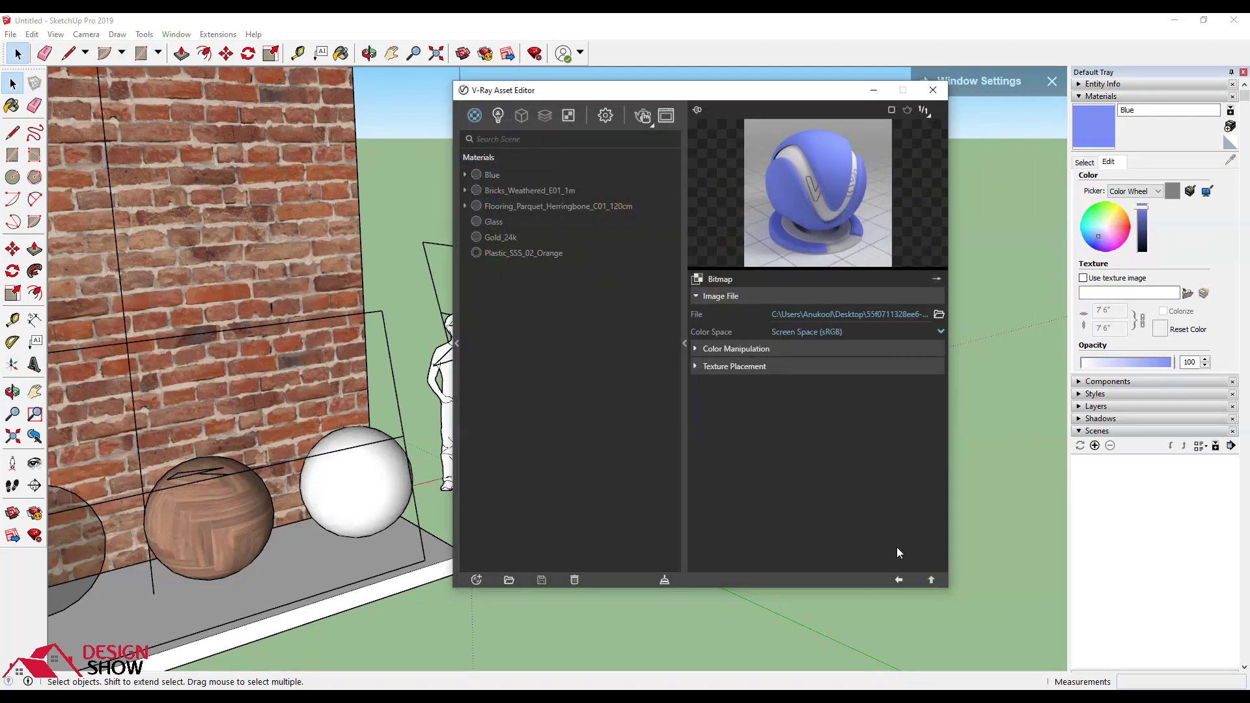
{"action": "left_click", "coordinate": [934, 581]}
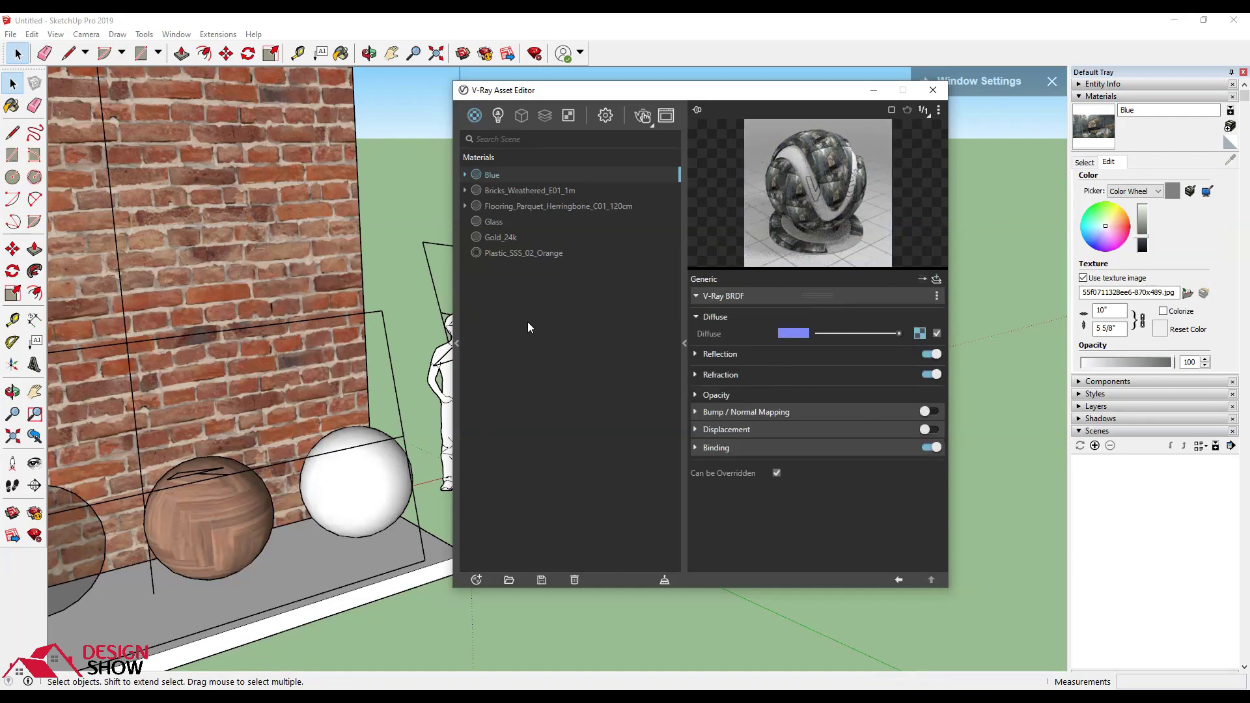
Step: Apply Blue to the brick wall and map its texture with cubic projection
{"action": "left_click", "coordinate": [225, 213]}
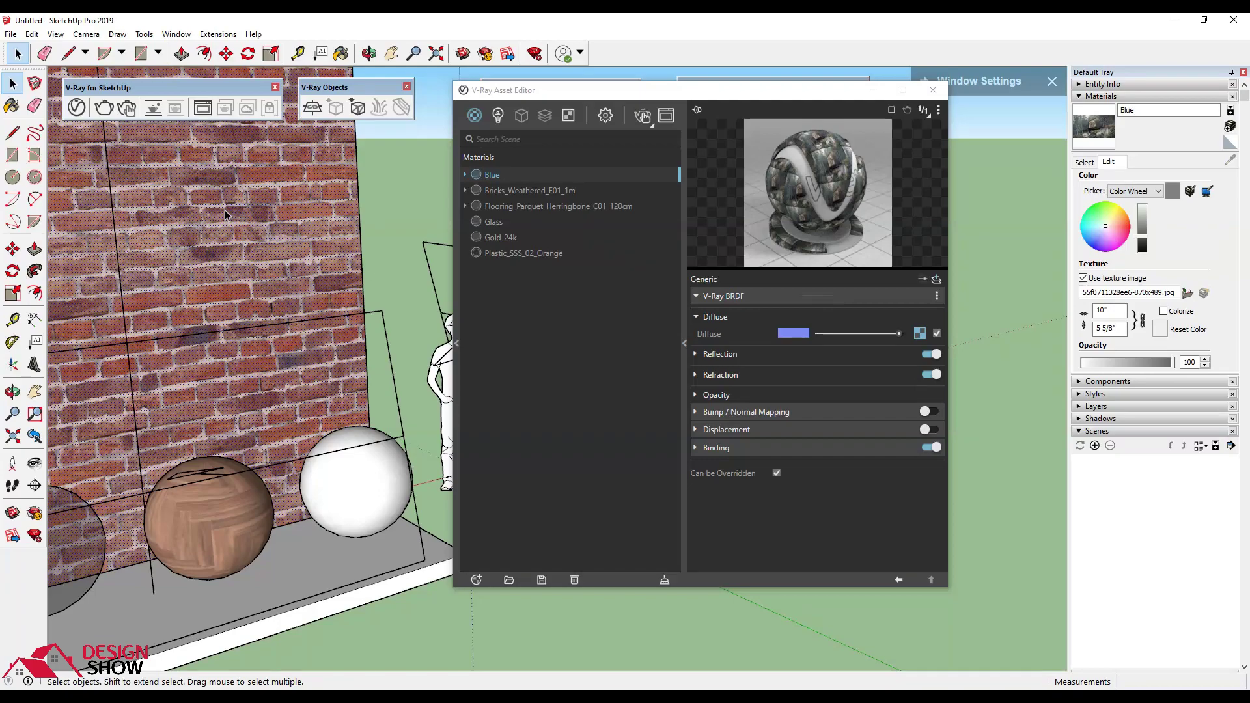
{"action": "right_click", "coordinate": [518, 177]}
{"action": "left_click", "coordinate": [556, 202]}
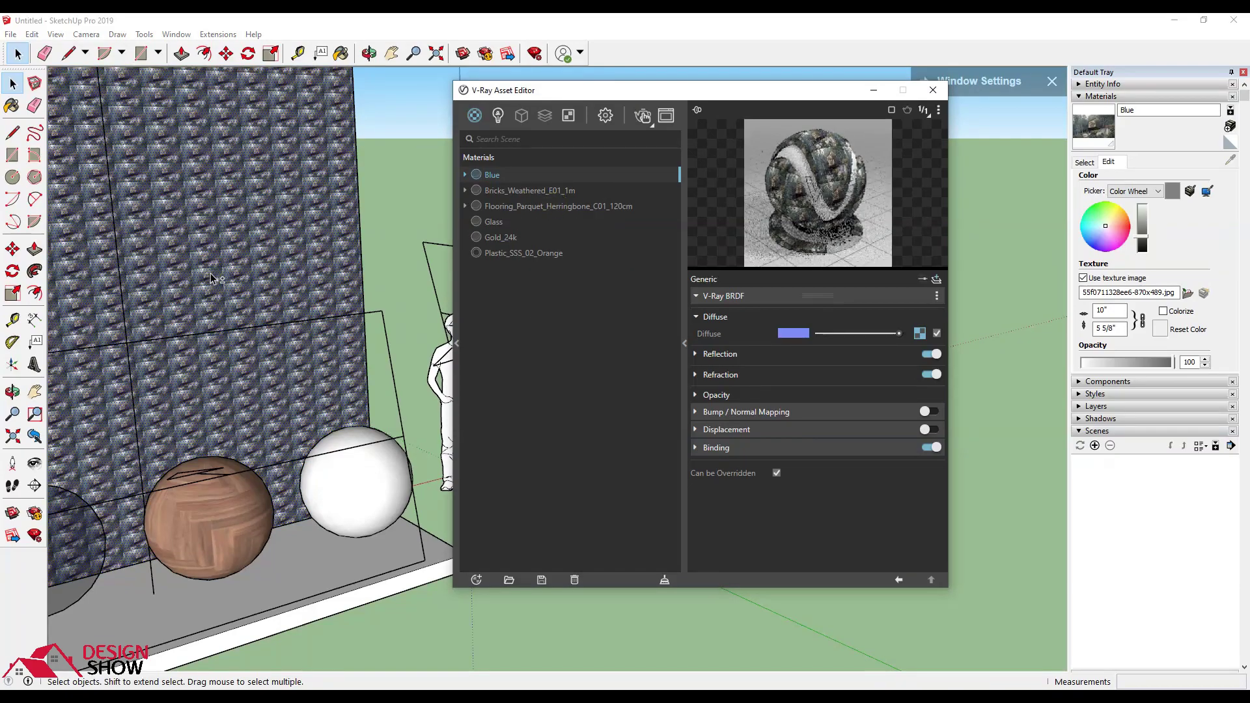
{"action": "middle_click_drag", "start_coordinate": [556, 205], "coordinate": [435, 298]}
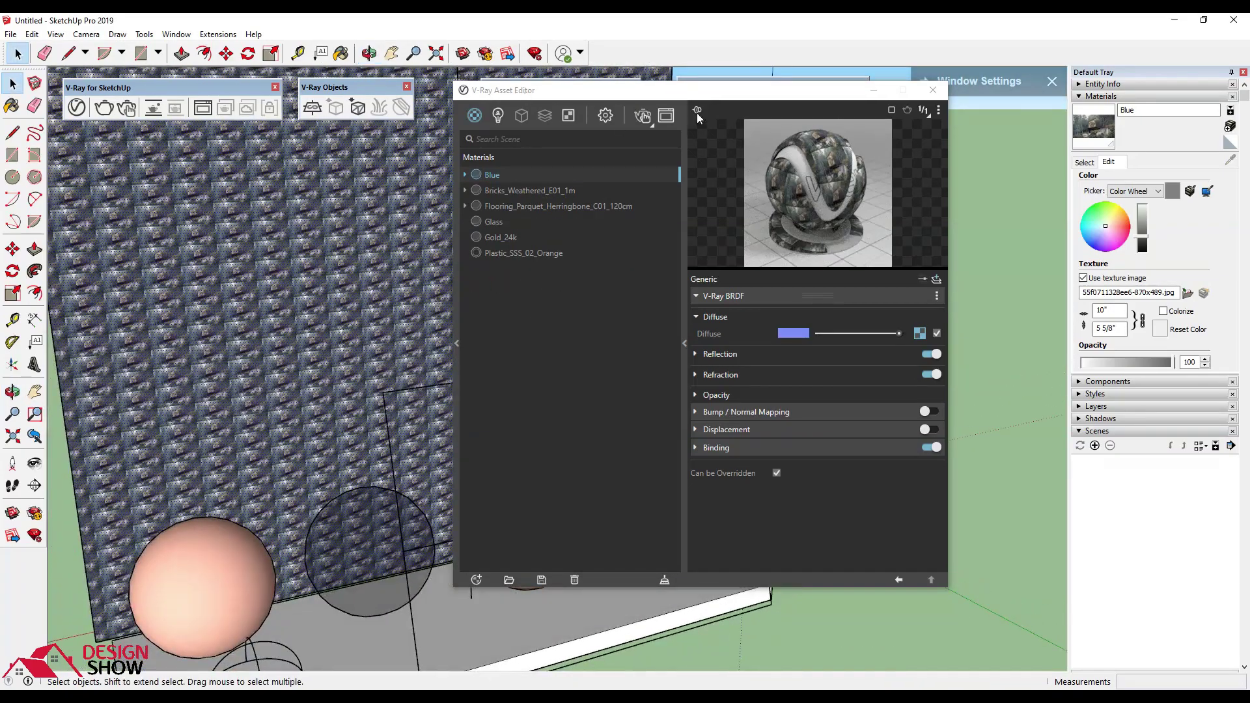
{"action": "left_click", "coordinate": [702, 91]}
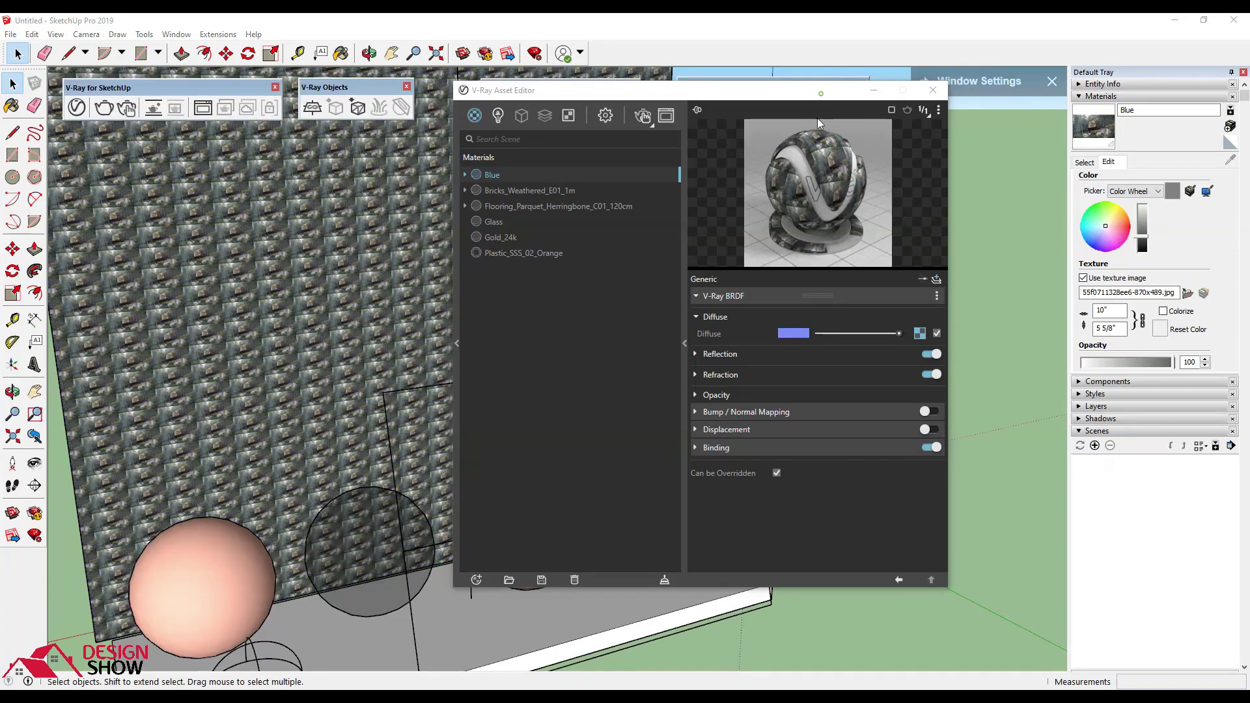
{"action": "left_click_drag", "start_coordinate": [792, 99], "coordinate": [799, 221]}
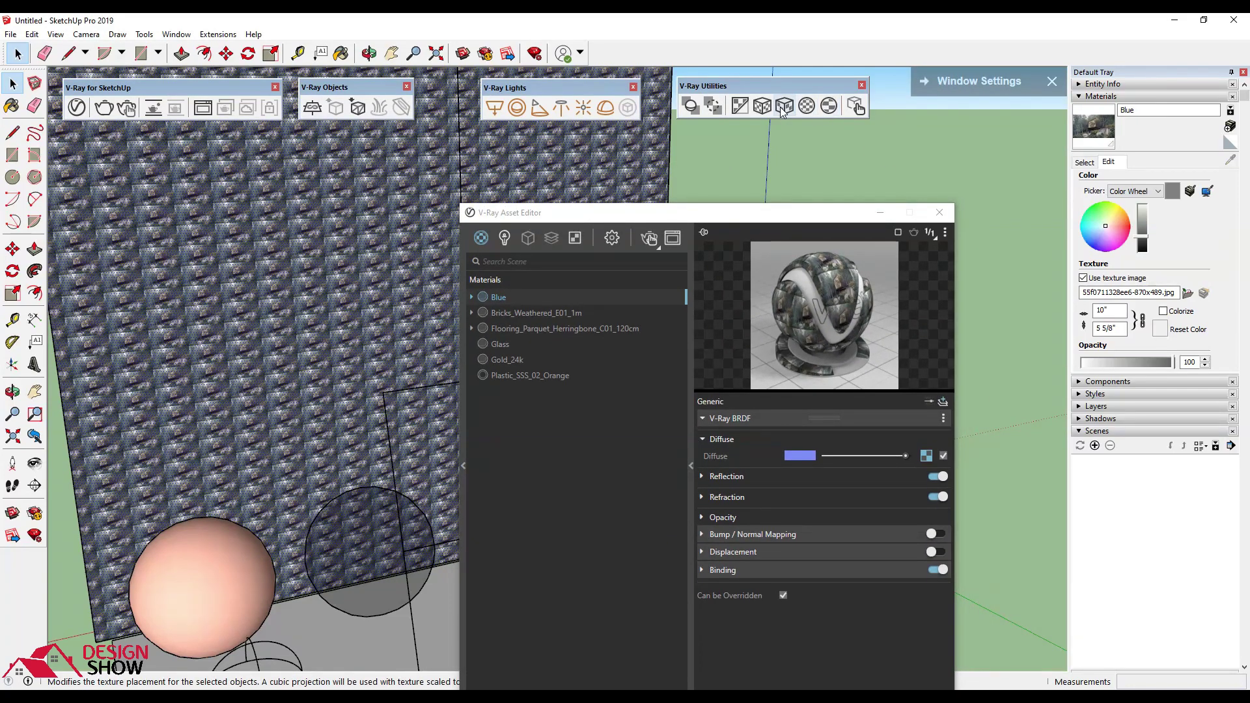
{"action": "left_click", "coordinate": [785, 107]}
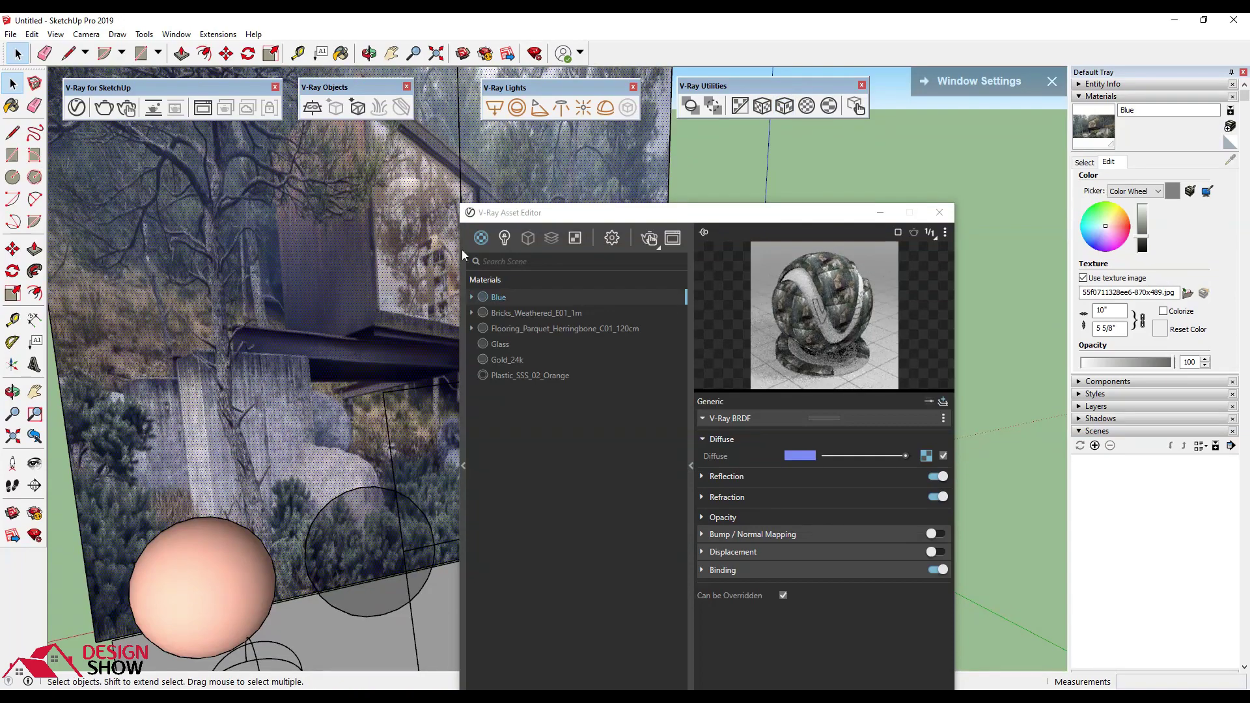
{"action": "left_click_drag", "start_coordinate": [521, 207], "coordinate": [769, 341]}
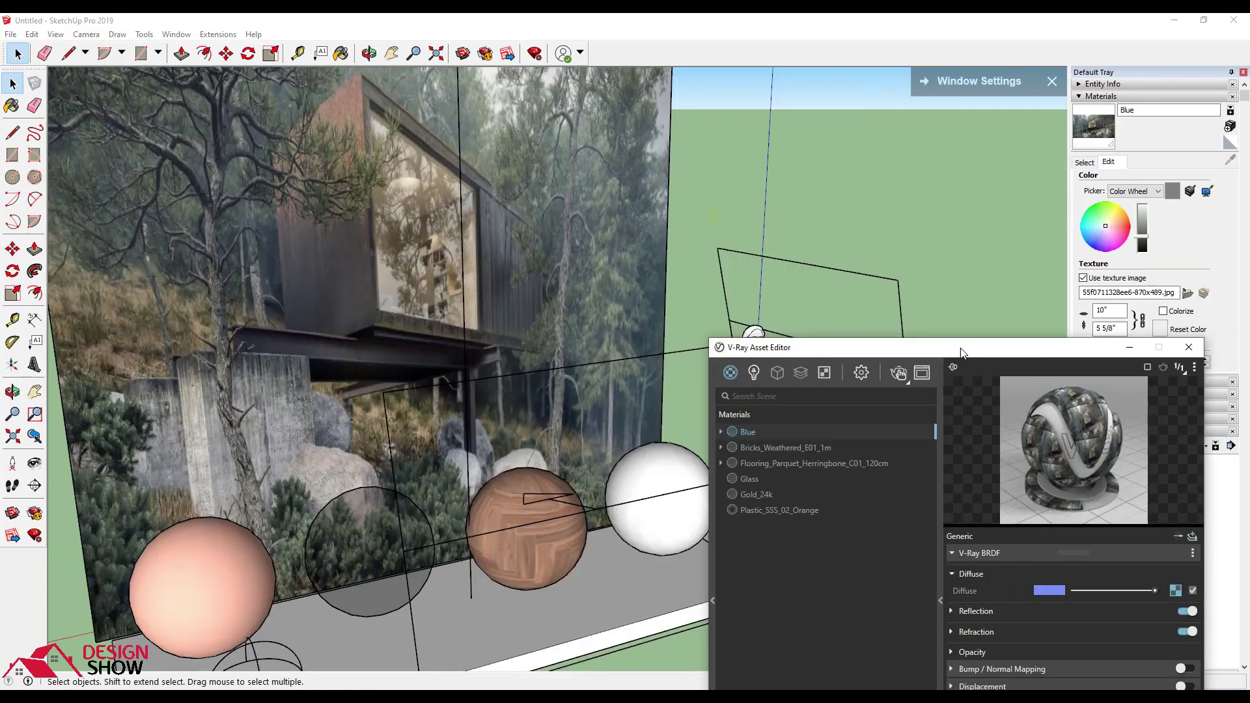
{"action": "middle_click_drag", "start_coordinate": [769, 289], "coordinate": [682, 337]}
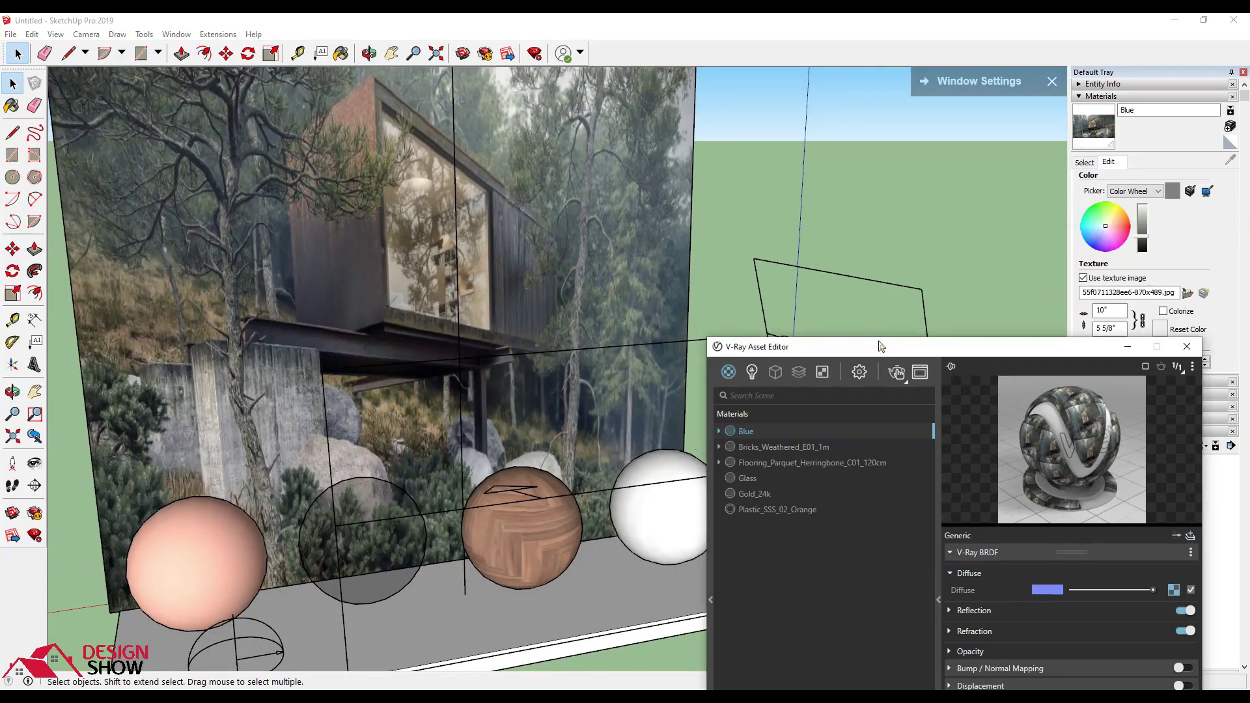
{"action": "mouse_move", "coordinate": [884, 348]}
{"action": "left_mouse_down"}
{"action": "mouse_move", "coordinate": [610, 124]}
{"action": "mouse_move", "coordinate": [620, 132]}
{"action": "left_mouse_up"}
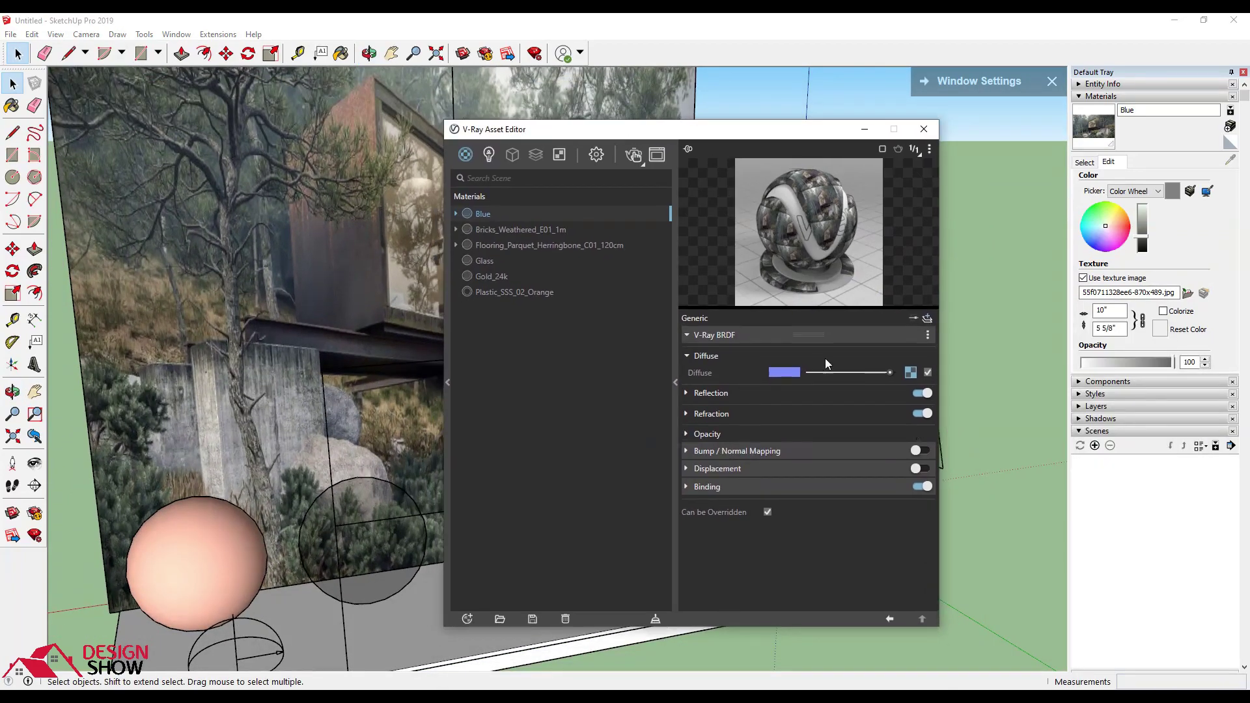
Step: Clear the Diffuse texture from the Blue material so the wall becomes plain blue
{"action": "right_click", "coordinate": [910, 374]}
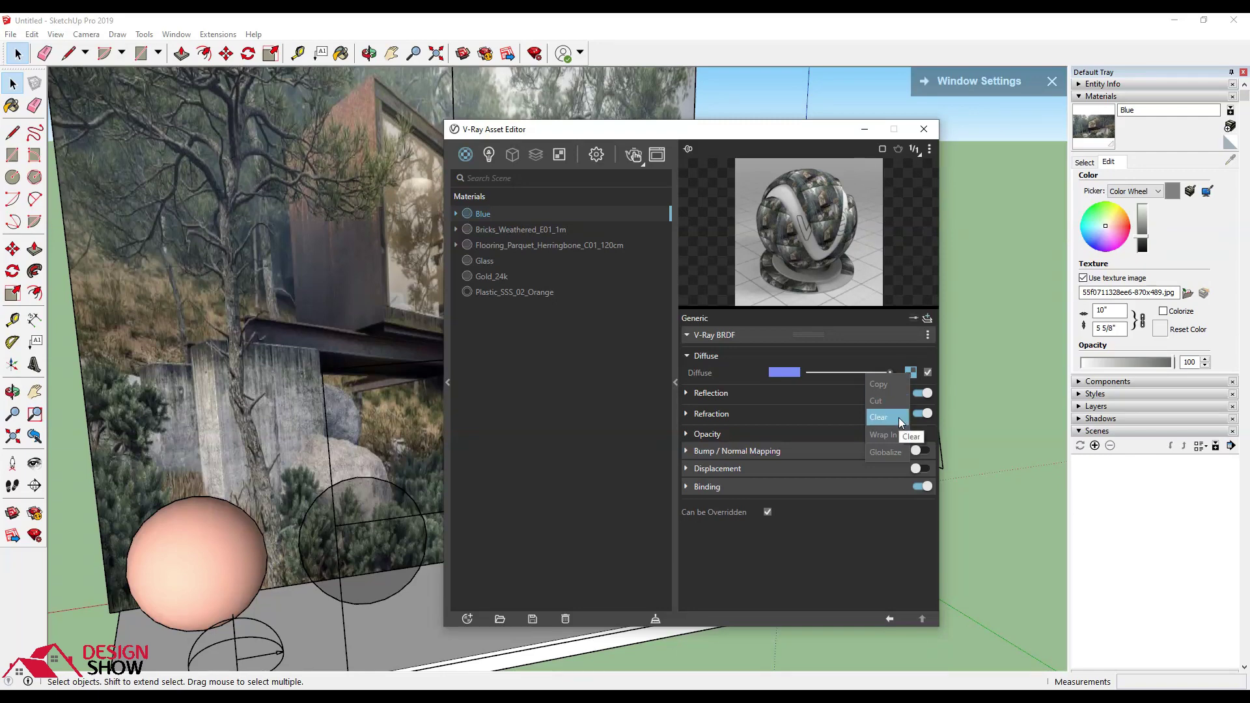
{"action": "left_click", "coordinate": [828, 576]}
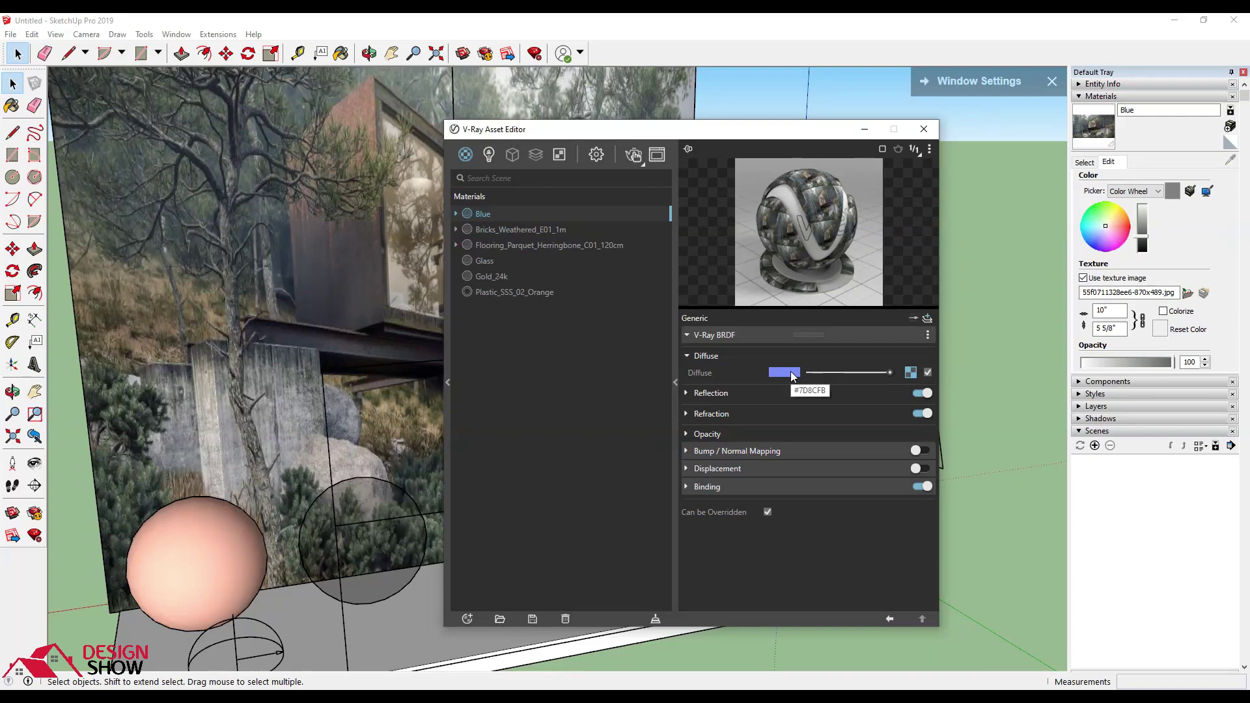
{"action": "right_click", "coordinate": [909, 383]}
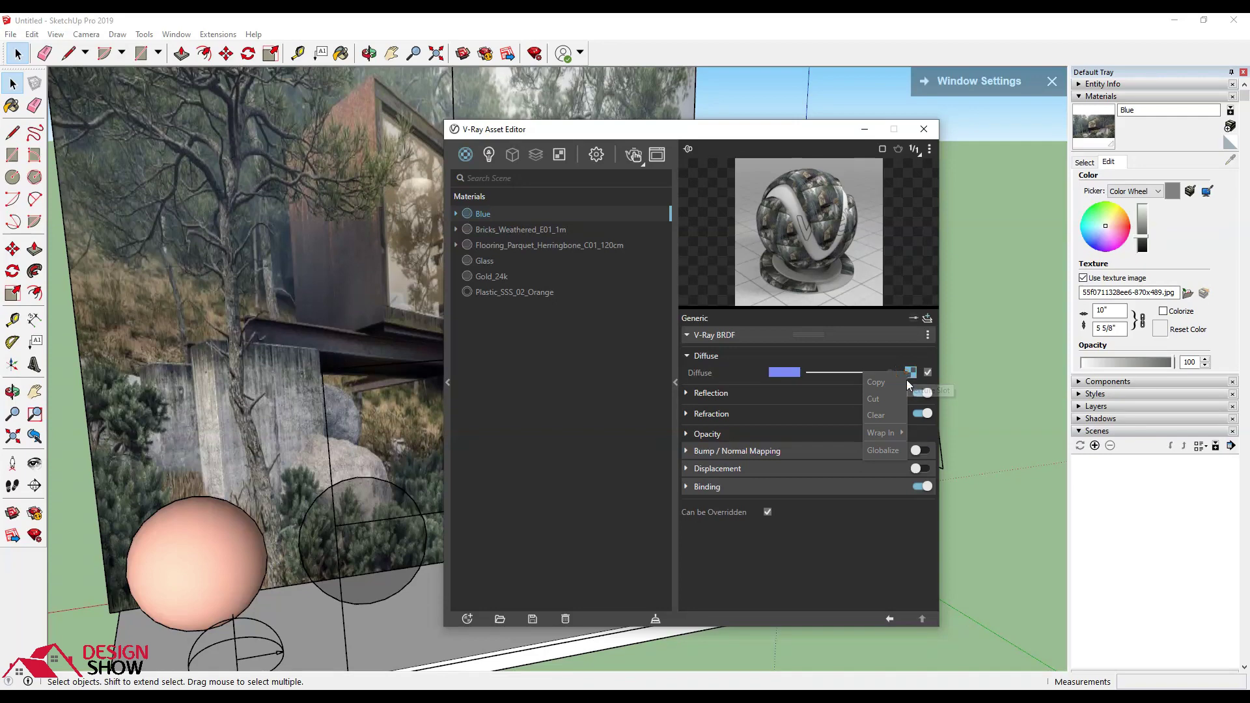
{"action": "left_click", "coordinate": [876, 415]}
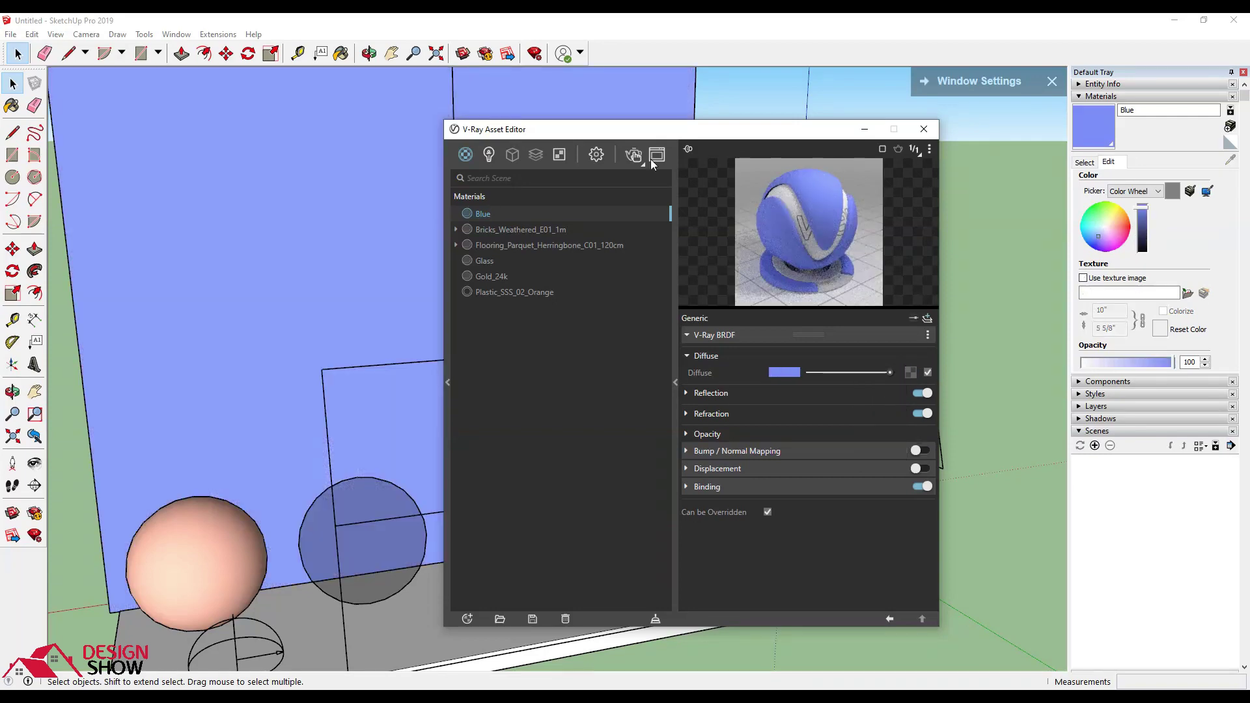
Step: Start an interactive V-Ray render and place the Asset Editor beside the render
{"action": "left_click", "coordinate": [635, 156]}
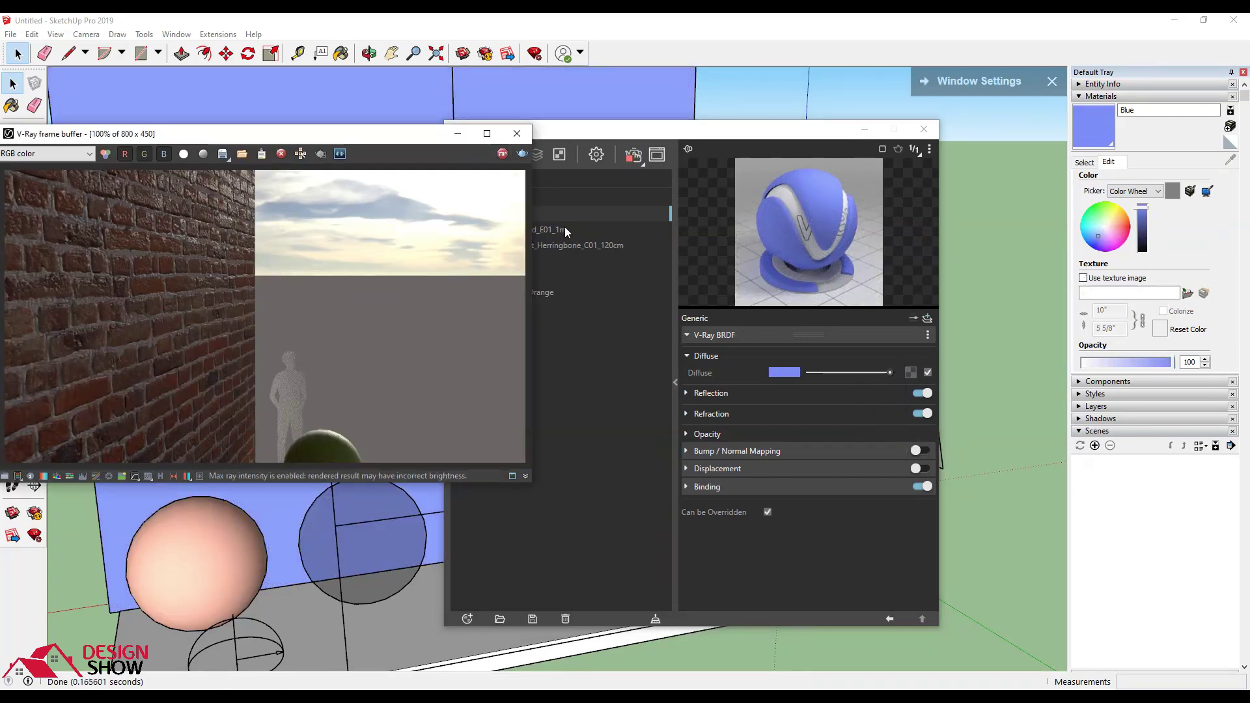
{"action": "left_click_drag", "start_coordinate": [829, 139], "coordinate": [1121, 237]}
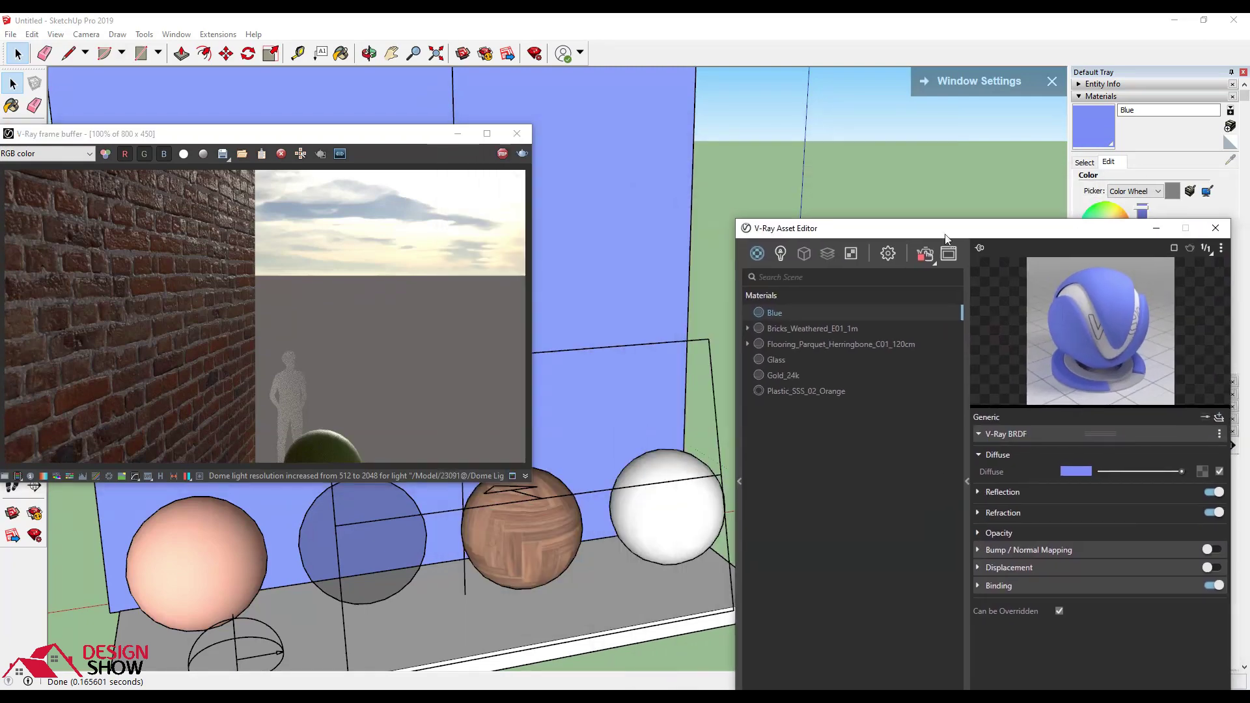
{"action": "mouse_move", "coordinate": [601, 226]}
{"action": "middle_mouse_down"}
{"action": "mouse_move", "coordinate": [696, 222]}
{"action": "mouse_move", "coordinate": [599, 292]}
{"action": "mouse_move", "coordinate": [632, 334]}
{"action": "mouse_move", "coordinate": [586, 456]}
{"action": "middle_mouse_up"}
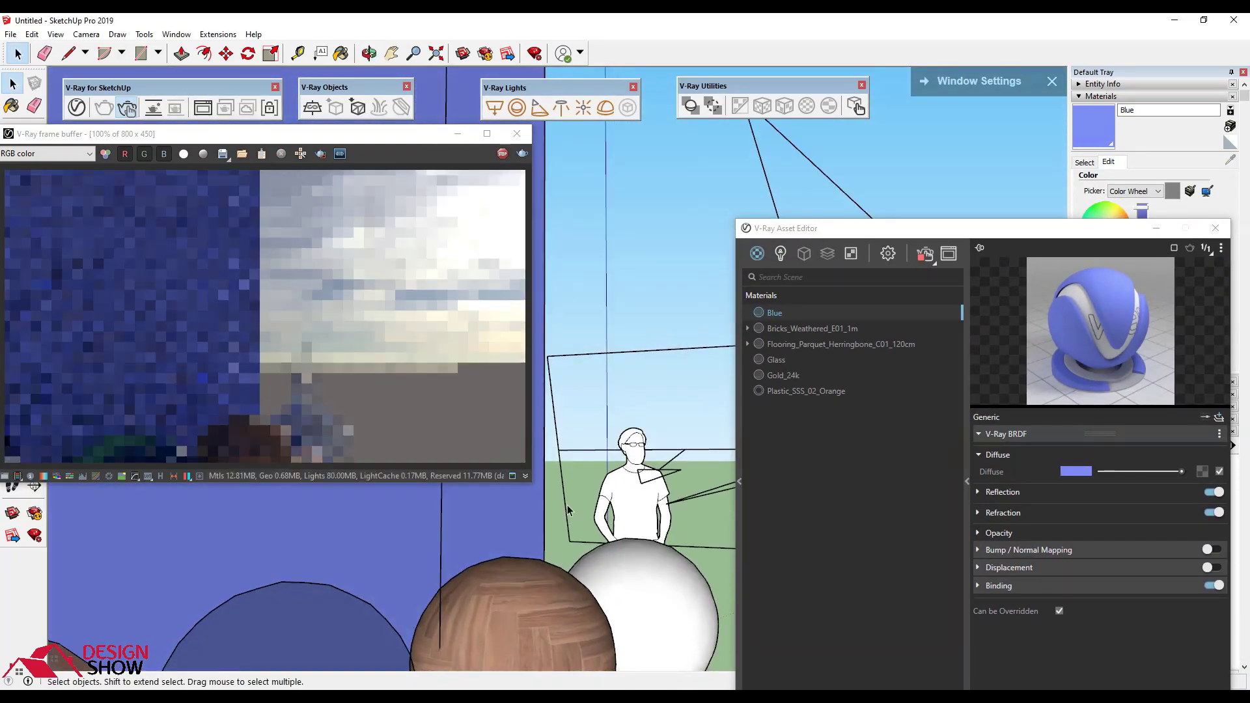
{"action": "scroll", "coordinate": [566, 575], "scroll_direction": "up", "scroll_amount": 5}
{"action": "scroll", "coordinate": [567, 575], "scroll_direction": "down", "scroll_amount": 3}
{"action": "mouse_move", "coordinate": [452, 572]}
{"action": "middle_mouse_down"}
{"action": "mouse_move", "coordinate": [541, 590]}
{"action": "mouse_move", "coordinate": [599, 622]}
{"action": "mouse_move", "coordinate": [560, 604]}
{"action": "mouse_move", "coordinate": [573, 585]}
{"action": "mouse_move", "coordinate": [540, 591]}
{"action": "middle_mouse_up"}
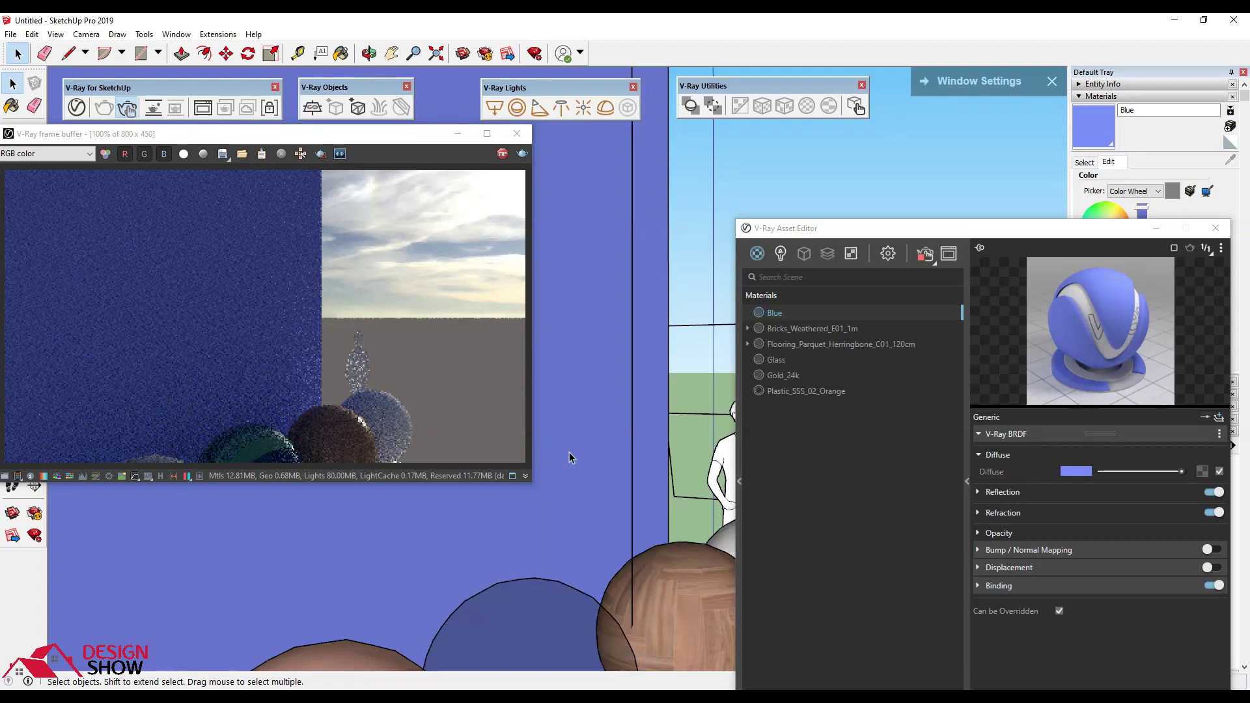
{"action": "left_click", "coordinate": [919, 230]}
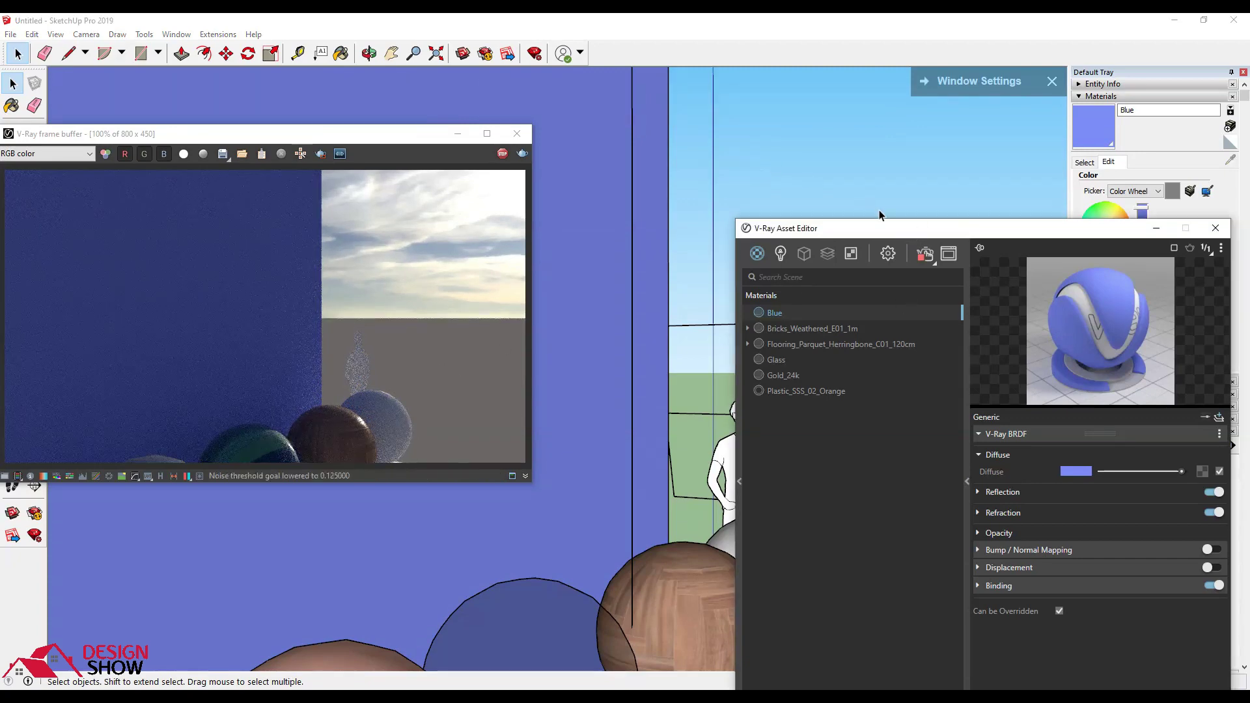
{"action": "left_click_drag", "start_coordinate": [874, 233], "coordinate": [713, 118]}
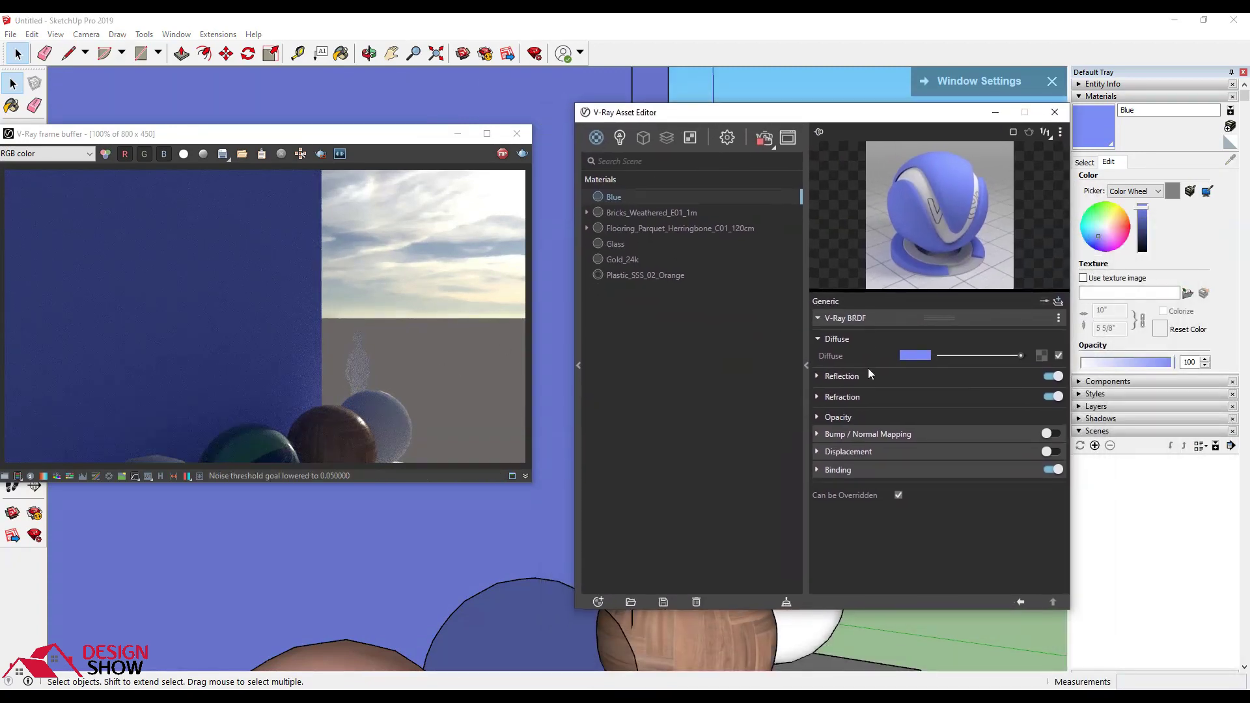
Step: Set the Blue material's reflection colour to white and render only a region over the wall and spheres
{"action": "left_click", "coordinate": [847, 382]}
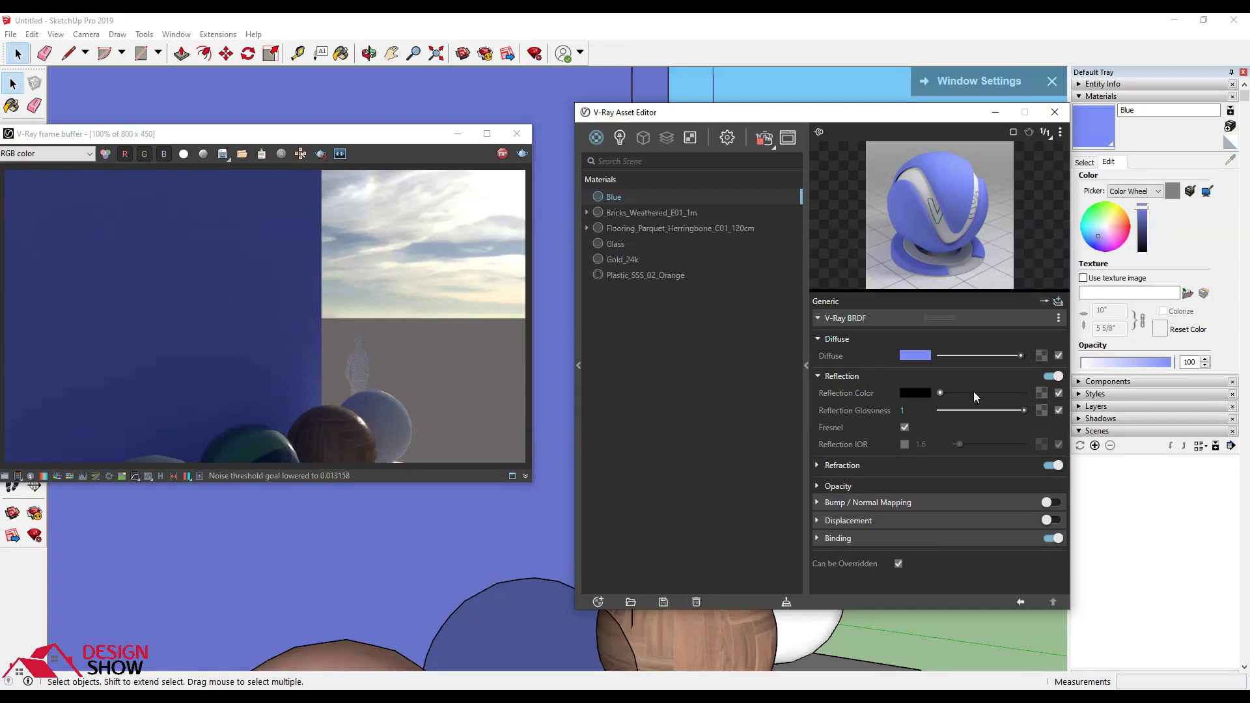
{"action": "left_click_drag", "start_coordinate": [999, 395], "coordinate": [1030, 390]}
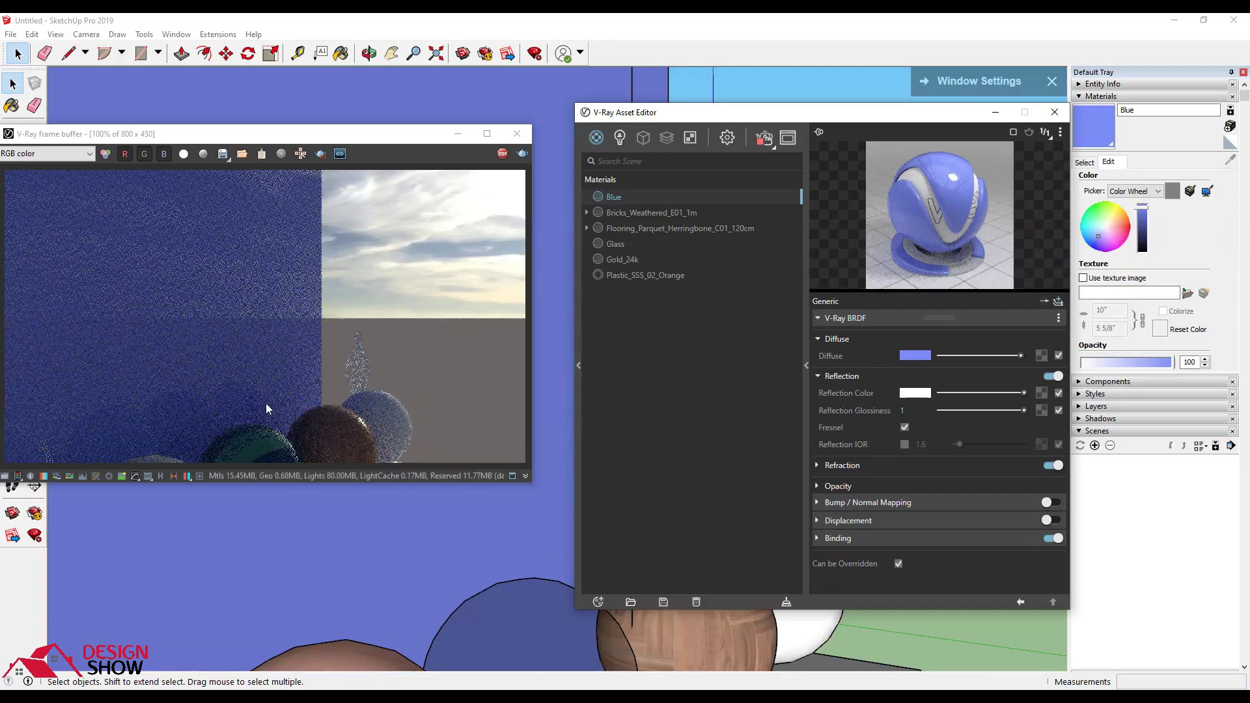
{"action": "left_click", "coordinate": [983, 392]}
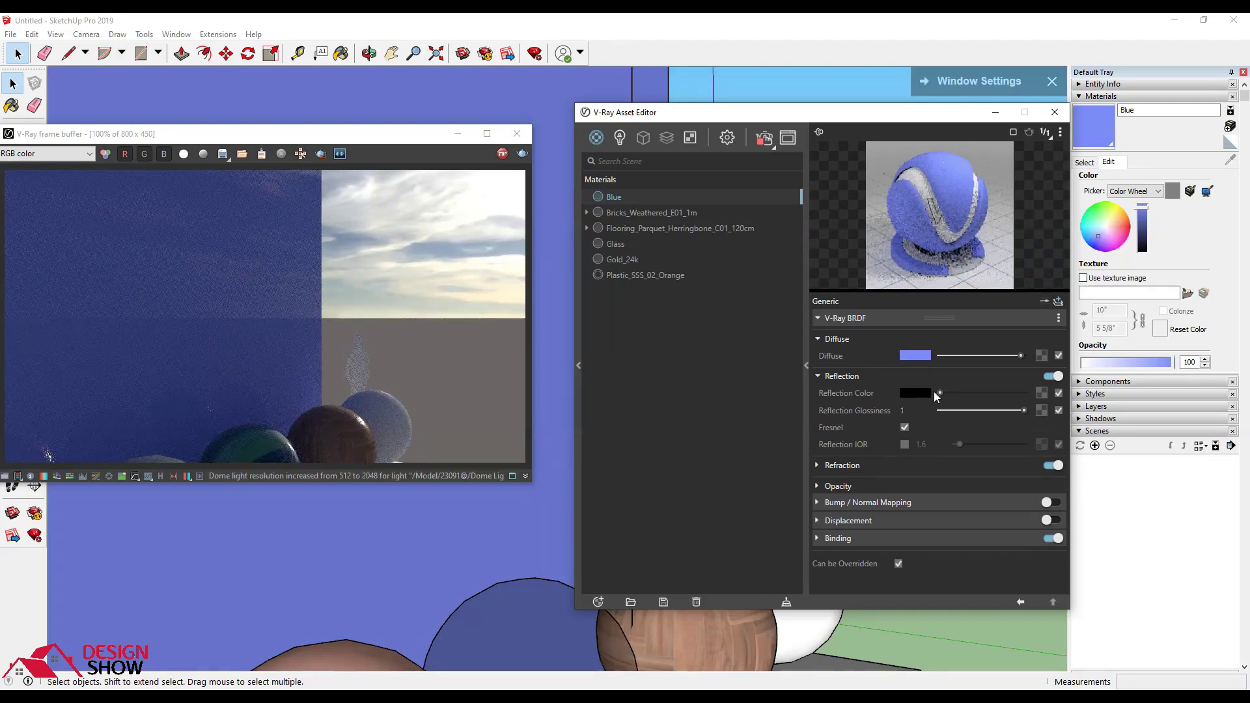
{"action": "left_click_drag", "start_coordinate": [938, 392], "coordinate": [1023, 392]}
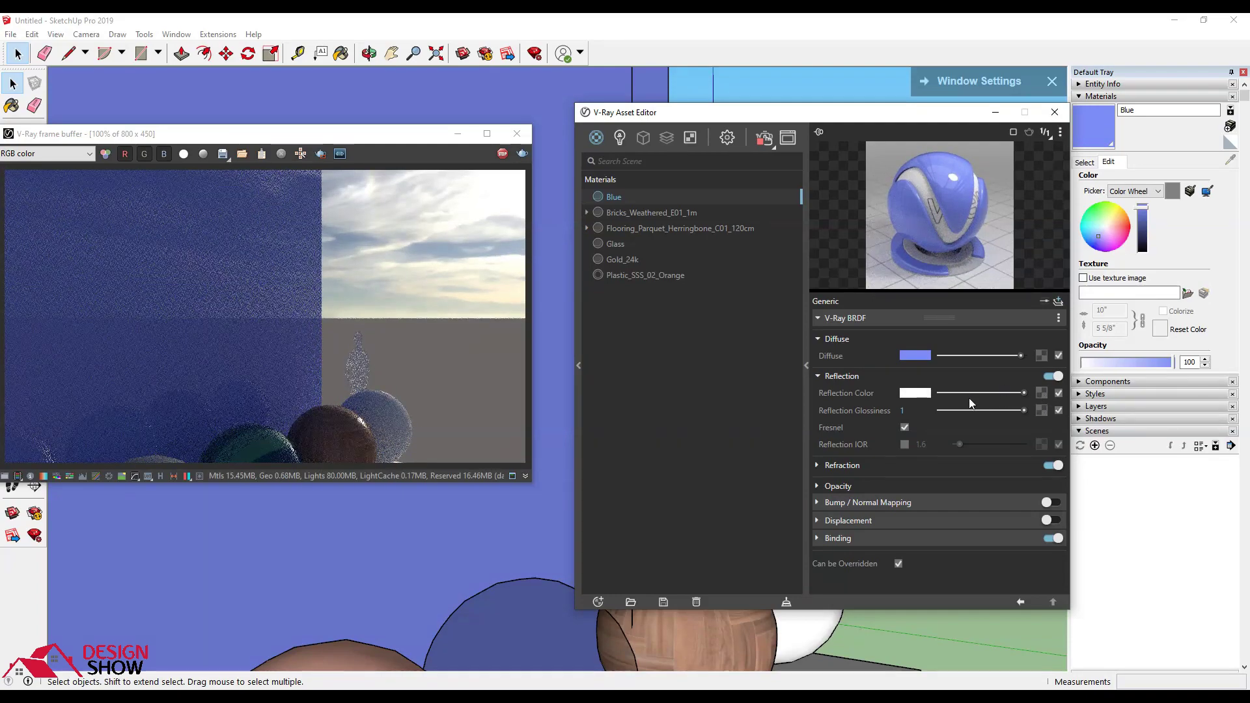
{"action": "scroll", "coordinate": [216, 410], "scroll_direction": "up", "scroll_amount": 1}
{"action": "scroll", "coordinate": [262, 389], "scroll_direction": "down", "scroll_amount": 1}
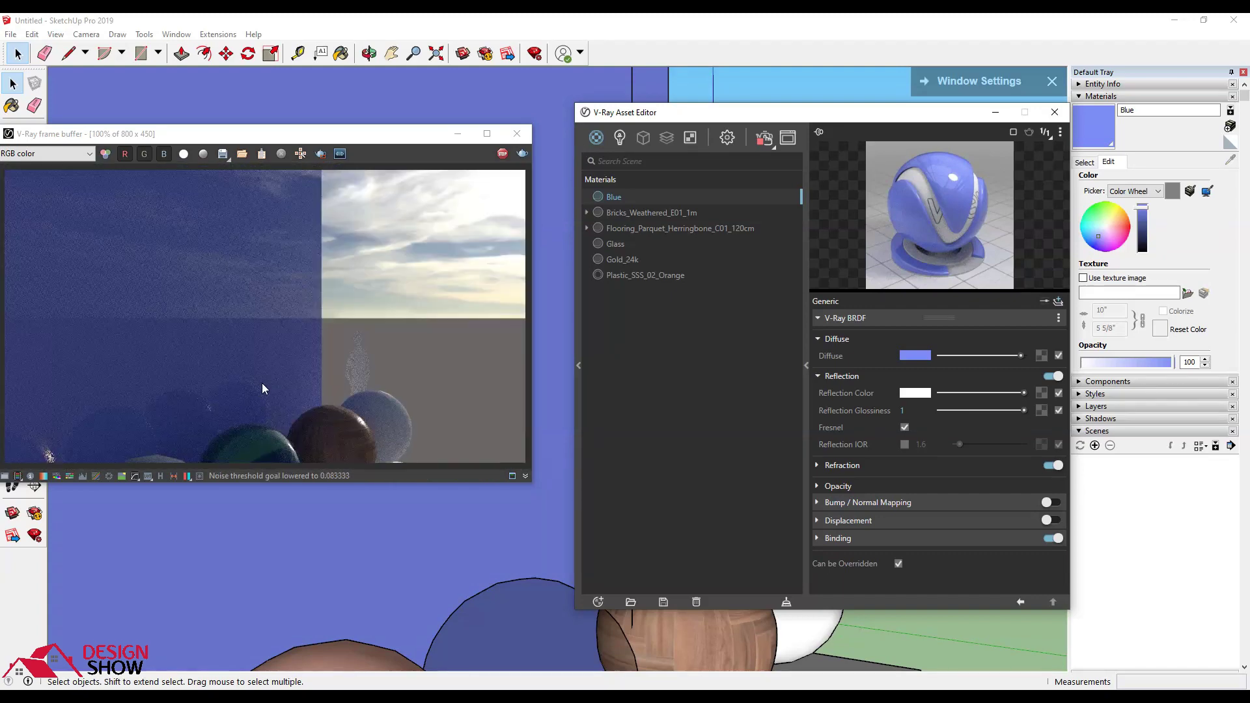
{"action": "left_click", "coordinate": [320, 153]}
{"action": "mouse_move", "coordinate": [124, 326]}
{"action": "left_mouse_down"}
{"action": "mouse_move", "coordinate": [415, 450]}
{"action": "mouse_move", "coordinate": [409, 463]}
{"action": "left_mouse_up"}
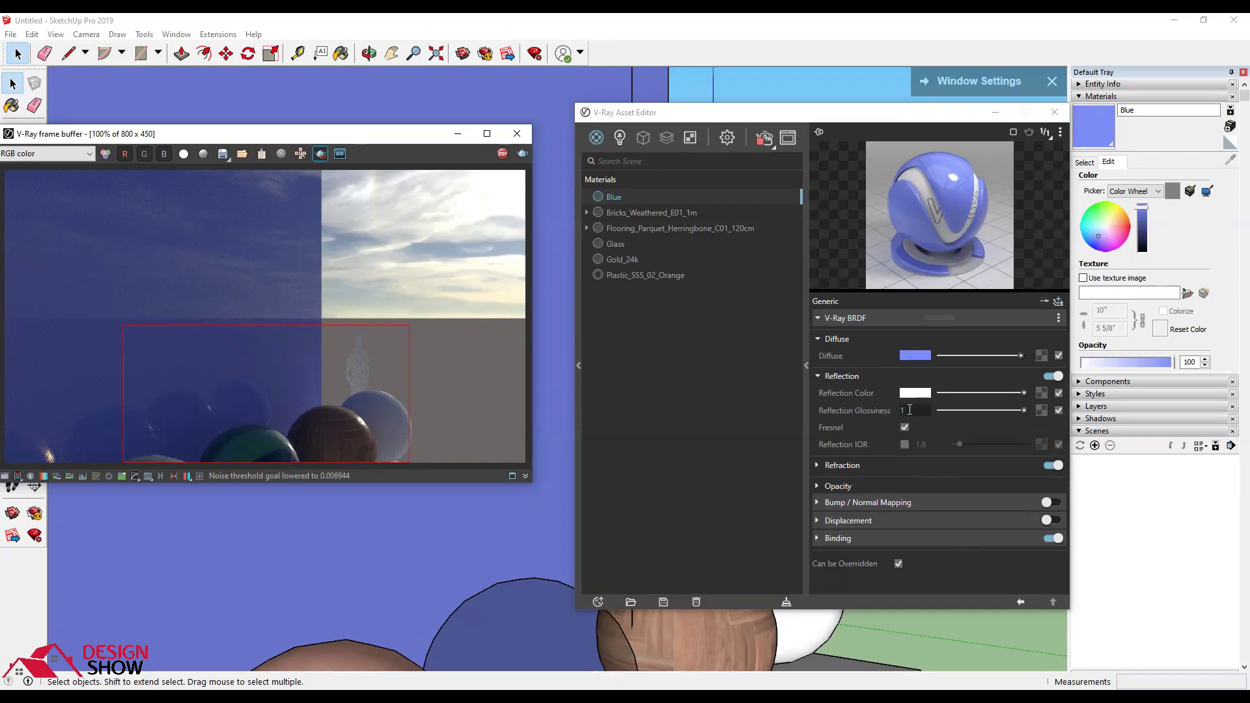
{"action": "mouse_move", "coordinate": [908, 410]}
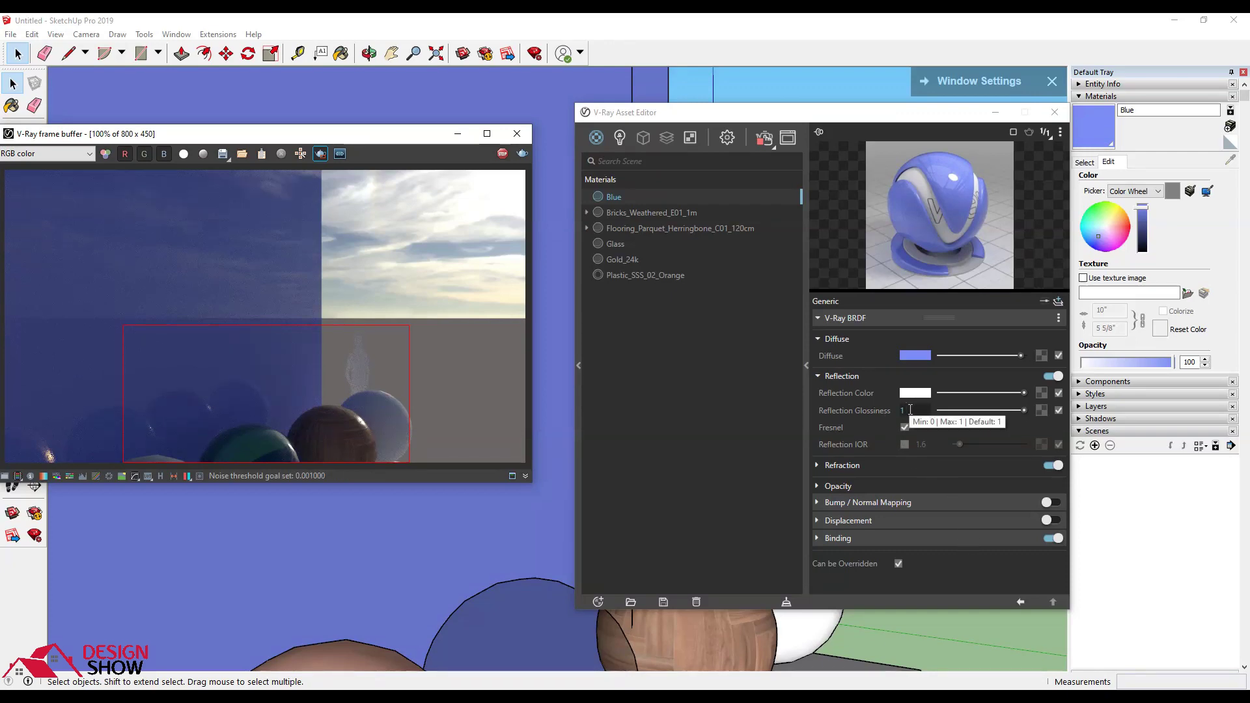
Step: Set the reflection glossiness to 0.6, then to 0.8
{"action": "left_click", "coordinate": [910, 410]}
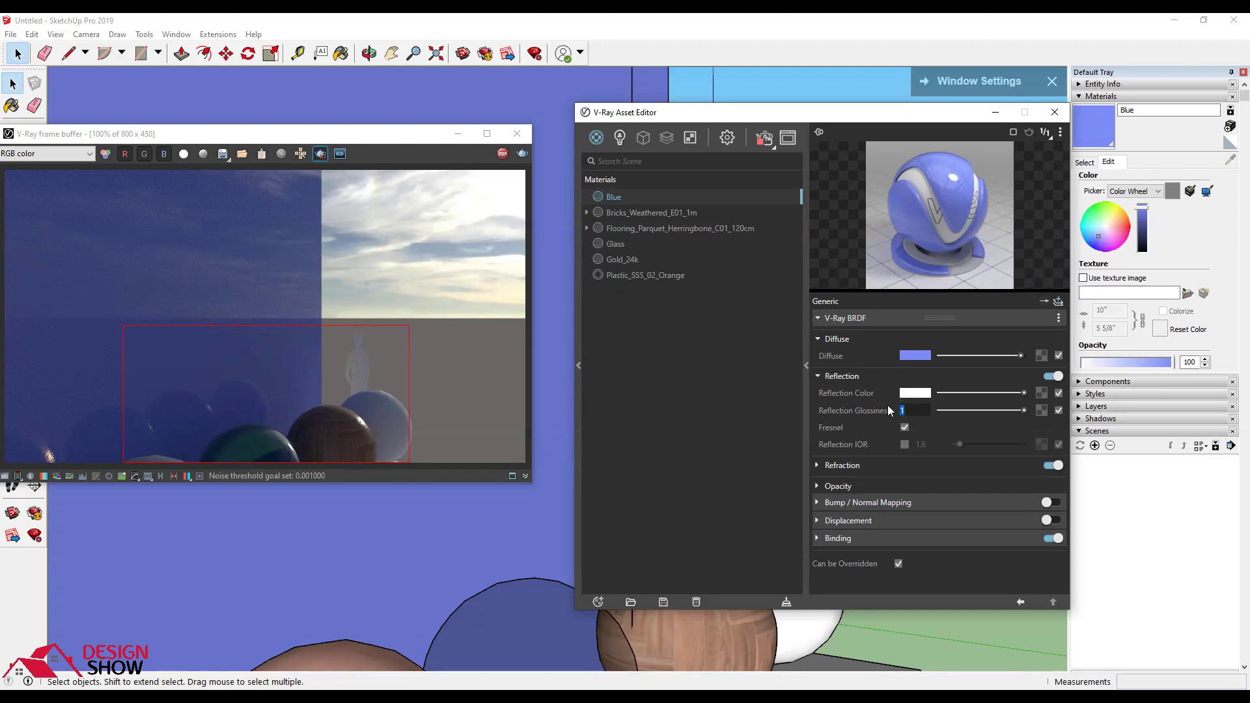
{"action": "type", "text": ".6"}
{"action": "key", "text": "Return"}
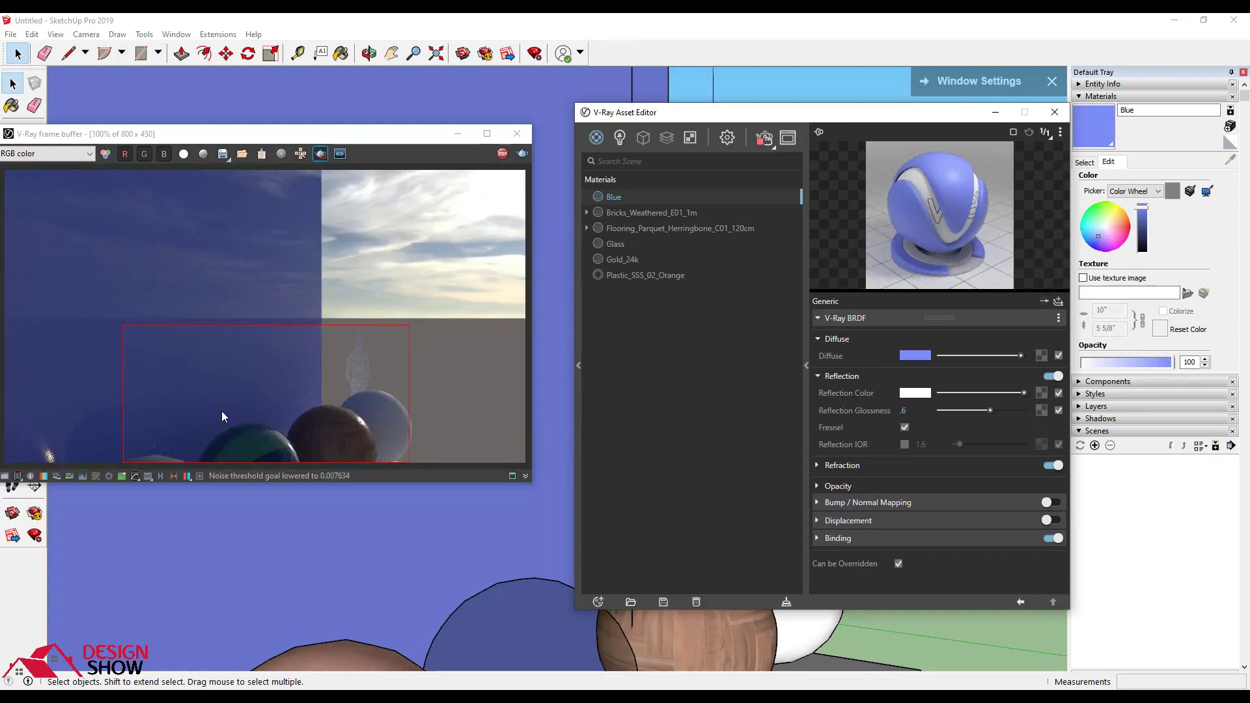
{"action": "scroll", "coordinate": [250, 421], "scroll_direction": "up", "scroll_amount": 1}
{"action": "scroll", "coordinate": [253, 416], "scroll_direction": "down", "scroll_amount": 1}
{"action": "type", "text": ".8"}
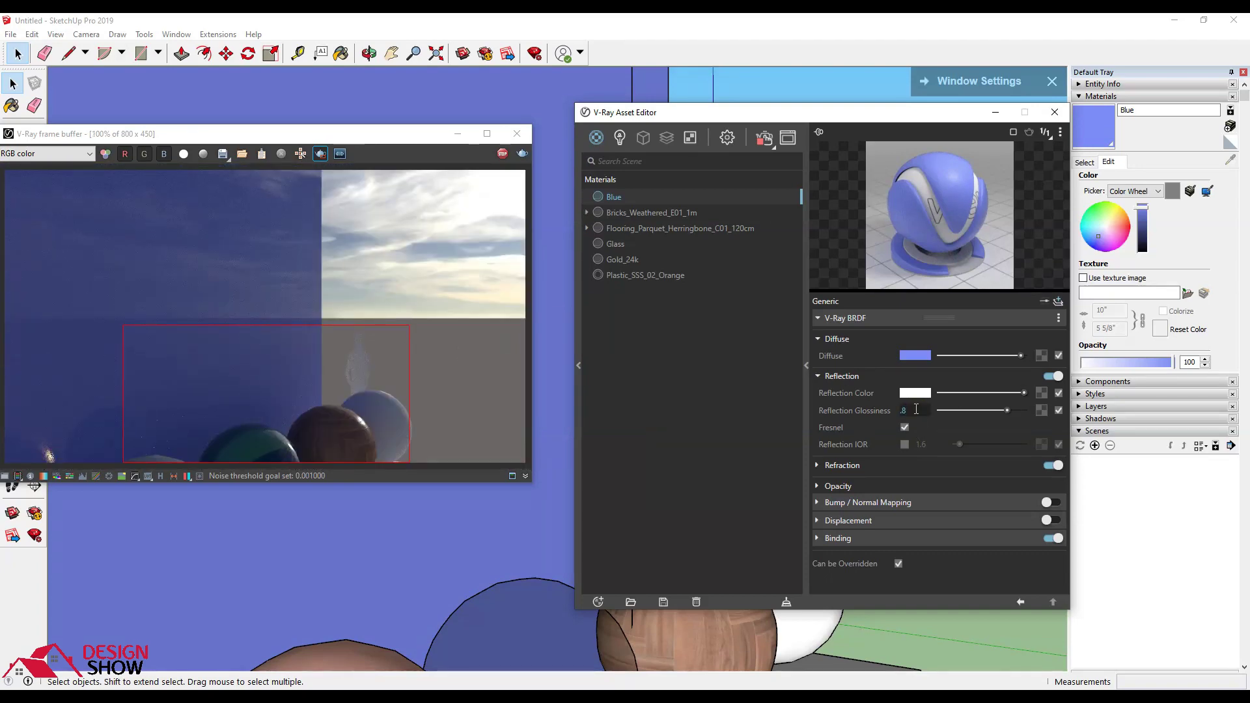
{"action": "key", "text": "Return"}
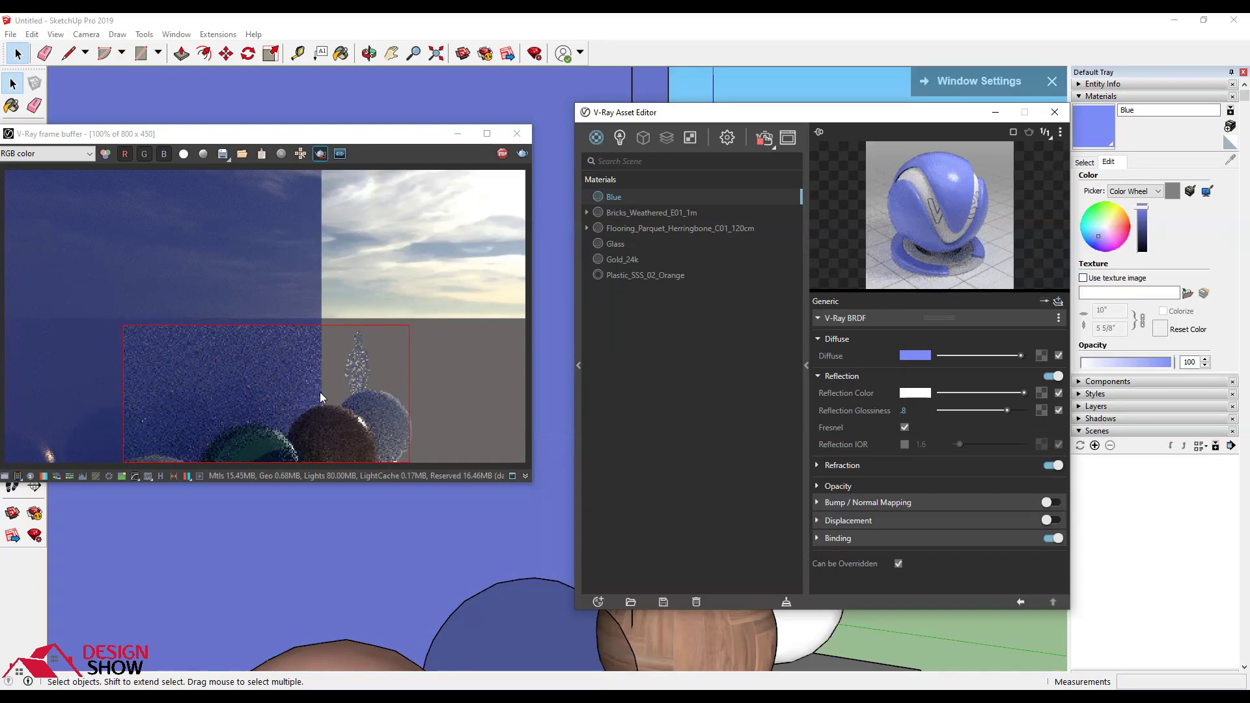
{"action": "scroll", "coordinate": [197, 431], "scroll_direction": "up", "scroll_amount": 1}
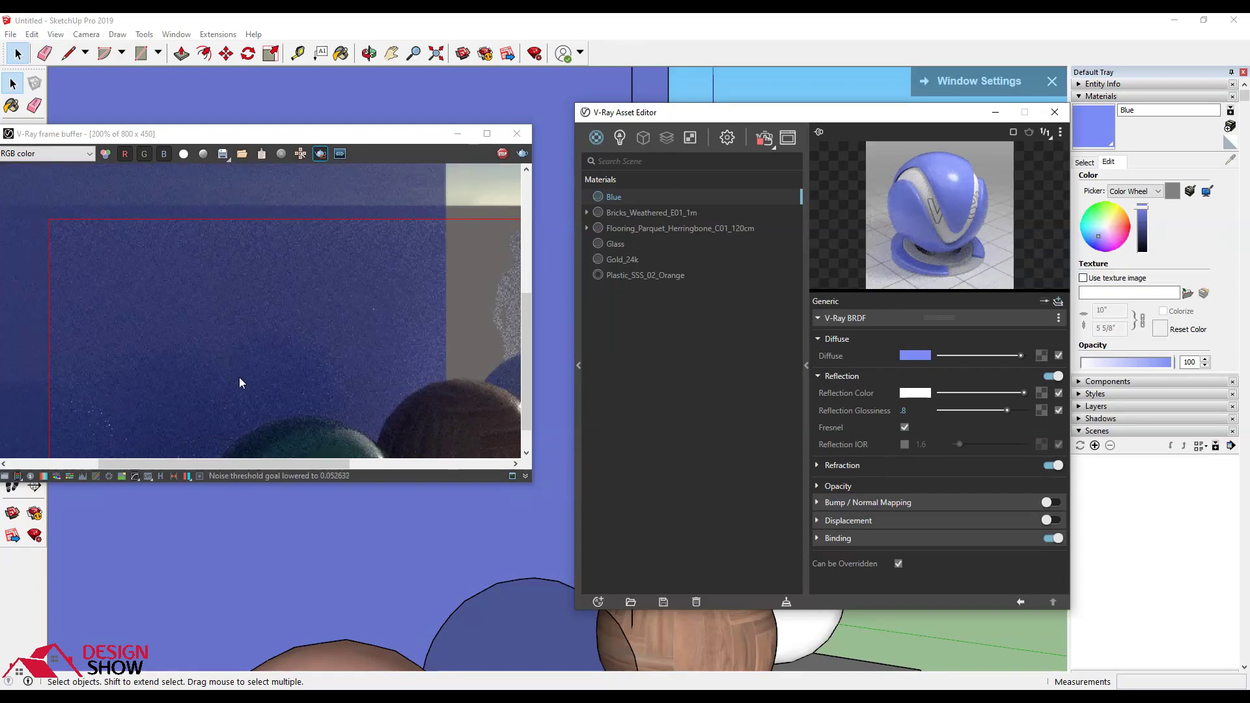
{"action": "scroll", "coordinate": [182, 358], "scroll_direction": "down", "scroll_amount": 1}
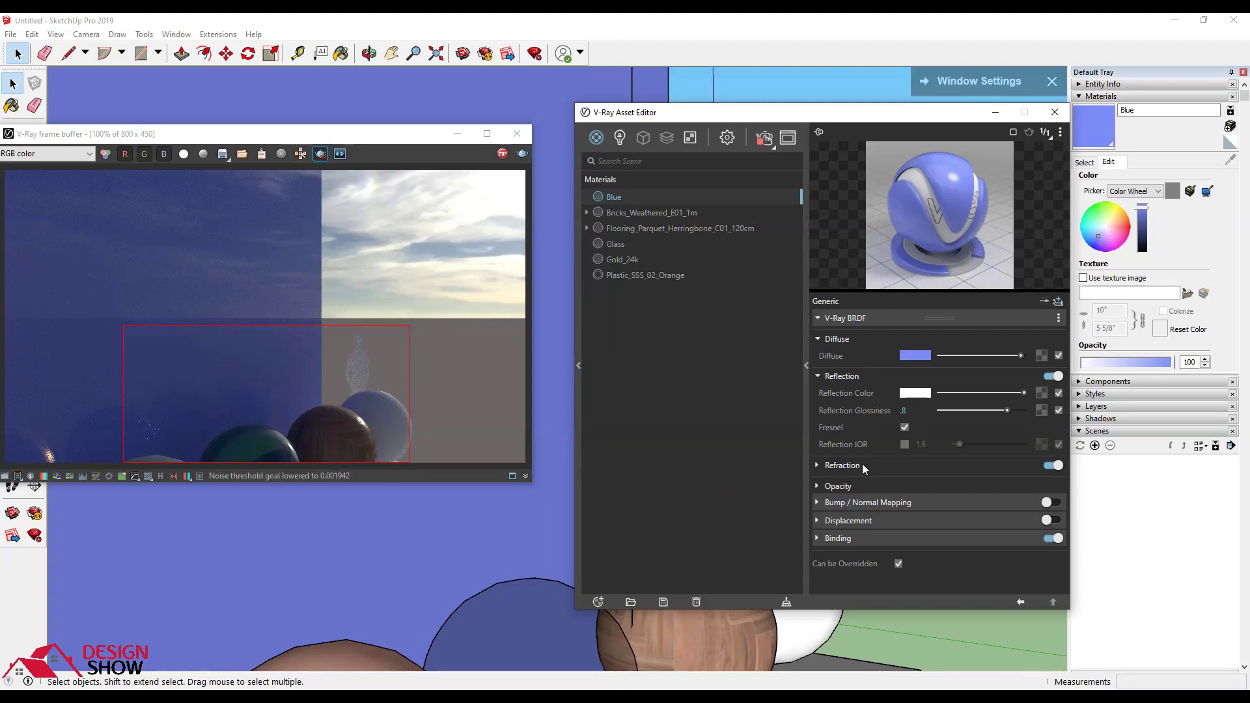
Step: Set the Blue material's refraction colour to white and re-render the glass-like wall
{"action": "left_click", "coordinate": [843, 466]}
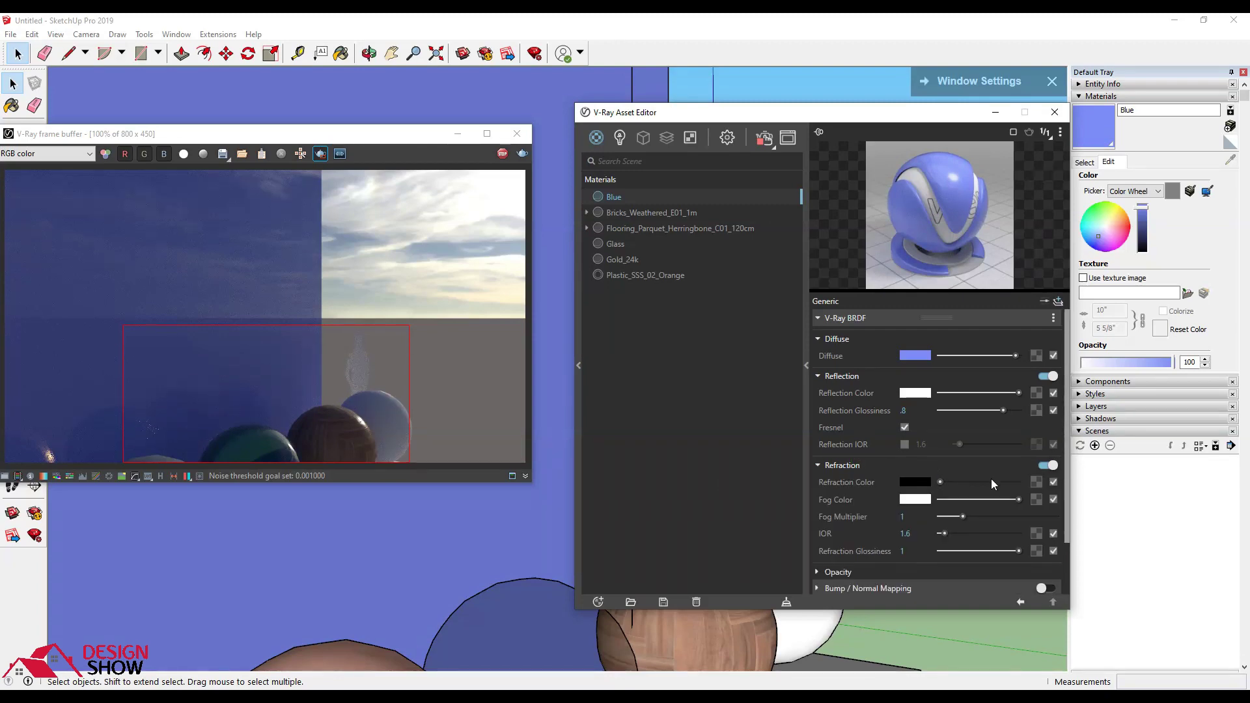
{"action": "left_click_drag", "start_coordinate": [990, 483], "coordinate": [1025, 486]}
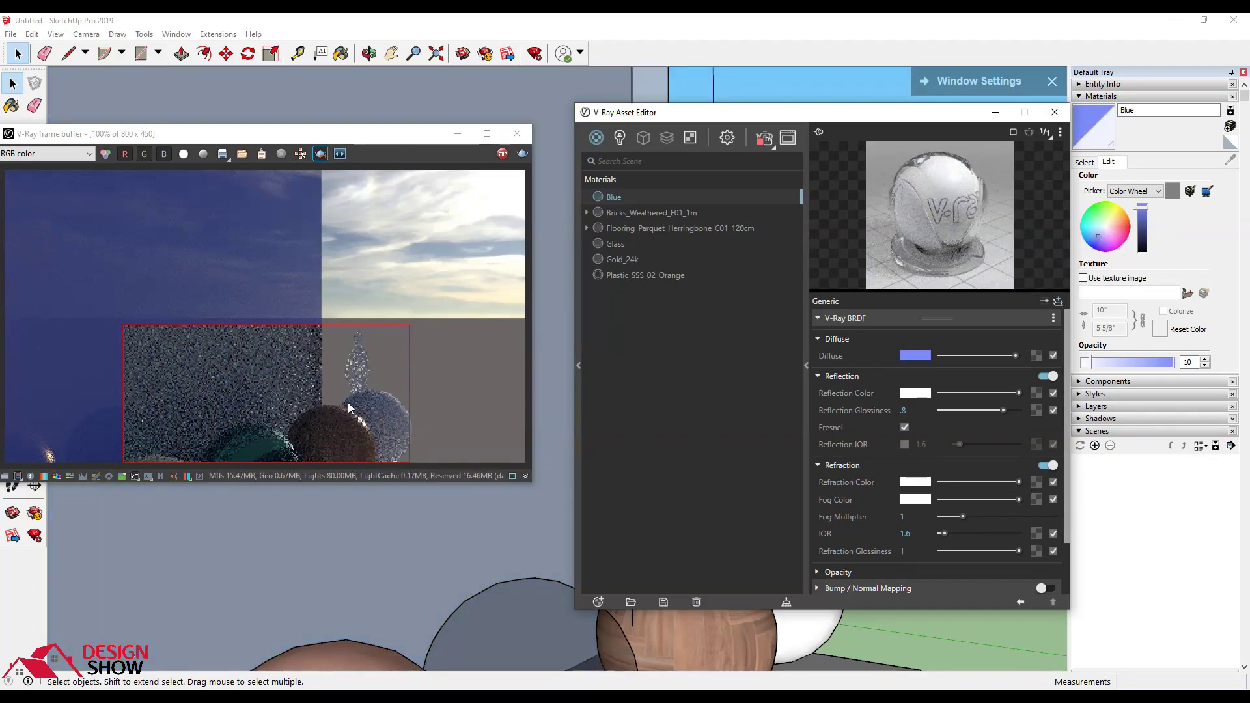
{"action": "left_click", "coordinate": [505, 157]}
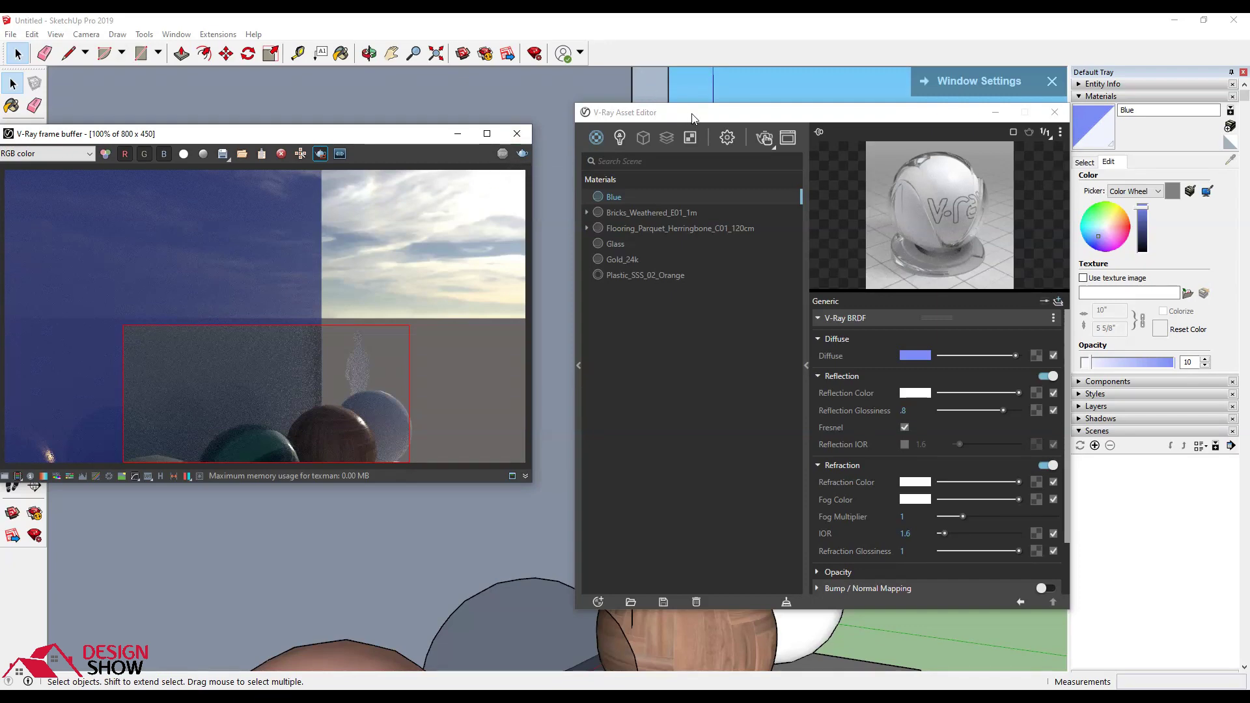
{"action": "left_click", "coordinate": [522, 154]}
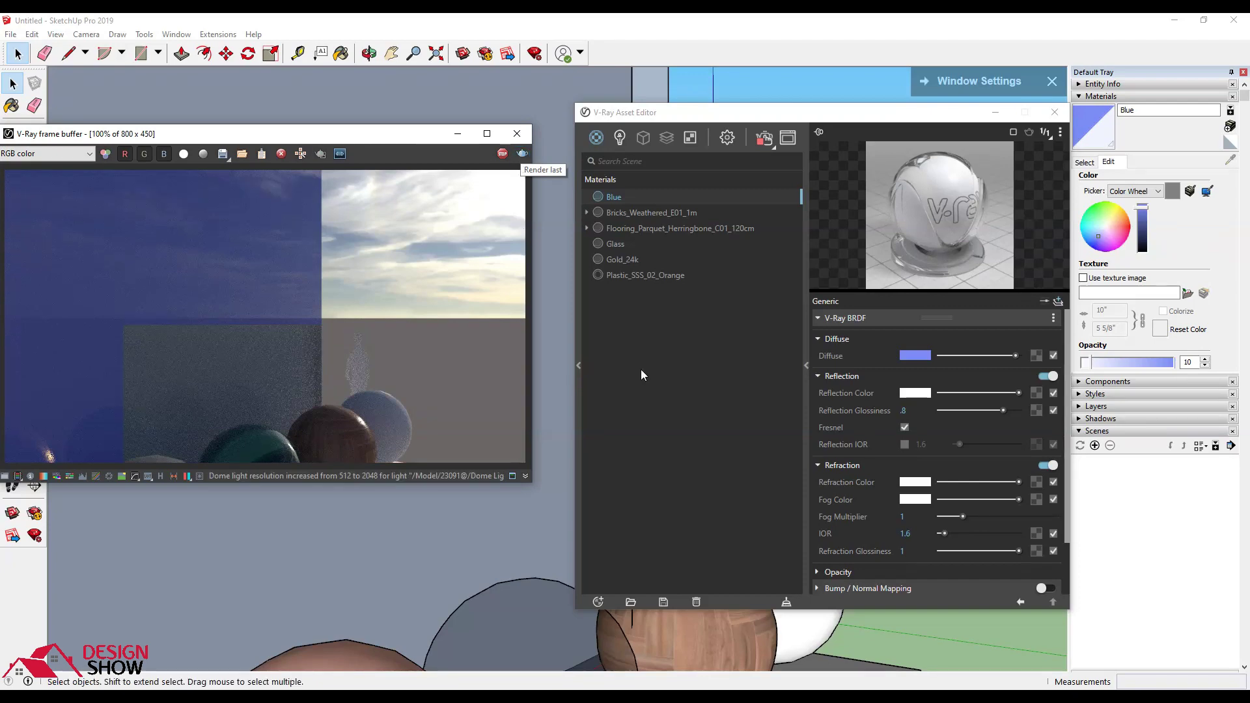
{"action": "left_click", "coordinate": [833, 466]}
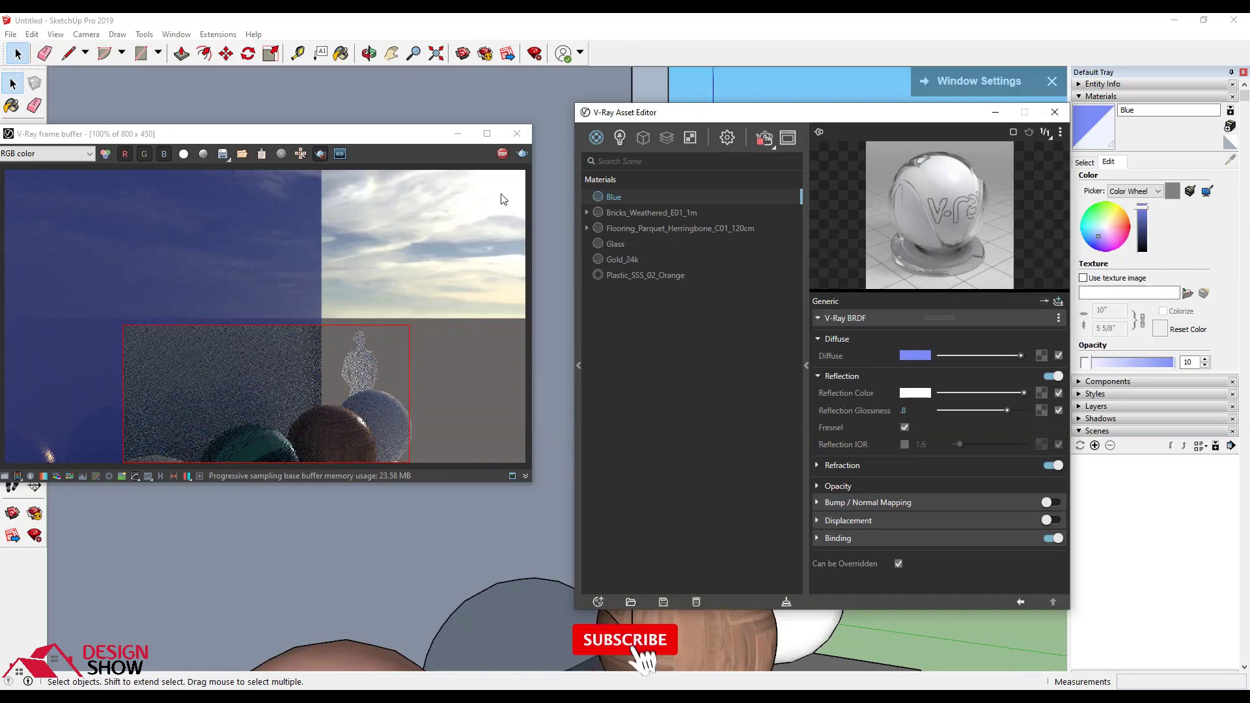
Step: Stop the render, close the frame buffer and list V-Ray's geometry creation options
{"action": "left_click", "coordinate": [507, 158]}
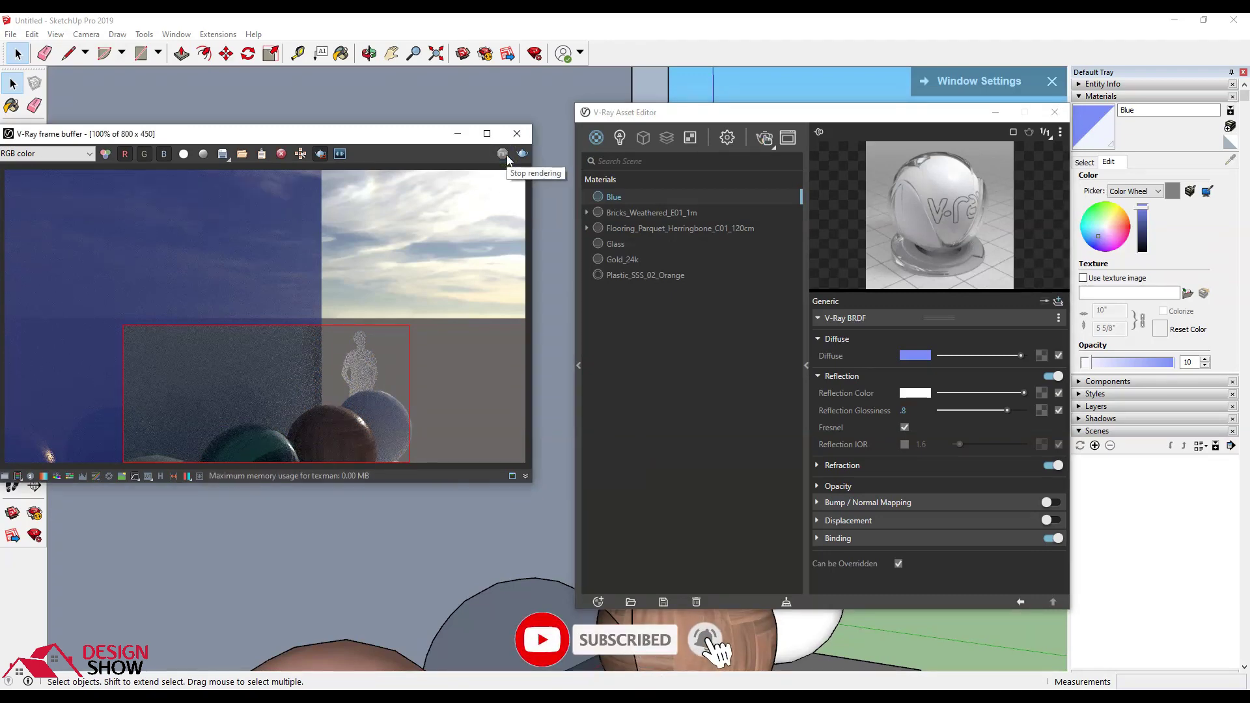
{"action": "left_click", "coordinate": [517, 134]}
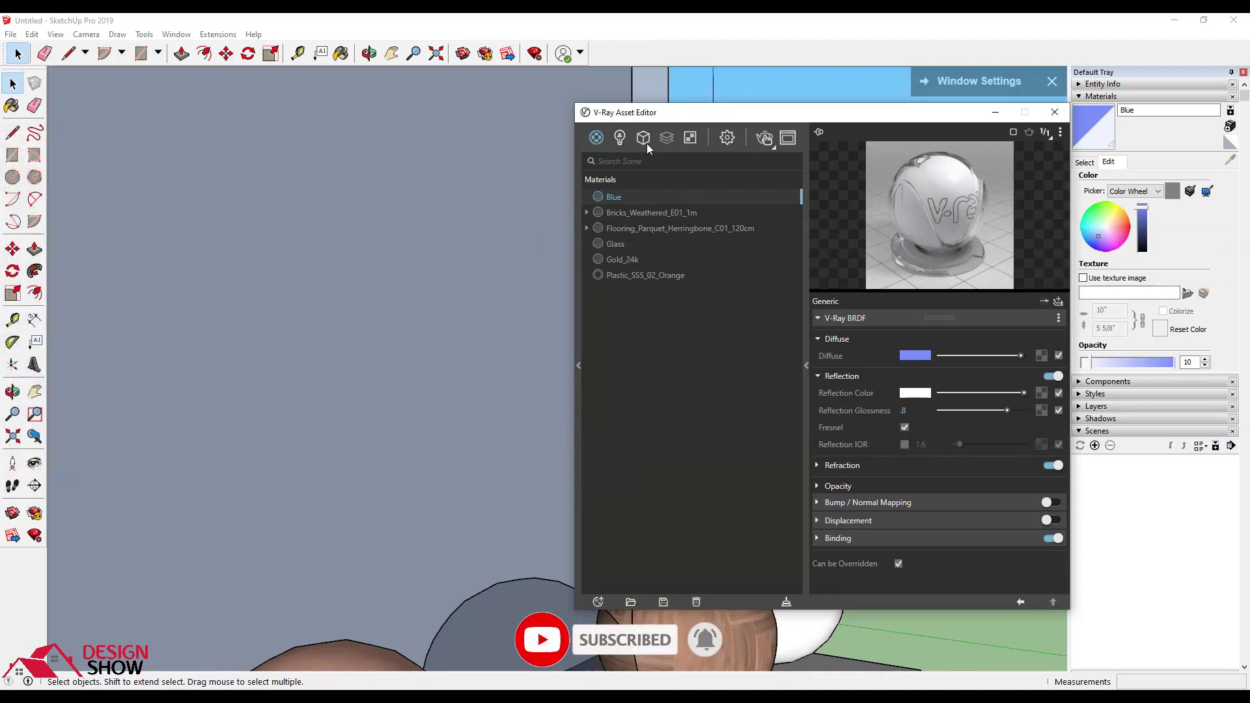
{"action": "right_click", "coordinate": [645, 138]}
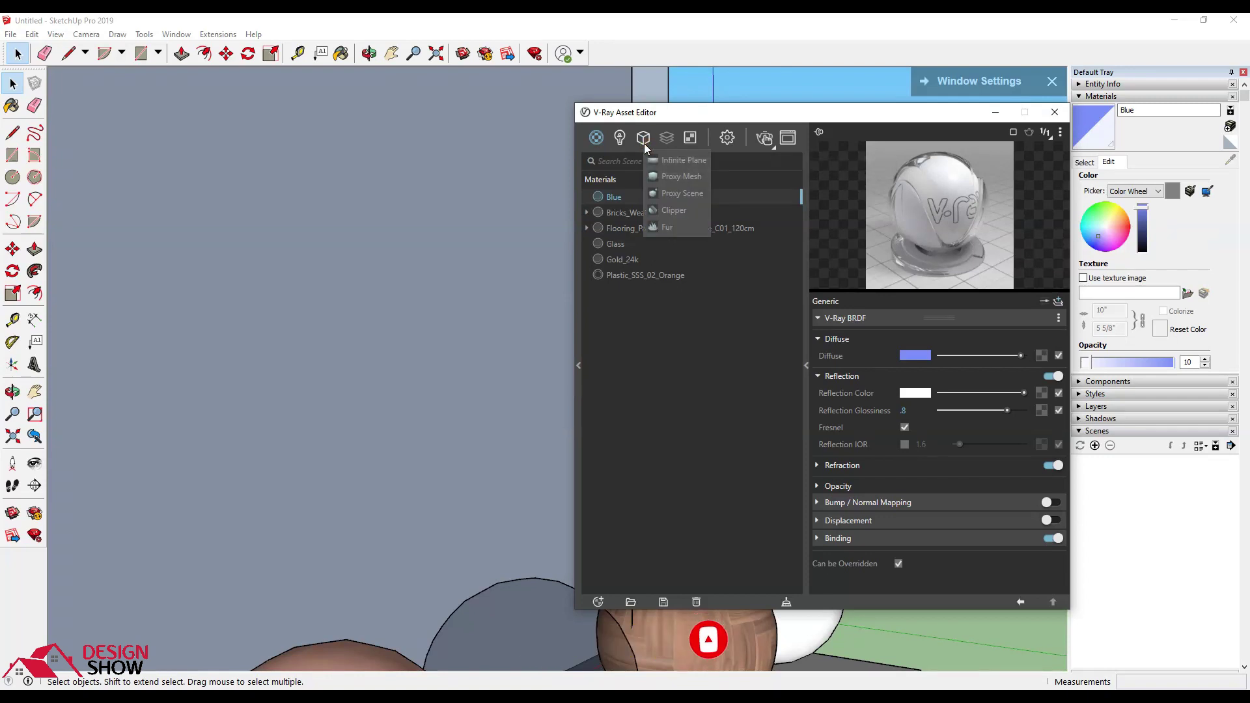
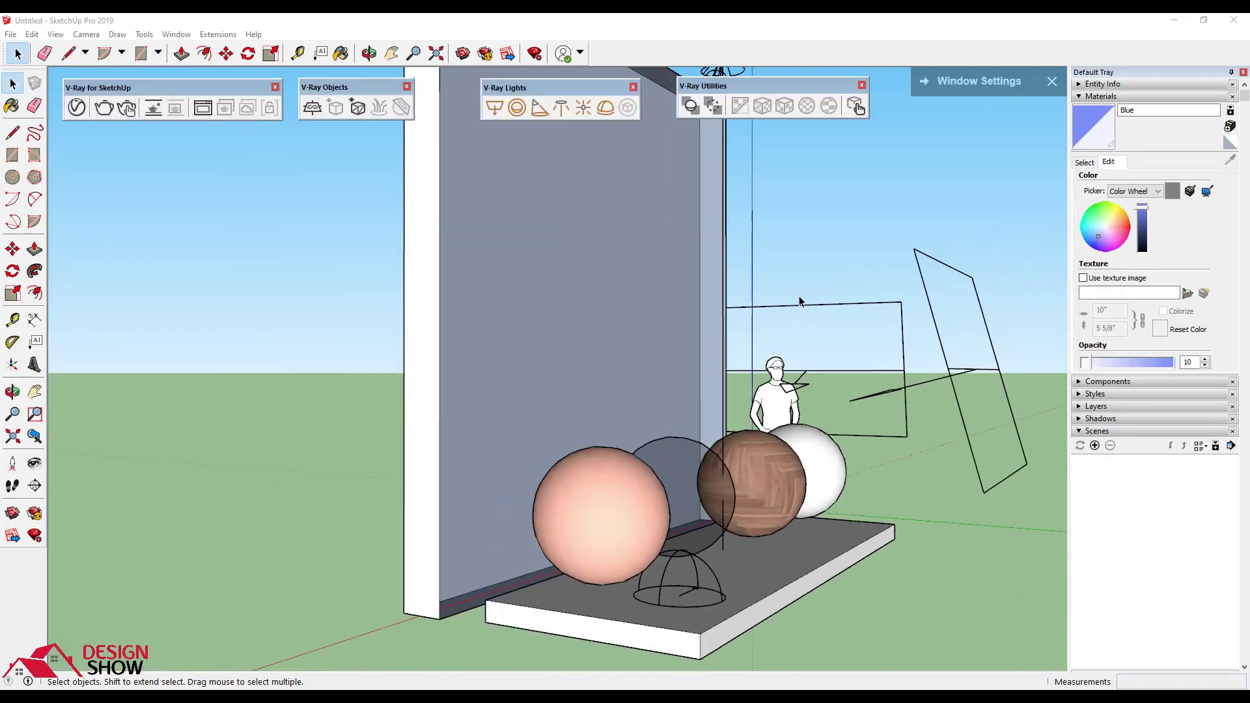
Step: Preview an interactive render of the wall scene from a high oblique view, then close it
{"action": "mouse_move", "coordinate": [800, 301]}
{"action": "middle_mouse_down"}
{"action": "mouse_move", "coordinate": [448, 302]}
{"action": "mouse_move", "coordinate": [512, 330]}
{"action": "middle_mouse_up"}
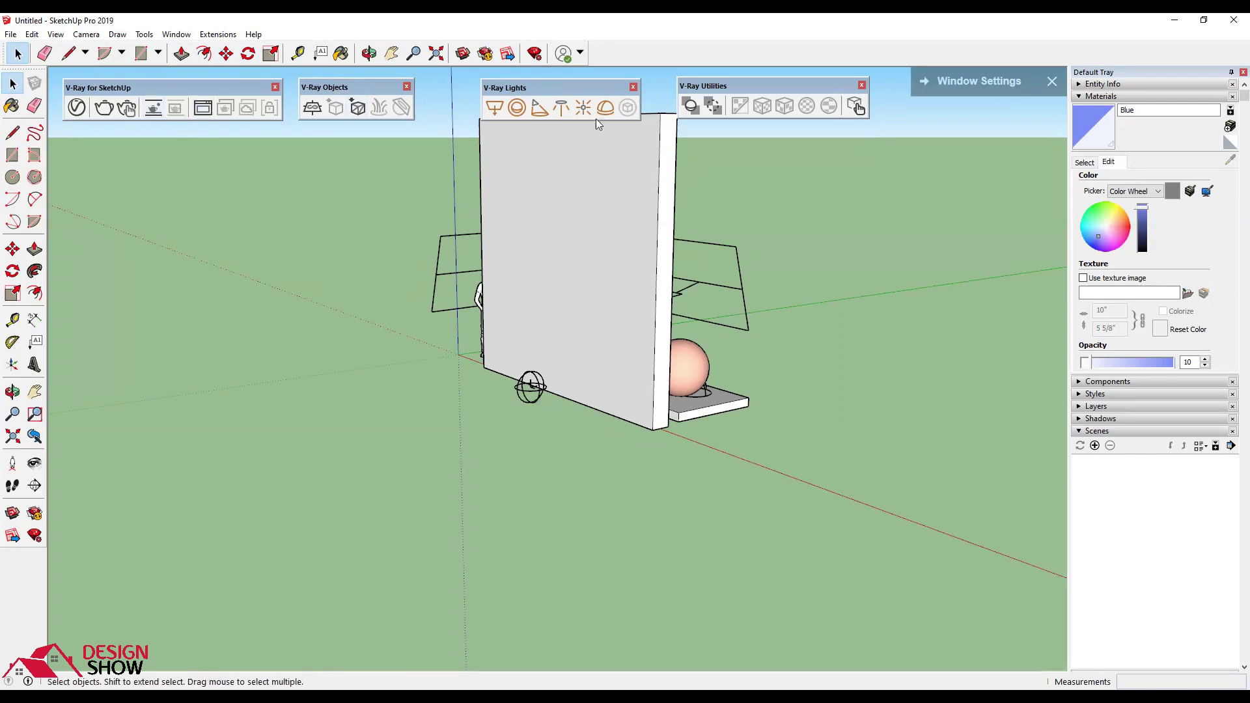
{"action": "left_click", "coordinate": [121, 112]}
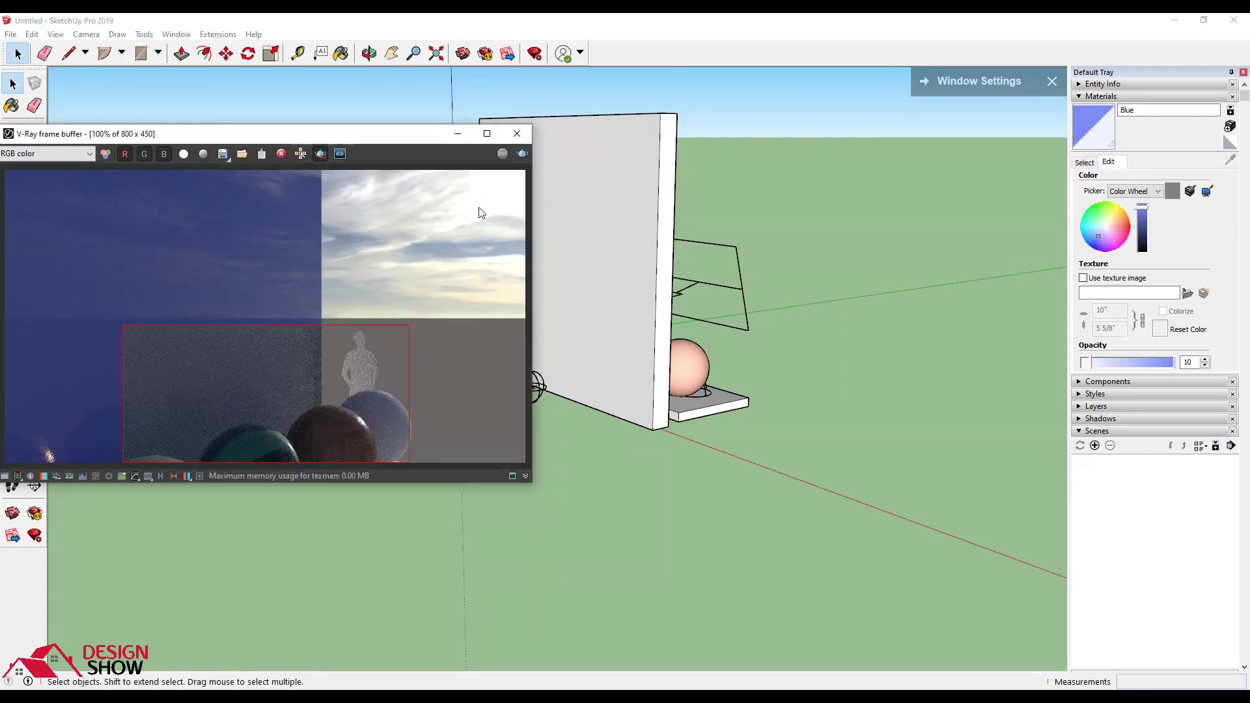
{"action": "left_click", "coordinate": [517, 134]}
Step: Orbit back to face the front of the wall
{"action": "middle_click_drag", "start_coordinate": [553, 293], "coordinate": [654, 456]}
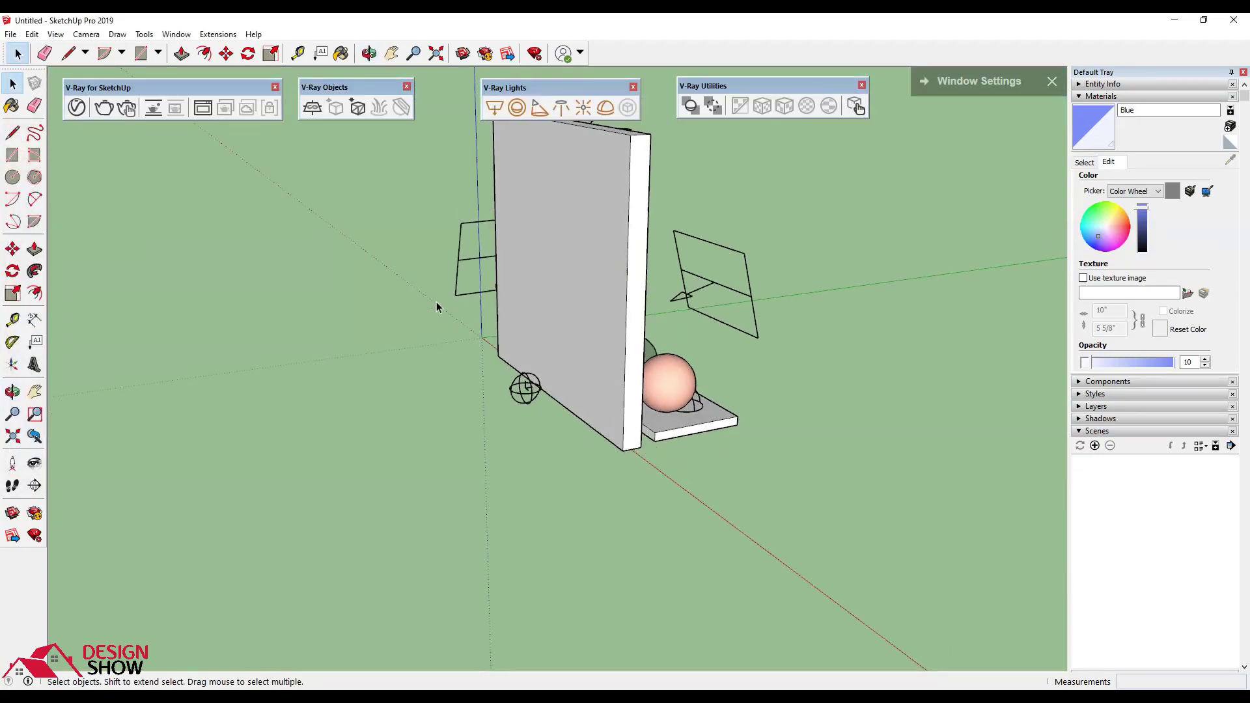
{"action": "mouse_move", "coordinate": [542, 407]}
{"action": "middle_mouse_down"}
{"action": "mouse_move", "coordinate": [401, 370]}
{"action": "mouse_move", "coordinate": [888, 525]}
{"action": "mouse_move", "coordinate": [528, 261]}
{"action": "middle_mouse_up"}
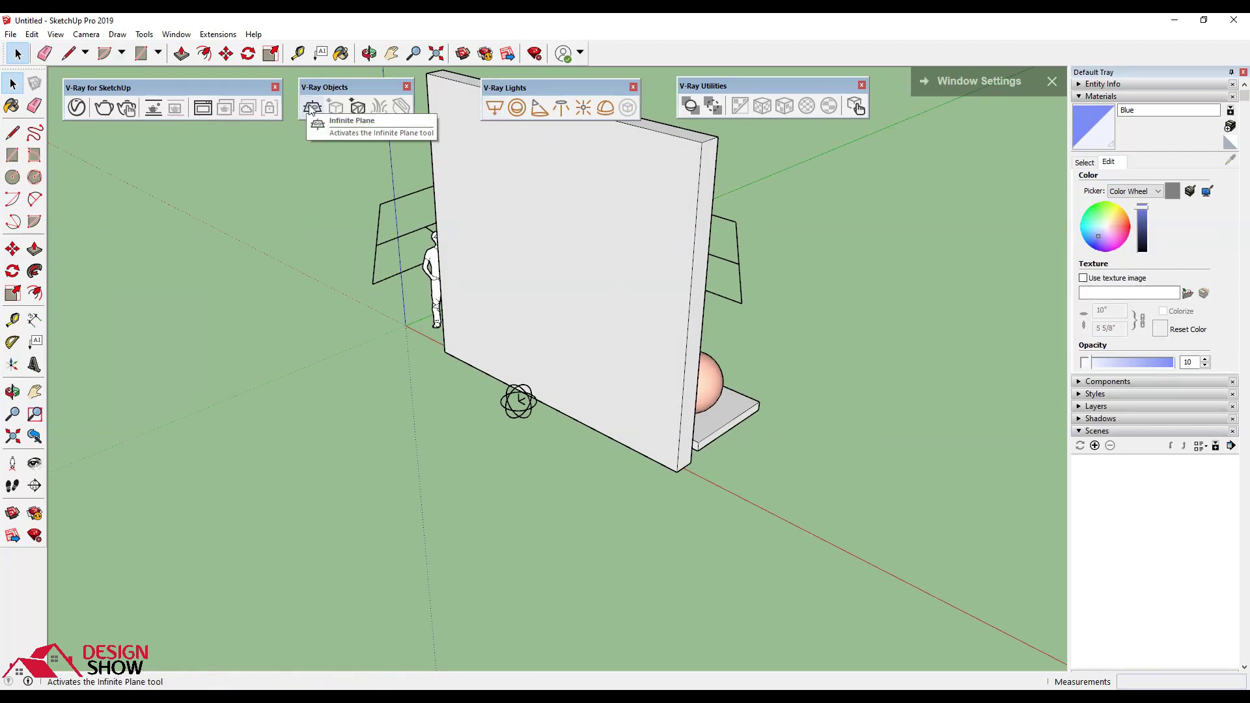
{"action": "left_click", "coordinate": [312, 108]}
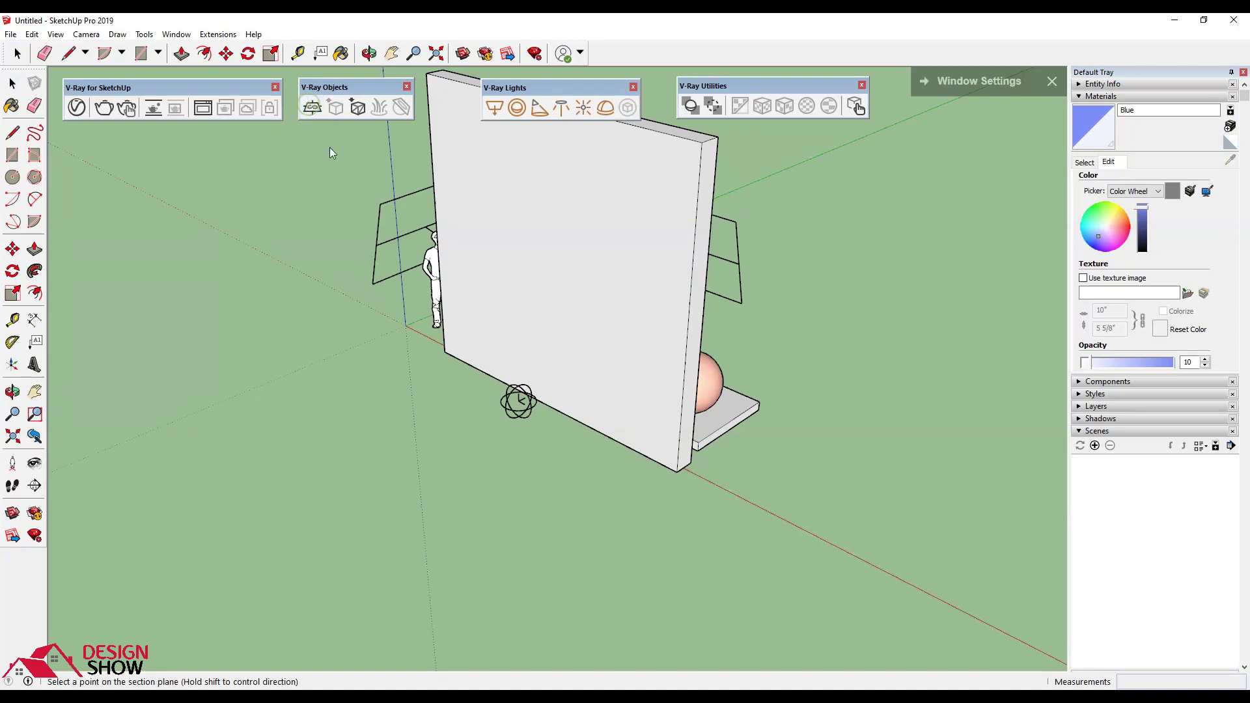
Step: Place a V-Ray infinite plane beside the wall and paint it with Brick Antique 01
{"action": "left_click", "coordinate": [402, 328]}
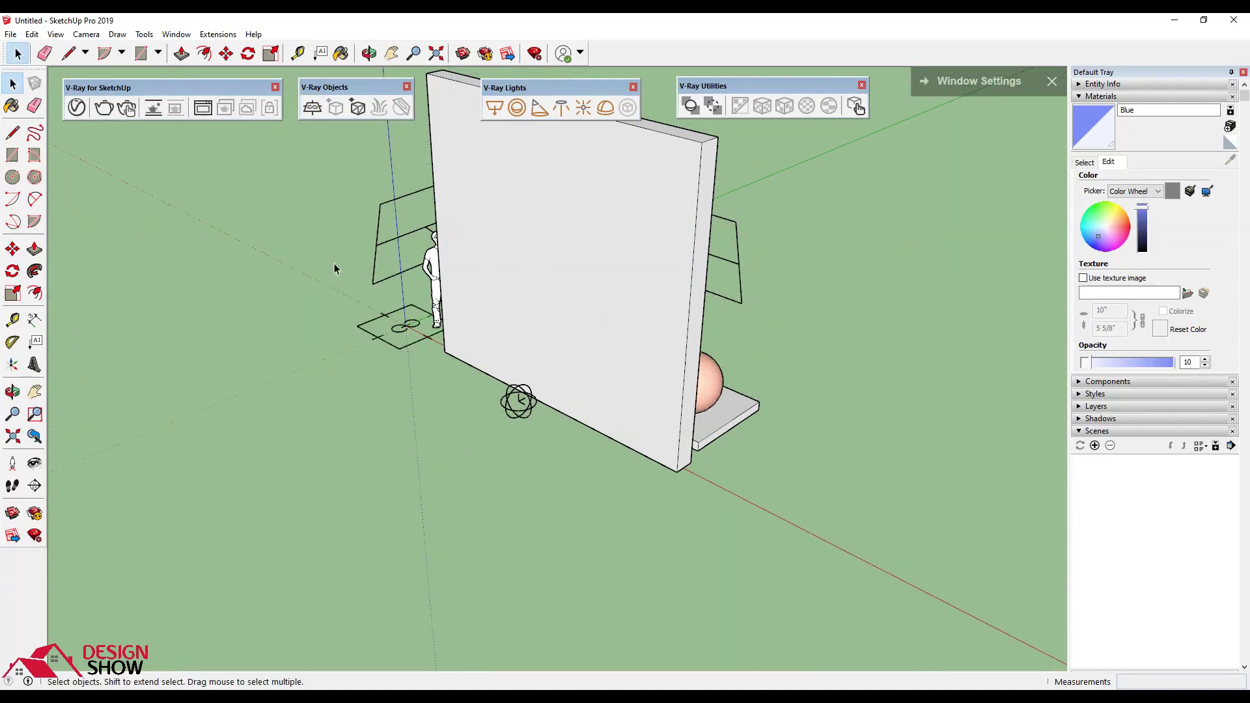
{"action": "left_click_drag", "start_coordinate": [337, 310], "coordinate": [336, 303]}
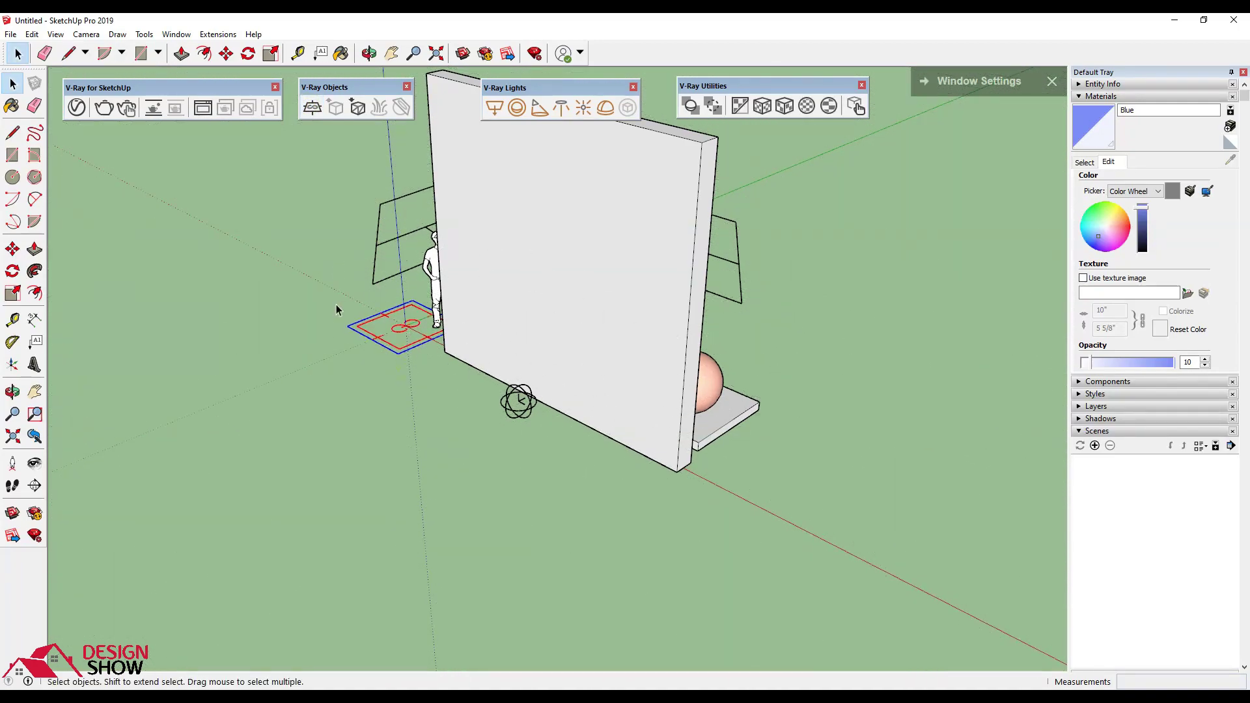
{"action": "left_click", "coordinate": [11, 106]}
{"action": "left_click", "coordinate": [1084, 162]}
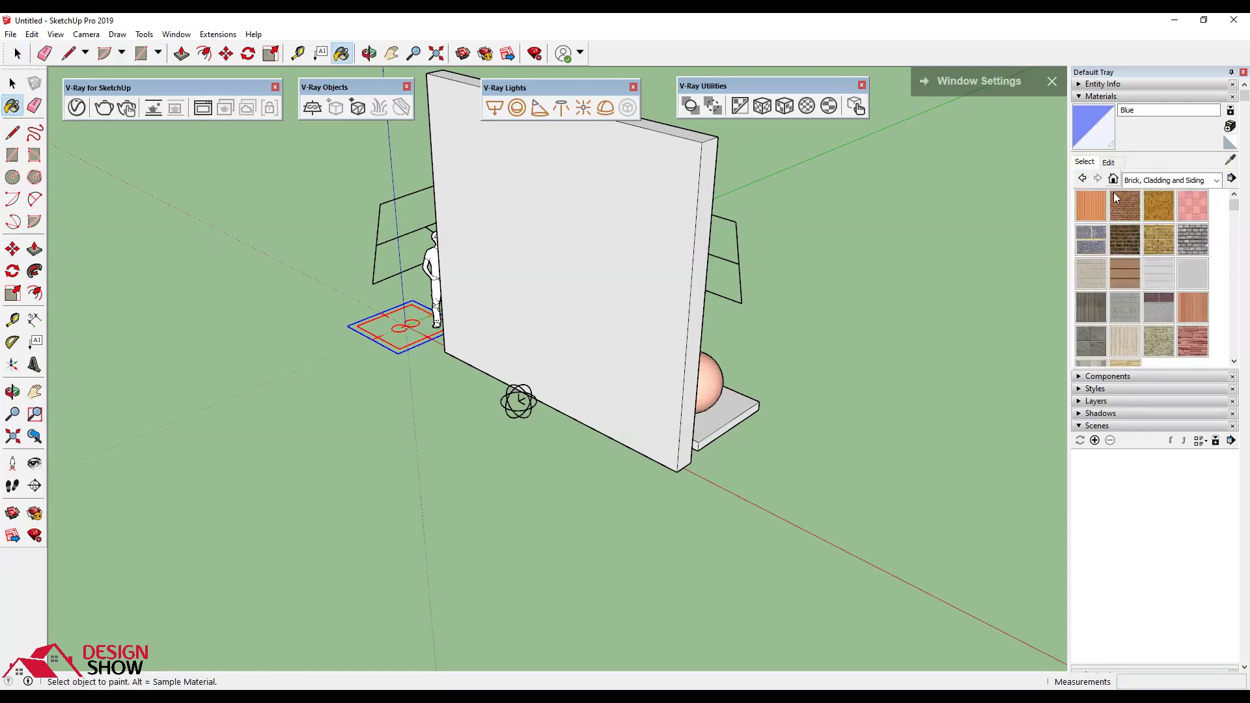
{"action": "left_click", "coordinate": [1120, 204]}
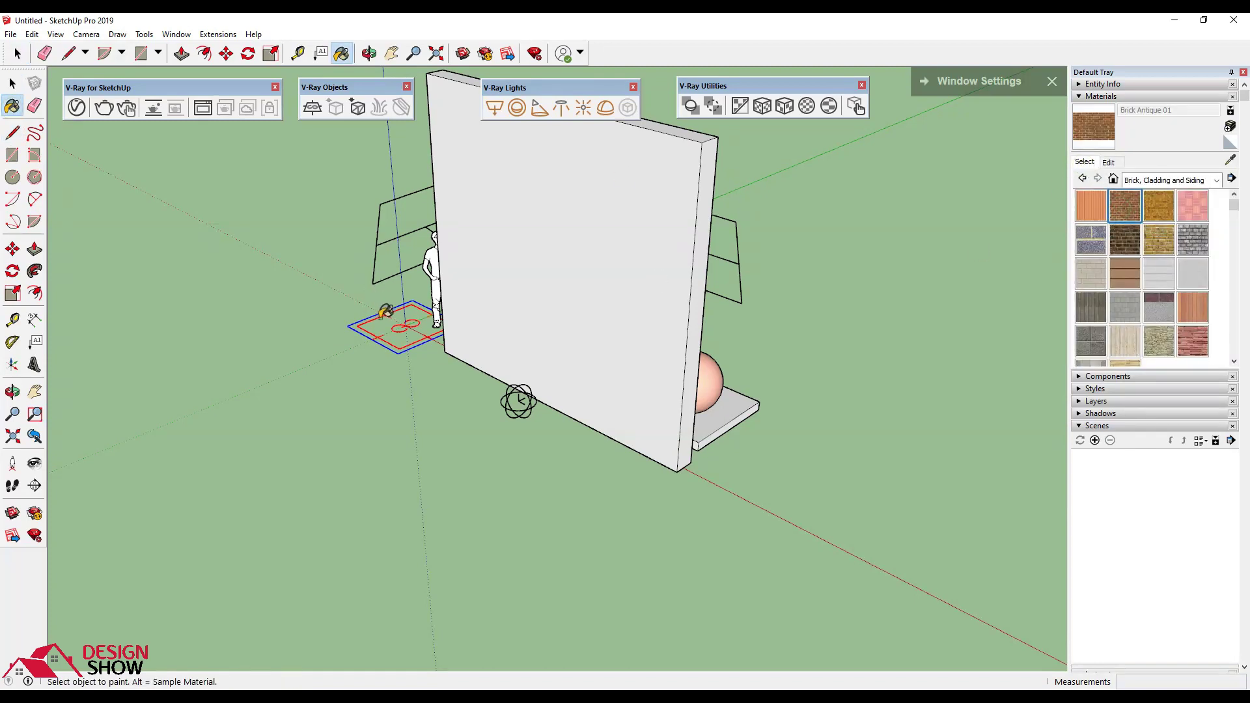
{"action": "left_click", "coordinate": [386, 312]}
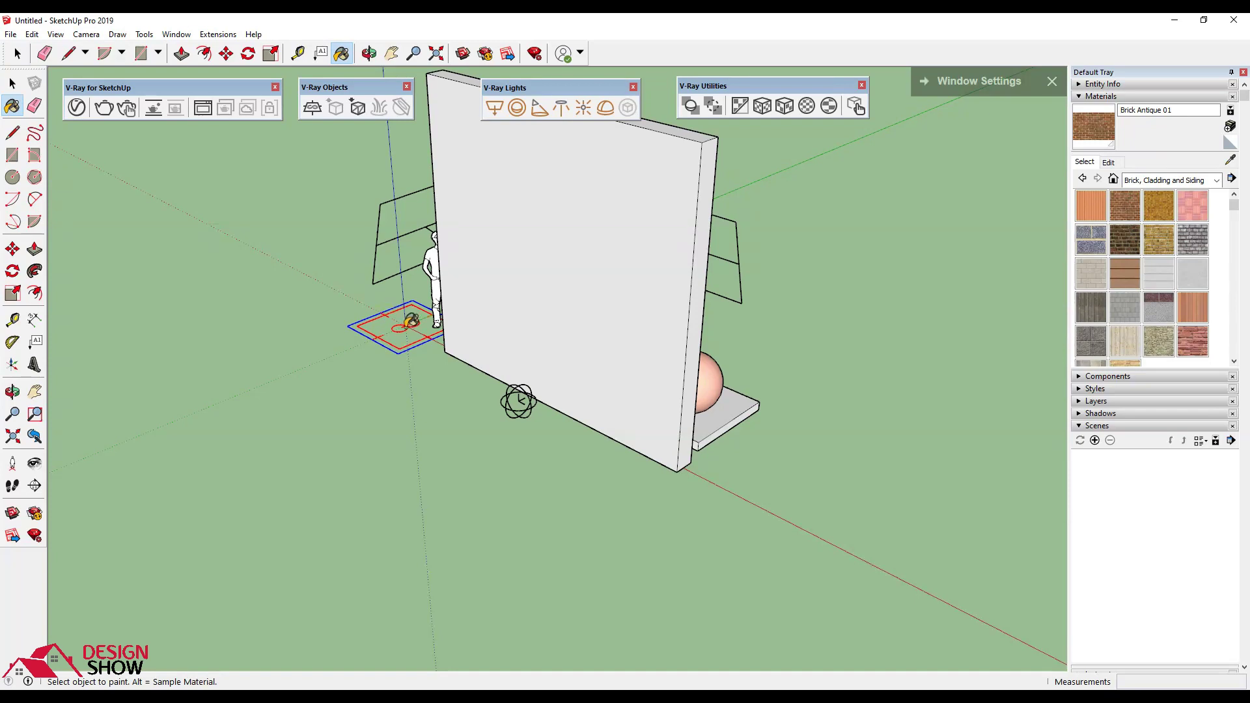
{"action": "left_click", "coordinate": [13, 84]}
{"action": "mouse_move", "coordinate": [466, 417]}
{"action": "middle_mouse_down"}
{"action": "mouse_move", "coordinate": [362, 296]}
{"action": "mouse_move", "coordinate": [428, 277]}
{"action": "mouse_move", "coordinate": [416, 299]}
{"action": "middle_mouse_up"}
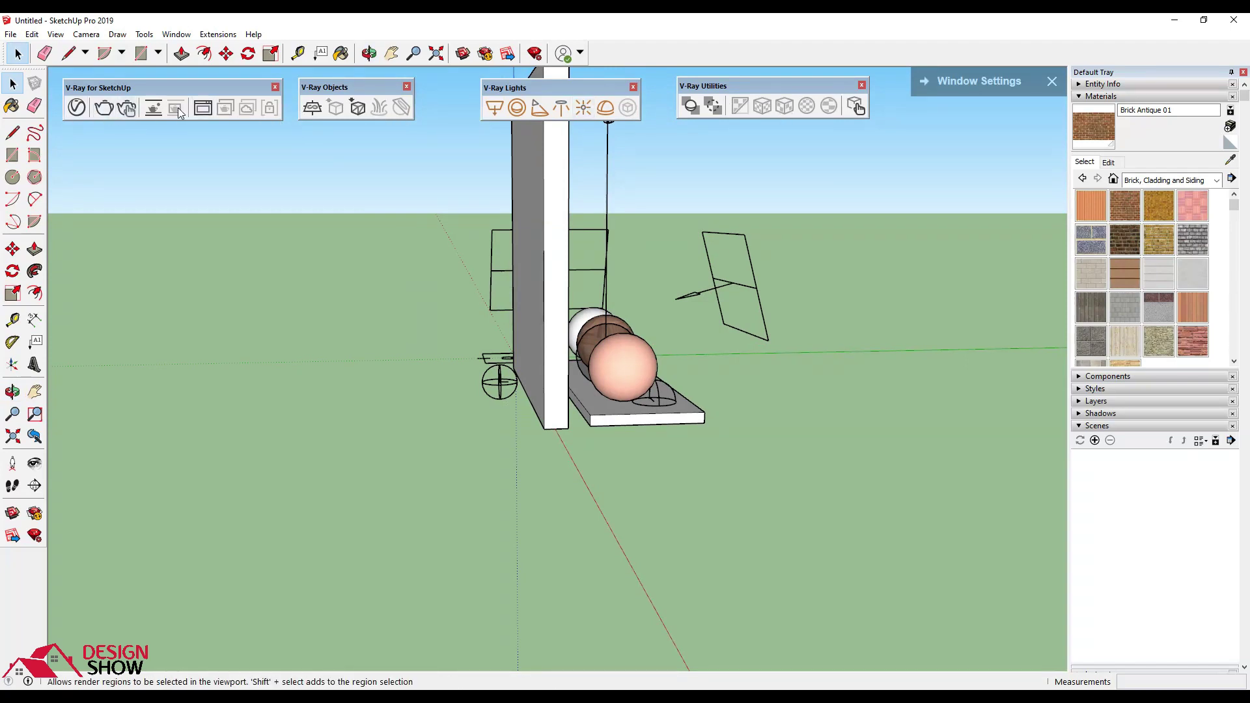
{"action": "left_click", "coordinate": [114, 111]}
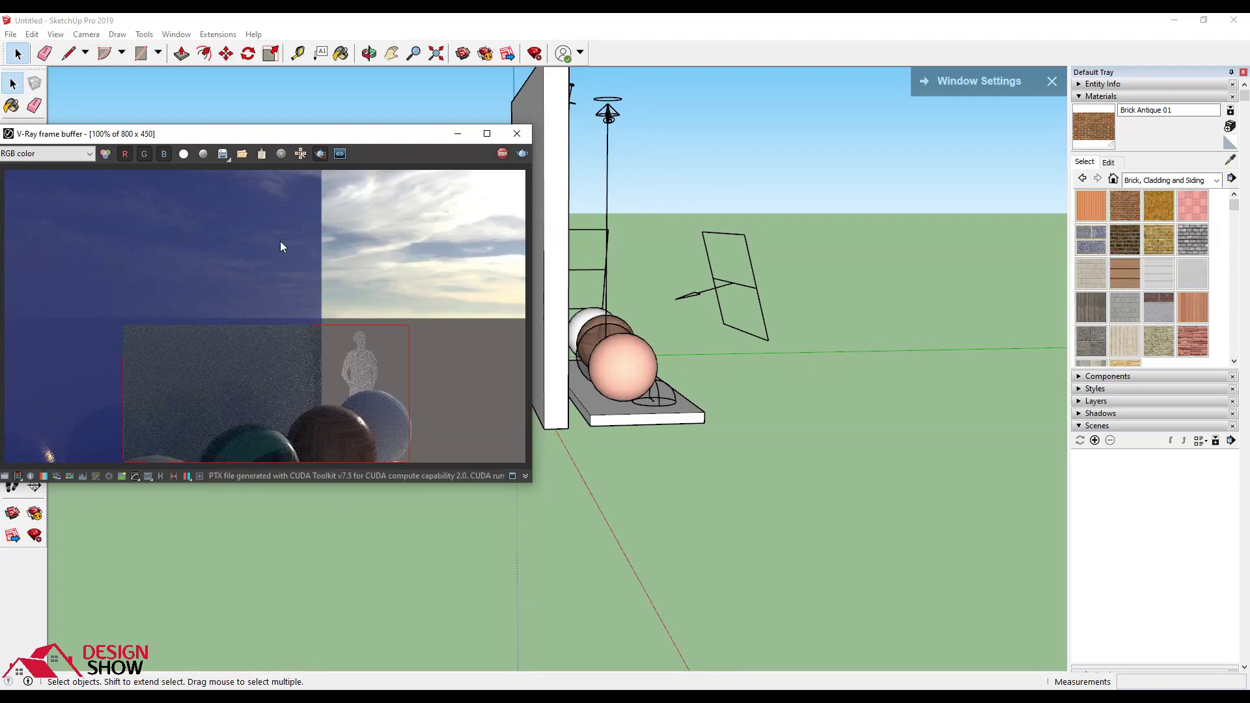
Step: Render the full frame interactively, viewing the brick floor from other angles, then stop rendering
{"action": "left_click", "coordinate": [320, 154]}
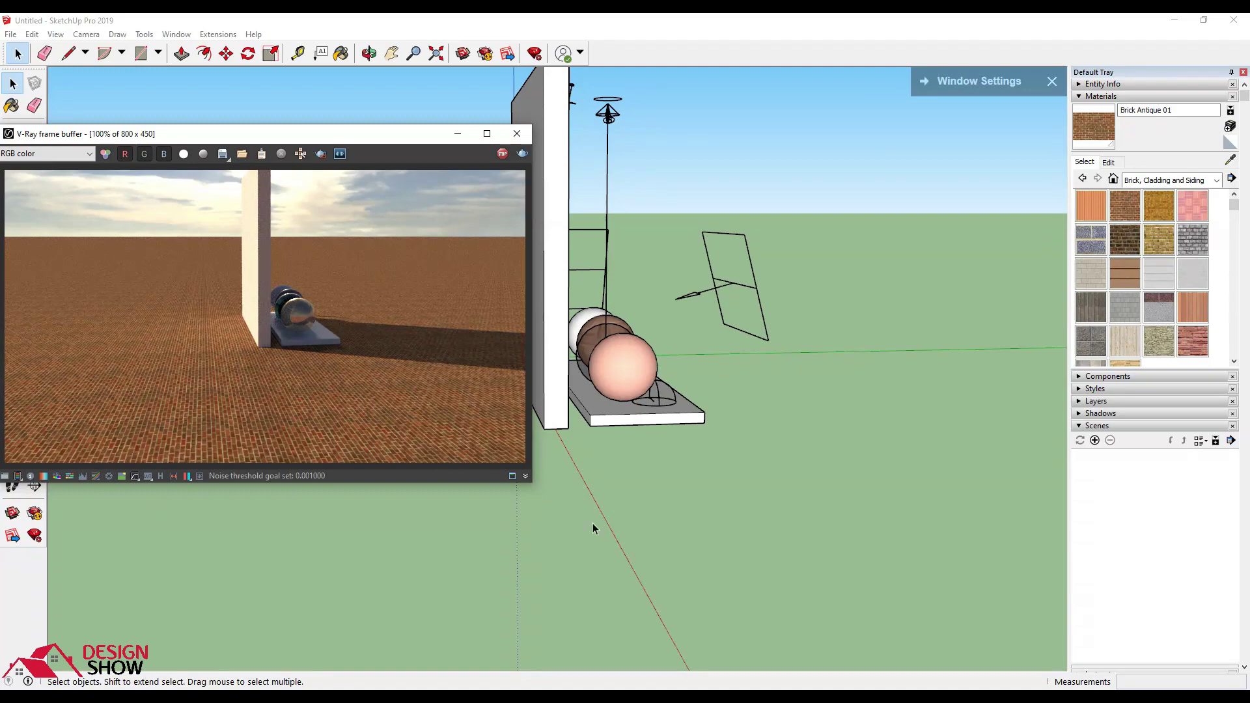
{"action": "scroll", "coordinate": [592, 522], "scroll_direction": "up", "scroll_amount": 1}
{"action": "scroll", "coordinate": [592, 522], "scroll_direction": "up", "scroll_amount": 1}
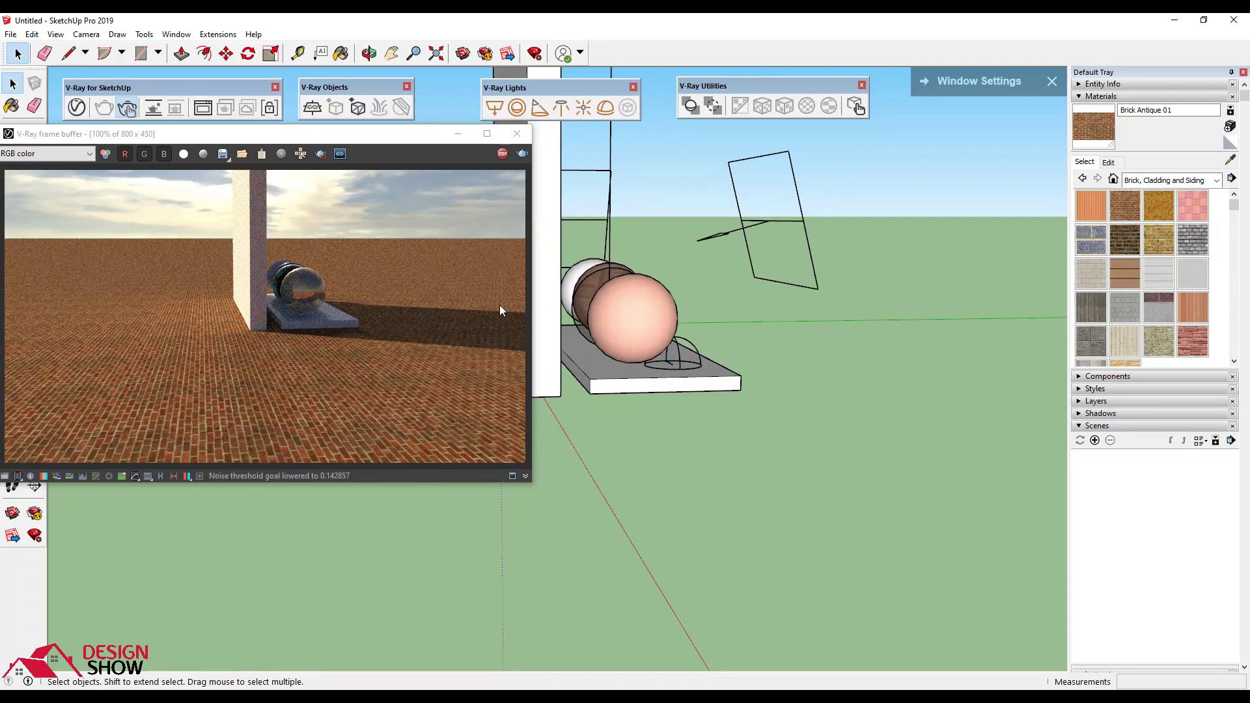
{"action": "mouse_move", "coordinate": [776, 362]}
{"action": "middle_mouse_down"}
{"action": "mouse_move", "coordinate": [670, 381]}
{"action": "mouse_move", "coordinate": [747, 363]}
{"action": "middle_mouse_up"}
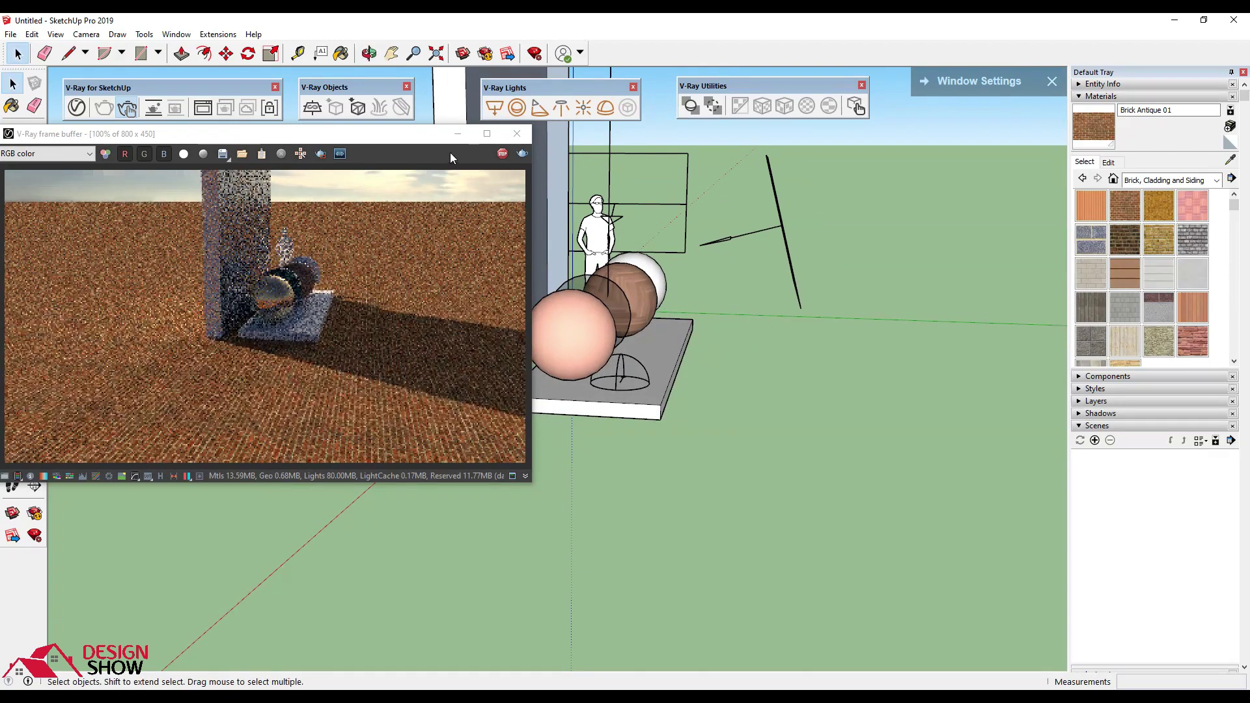
{"action": "mouse_move", "coordinate": [424, 139]}
{"action": "left_mouse_down"}
{"action": "mouse_move", "coordinate": [336, 195]}
{"action": "mouse_move", "coordinate": [375, 214]}
{"action": "left_mouse_up"}
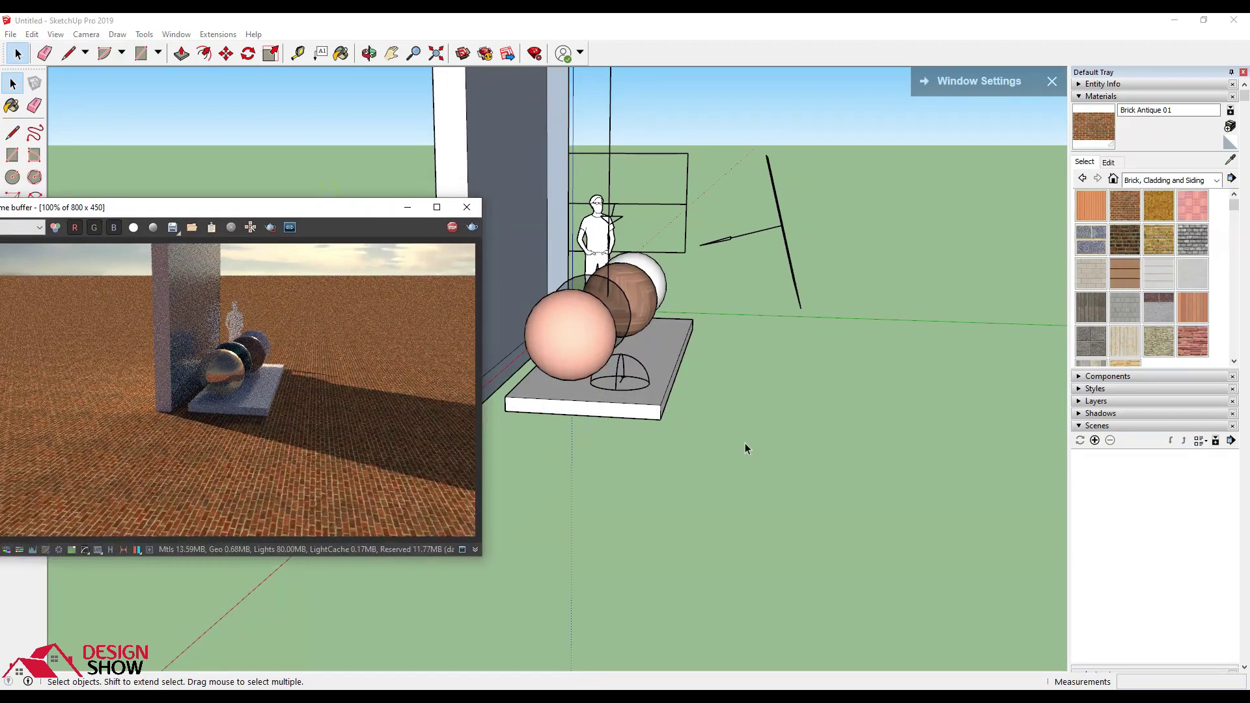
{"action": "left_click", "coordinate": [402, 192]}
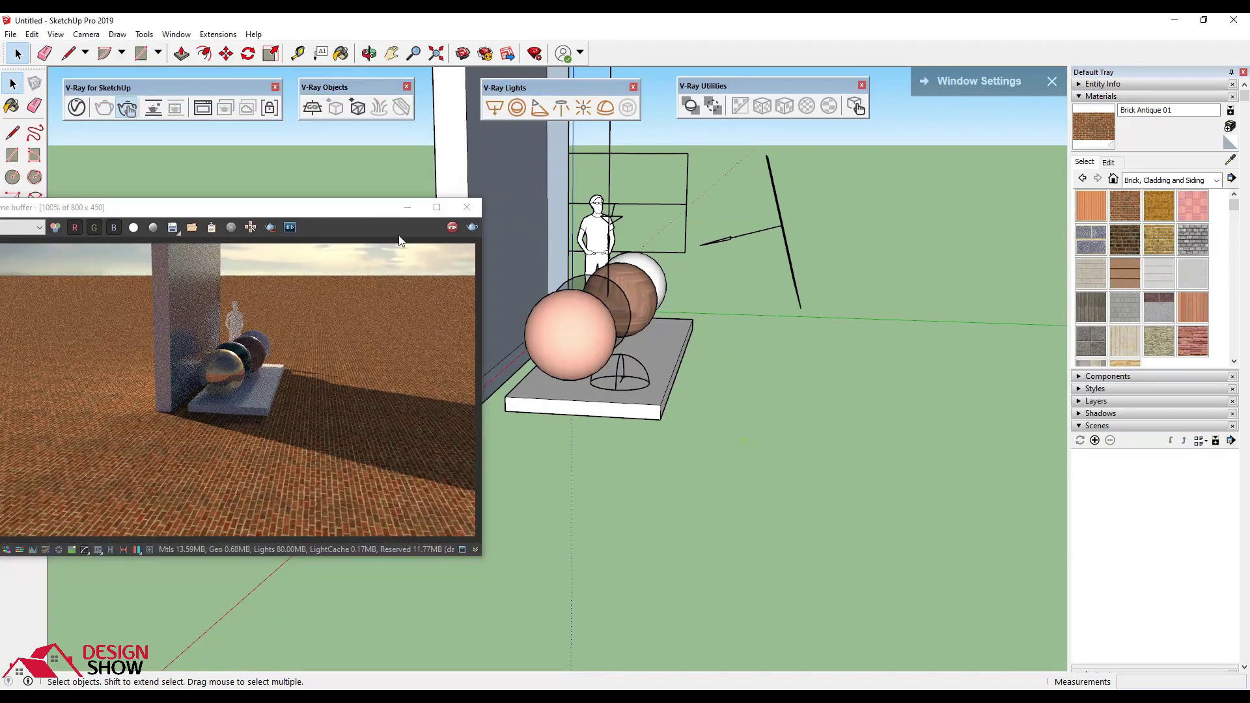
{"action": "left_click", "coordinate": [452, 228]}
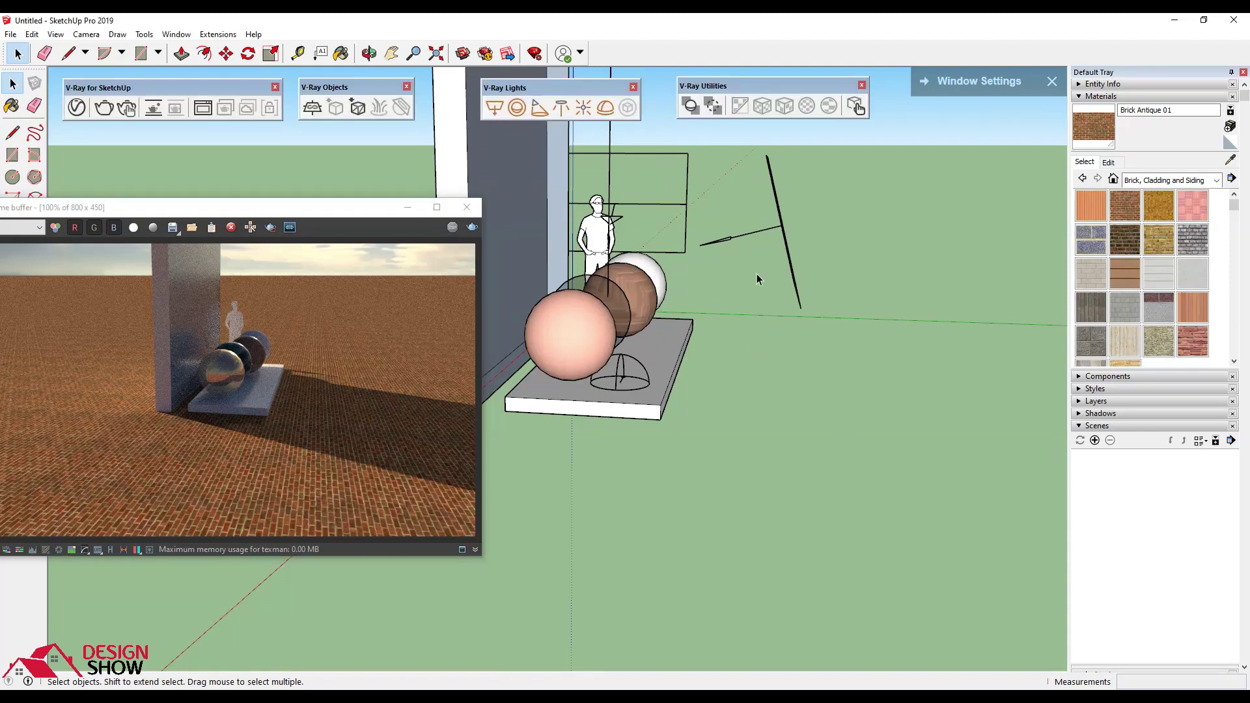
{"action": "middle_click_drag", "start_coordinate": [757, 273], "coordinate": [443, 133]}
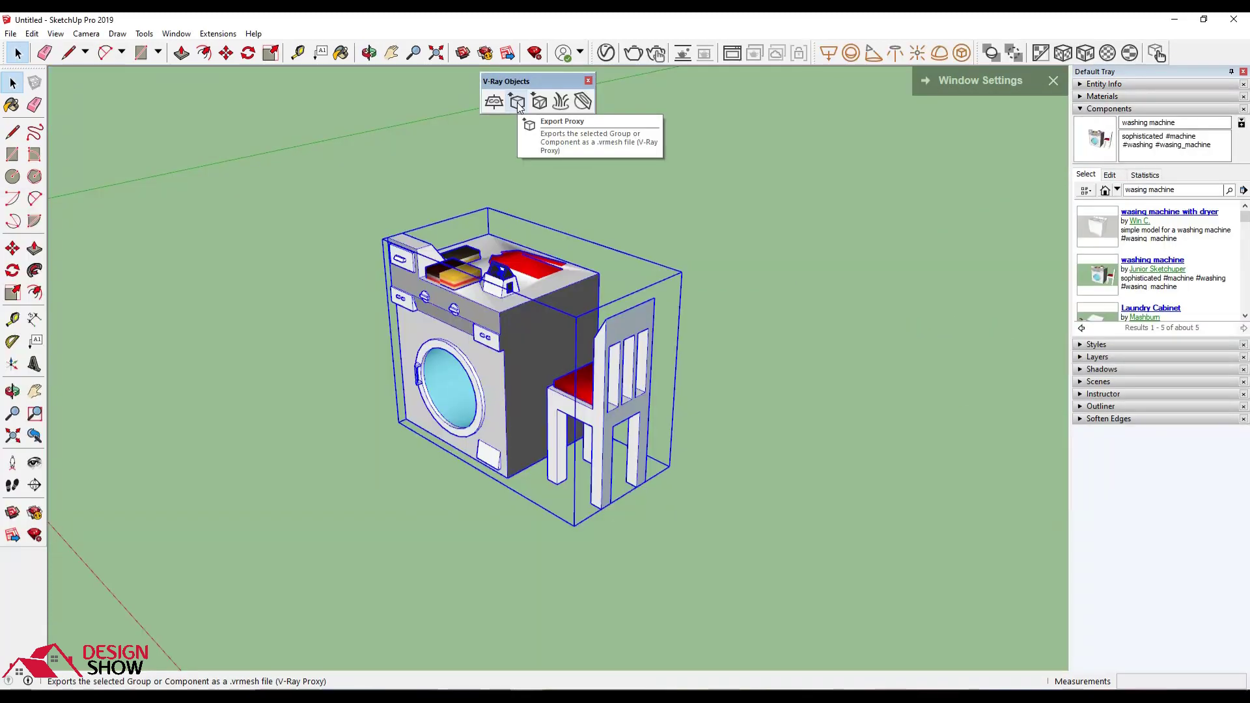
Step: Set the proxy export file path to 'washing machine' in the Desktop Vray export folder
{"action": "left_click", "coordinate": [518, 102]}
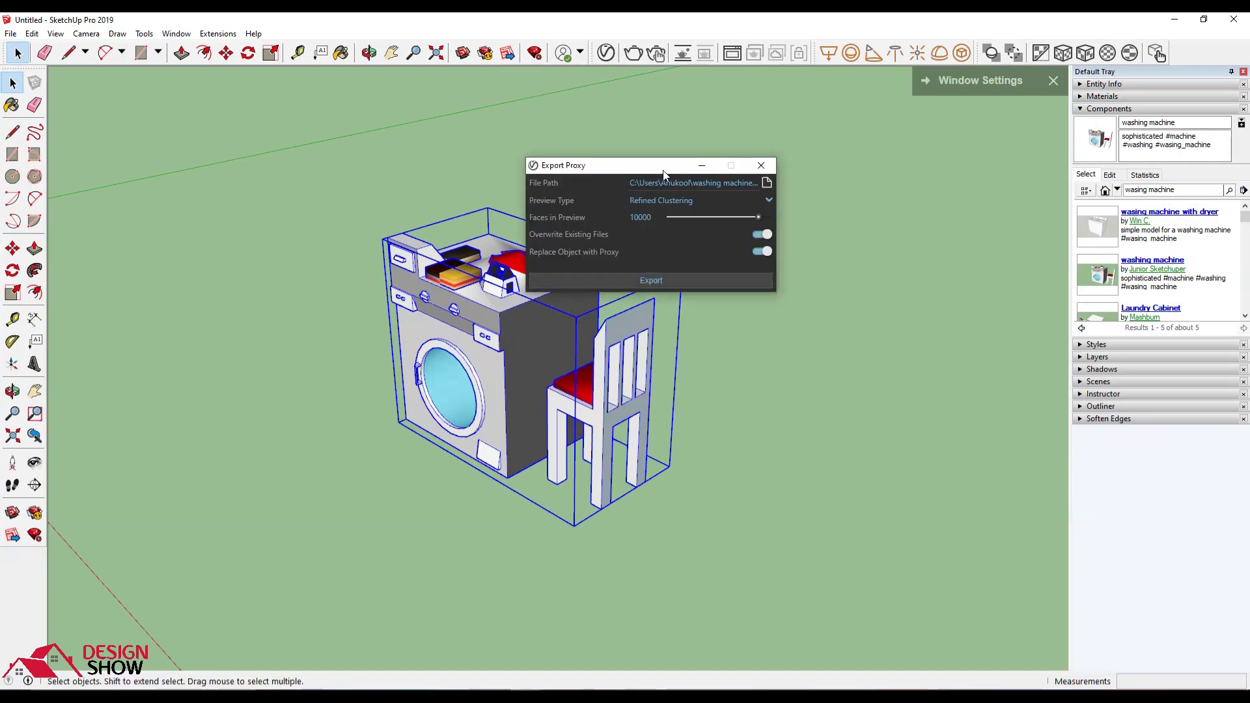
{"action": "left_click_drag", "start_coordinate": [667, 174], "coordinate": [828, 167]}
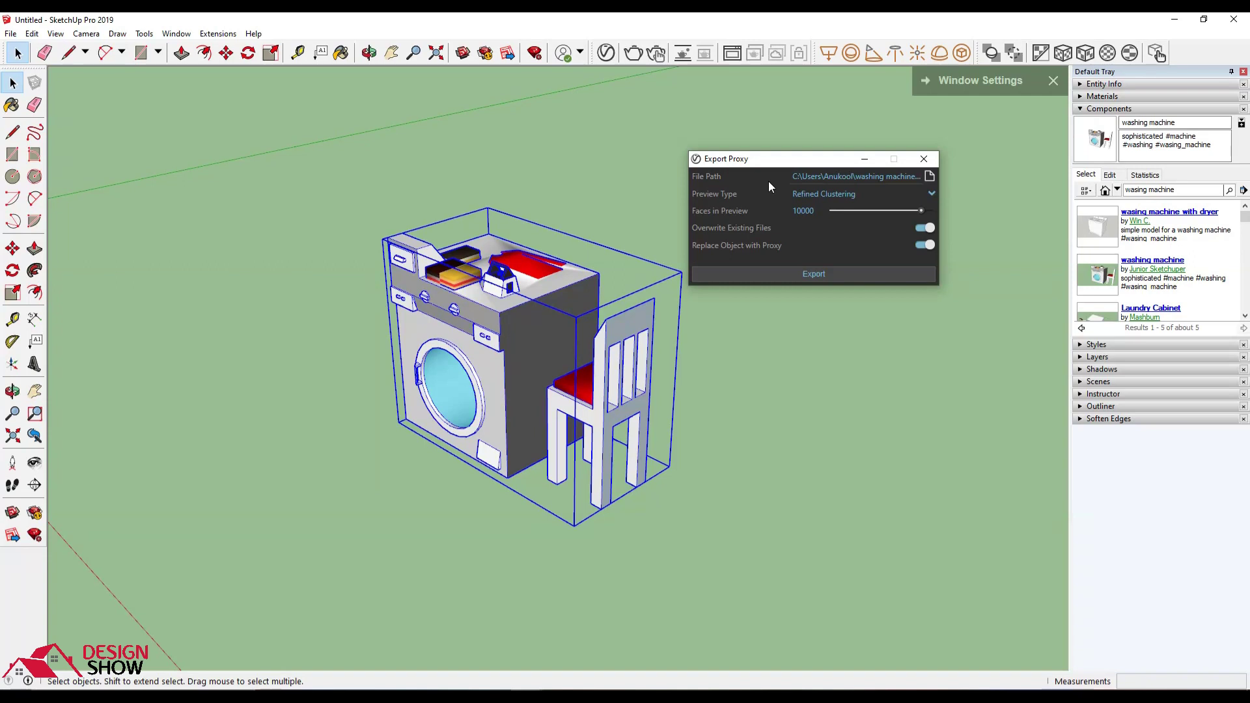
{"action": "left_click", "coordinate": [929, 177]}
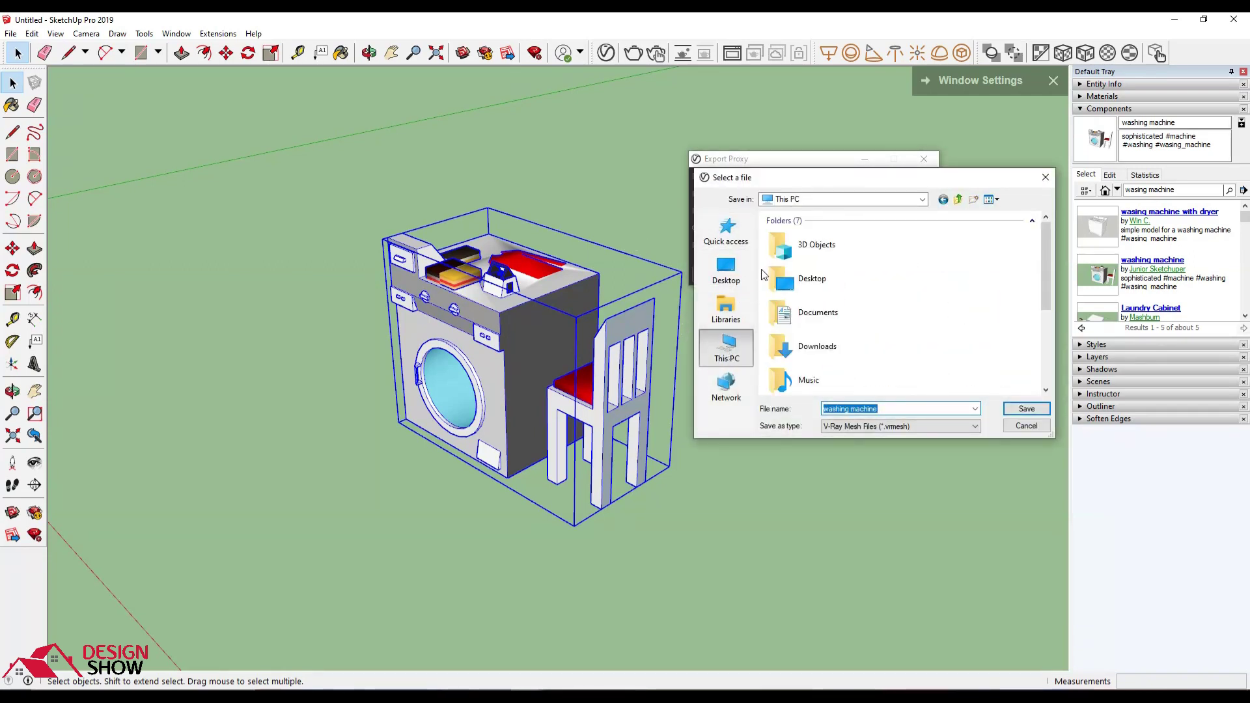
{"action": "left_click", "coordinate": [726, 270]}
{"action": "double_click", "coordinate": [818, 338]}
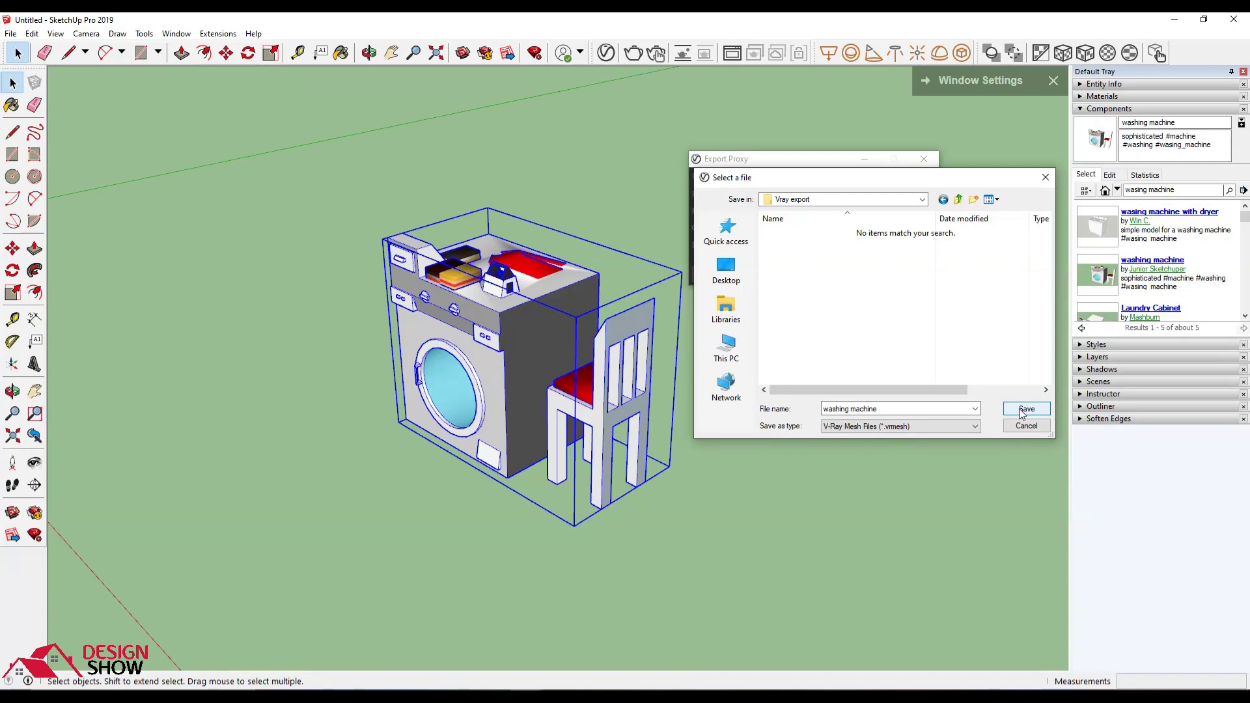
{"action": "left_click", "coordinate": [1026, 409]}
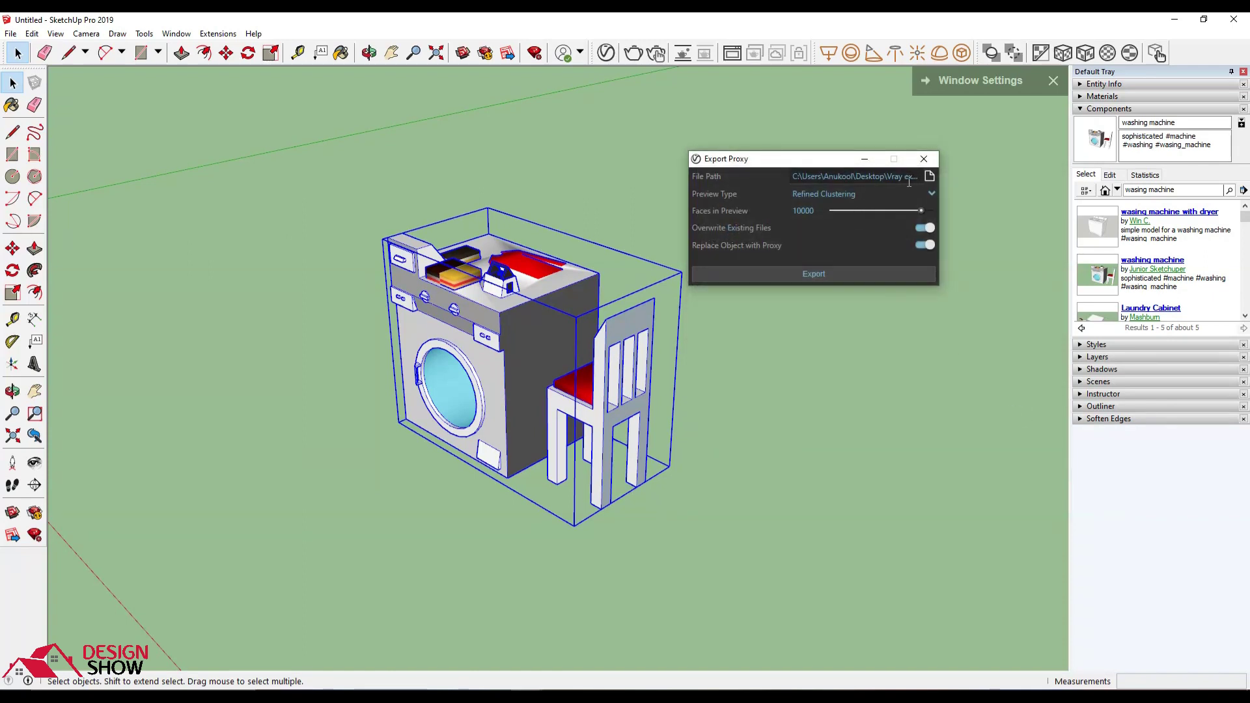
Step: Switch the proxy preview type to Face Skipping while checking a frontal view of the washing machine
{"action": "left_click", "coordinate": [864, 194]}
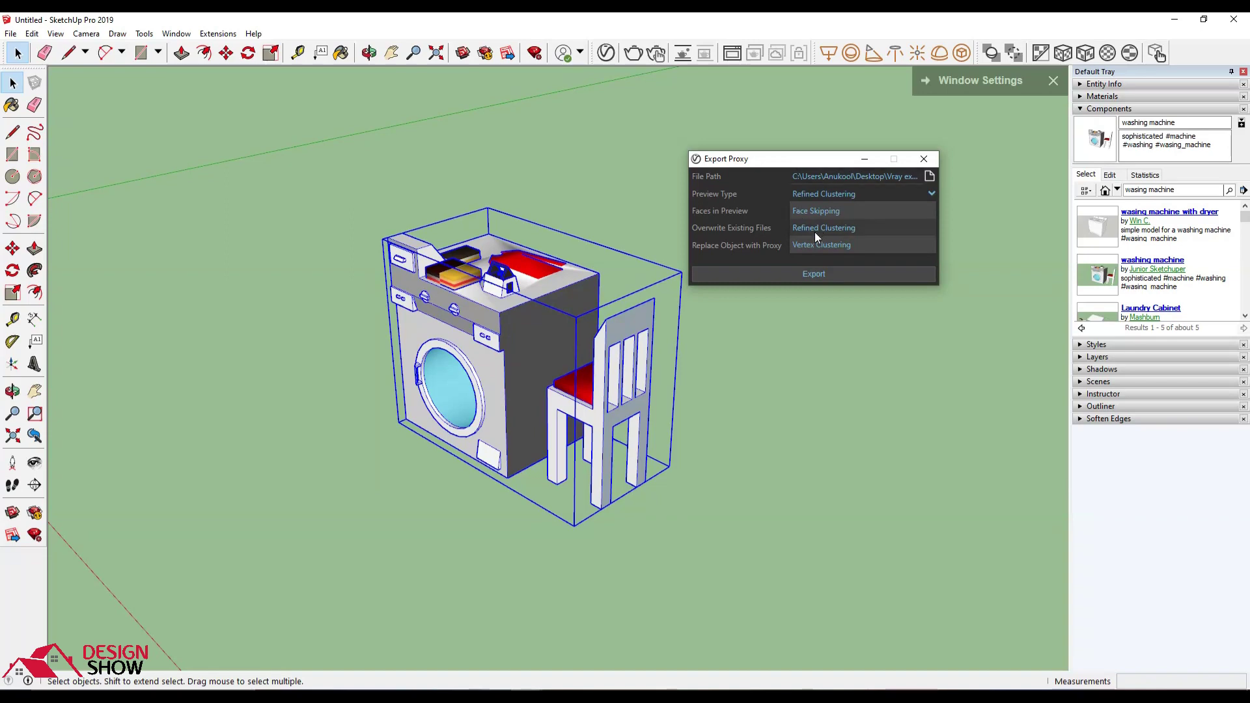
{"action": "middle_click_drag", "start_coordinate": [417, 365], "coordinate": [468, 385]}
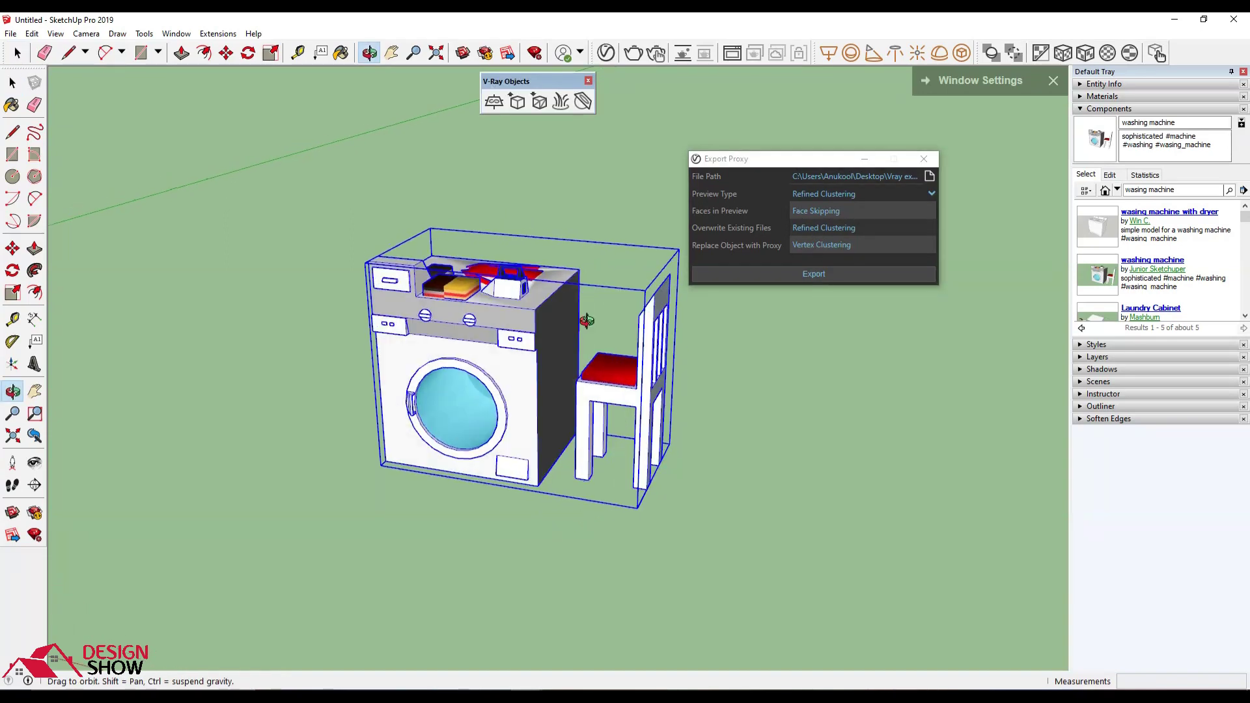
{"action": "scroll", "coordinate": [482, 404], "scroll_direction": "up", "scroll_amount": 5}
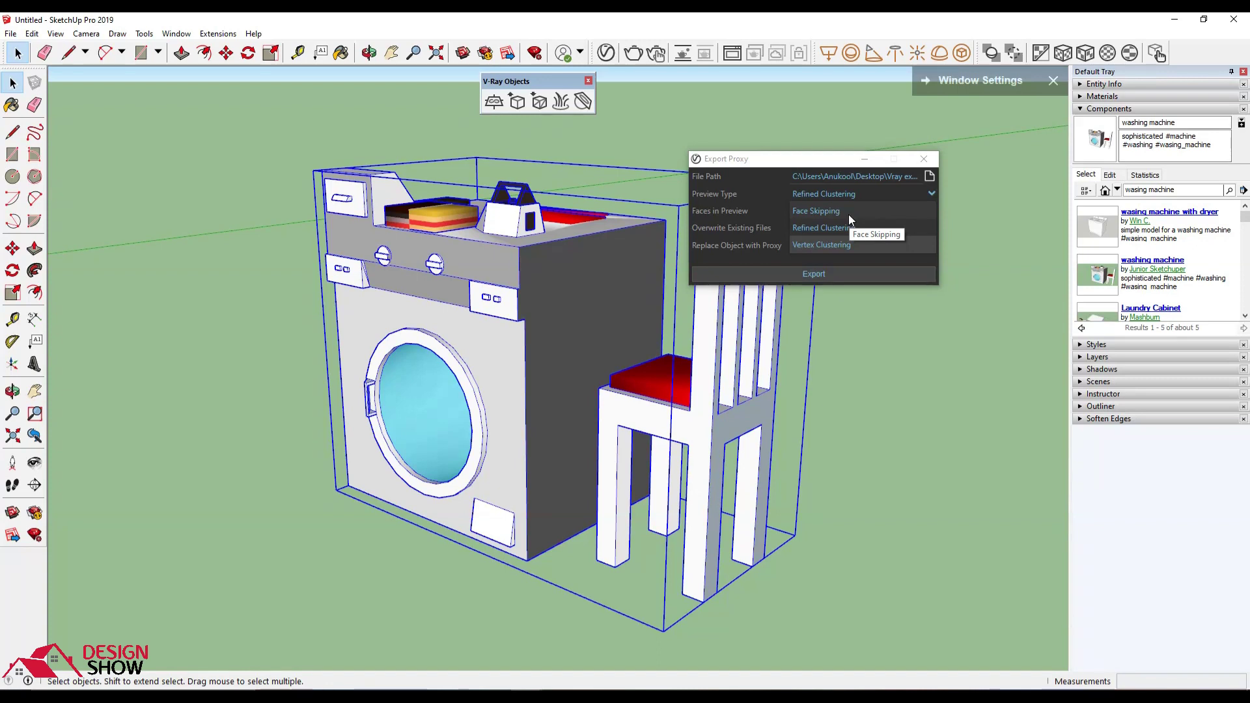
{"action": "left_click", "coordinate": [850, 214]}
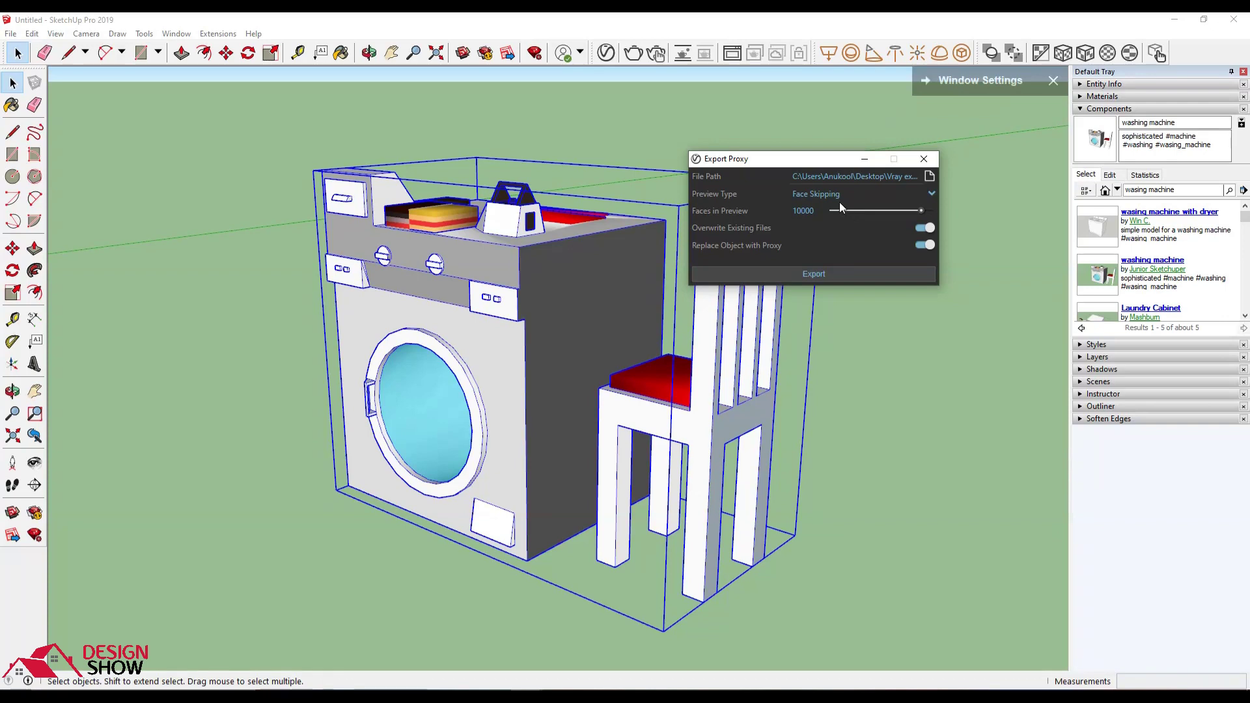
{"action": "left_click", "coordinate": [866, 192]}
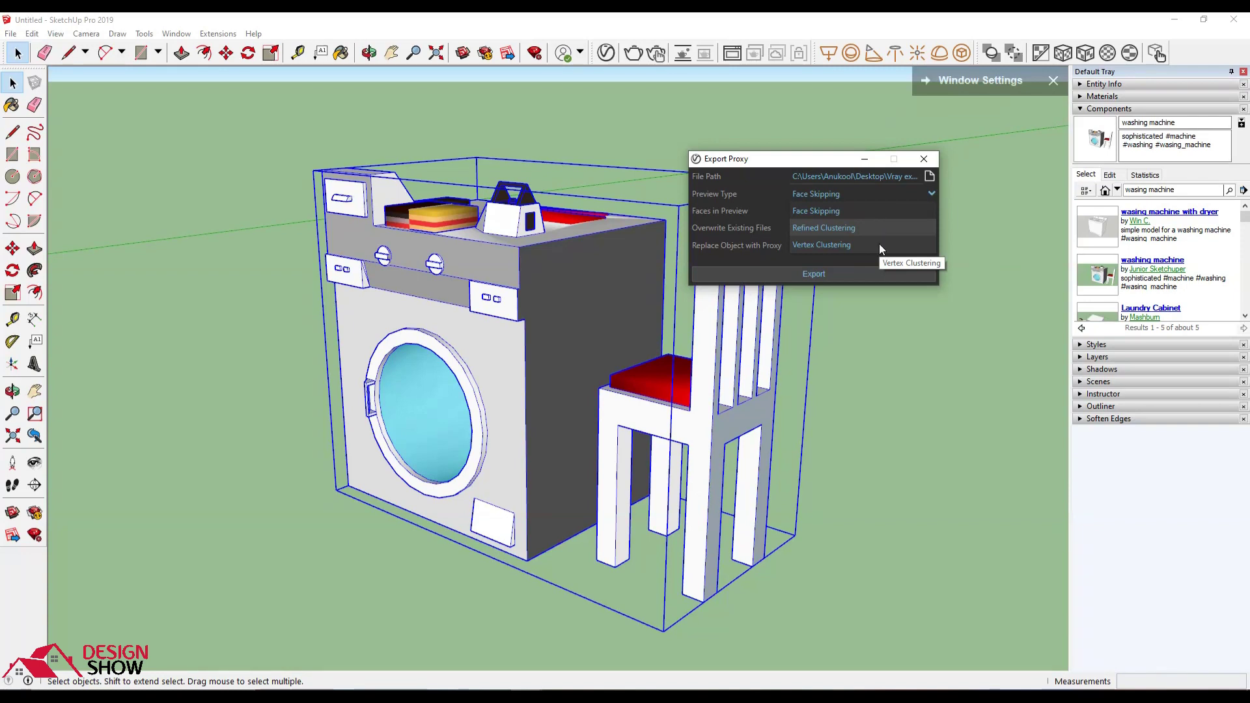
{"action": "mouse_move", "coordinate": [823, 228]}
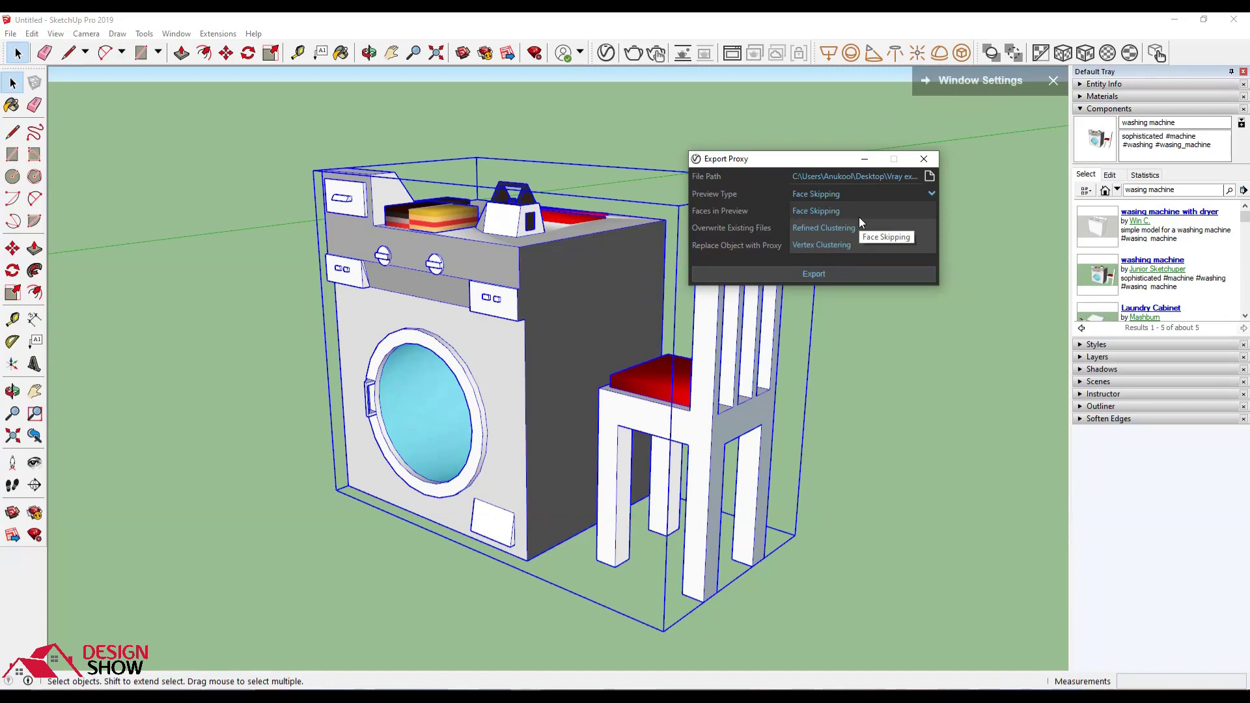
{"action": "left_click", "coordinate": [858, 217]}
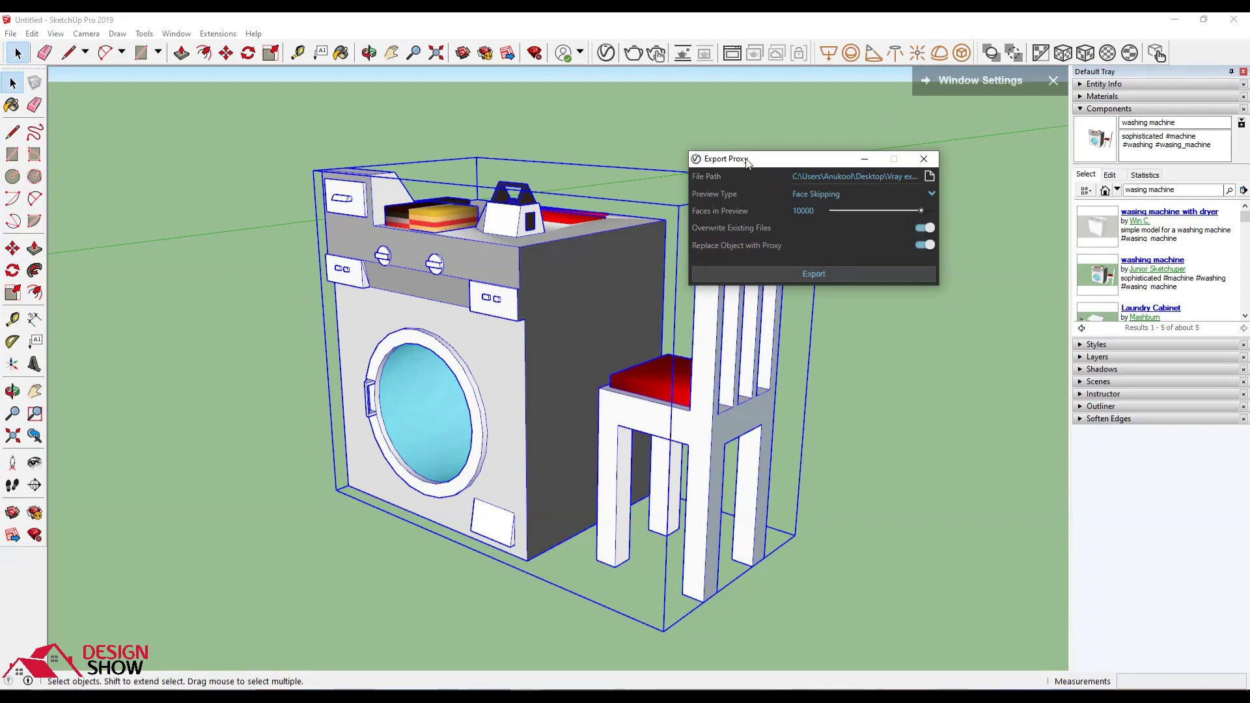
{"action": "left_click_drag", "start_coordinate": [716, 158], "coordinate": [783, 252]}
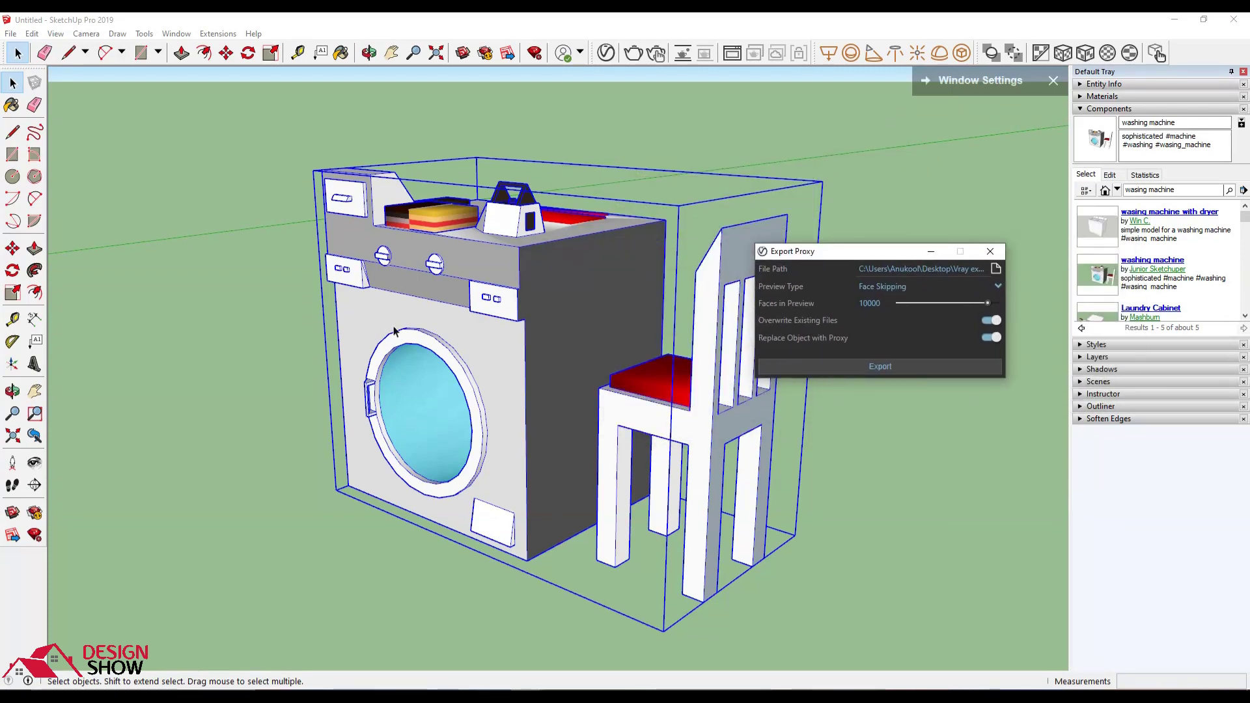
Step: Face the washing machine front and keep Faces in Preview at 10000
{"action": "middle_click_drag", "start_coordinate": [529, 326], "coordinate": [819, 303]}
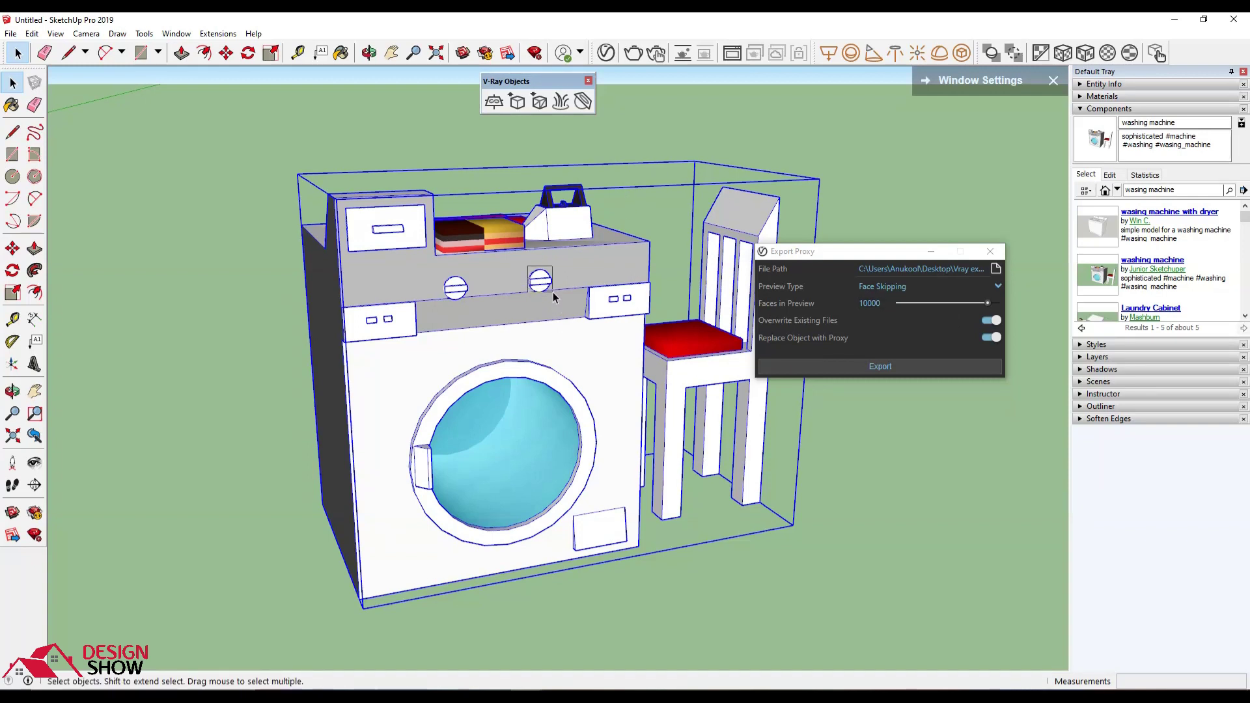
{"action": "left_click", "coordinate": [885, 303]}
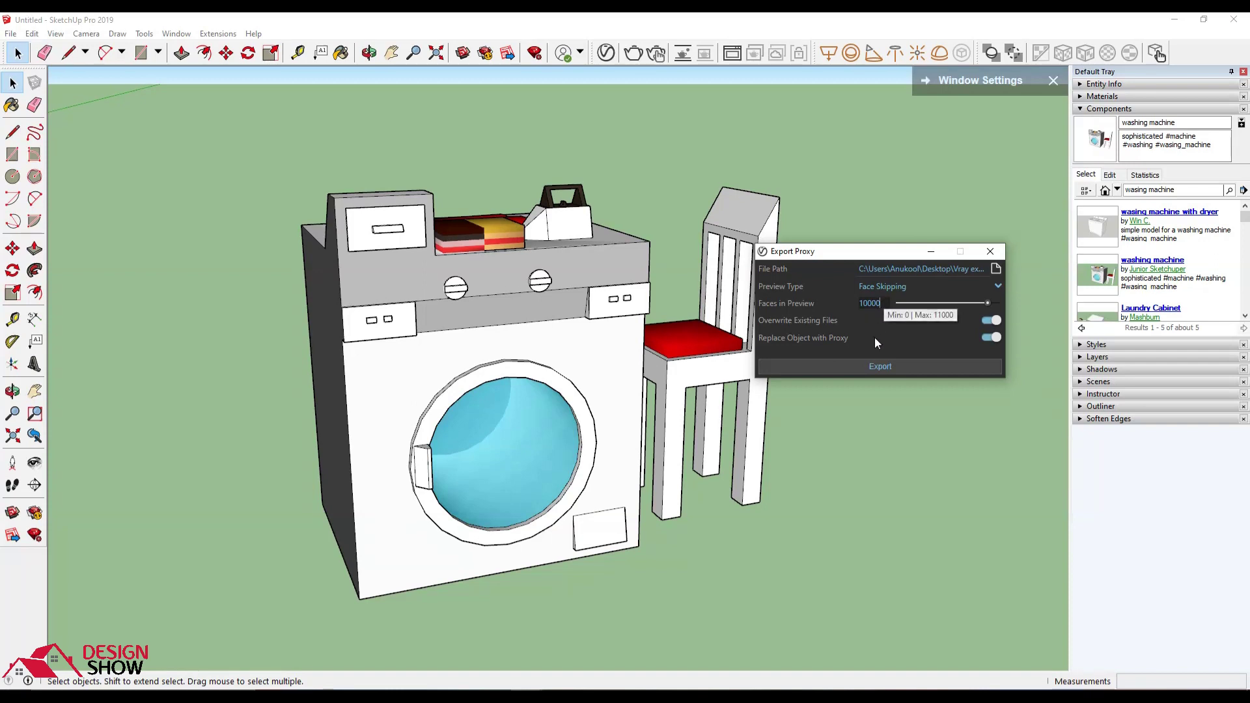
Step: Attempt the proxy export and dismiss the resulting selection error messages
{"action": "left_click", "coordinate": [875, 370]}
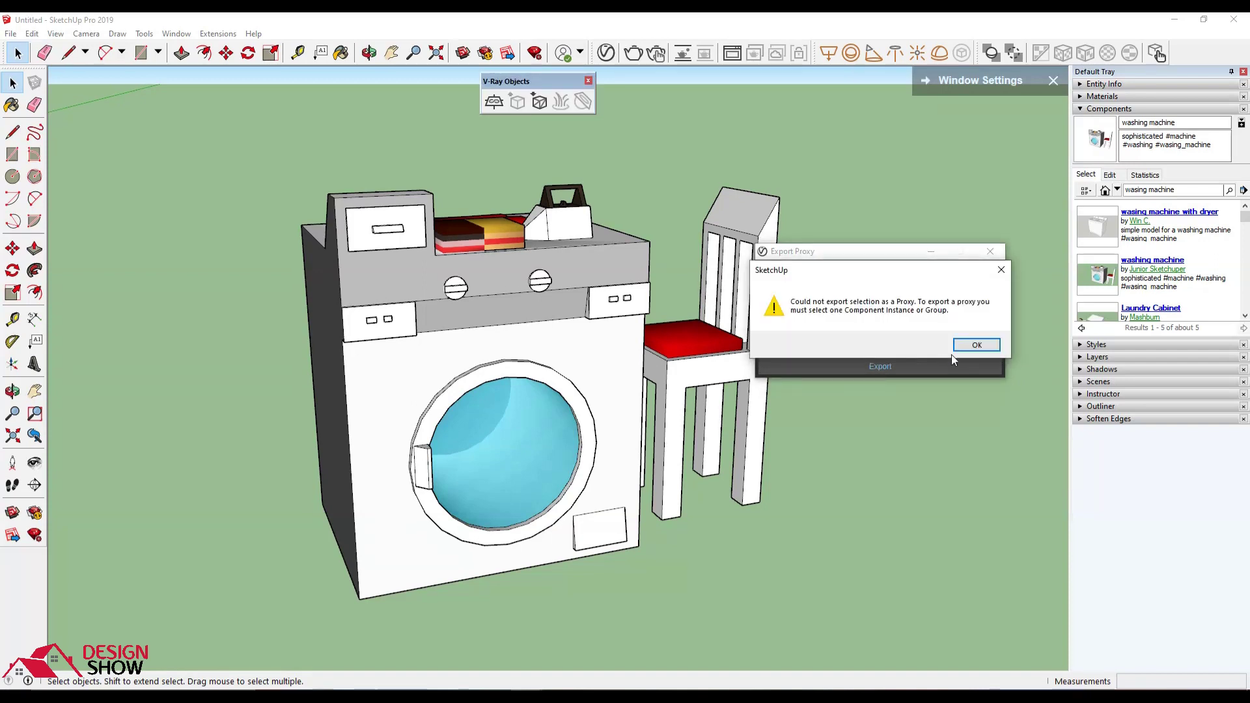
{"action": "left_click", "coordinate": [977, 347]}
{"action": "left_click", "coordinate": [788, 369]}
{"action": "left_click", "coordinate": [977, 344]}
Step: Select the washing machine and chair group and export it as a proxy
{"action": "left_click", "coordinate": [585, 360]}
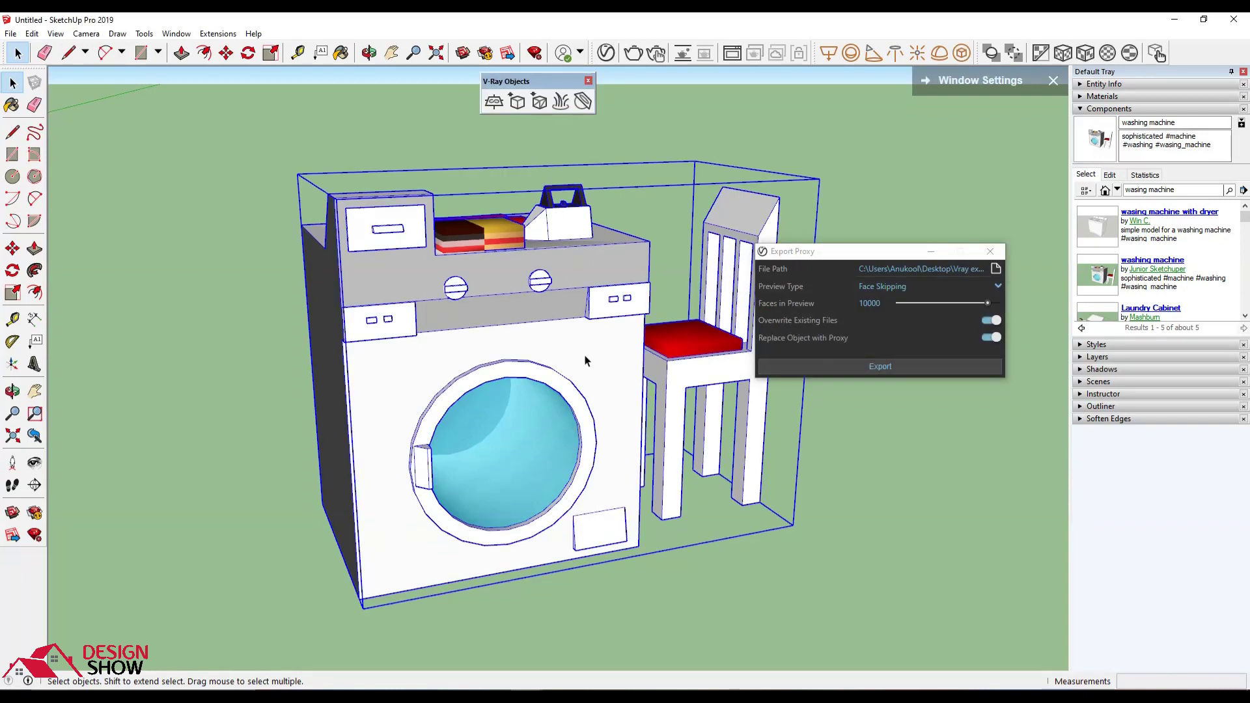
{"action": "left_click", "coordinate": [921, 366]}
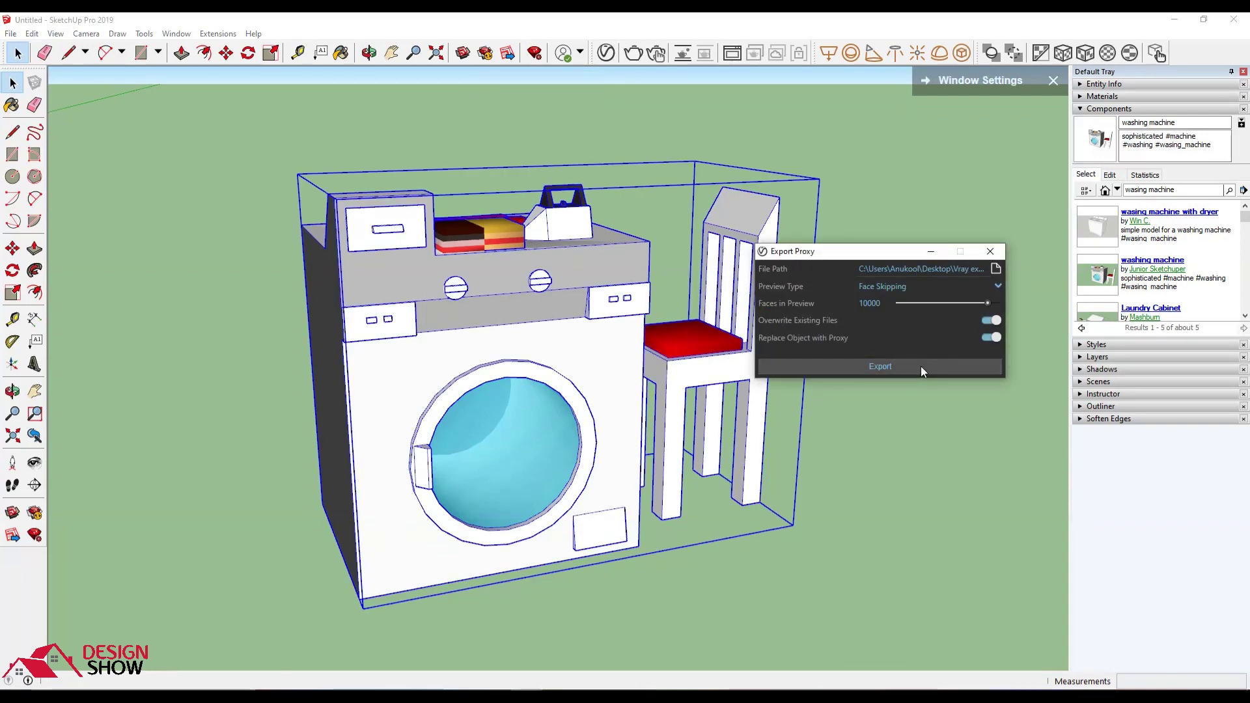
{"action": "left_click", "coordinate": [920, 366]}
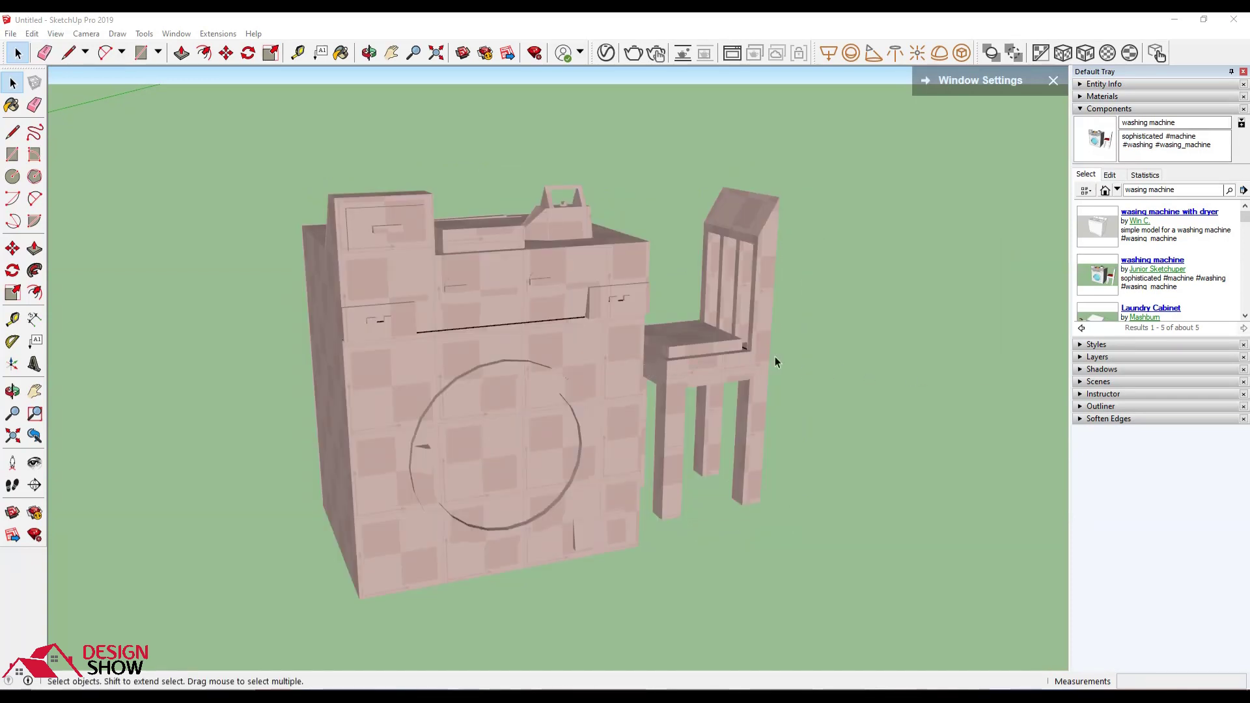
{"action": "middle_click_drag", "start_coordinate": [808, 373], "coordinate": [612, 390]}
{"action": "scroll", "coordinate": [611, 390], "scroll_direction": "down", "scroll_amount": 3}
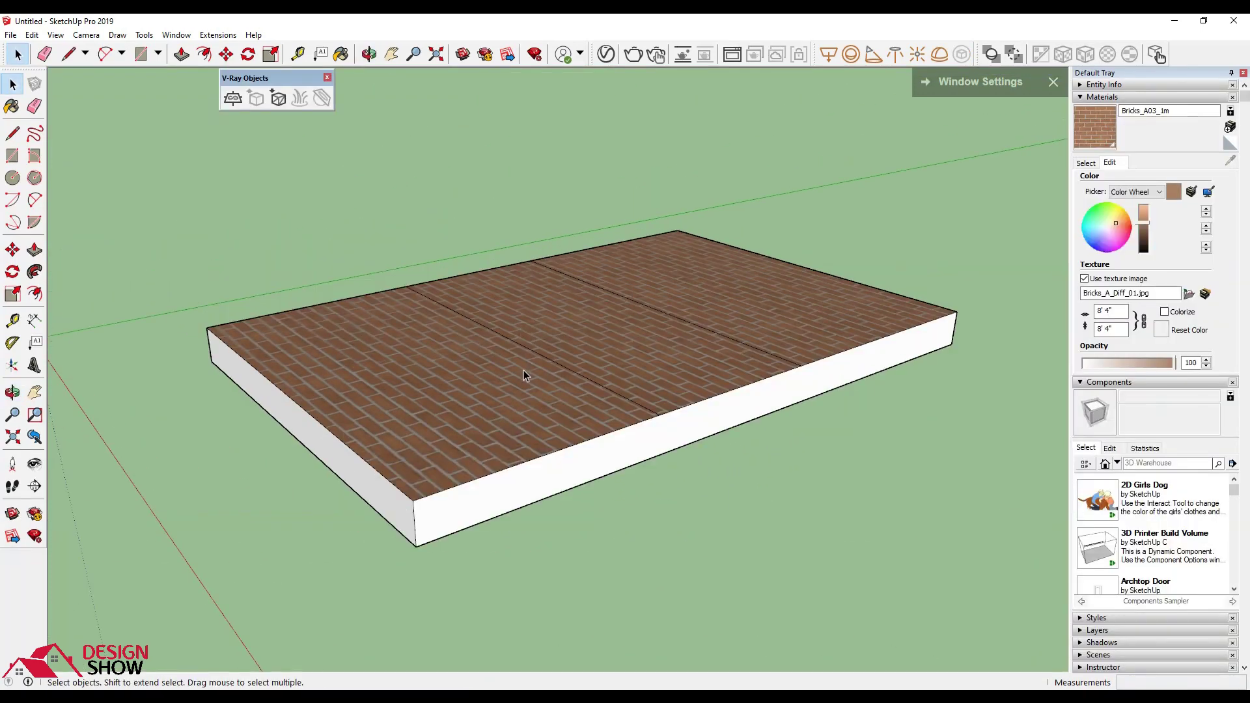
{"action": "middle_click_drag", "start_coordinate": [526, 376], "coordinate": [573, 254]}
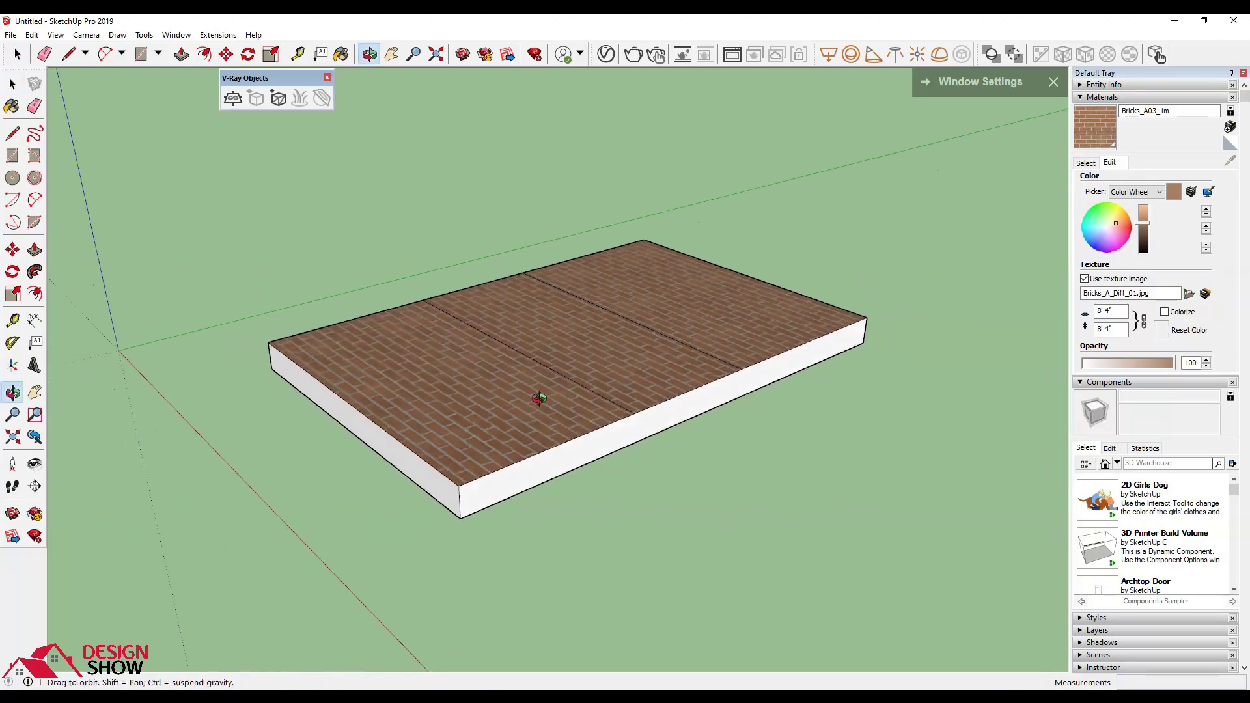
{"action": "left_click", "coordinate": [656, 54]}
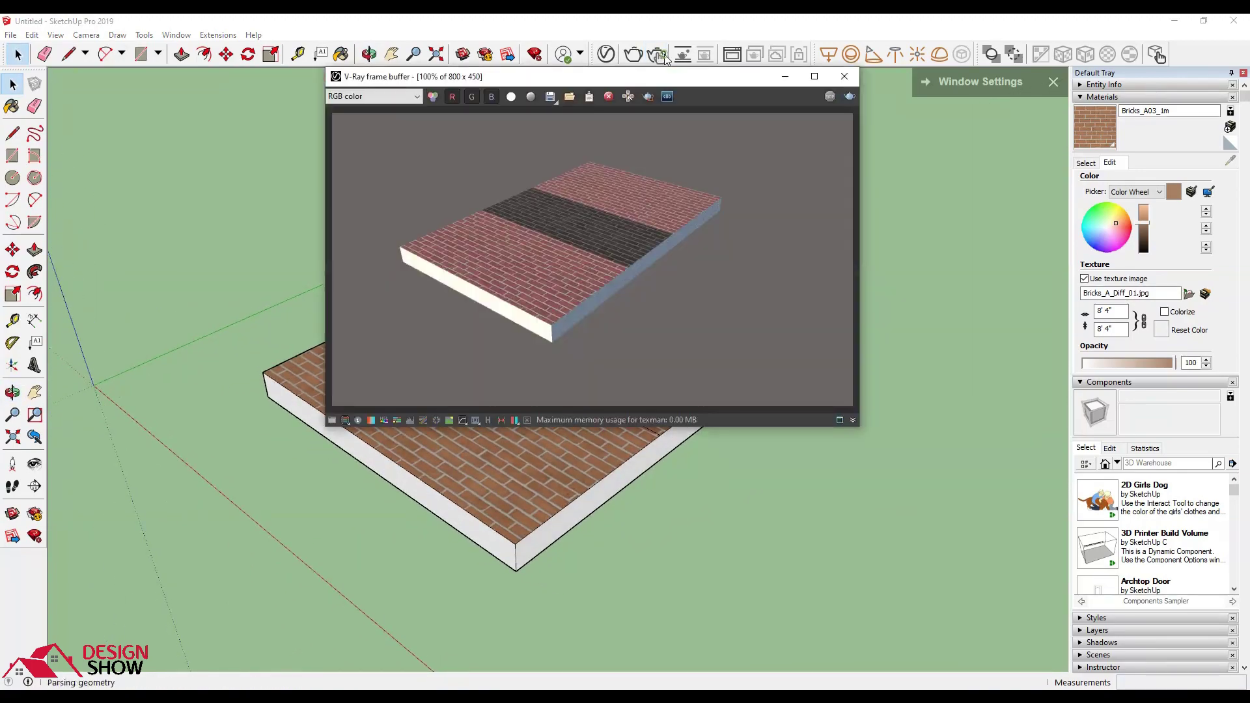
{"action": "left_click_drag", "start_coordinate": [682, 85], "coordinate": [961, 93]}
{"action": "scroll", "coordinate": [514, 342], "scroll_direction": "up", "scroll_amount": 1}
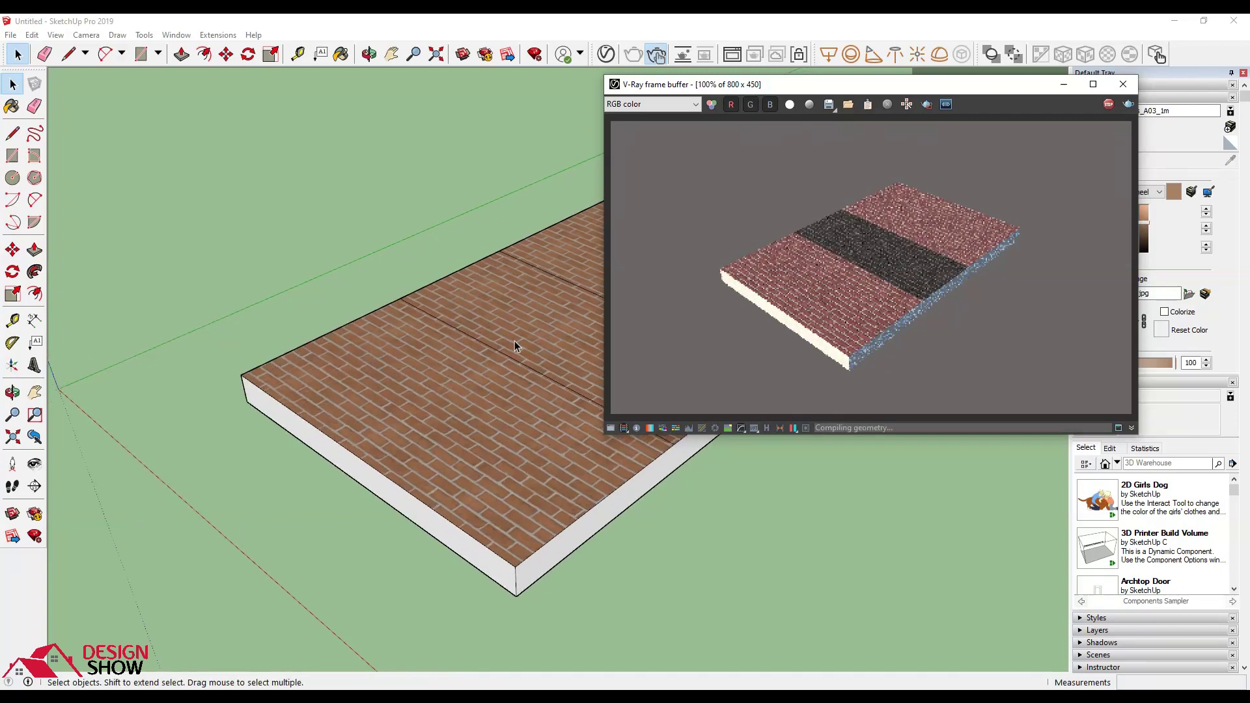
{"action": "scroll", "coordinate": [514, 342], "scroll_direction": "up", "scroll_amount": 3}
{"action": "scroll", "coordinate": [506, 378], "scroll_direction": "up", "scroll_amount": 1}
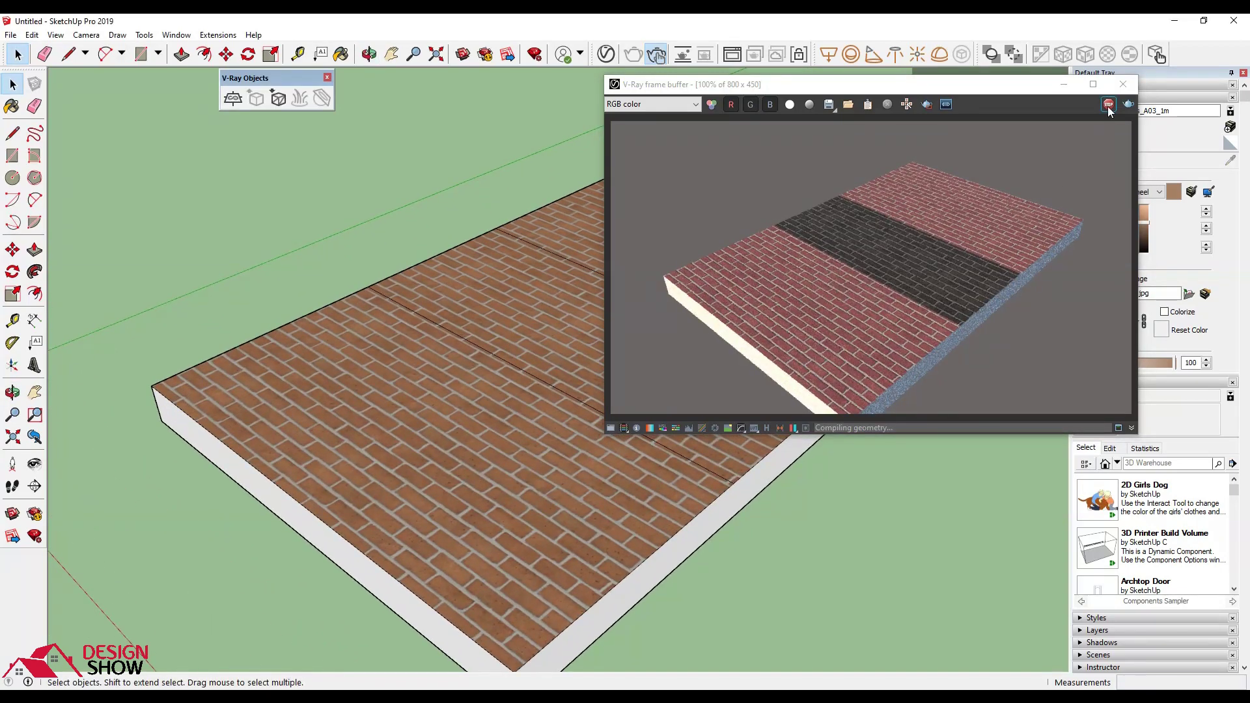
{"action": "left_click", "coordinate": [1108, 104]}
{"action": "left_click", "coordinate": [1122, 93]}
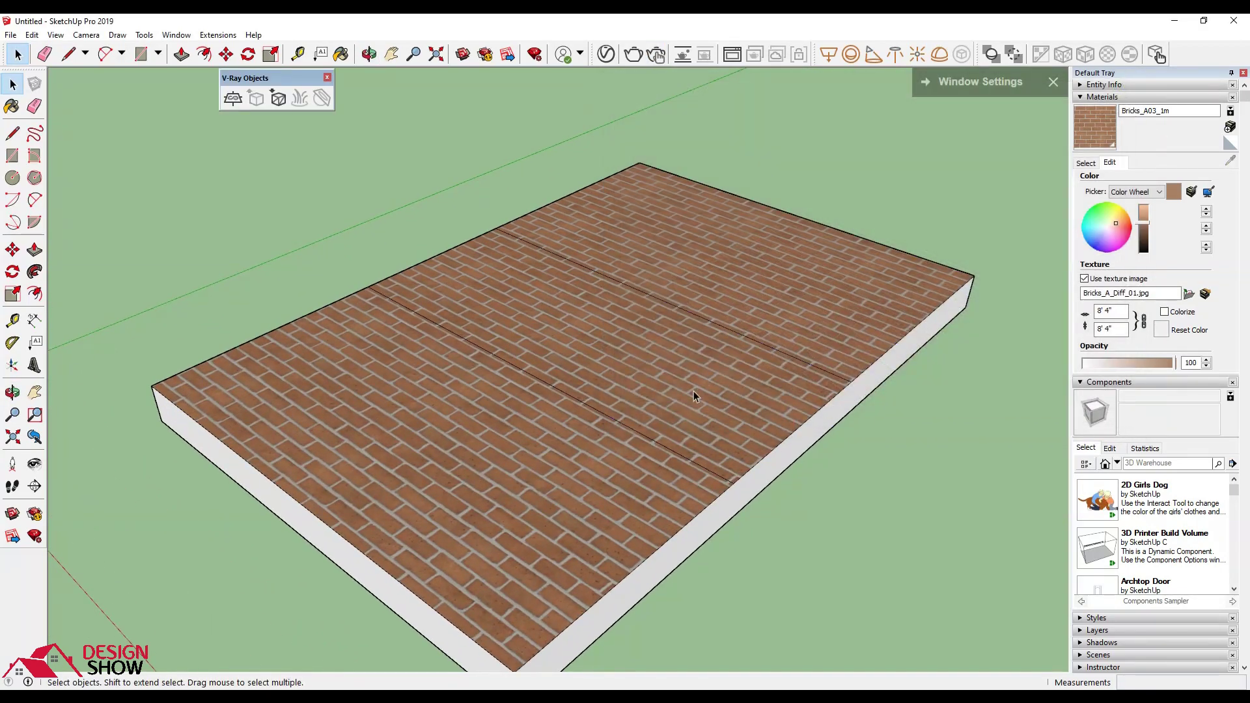
Step: Select the brick slab and point its proxy file path at Desktop > Vray export
{"action": "left_click", "coordinate": [693, 391]}
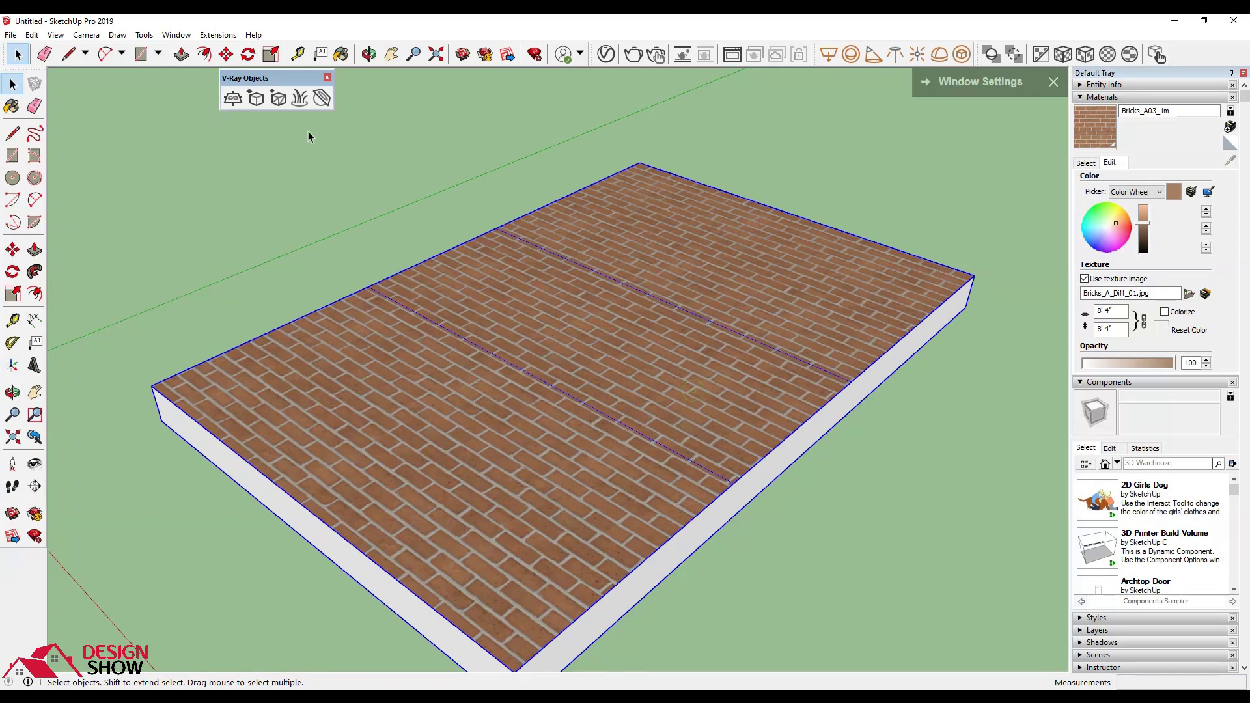
{"action": "left_click", "coordinate": [259, 107]}
{"action": "left_click", "coordinate": [860, 263]}
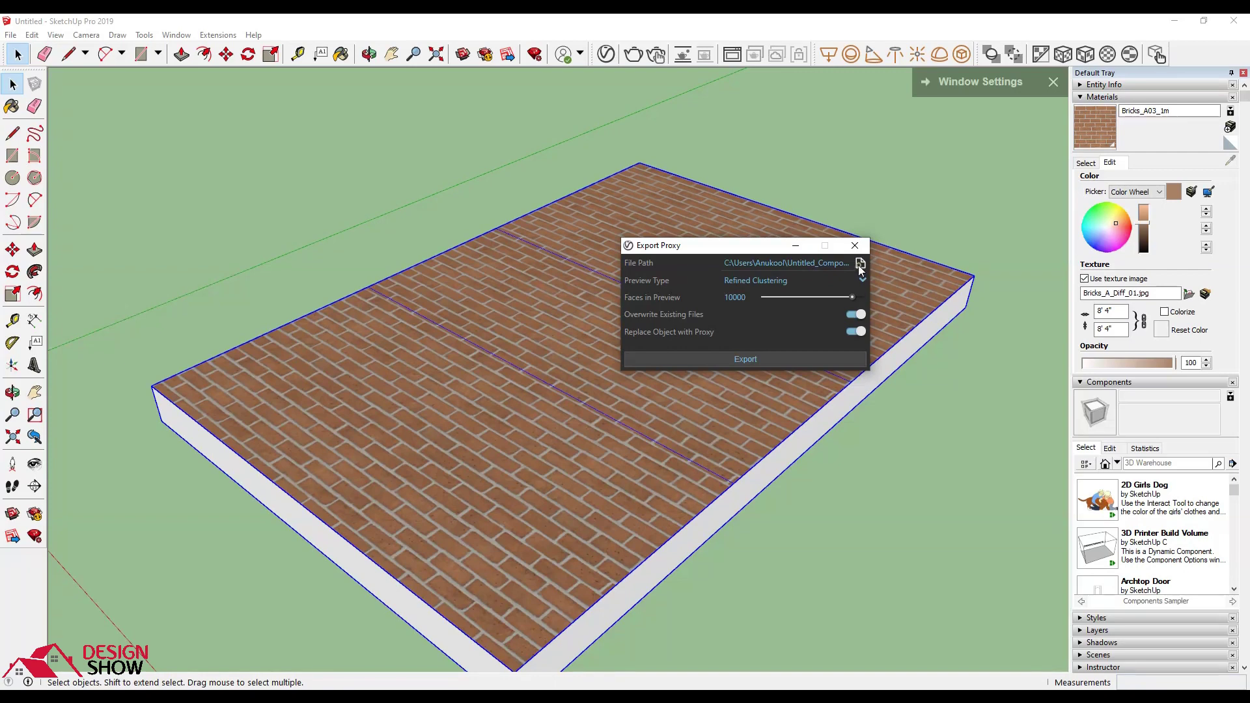
{"action": "left_click", "coordinate": [658, 355]}
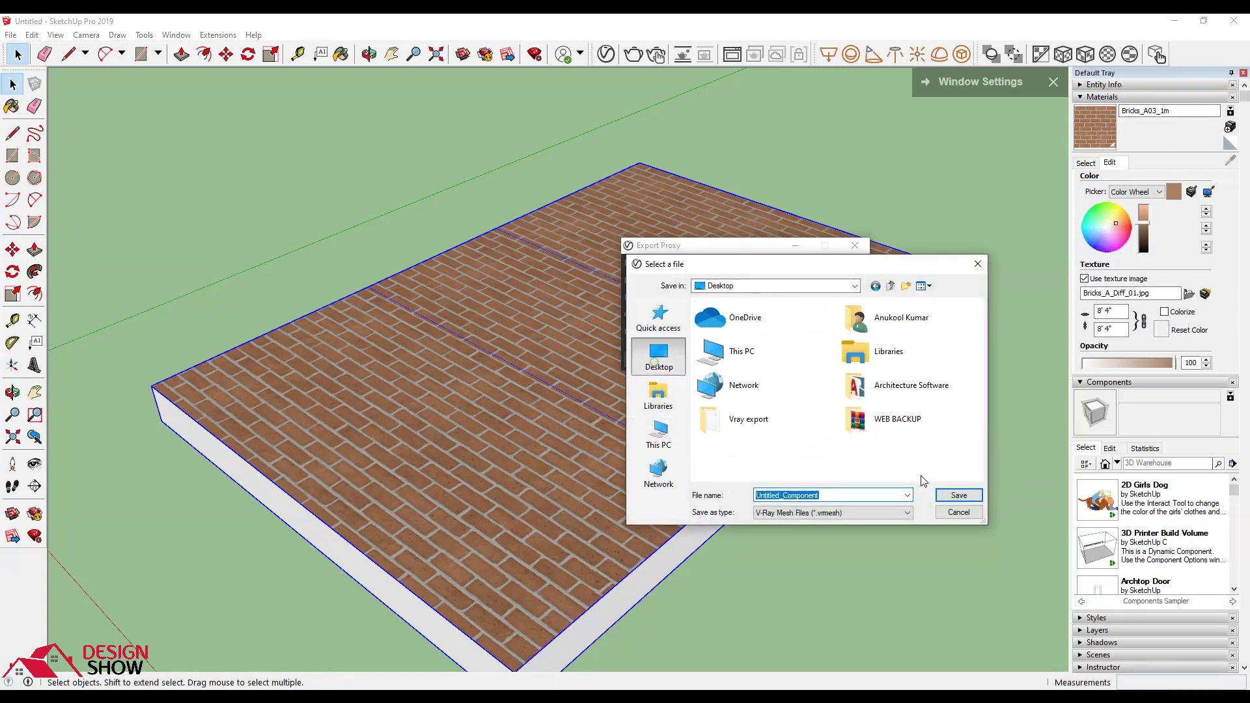
{"action": "double_click", "coordinate": [795, 424]}
Step: Save the proxy as wall.vrmesh, overwrite the existing file, and export the slab
{"action": "left_click", "coordinate": [730, 324]}
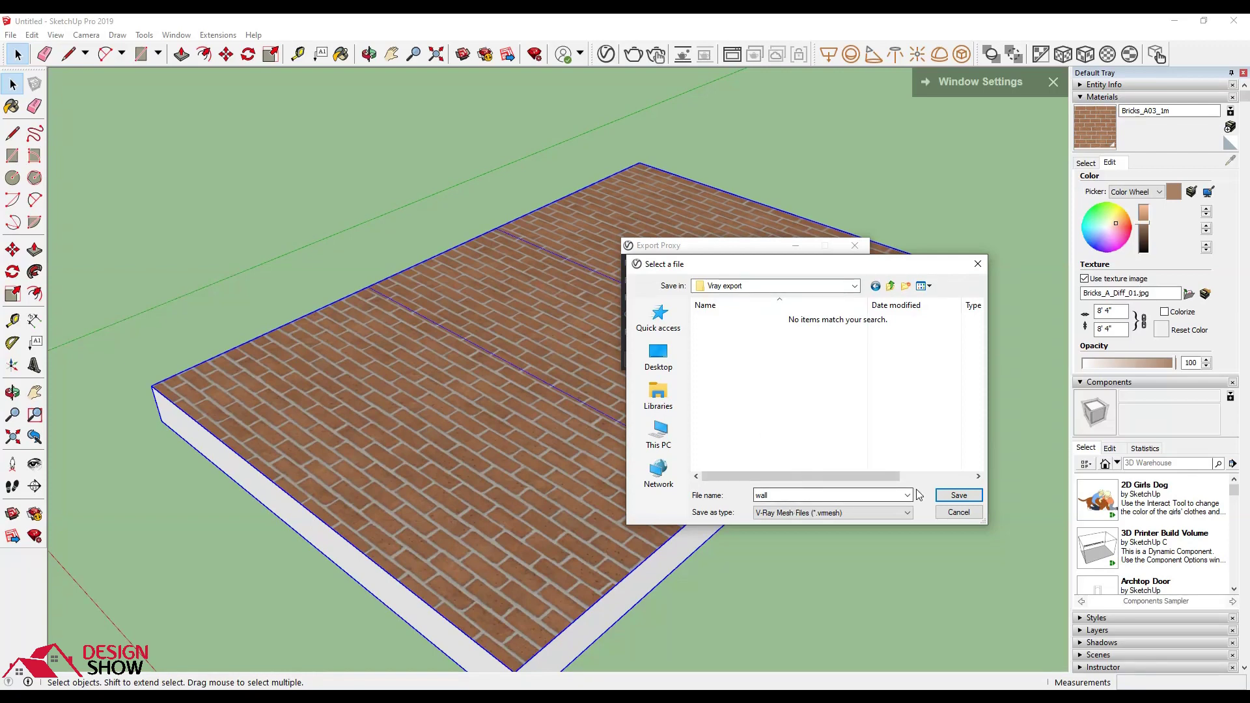
{"action": "left_click", "coordinate": [960, 497]}
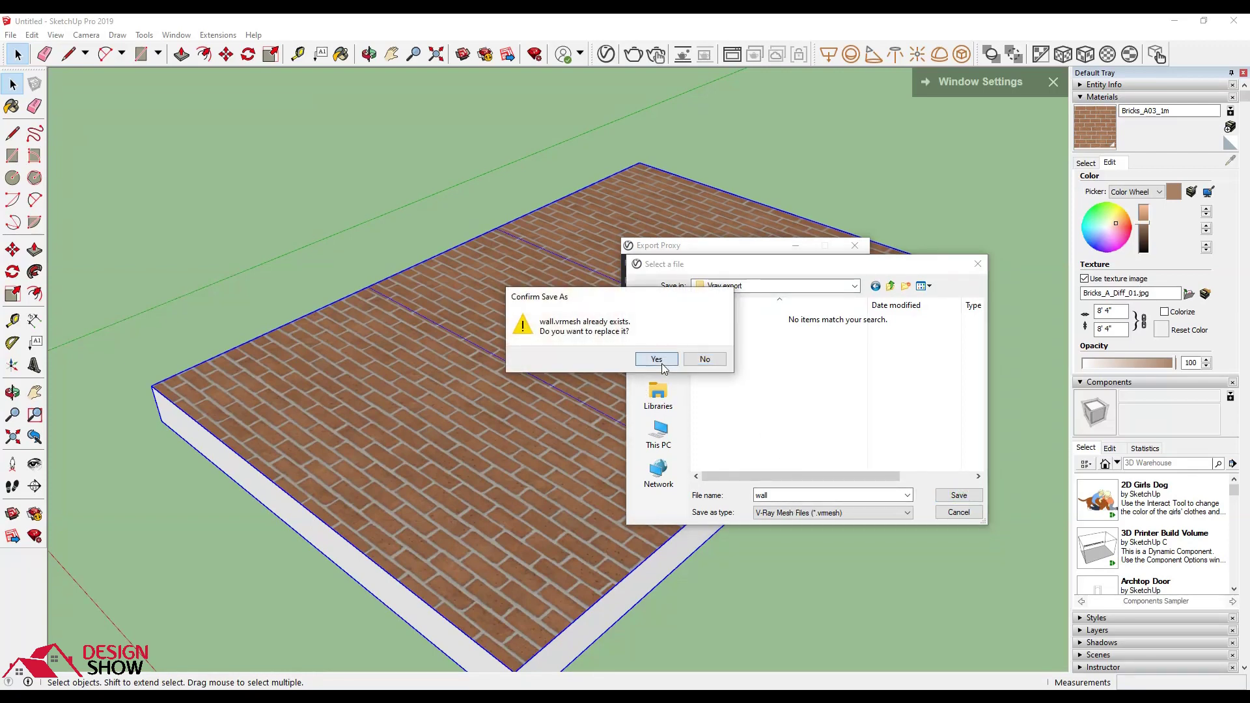
{"action": "left_click", "coordinate": [658, 360]}
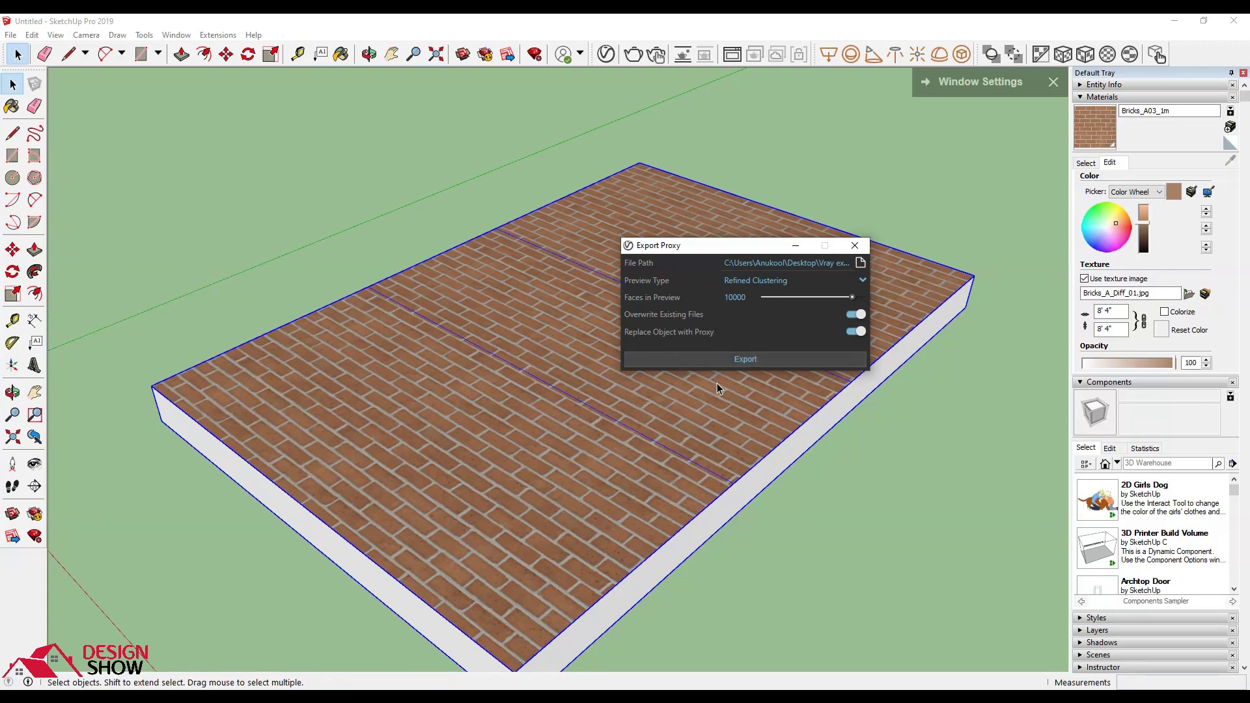
{"action": "left_click", "coordinate": [768, 361]}
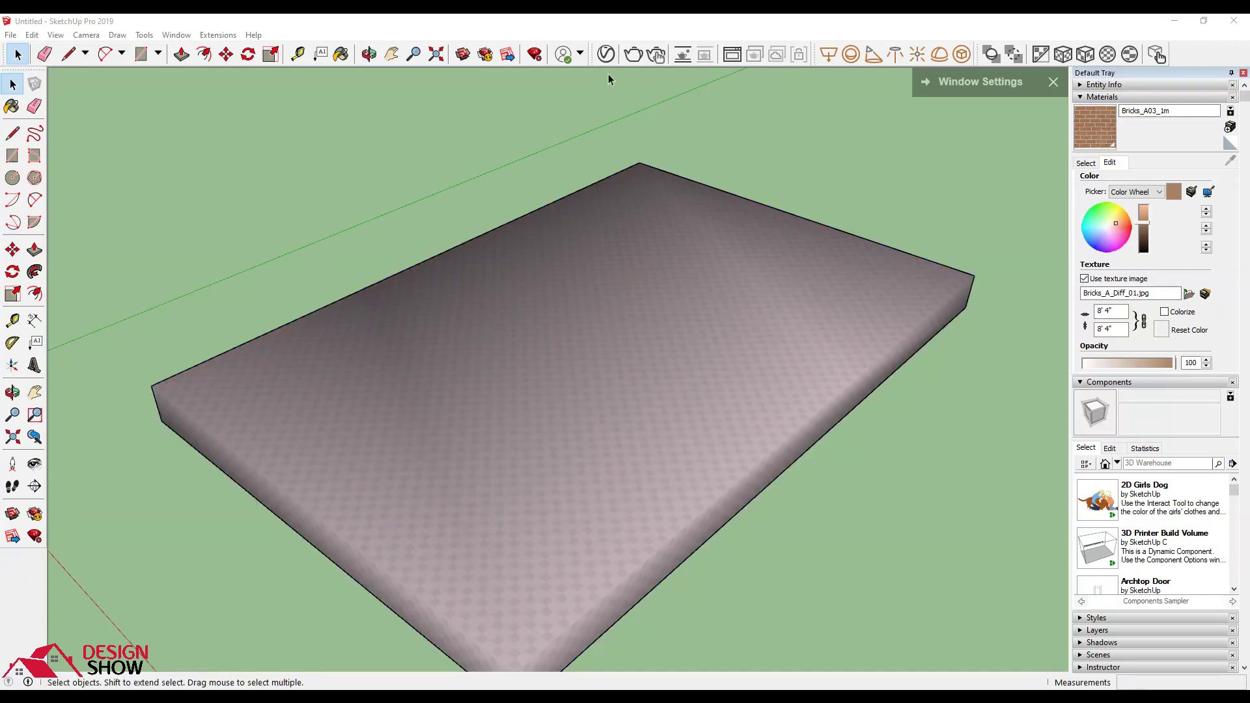
Step: Save wall Material, with Bricks_A02_1m and Bricks_A03_1m, as a .vrmat in Vray export
{"action": "left_click", "coordinate": [606, 54]}
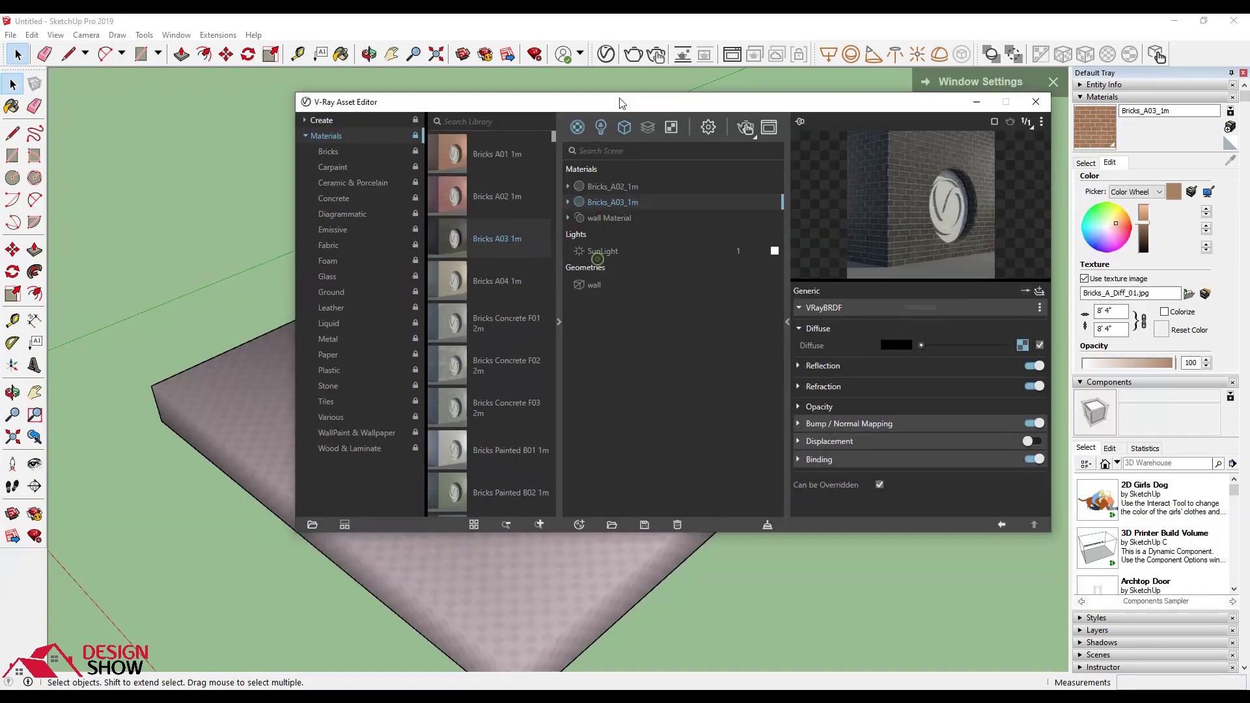
{"action": "left_click", "coordinate": [556, 291]}
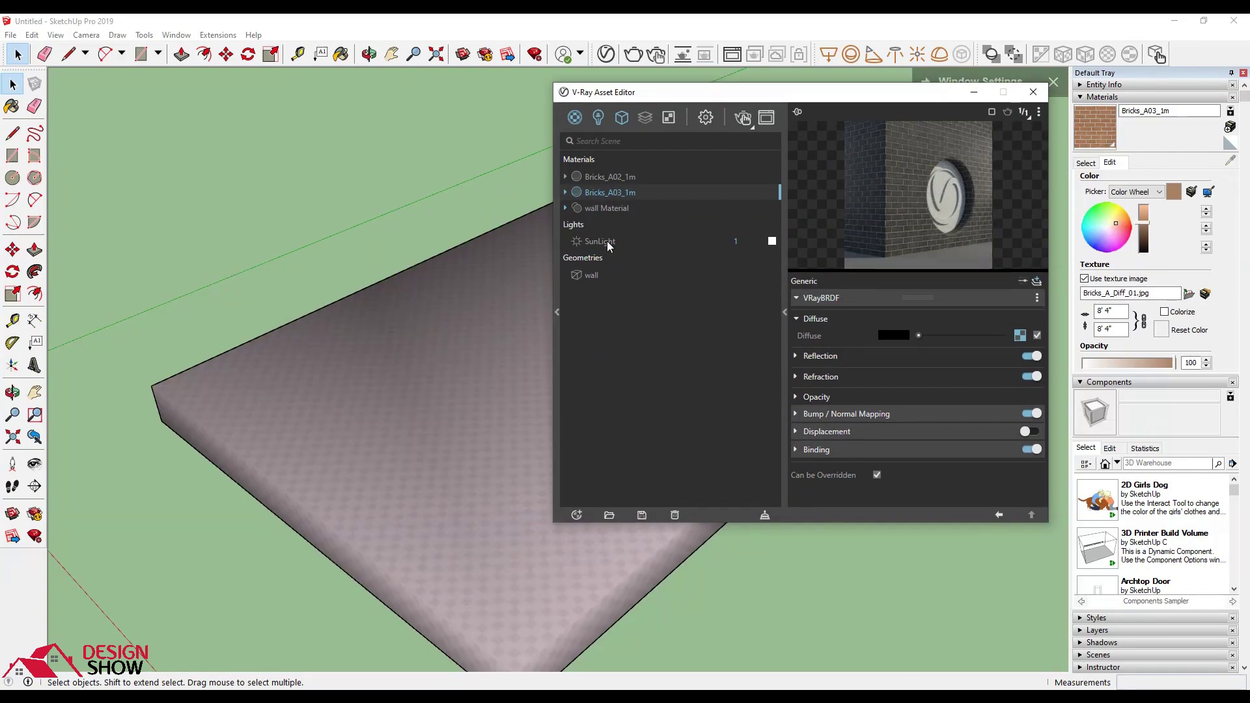
{"action": "left_click", "coordinate": [601, 209]}
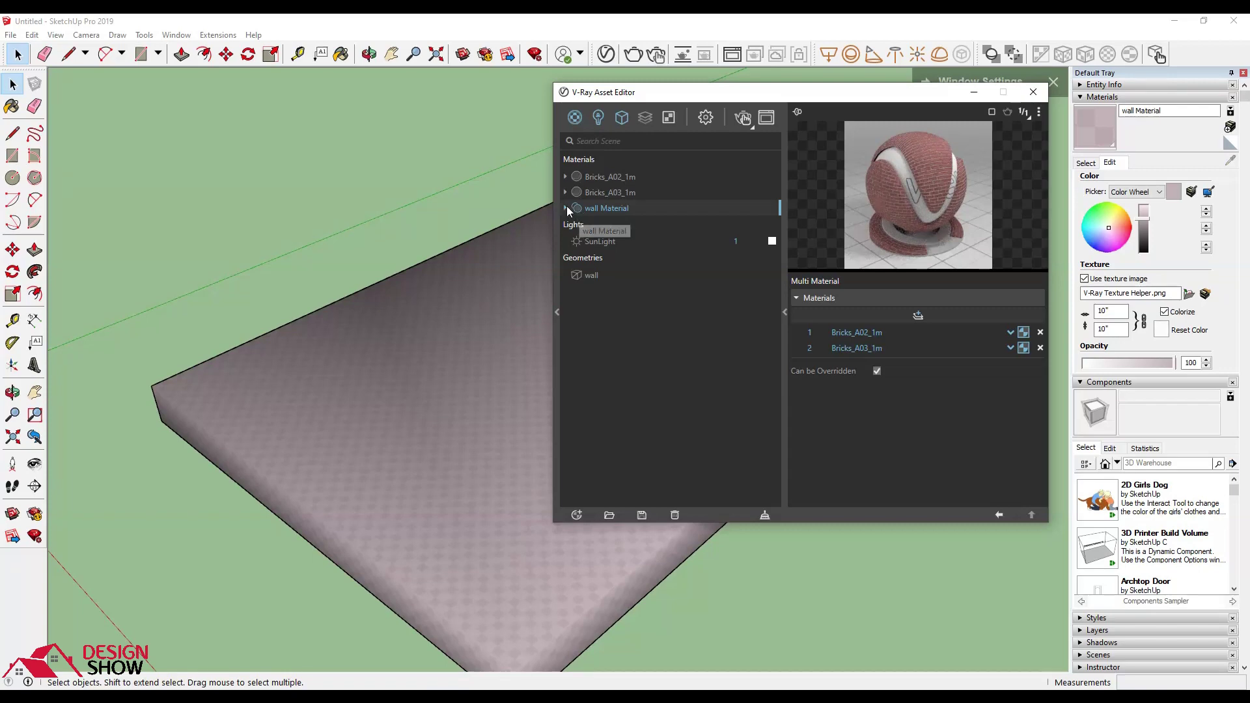
{"action": "left_click", "coordinate": [565, 208]}
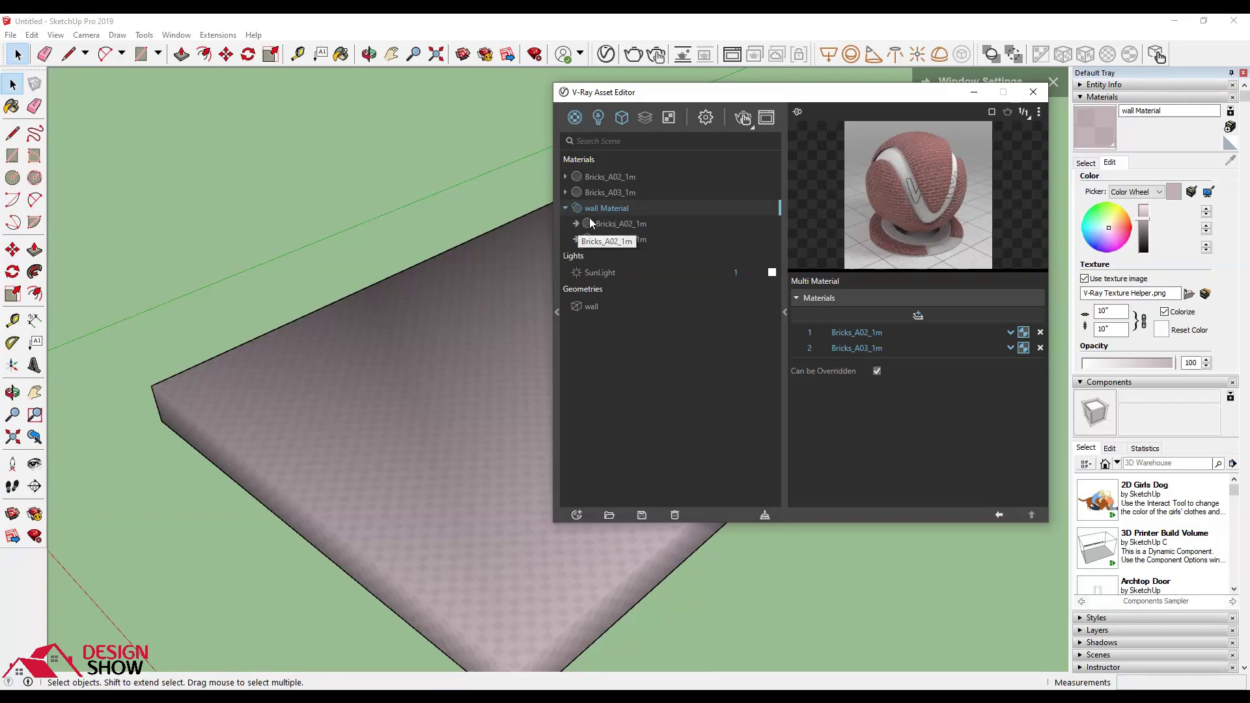
{"action": "left_click", "coordinate": [626, 208]}
{"action": "left_click", "coordinate": [642, 515]}
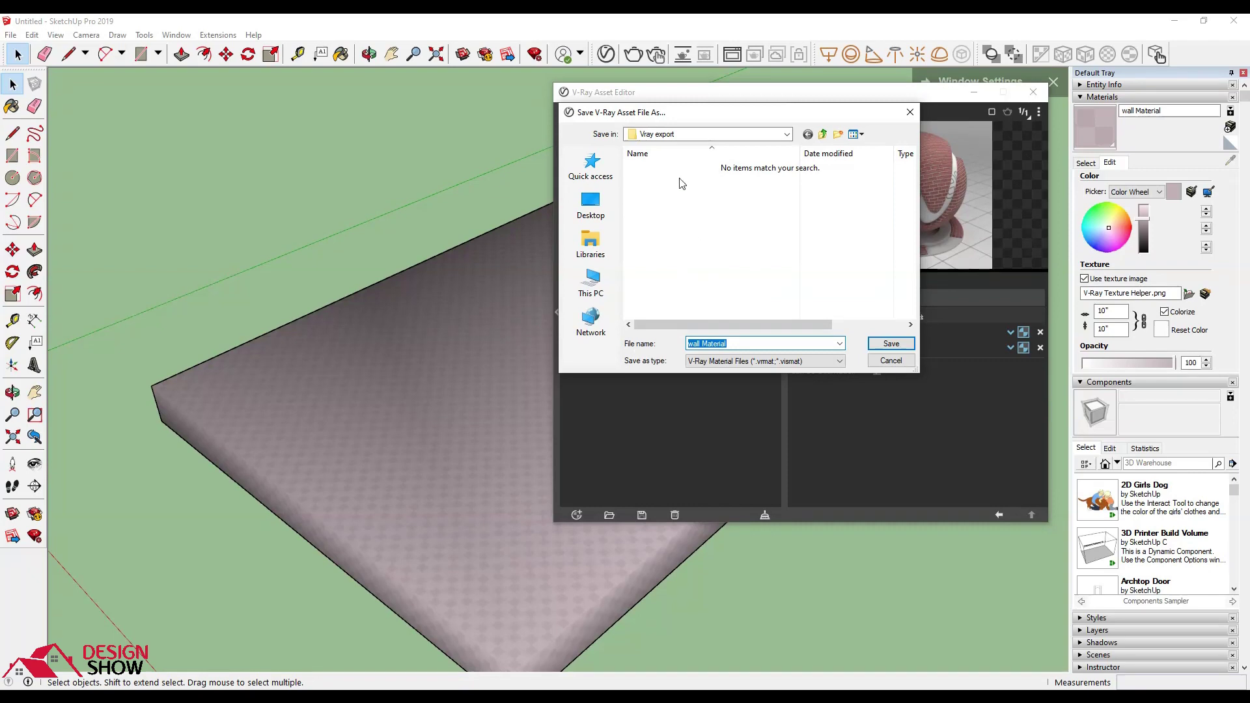
{"action": "left_click", "coordinate": [889, 343]}
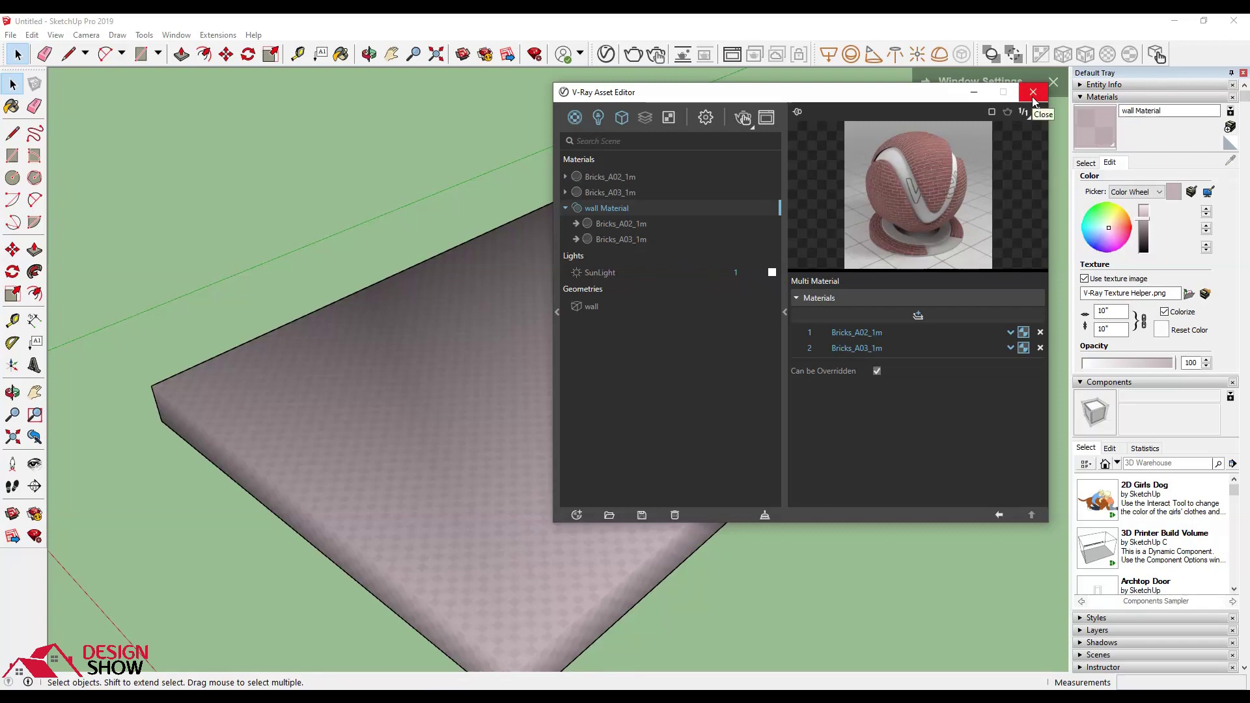
{"action": "left_click", "coordinate": [1033, 94]}
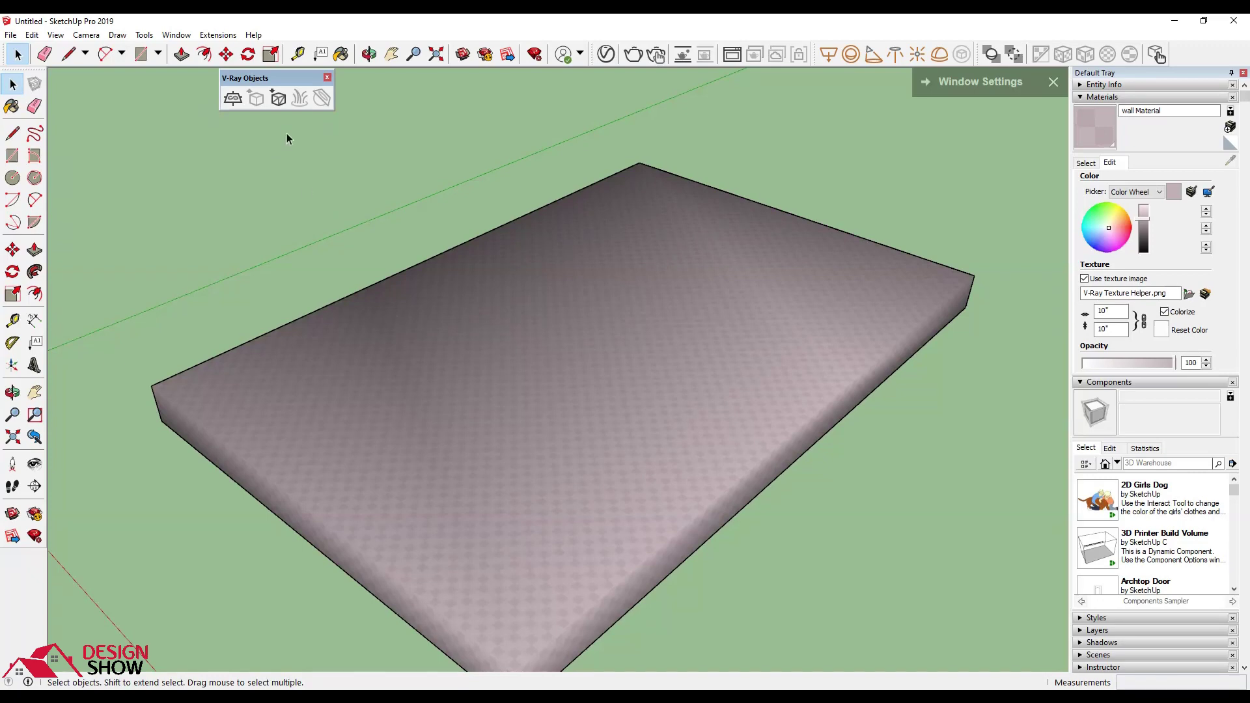
Step: Check the proxy slab renders with brick bands, then start a new model without saving
{"action": "middle_click_drag", "start_coordinate": [544, 303], "coordinate": [437, 355]}
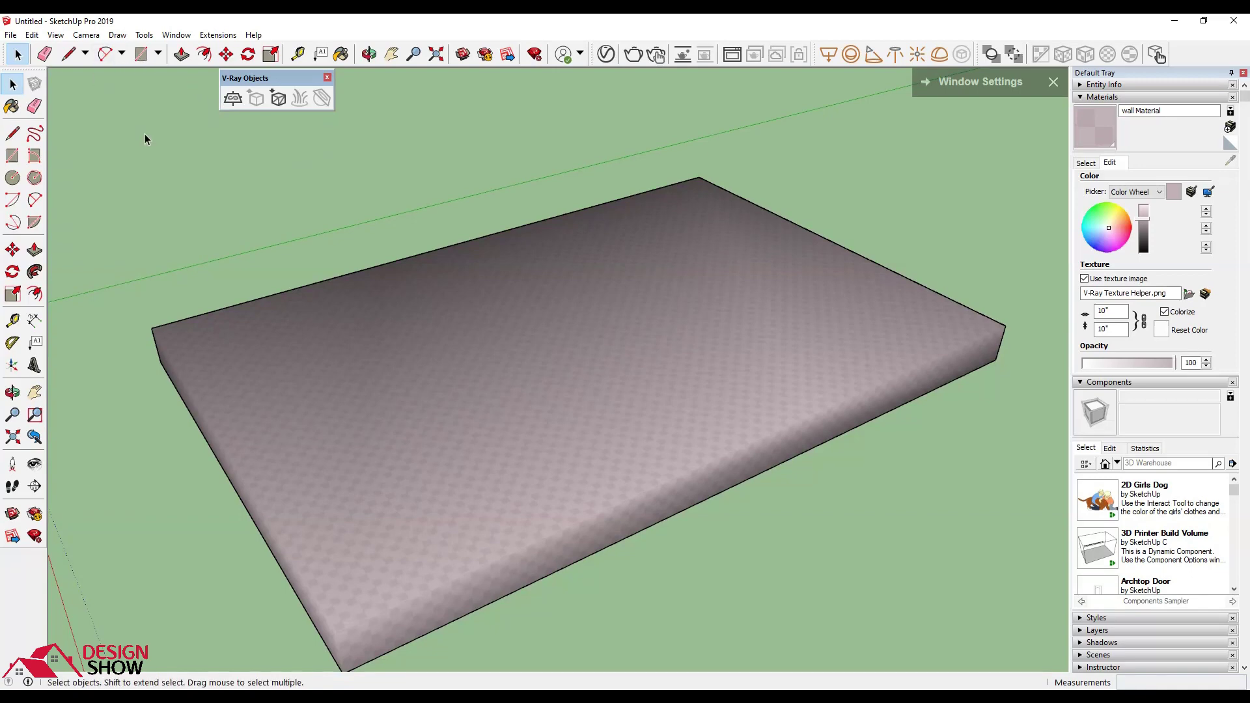
{"action": "left_click", "coordinate": [658, 55]}
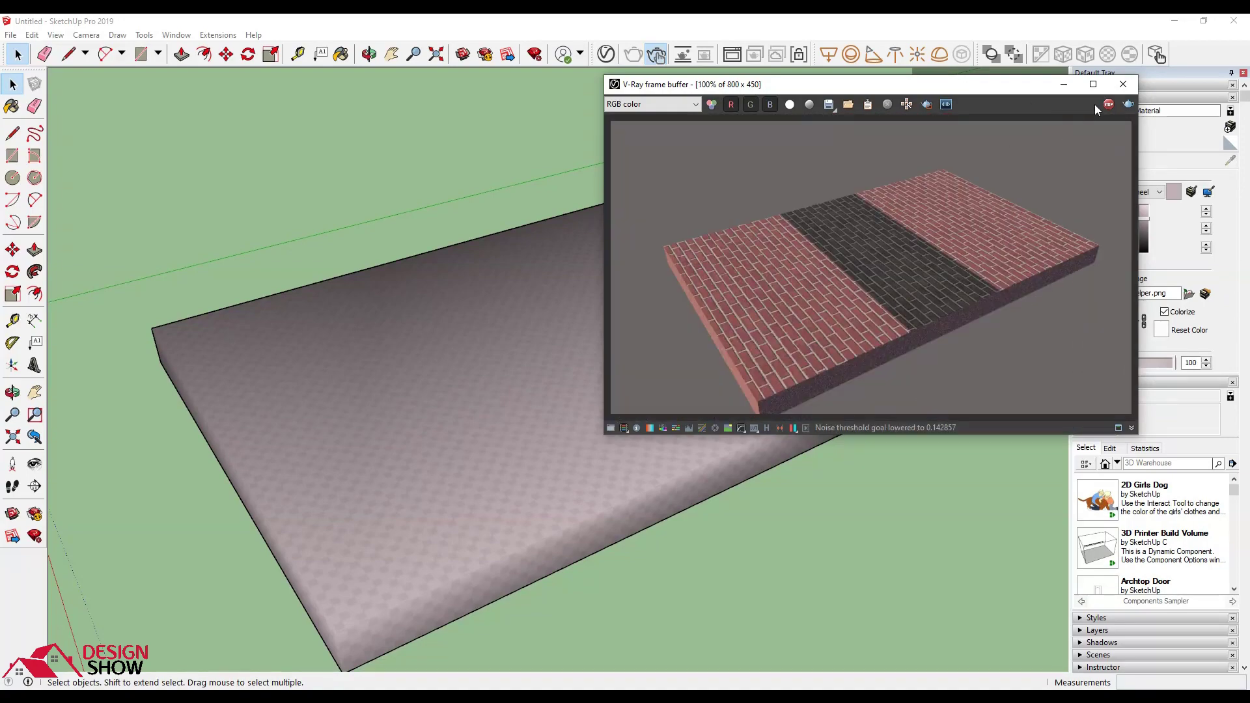
{"action": "left_click", "coordinate": [1123, 84]}
{"action": "left_click", "coordinate": [9, 36]}
{"action": "left_click", "coordinate": [621, 385]}
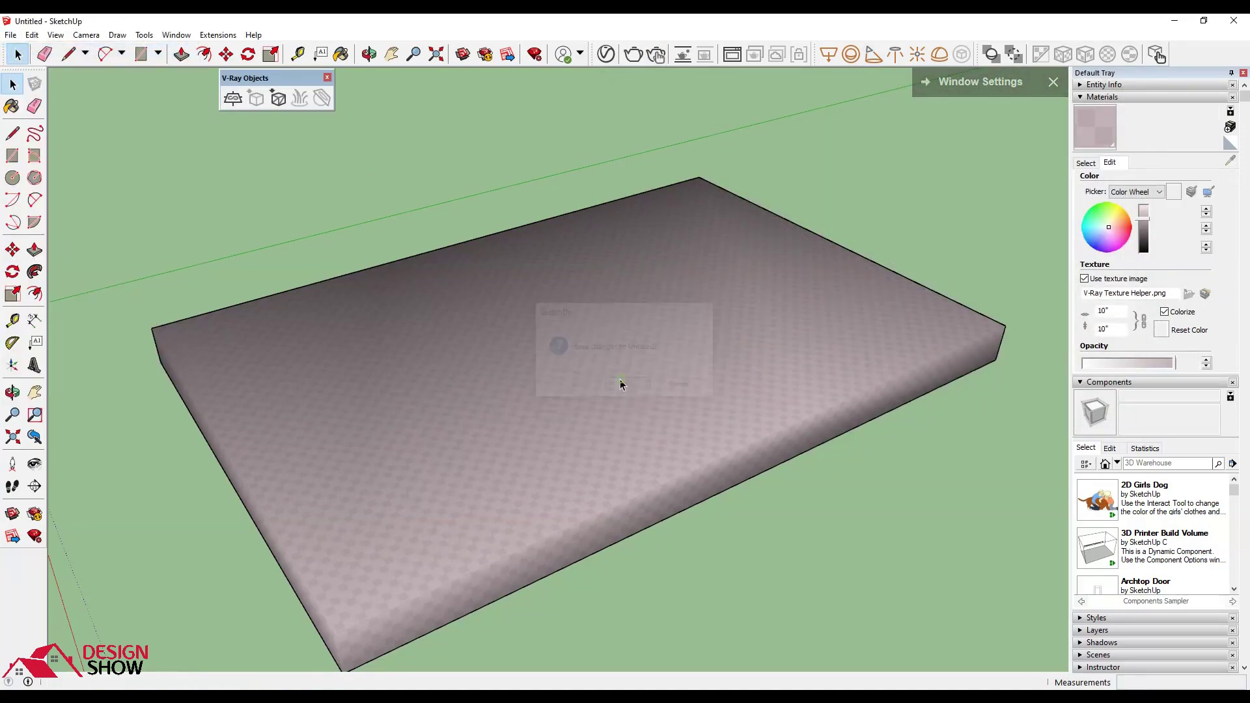
Step: Import the wall.vrmesh proxy and place a single copy in the model
{"action": "left_click", "coordinate": [279, 99]}
{"action": "left_click", "coordinate": [171, 150]}
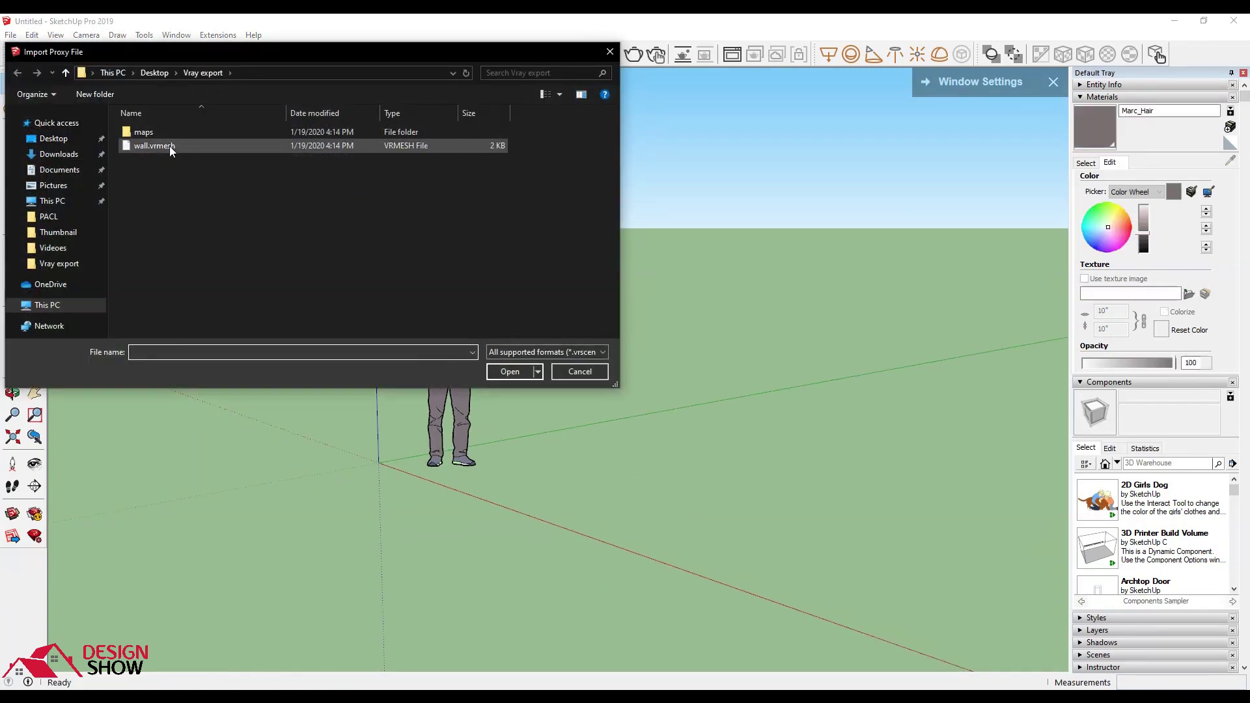
{"action": "left_click", "coordinate": [509, 372]}
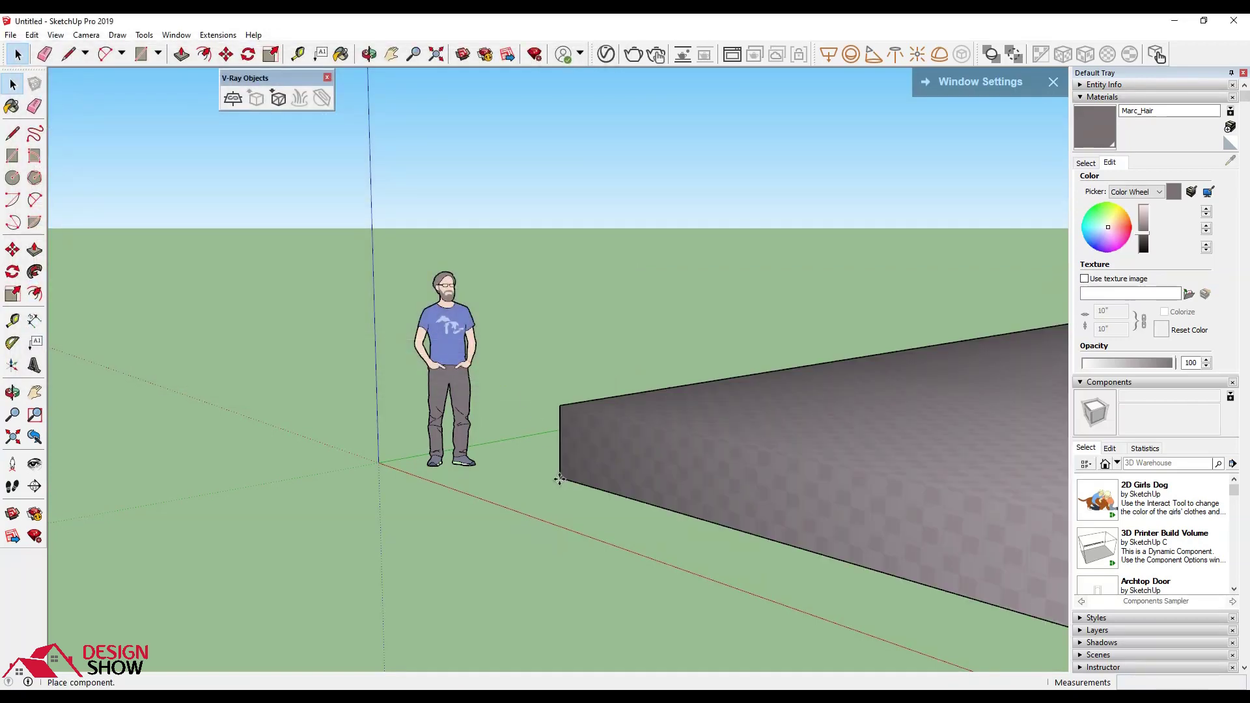
{"action": "middle_click_drag", "start_coordinate": [477, 451], "coordinate": [427, 497]}
{"action": "left_click", "coordinate": [428, 497]}
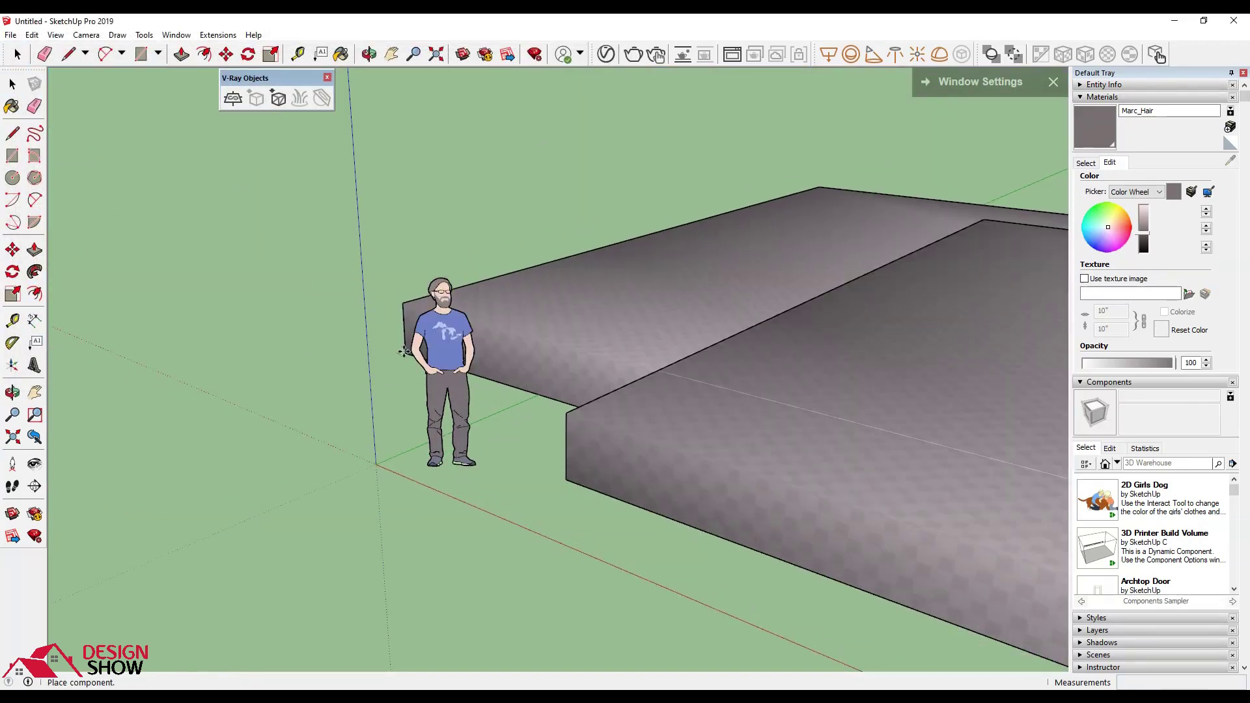
{"action": "key", "text": "Escape"}
Step: Render the placed wall slab interactively while orbiting, then stop and close the frame buffer
{"action": "scroll", "coordinate": [528, 375], "scroll_direction": "down", "scroll_amount": 3}
{"action": "mouse_move", "coordinate": [527, 374]}
{"action": "middle_mouse_down"}
{"action": "mouse_move", "coordinate": [357, 409]}
{"action": "mouse_move", "coordinate": [349, 394]}
{"action": "middle_mouse_up"}
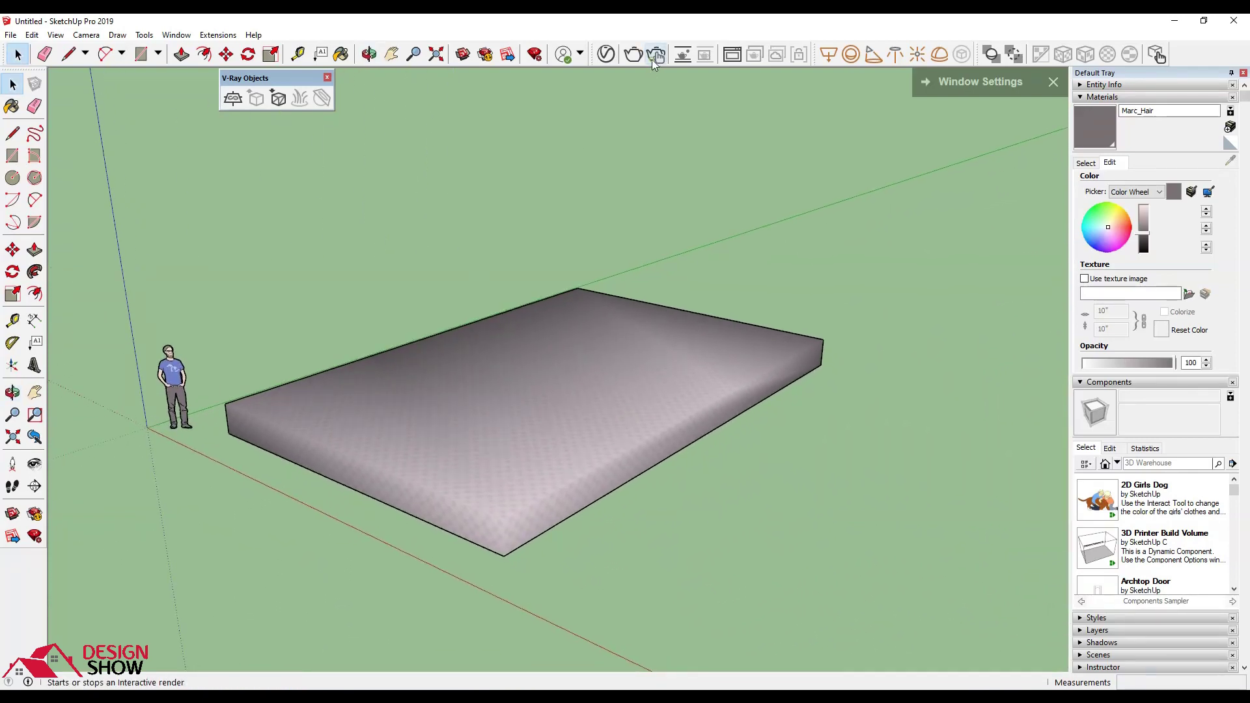
{"action": "left_click", "coordinate": [655, 59]}
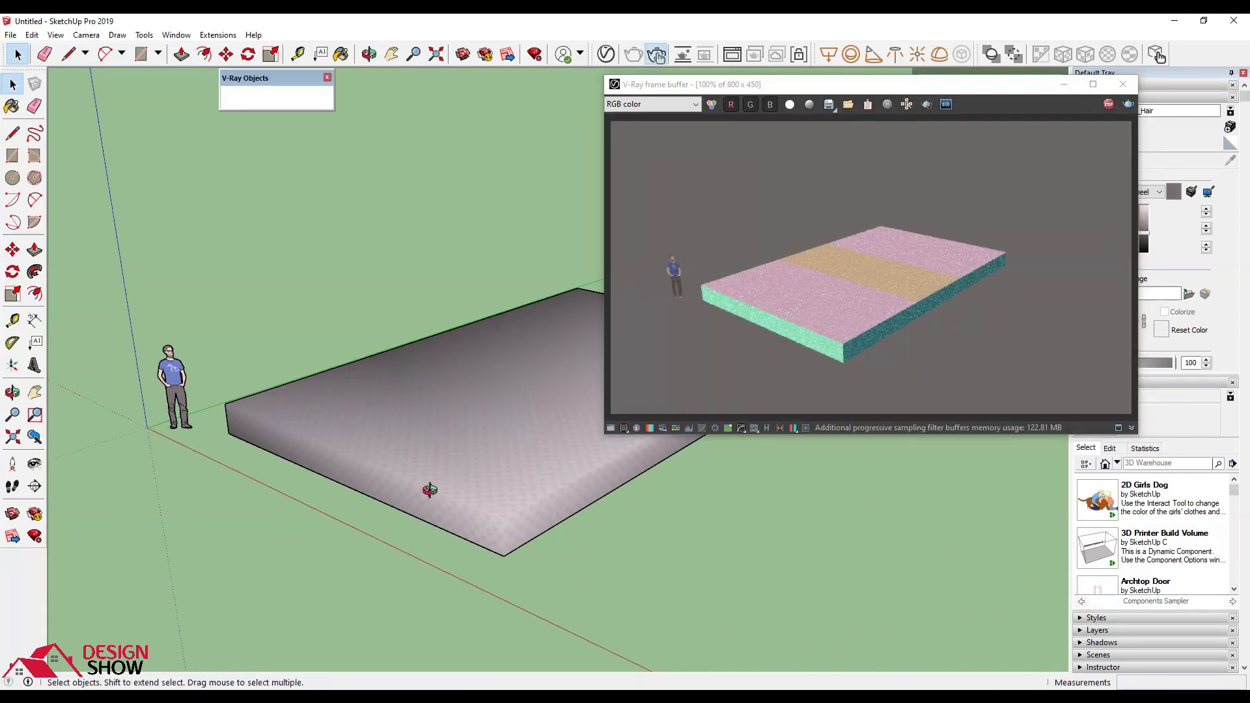
{"action": "middle_click_drag", "start_coordinate": [429, 490], "coordinate": [364, 498]}
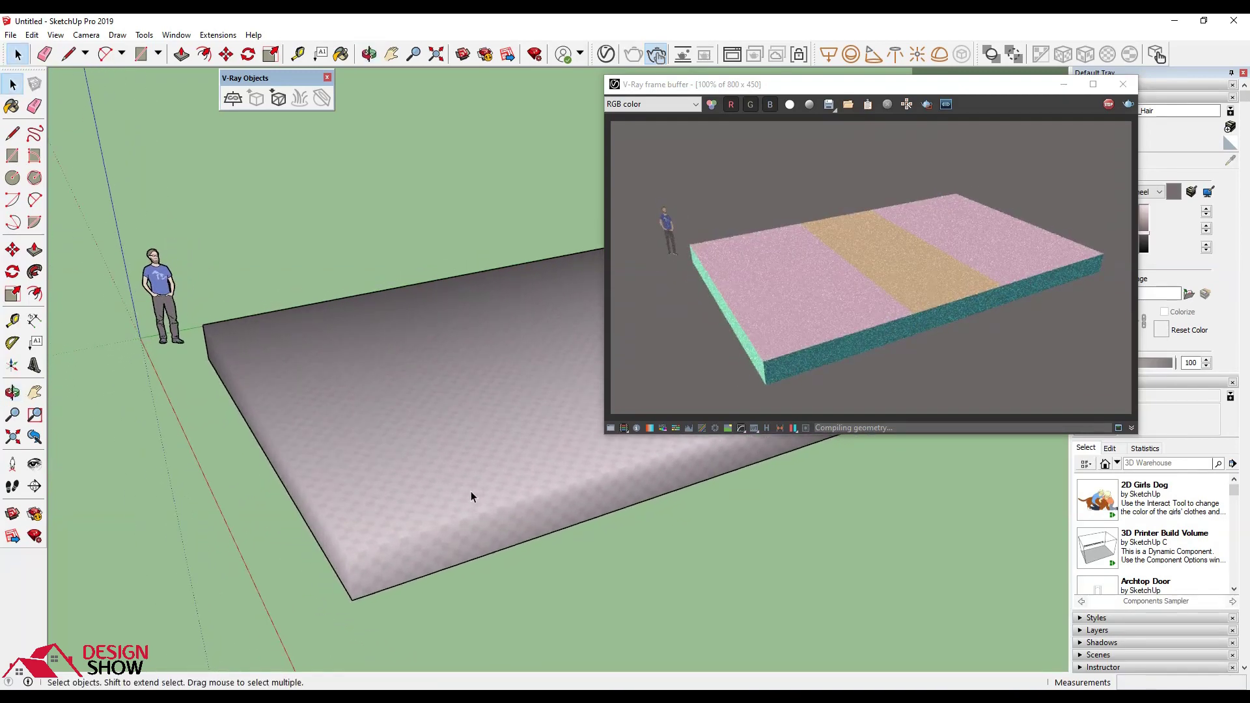
{"action": "middle_click_drag", "start_coordinate": [411, 494], "coordinate": [489, 480]}
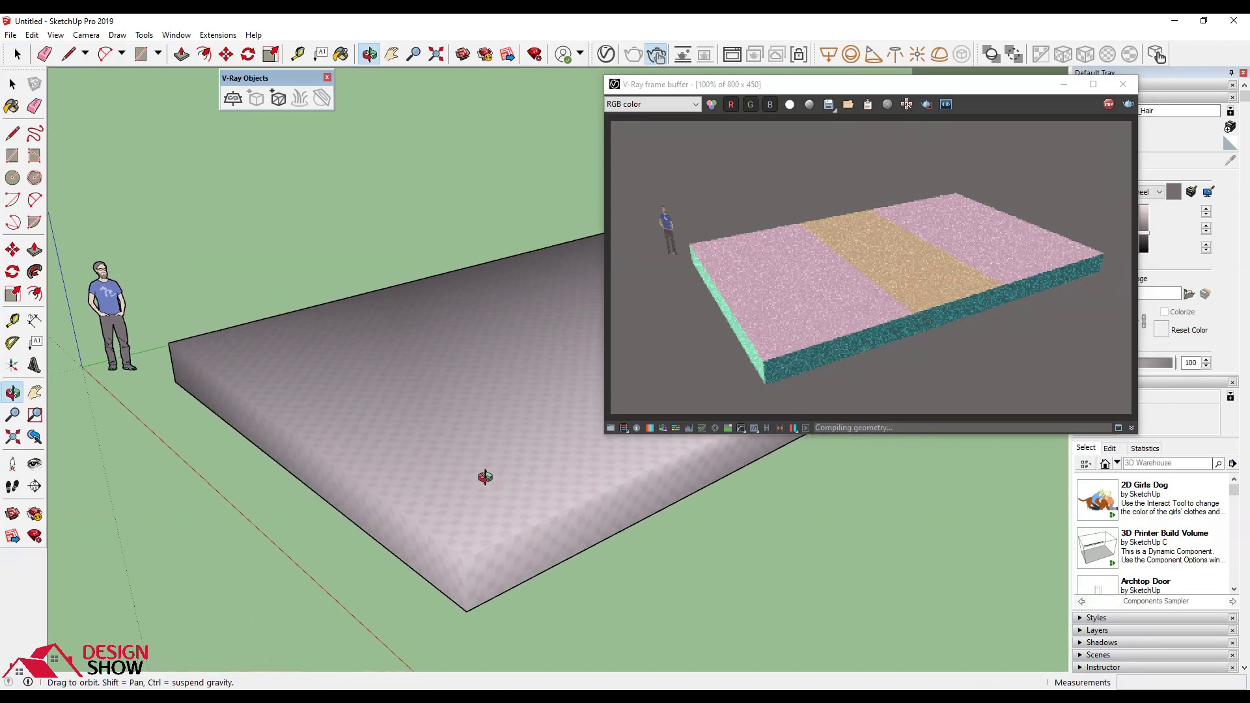
{"action": "left_click", "coordinate": [1109, 104]}
{"action": "left_click", "coordinate": [1124, 83]}
{"action": "left_click", "coordinate": [607, 54]}
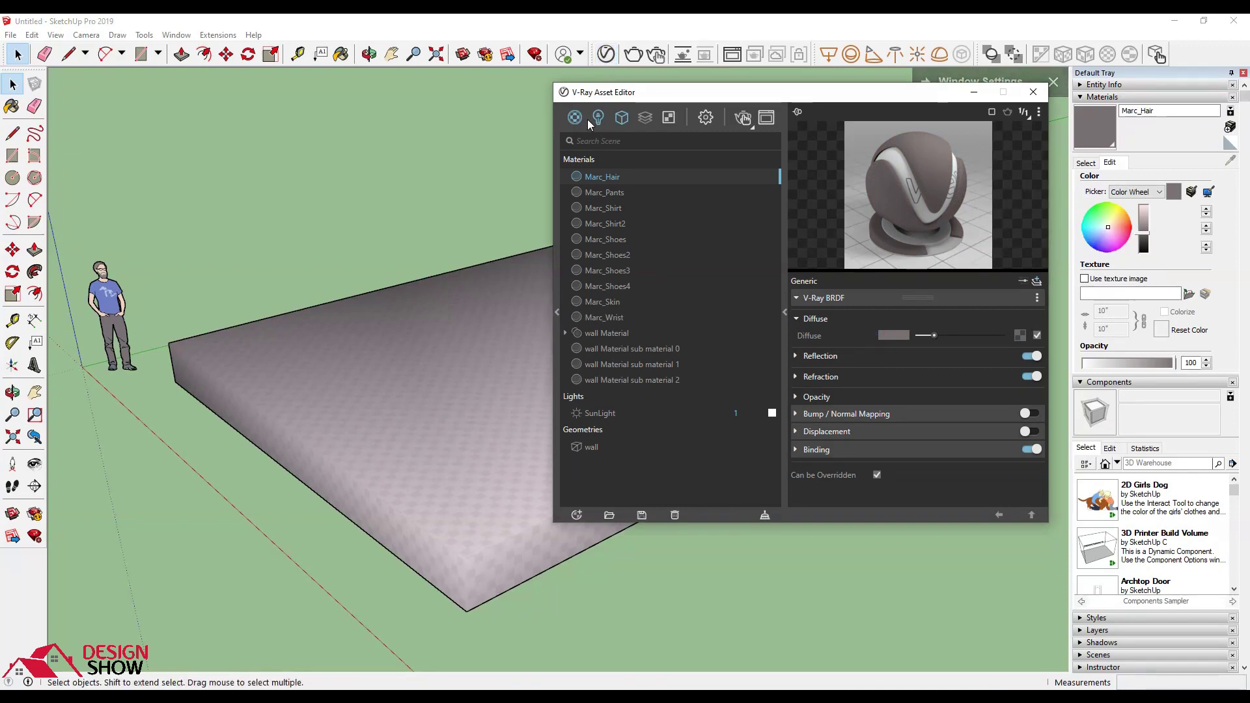
Step: Remove the Marc materials and delete the person figure from the scene
{"action": "left_click", "coordinate": [618, 320]}
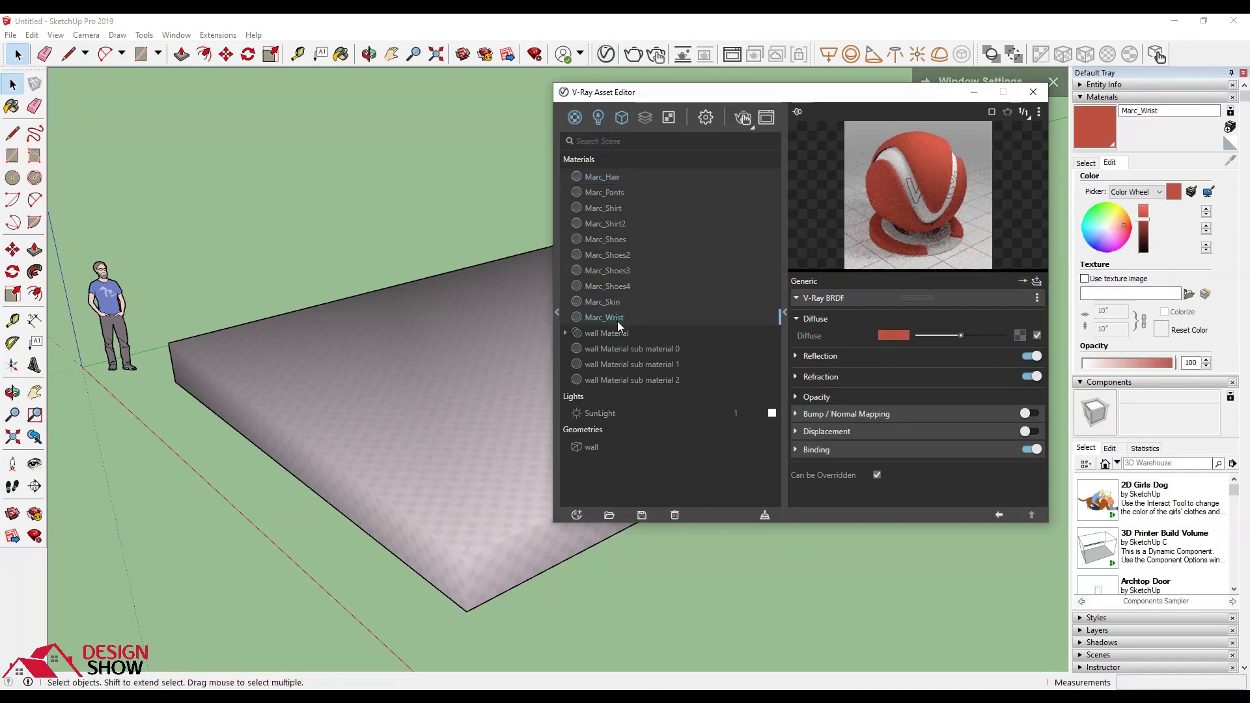
{"action": "left_click", "coordinate": [675, 515]}
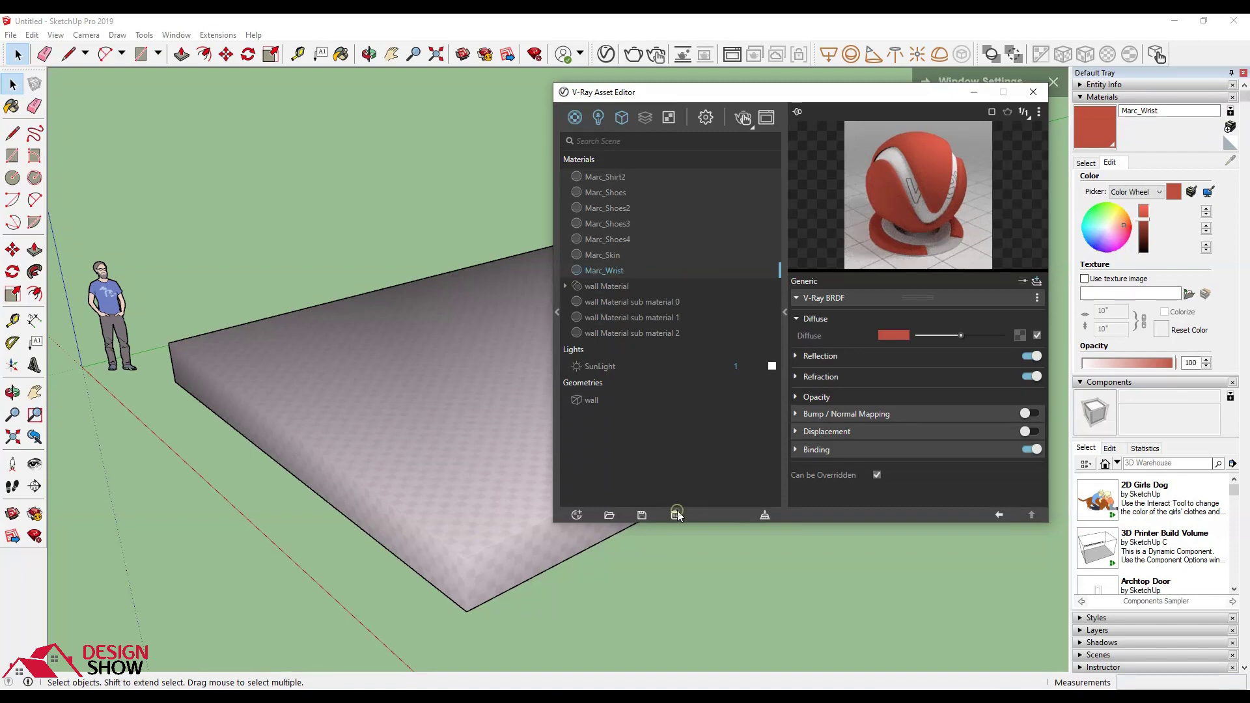
{"action": "left_click", "coordinate": [106, 282]}
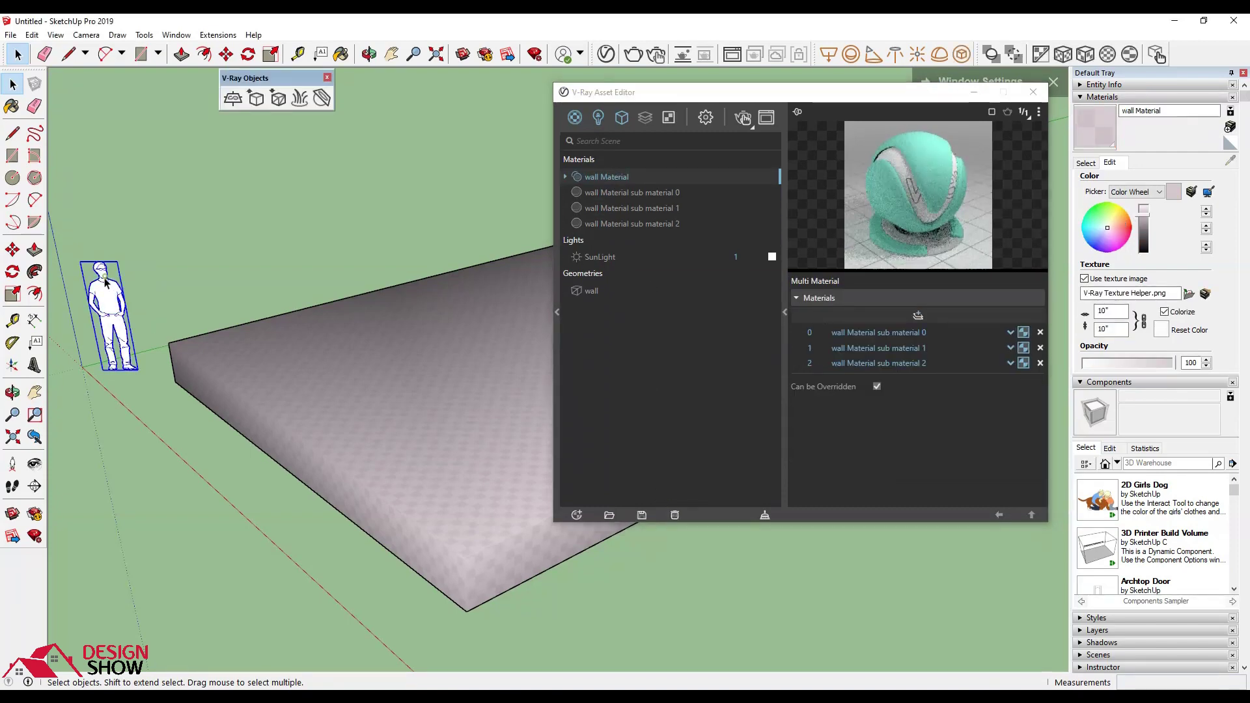
{"action": "key", "text": "Delete"}
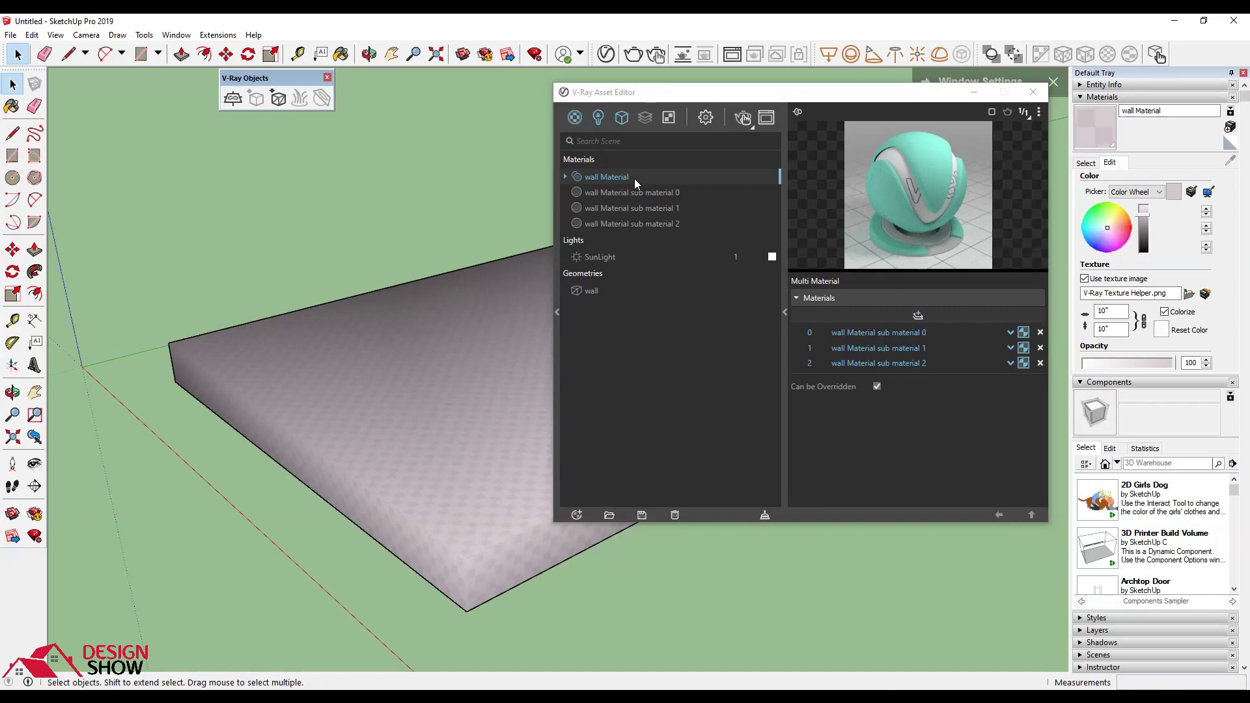
Step: Select the wall and start loading wall Material.vrmat, then cancel the file picker
{"action": "left_click", "coordinate": [475, 351]}
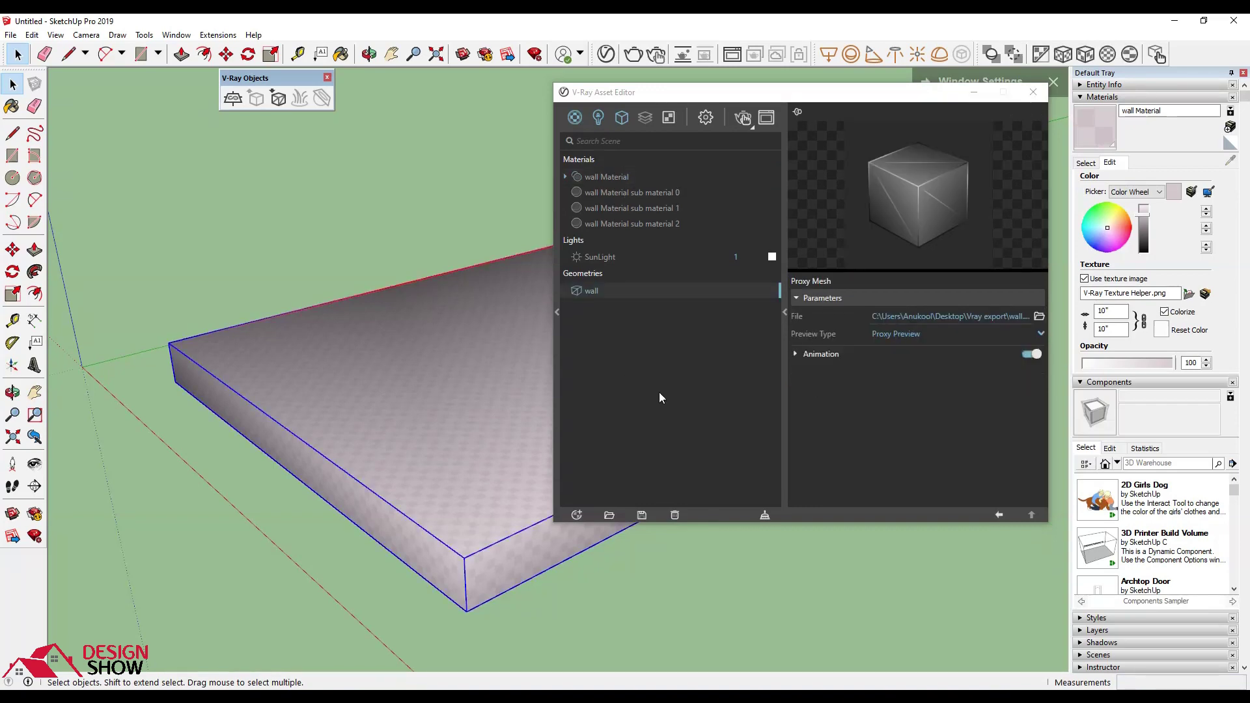
{"action": "left_click", "coordinate": [610, 514]}
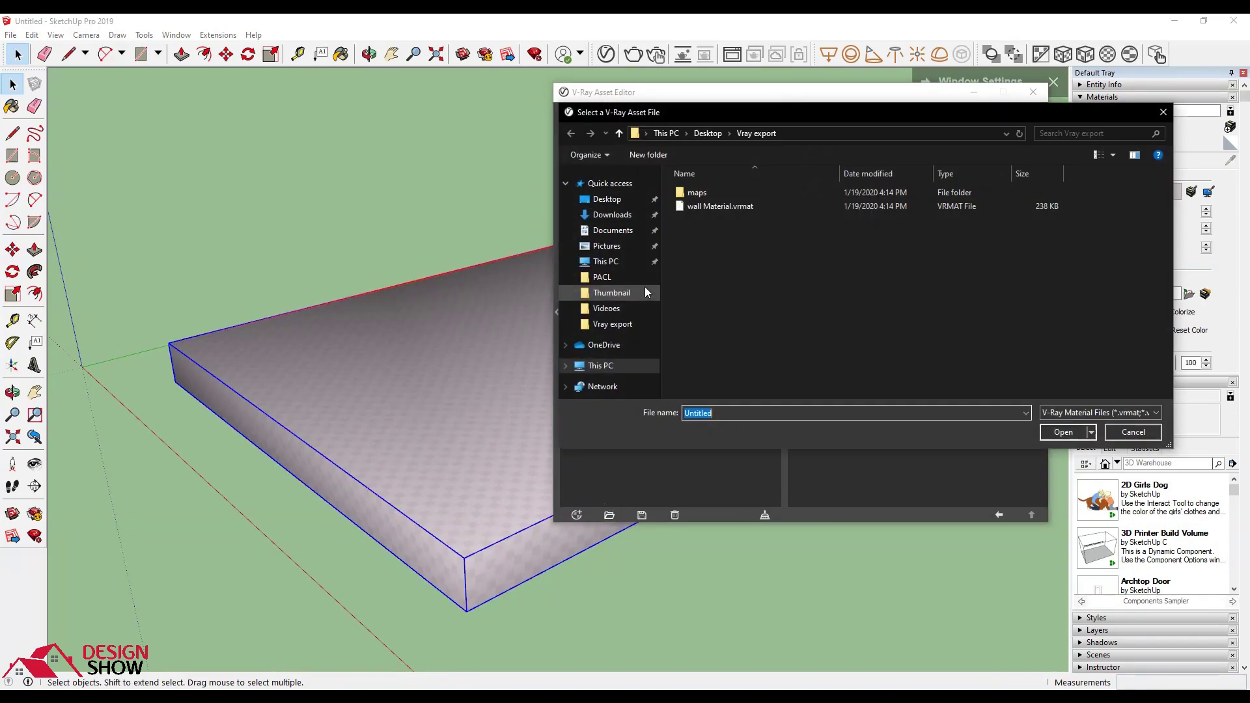
{"action": "left_click", "coordinate": [720, 206]}
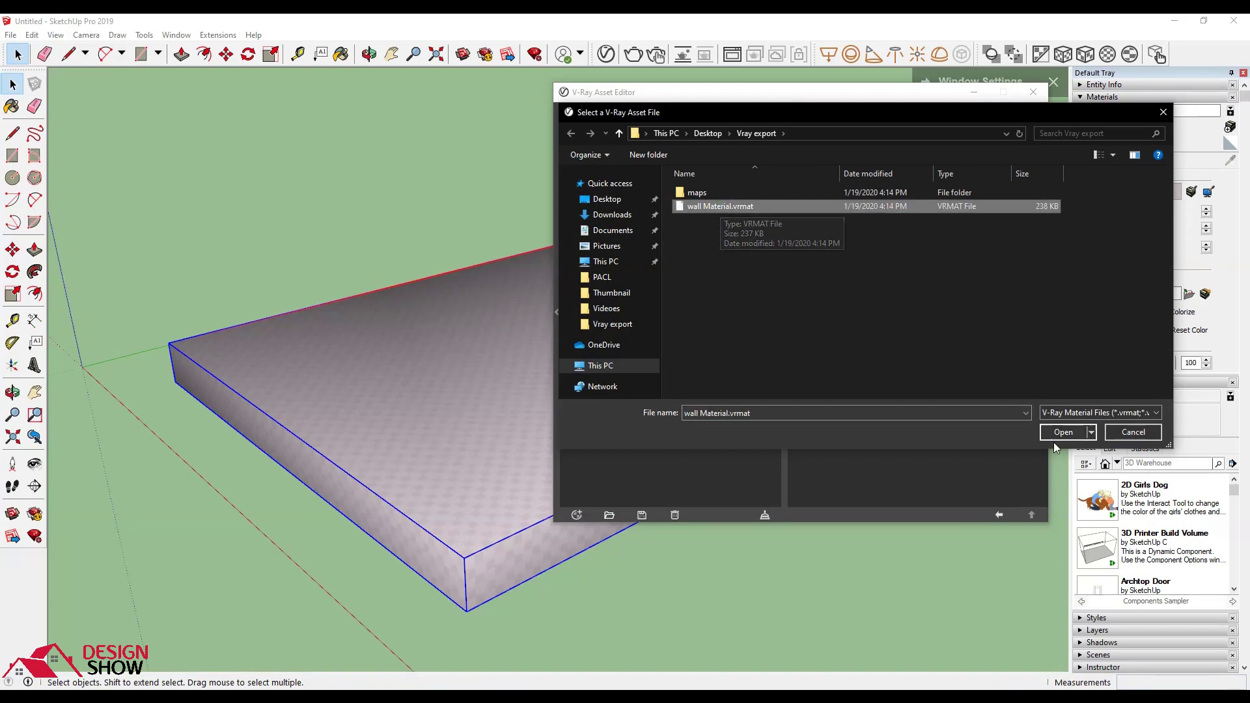
{"action": "left_click", "coordinate": [1130, 432]}
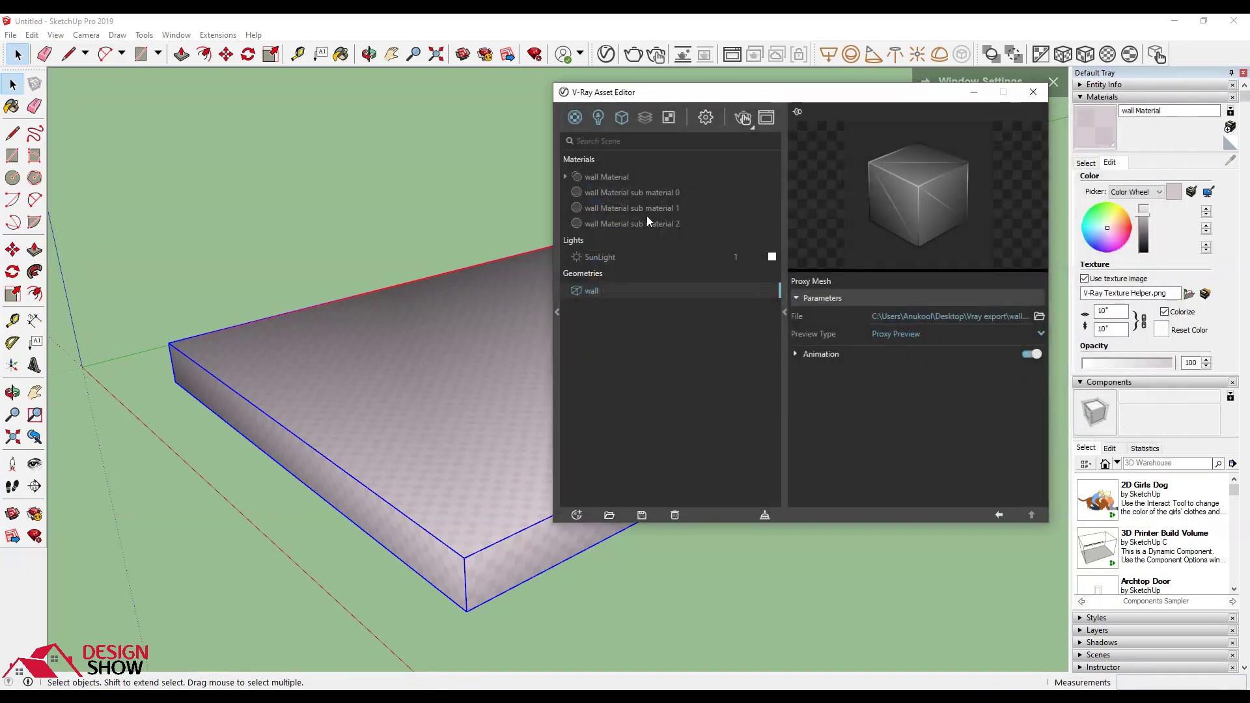
Step: Rename the existing wall Material to wall Material1
{"action": "left_click", "coordinate": [614, 178]}
{"action": "right_click", "coordinate": [614, 178]}
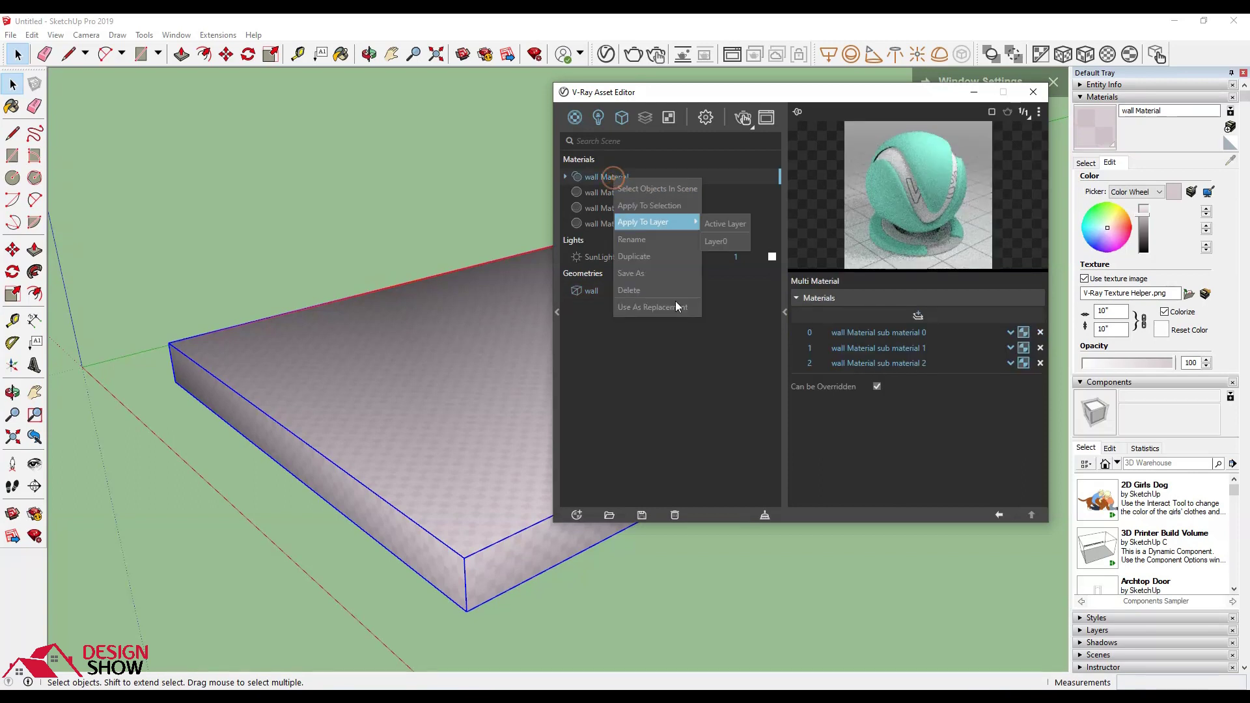
{"action": "left_click", "coordinate": [648, 239]}
{"action": "type", "text": "1"}
{"action": "key", "text": "Return"}
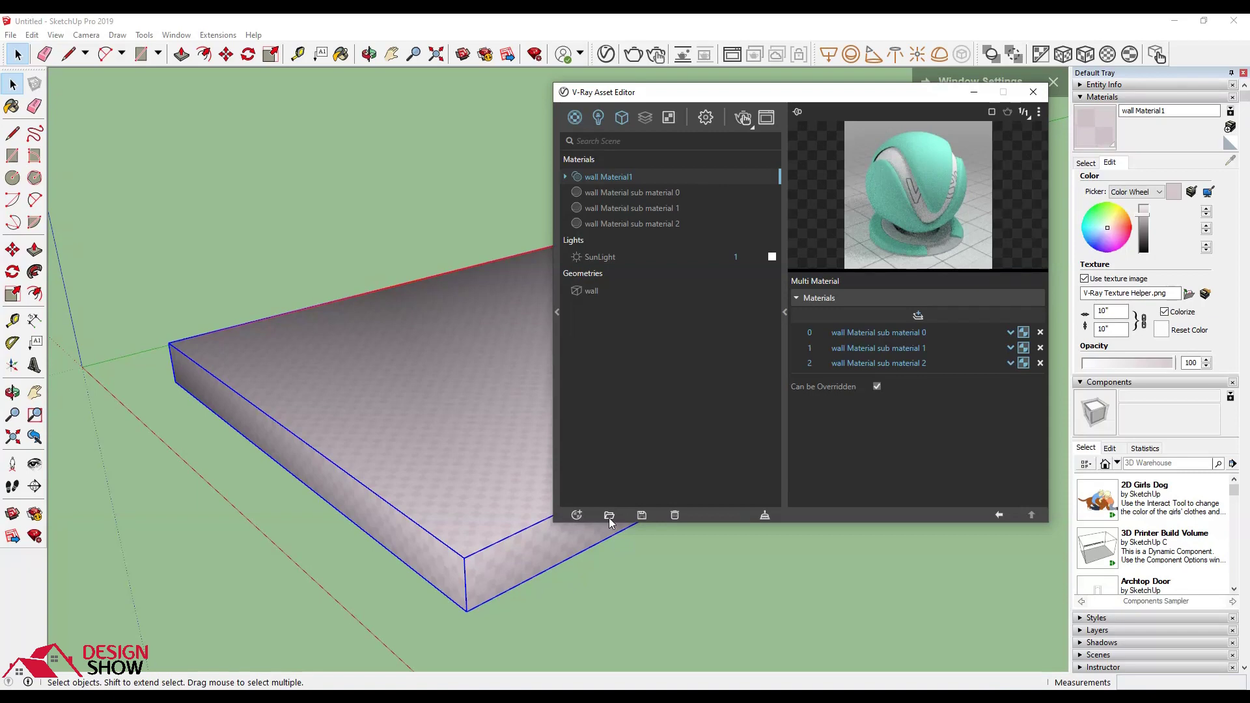
Step: Load the brick wall Material.vrmat and mark it for use as a replacement
{"action": "left_click", "coordinate": [611, 515]}
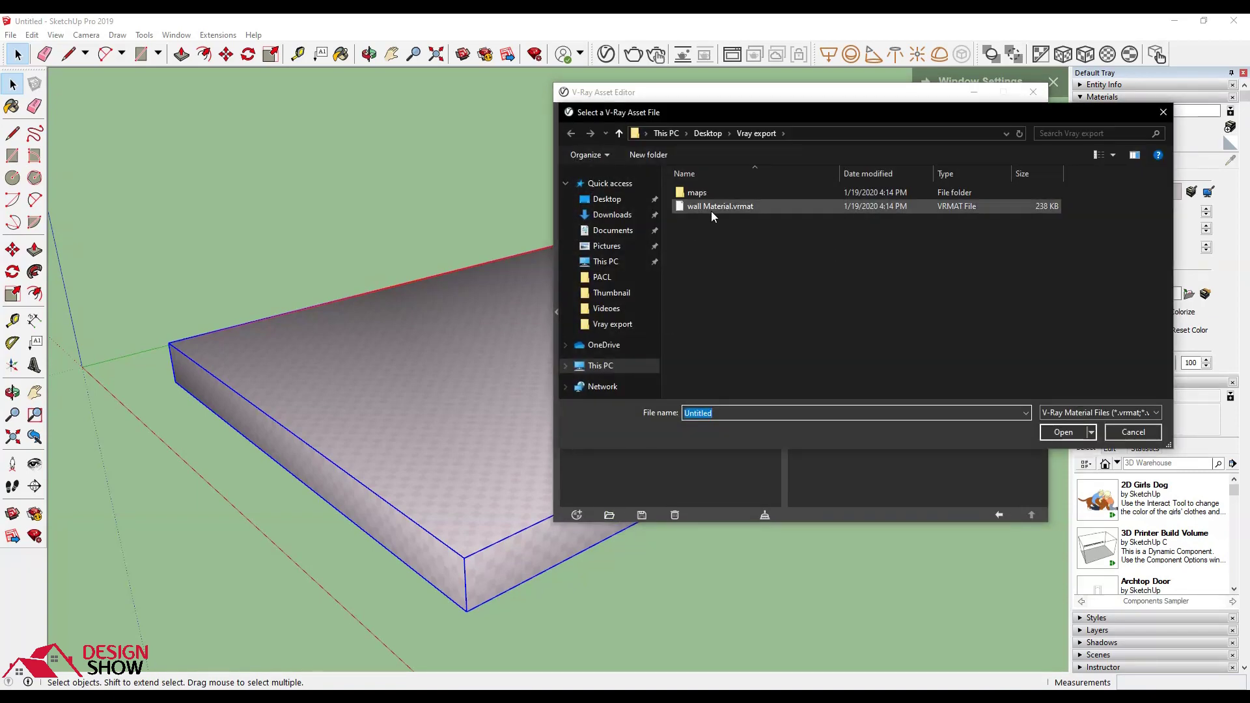
{"action": "left_click", "coordinate": [711, 207]}
{"action": "left_click", "coordinate": [1060, 431]}
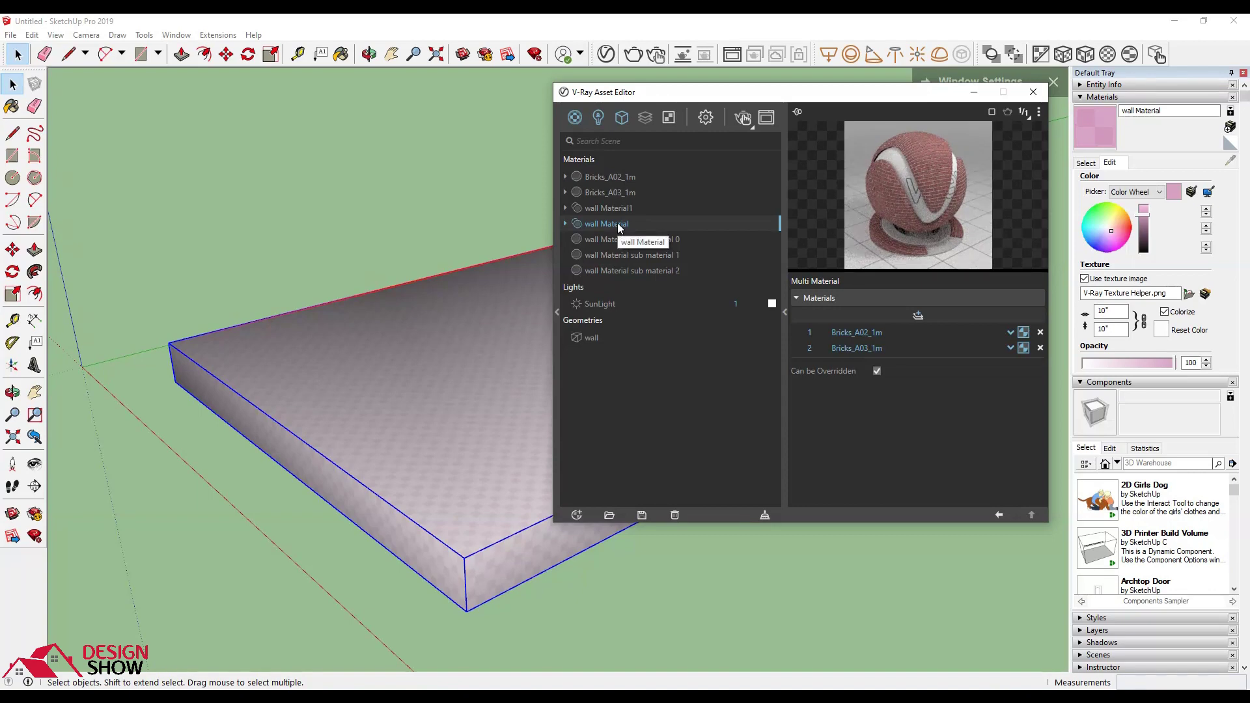
{"action": "right_click", "coordinate": [620, 227]}
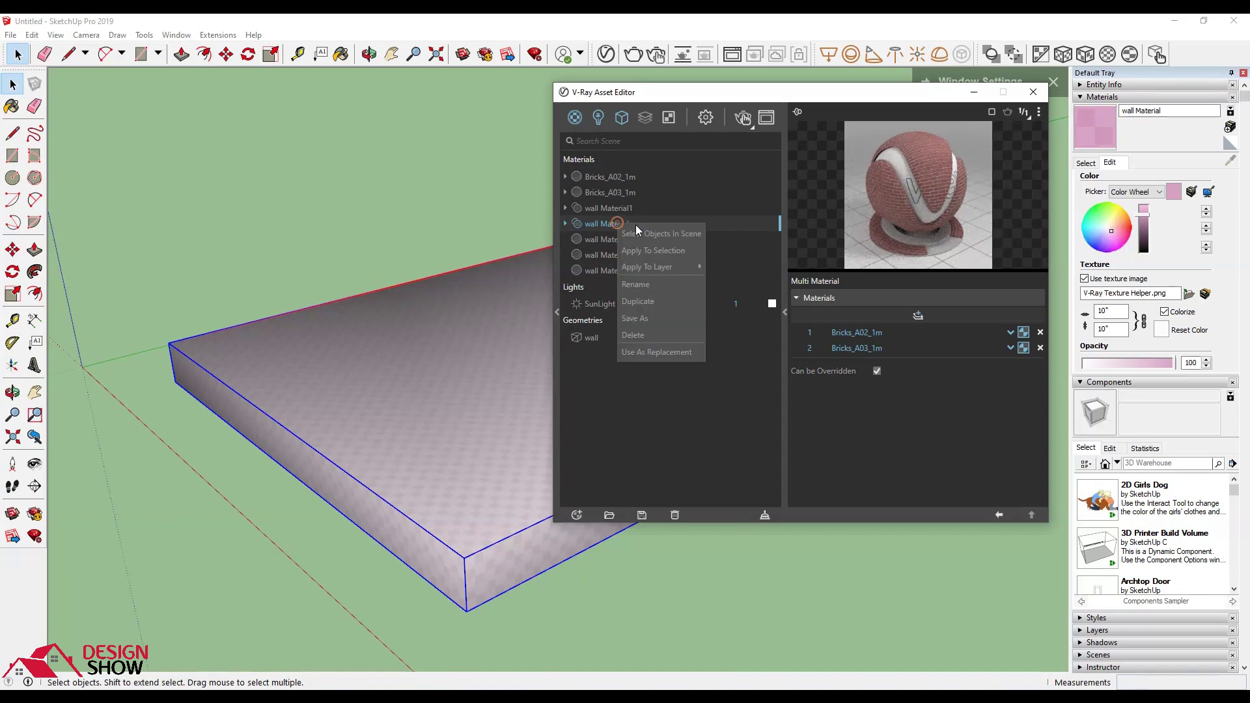
{"action": "left_click", "coordinate": [677, 355]}
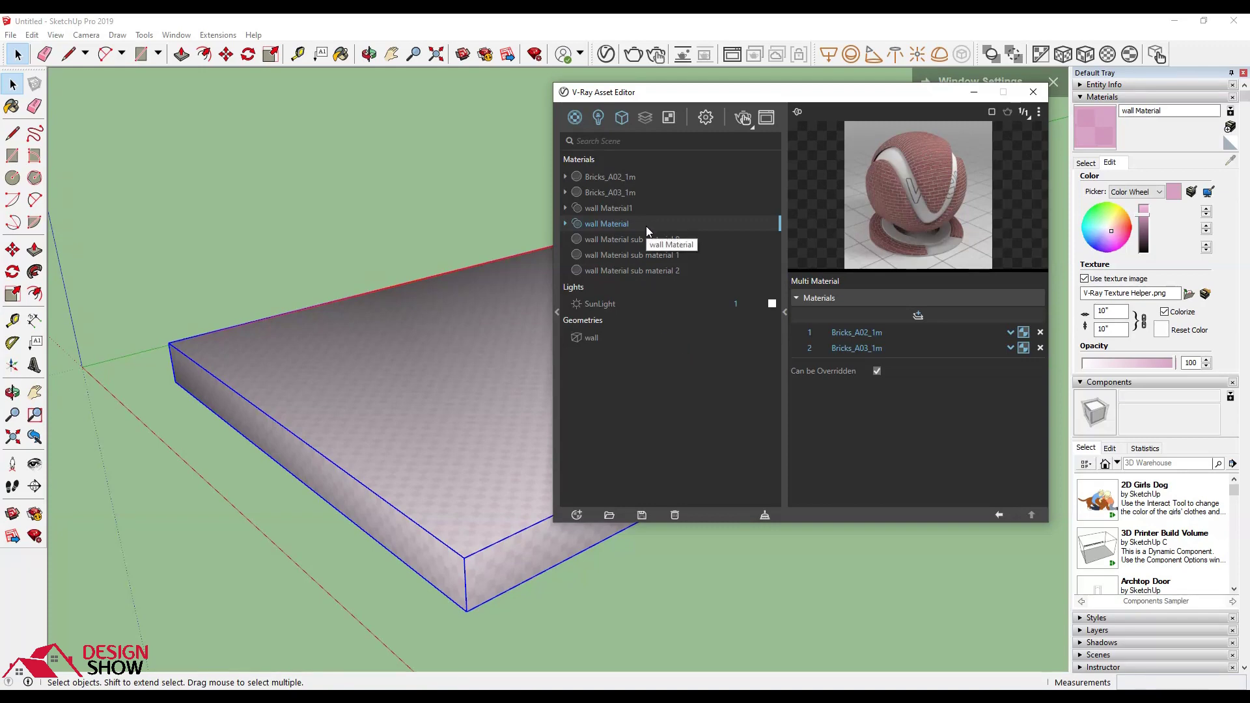
Step: Replace wall Material1 in the scene with the loaded brick material
{"action": "left_click", "coordinate": [637, 209]}
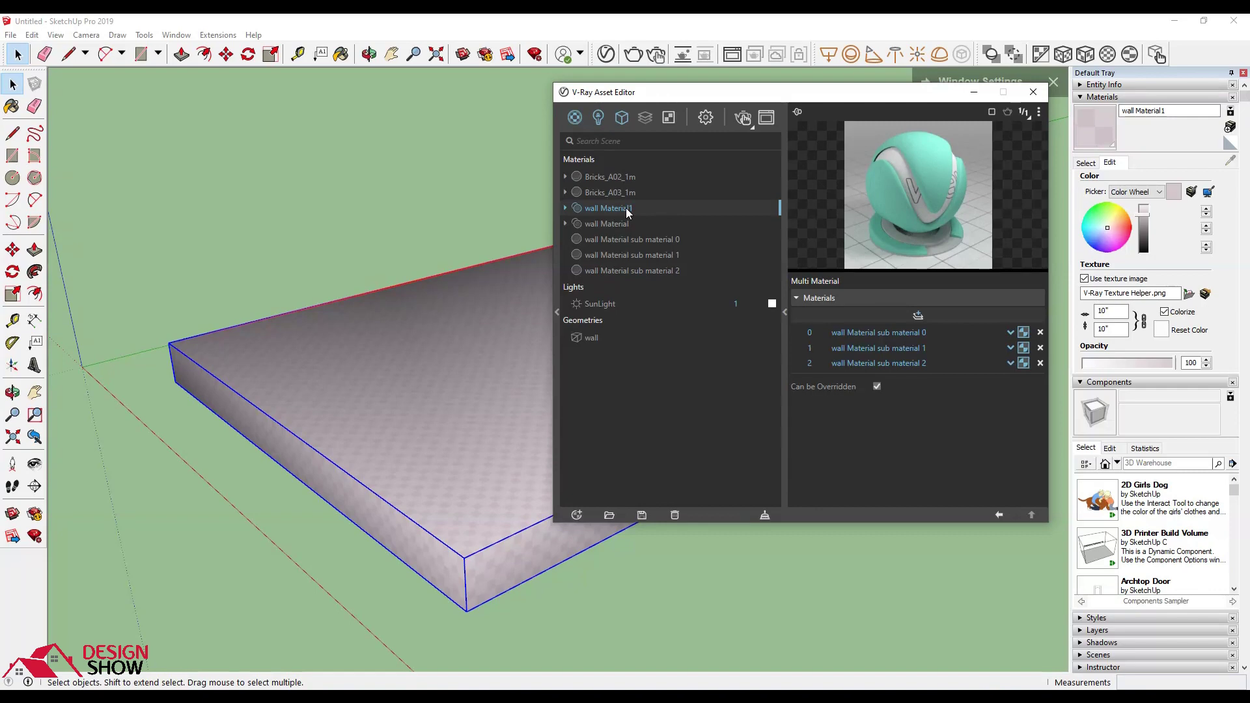
{"action": "right_click", "coordinate": [627, 213]}
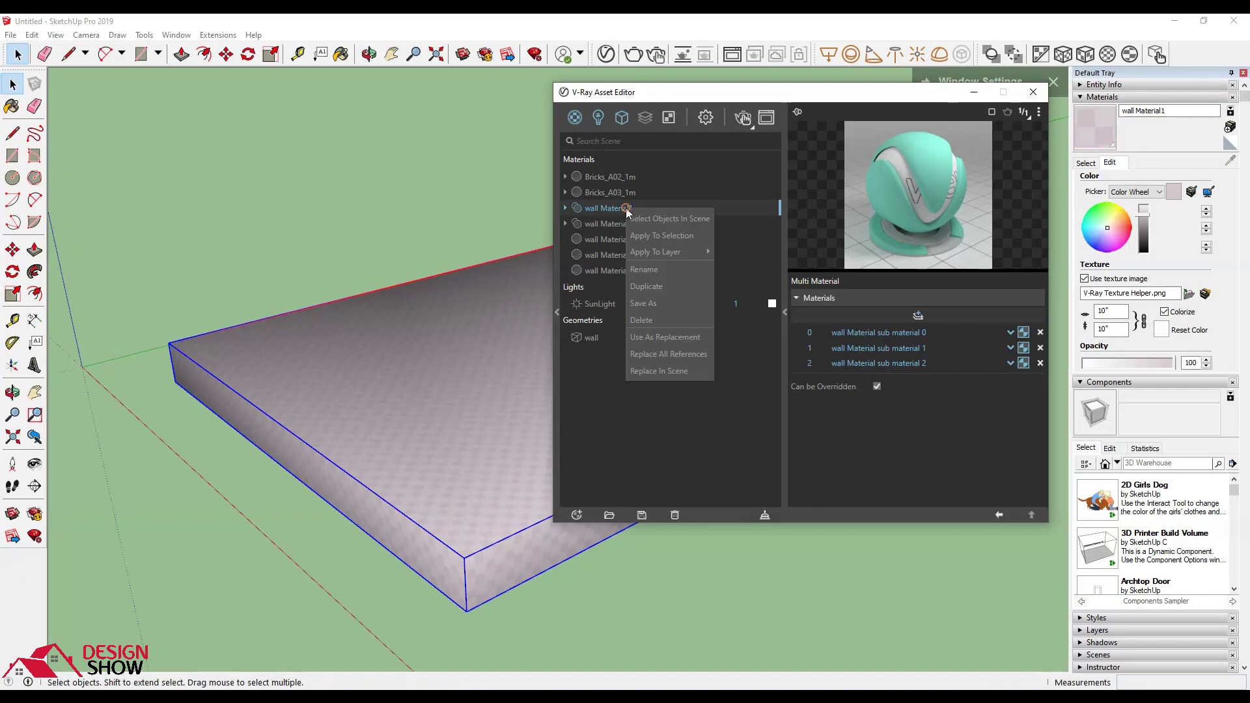
{"action": "left_click", "coordinate": [667, 376]}
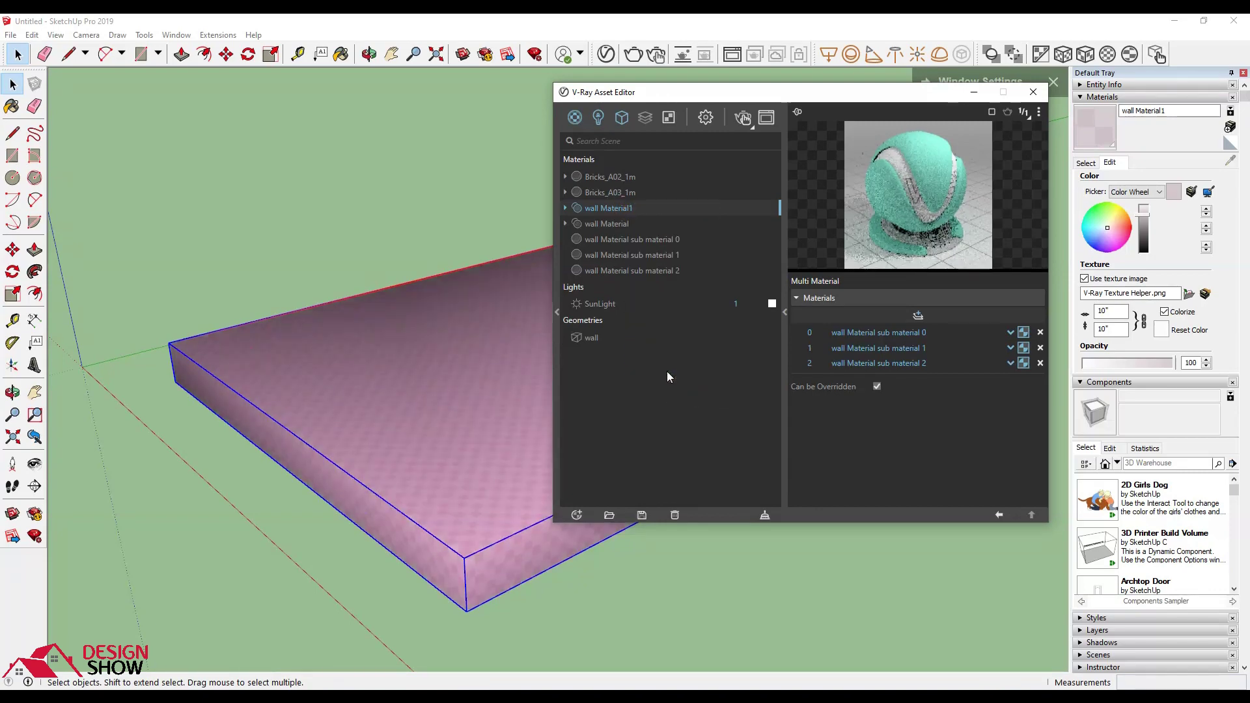
{"action": "left_click", "coordinate": [744, 111]}
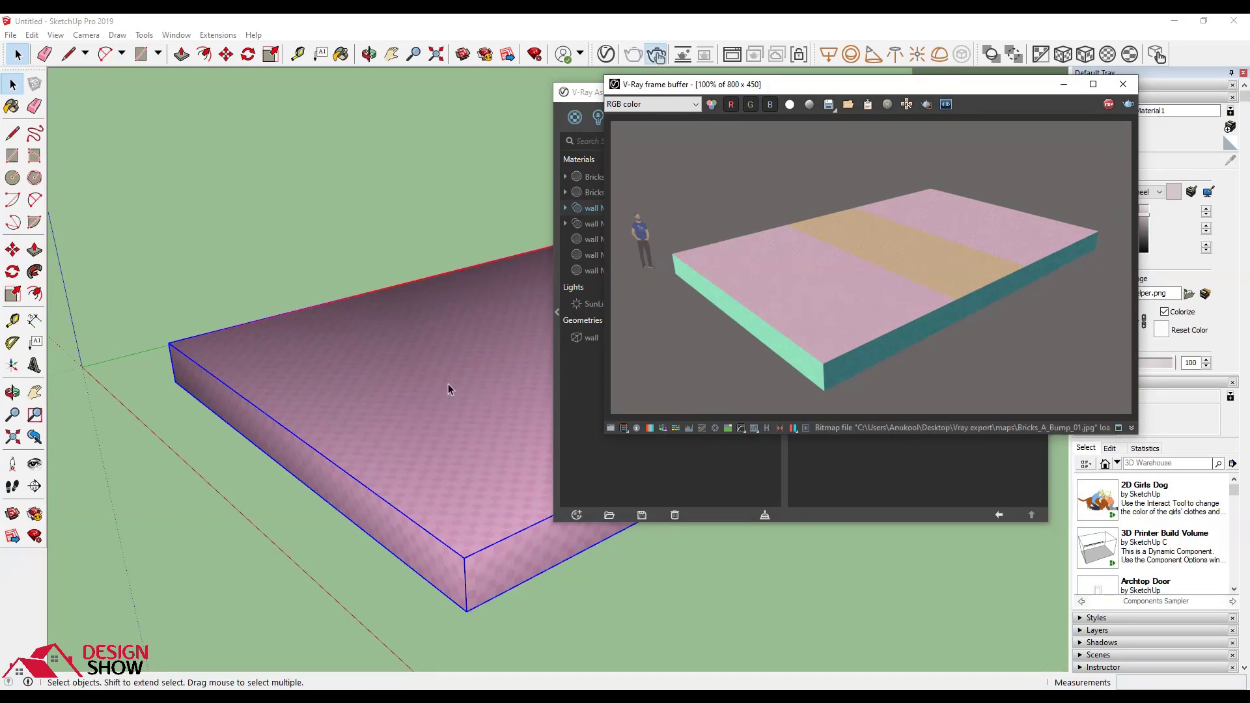
Step: Orbit and zoom in on the red and dark brick bands in the live render, then close it
{"action": "middle_click_drag", "start_coordinate": [371, 398], "coordinate": [341, 401]}
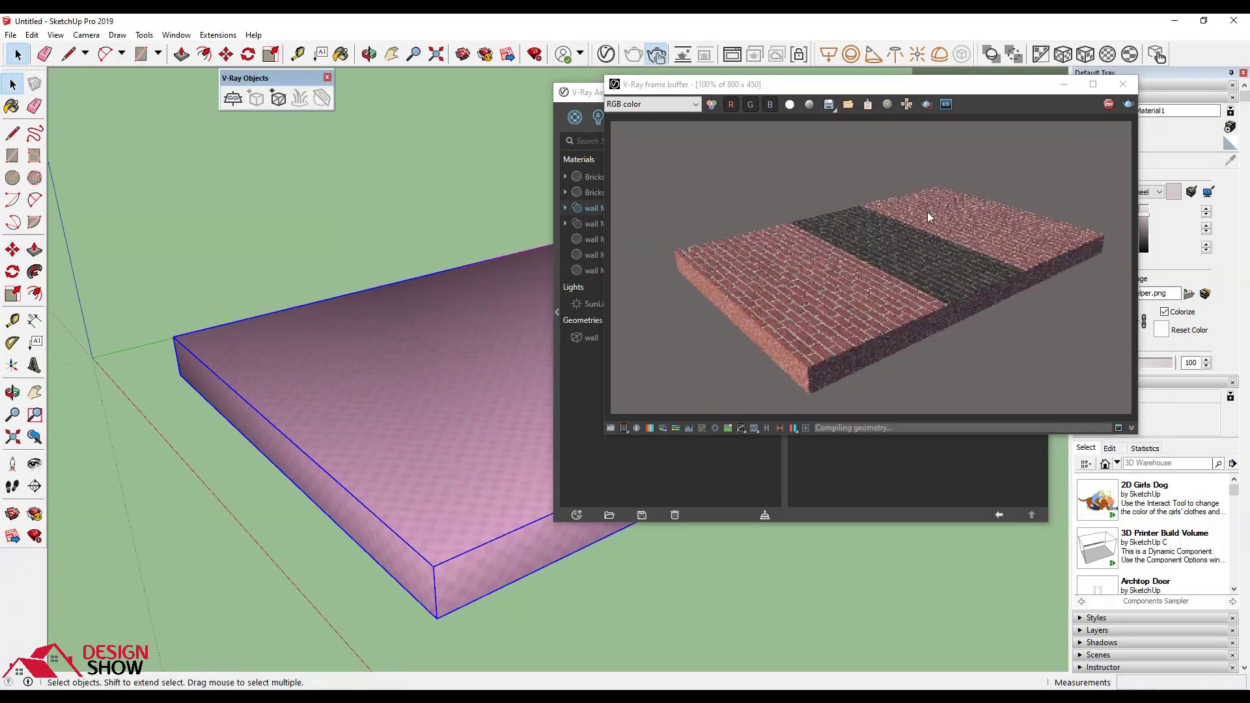
{"action": "mouse_move", "coordinate": [1027, 96]}
{"action": "left_mouse_down"}
{"action": "mouse_move", "coordinate": [881, 95]}
{"action": "mouse_move", "coordinate": [1072, 105]}
{"action": "left_mouse_up"}
{"action": "mouse_move", "coordinate": [455, 396]}
{"action": "middle_mouse_down"}
{"action": "mouse_move", "coordinate": [383, 408]}
{"action": "mouse_move", "coordinate": [404, 468]}
{"action": "mouse_move", "coordinate": [381, 365]}
{"action": "middle_mouse_up"}
{"action": "scroll", "coordinate": [403, 467], "scroll_direction": "up", "scroll_amount": 3}
{"action": "scroll", "coordinate": [389, 455], "scroll_direction": "up", "scroll_amount": 5}
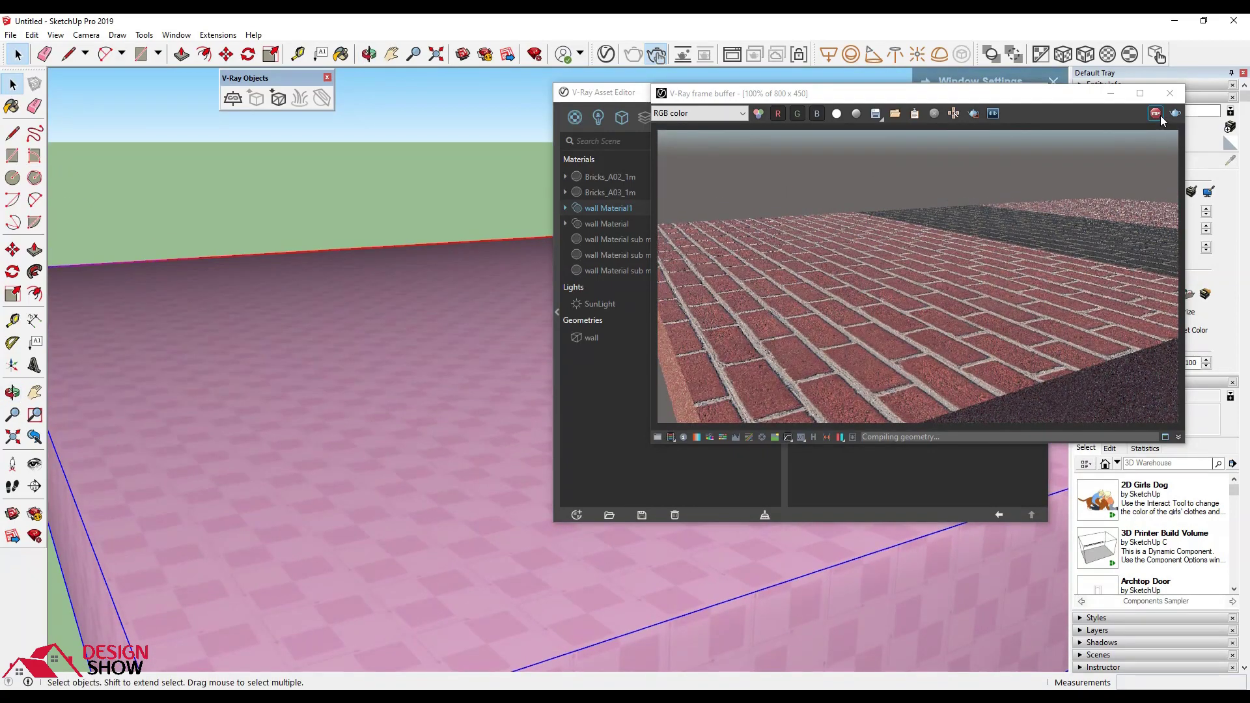
{"action": "left_click", "coordinate": [1170, 93]}
{"action": "scroll", "coordinate": [403, 287], "scroll_direction": "down", "scroll_amount": 5}
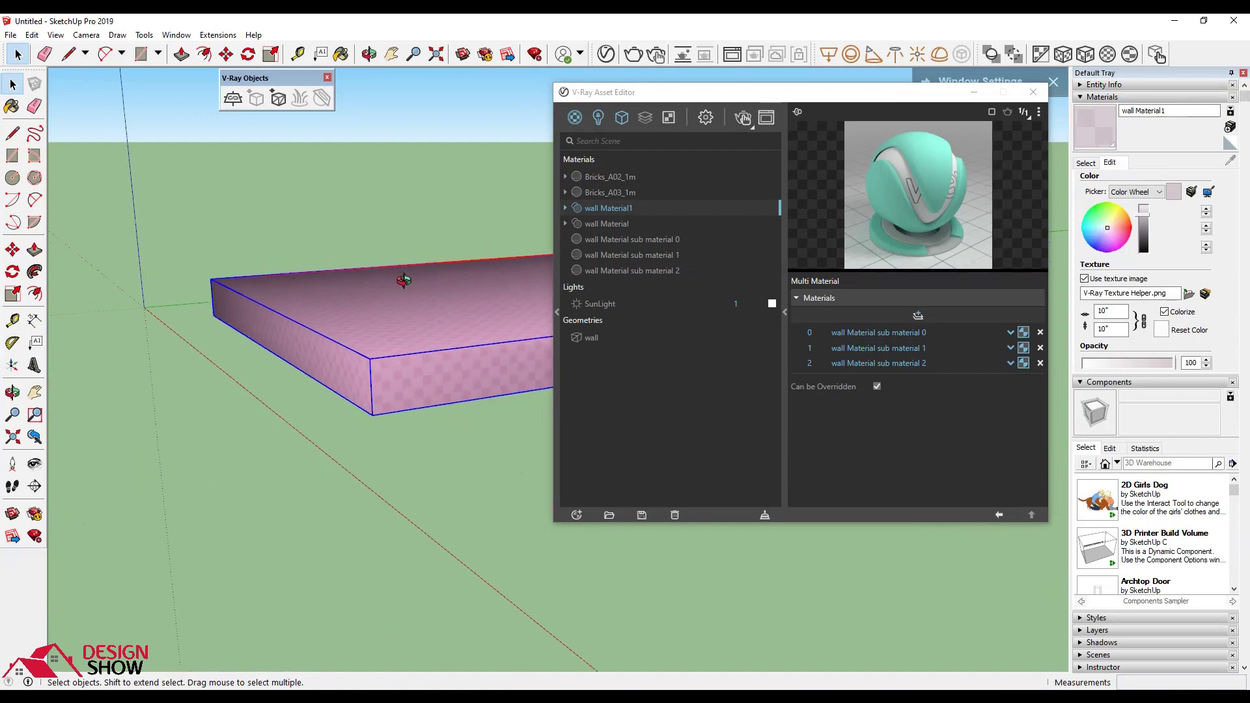
{"action": "scroll", "coordinate": [502, 452], "scroll_direction": "up", "scroll_amount": 3}
{"action": "scroll", "coordinate": [469, 432], "scroll_direction": "up", "scroll_amount": 2}
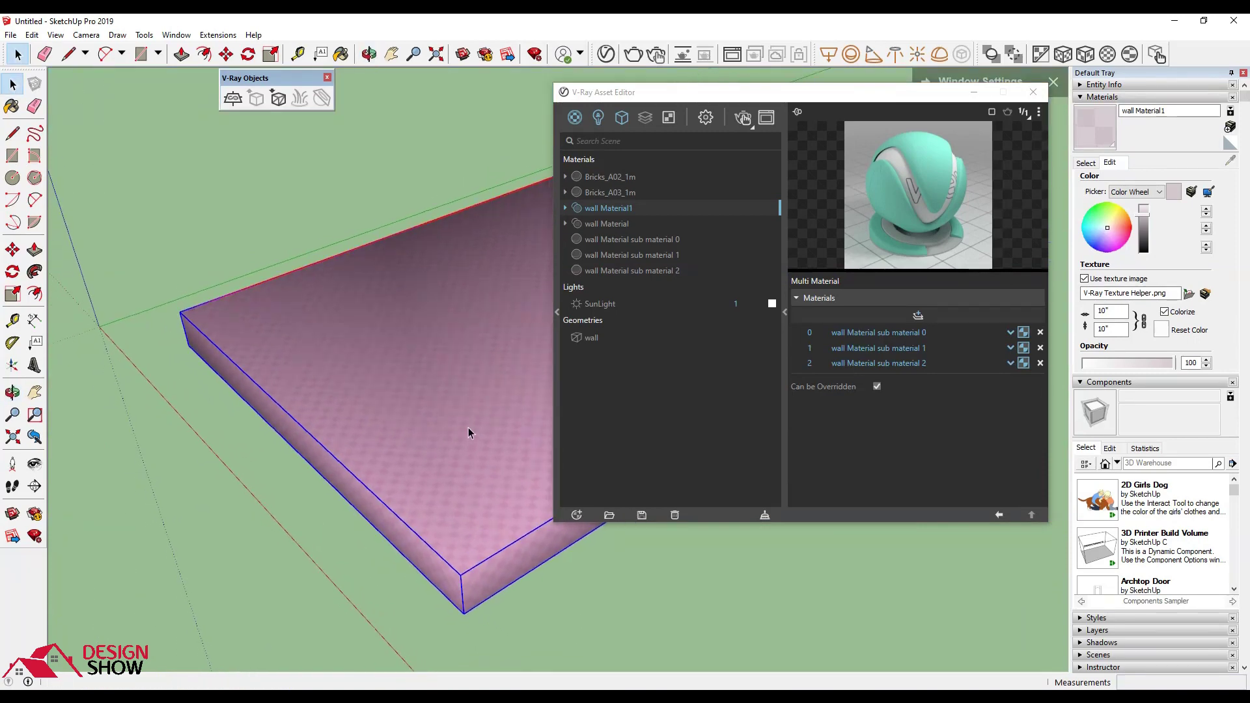
{"action": "left_click", "coordinate": [623, 123]}
Step: Switch the wall proxy's preview type to Bounding Box
{"action": "left_click", "coordinate": [618, 178]}
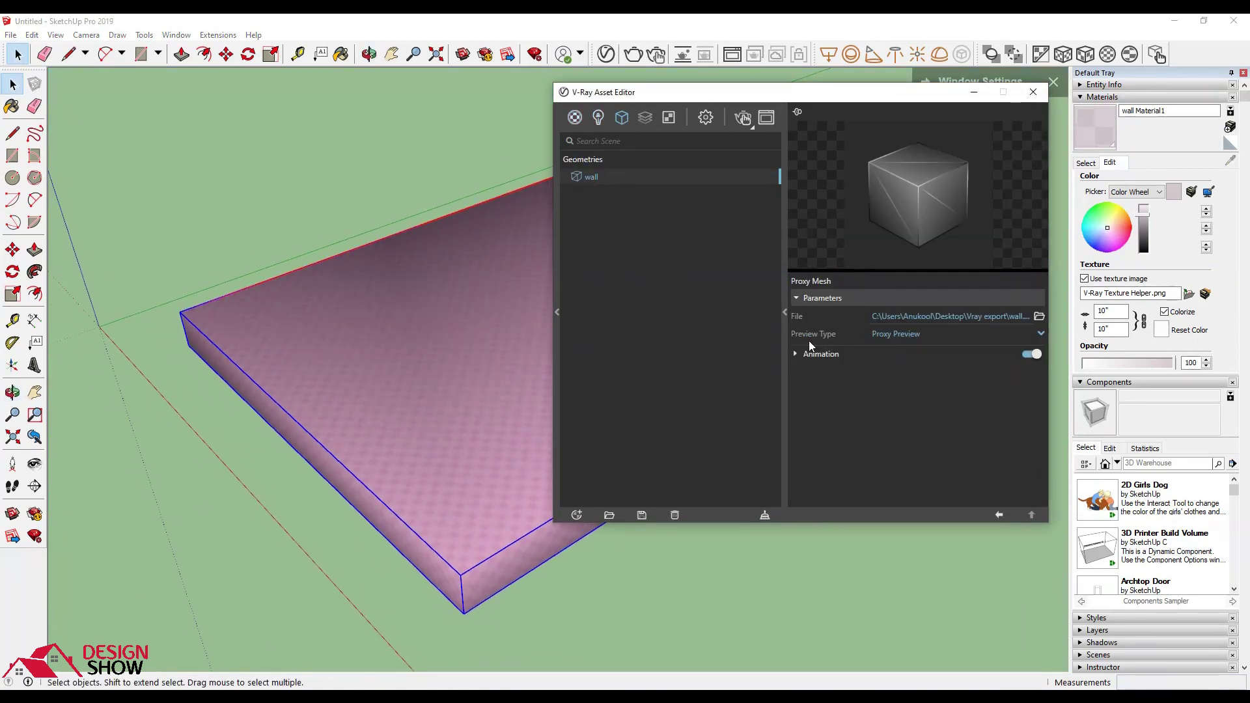
{"action": "left_click", "coordinate": [890, 332]}
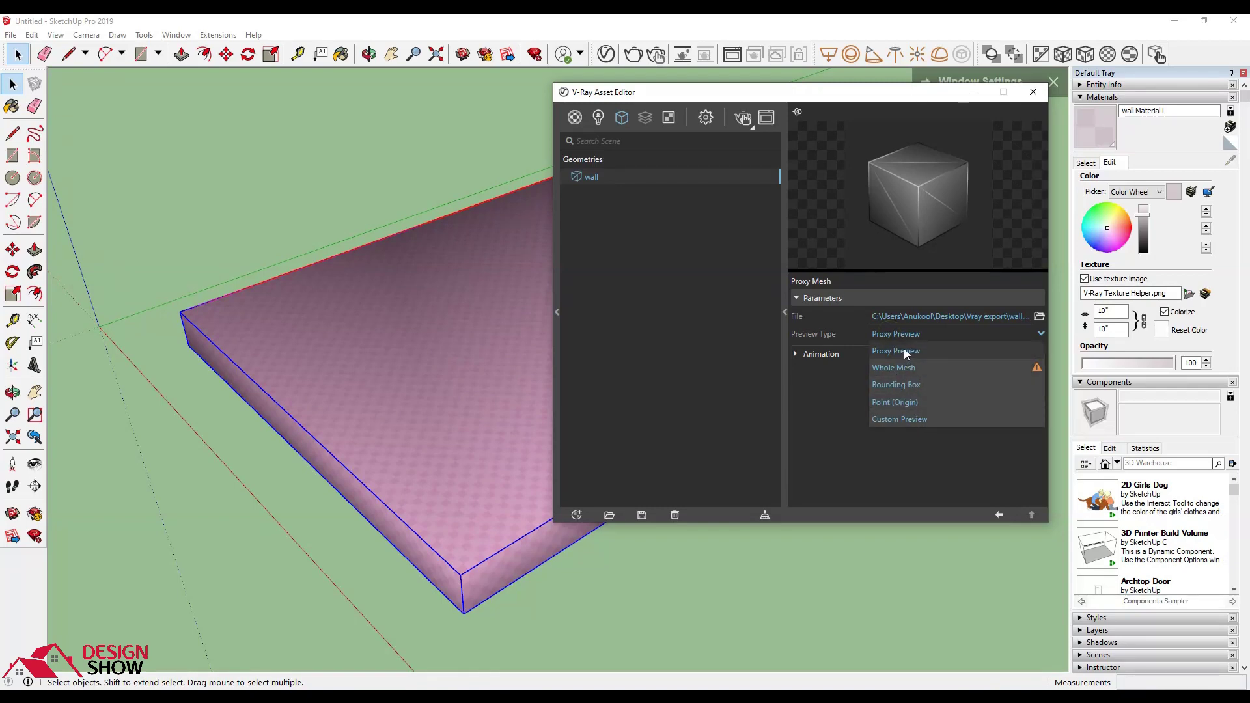
{"action": "mouse_move", "coordinate": [471, 409]}
{"action": "middle_mouse_down"}
{"action": "mouse_move", "coordinate": [271, 423]}
{"action": "mouse_move", "coordinate": [309, 383]}
{"action": "mouse_move", "coordinate": [307, 411]}
{"action": "mouse_move", "coordinate": [291, 417]}
{"action": "middle_mouse_up"}
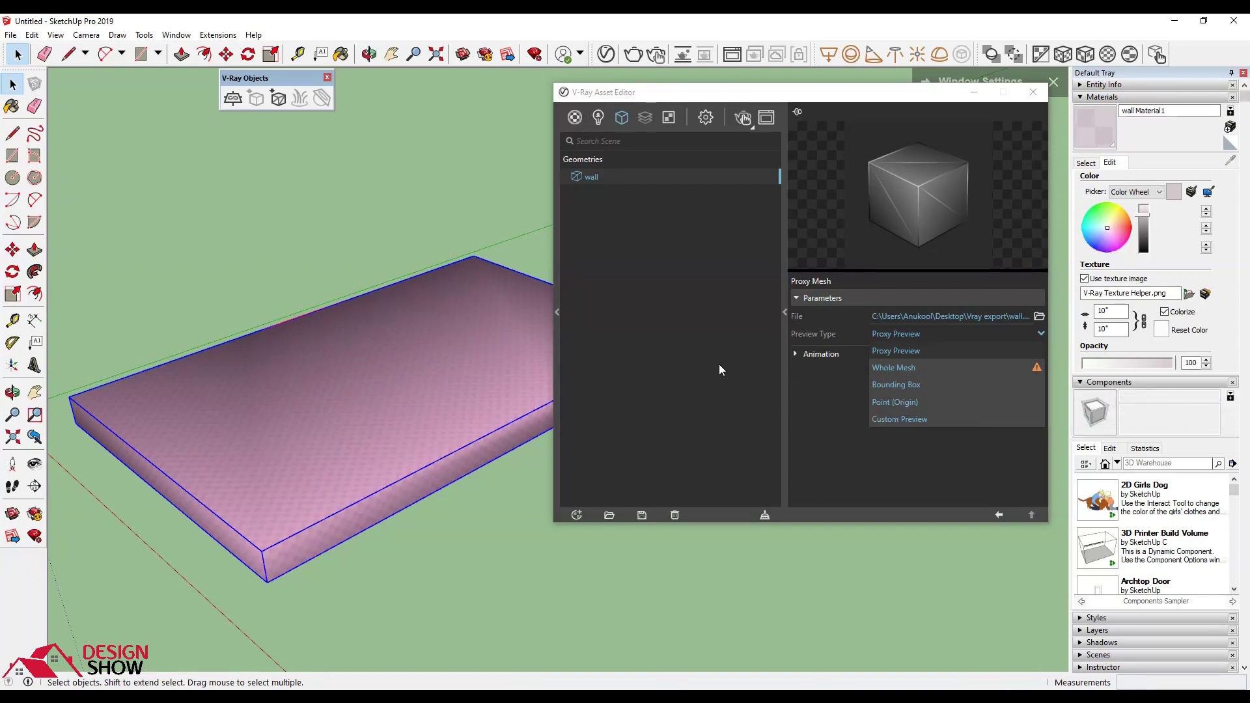
{"action": "left_click", "coordinate": [896, 388]}
{"action": "mouse_move", "coordinate": [501, 463]}
{"action": "middle_mouse_down"}
{"action": "mouse_move", "coordinate": [379, 412]}
{"action": "mouse_move", "coordinate": [453, 513]}
{"action": "middle_mouse_up"}
{"action": "middle_click_drag", "start_coordinate": [388, 460], "coordinate": [462, 541]}
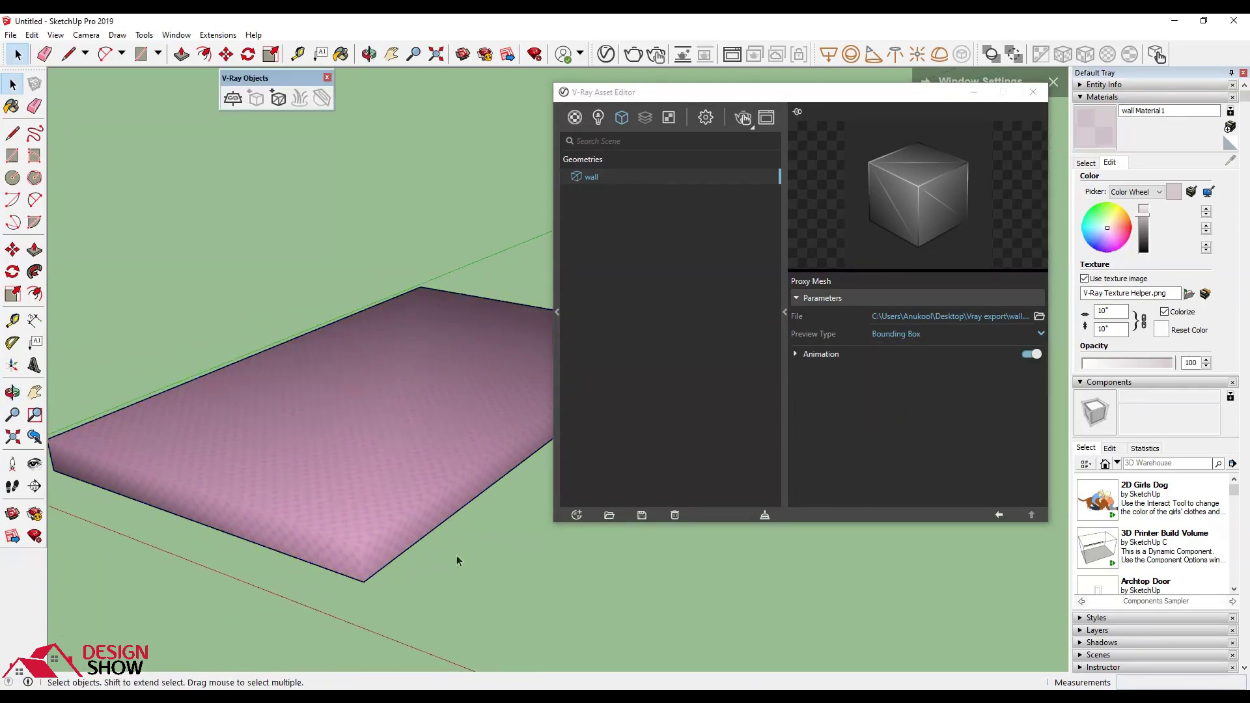
Step: Set the proxy preview to Point (Origin), try Custom Preview, then return to Point (Origin)
{"action": "left_click", "coordinate": [543, 448]}
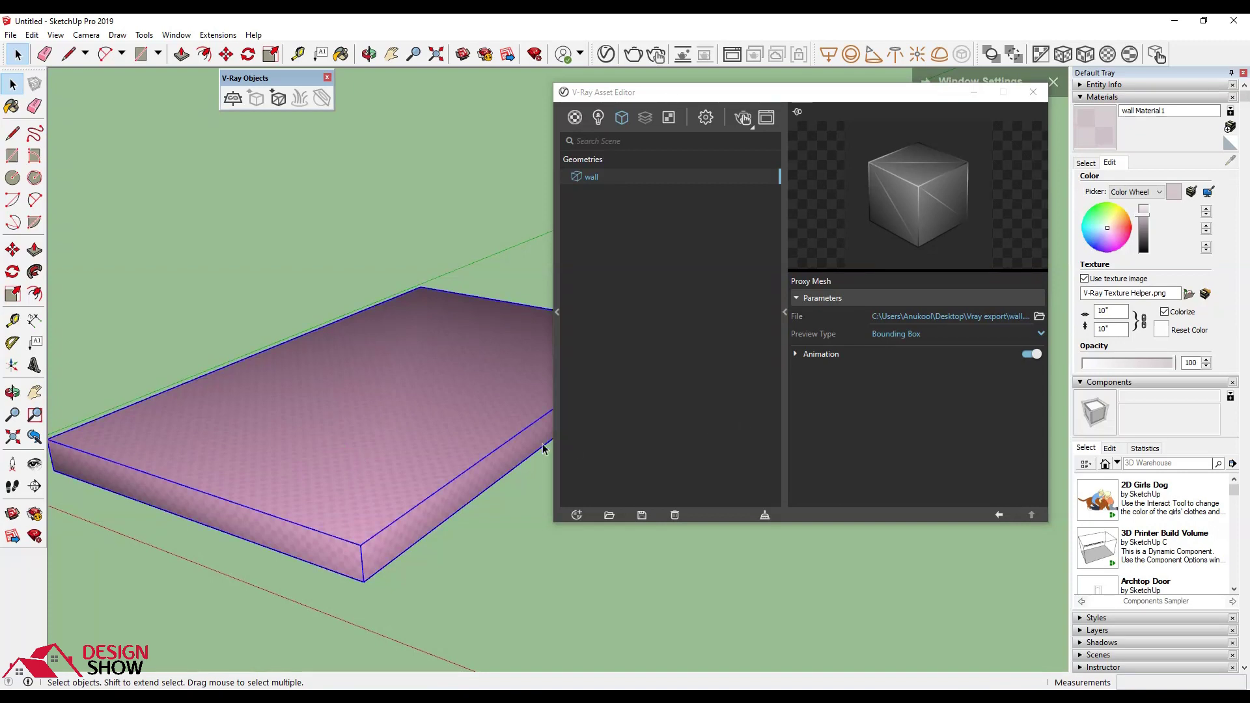
{"action": "left_click", "coordinate": [903, 335]}
{"action": "left_click", "coordinate": [901, 399]}
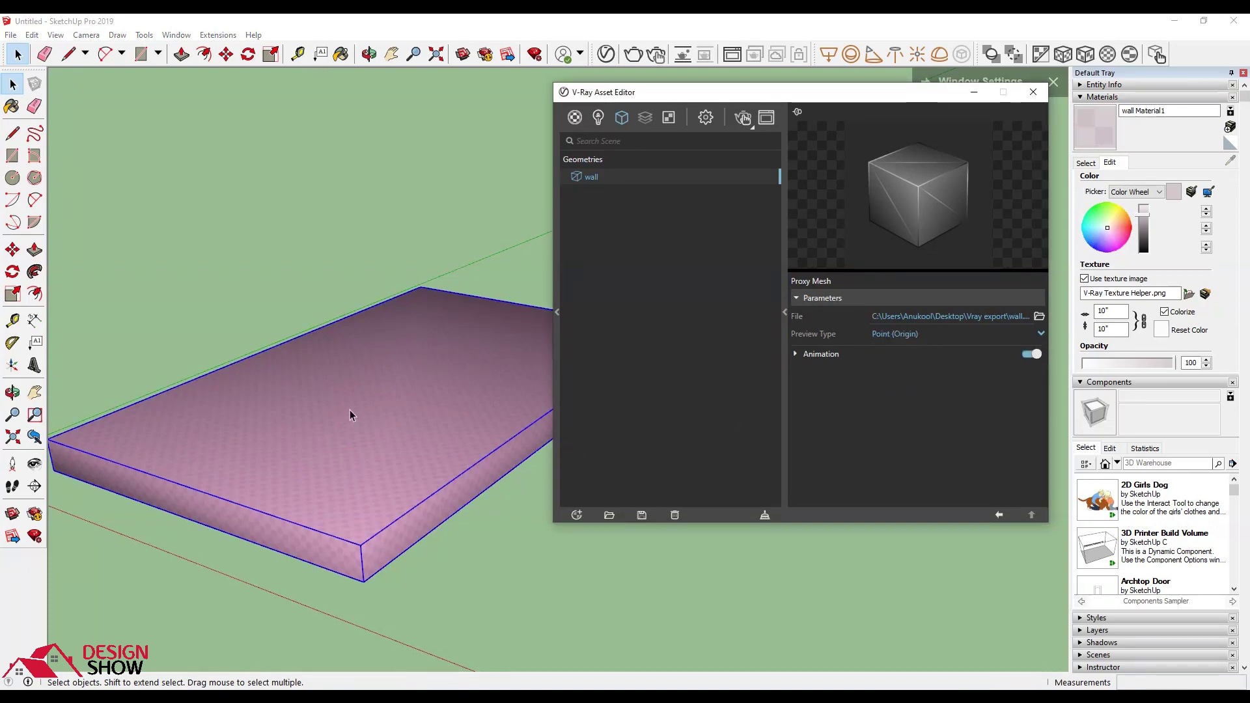
{"action": "mouse_move", "coordinate": [386, 564]}
{"action": "middle_mouse_down"}
{"action": "mouse_move", "coordinate": [488, 480]}
{"action": "mouse_move", "coordinate": [619, 469]}
{"action": "mouse_move", "coordinate": [329, 493]}
{"action": "middle_mouse_up"}
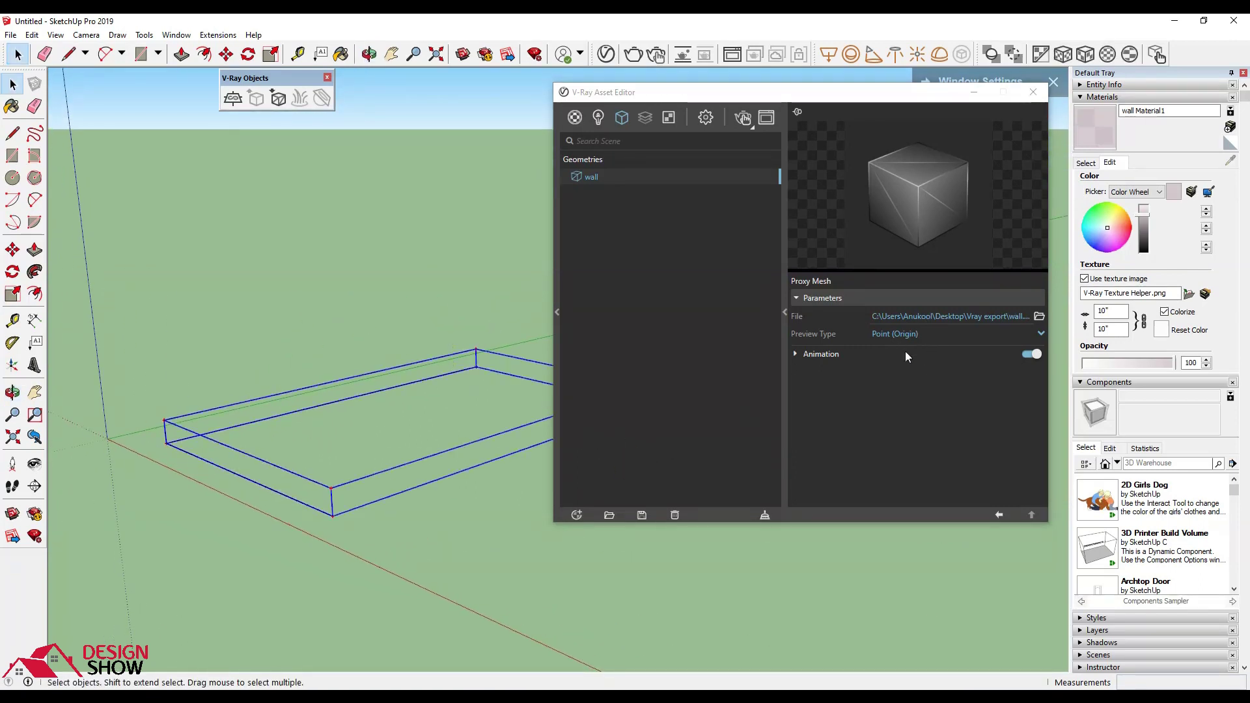
{"action": "left_click", "coordinate": [903, 334]}
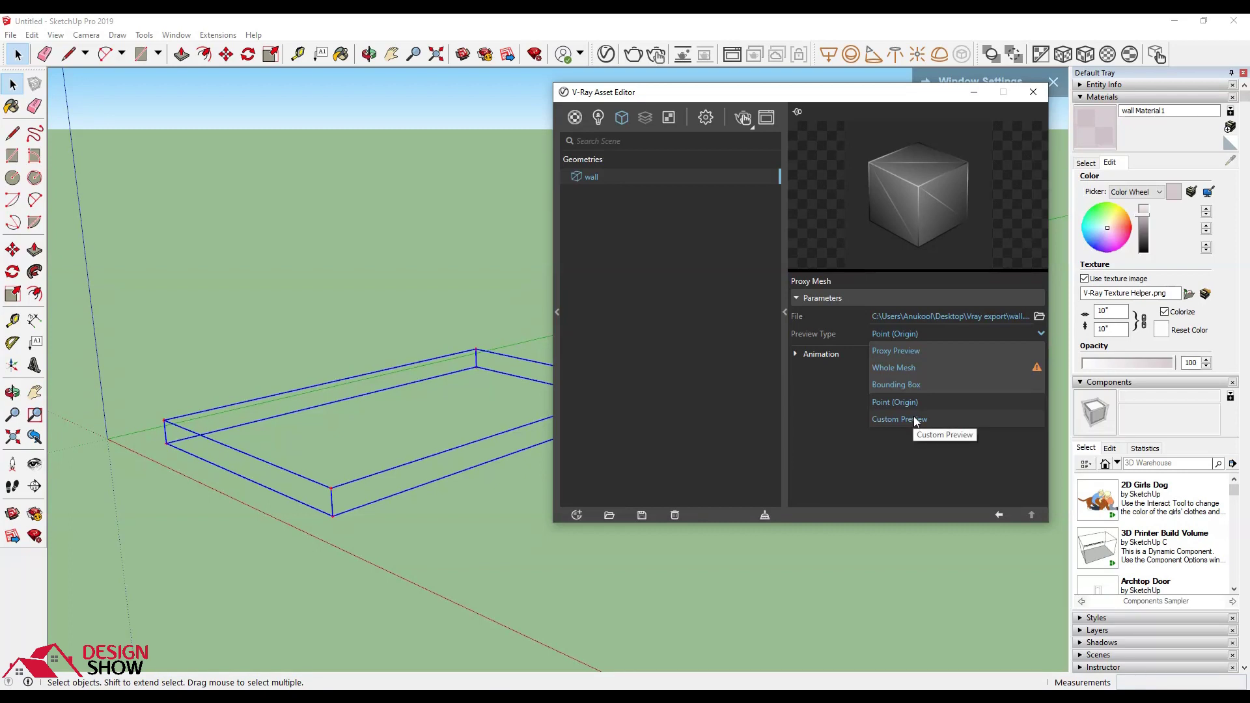
{"action": "left_click", "coordinate": [914, 418]}
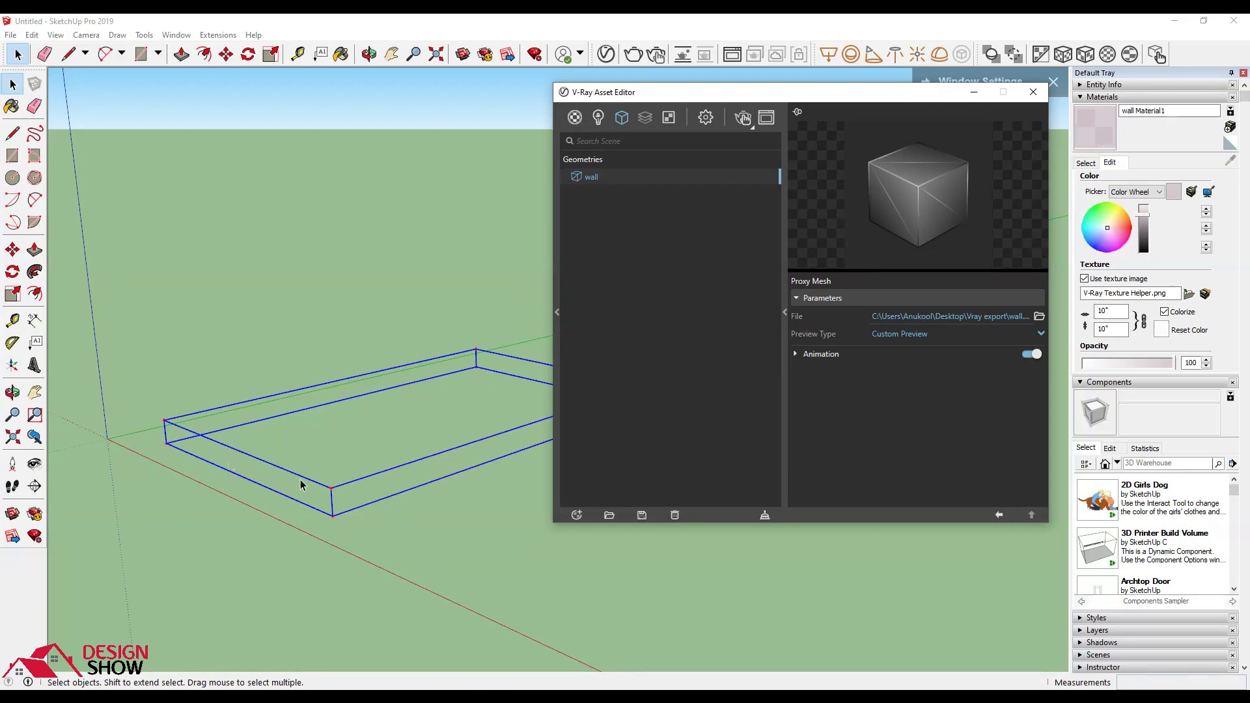
{"action": "left_click", "coordinate": [909, 344]}
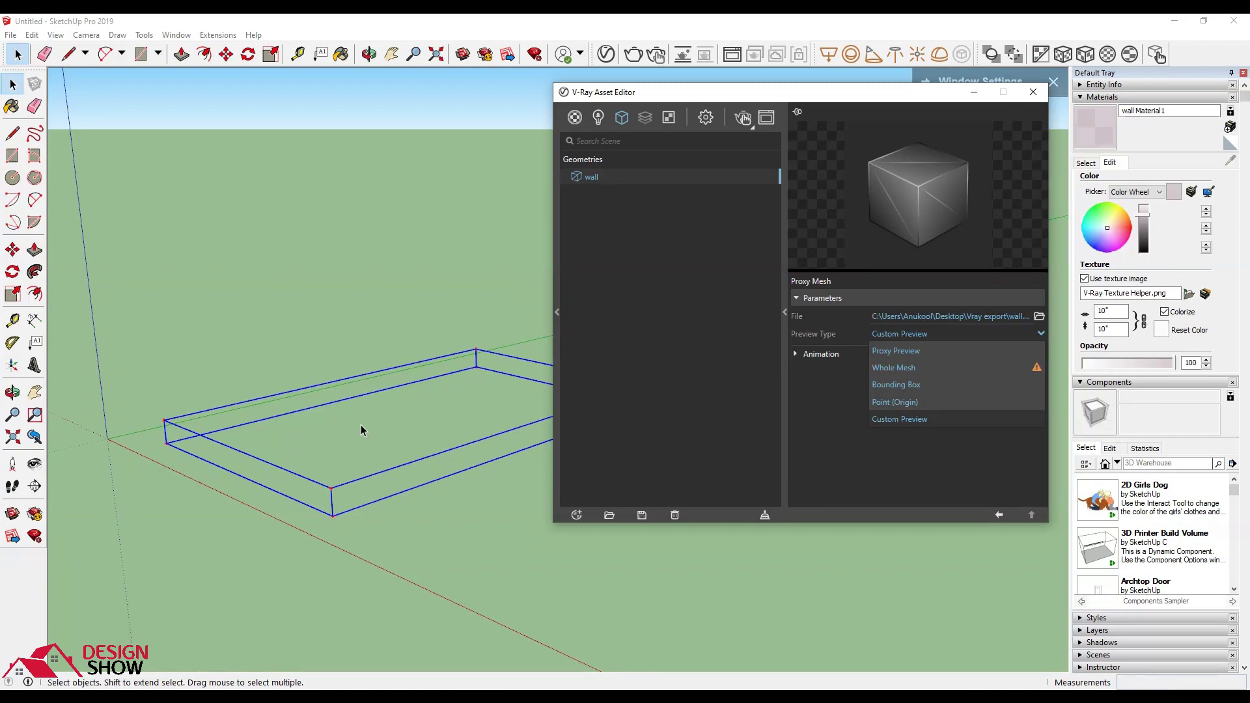
{"action": "left_click", "coordinate": [909, 401]}
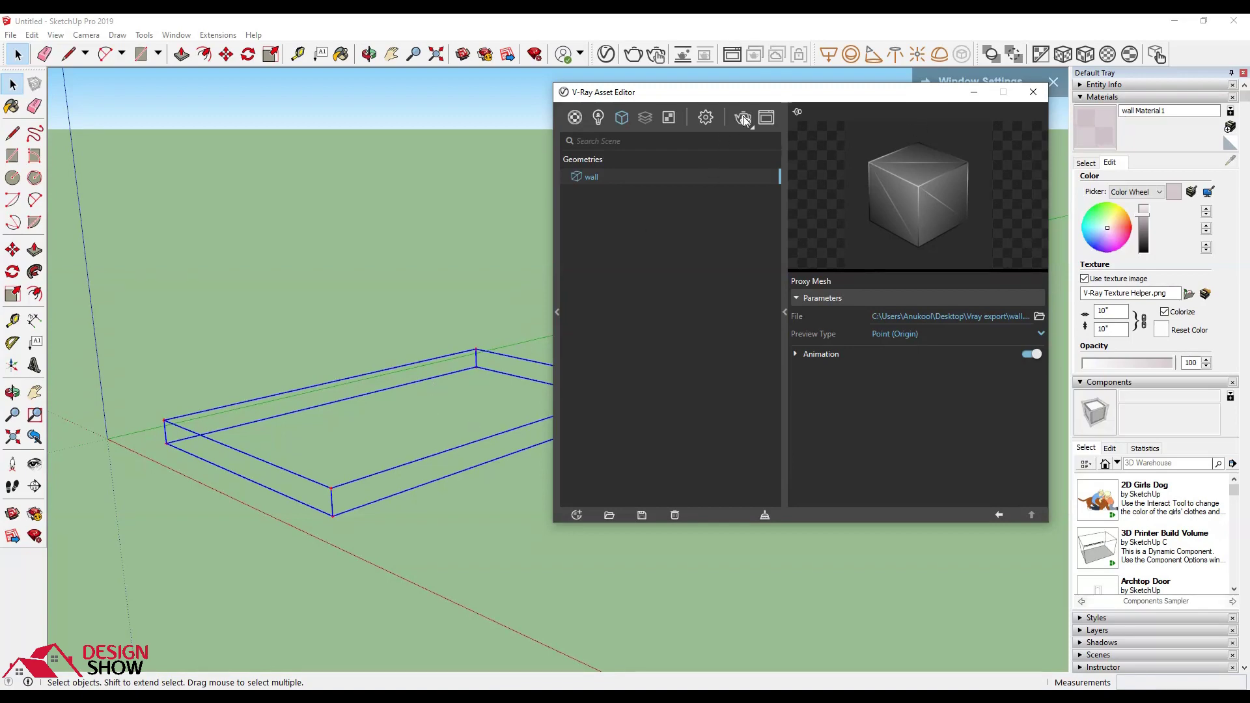
Step: Test-render the scene interactively, then close the frame buffer
{"action": "left_click", "coordinate": [744, 116]}
{"action": "scroll", "coordinate": [432, 435], "scroll_direction": "up", "scroll_amount": 2}
{"action": "scroll", "coordinate": [431, 433], "scroll_direction": "up", "scroll_amount": 3}
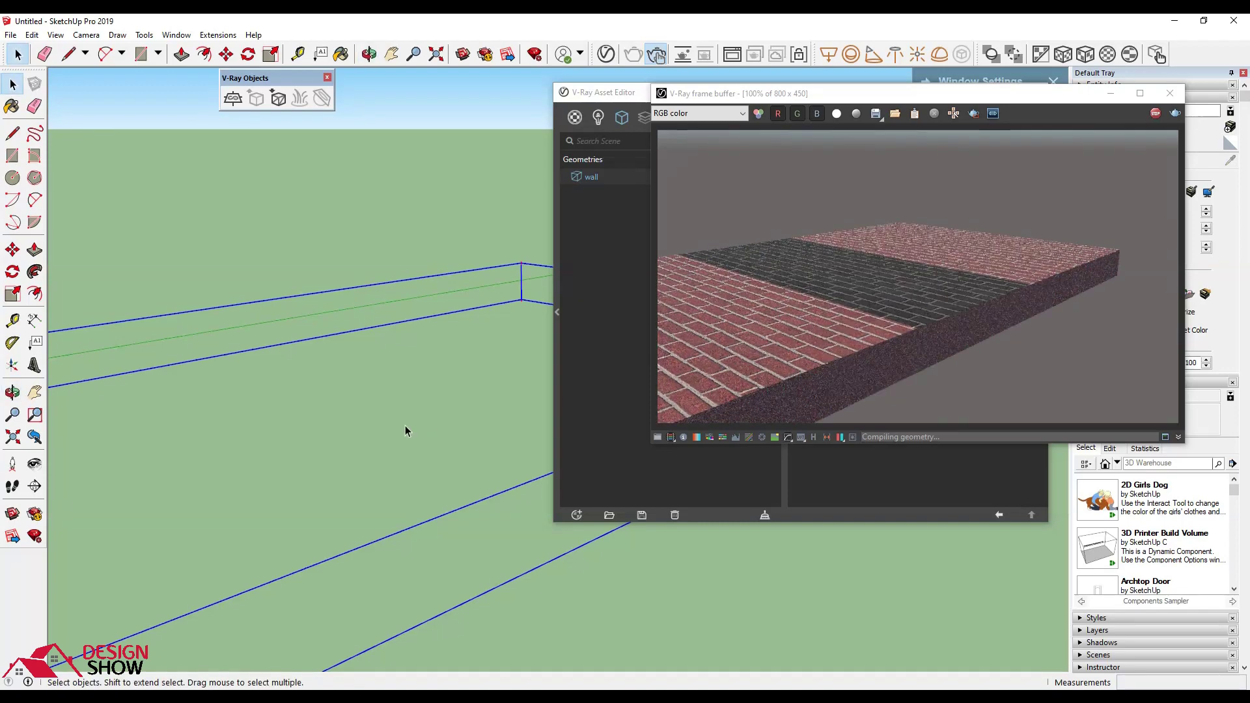
{"action": "left_click", "coordinate": [1170, 93]}
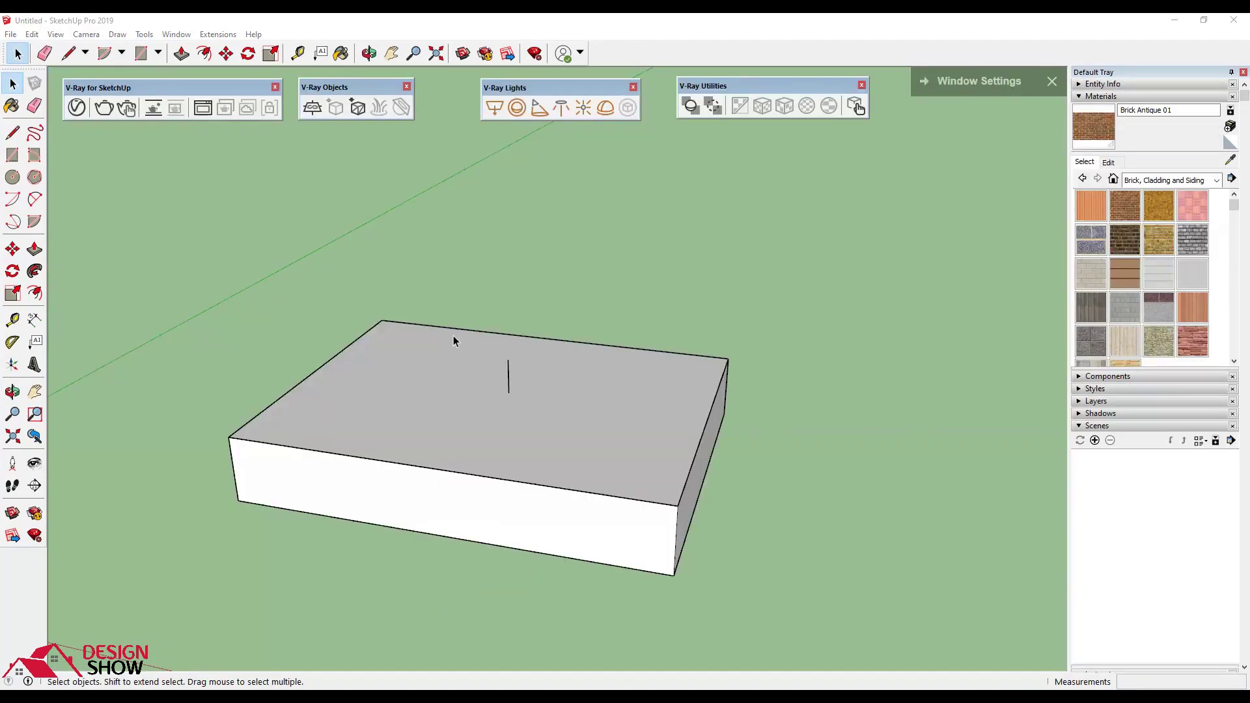
{"action": "middle_click_drag", "start_coordinate": [512, 356], "coordinate": [412, 371]}
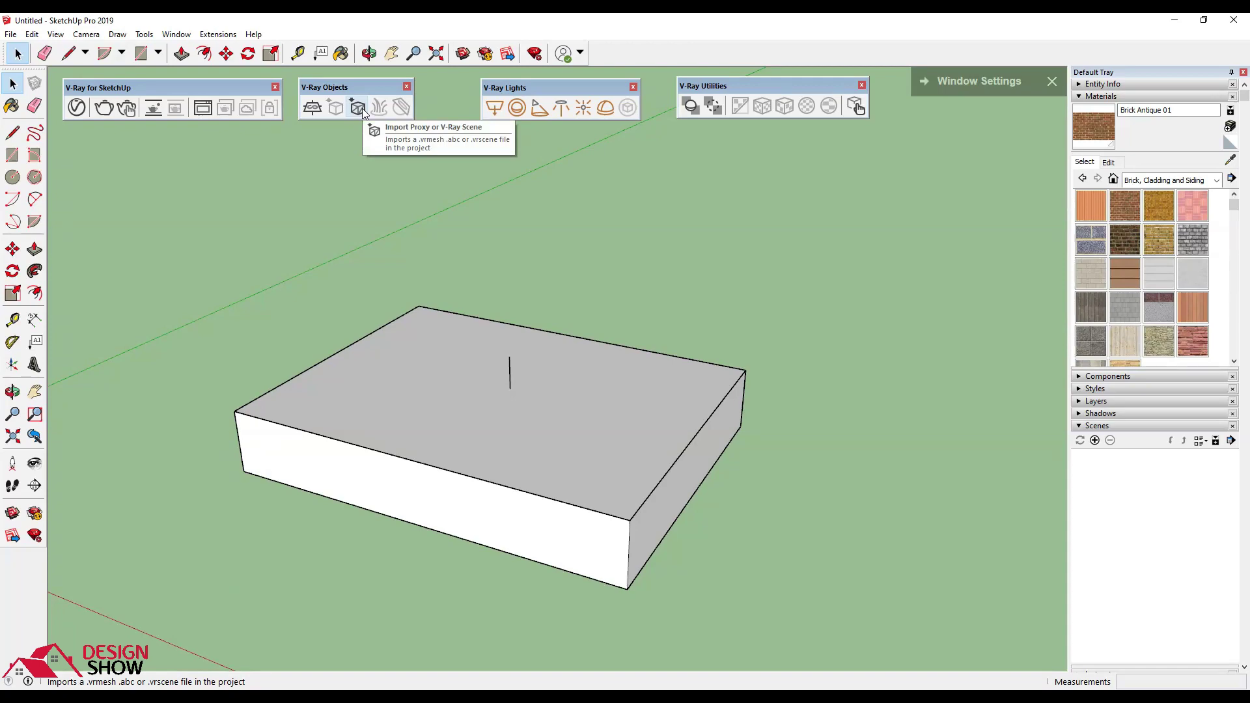
{"action": "left_click", "coordinate": [362, 108]}
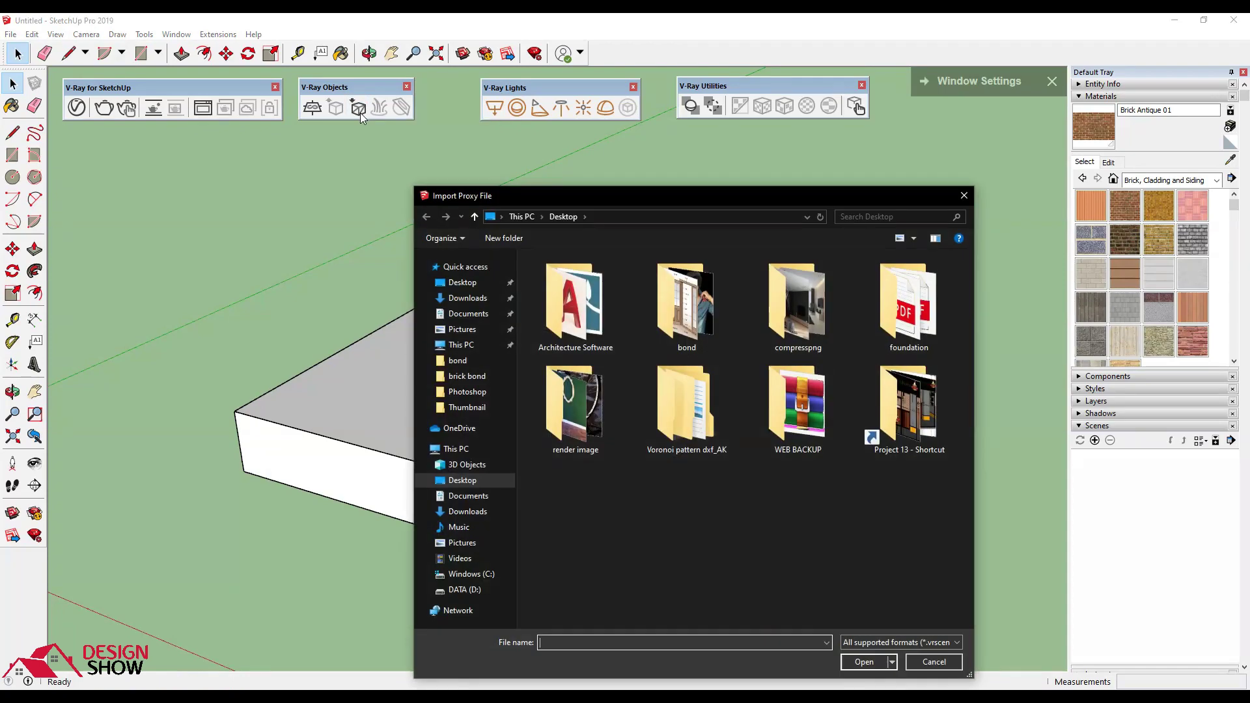
{"action": "left_click", "coordinate": [470, 283]}
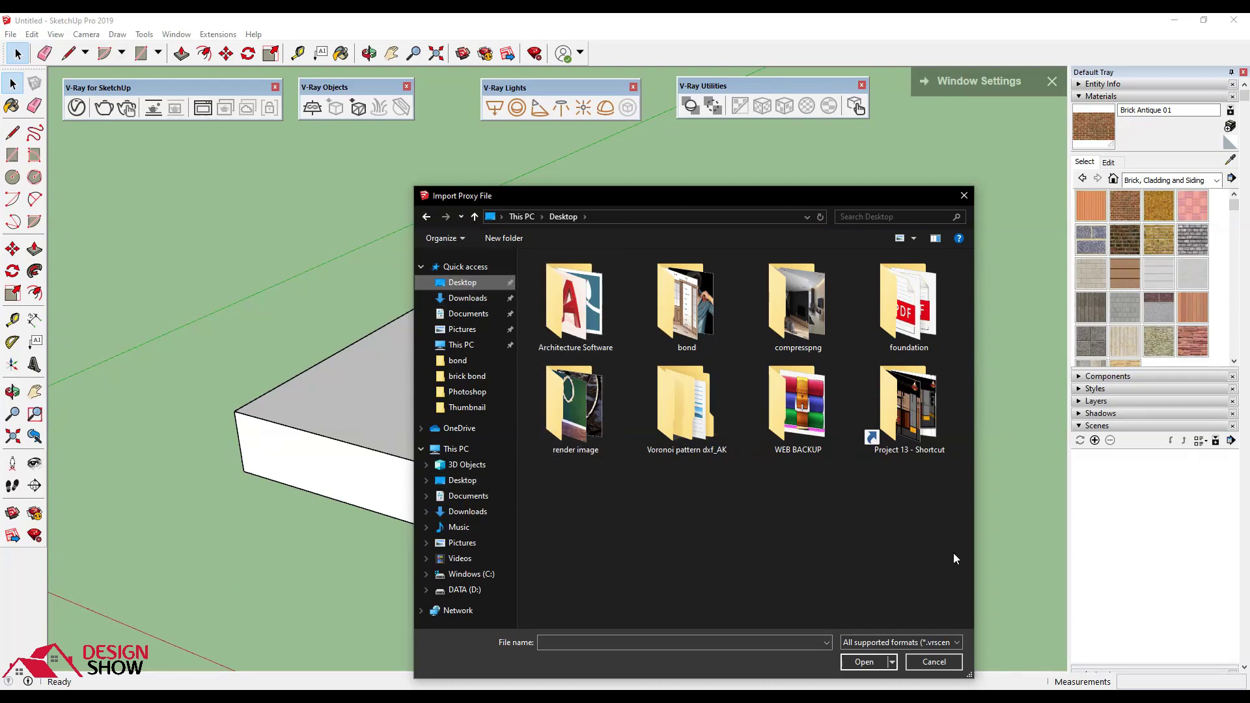
{"action": "left_click", "coordinate": [934, 662]}
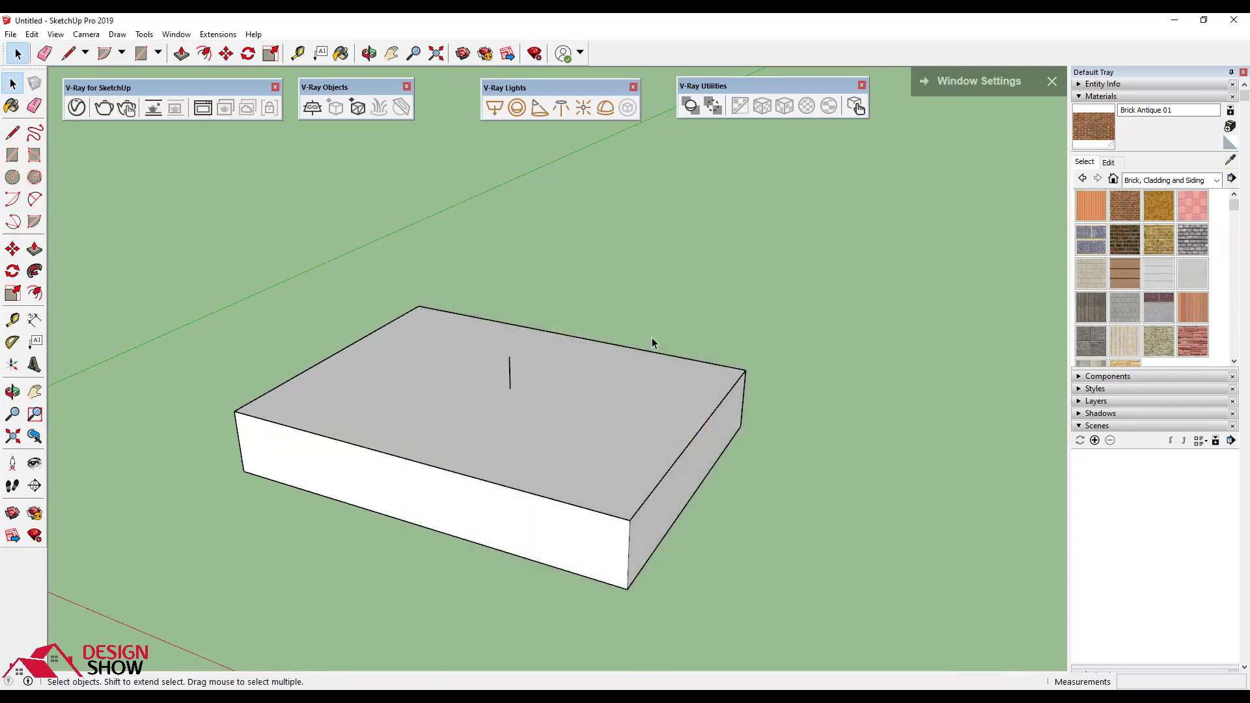
{"action": "left_click", "coordinate": [541, 415]}
{"action": "left_click", "coordinate": [736, 268]}
{"action": "mouse_move", "coordinate": [549, 416]}
{"action": "middle_mouse_down"}
{"action": "mouse_move", "coordinate": [438, 412]}
{"action": "mouse_move", "coordinate": [363, 439]}
{"action": "mouse_move", "coordinate": [433, 428]}
{"action": "middle_mouse_up"}
Step: Add V-Ray Fur to the box and filter the asset editor to show its Fur geometry
{"action": "left_click", "coordinate": [496, 416]}
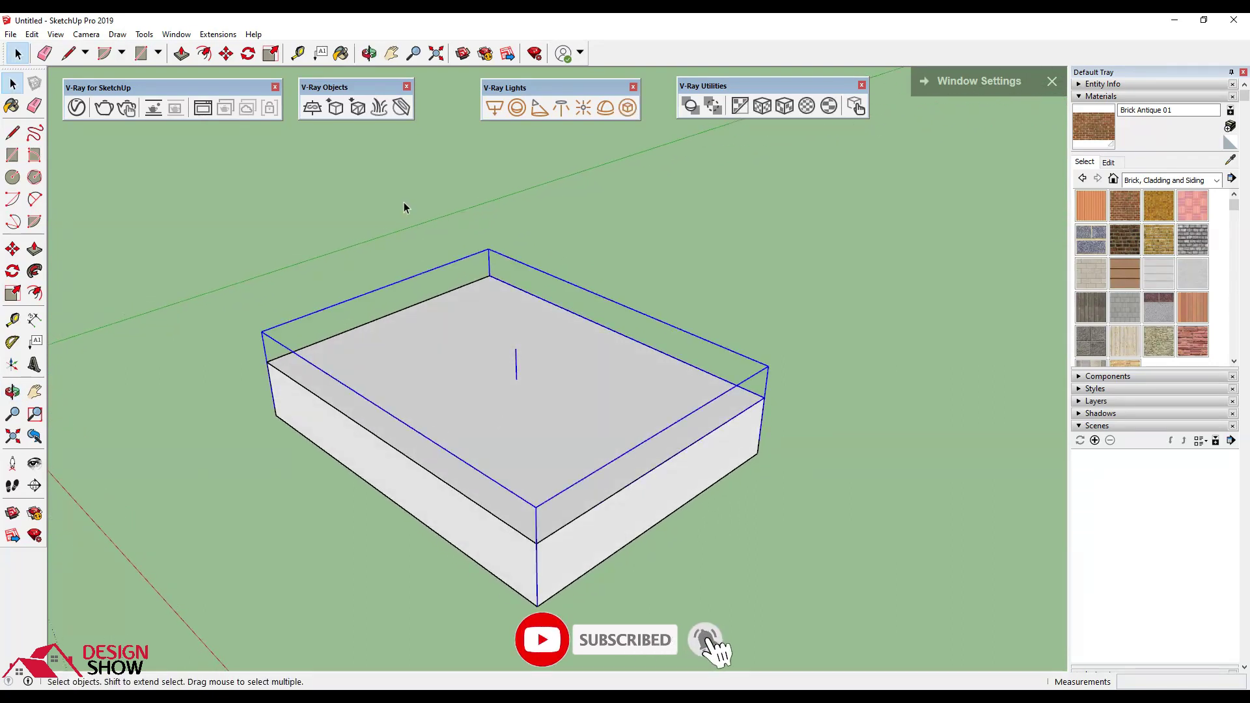
{"action": "left_click", "coordinate": [381, 111]}
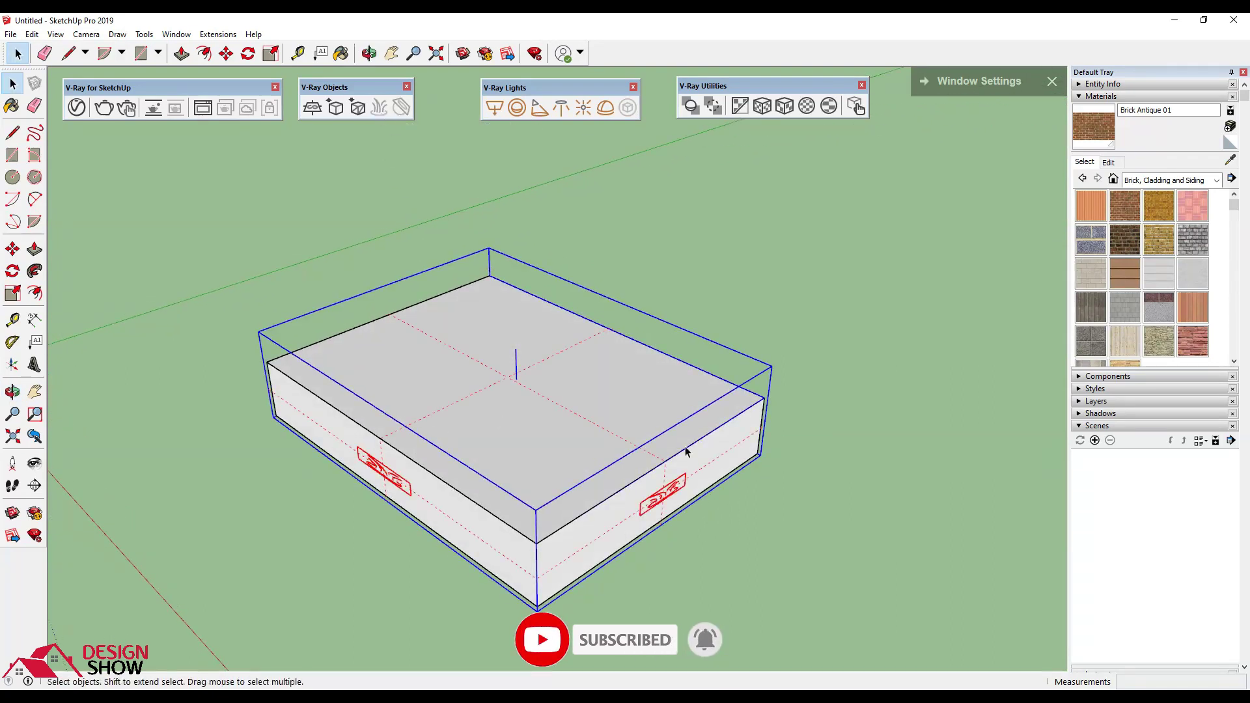
{"action": "left_click", "coordinate": [76, 107]}
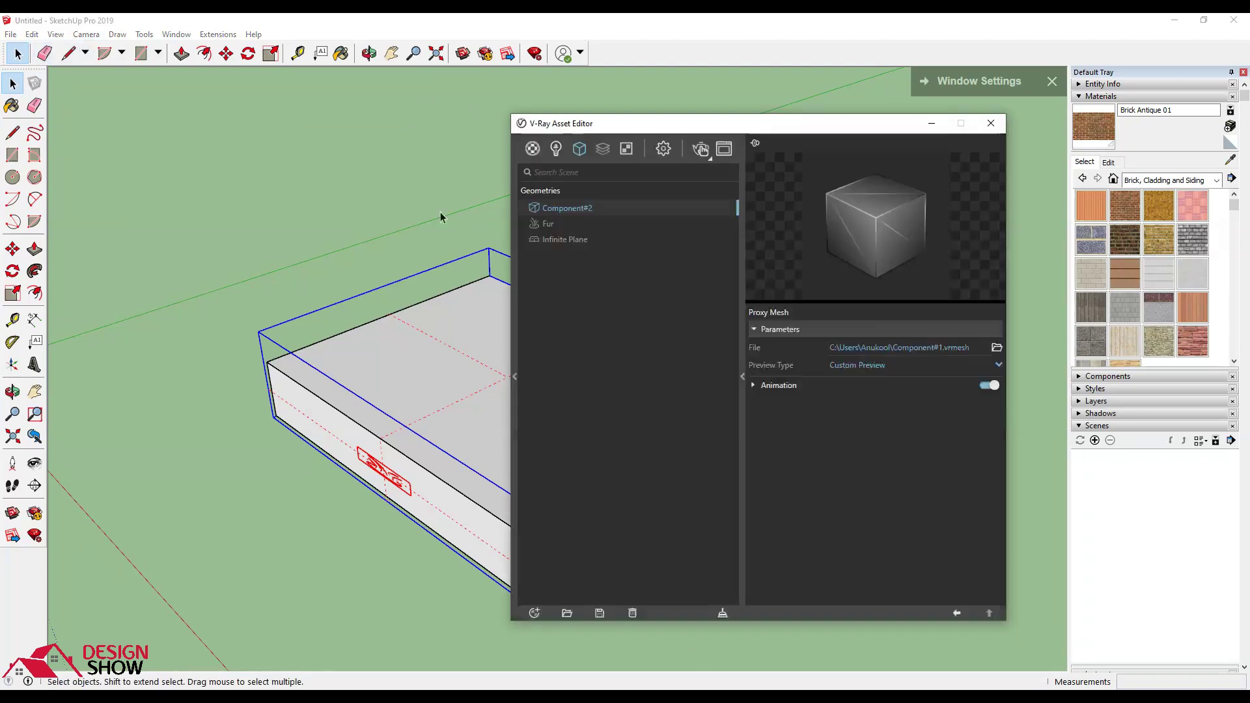
{"action": "left_click", "coordinate": [724, 614]}
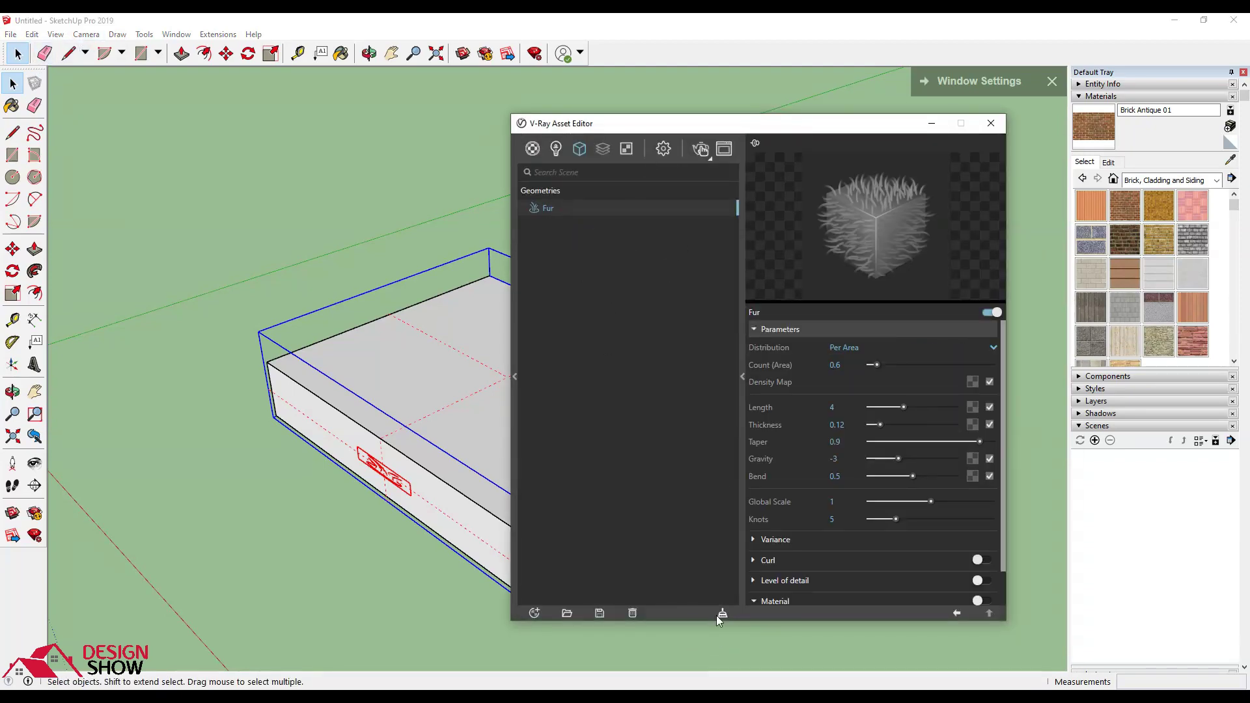
{"action": "mouse_move", "coordinate": [777, 129]}
{"action": "left_mouse_down"}
{"action": "mouse_move", "coordinate": [913, 128]}
{"action": "mouse_move", "coordinate": [874, 128]}
{"action": "mouse_move", "coordinate": [891, 129]}
{"action": "left_mouse_up"}
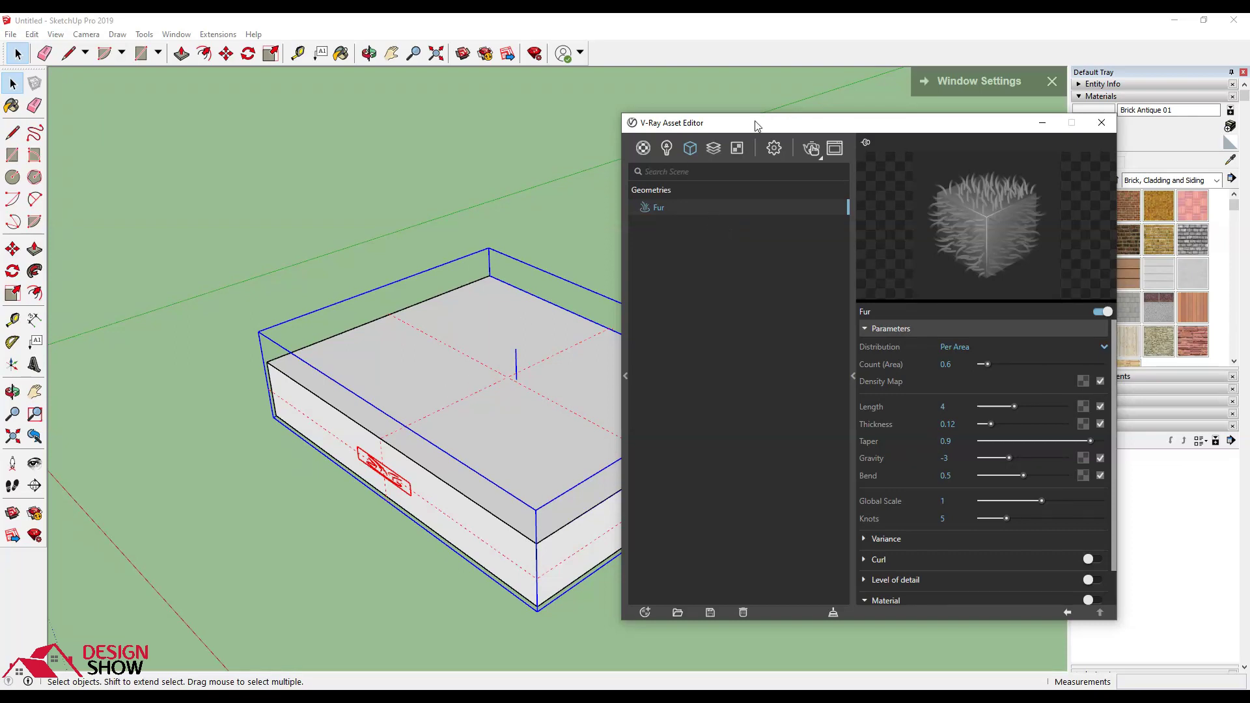
Step: Apply the Grass A ground material to the selected box
{"action": "left_click", "coordinate": [625, 303]}
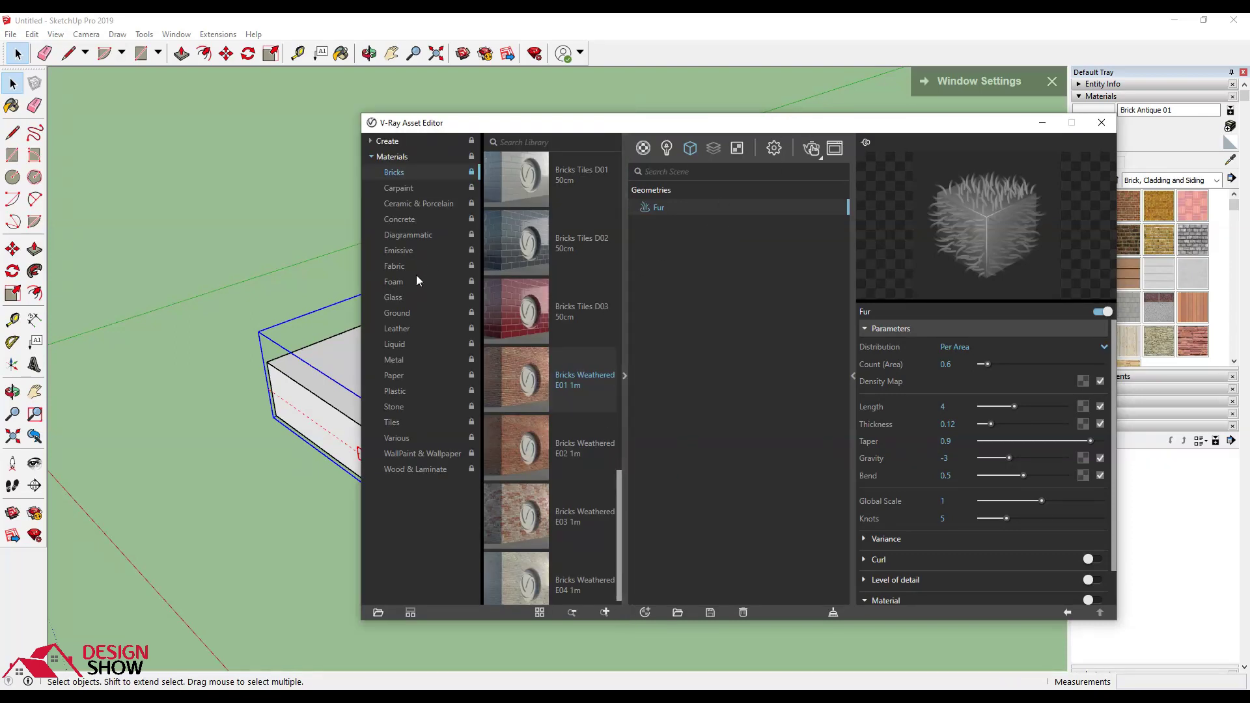
{"action": "left_click", "coordinate": [411, 313]}
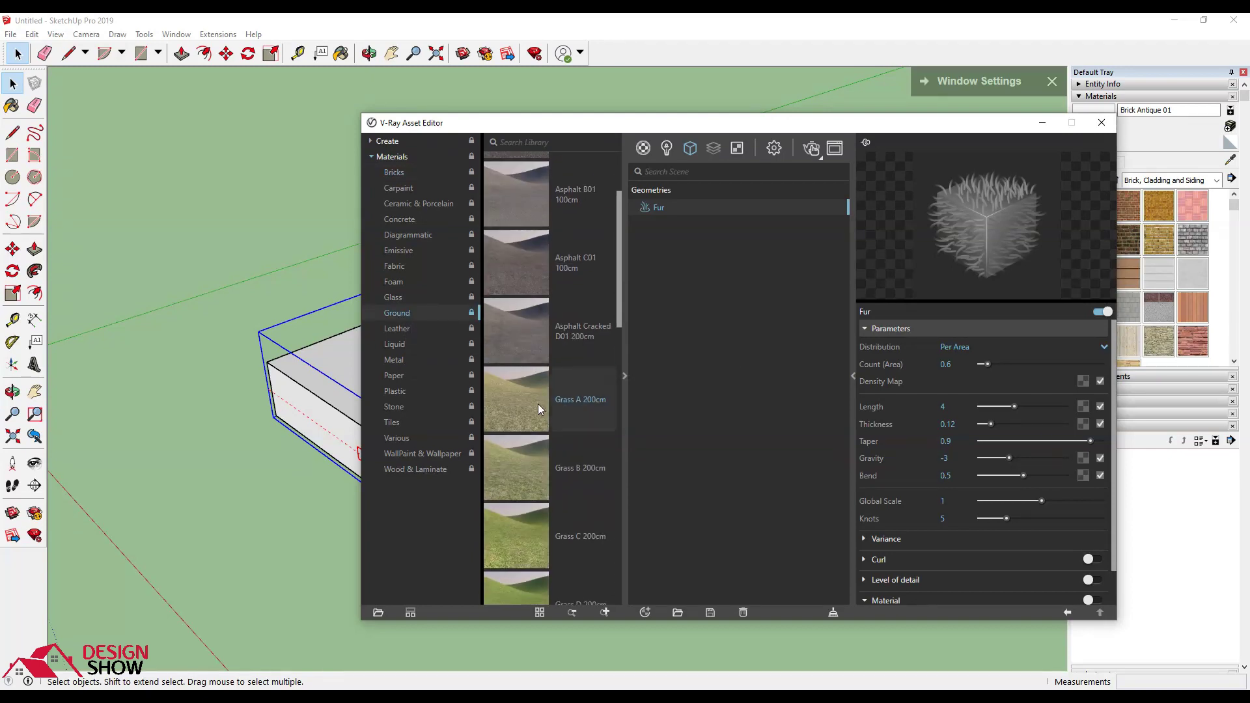
{"action": "left_click", "coordinate": [560, 428]}
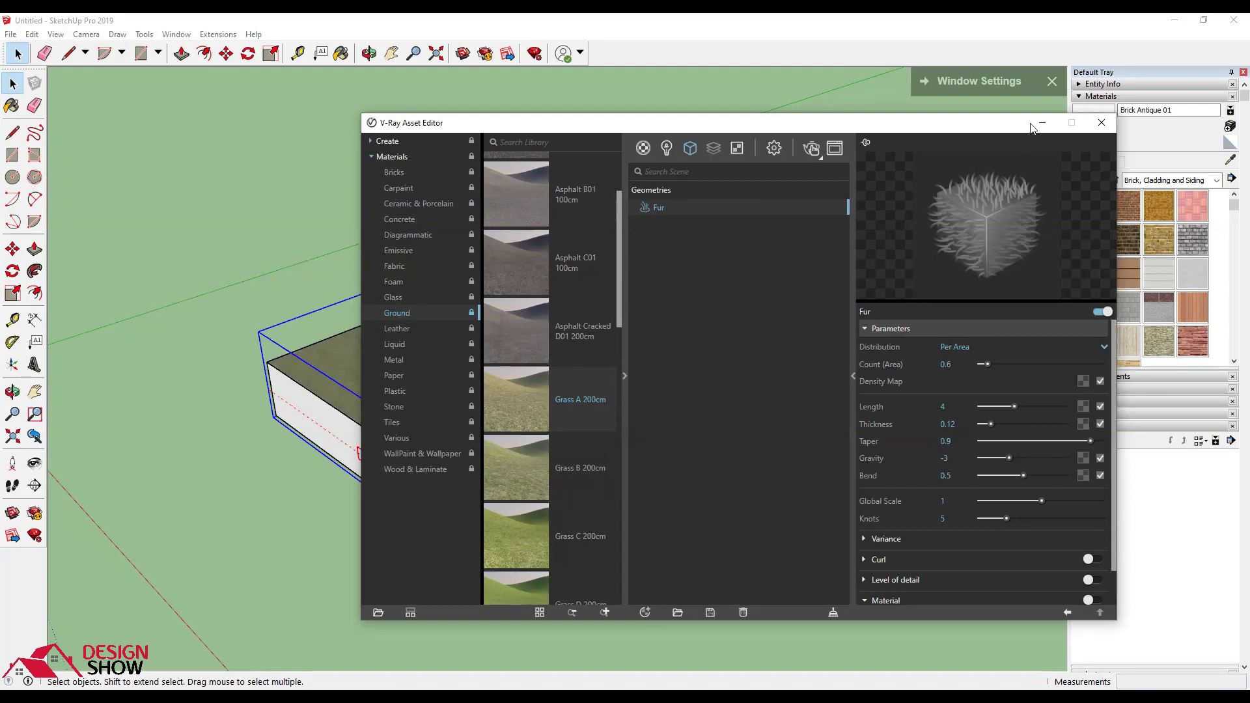
{"action": "left_click", "coordinate": [1042, 123]}
Step: Re-project the grass texture onto the box top and orbit to inspect it
{"action": "middle_click_drag", "start_coordinate": [629, 485], "coordinate": [624, 456]}
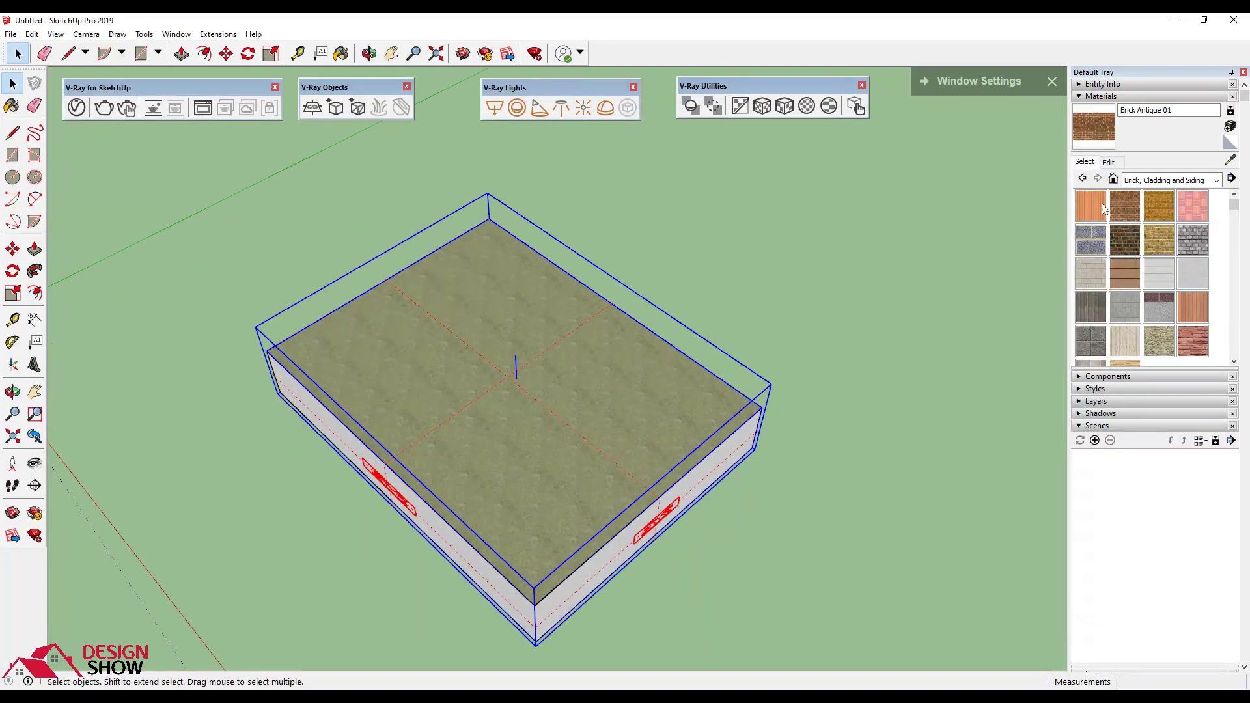
{"action": "middle_click_drag", "start_coordinate": [539, 357], "coordinate": [734, 174]}
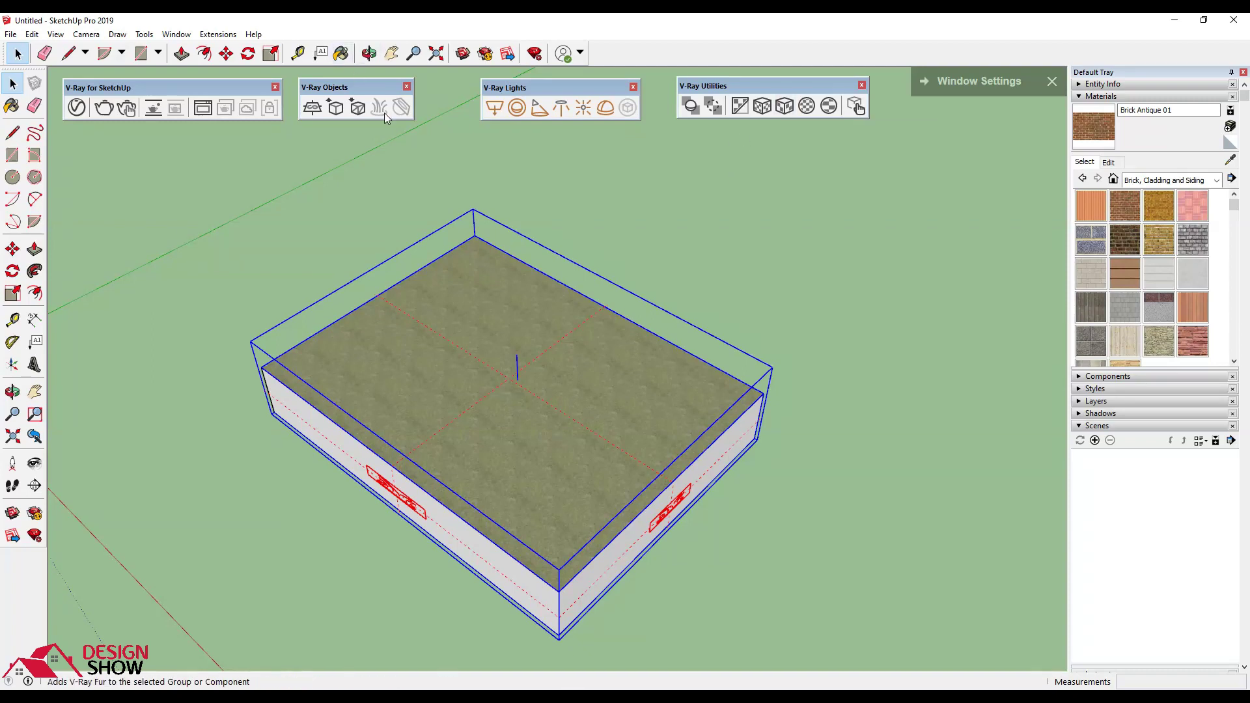
{"action": "left_click", "coordinate": [790, 108]}
{"action": "left_click", "coordinate": [773, 247]}
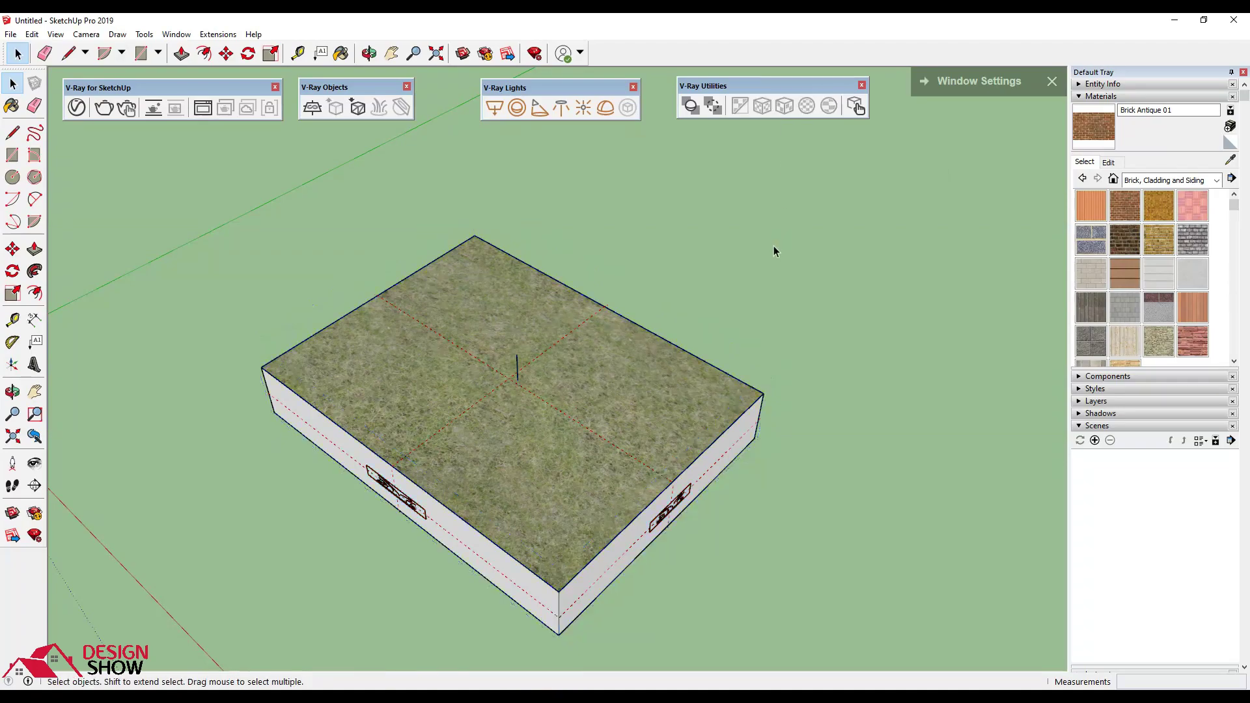
{"action": "scroll", "coordinate": [499, 431], "scroll_direction": "up", "scroll_amount": 1}
{"action": "scroll", "coordinate": [499, 431], "scroll_direction": "up", "scroll_amount": 2}
{"action": "scroll", "coordinate": [499, 432], "scroll_direction": "up", "scroll_amount": 3}
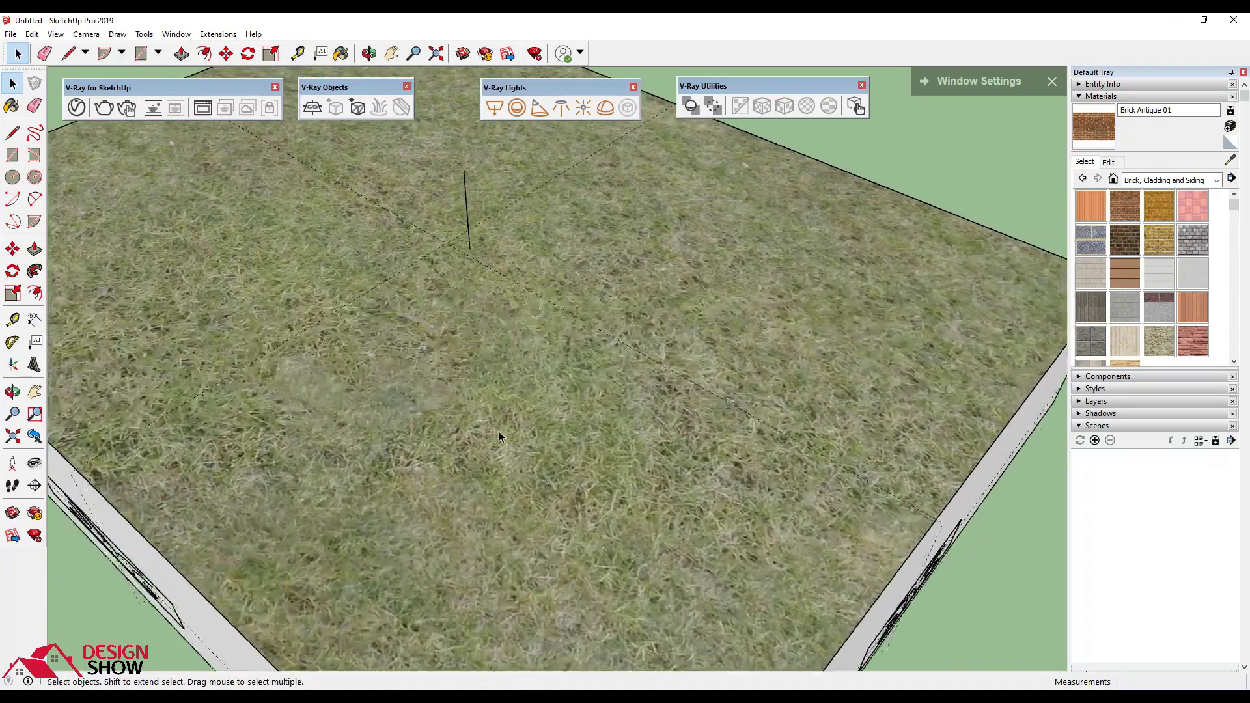
{"action": "scroll", "coordinate": [499, 431], "scroll_direction": "up", "scroll_amount": 3}
{"action": "scroll", "coordinate": [498, 428], "scroll_direction": "down", "scroll_amount": 1}
{"action": "scroll", "coordinate": [498, 423], "scroll_direction": "down", "scroll_amount": 5}
{"action": "scroll", "coordinate": [481, 424], "scroll_direction": "down", "scroll_amount": 2}
{"action": "mouse_move", "coordinate": [452, 368]}
{"action": "middle_mouse_down"}
{"action": "mouse_move", "coordinate": [464, 345]}
{"action": "mouse_move", "coordinate": [396, 341]}
{"action": "mouse_move", "coordinate": [412, 279]}
{"action": "middle_mouse_up"}
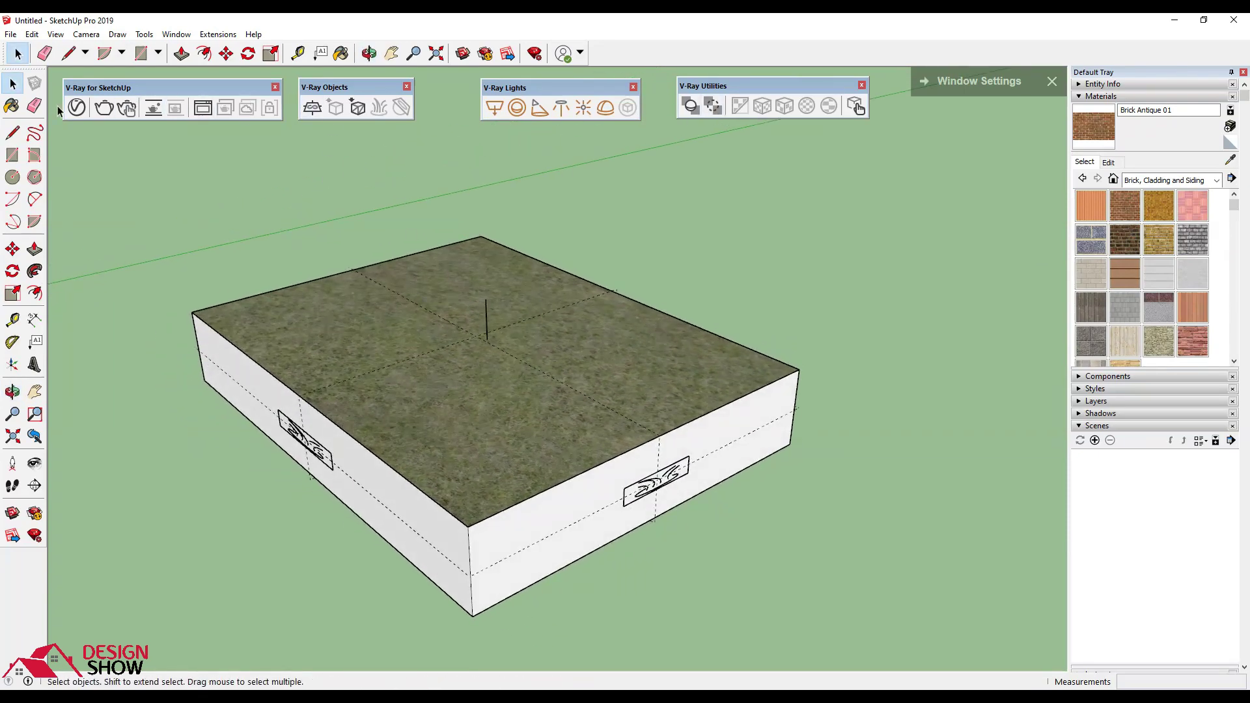
{"action": "left_click", "coordinate": [133, 116]}
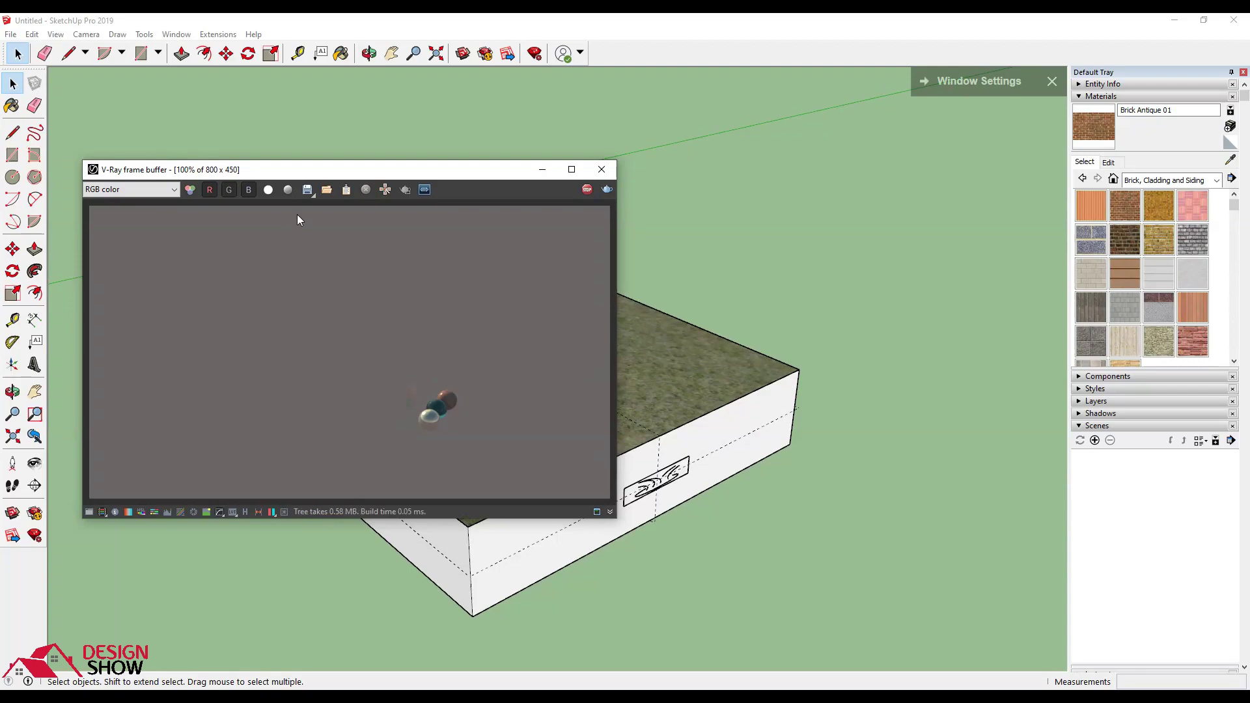
Step: Orbit around the furred box to inspect the grass from the side and above
{"action": "scroll", "coordinate": [639, 387], "scroll_direction": "up", "scroll_amount": 1}
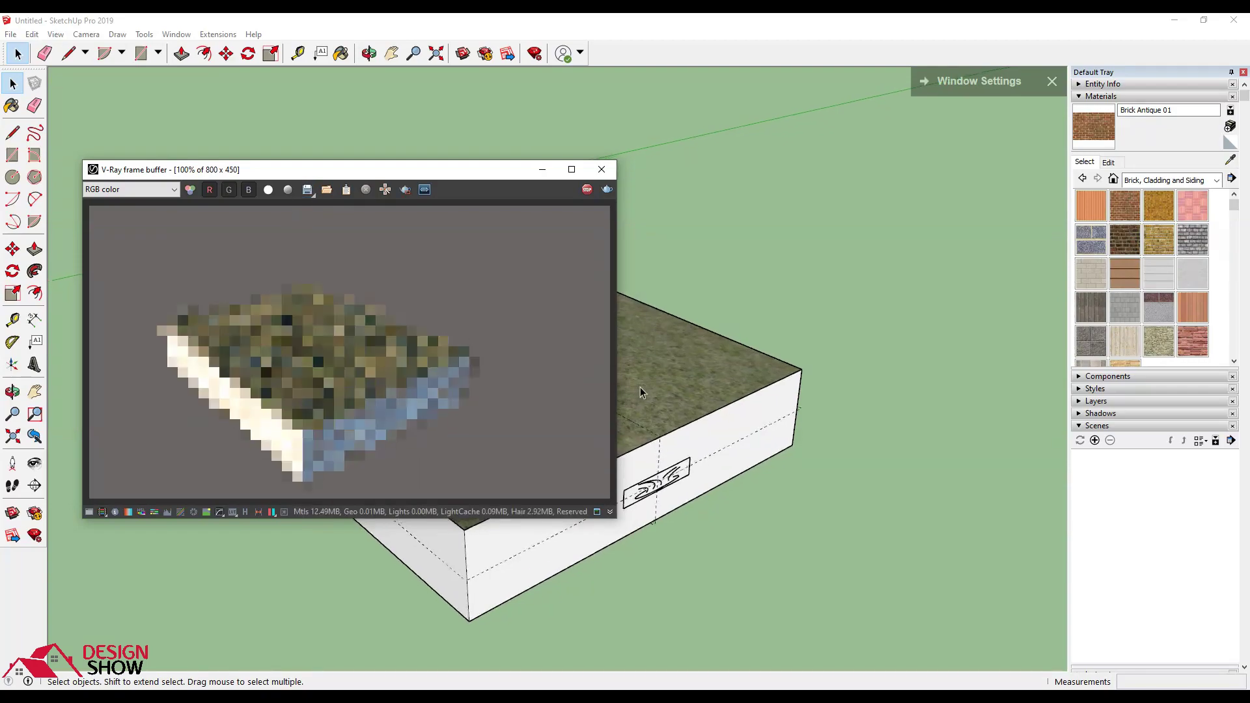
{"action": "scroll", "coordinate": [663, 381], "scroll_direction": "up", "scroll_amount": 2}
{"action": "scroll", "coordinate": [663, 382], "scroll_direction": "up", "scroll_amount": 2}
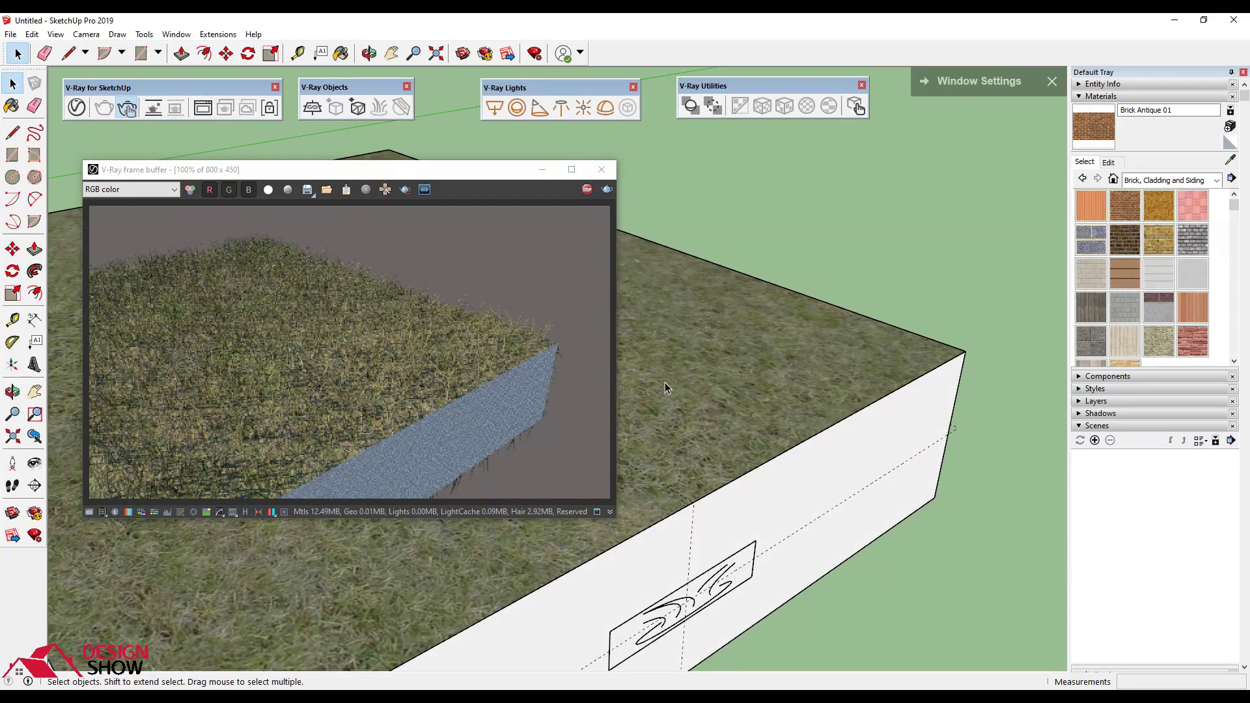
{"action": "middle_click_drag", "start_coordinate": [665, 388], "coordinate": [763, 401]}
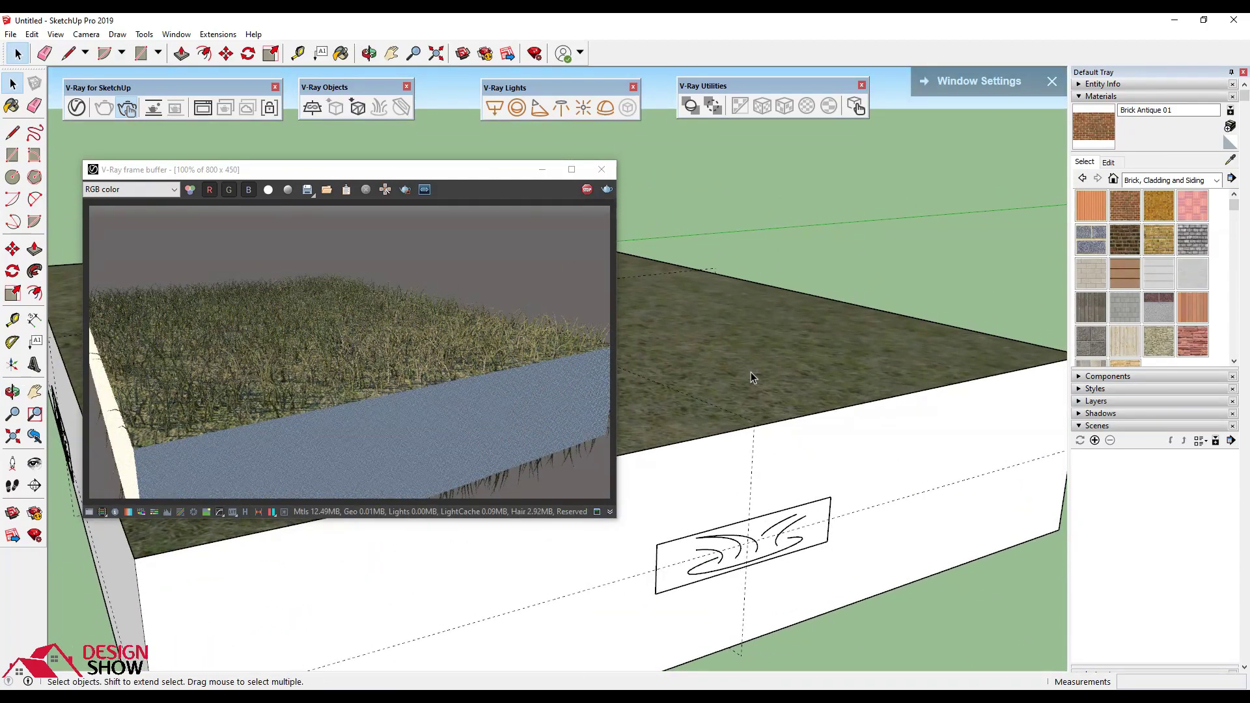
{"action": "middle_click_drag", "start_coordinate": [659, 335], "coordinate": [686, 361]}
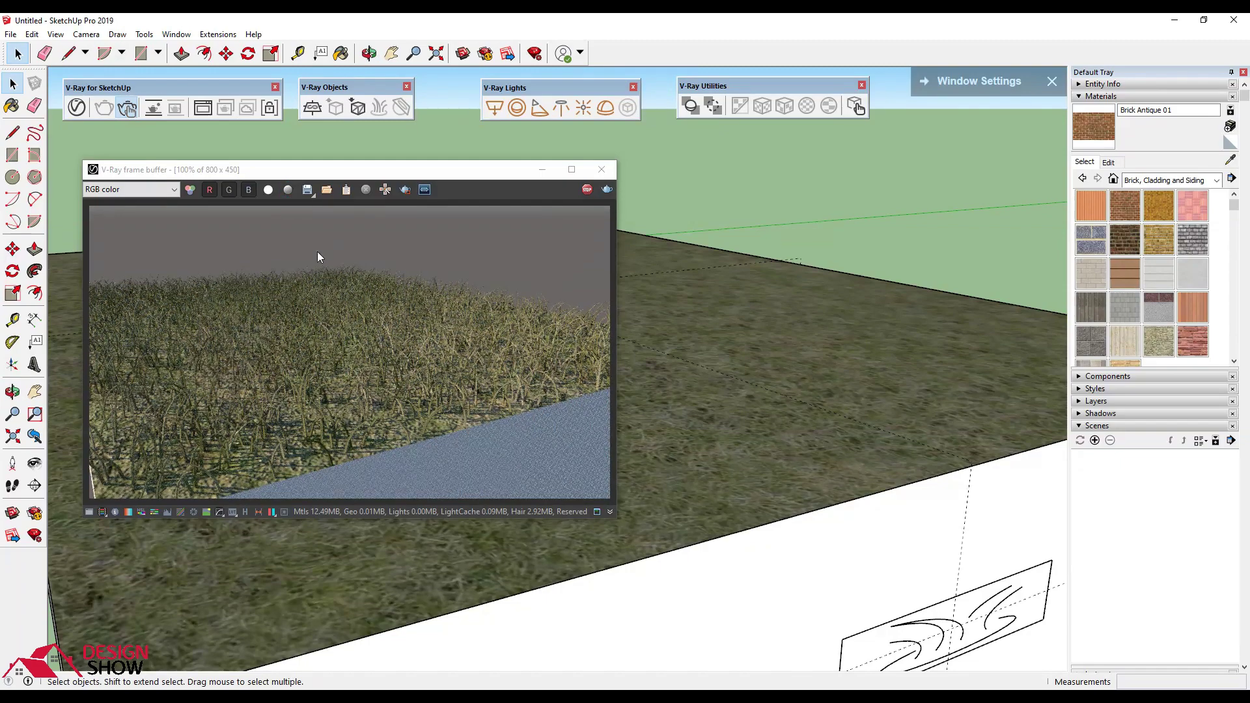
{"action": "left_click", "coordinate": [76, 107]}
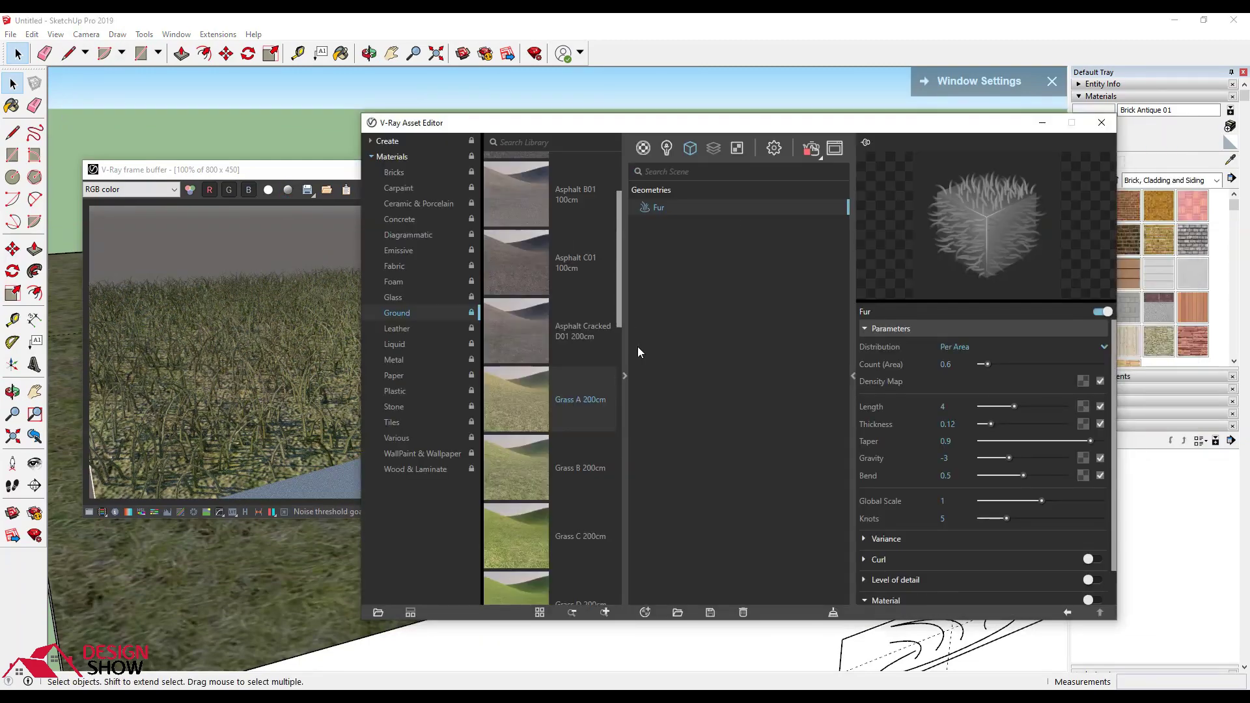
{"action": "left_click", "coordinate": [625, 336]}
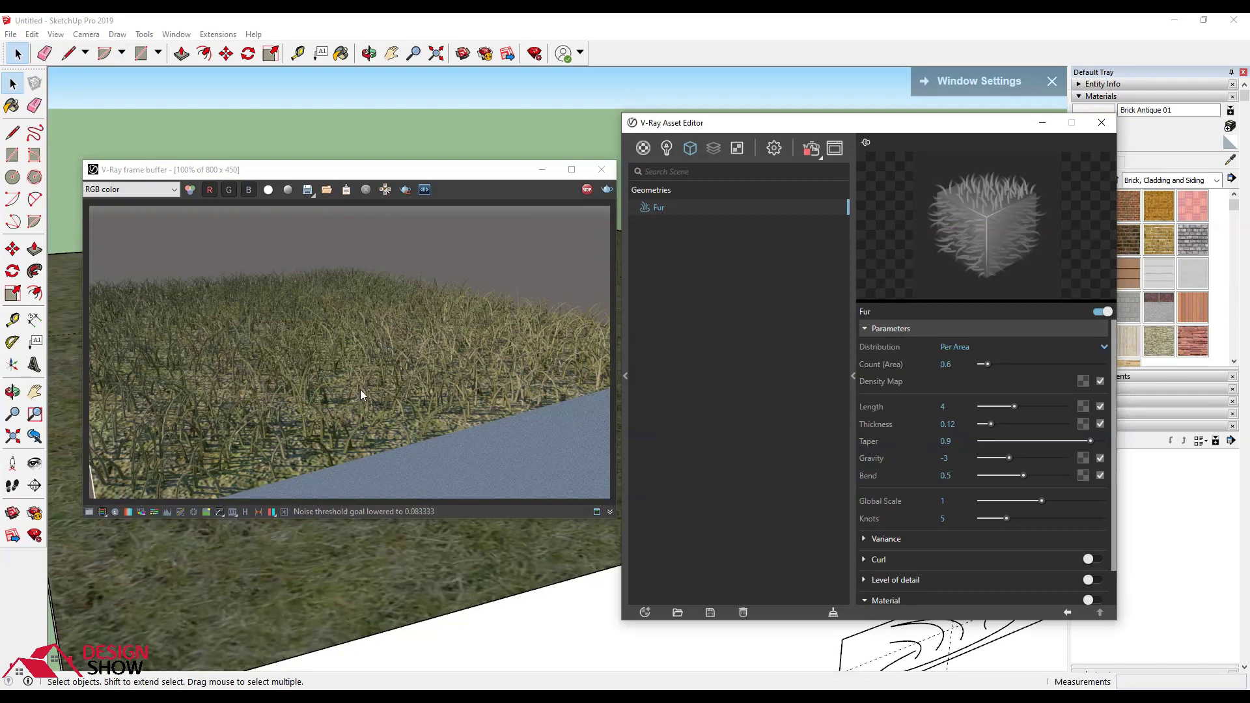
Step: Try a fur Count (Area) of 10 and orbit to re-render the grass
{"action": "scroll", "coordinate": [361, 389], "scroll_direction": "up", "scroll_amount": 1}
{"action": "scroll", "coordinate": [361, 387], "scroll_direction": "down", "scroll_amount": 1}
{"action": "left_click", "coordinate": [968, 365]}
{"action": "type", "text": "0"}
{"action": "key", "text": "Return"}
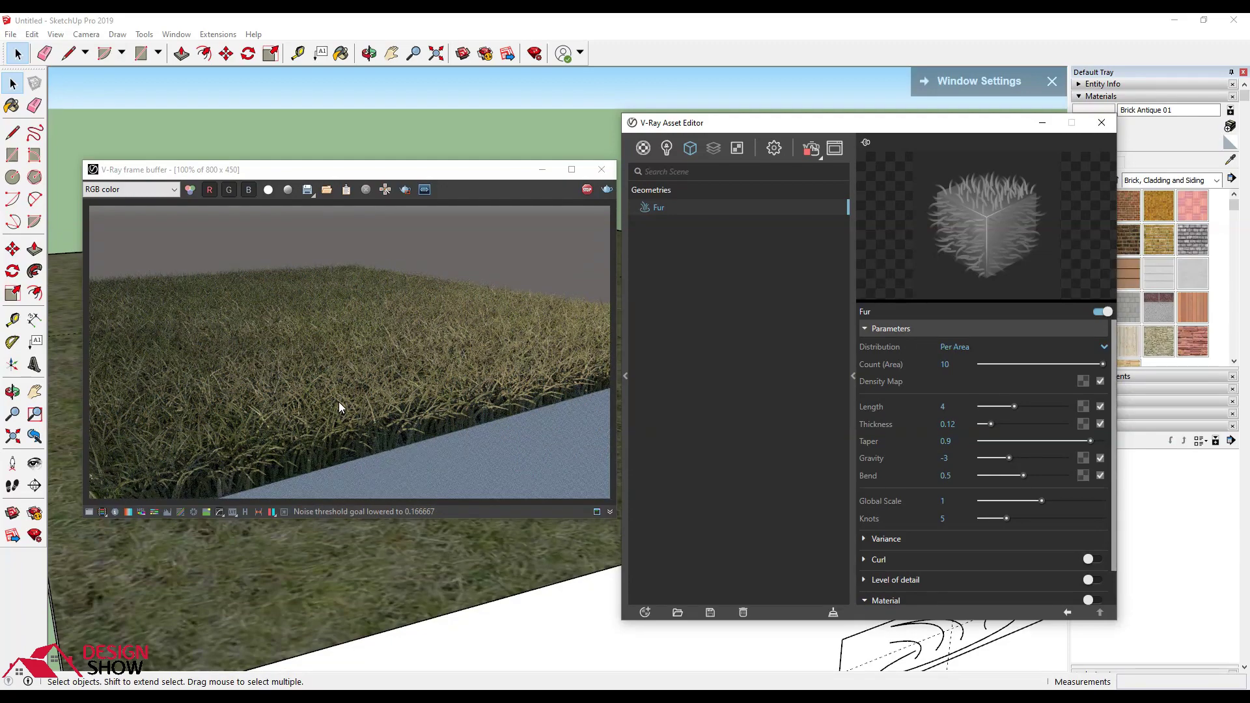
{"action": "middle_click_drag", "start_coordinate": [405, 567], "coordinate": [519, 600]}
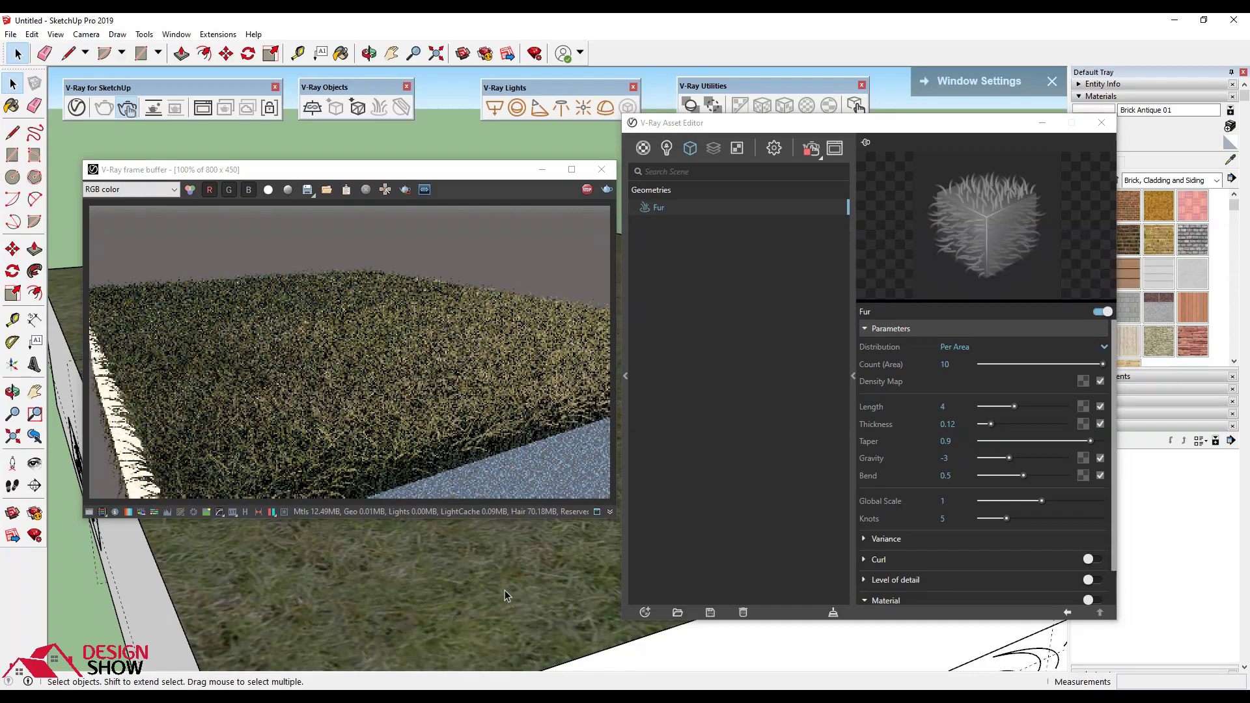
{"action": "middle_click_drag", "start_coordinate": [491, 614], "coordinate": [384, 611]}
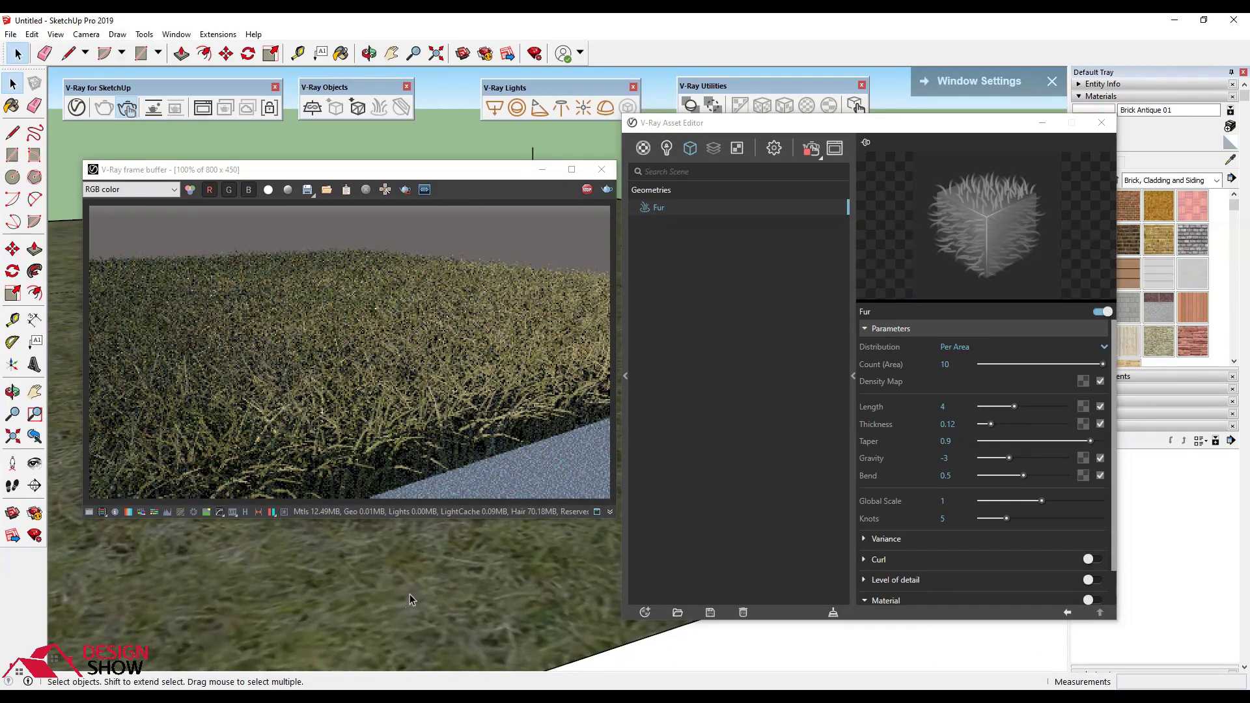
Step: Test fur Thickness values of 0.6 and 0.012
{"action": "double_click", "coordinate": [956, 426]}
{"action": "left_click", "coordinate": [963, 425]}
{"action": "key", "text": "Return"}
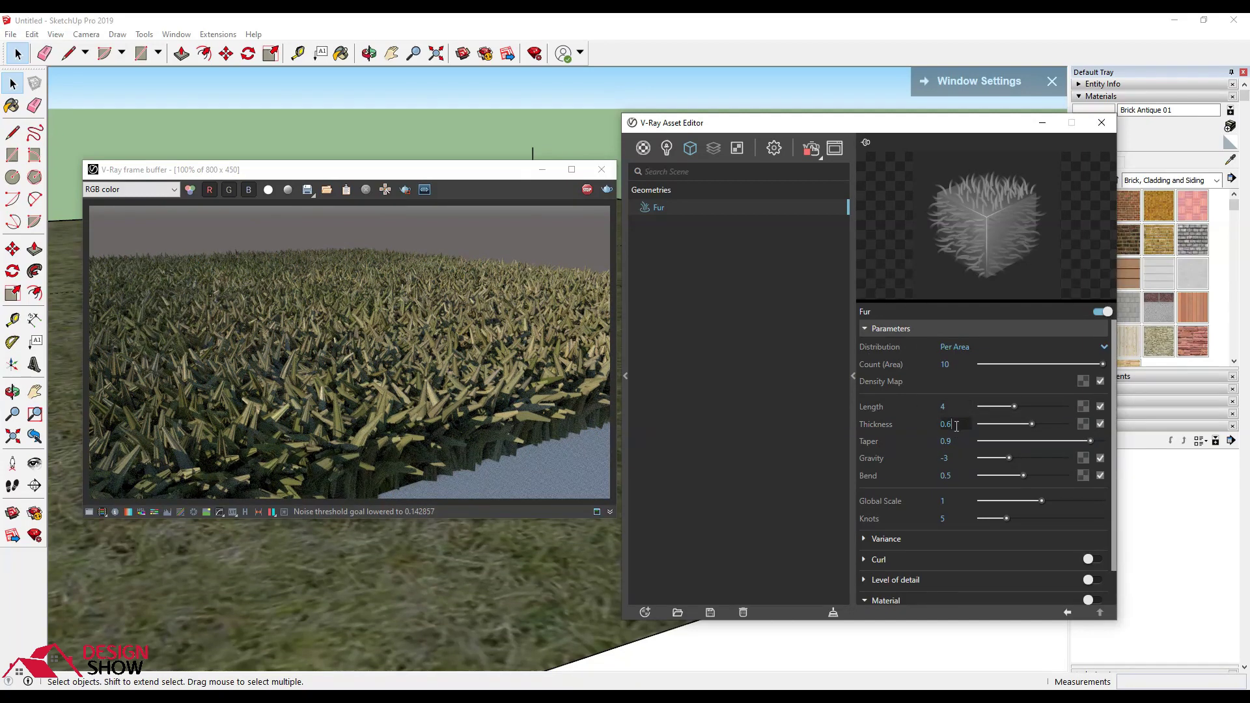
{"action": "type", "text": "2"}
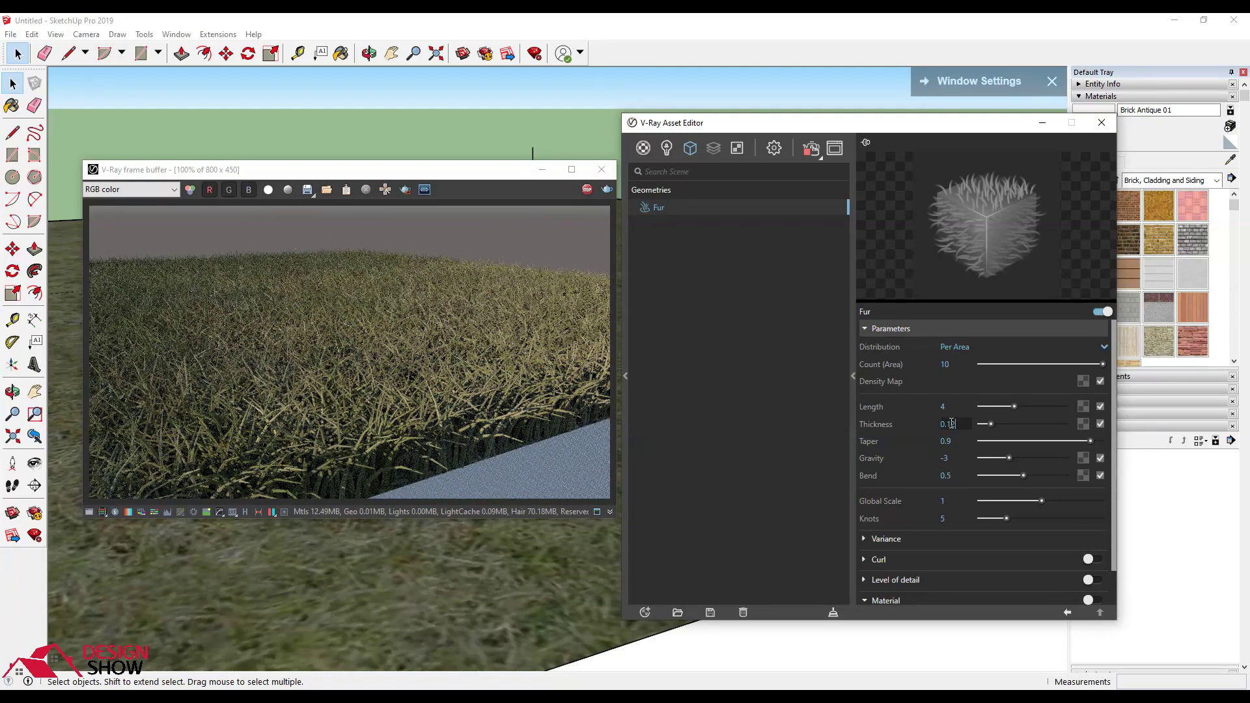
{"action": "type", "text": "012"}
{"action": "key", "text": "Return"}
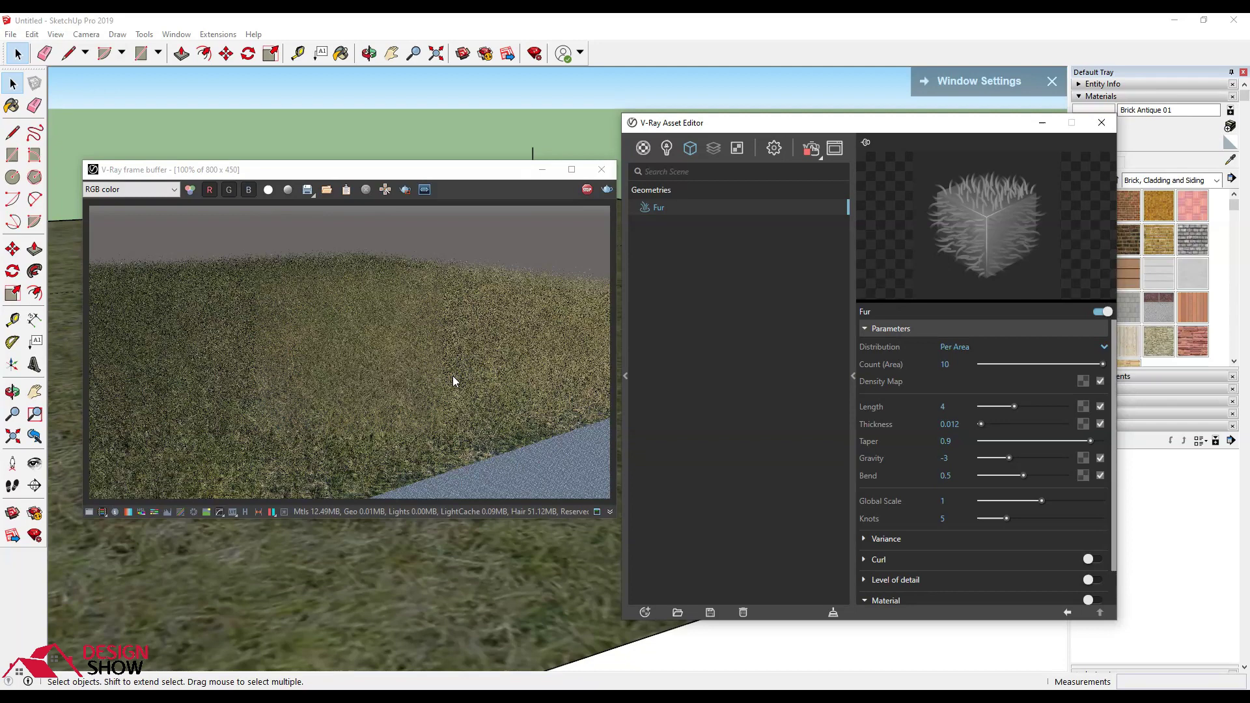
{"action": "scroll", "coordinate": [401, 461], "scroll_direction": "up", "scroll_amount": 1}
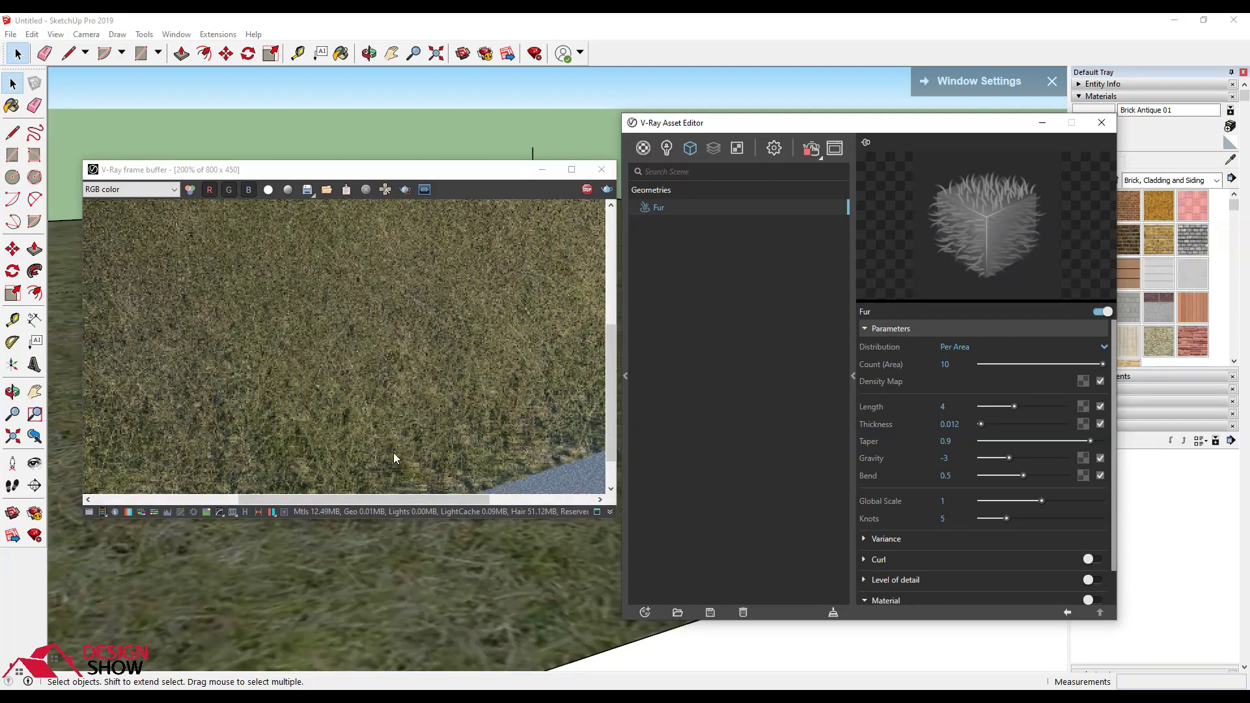
{"action": "scroll", "coordinate": [394, 452], "scroll_direction": "down", "scroll_amount": 1}
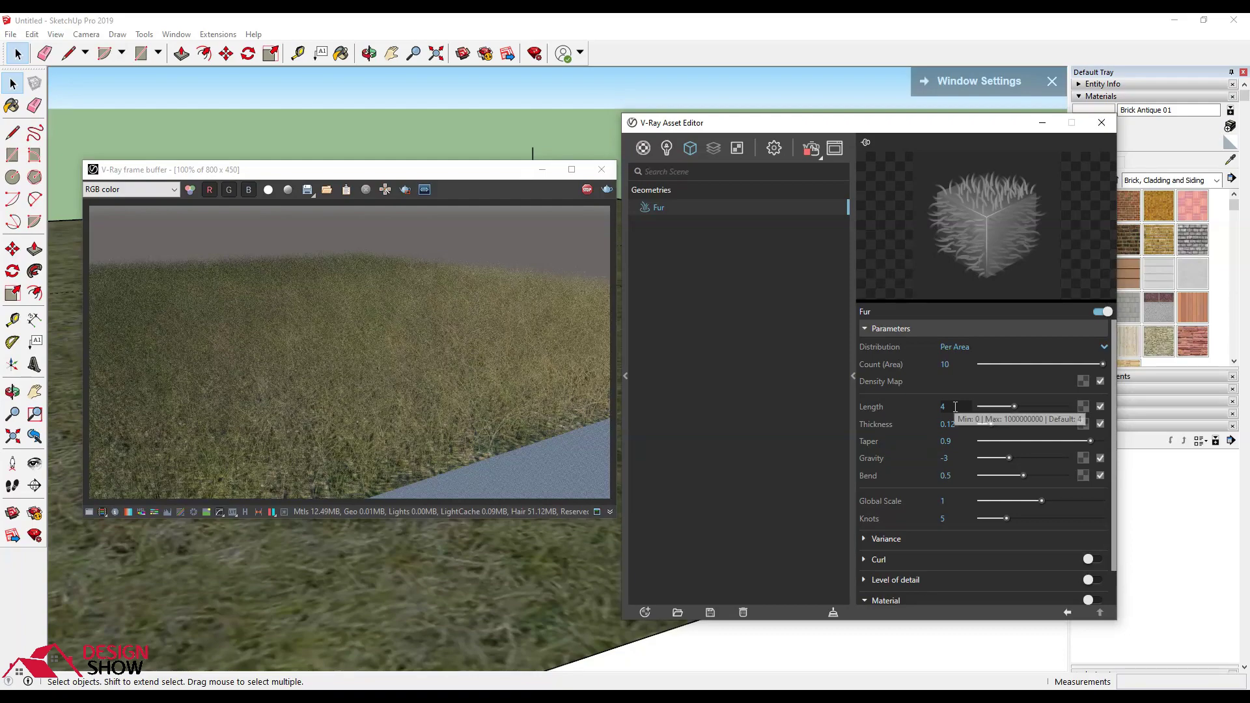
Step: Set the fur Count (Area) to 6 and Length to 10
{"action": "left_click_drag", "start_coordinate": [952, 364], "coordinate": [930, 364]}
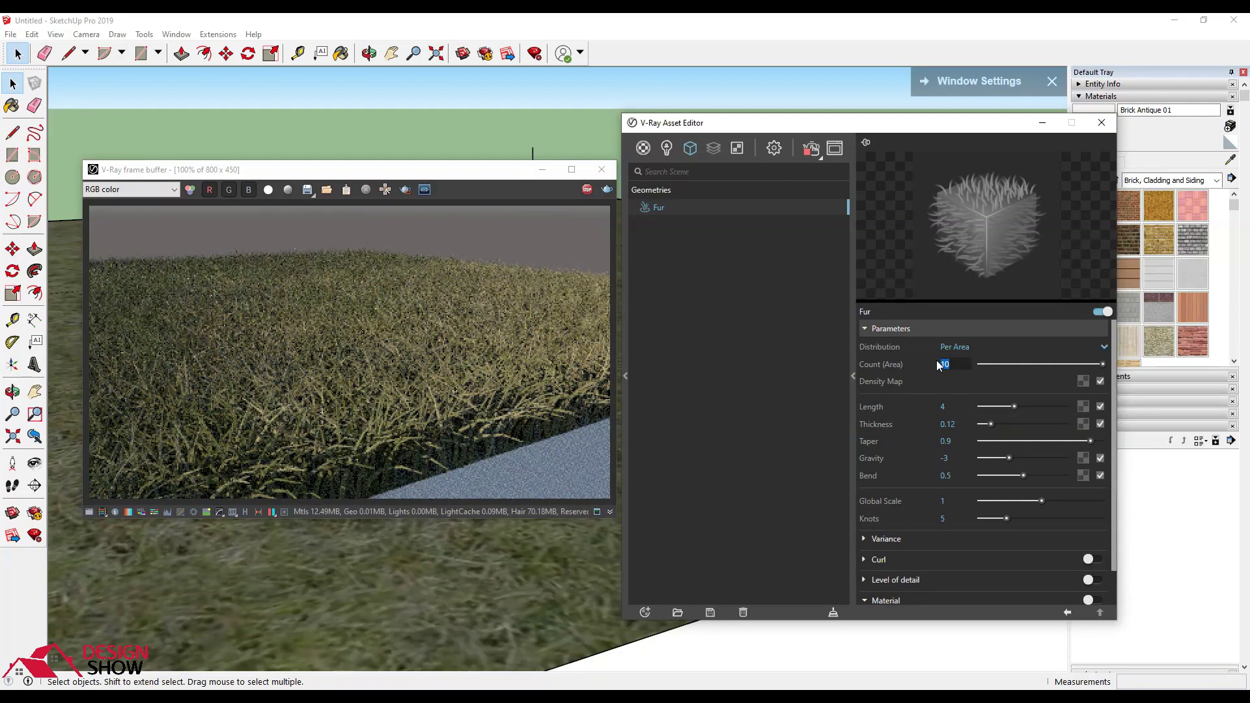
{"action": "type", "text": "6"}
{"action": "key", "text": "Return"}
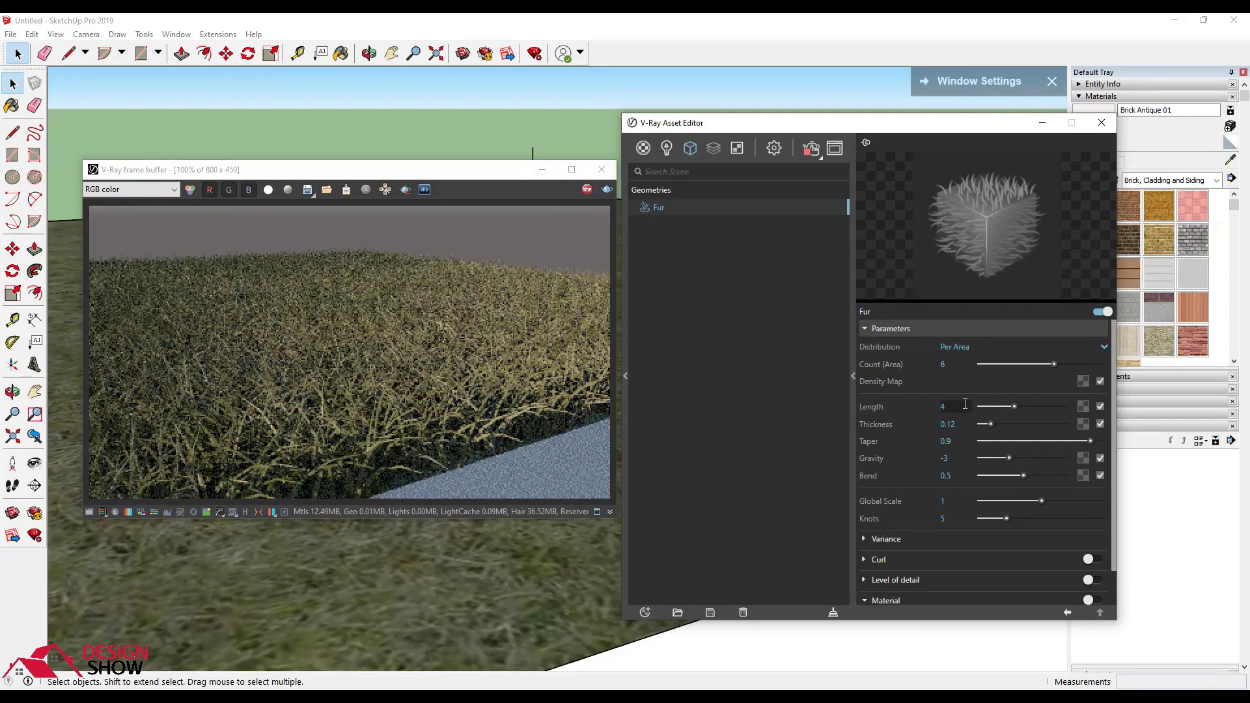
{"action": "left_click_drag", "start_coordinate": [965, 404], "coordinate": [922, 398]}
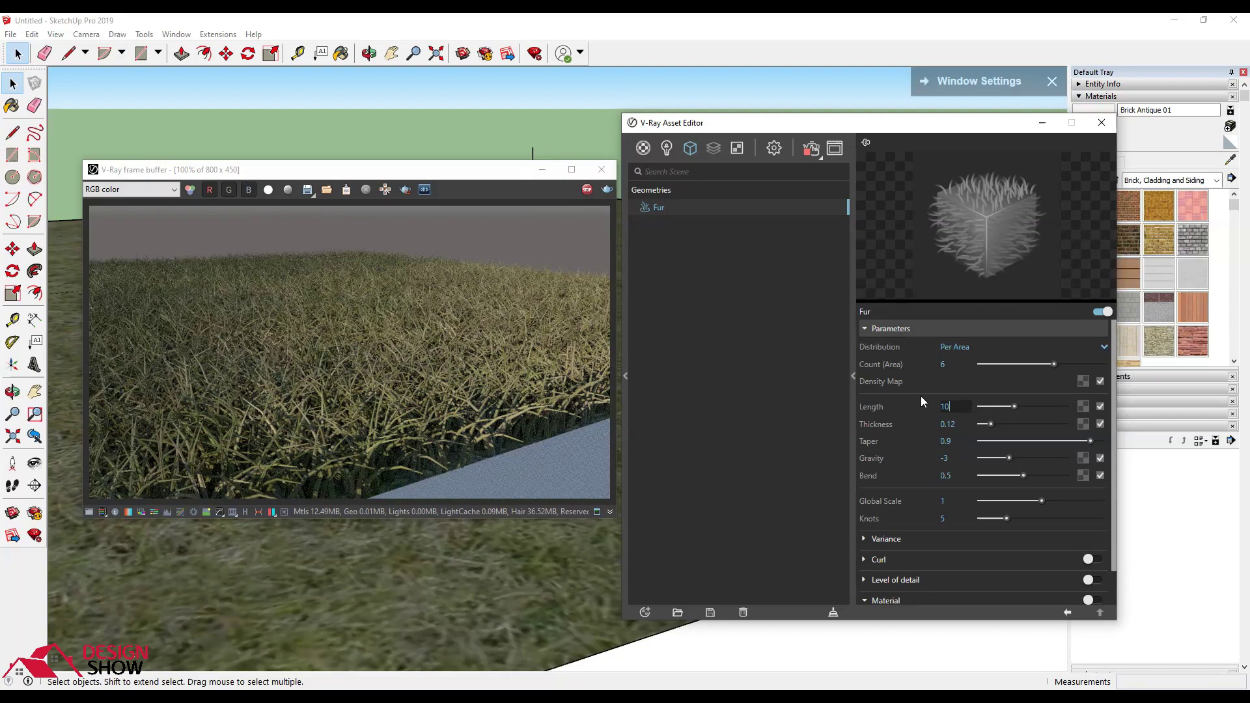
{"action": "type", "text": "10"}
{"action": "key", "text": "Return"}
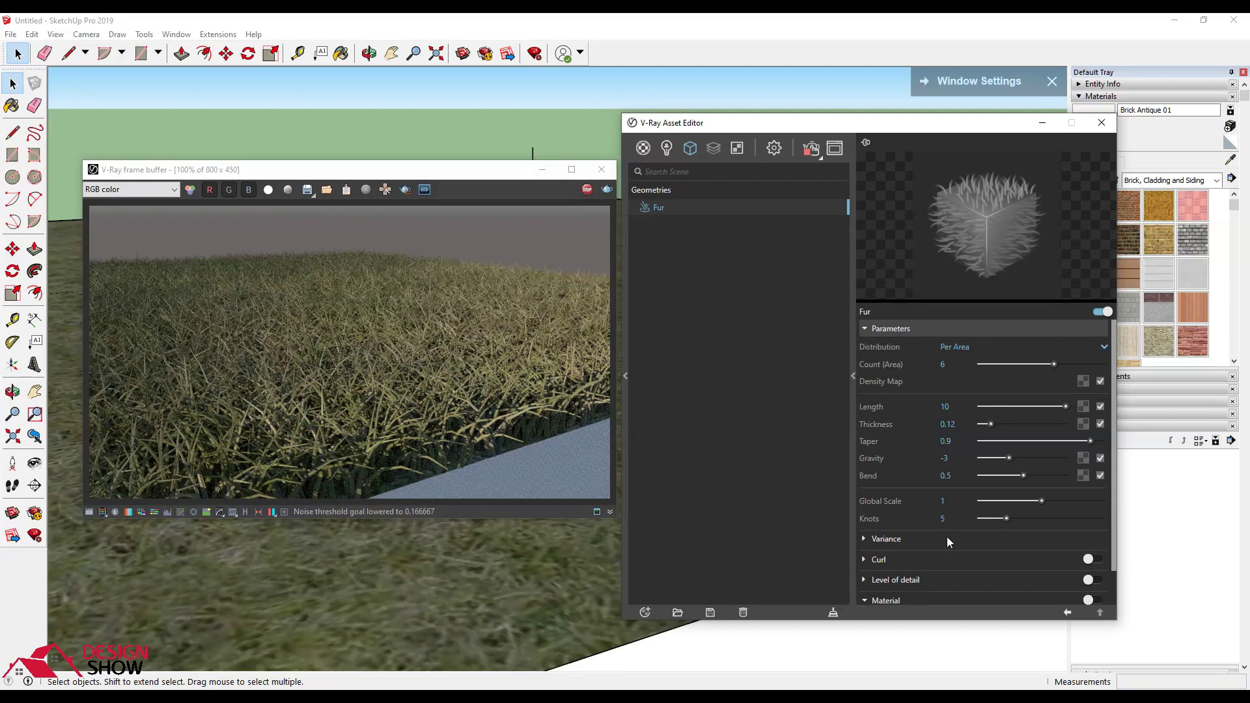
{"action": "scroll", "coordinate": [935, 539], "scroll_direction": "down", "scroll_amount": 2}
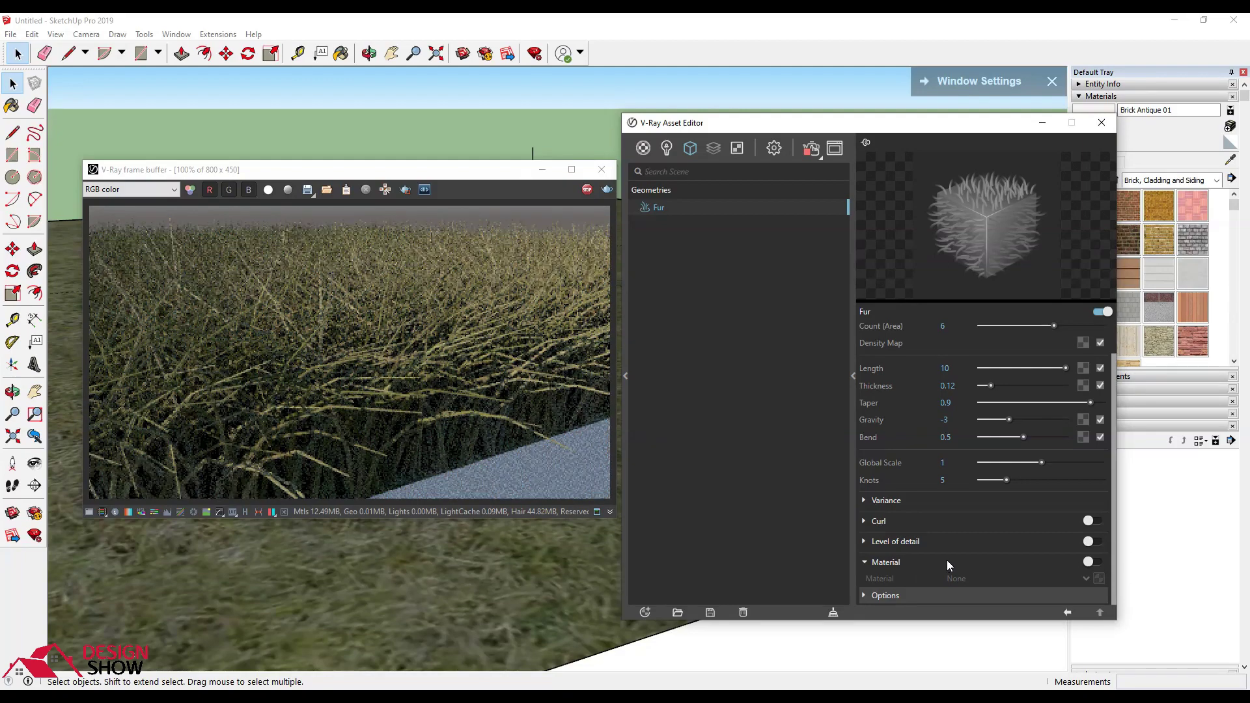
Step: Assign Flooring_Parquet_Herringbone as the fur material, check the brown strands, and stop rendering
{"action": "left_click", "coordinate": [1095, 563]}
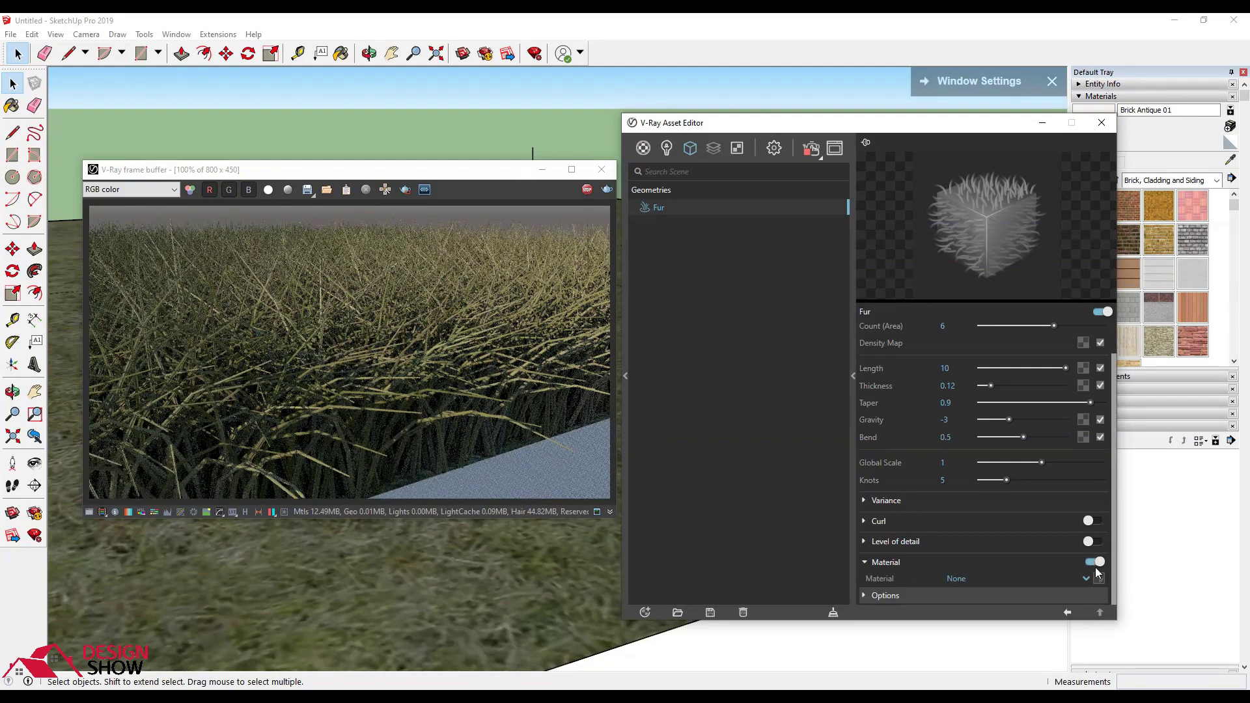
{"action": "left_click", "coordinate": [1076, 577]}
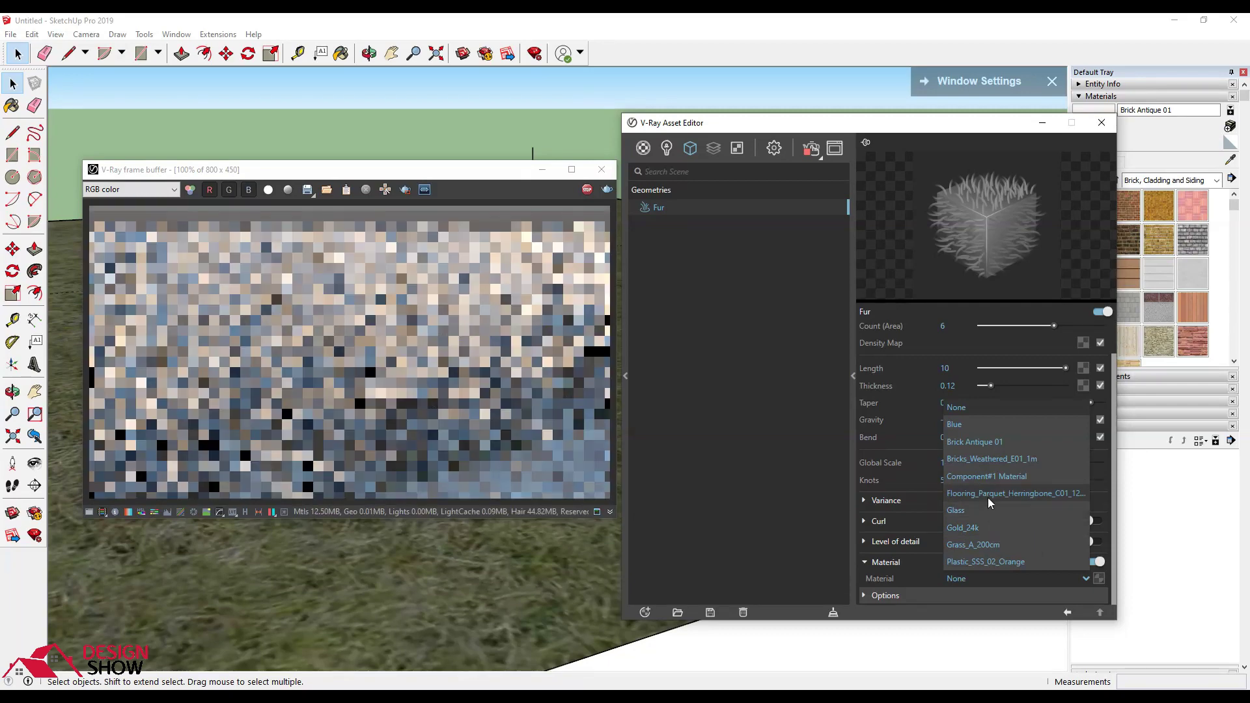
{"action": "left_click", "coordinate": [987, 493]}
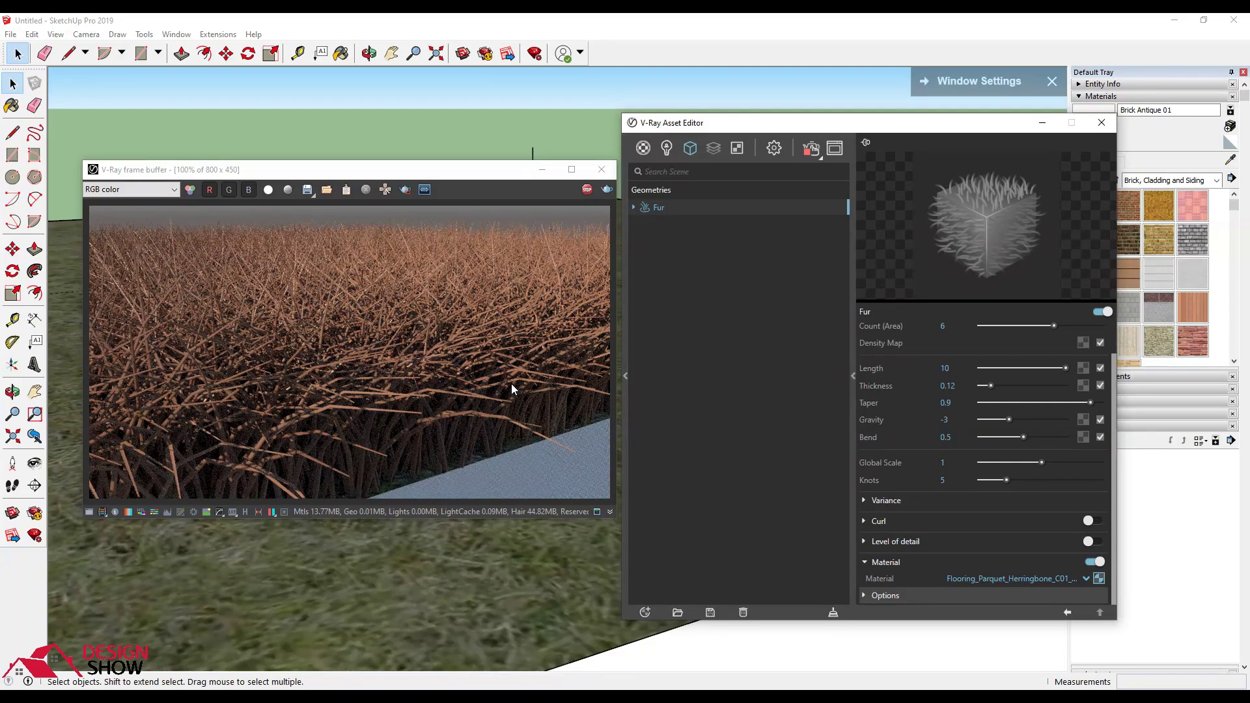
{"action": "middle_click_drag", "start_coordinate": [468, 579], "coordinate": [486, 612]}
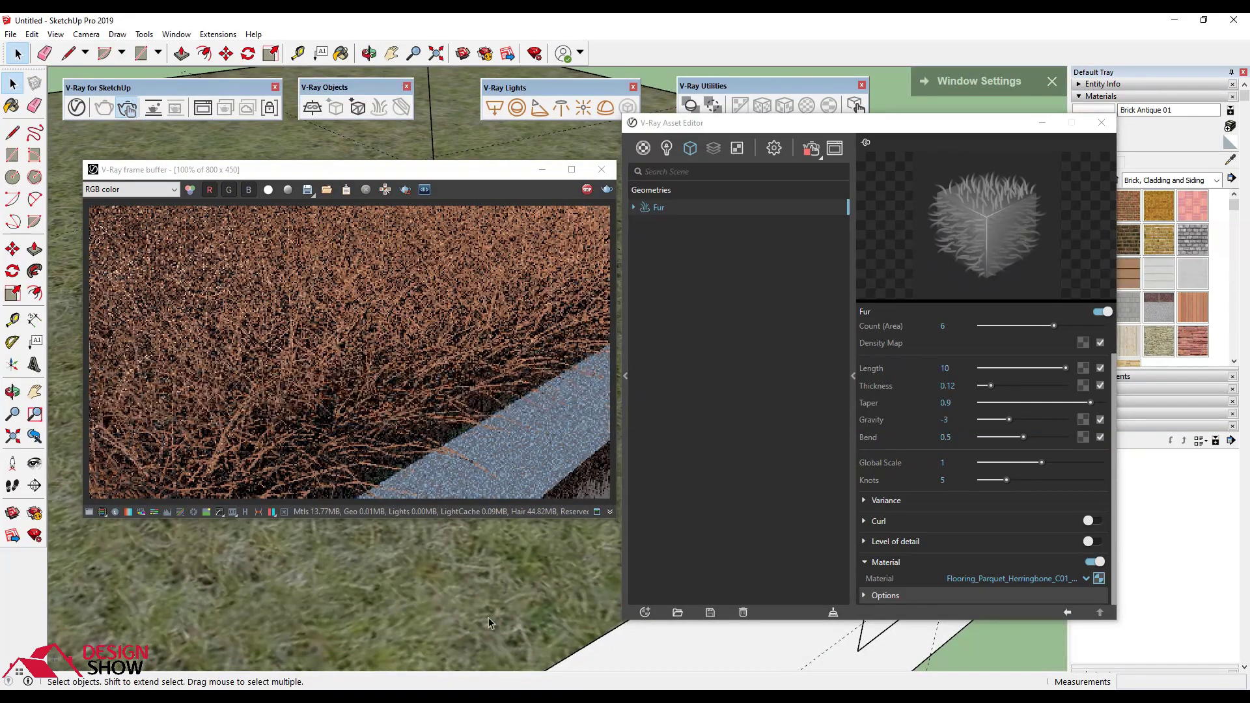
{"action": "scroll", "coordinate": [473, 600], "scroll_direction": "down", "scroll_amount": 5}
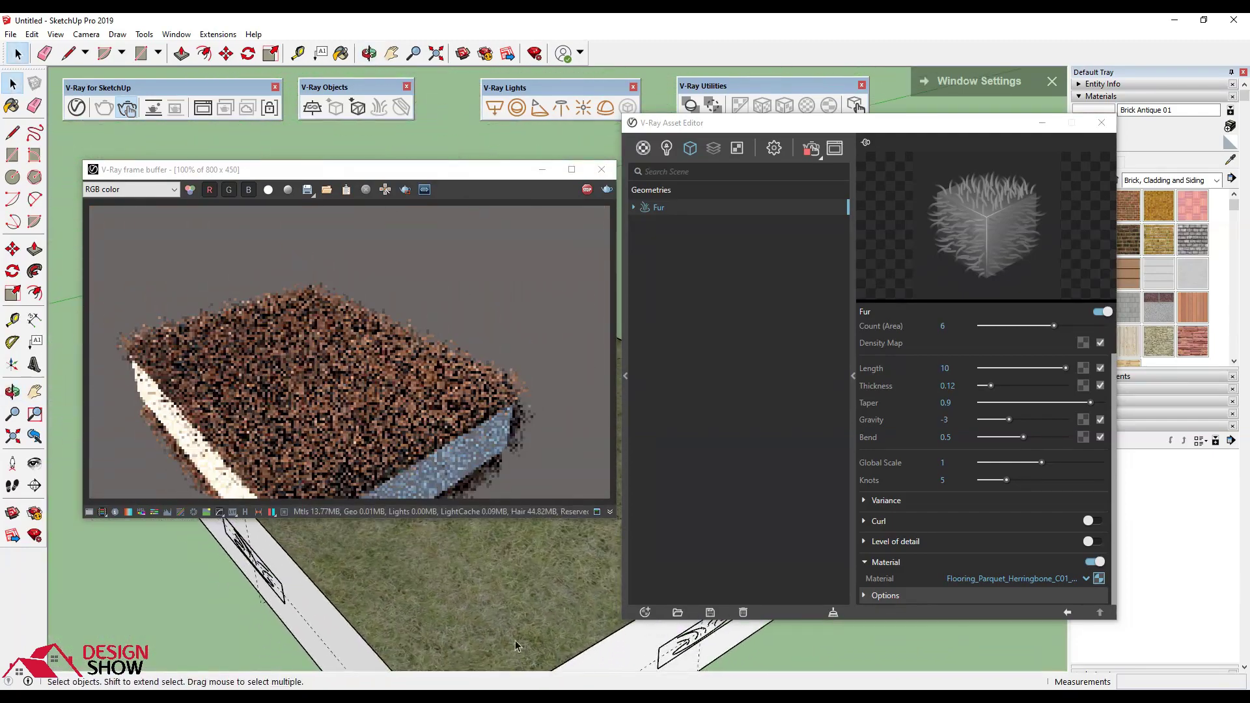
{"action": "scroll", "coordinate": [507, 618], "scroll_direction": "up", "scroll_amount": 4}
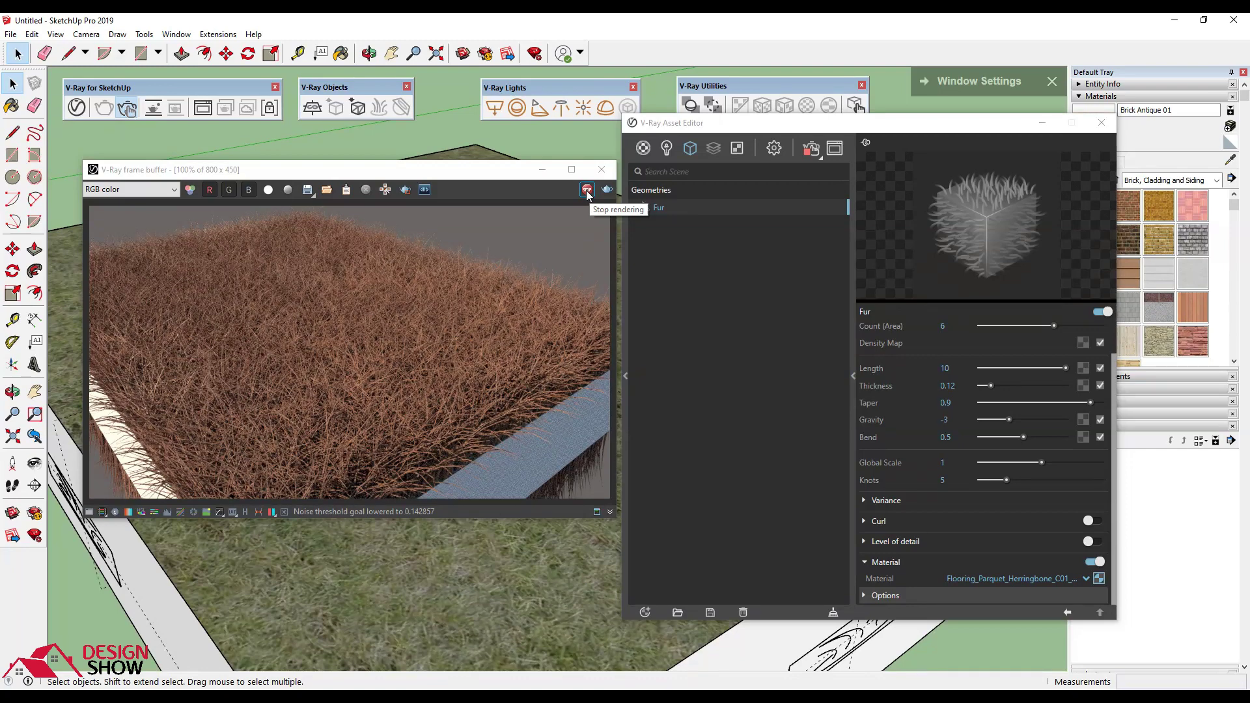
{"action": "left_click", "coordinate": [587, 191]}
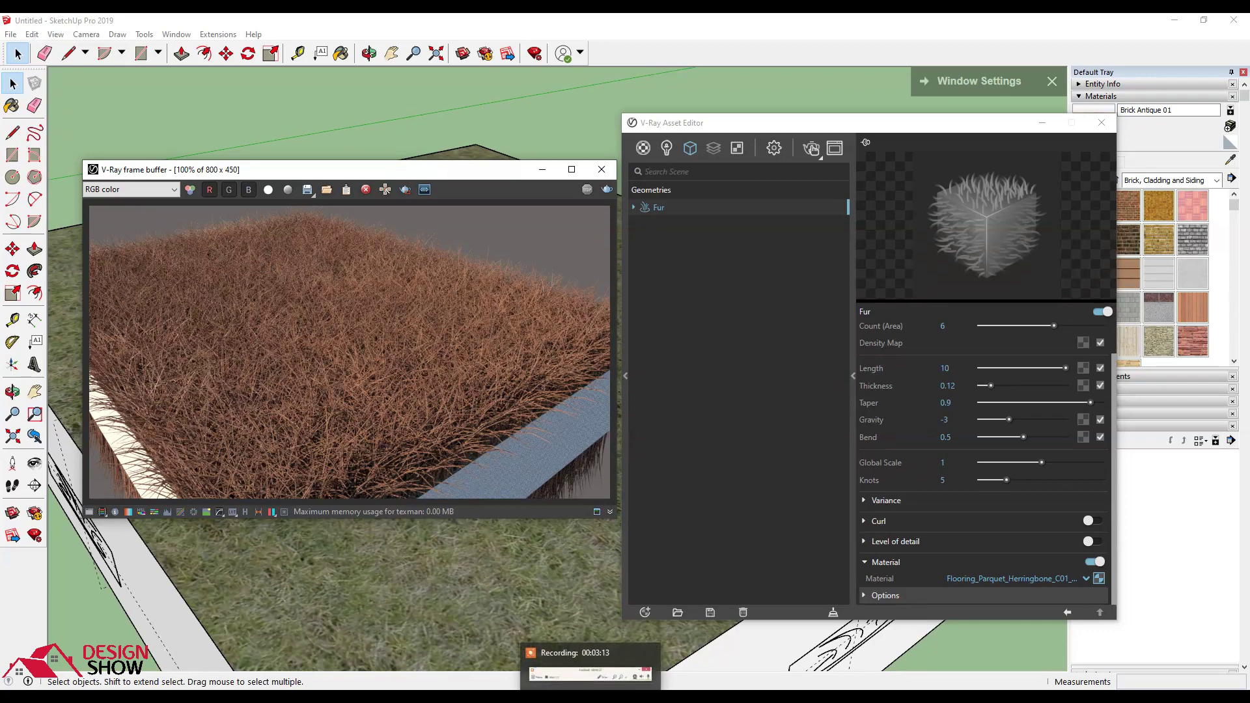
{"action": "left_click", "coordinate": [681, 356]}
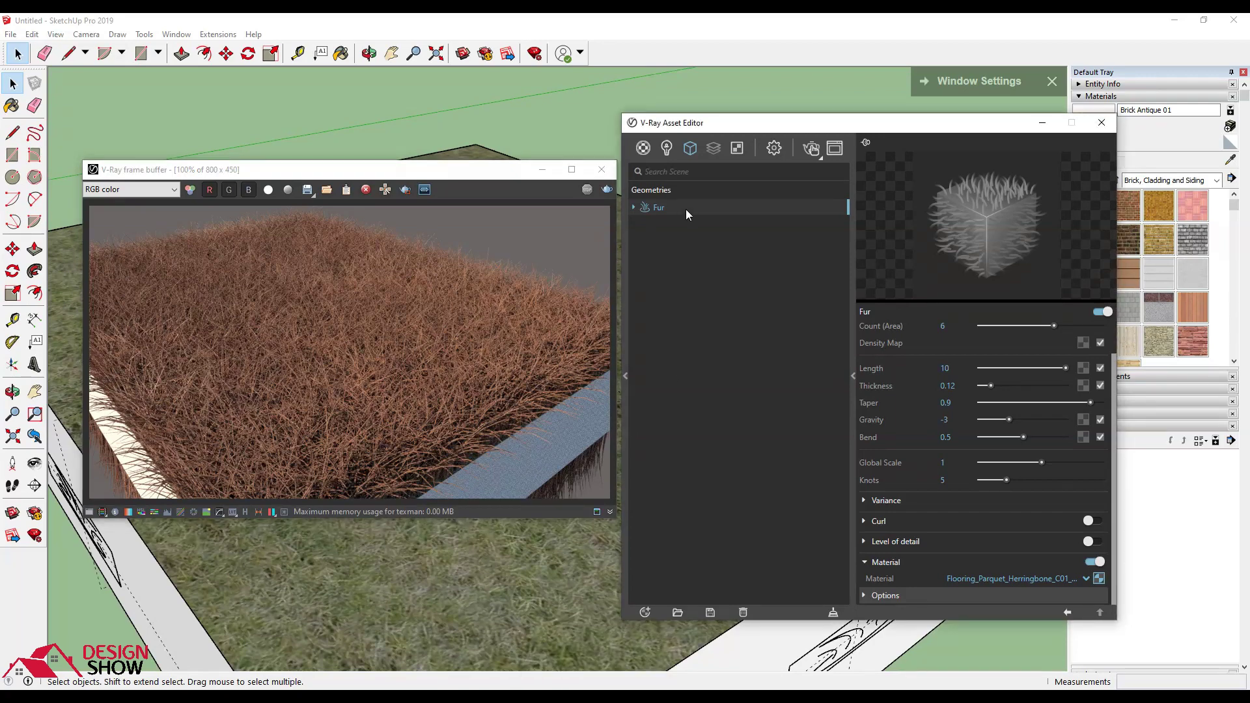
{"action": "right_click", "coordinate": [715, 152]}
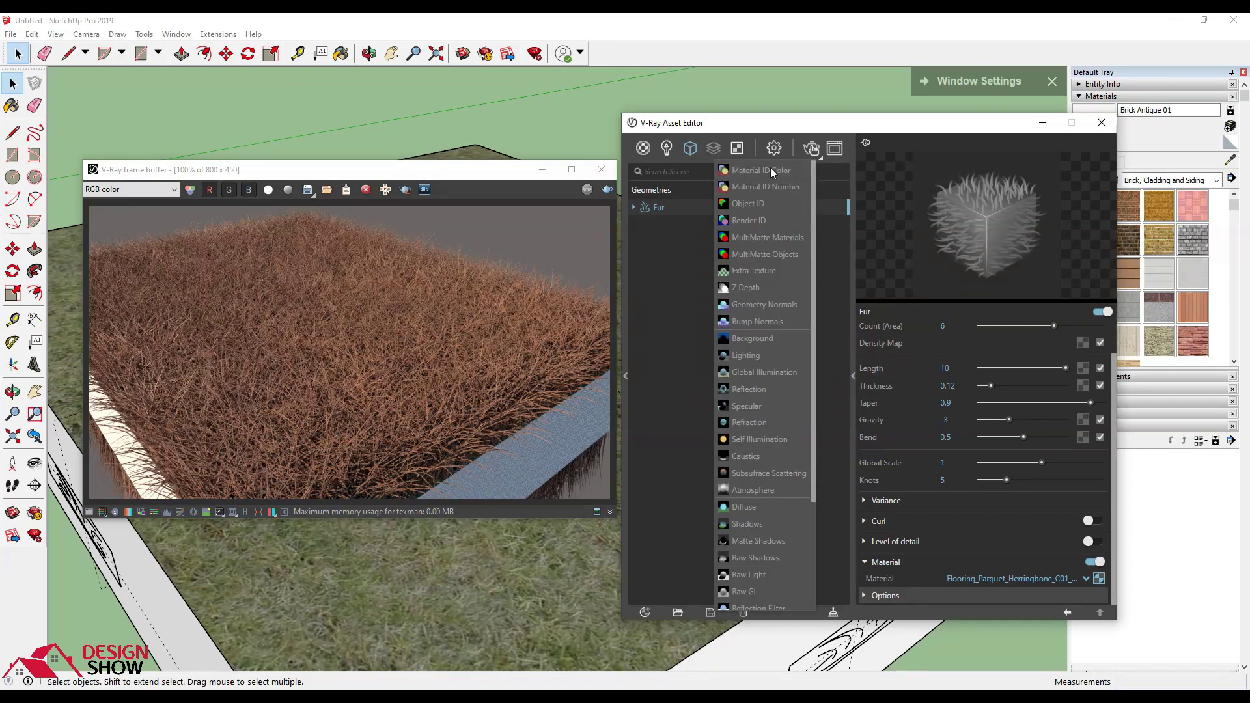
{"action": "scroll", "coordinate": [755, 389], "scroll_direction": "down", "scroll_amount": 3}
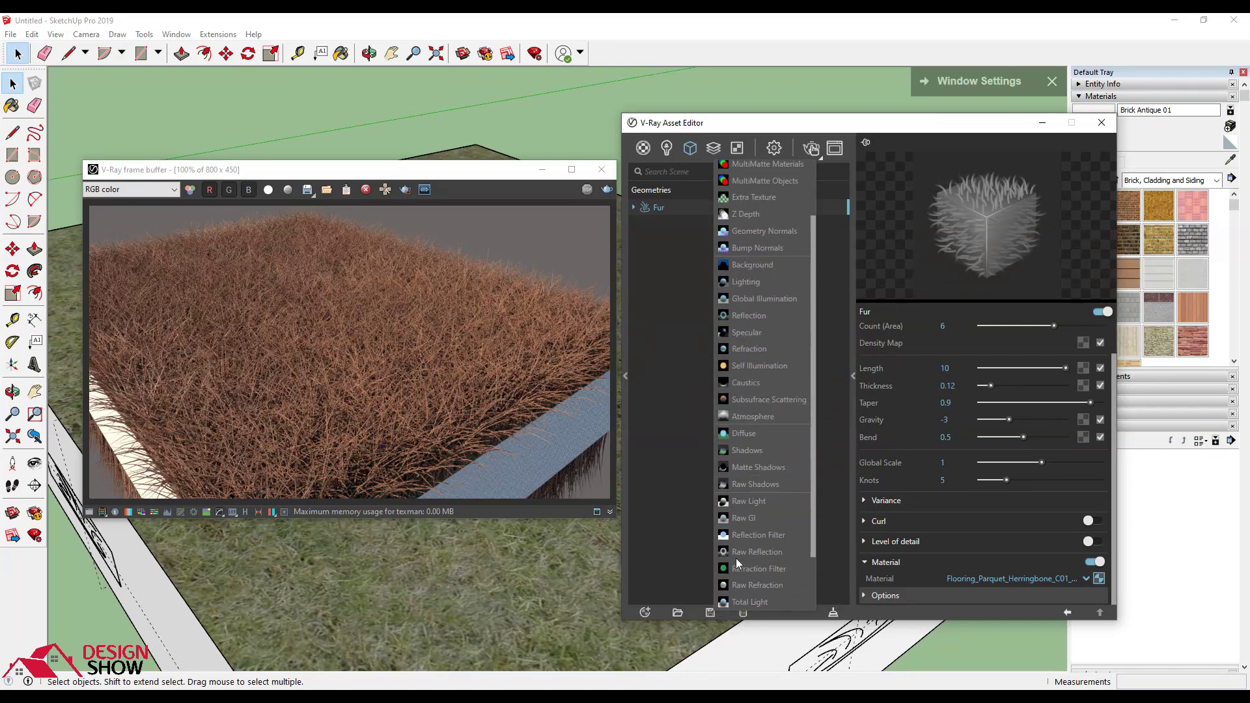
{"action": "scroll", "coordinate": [736, 557], "scroll_direction": "up", "scroll_amount": 3}
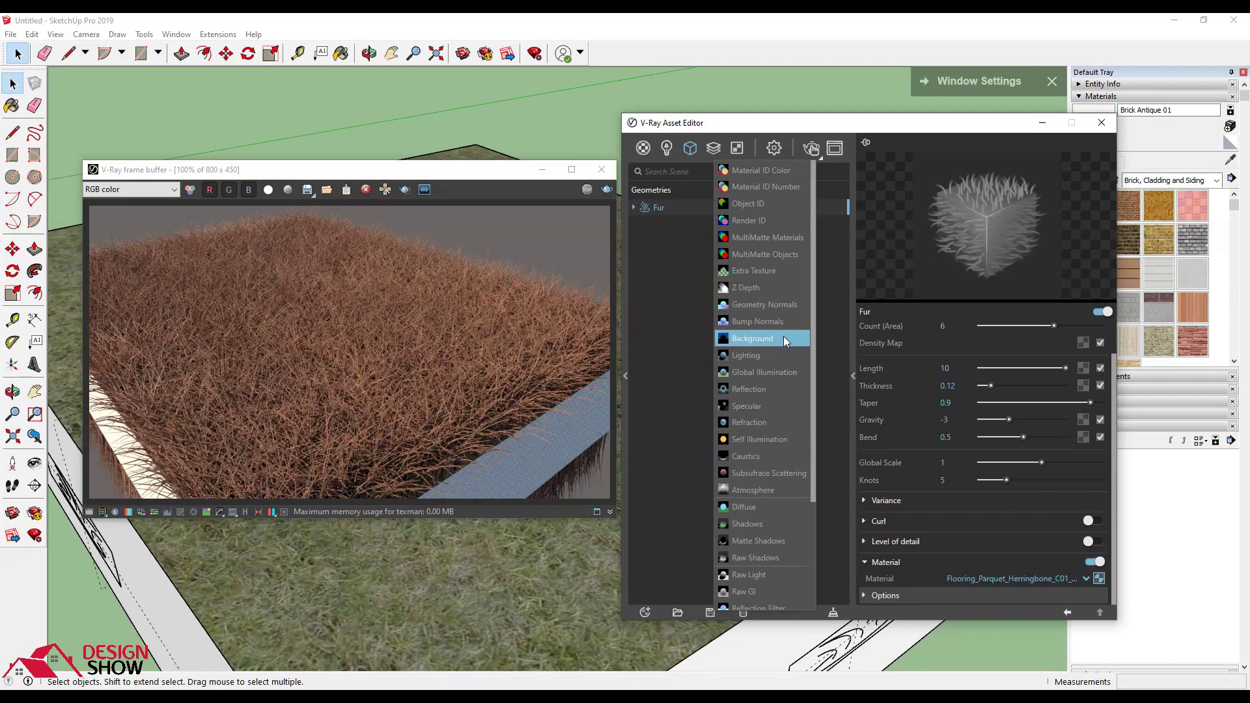
{"action": "left_click", "coordinate": [737, 150]}
{"action": "right_click", "coordinate": [735, 152]}
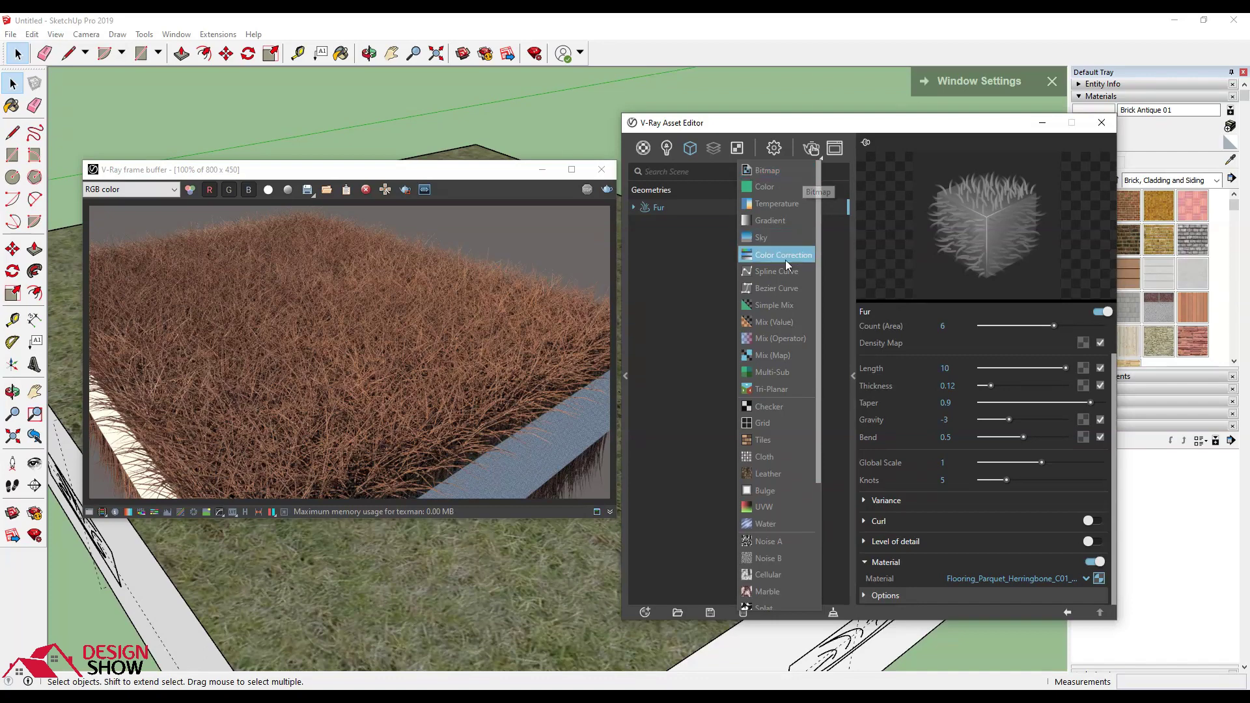
{"action": "scroll", "coordinate": [786, 315], "scroll_direction": "down", "scroll_amount": 3}
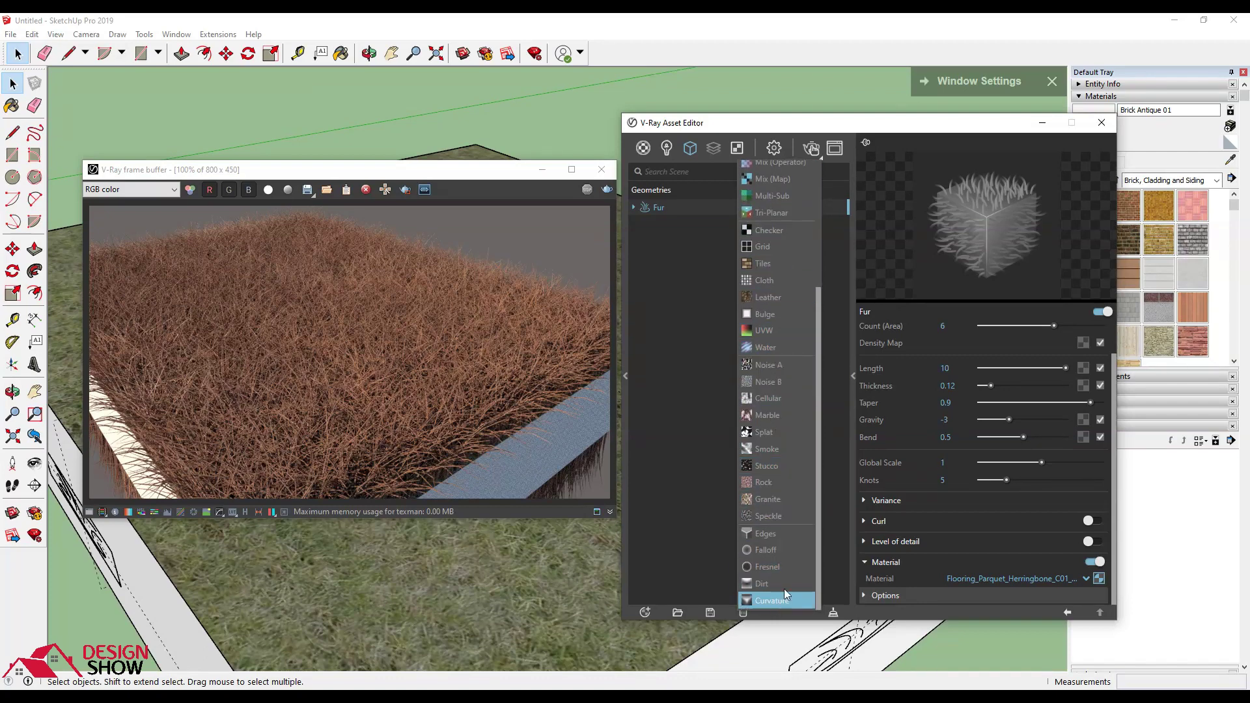
{"action": "left_click", "coordinate": [694, 345]}
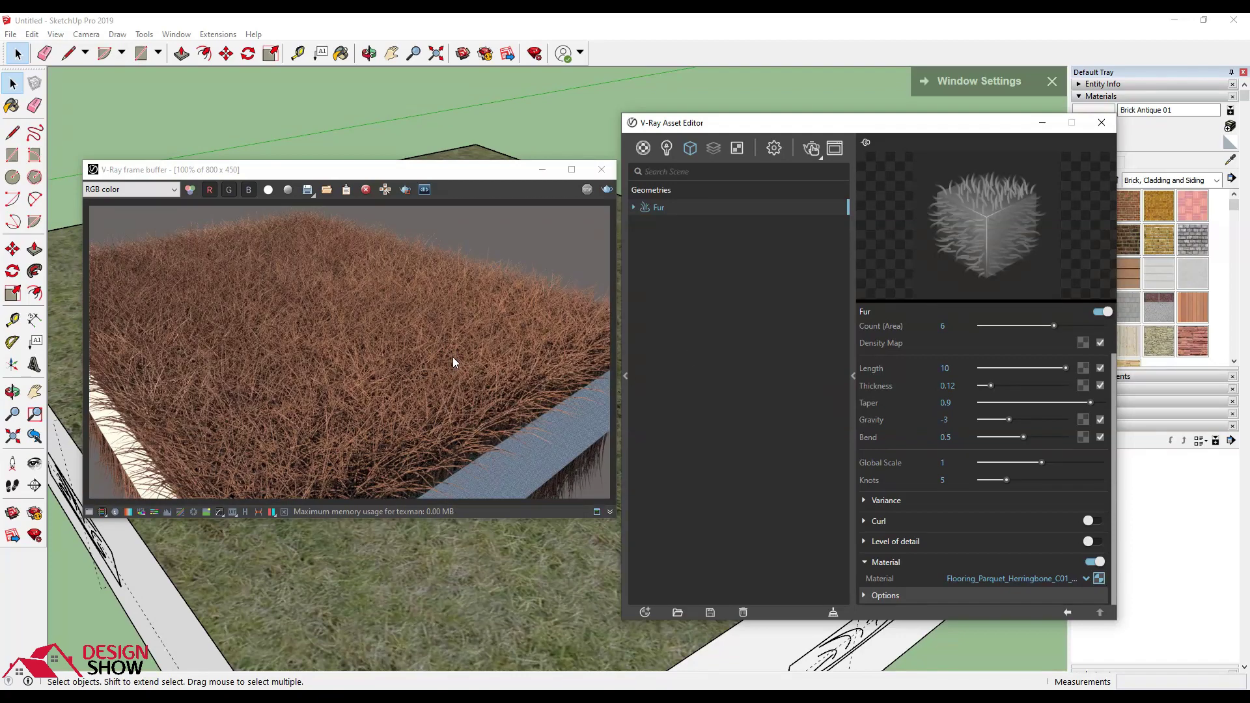
Step: Show V-Ray render settings, reposition the frame buffer, and list its colour corrections
{"action": "left_click", "coordinate": [774, 149]}
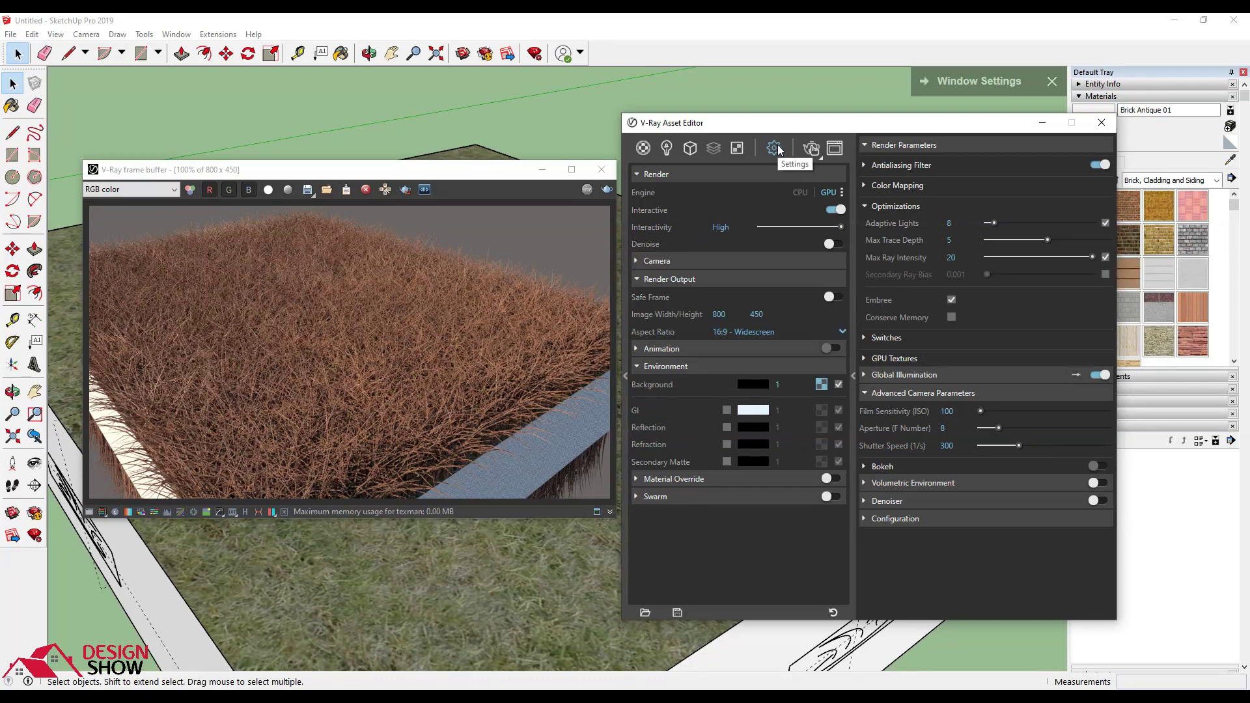
{"action": "left_click", "coordinate": [501, 290]}
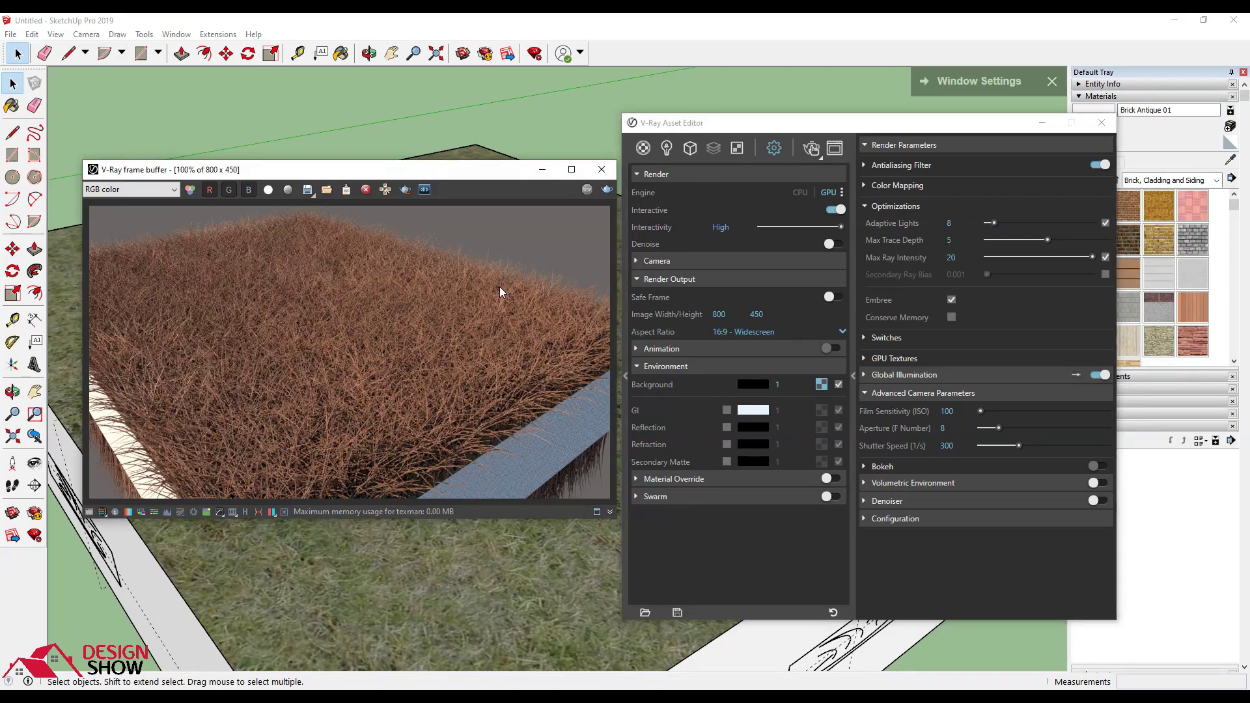
{"action": "left_click_drag", "start_coordinate": [471, 172], "coordinate": [569, 143]}
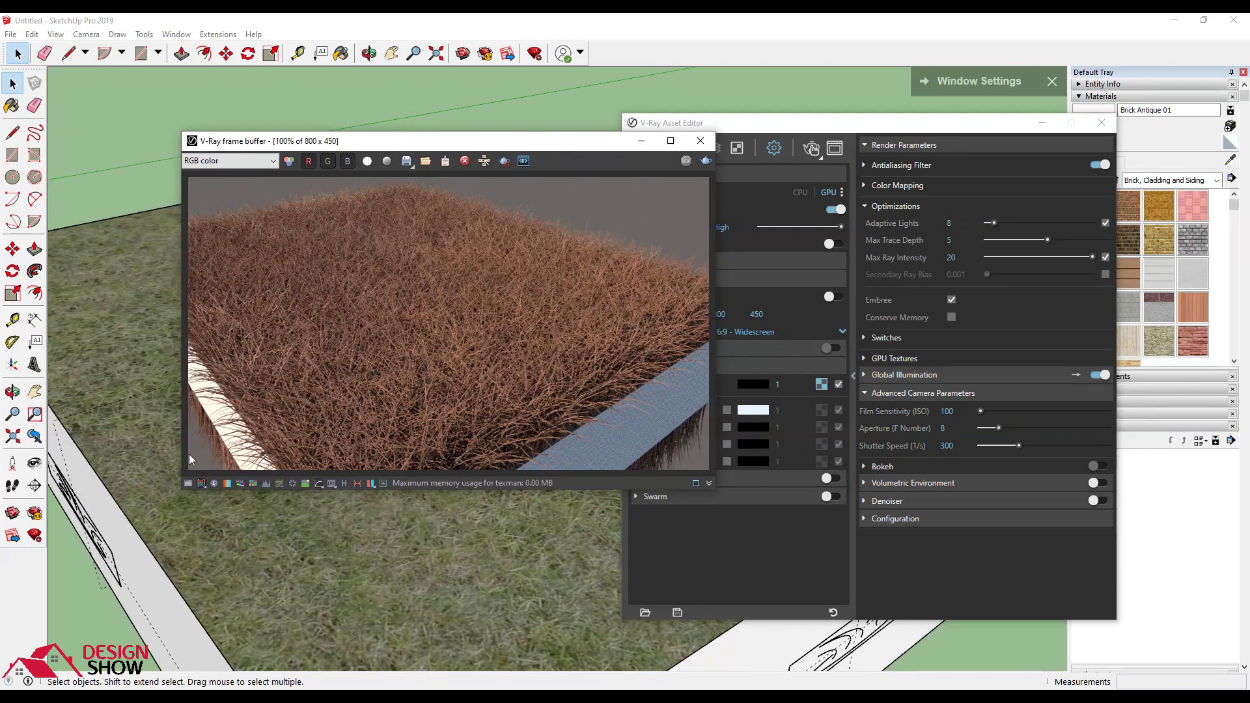
{"action": "left_click_drag", "start_coordinate": [293, 146], "coordinate": [320, 142]}
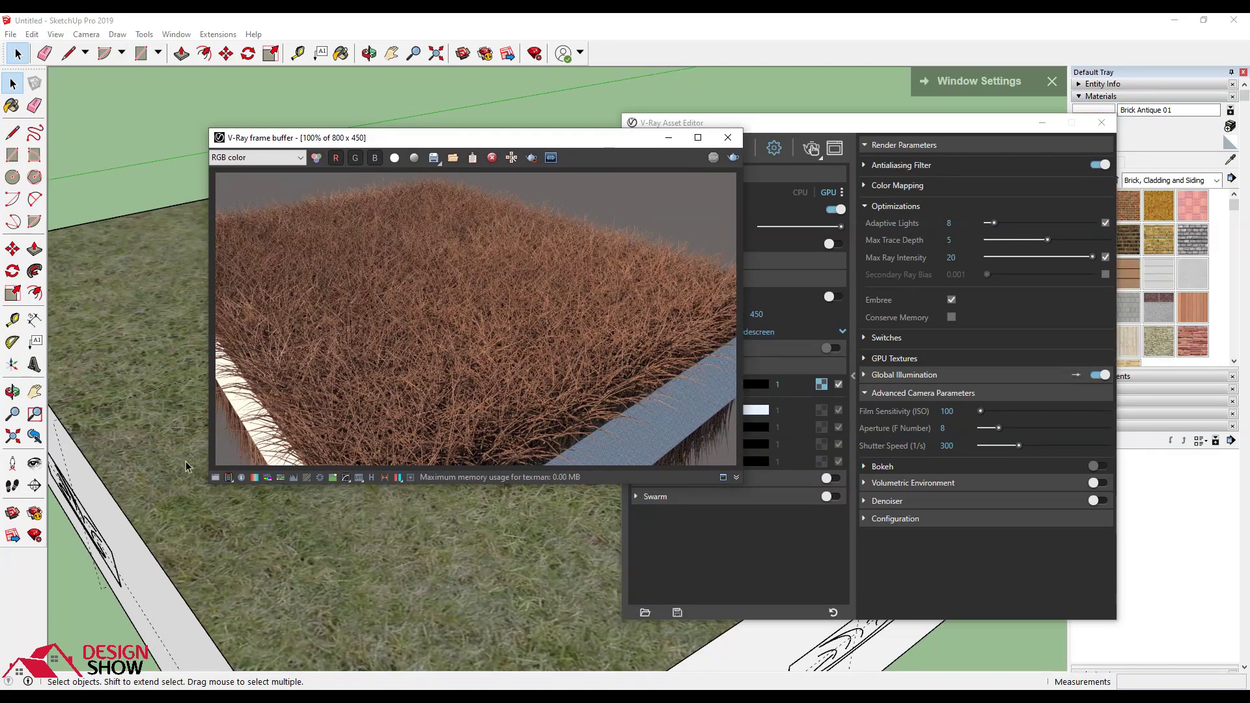
{"action": "left_click", "coordinate": [213, 482]}
{"action": "left_click_drag", "start_coordinate": [565, 144], "coordinate": [474, 159]}
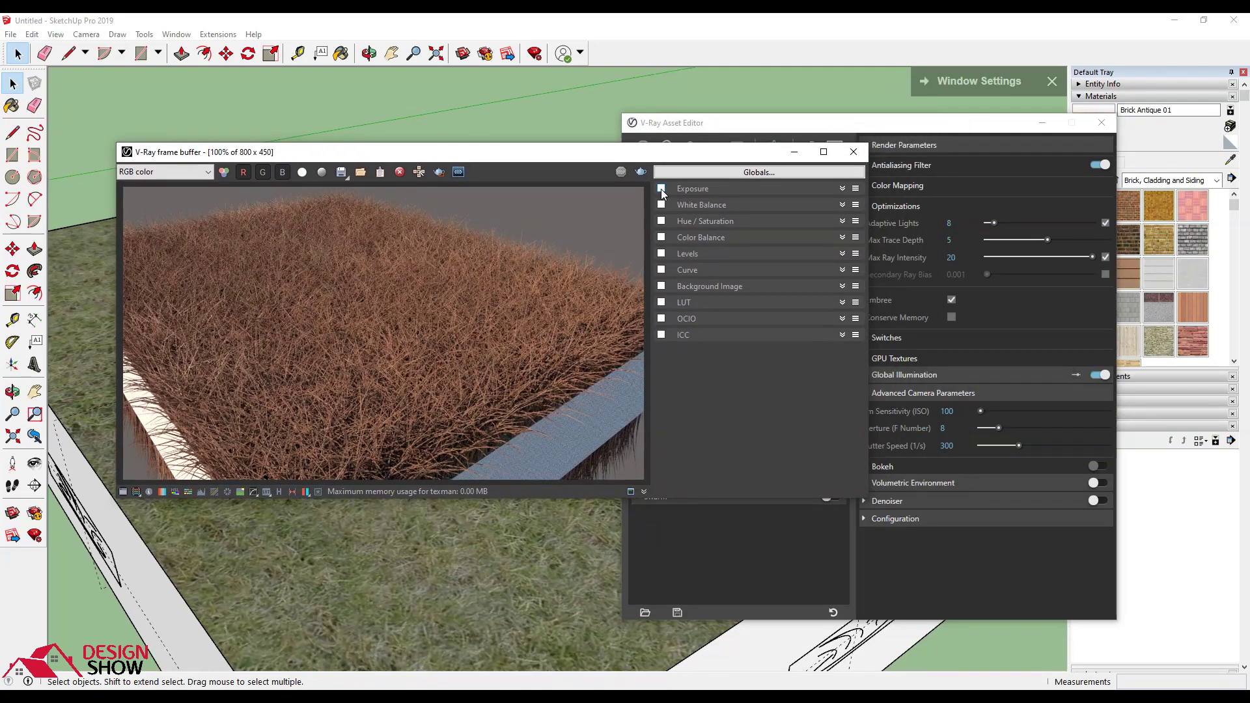
Step: Enable Exposure at 1.15, add contrast, and enable White Balance with a lower temperature
{"action": "left_click", "coordinate": [662, 189]}
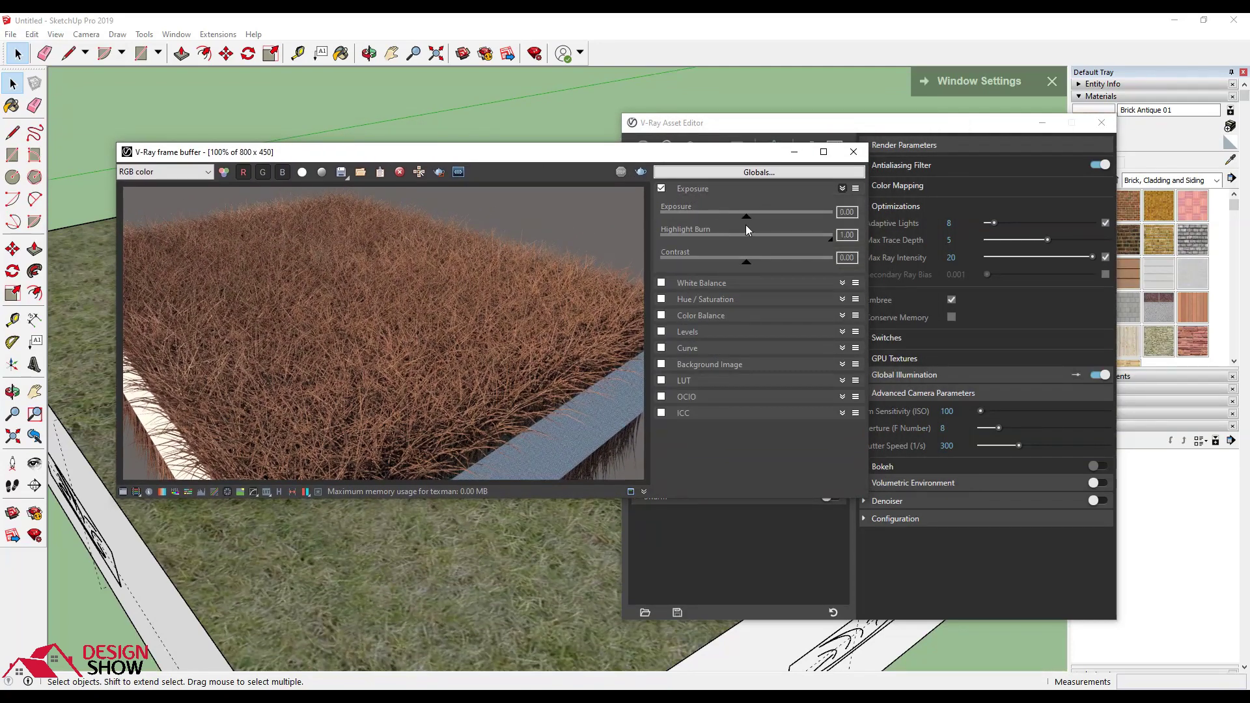
{"action": "left_click_drag", "start_coordinate": [747, 216], "coordinate": [767, 217]}
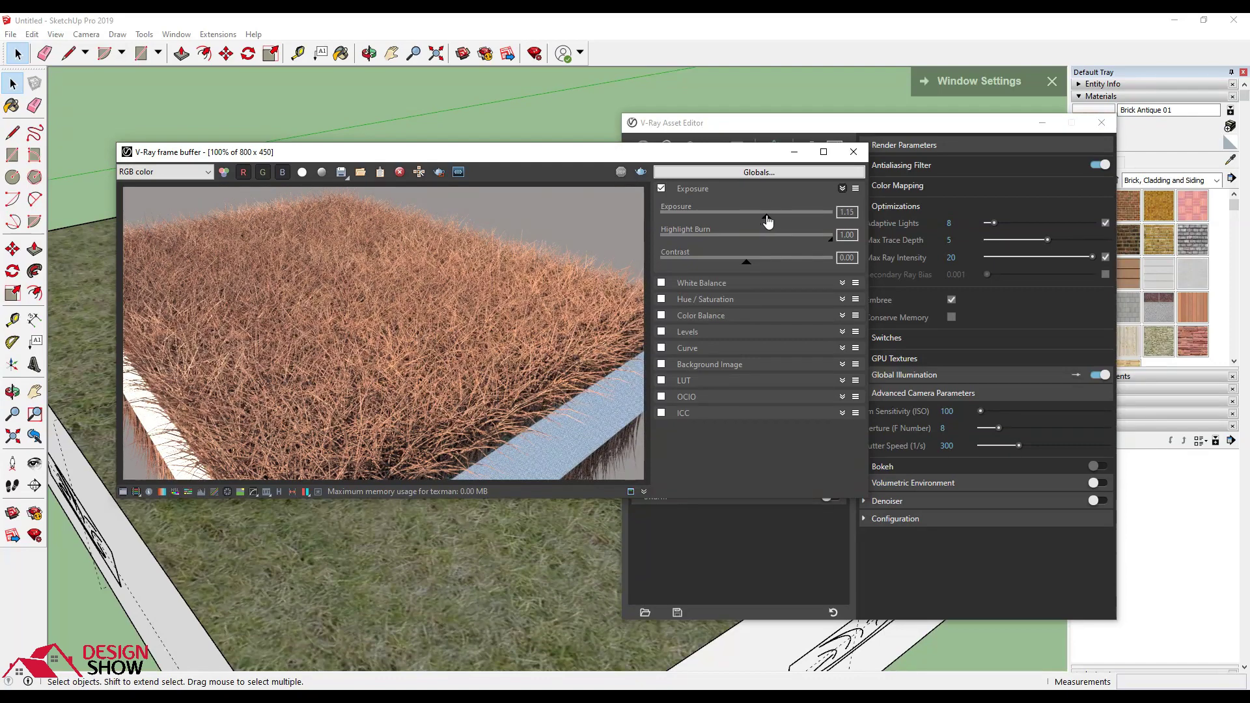
{"action": "left_click_drag", "start_coordinate": [747, 263], "coordinate": [781, 265]}
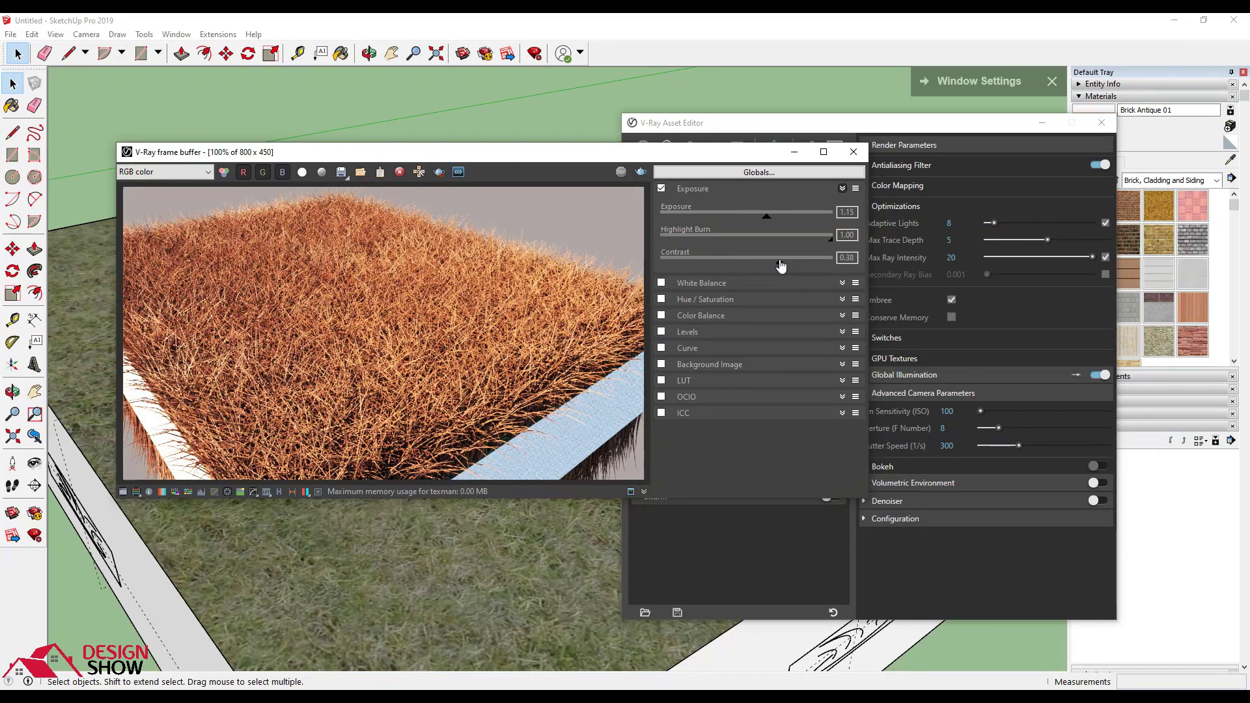
{"action": "left_click", "coordinate": [662, 283]}
{"action": "left_click_drag", "start_coordinate": [746, 312], "coordinate": [723, 312]}
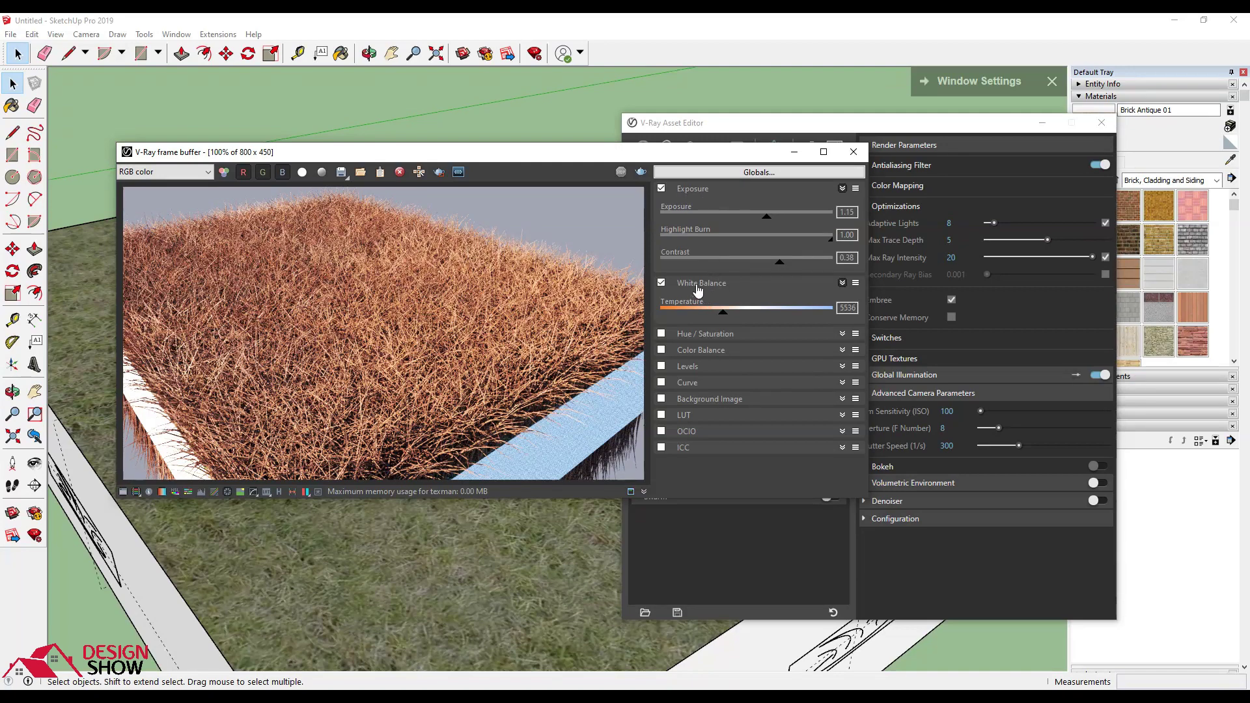
Step: Enable the Curve correction and pull down its dark end for extra contrast
{"action": "left_click", "coordinate": [662, 382]}
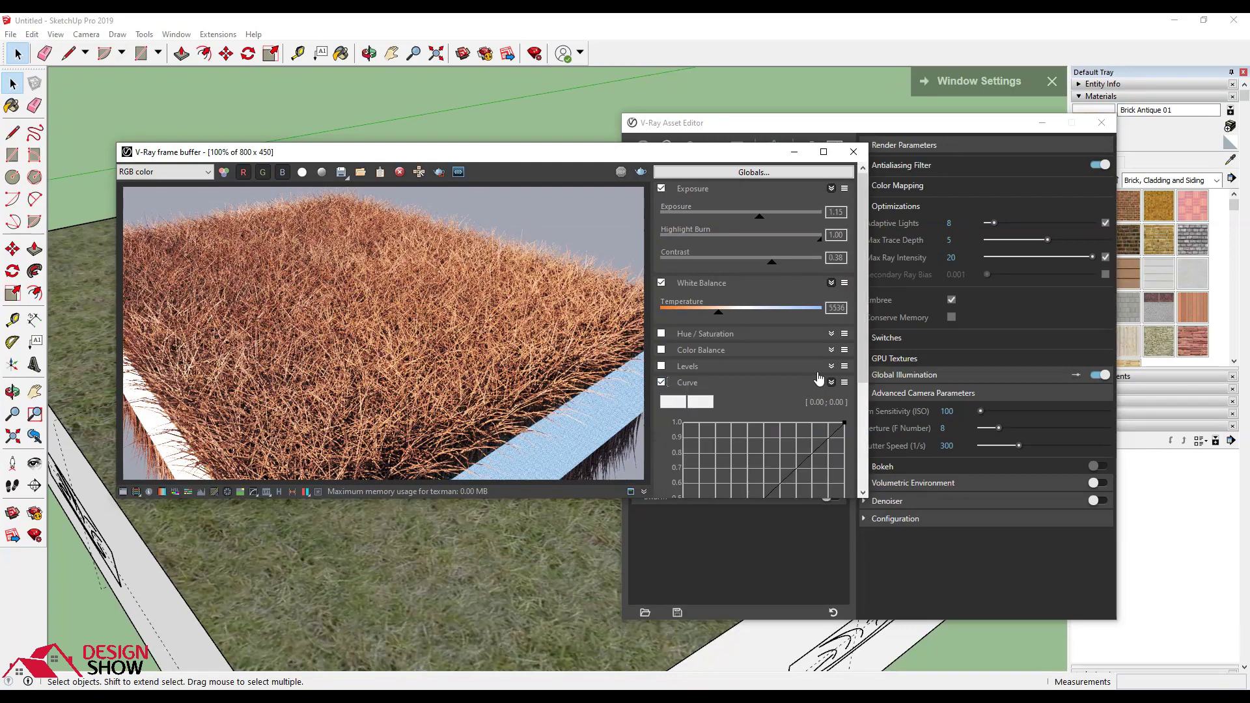
{"action": "scroll", "coordinate": [863, 372], "scroll_direction": "down", "scroll_amount": 2}
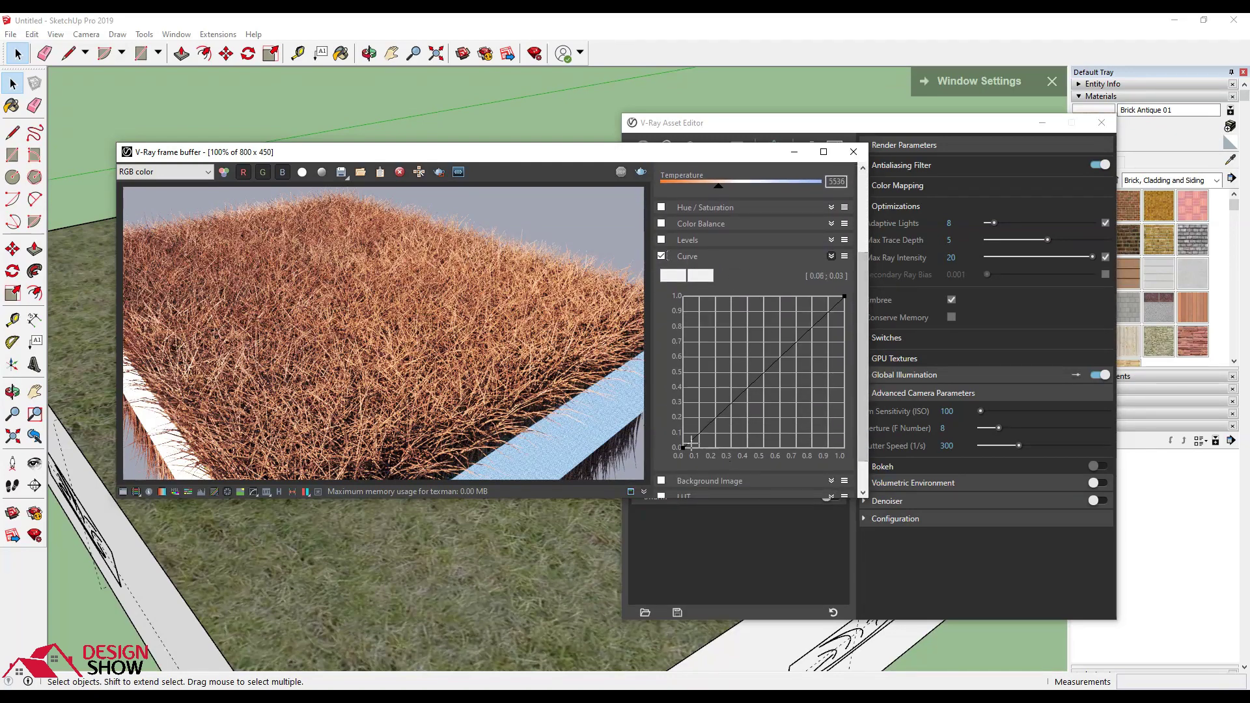
{"action": "left_click_drag", "start_coordinate": [687, 448], "coordinate": [694, 445]}
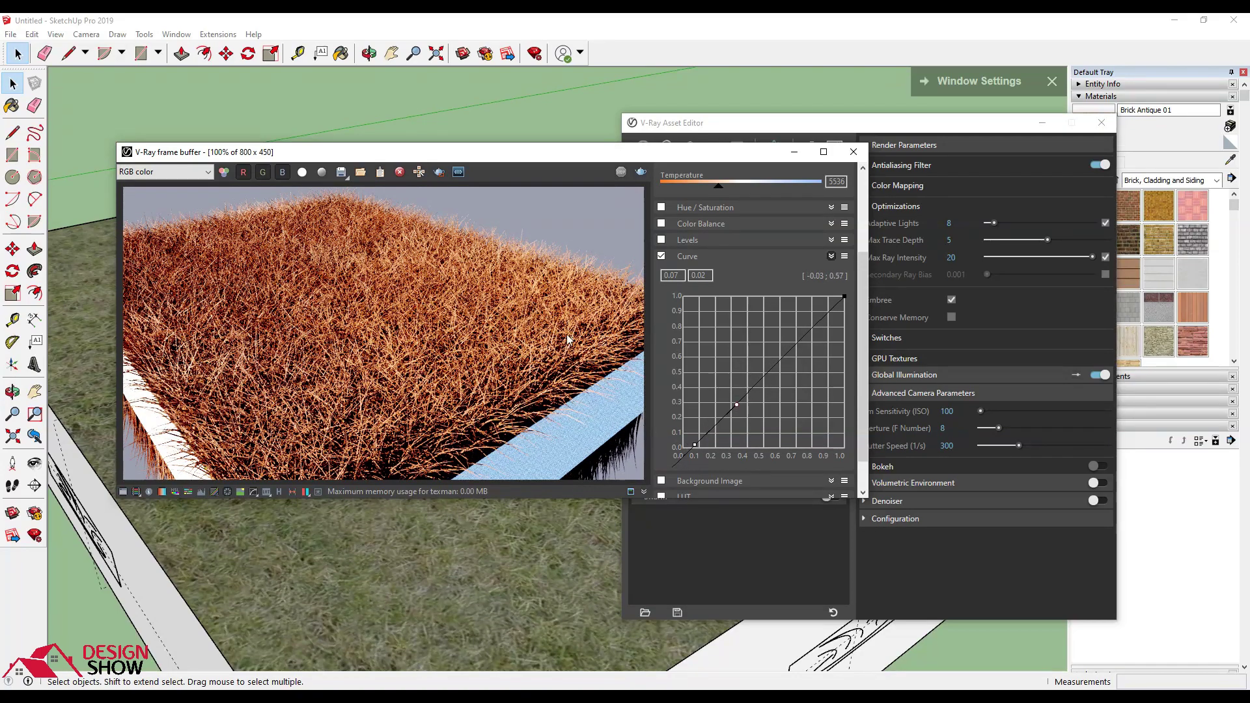
{"action": "scroll", "coordinate": [362, 303], "scroll_direction": "up", "scroll_amount": 2}
{"action": "scroll", "coordinate": [441, 409], "scroll_direction": "down", "scroll_amount": 2}
{"action": "scroll", "coordinate": [859, 384], "scroll_direction": "down", "scroll_amount": 2}
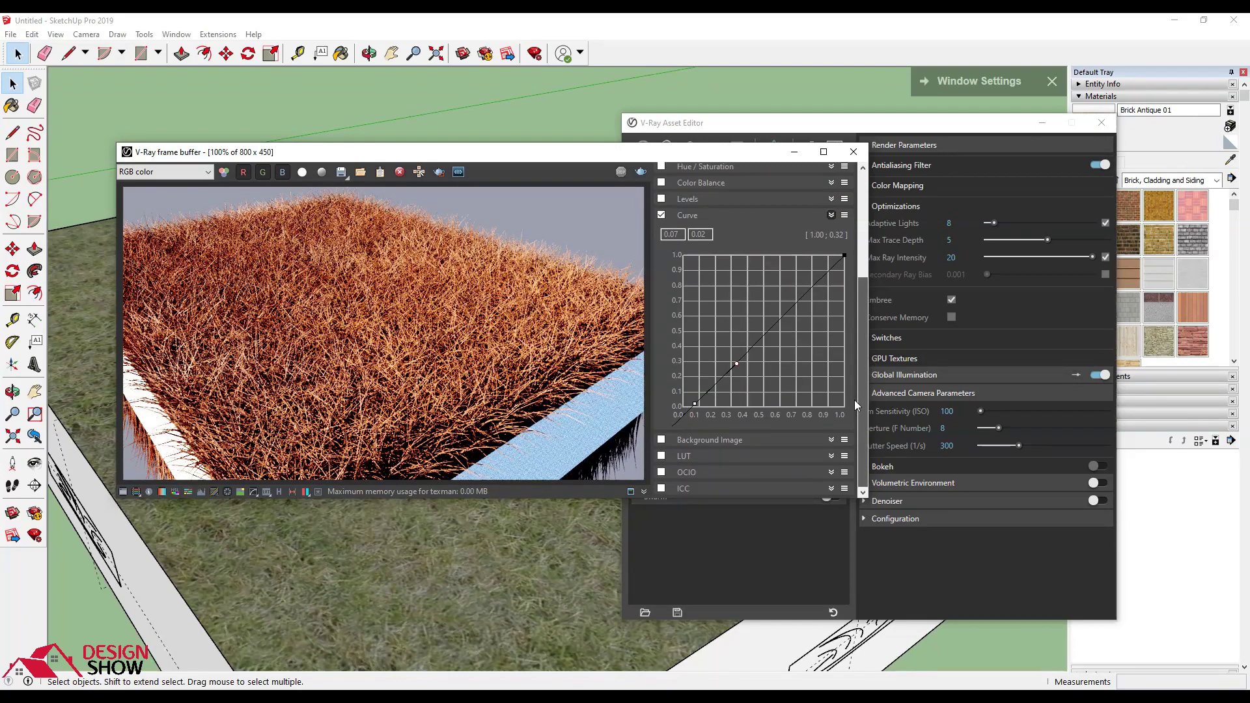
{"action": "scroll", "coordinate": [854, 400], "scroll_direction": "up", "scroll_amount": 3}
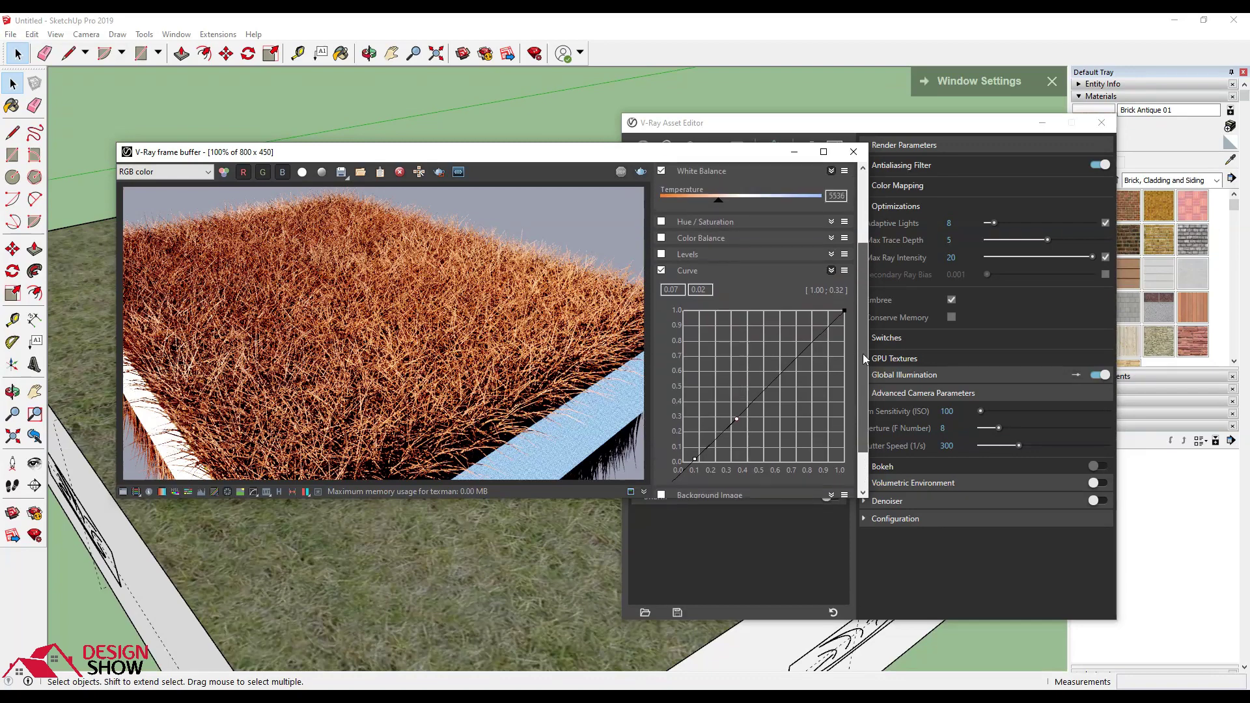
{"action": "scroll", "coordinate": [866, 351], "scroll_direction": "up", "scroll_amount": 1}
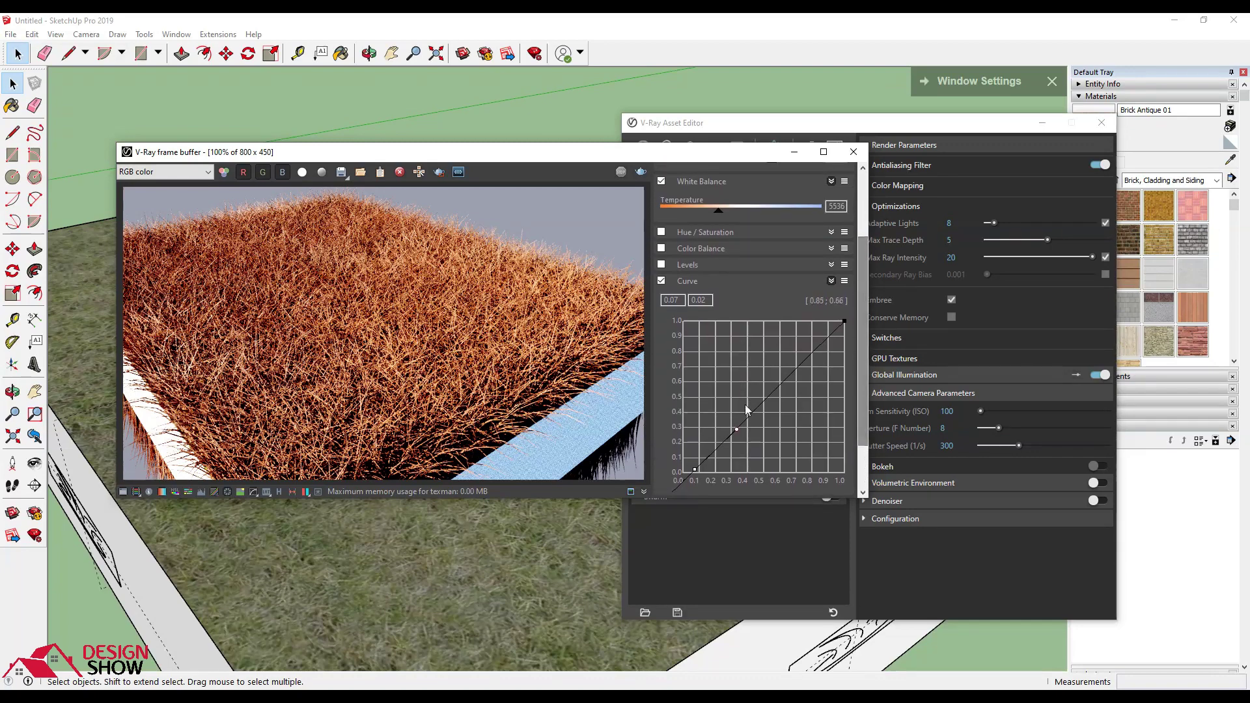
Step: Hide corrections, save the render into history, and turn off Interactive rendering
{"action": "left_click", "coordinate": [124, 492]}
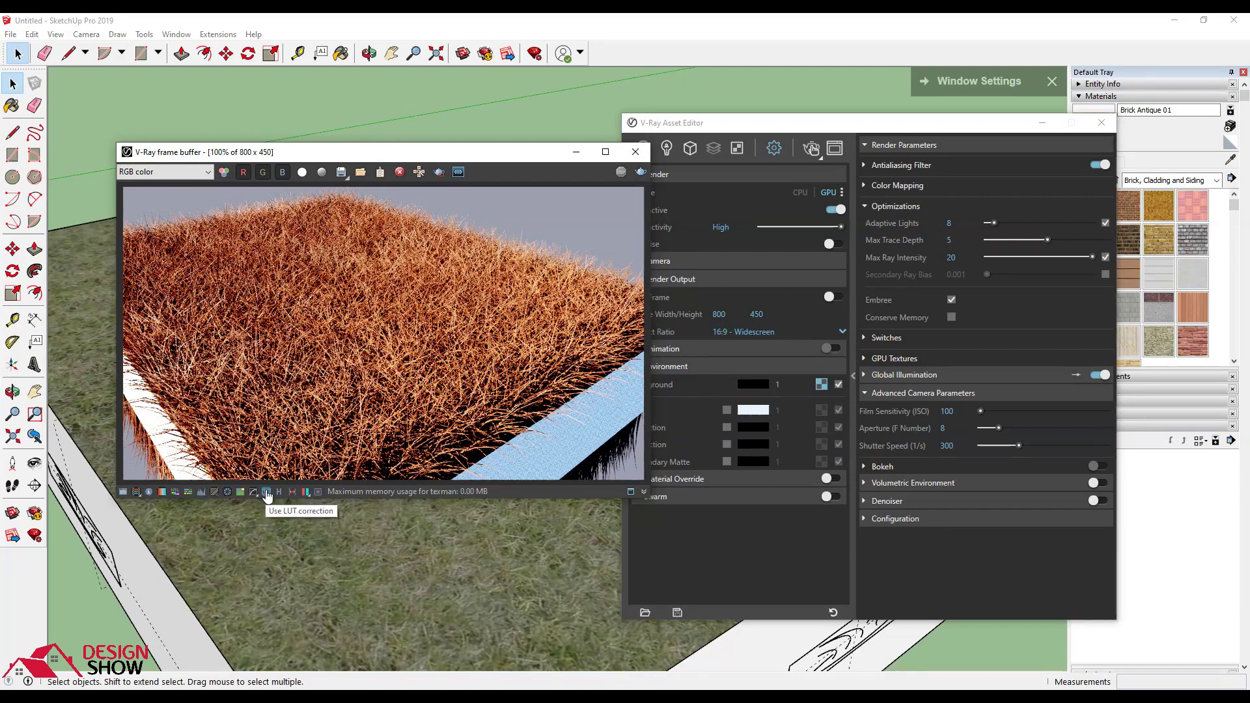
{"action": "left_click", "coordinate": [278, 492]}
{"action": "left_click_drag", "start_coordinate": [414, 144], "coordinate": [710, 145]}
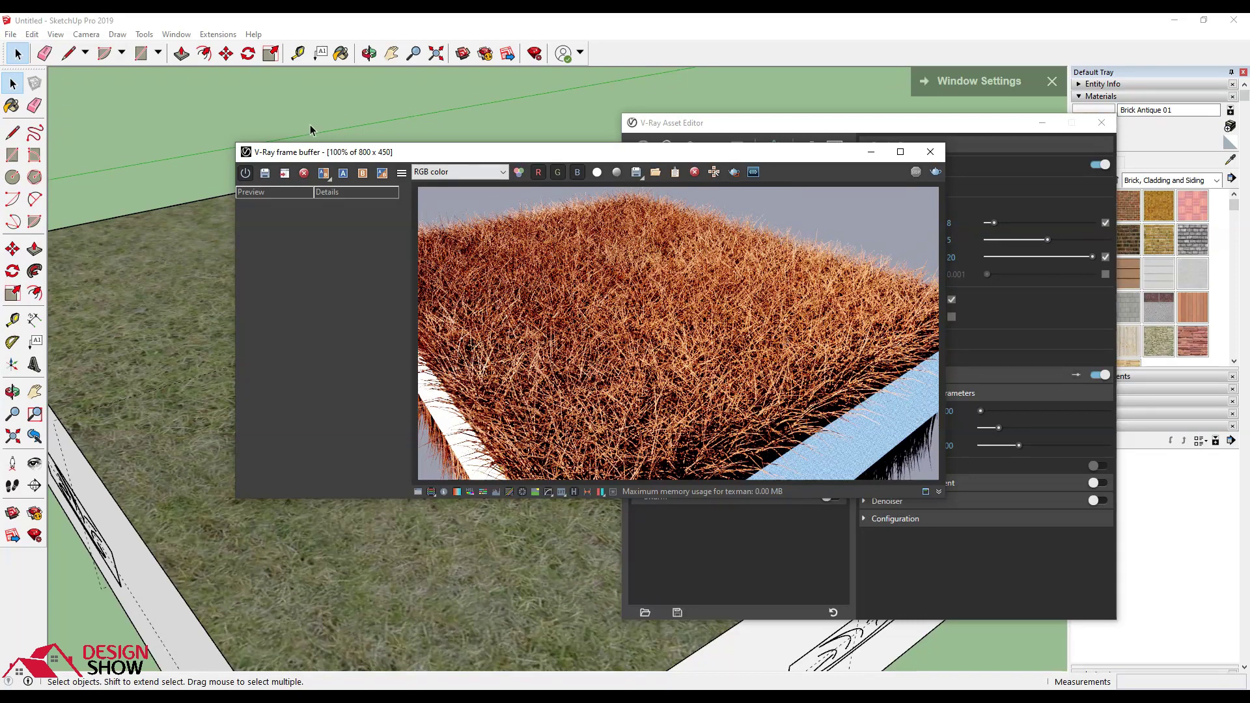
{"action": "left_click", "coordinate": [266, 177]}
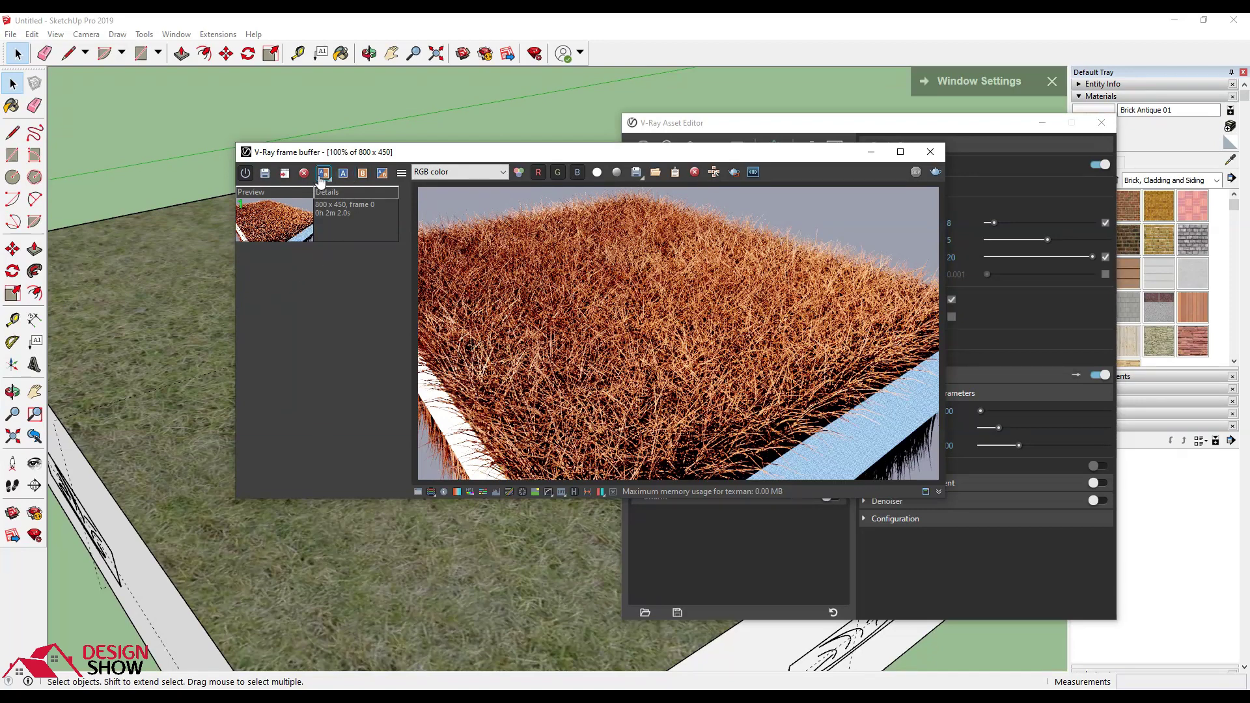
{"action": "left_click", "coordinate": [574, 492]}
{"action": "left_click", "coordinate": [735, 172]}
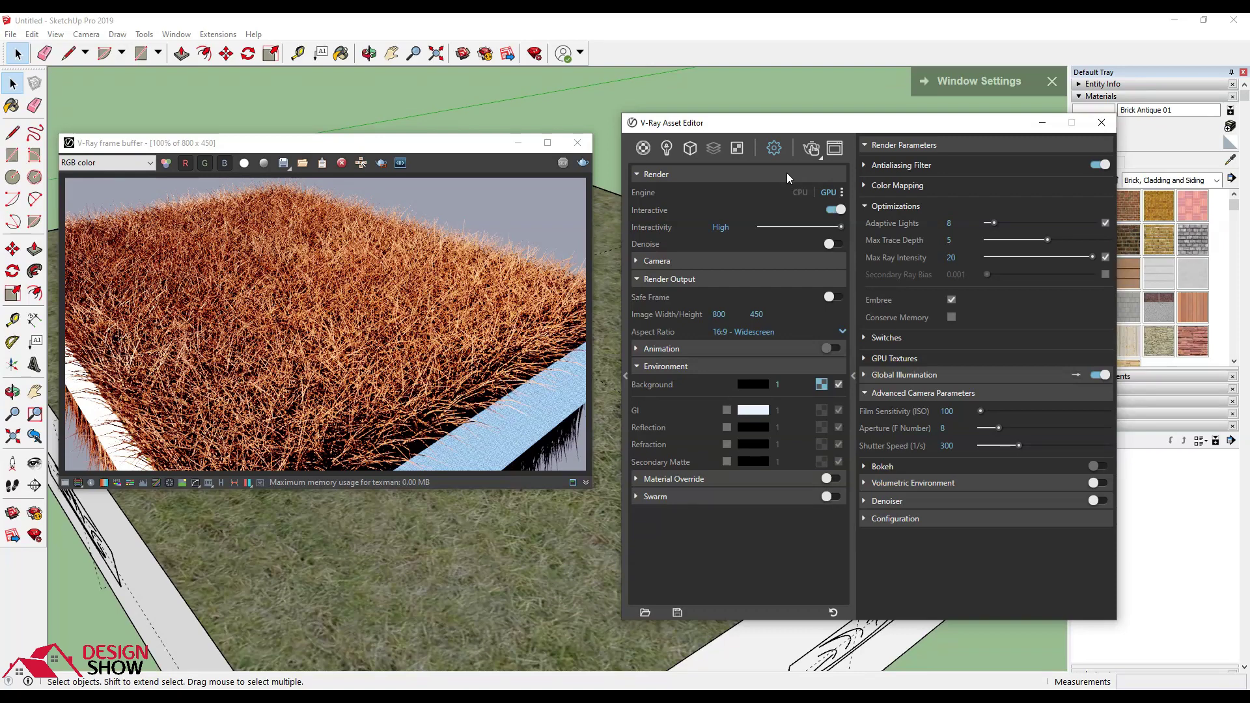
{"action": "left_click", "coordinate": [836, 209]}
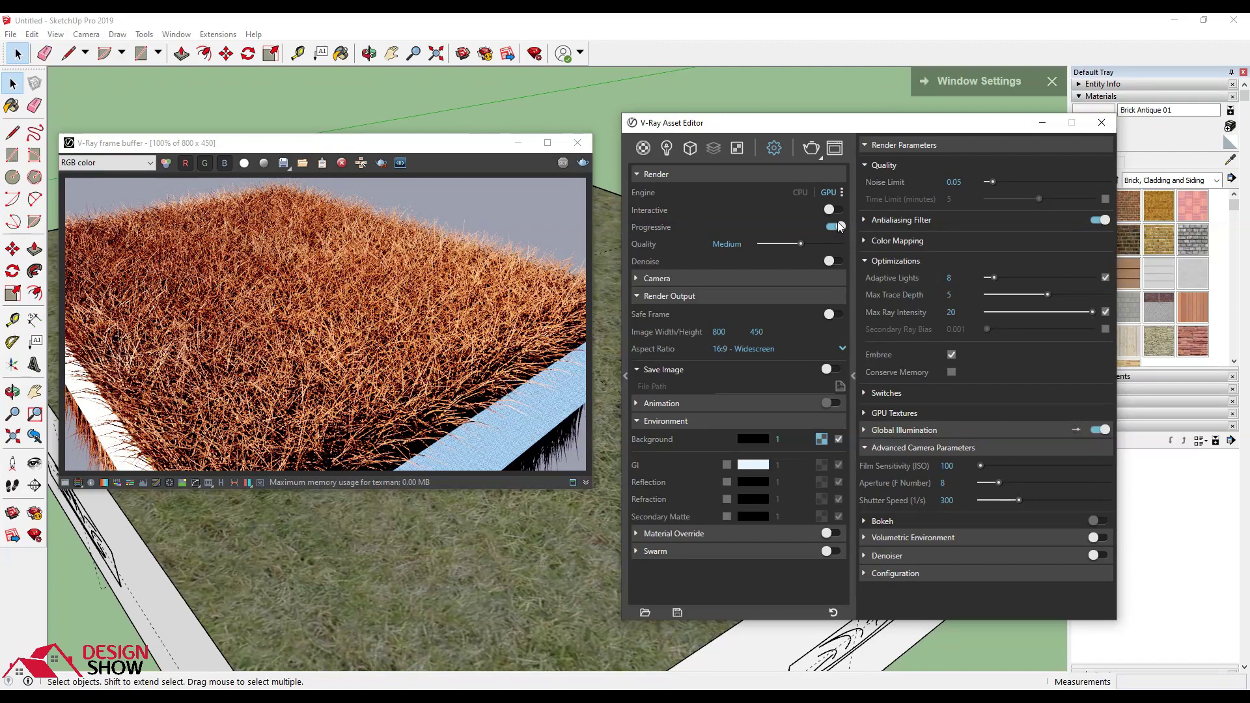
Step: Turn off Progressive and run a bucket-mode render of the brown fur grass
{"action": "scroll", "coordinate": [374, 296], "scroll_direction": "up", "scroll_amount": 1}
{"action": "scroll", "coordinate": [377, 300], "scroll_direction": "up", "scroll_amount": 1}
{"action": "scroll", "coordinate": [379, 304], "scroll_direction": "up", "scroll_amount": 2}
{"action": "scroll", "coordinate": [382, 311], "scroll_direction": "down", "scroll_amount": 2}
{"action": "scroll", "coordinate": [382, 311], "scroll_direction": "down", "scroll_amount": 2}
{"action": "left_click", "coordinate": [836, 226]}
{"action": "mouse_move", "coordinate": [831, 126]}
{"action": "left_mouse_down"}
{"action": "mouse_move", "coordinate": [793, 124]}
{"action": "mouse_move", "coordinate": [823, 129]}
{"action": "left_mouse_up"}
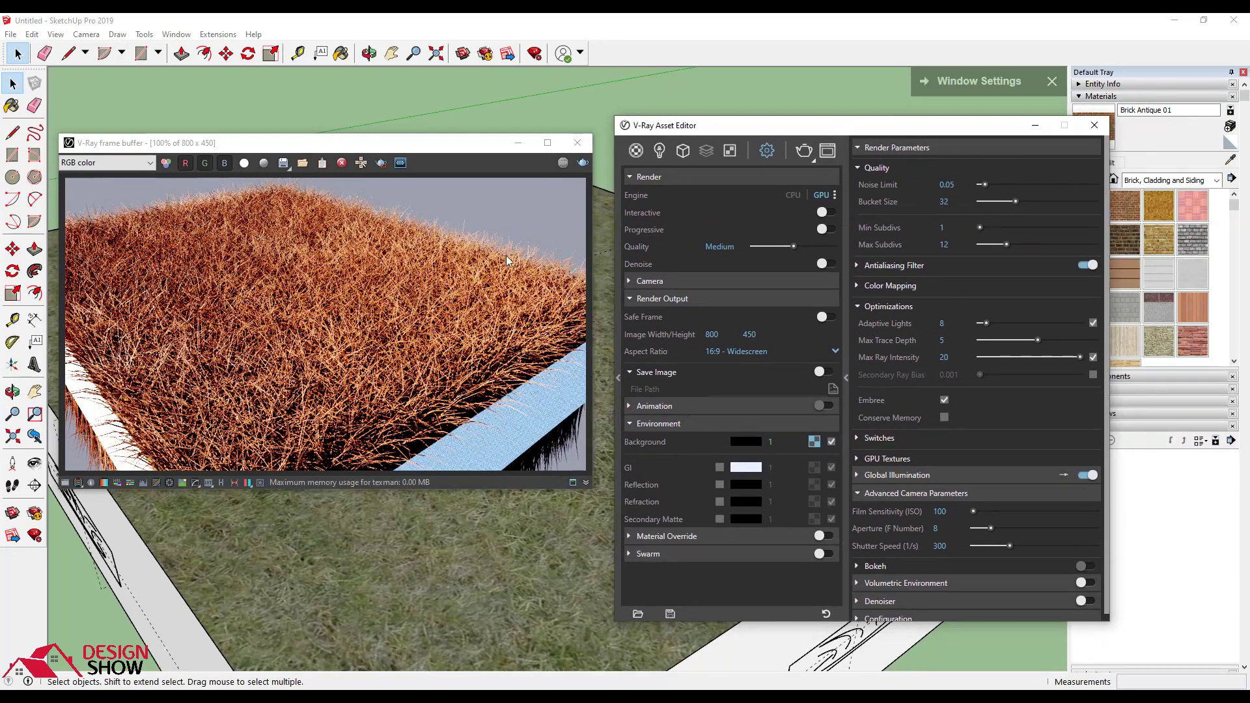
{"action": "left_click", "coordinate": [805, 150]}
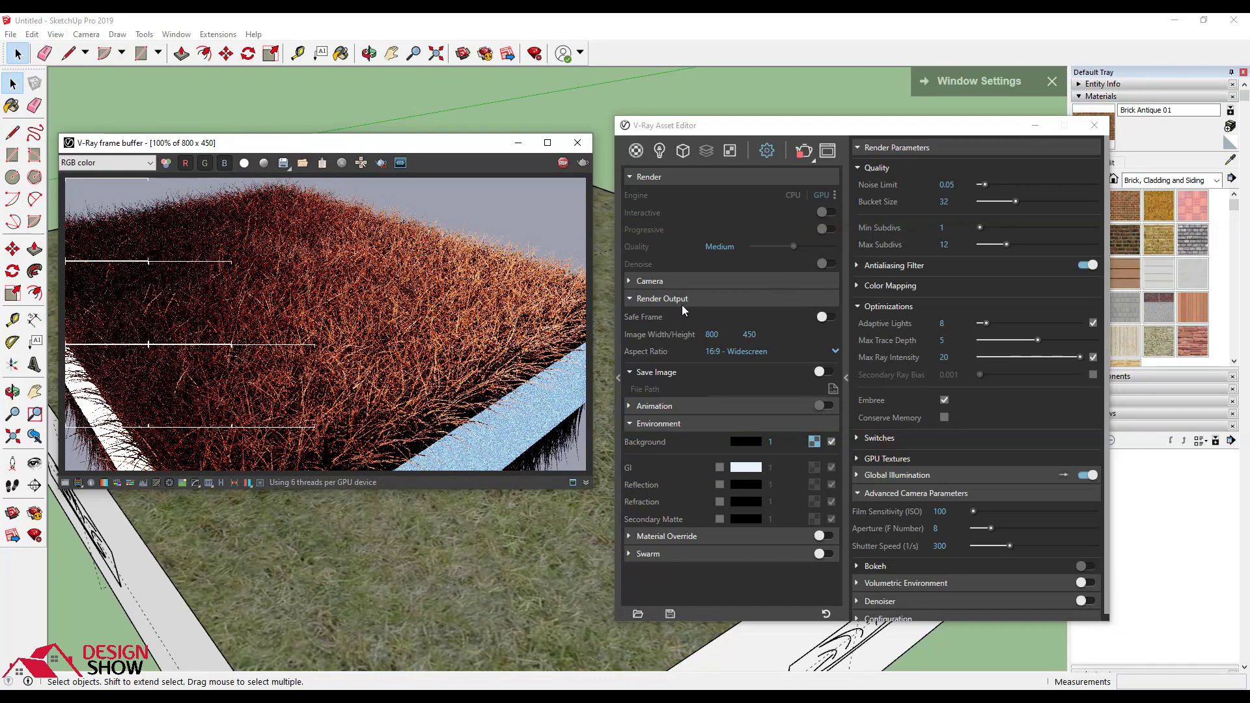
{"action": "scroll", "coordinate": [198, 323], "scroll_direction": "up", "scroll_amount": 2}
{"action": "scroll", "coordinate": [199, 324], "scroll_direction": "down", "scroll_amount": 2}
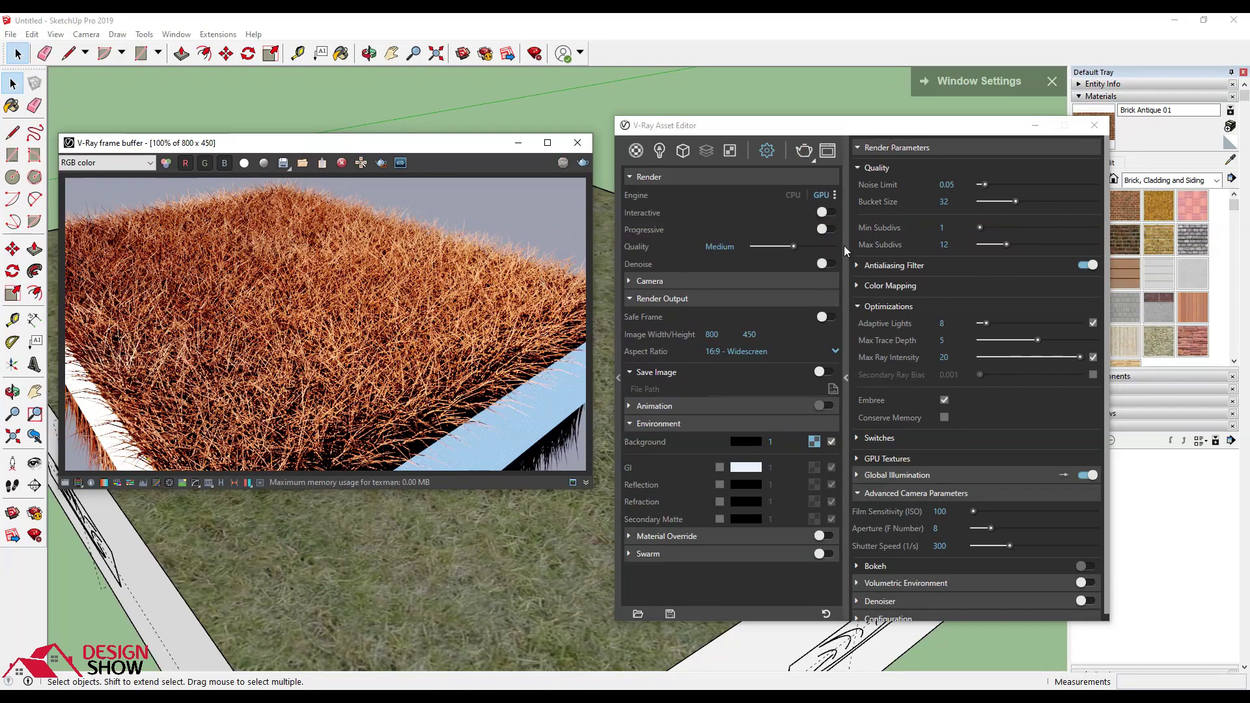
Step: Collapse the Quality and Optimizations sections of the render settings
{"action": "left_click", "coordinate": [846, 378]}
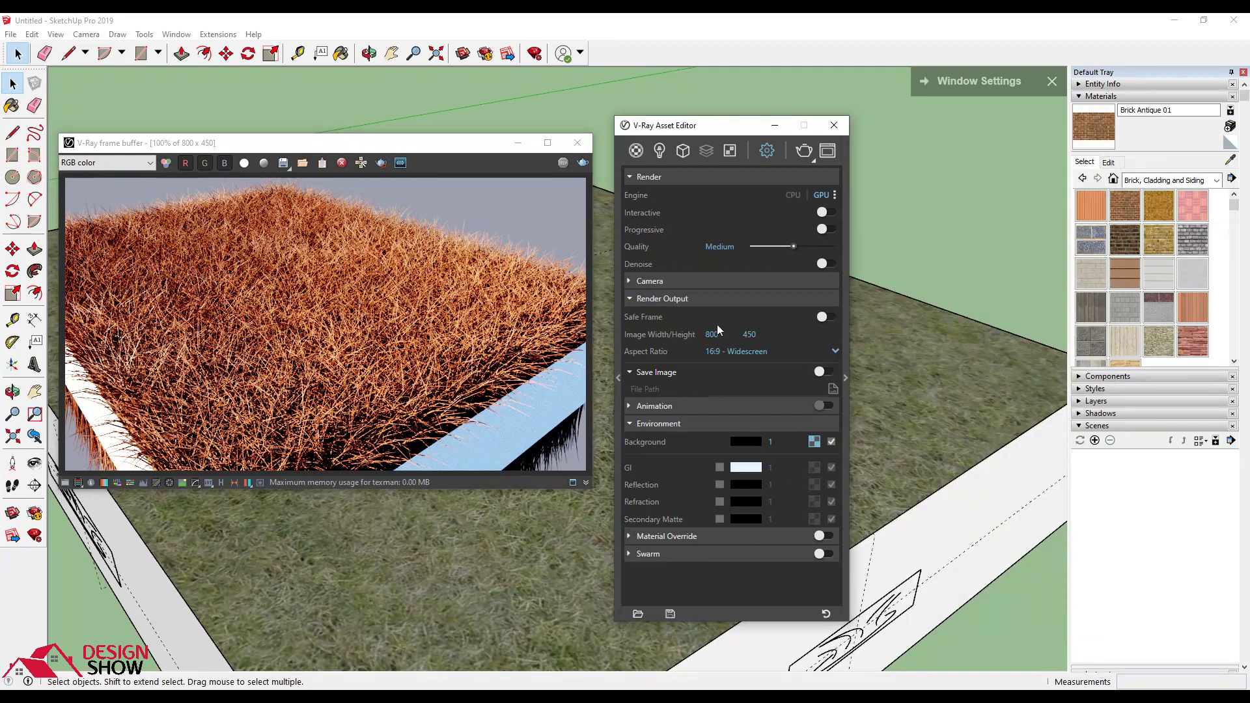
{"action": "left_click", "coordinate": [845, 357]}
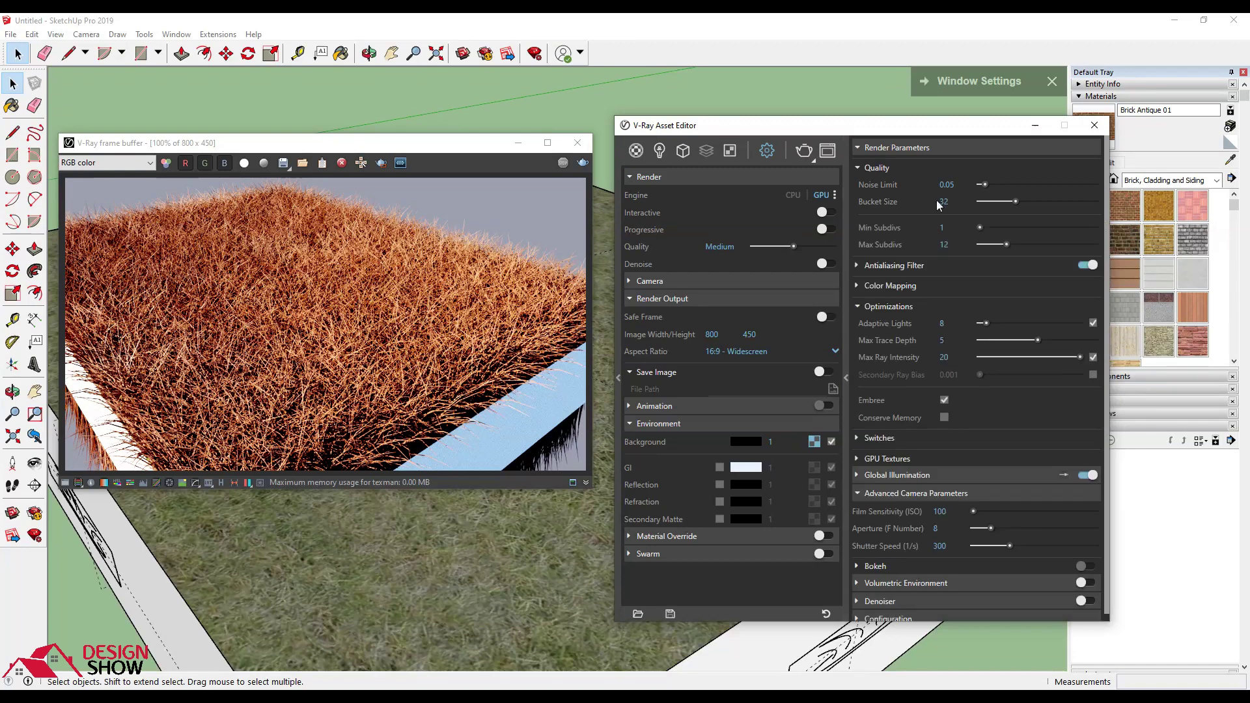
{"action": "left_click", "coordinate": [900, 167]}
{"action": "left_click", "coordinate": [880, 230]}
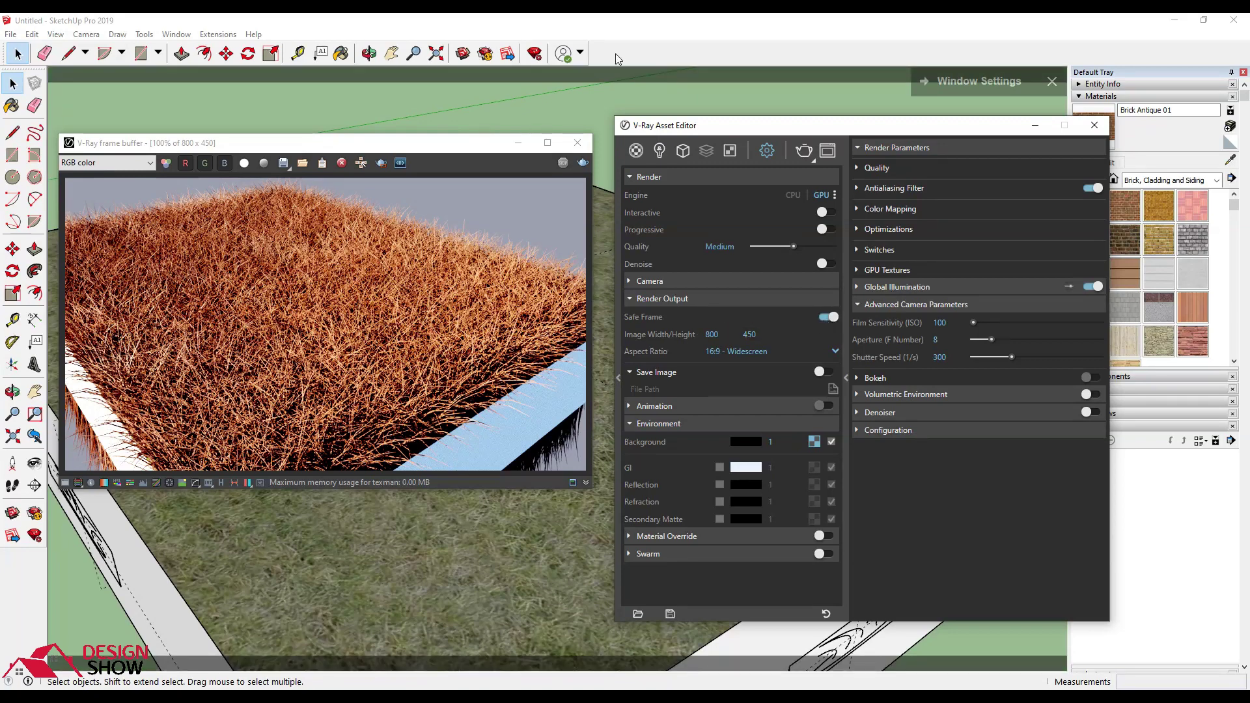
Step: Set image width to 4000 and choose the 1:1 Square aspect ratio, giving 2250 × 2250
{"action": "double_click", "coordinate": [724, 333]}
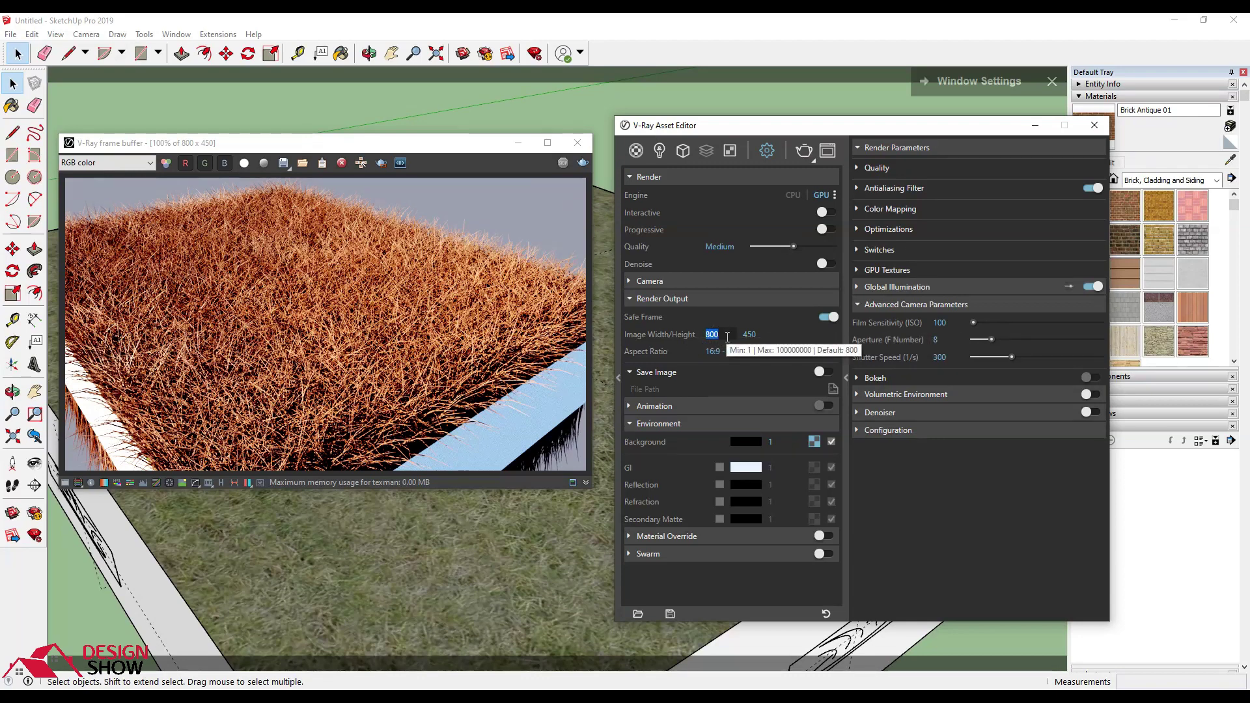
{"action": "type", "text": "4000"}
{"action": "key", "text": "Return"}
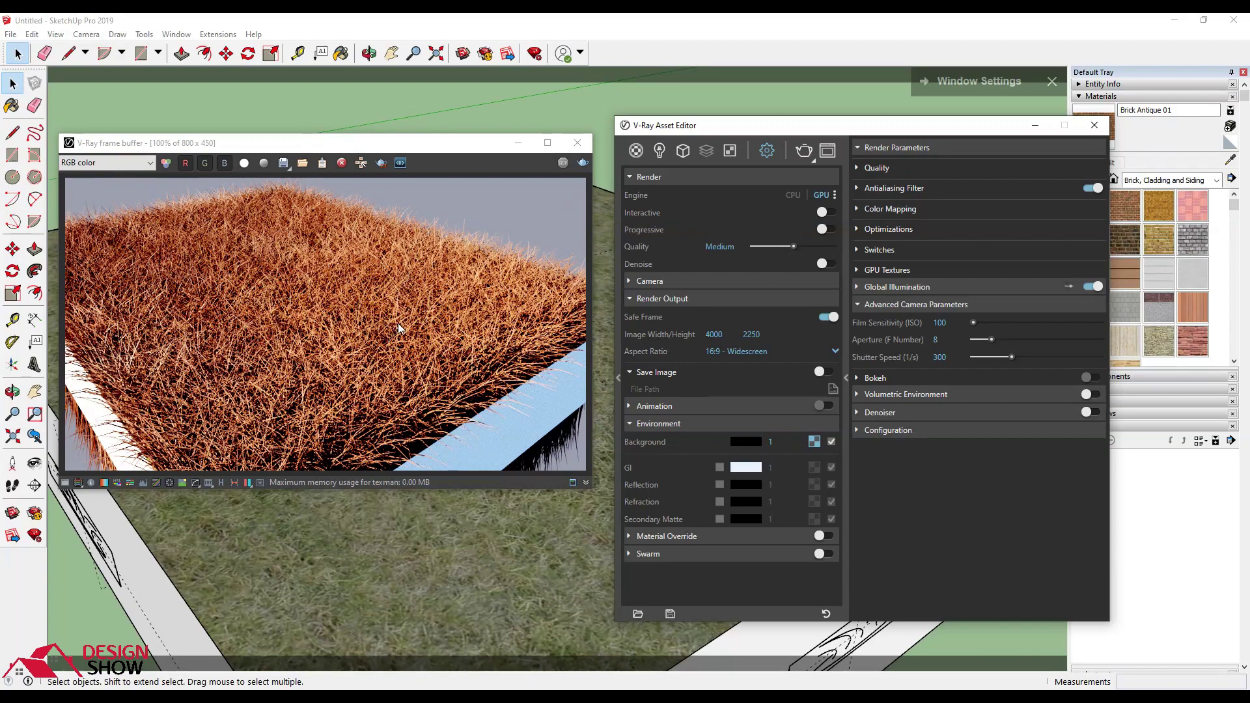
{"action": "scroll", "coordinate": [398, 330], "scroll_direction": "up", "scroll_amount": 3}
{"action": "scroll", "coordinate": [397, 329], "scroll_direction": "down", "scroll_amount": 1}
{"action": "scroll", "coordinate": [400, 335], "scroll_direction": "down", "scroll_amount": 2}
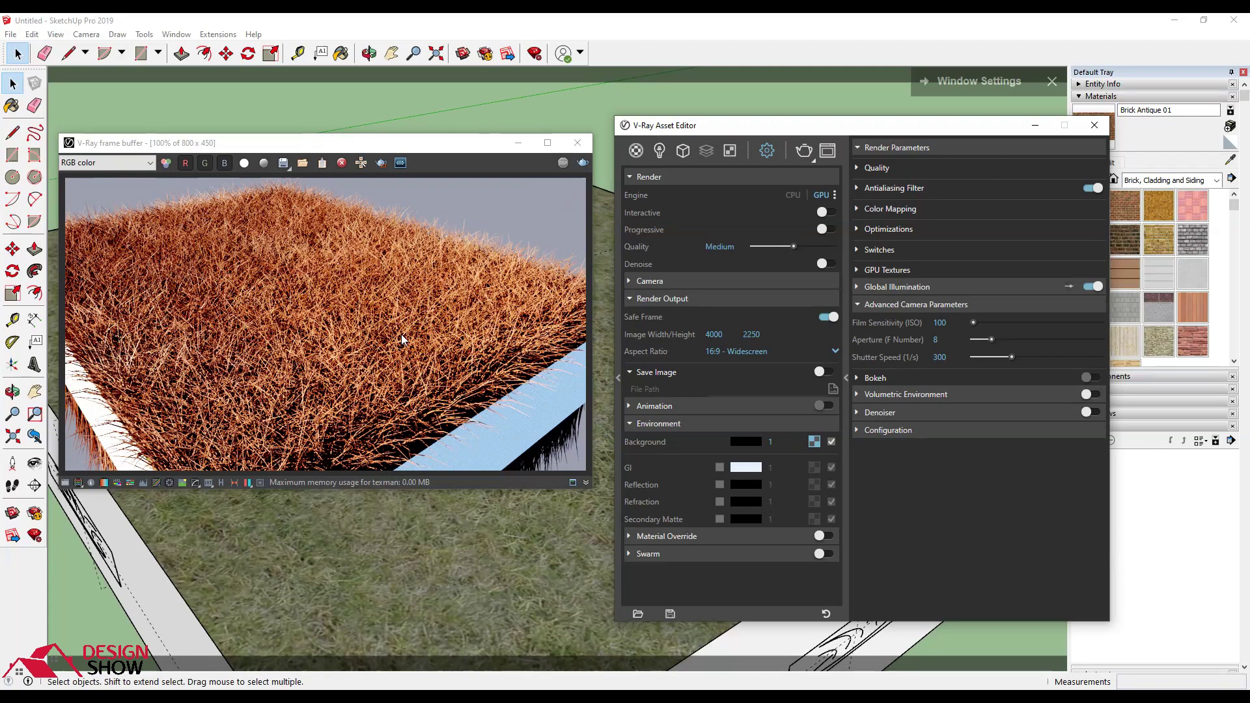
{"action": "left_click", "coordinate": [737, 349]}
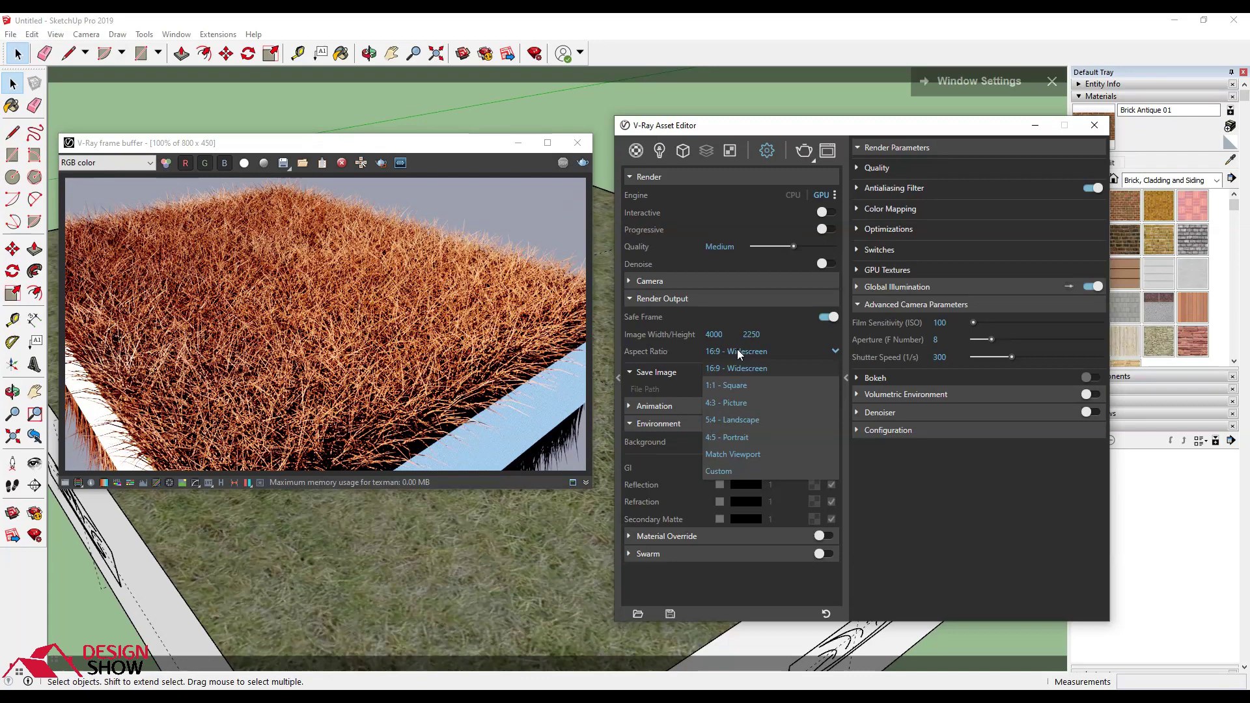
{"action": "left_click_drag", "start_coordinate": [736, 387], "coordinate": [759, 405]}
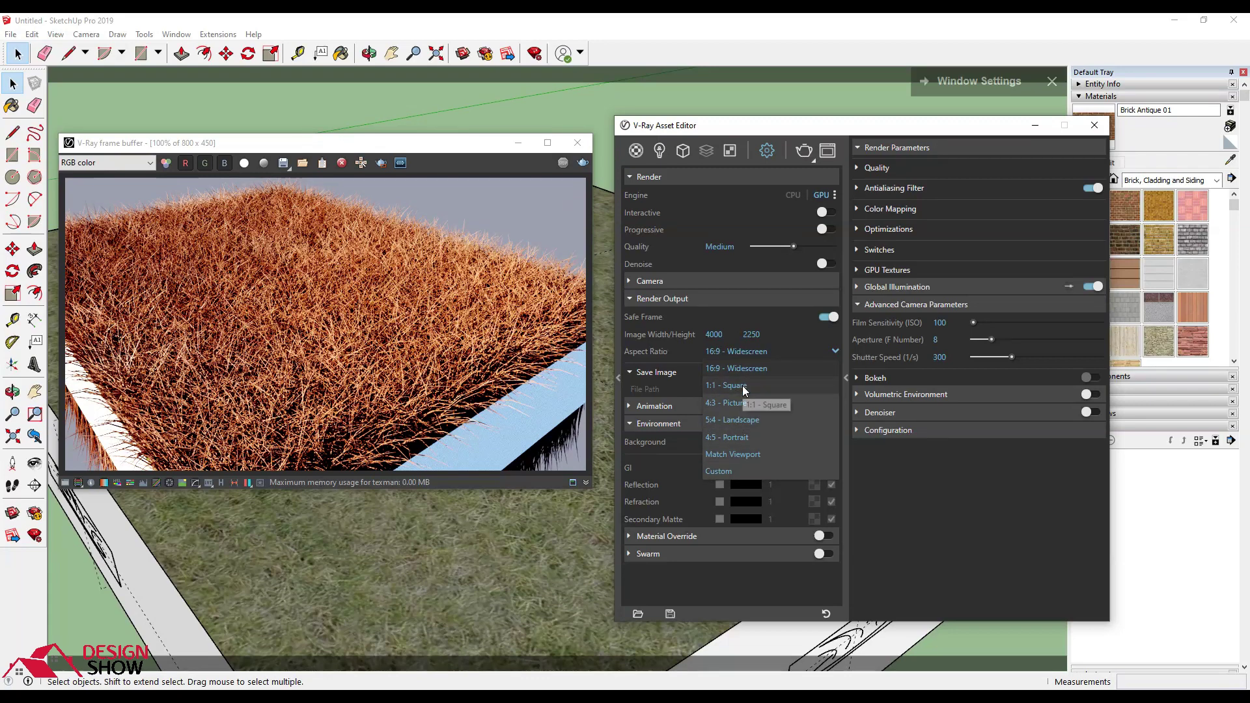
{"action": "left_click_drag", "start_coordinate": [760, 404], "coordinate": [743, 387]}
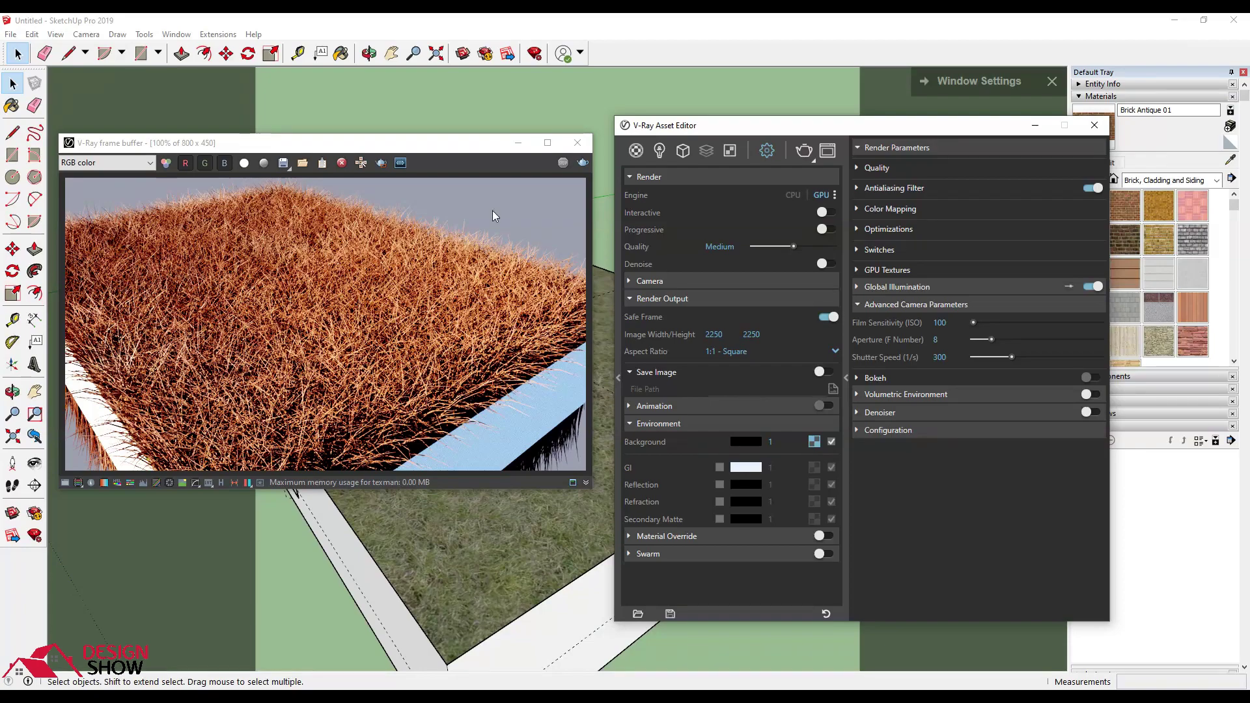
{"action": "mouse_move", "coordinate": [381, 151]}
{"action": "left_mouse_down"}
{"action": "mouse_move", "coordinate": [394, 409]}
{"action": "mouse_move", "coordinate": [459, 335]}
{"action": "left_mouse_up"}
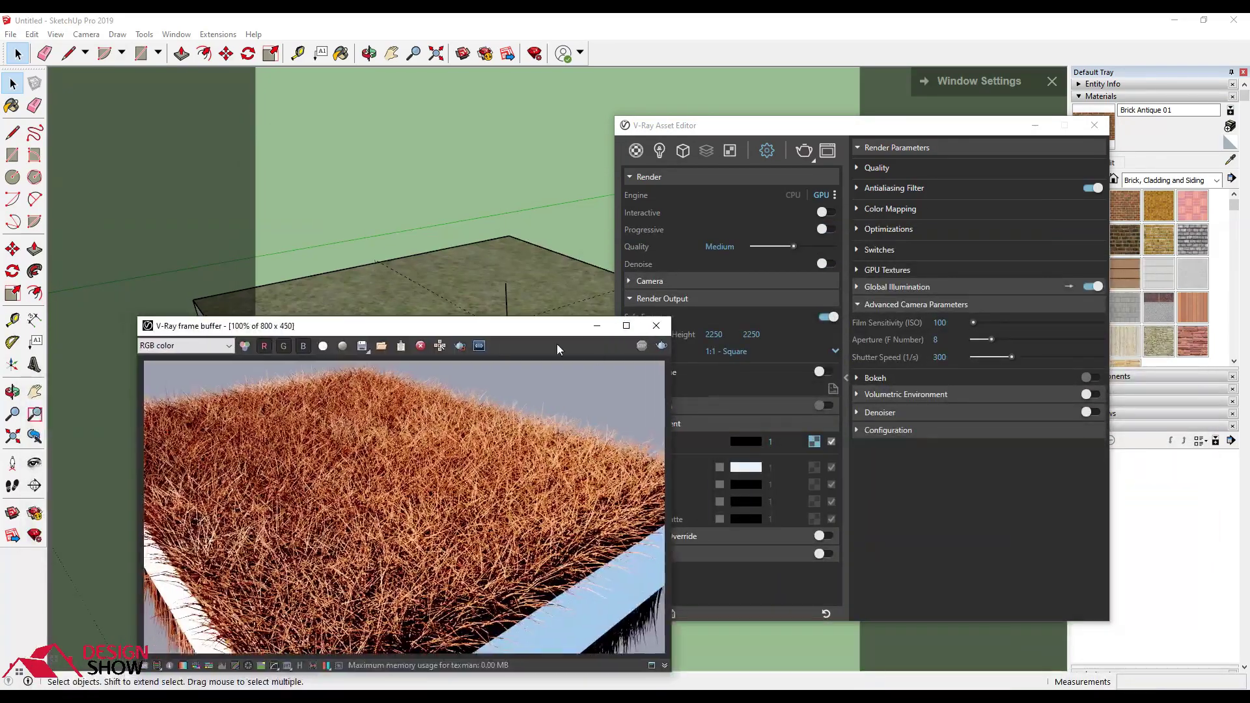
{"action": "left_click", "coordinate": [597, 326]}
Step: Widen the camera field of view to about 62 degrees
{"action": "left_click", "coordinate": [1036, 127]}
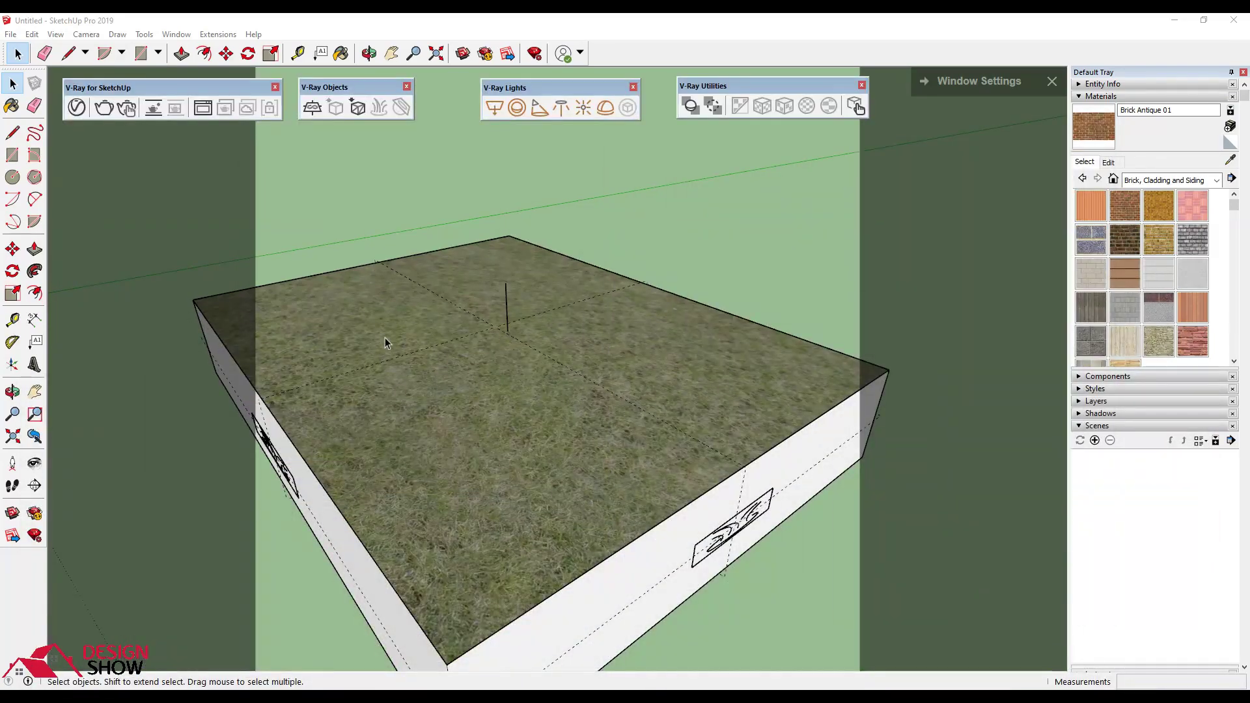
{"action": "left_click", "coordinate": [86, 34]}
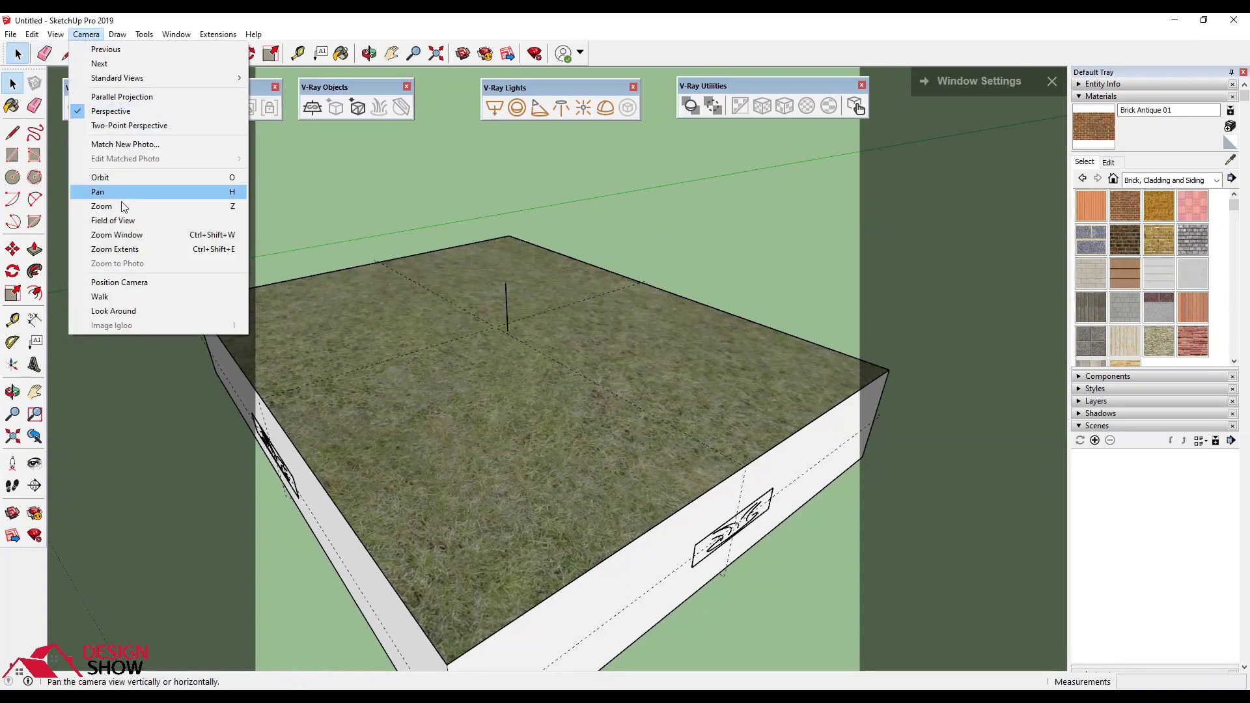
{"action": "left_click", "coordinate": [114, 220]}
{"action": "mouse_move", "coordinate": [512, 443]}
{"action": "left_mouse_down"}
{"action": "mouse_move", "coordinate": [507, 351]}
{"action": "mouse_move", "coordinate": [521, 527]}
{"action": "mouse_move", "coordinate": [511, 600]}
{"action": "mouse_move", "coordinate": [541, 430]}
{"action": "mouse_move", "coordinate": [526, 483]}
{"action": "left_mouse_up"}
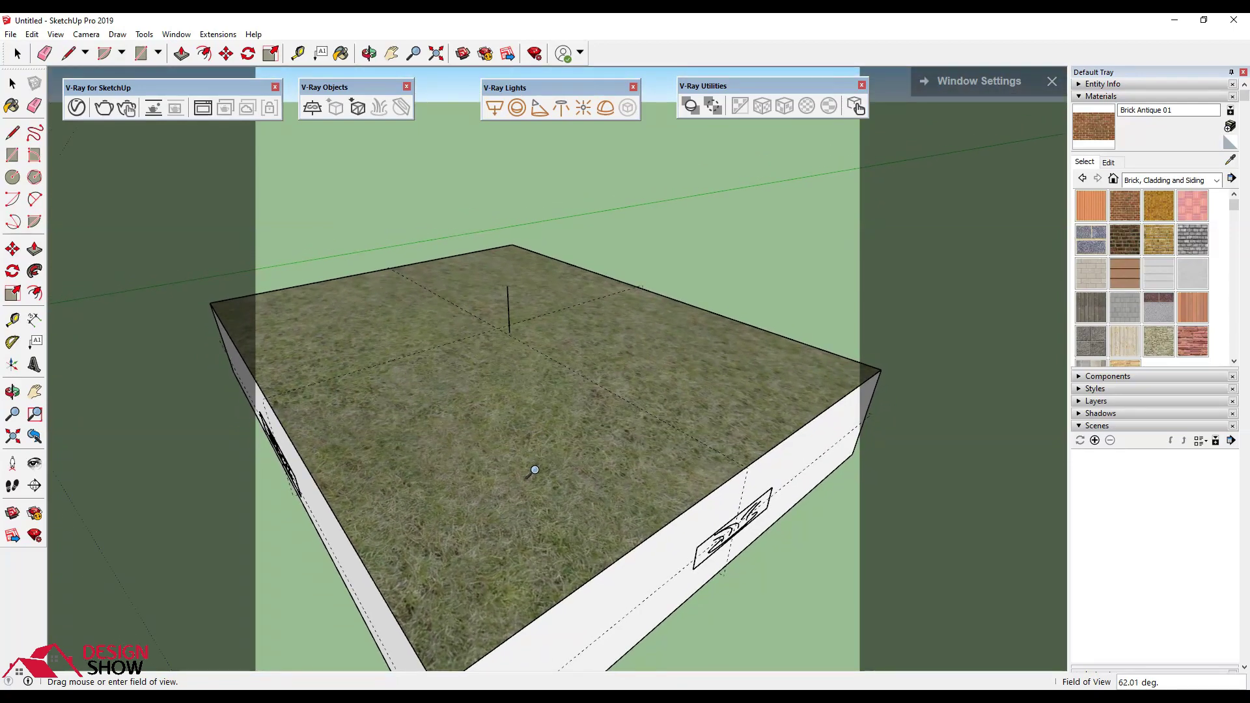
Step: Orbit to reframe the grass box and reopen the V-Ray render settings
{"action": "scroll", "coordinate": [526, 476], "scroll_direction": "down", "scroll_amount": 2}
{"action": "scroll", "coordinate": [572, 455], "scroll_direction": "down", "scroll_amount": 2}
{"action": "scroll", "coordinate": [571, 451], "scroll_direction": "down", "scroll_amount": 1}
{"action": "scroll", "coordinate": [571, 449], "scroll_direction": "up", "scroll_amount": 2}
{"action": "key", "text": "o"}
{"action": "mouse_move", "coordinate": [490, 369]}
{"action": "left_mouse_down"}
{"action": "mouse_move", "coordinate": [502, 329]}
{"action": "mouse_move", "coordinate": [491, 388]}
{"action": "mouse_move", "coordinate": [486, 343]}
{"action": "mouse_move", "coordinate": [469, 387]}
{"action": "left_mouse_up"}
{"action": "key", "text": "z"}
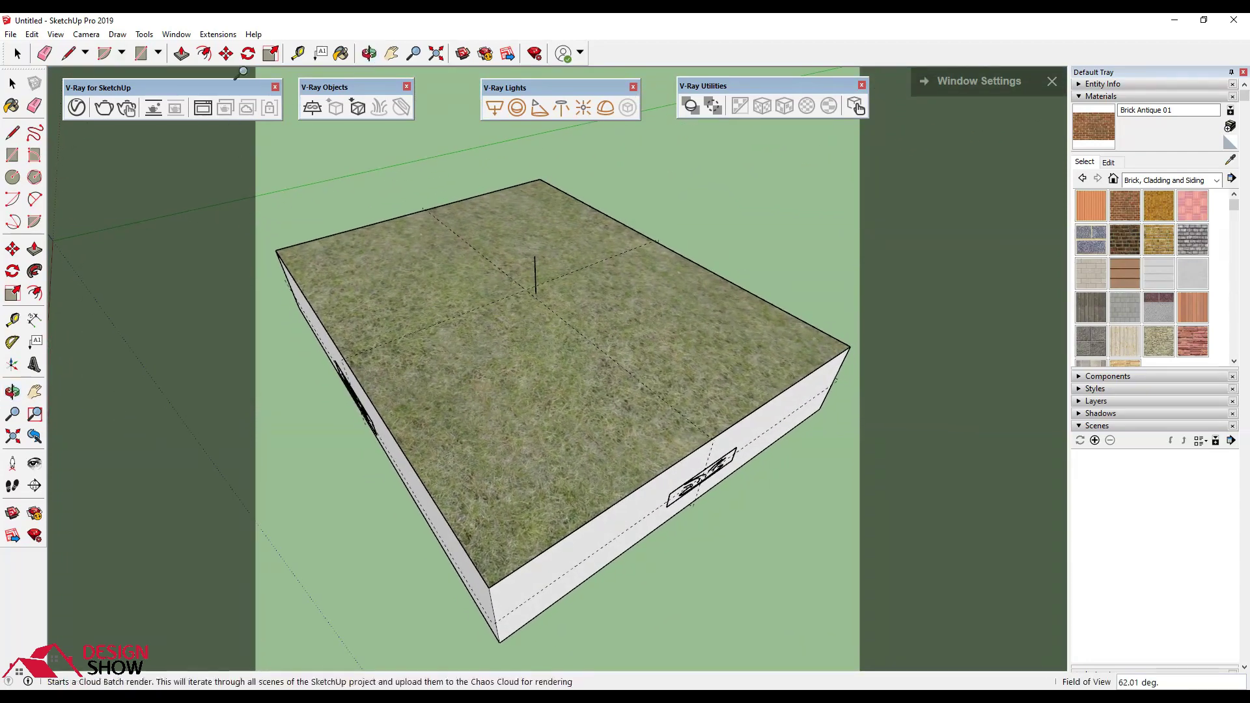
{"action": "left_click", "coordinate": [78, 108]}
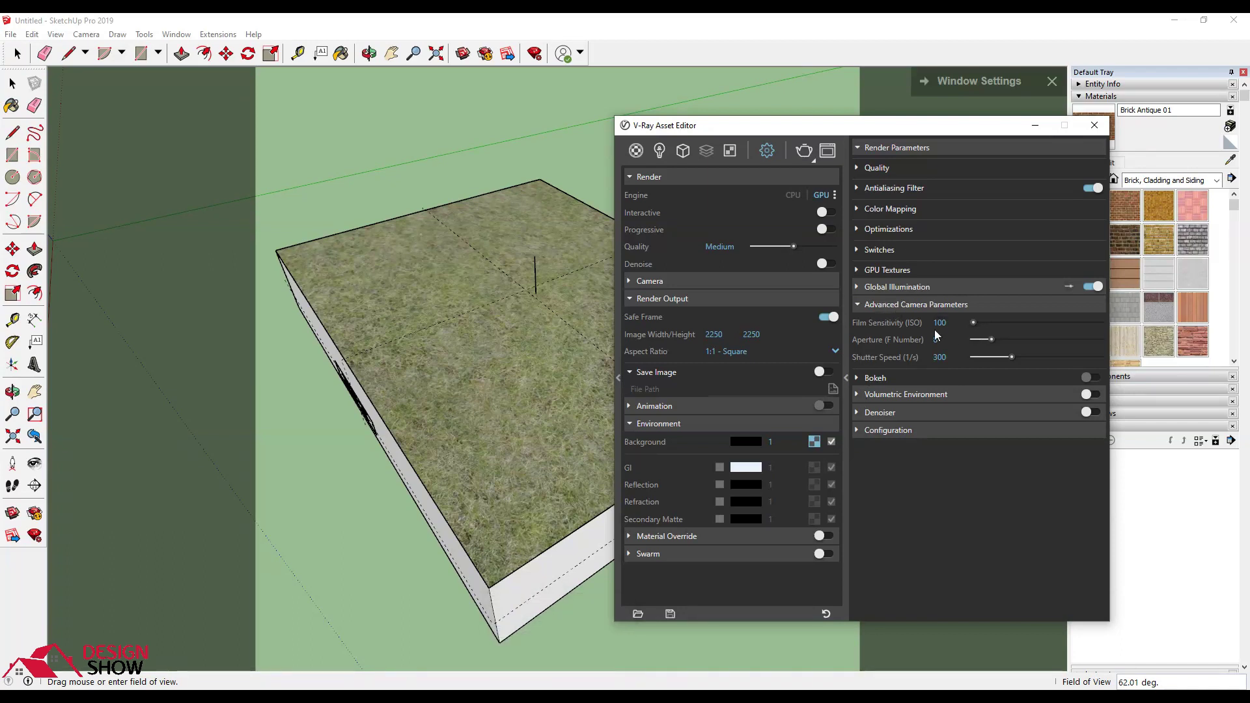
Step: Review camera settings, keeping Standard type, exposure 14.24 and depth of field unchanged
{"action": "left_click", "coordinate": [661, 287]}
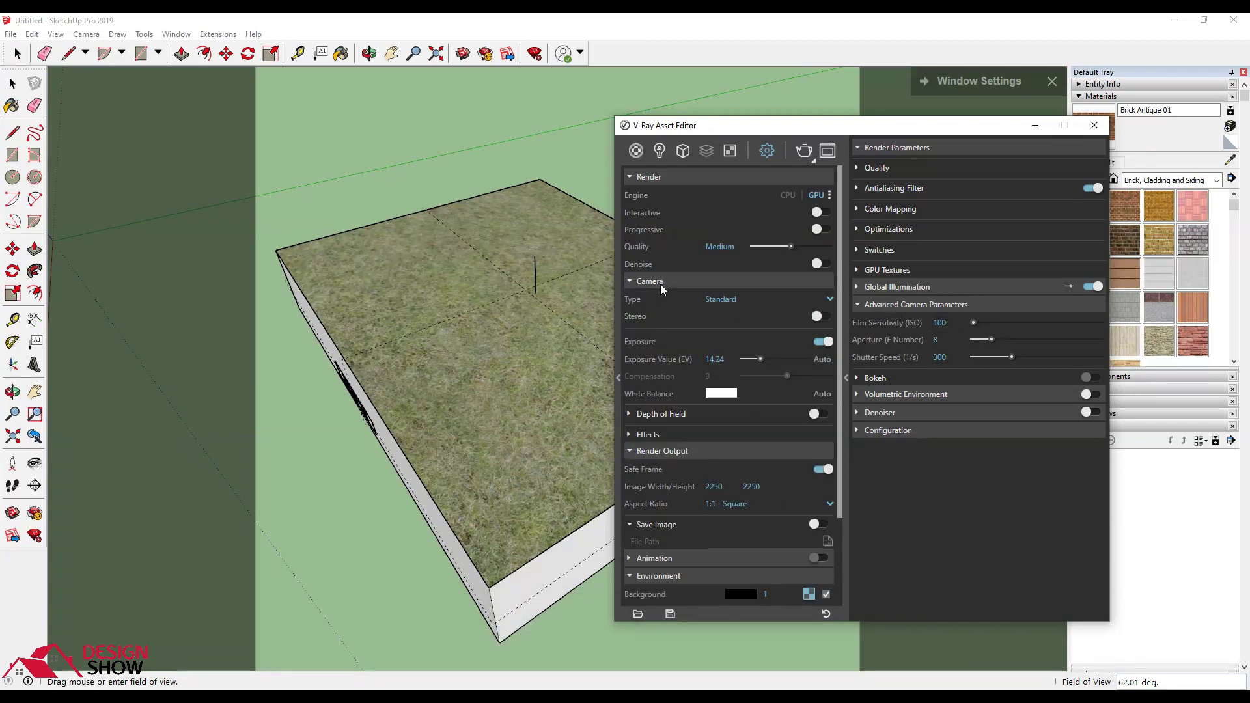
{"action": "left_click", "coordinate": [714, 299]}
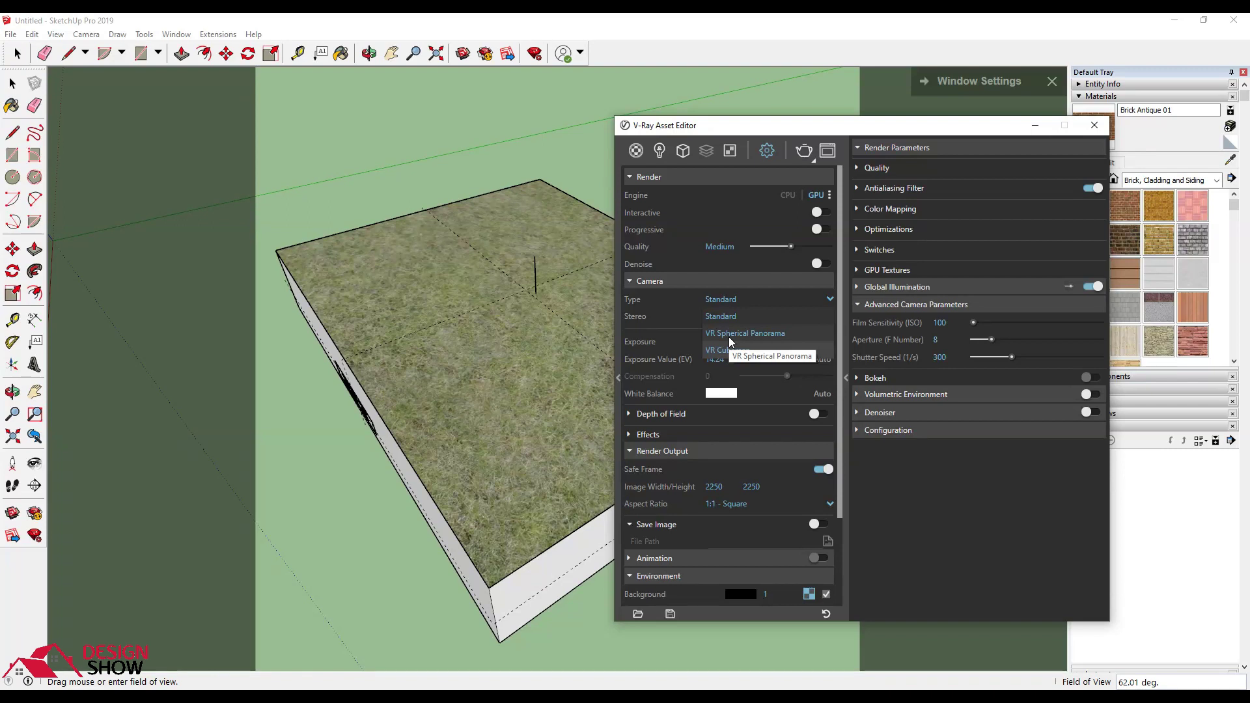
{"action": "left_click", "coordinate": [721, 300]}
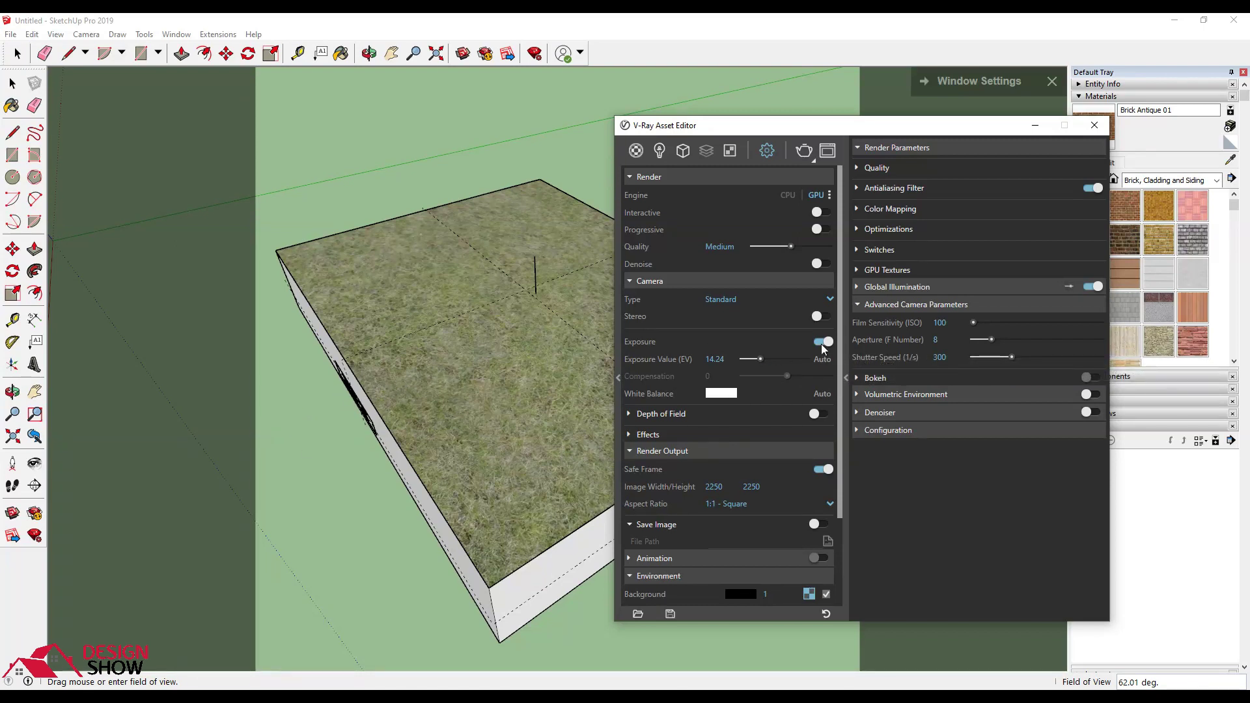
{"action": "double_click", "coordinate": [723, 360]}
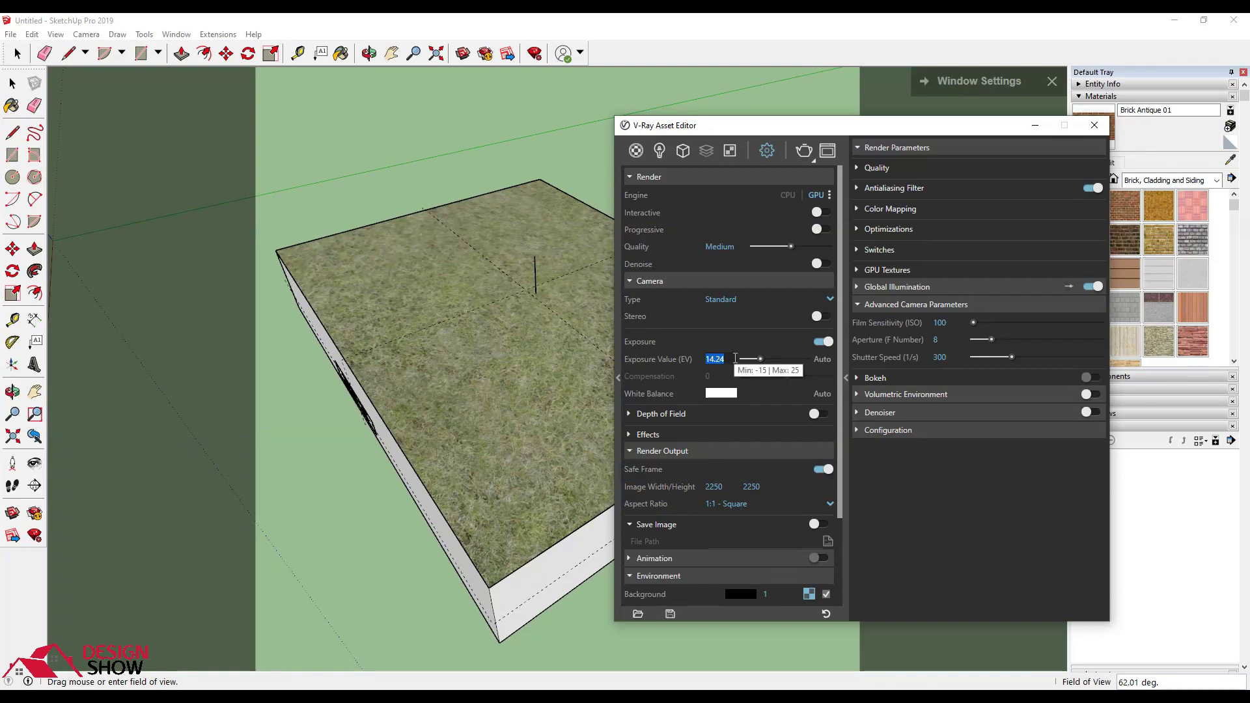
{"action": "left_click", "coordinate": [735, 358]}
{"action": "left_click", "coordinate": [735, 418]}
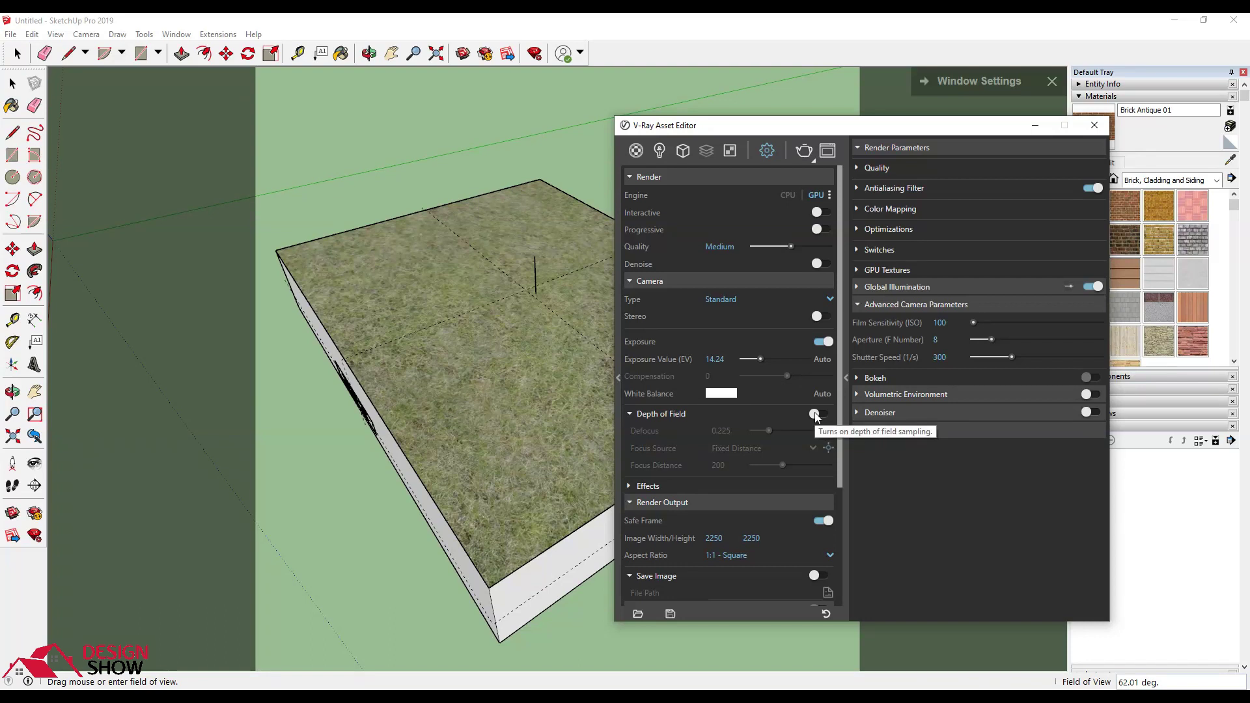
{"action": "left_click", "coordinate": [752, 412]}
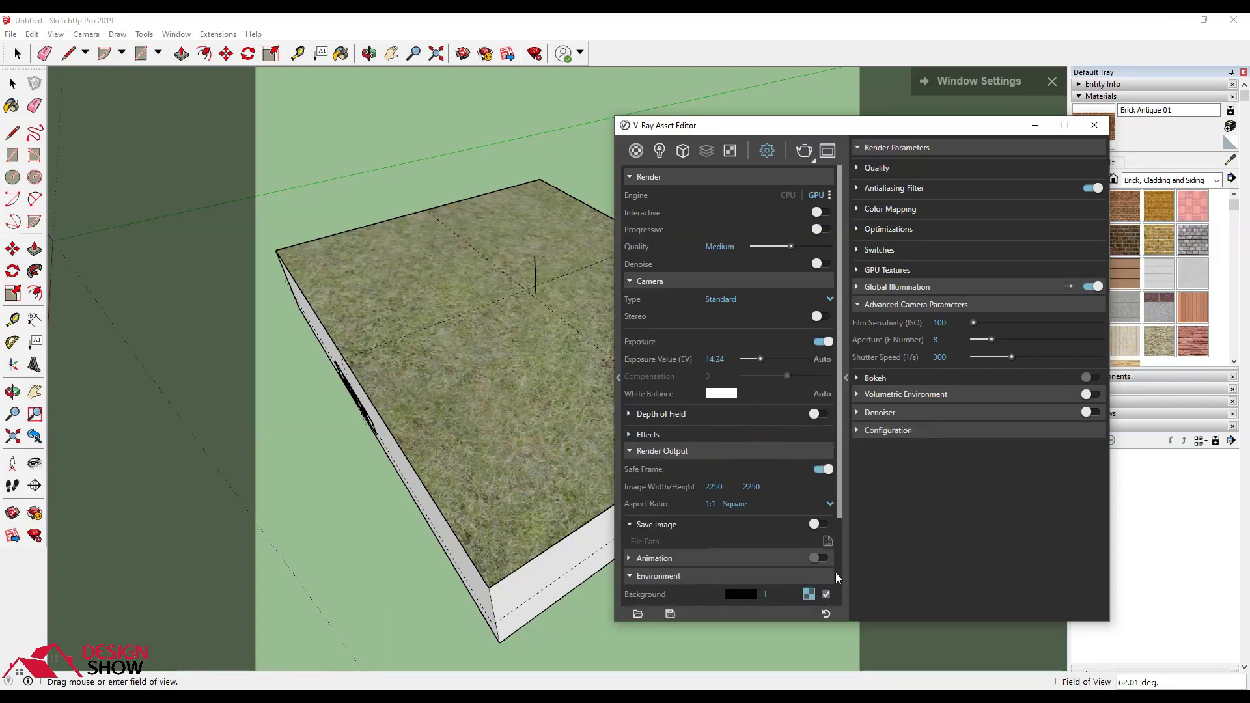
{"action": "scroll", "coordinate": [787, 531], "scroll_direction": "down", "scroll_amount": 3}
{"action": "scroll", "coordinate": [788, 530], "scroll_direction": "down", "scroll_amount": 1}
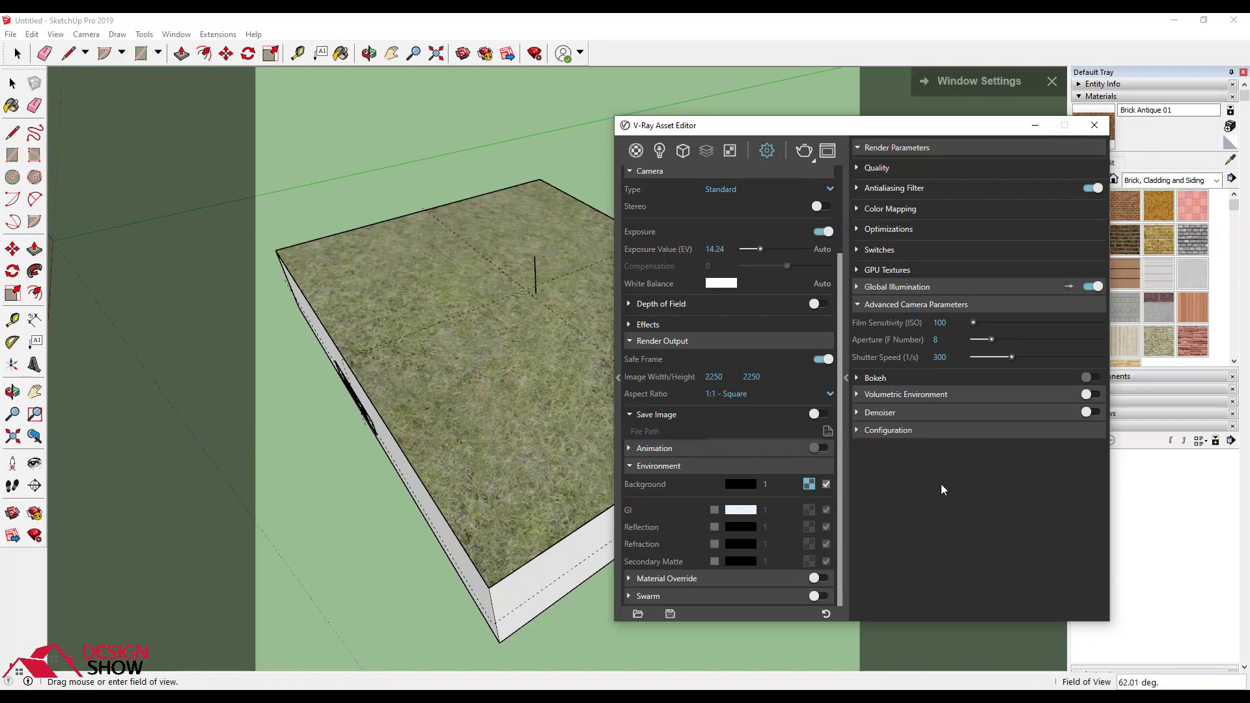
Step: Enable Volumetric Environment as Aerial Perspective and close the render settings
{"action": "left_click", "coordinate": [907, 396]}
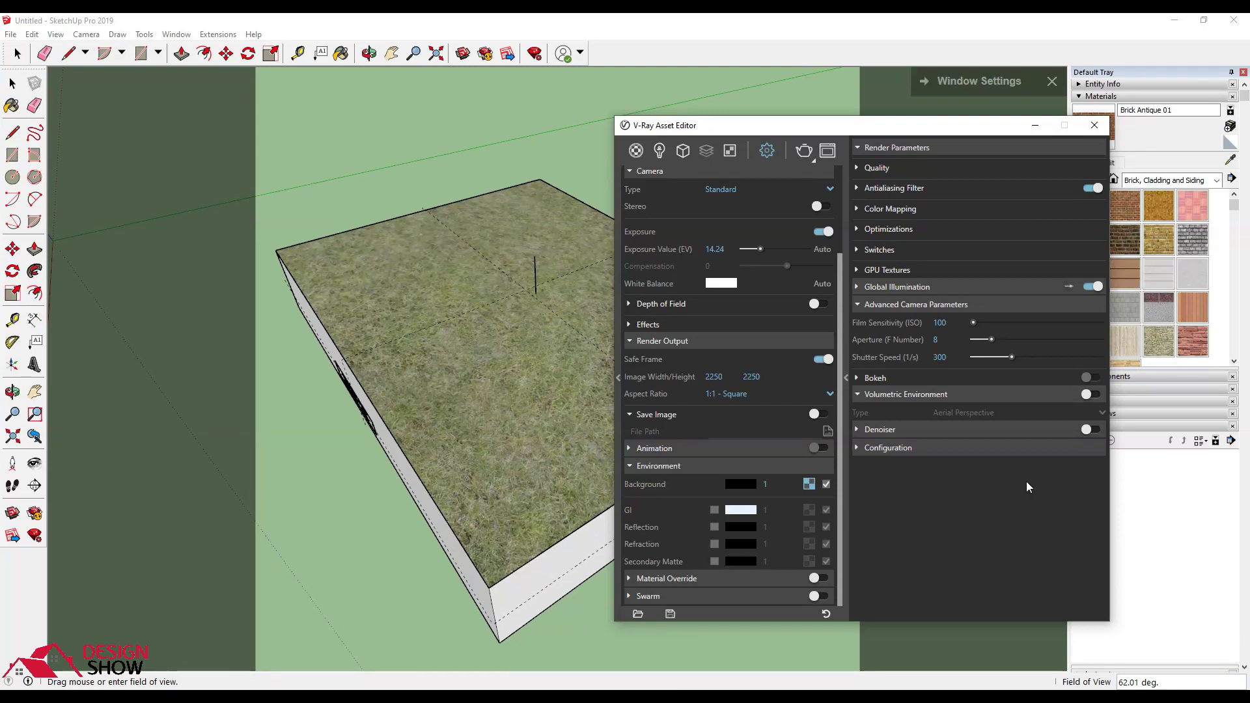
{"action": "left_click", "coordinate": [1089, 394]}
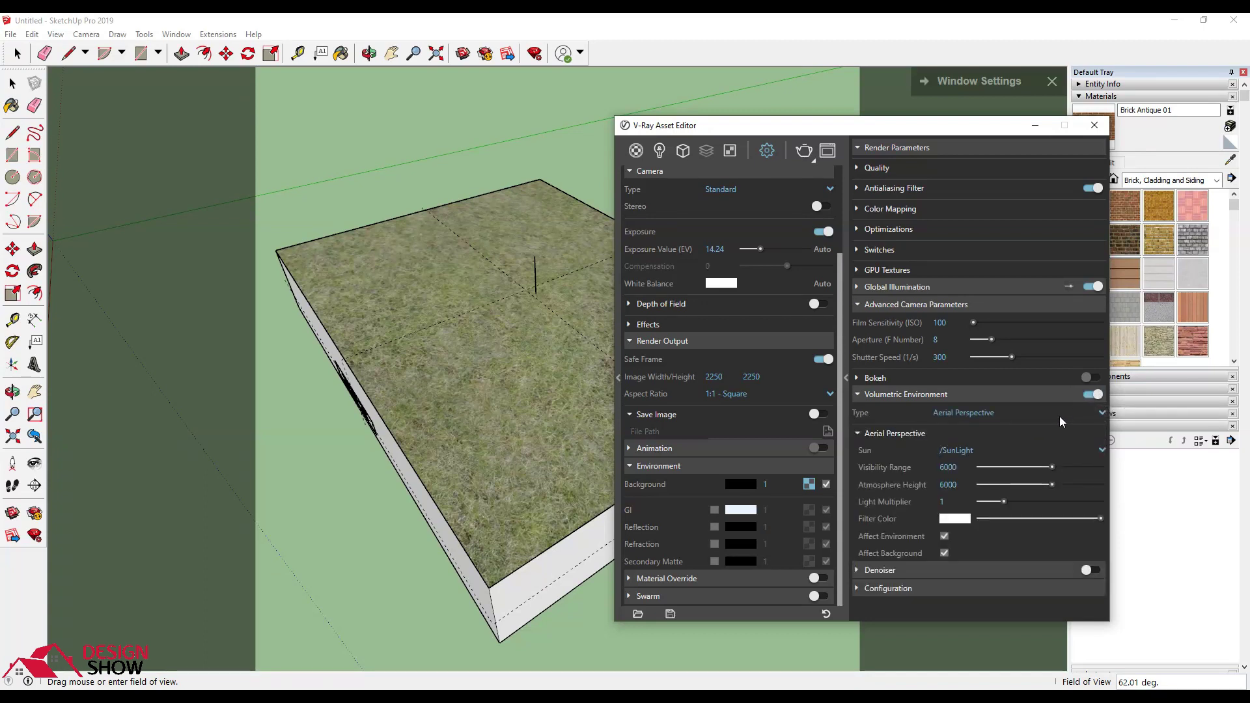
{"action": "left_click", "coordinate": [1059, 413]}
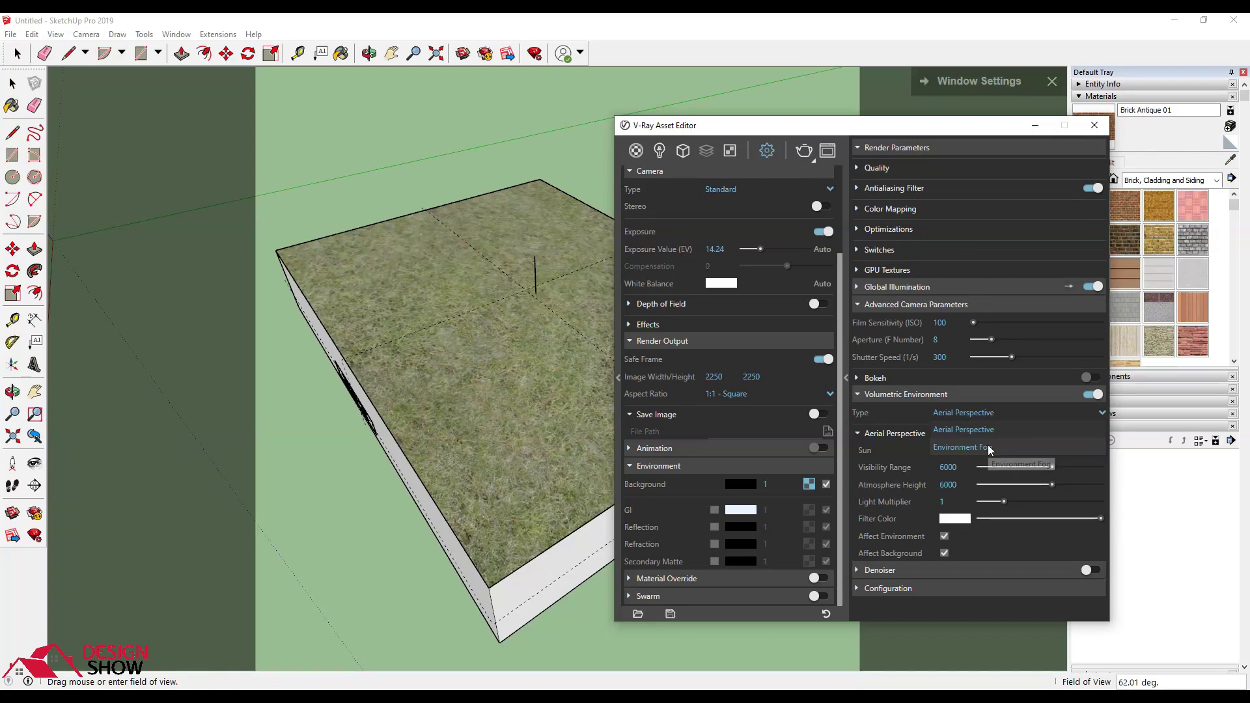
{"action": "left_click", "coordinate": [1094, 125]}
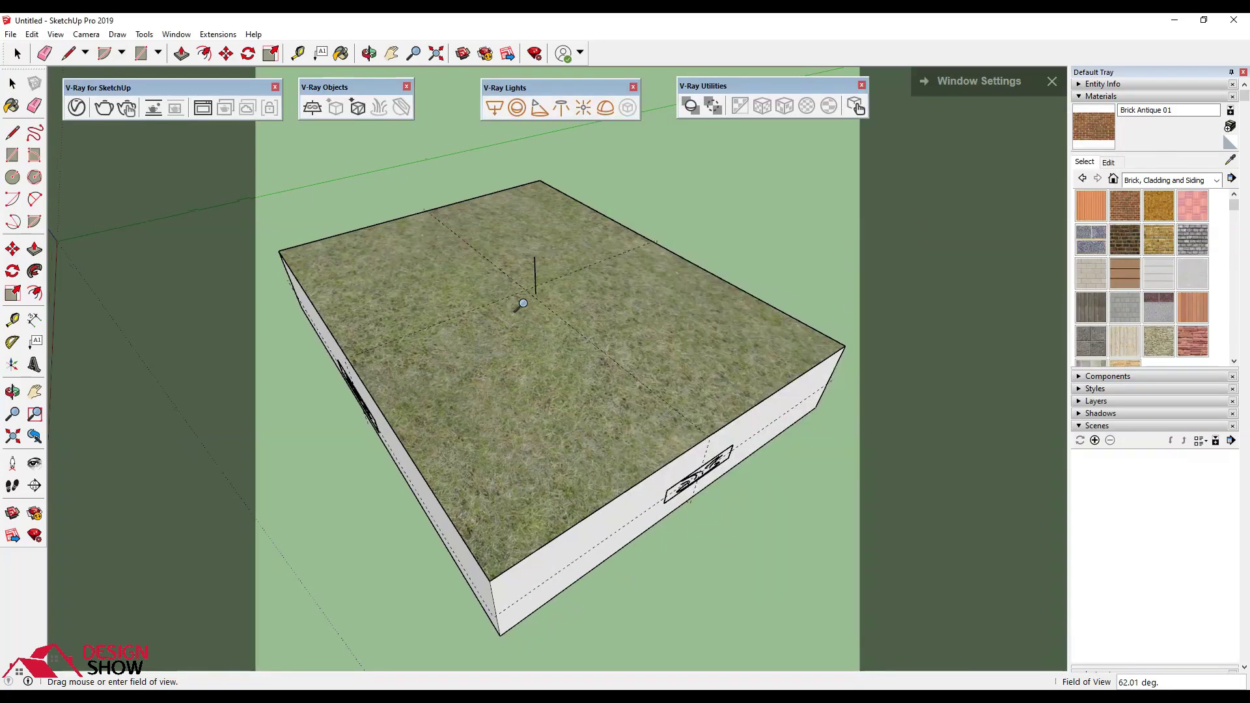
Step: Draw an upright rectangular wall starting at the grass box corner
{"action": "middle_click_drag", "start_coordinate": [495, 312], "coordinate": [415, 353]}
{"action": "left_click_drag", "start_coordinate": [415, 353], "coordinate": [818, 472]}
{"action": "key", "text": "r"}
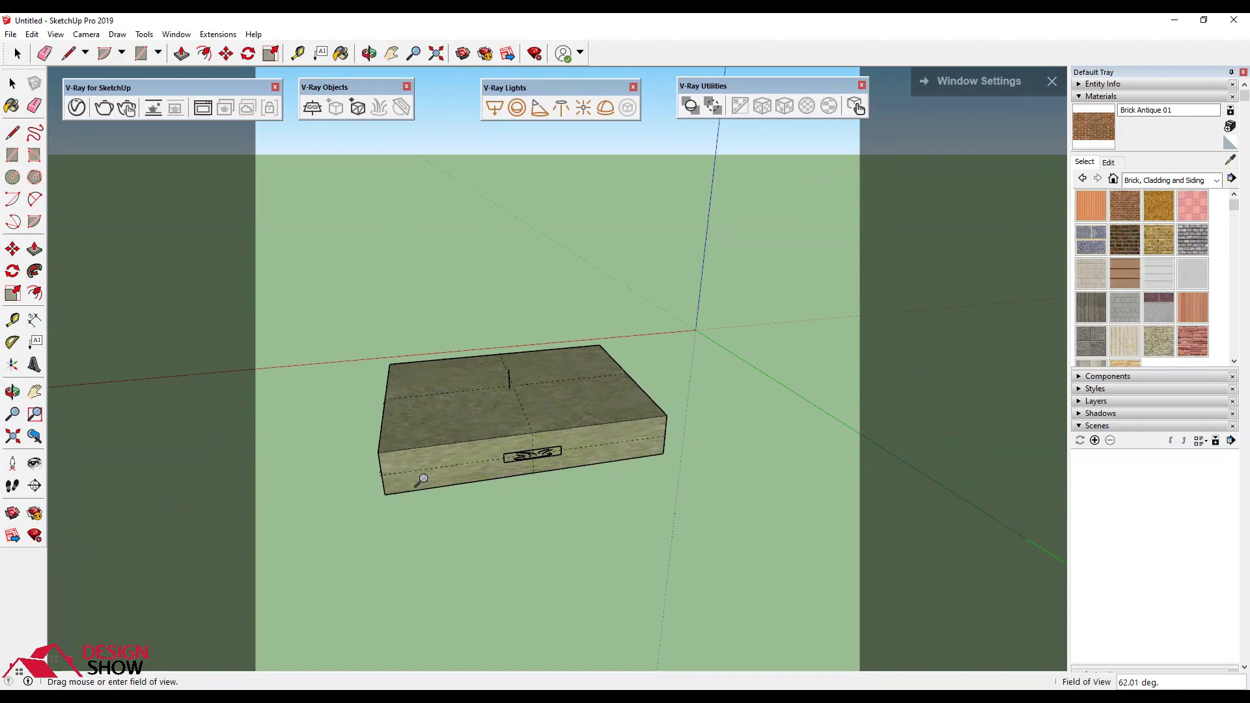
{"action": "left_click", "coordinate": [394, 359]}
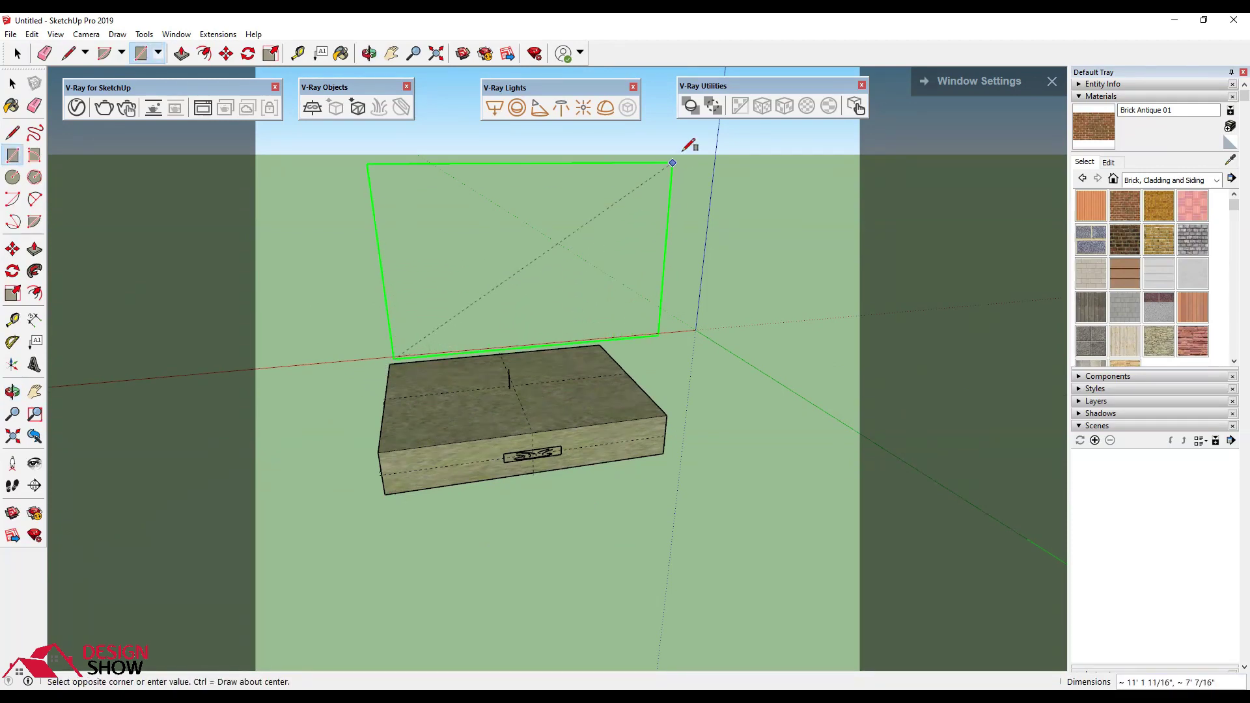
{"action": "left_click", "coordinate": [706, 140]}
{"action": "mouse_move", "coordinate": [427, 261]}
{"action": "middle_mouse_down"}
{"action": "mouse_move", "coordinate": [447, 306]}
{"action": "mouse_move", "coordinate": [916, 415]}
{"action": "mouse_move", "coordinate": [628, 334]}
{"action": "mouse_move", "coordinate": [631, 354]}
{"action": "mouse_move", "coordinate": [555, 282]}
{"action": "middle_mouse_up"}
Step: Cut a small rectangular window hole through the wall
{"action": "left_click", "coordinate": [634, 299]}
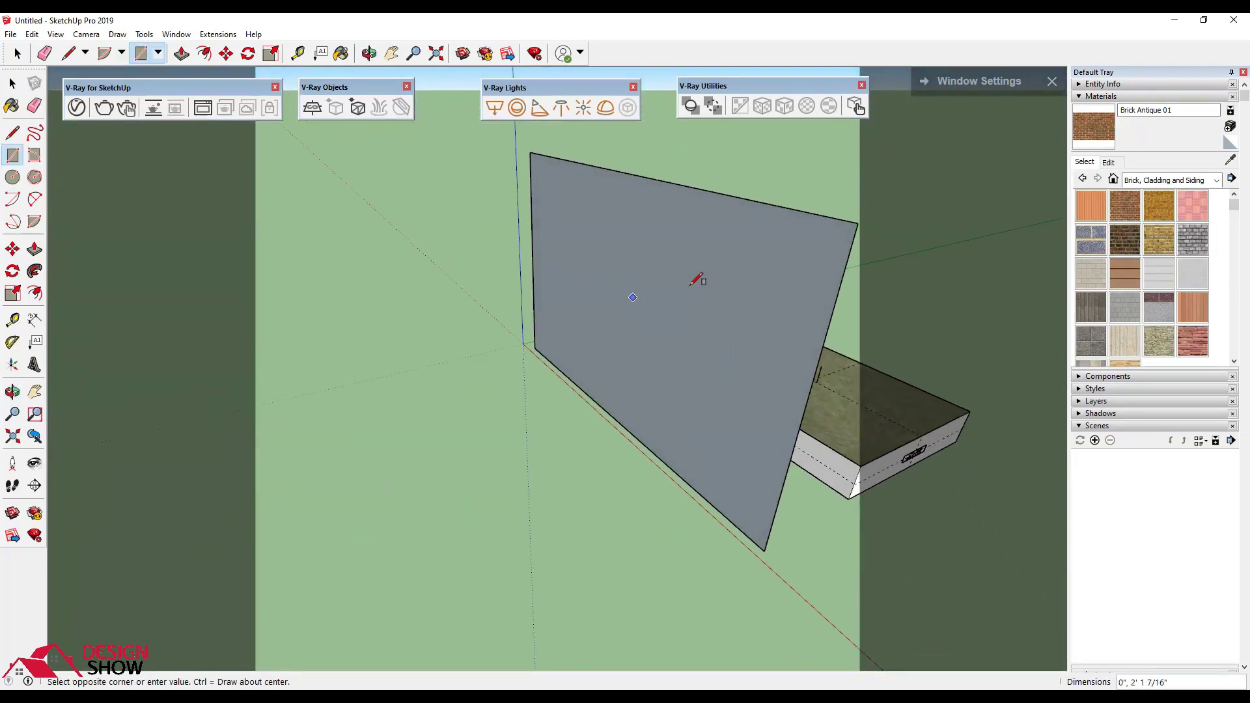
{"action": "left_click", "coordinate": [680, 274]}
{"action": "mouse_move", "coordinate": [684, 269]}
{"action": "middle_mouse_down"}
{"action": "mouse_move", "coordinate": [644, 299]}
{"action": "mouse_move", "coordinate": [686, 312]}
{"action": "mouse_move", "coordinate": [586, 358]}
{"action": "mouse_move", "coordinate": [496, 298]}
{"action": "mouse_move", "coordinate": [487, 263]}
{"action": "middle_mouse_up"}
{"action": "key", "text": "space"}
{"action": "left_click", "coordinate": [644, 299]}
{"action": "key", "text": "Delete"}
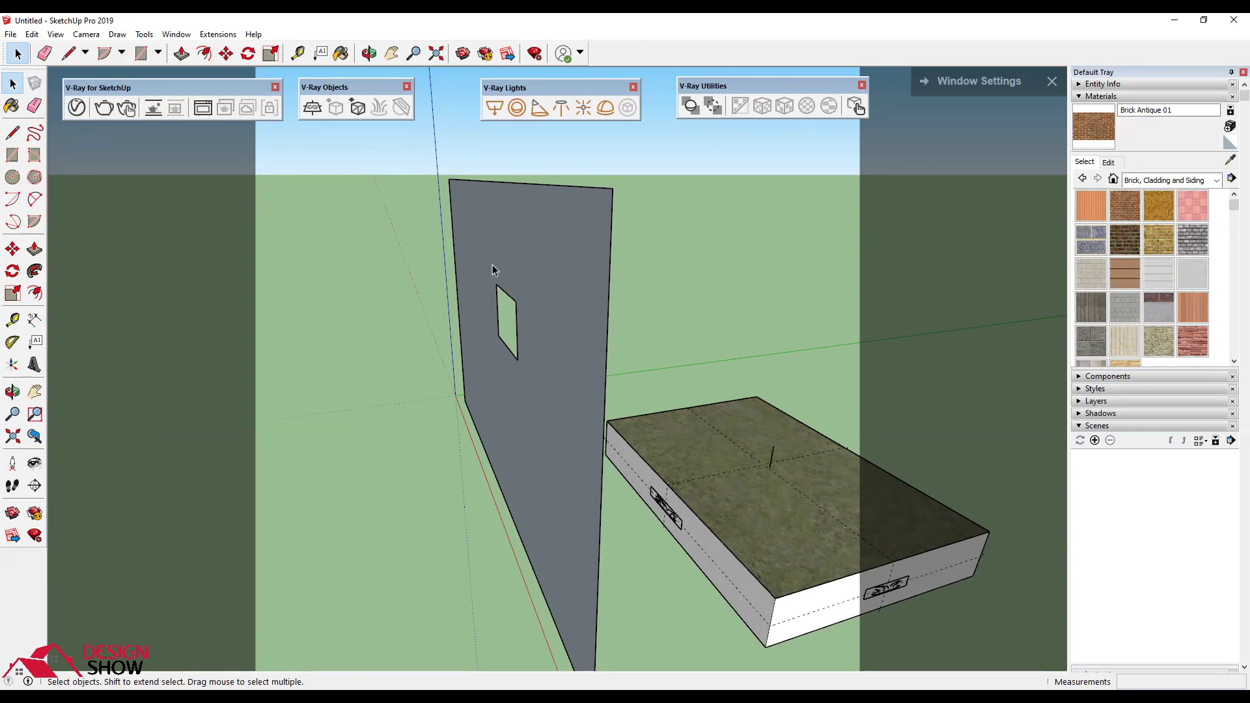
{"action": "left_click", "coordinate": [558, 108]}
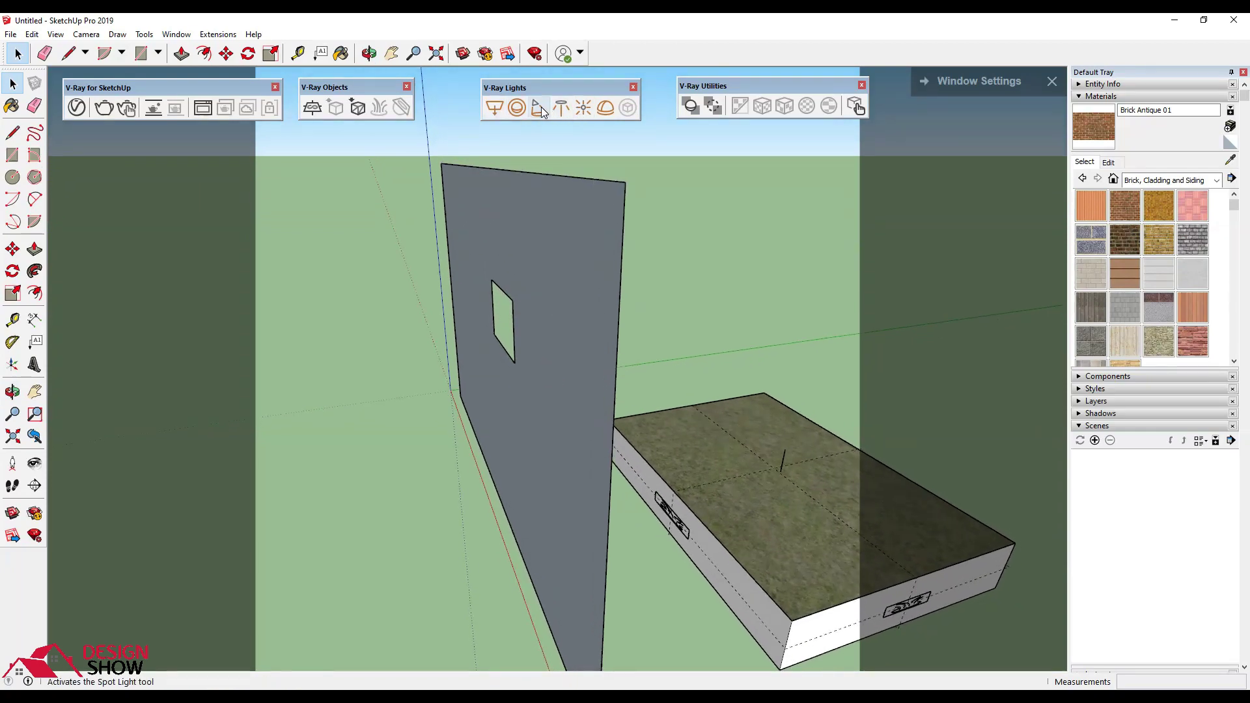
Step: Place a V-Ray spotlight by setting its source and target near the wall
{"action": "left_click", "coordinate": [504, 295]}
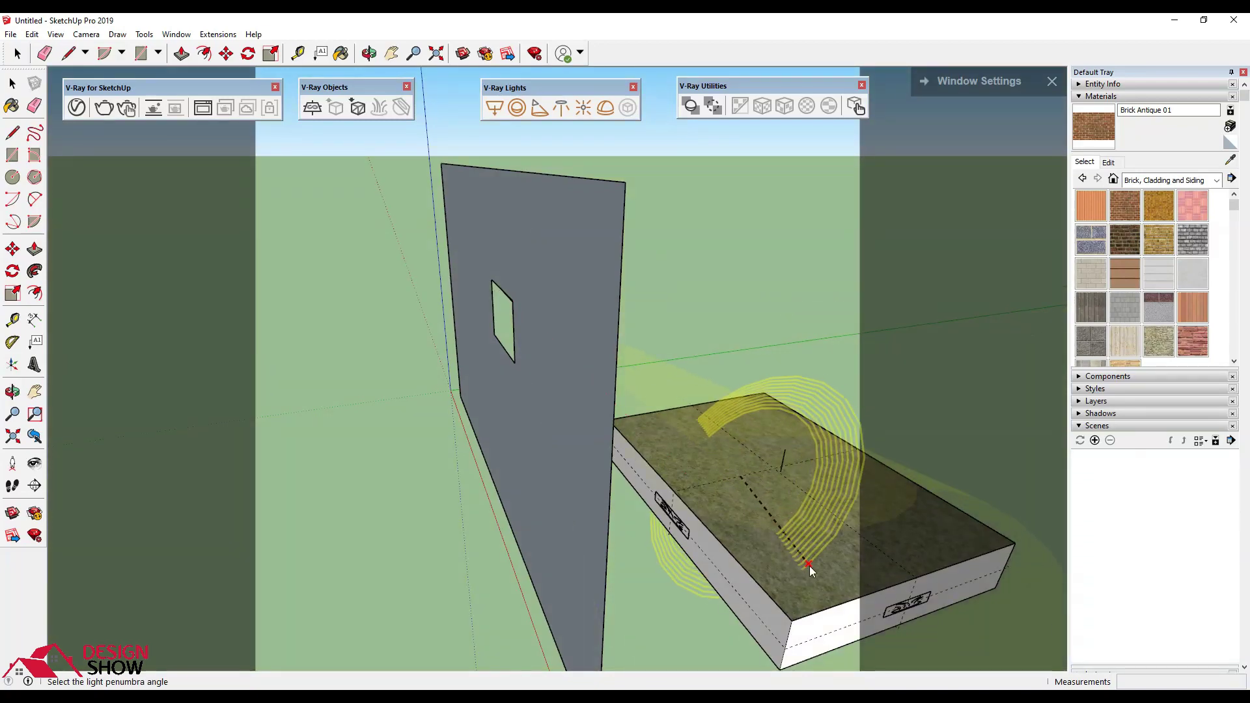
{"action": "left_click", "coordinate": [810, 571]}
{"action": "middle_click_drag", "start_coordinate": [709, 540], "coordinate": [558, 475]}
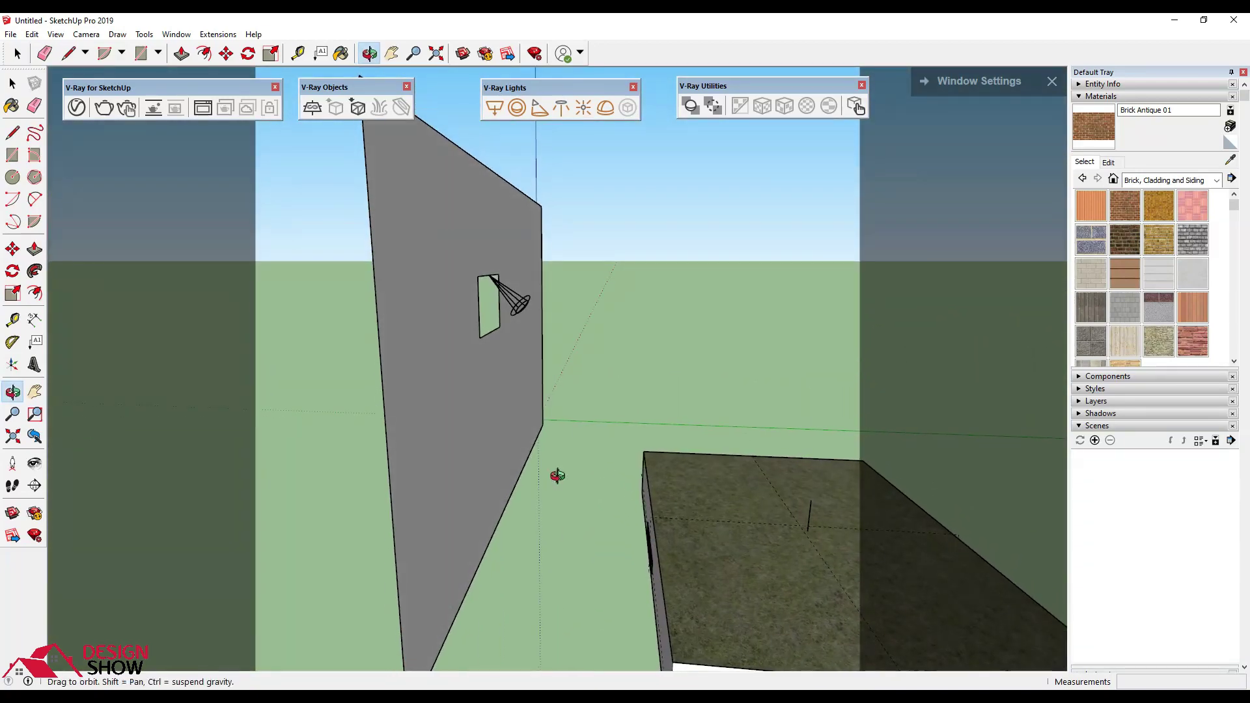
{"action": "key", "text": "space"}
{"action": "middle_click_drag", "start_coordinate": [711, 440], "coordinate": [647, 427]}
{"action": "mouse_move", "coordinate": [304, 312]}
{"action": "middle_mouse_down"}
{"action": "mouse_move", "coordinate": [675, 395]}
{"action": "mouse_move", "coordinate": [547, 340]}
{"action": "middle_mouse_up"}
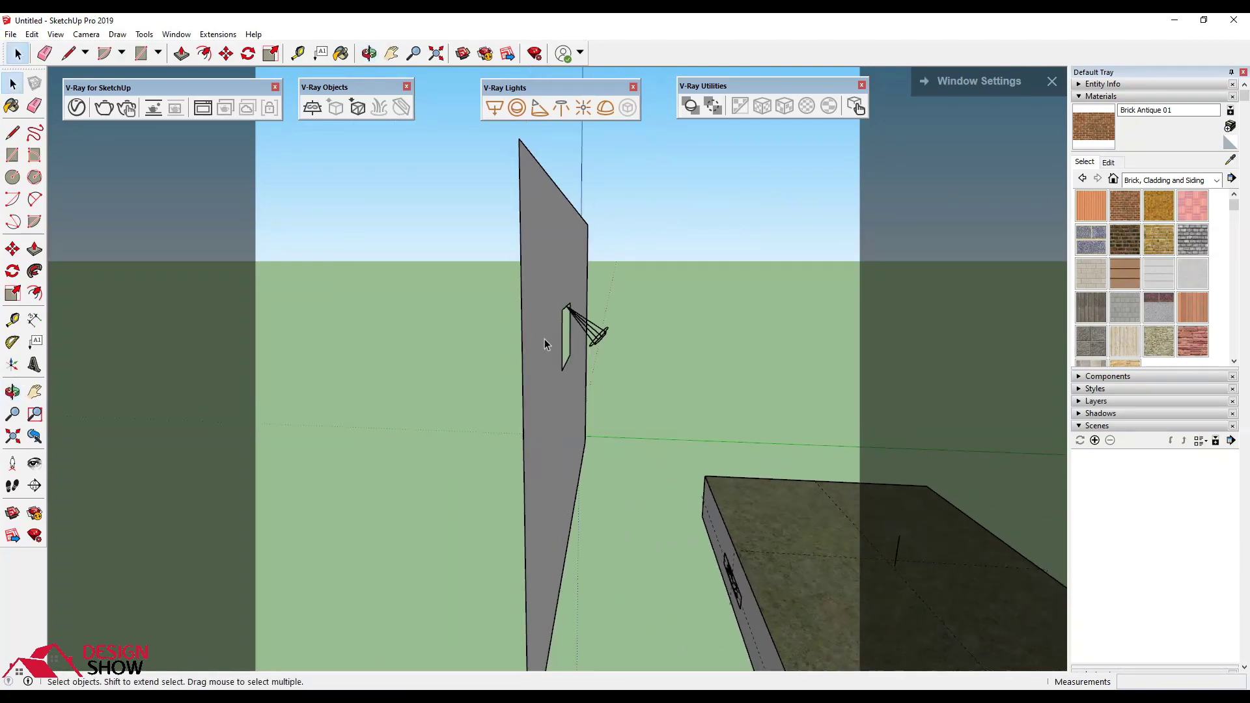
Step: Move the spotlight vertically out in front of the wall's window
{"action": "left_click", "coordinate": [597, 345]}
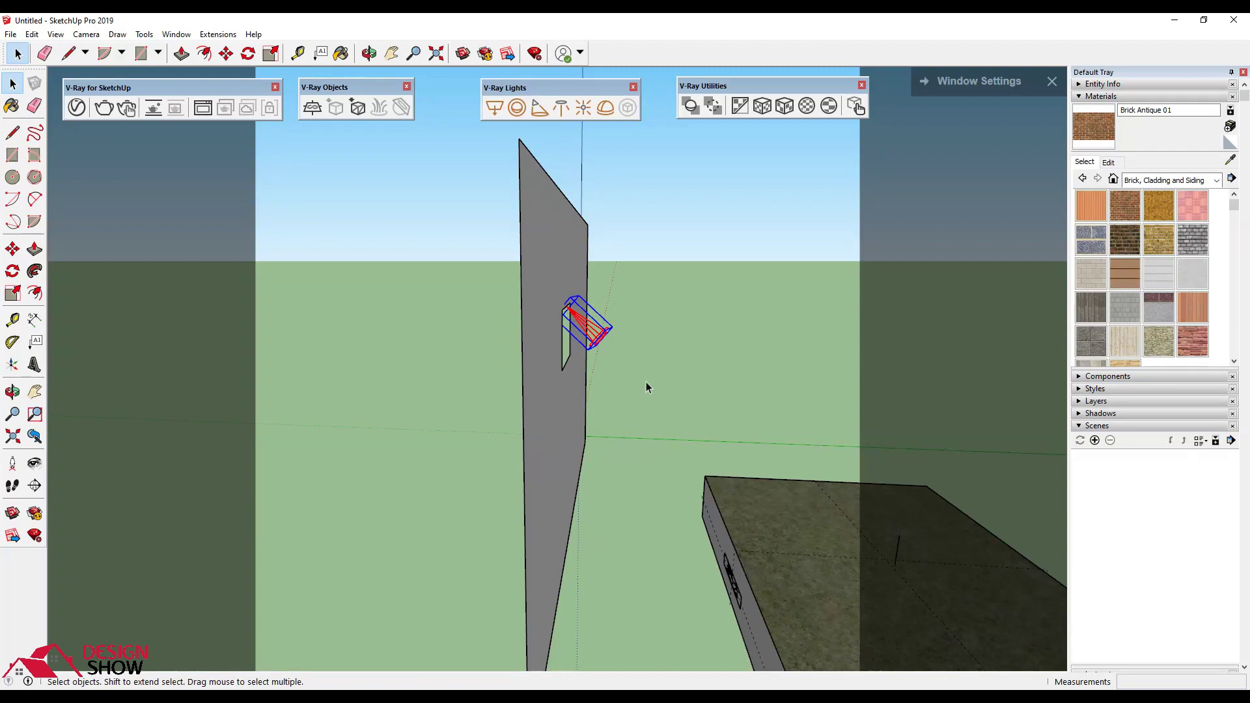
{"action": "key", "text": "m"}
{"action": "left_click", "coordinate": [801, 326]}
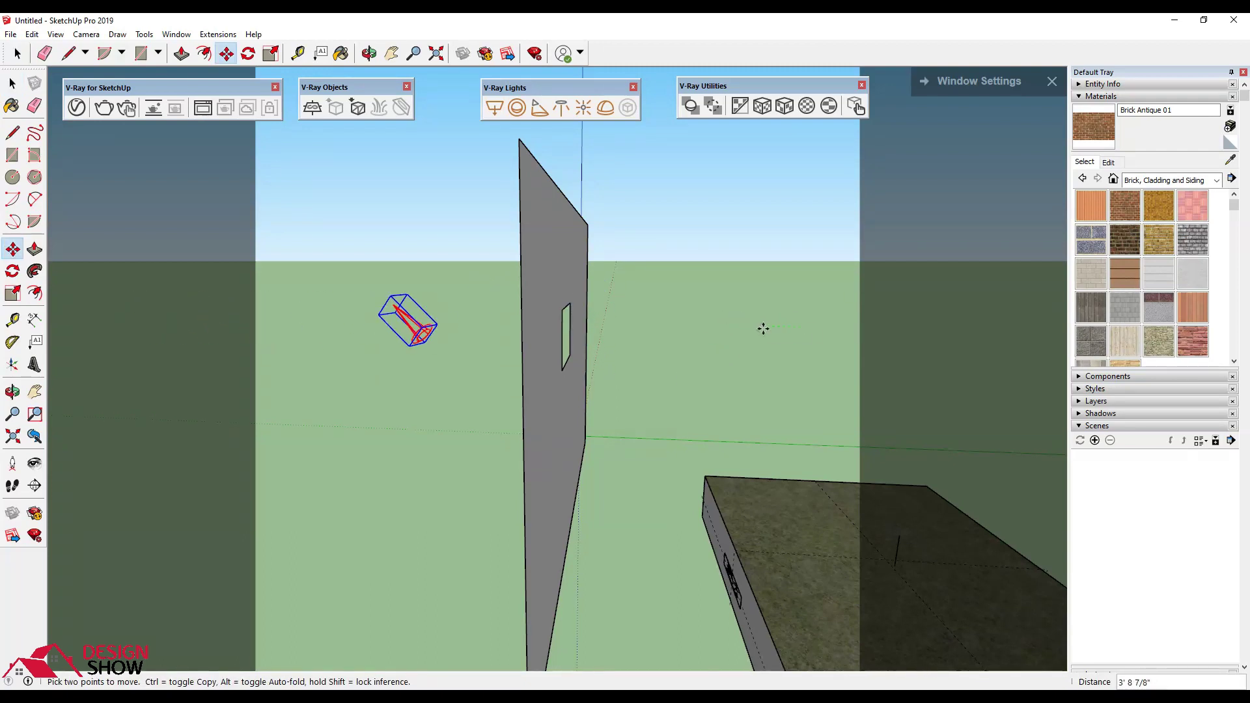
{"action": "key", "text": "Up"}
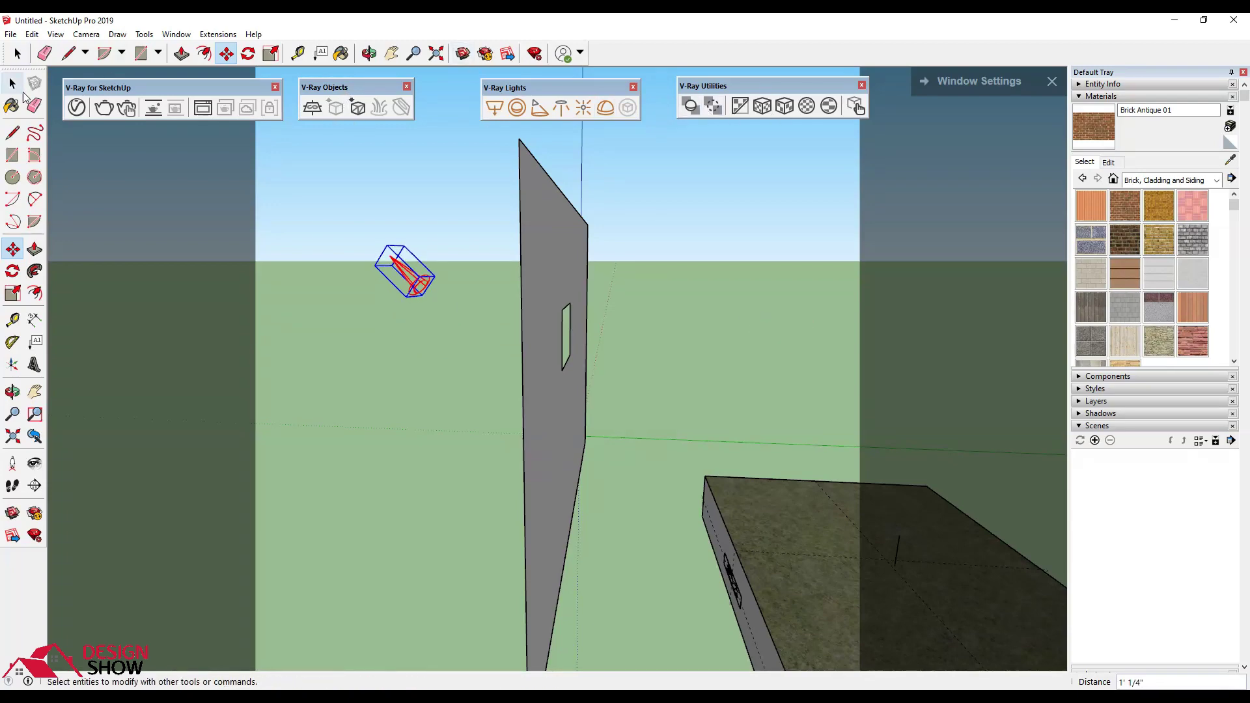
{"action": "left_click", "coordinate": [76, 108]}
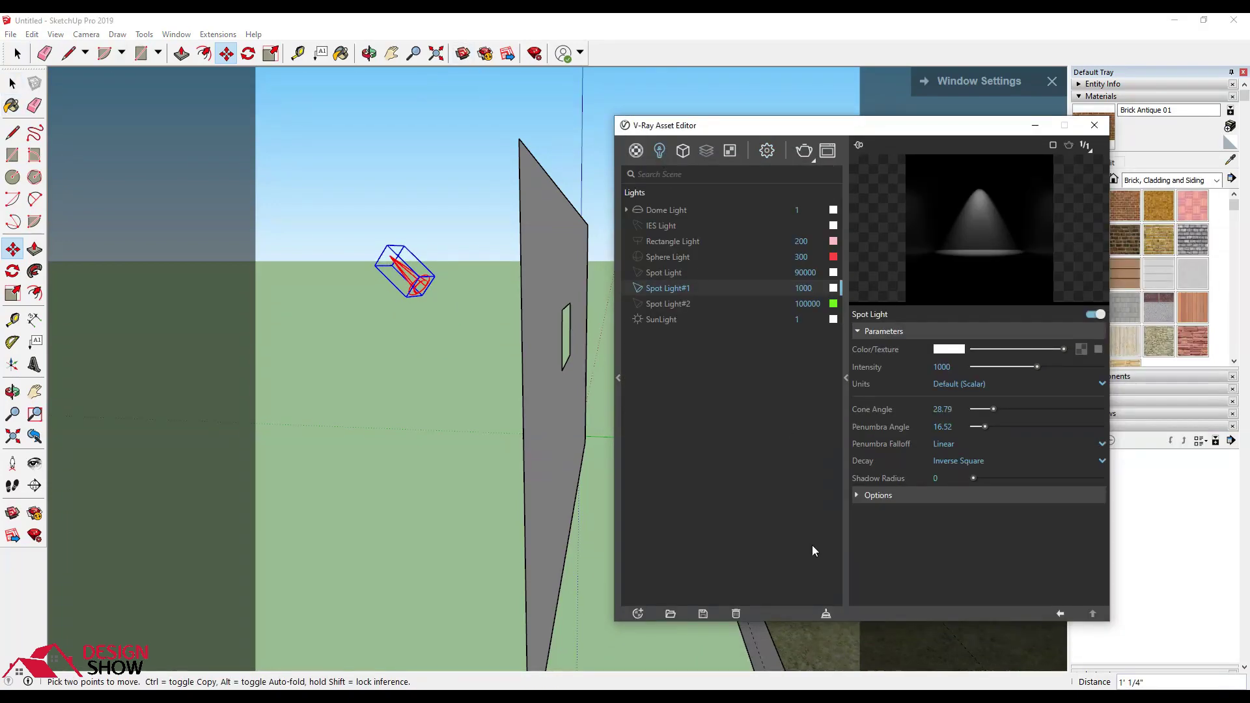
Step: Purge unused lights and check Spot Light#1's parameters
{"action": "left_click", "coordinate": [825, 614]}
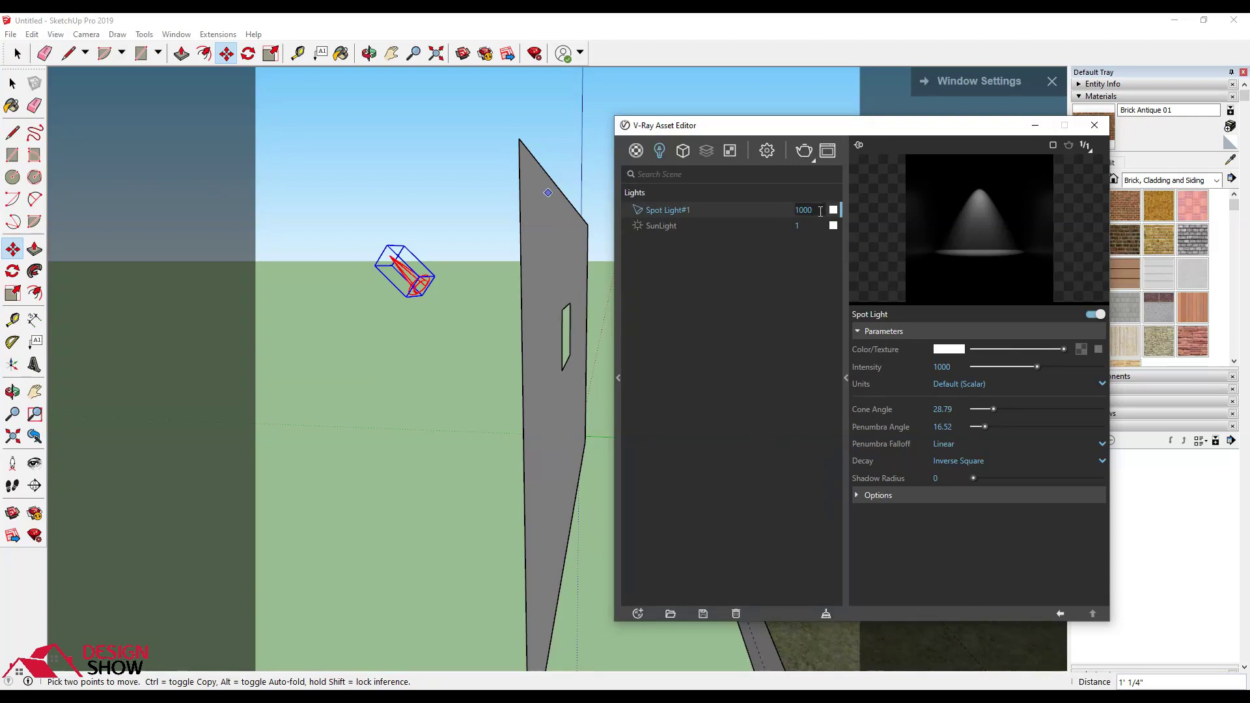
{"action": "type", "text": "000"}
{"action": "left_click", "coordinate": [767, 151]}
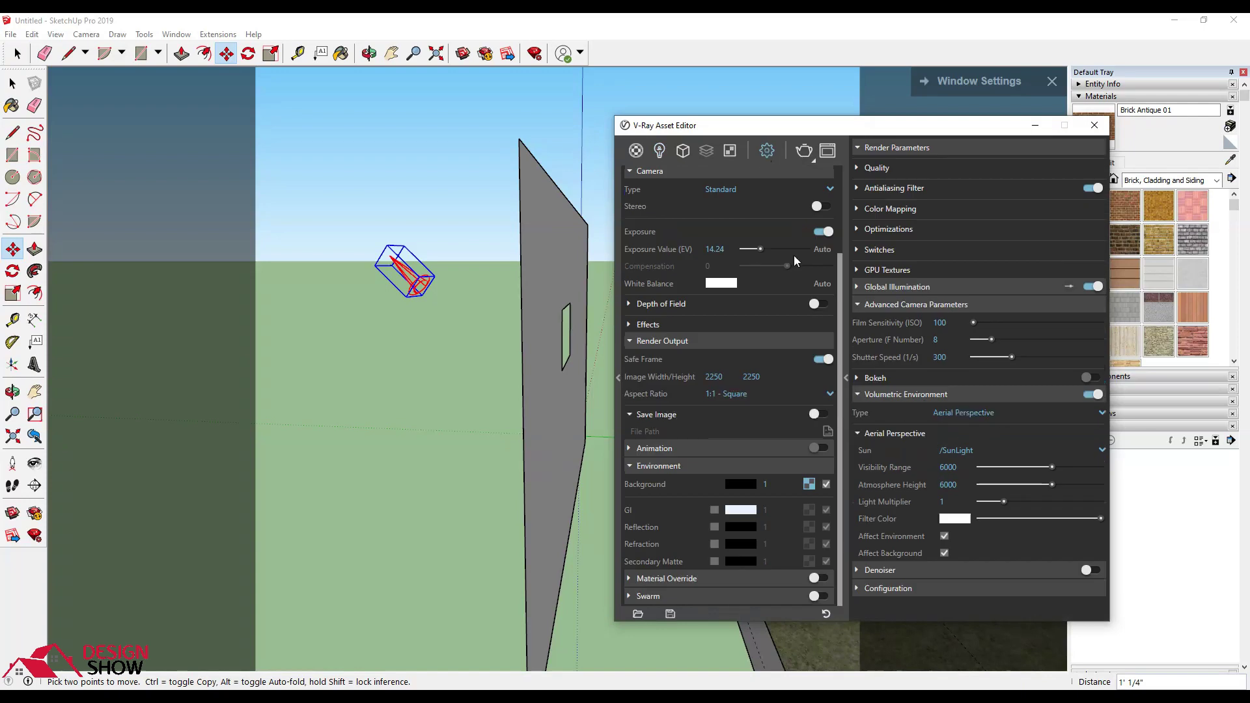
{"action": "left_click", "coordinate": [659, 151]}
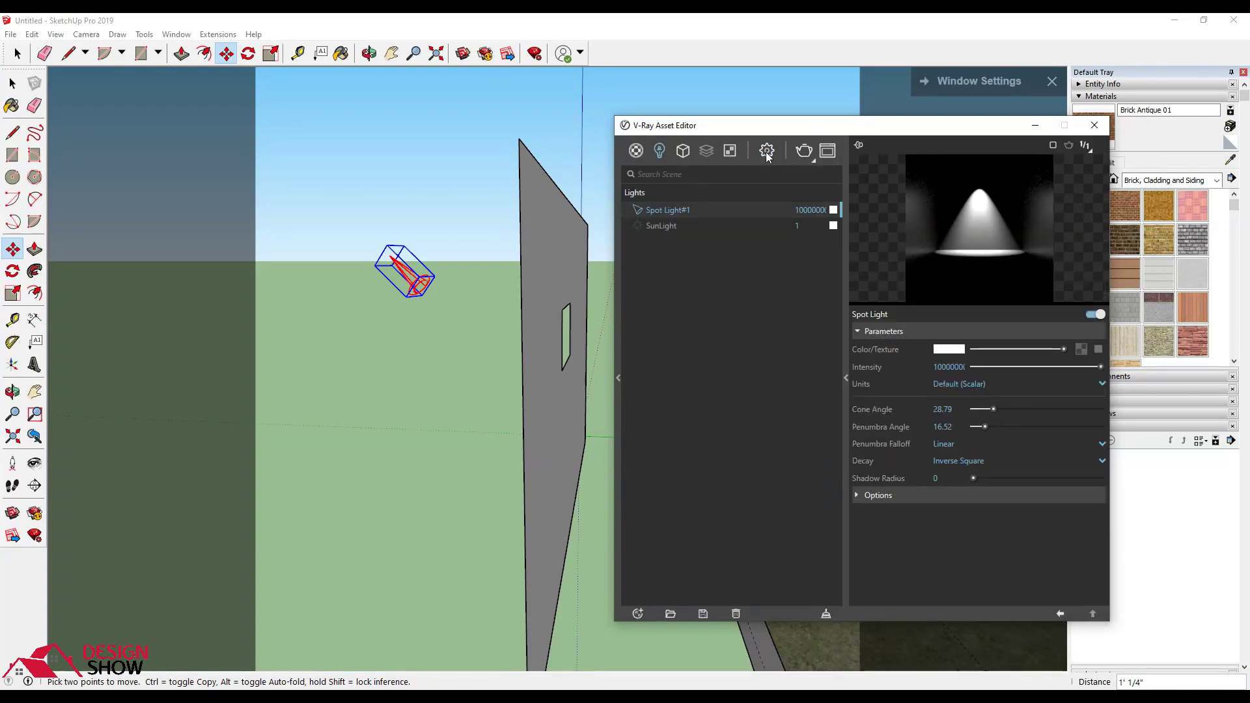
{"action": "left_click", "coordinate": [767, 151]}
Step: Turn on Interactive rendering and set the output size to 800 × 800
{"action": "scroll", "coordinate": [785, 271], "scroll_direction": "up", "scroll_amount": 3}
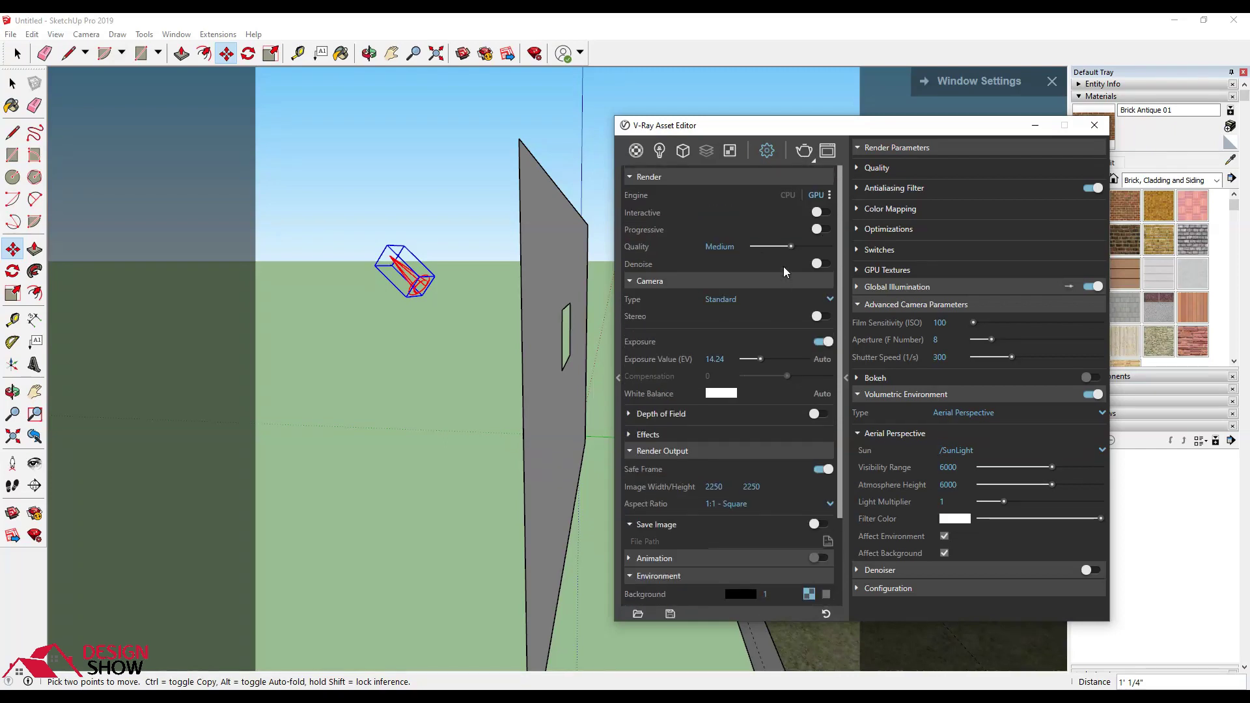
{"action": "left_click", "coordinate": [830, 211]}
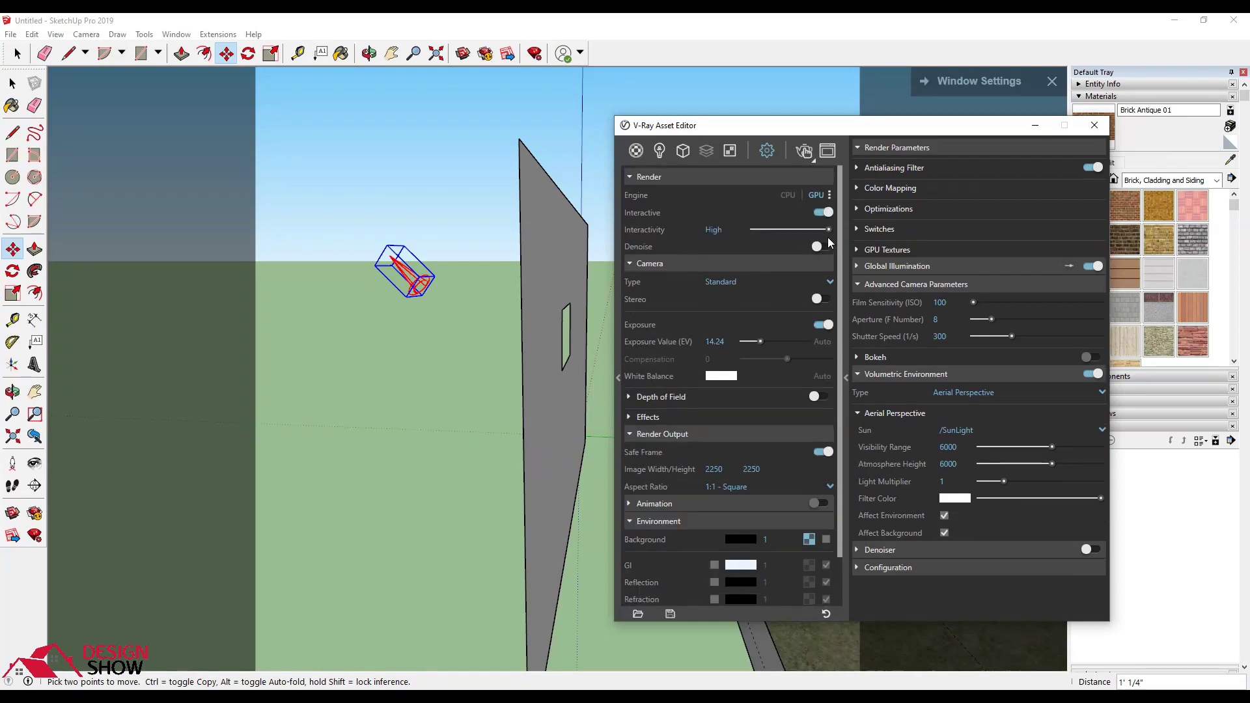
{"action": "double_click", "coordinate": [710, 469]}
{"action": "type", "text": "800"}
{"action": "key", "text": "Return"}
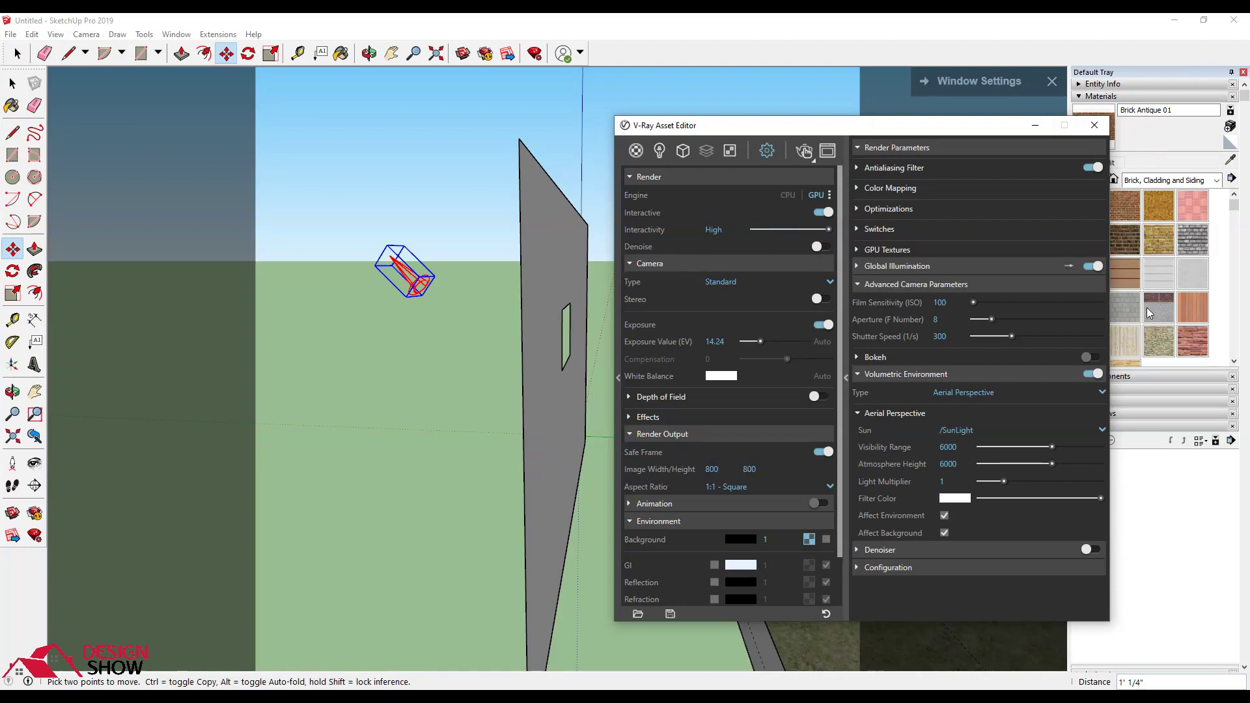
{"action": "left_click", "coordinate": [991, 392]}
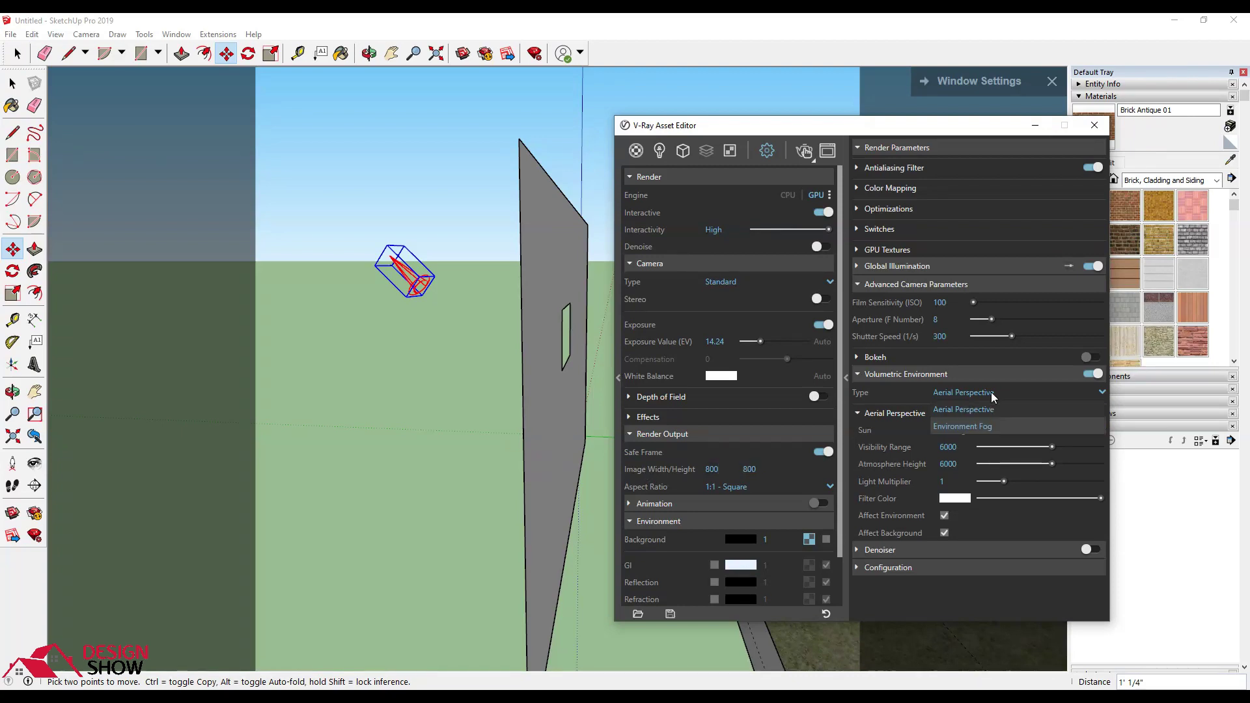
Step: Switch to Environment Fog affected only by Spot Light#1 and start the render
{"action": "left_click", "coordinate": [962, 426]}
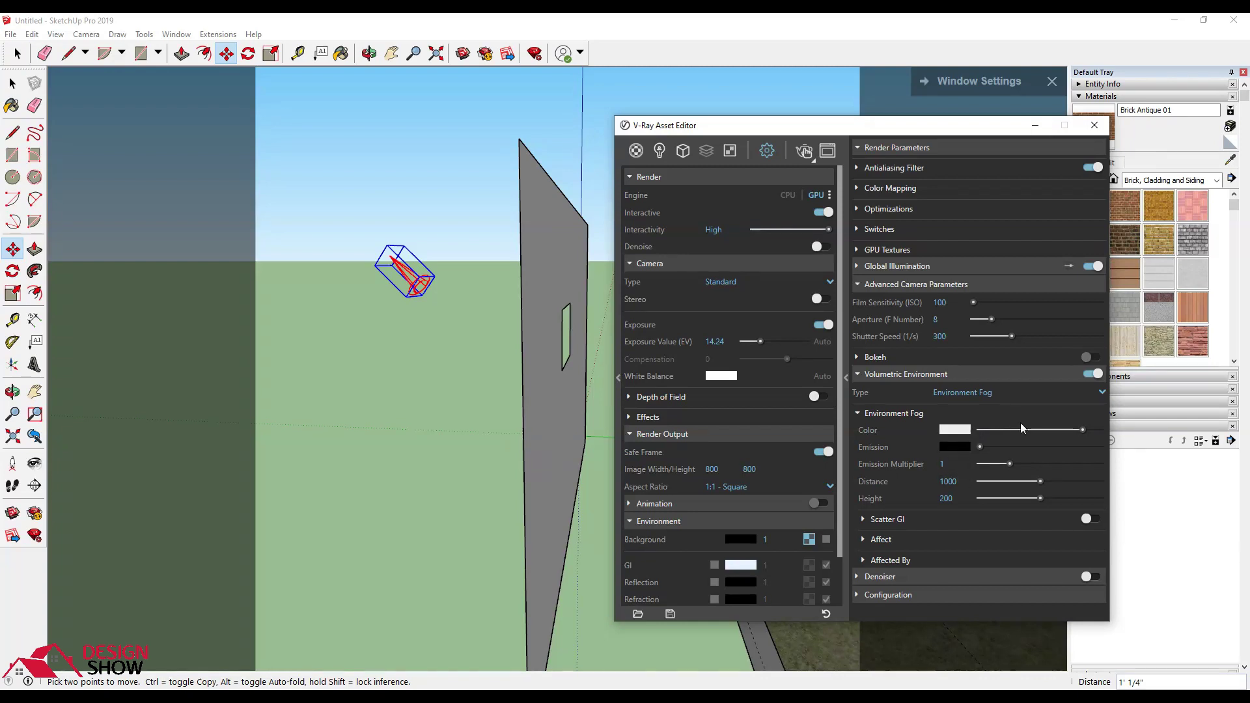
{"action": "left_click", "coordinate": [896, 561]}
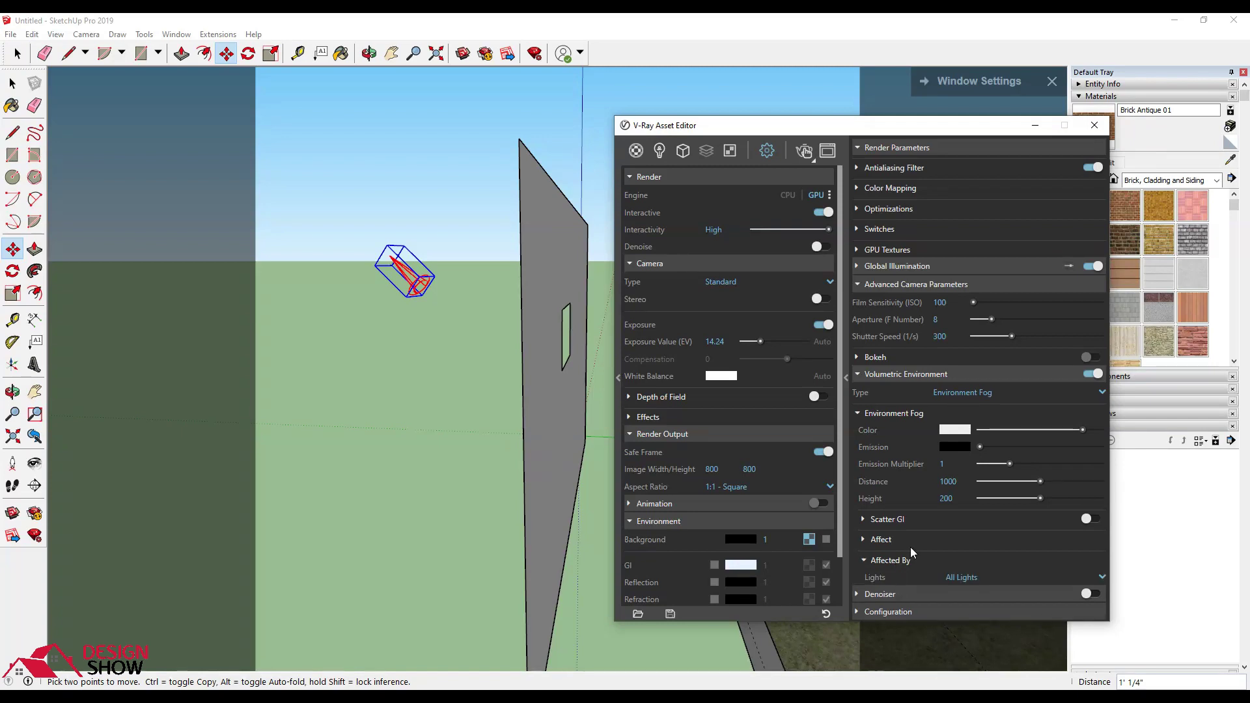
{"action": "left_click", "coordinate": [987, 576]}
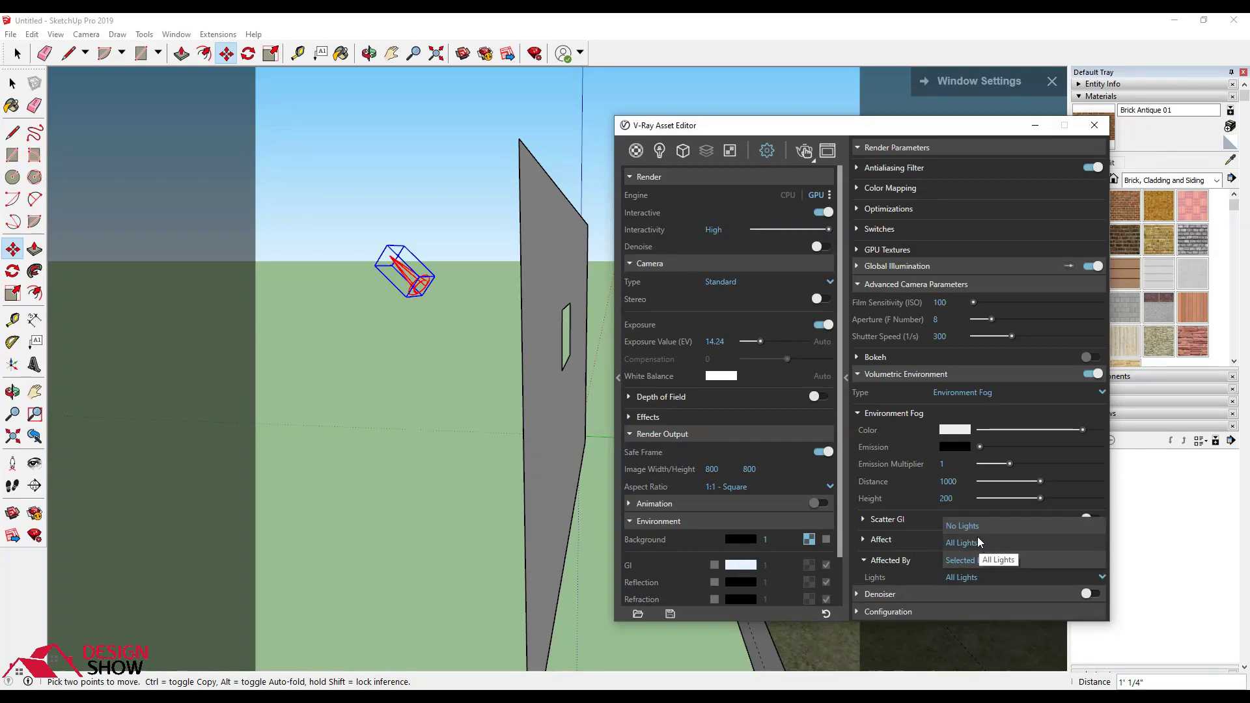
{"action": "left_click", "coordinate": [984, 562]}
{"action": "scroll", "coordinate": [944, 560], "scroll_direction": "down", "scroll_amount": 1}
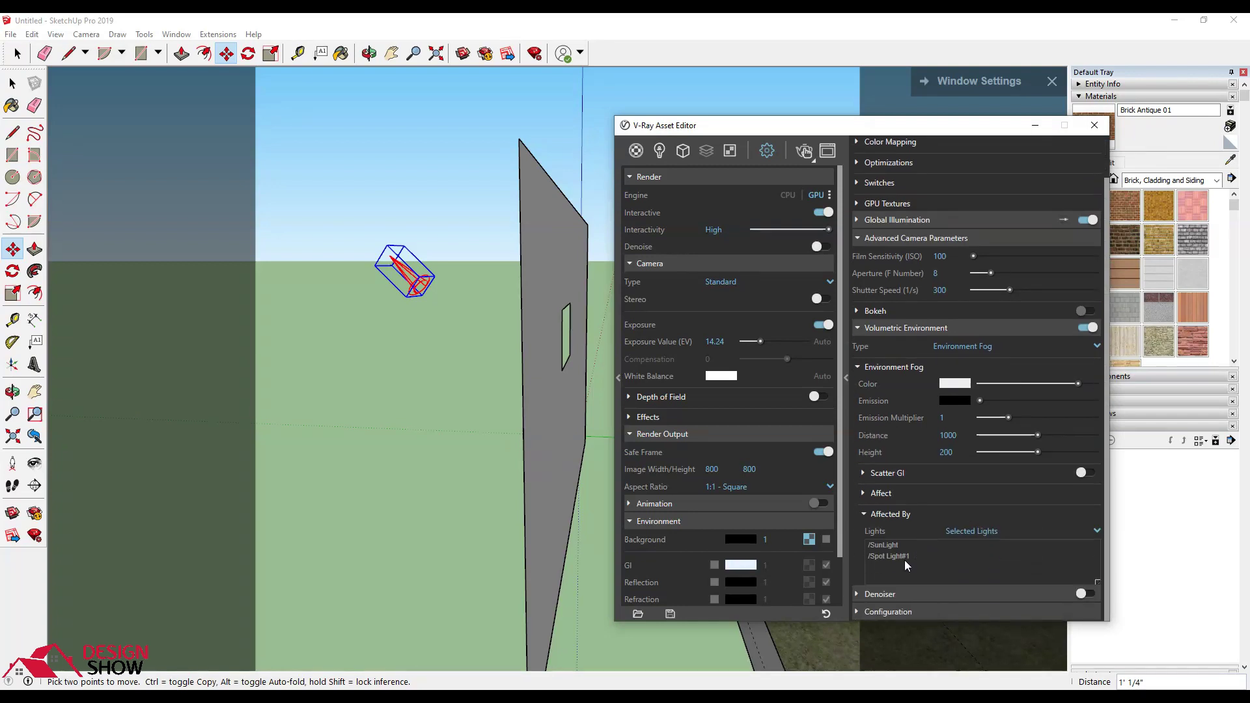
{"action": "left_click", "coordinate": [897, 555]}
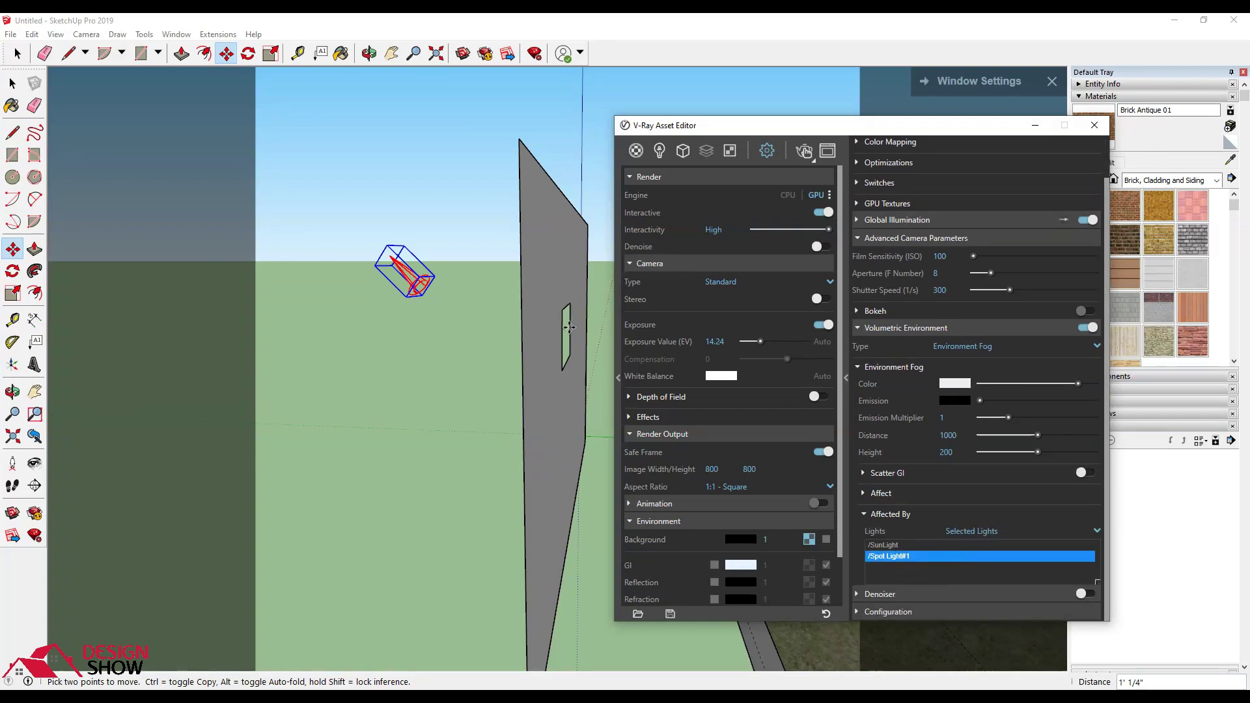
{"action": "left_click", "coordinate": [804, 151]}
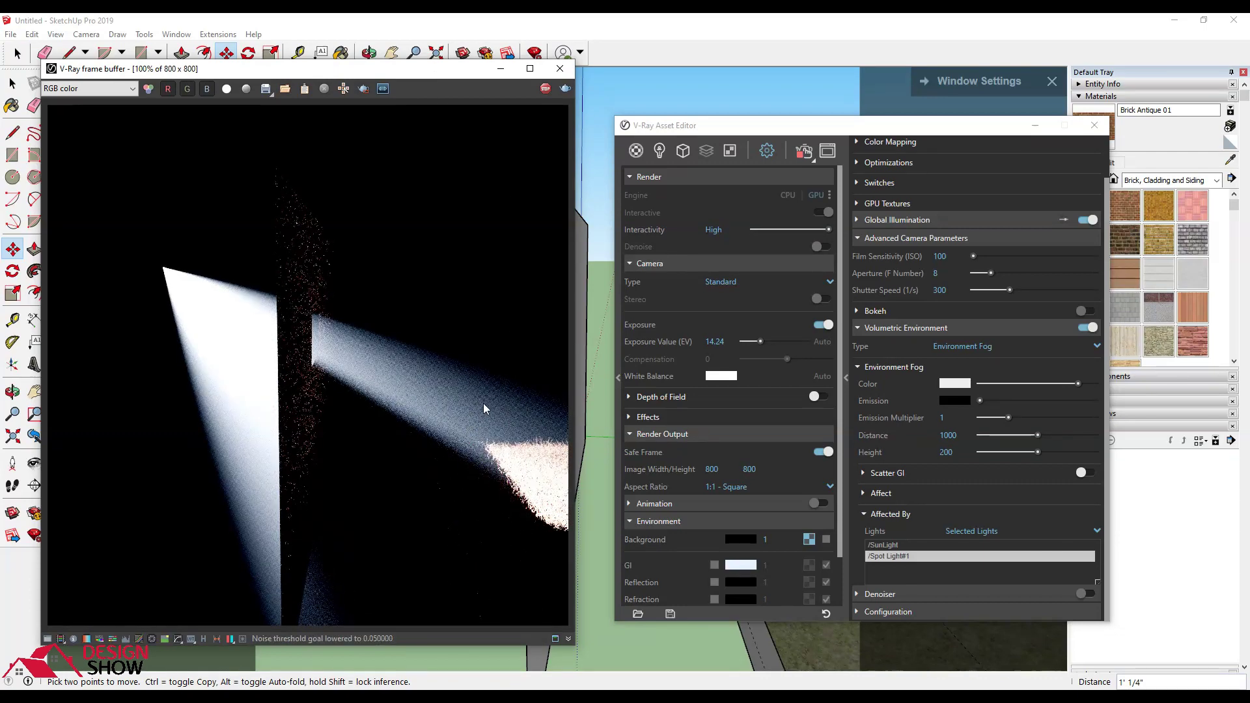
Step: Show the environment as background and tint the Environment Fog light pink
{"action": "left_click", "coordinate": [594, 351]}
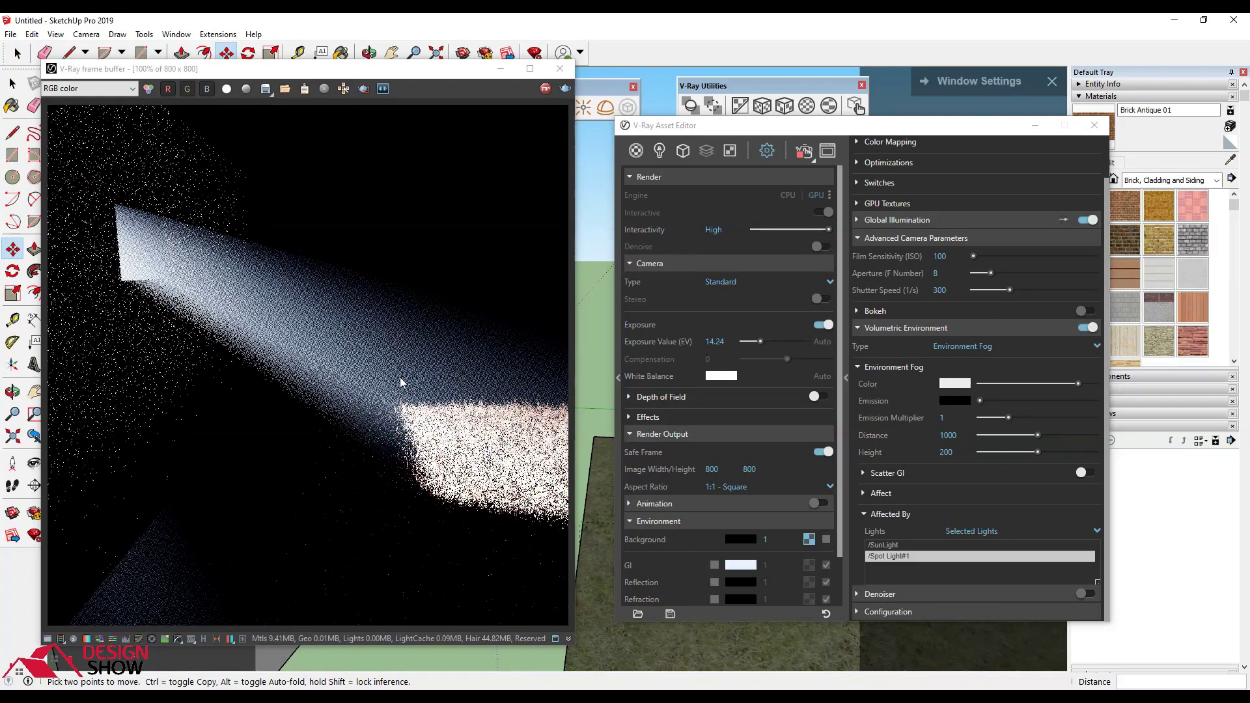
{"action": "left_click", "coordinate": [660, 151]}
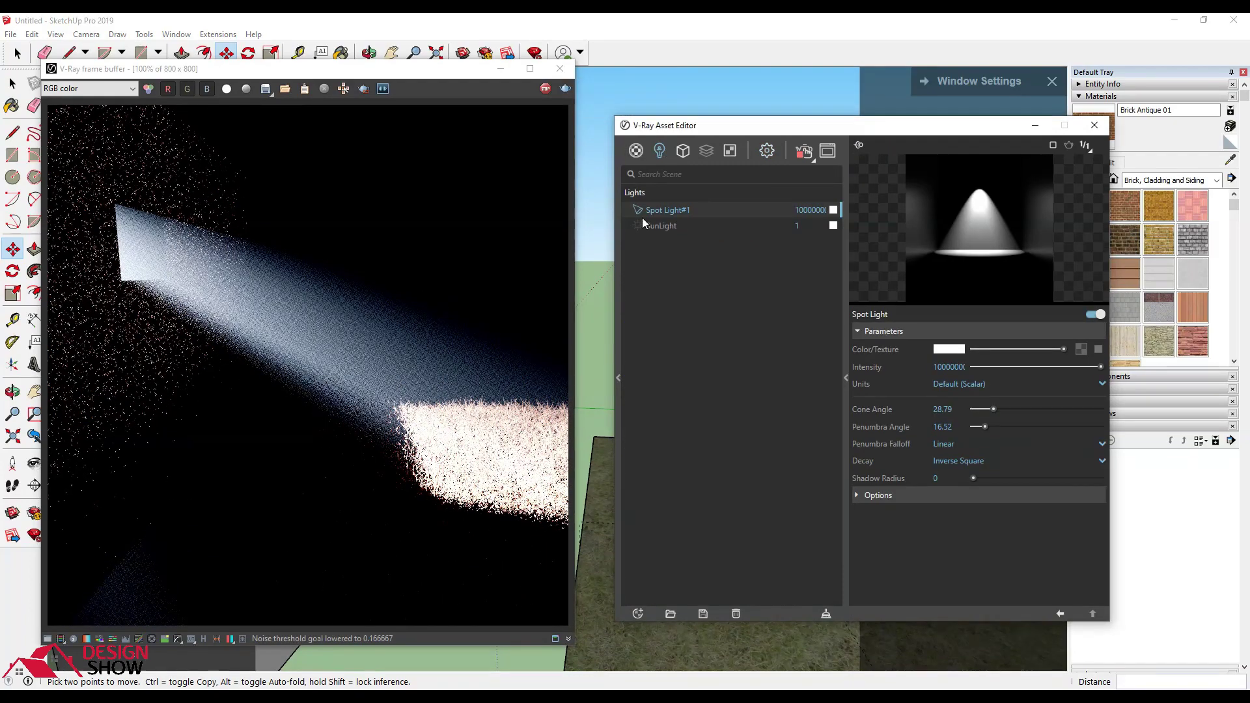
{"action": "left_click", "coordinate": [767, 151]}
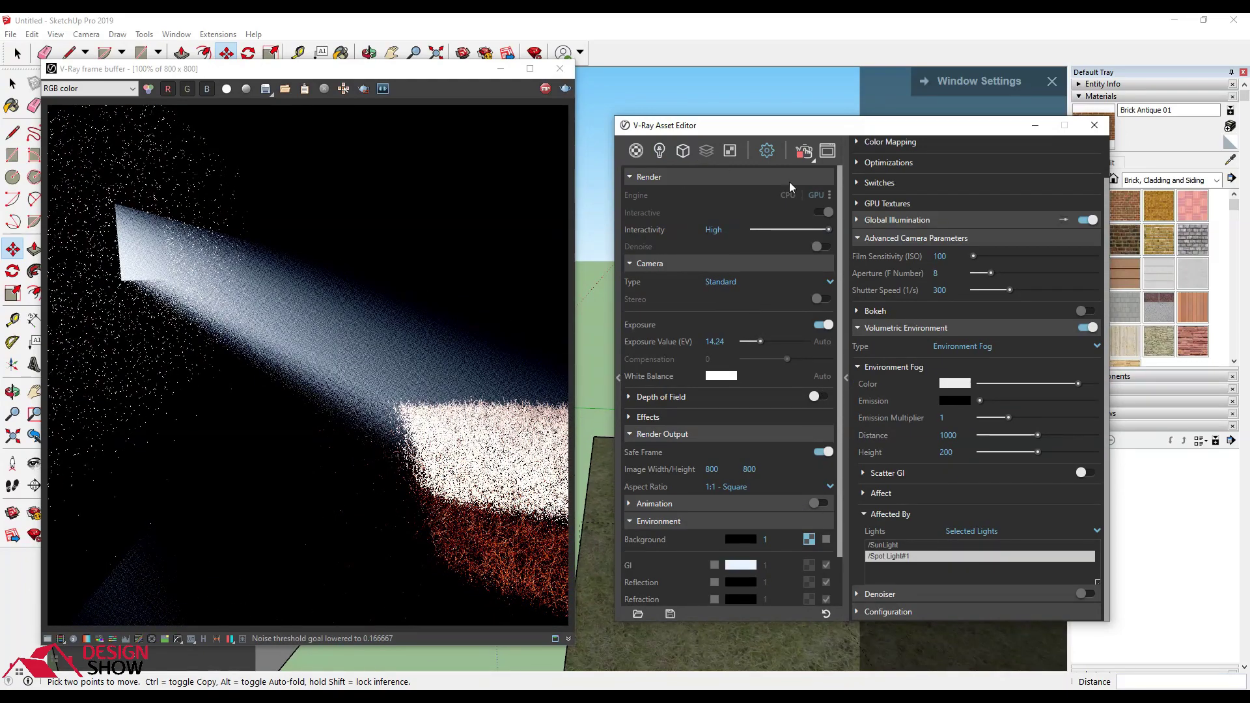
{"action": "left_click", "coordinate": [826, 540]}
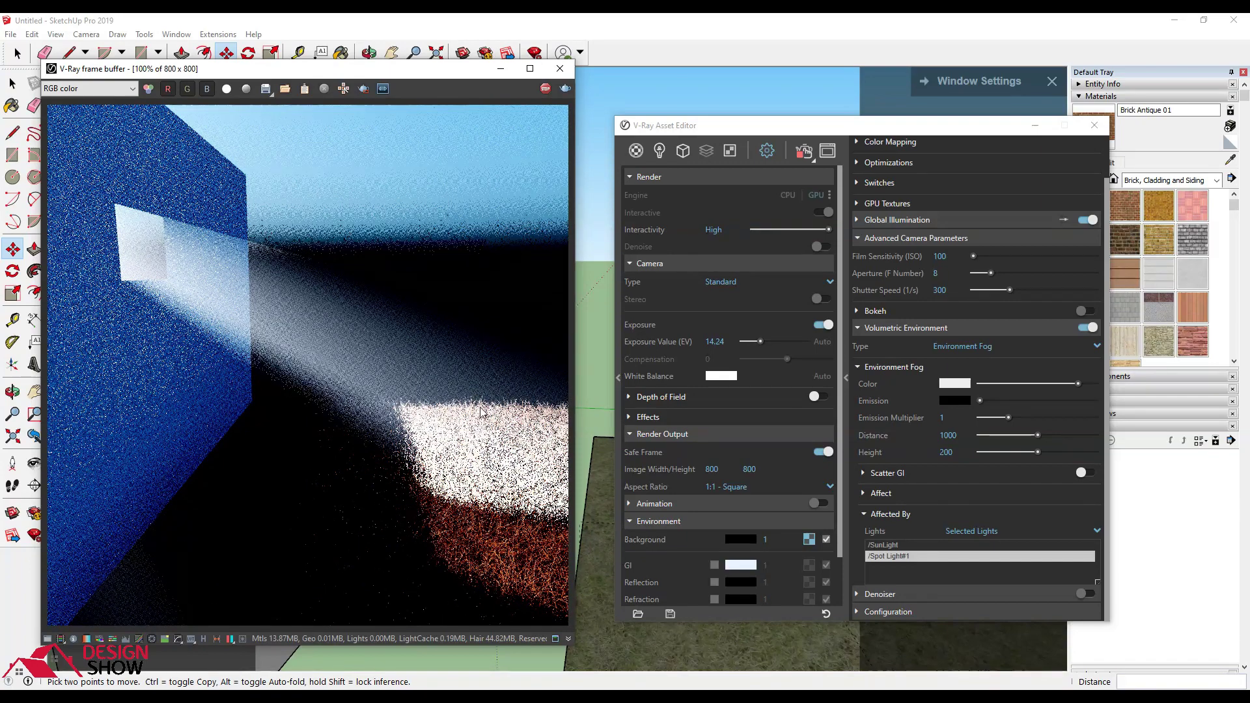
{"action": "left_click", "coordinate": [948, 385]}
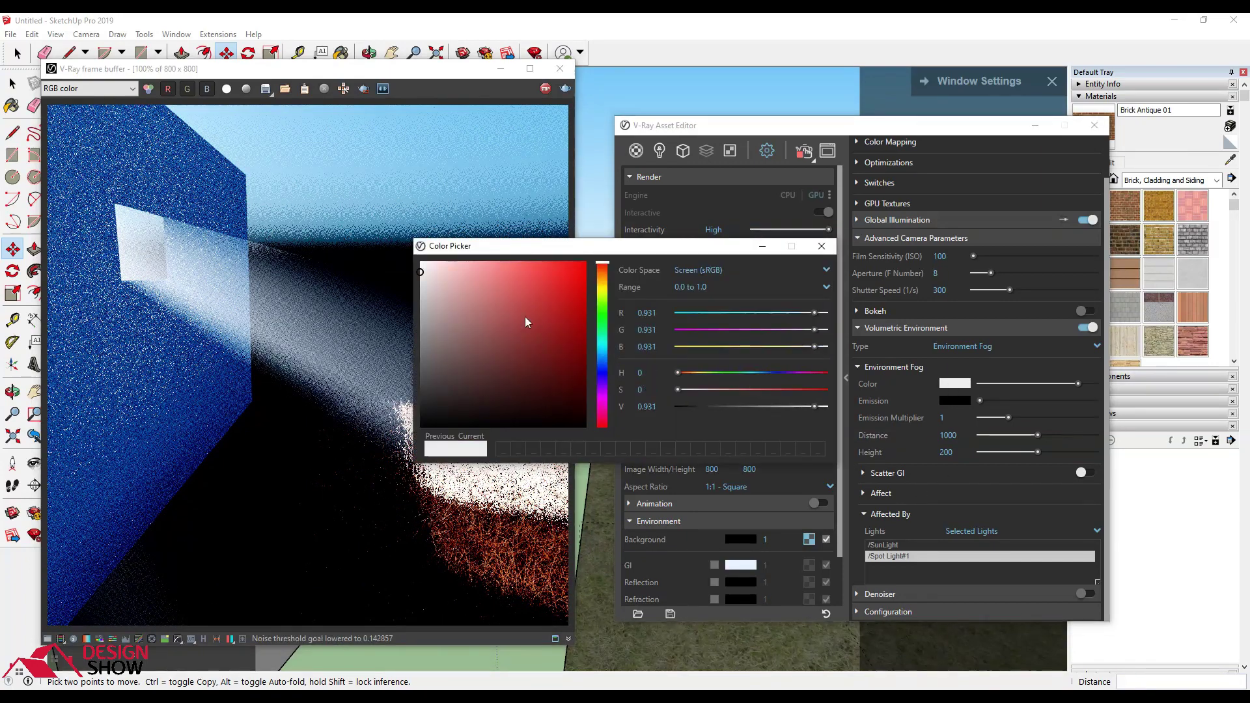
{"action": "left_click", "coordinate": [464, 261]}
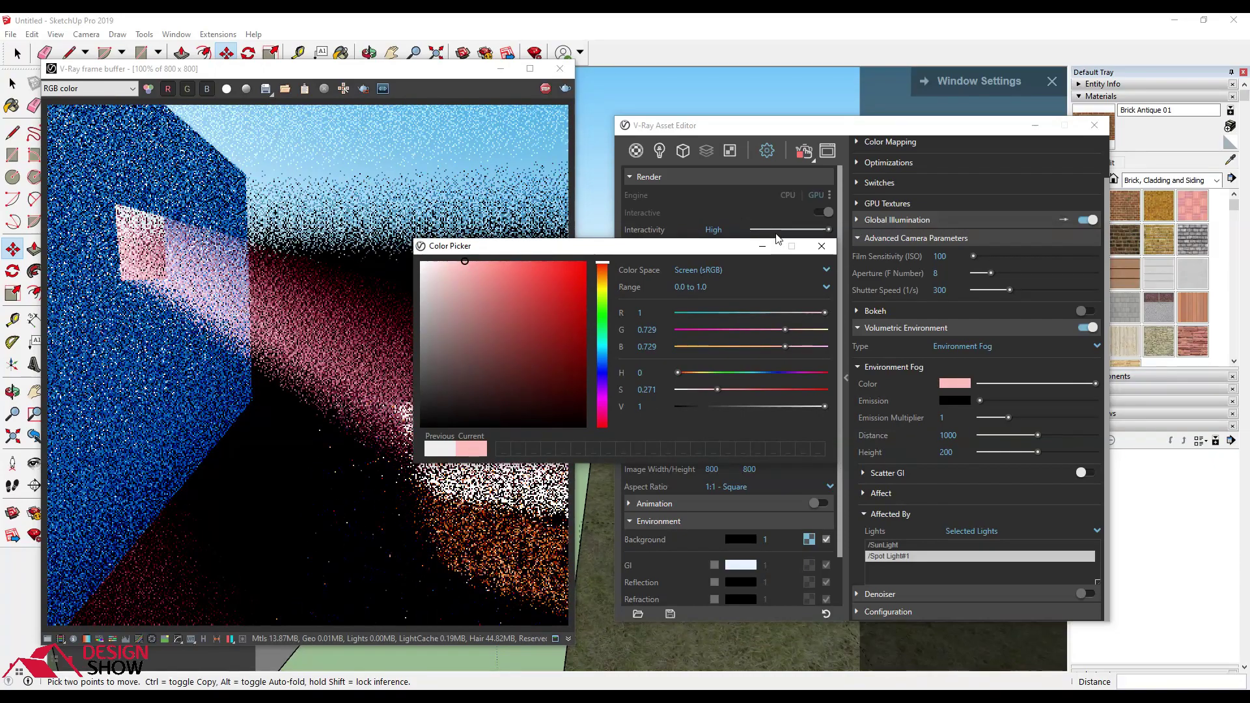
{"action": "left_click", "coordinate": [821, 246]}
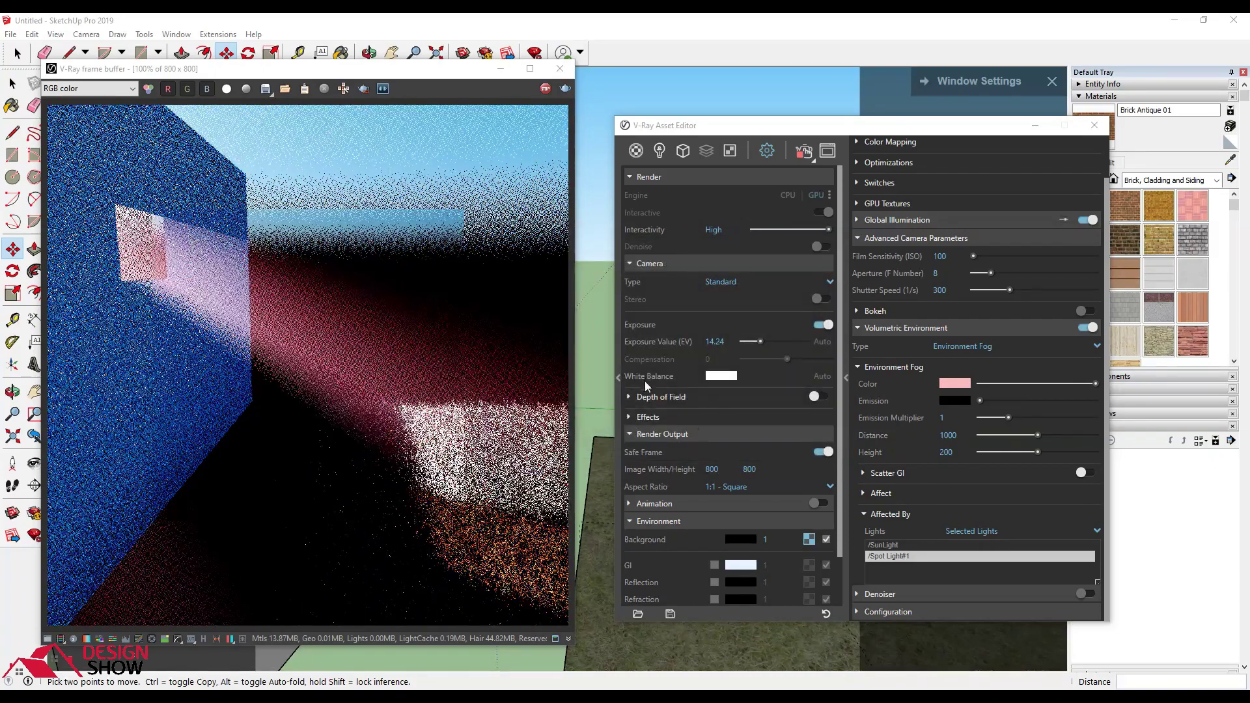
Step: Try Spot Light#1 intensities of 1000000 and 10000000
{"action": "left_click", "coordinate": [659, 150]}
{"action": "left_click", "coordinate": [814, 210]}
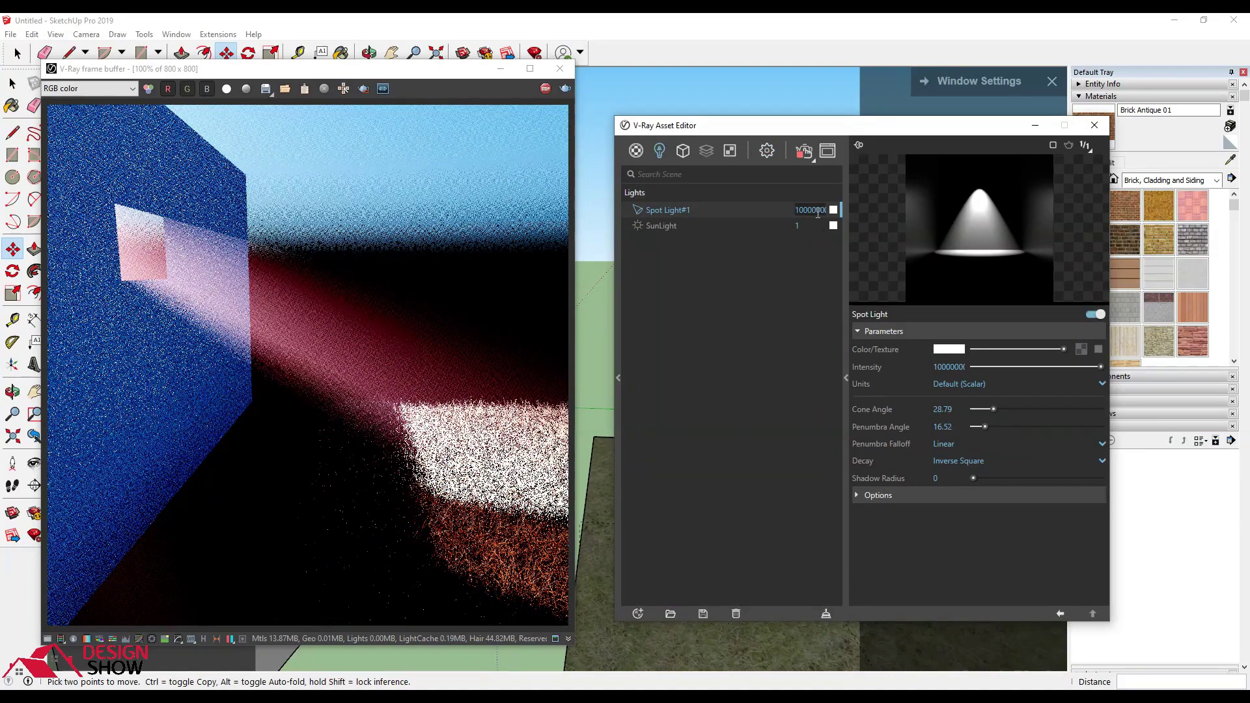
{"action": "key", "text": "BackSpace"}
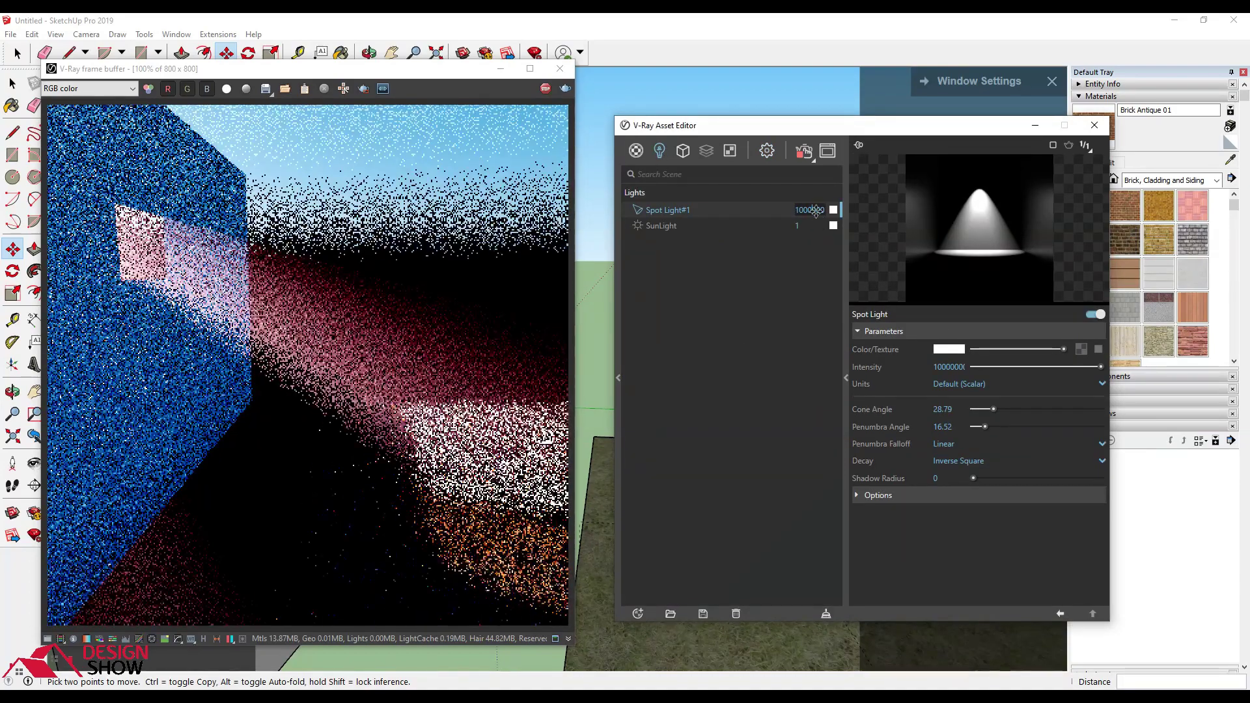
{"action": "key", "text": "Return"}
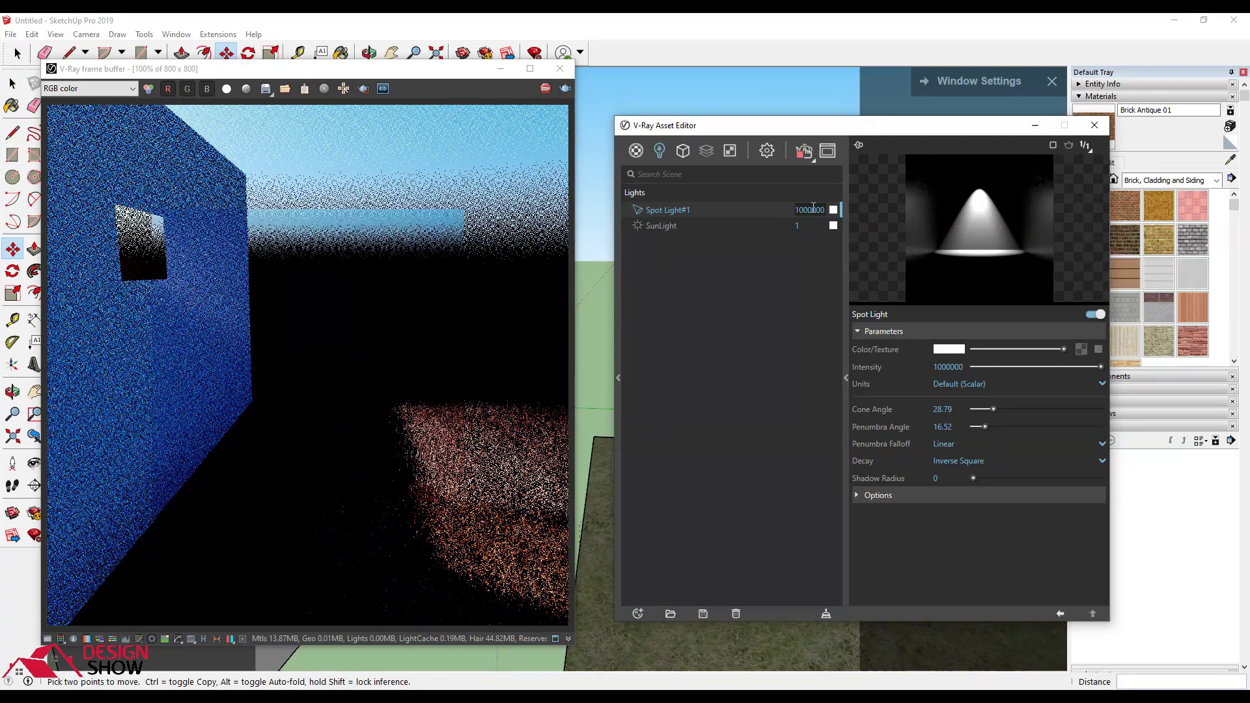
{"action": "left_click", "coordinate": [812, 209]}
{"action": "type", "text": "0"}
{"action": "key", "text": "Return"}
Step: Stop the running render and close the frame buffer
{"action": "left_click", "coordinate": [495, 368]}
{"action": "left_click", "coordinate": [546, 88]}
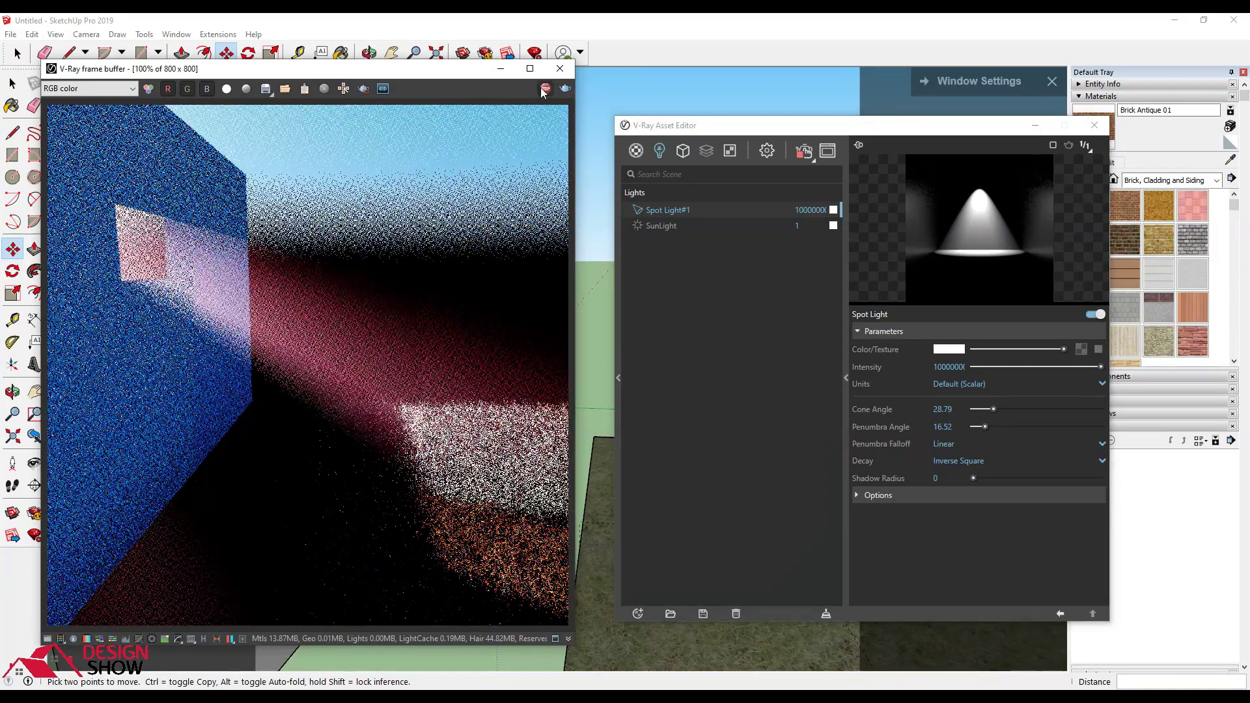
{"action": "left_click", "coordinate": [560, 68]}
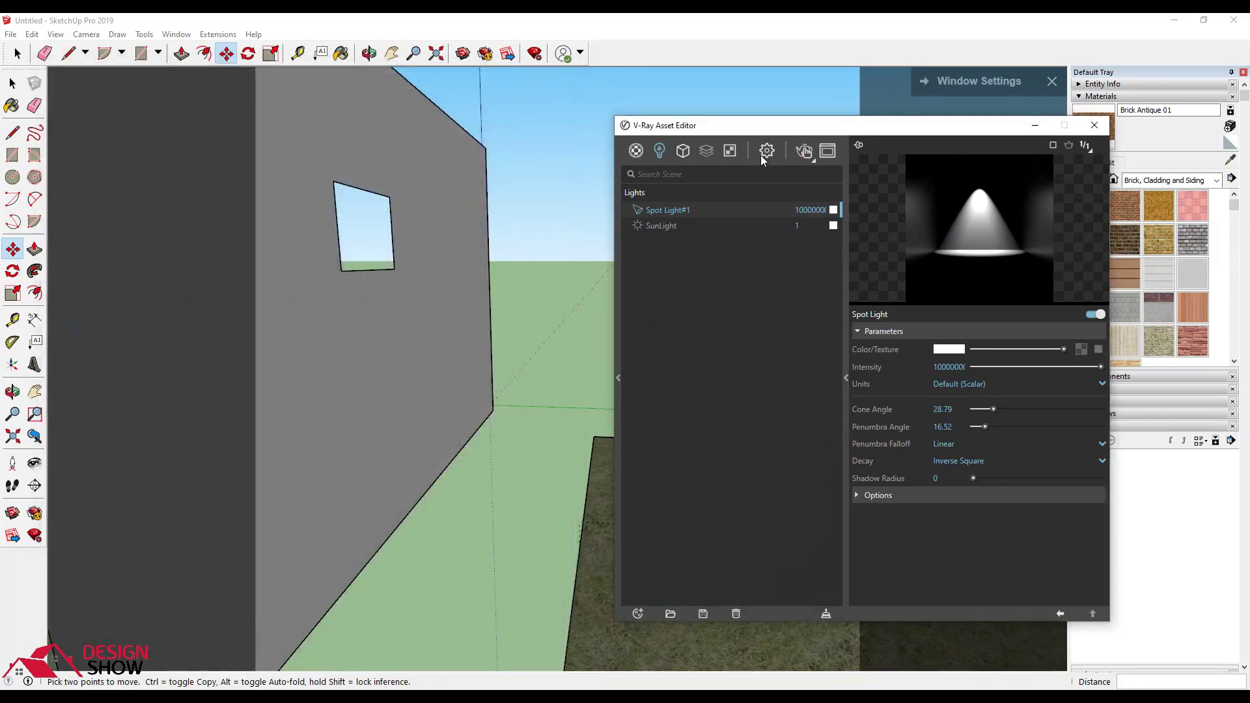
Step: Turn on Denoise in the V-Ray render settings
{"action": "left_click", "coordinate": [769, 153]}
{"action": "left_click_drag", "start_coordinate": [716, 125], "coordinate": [566, 105]}
{"action": "scroll", "coordinate": [599, 365], "scroll_direction": "down", "scroll_amount": 2}
{"action": "scroll", "coordinate": [600, 361], "scroll_direction": "up", "scroll_amount": 2}
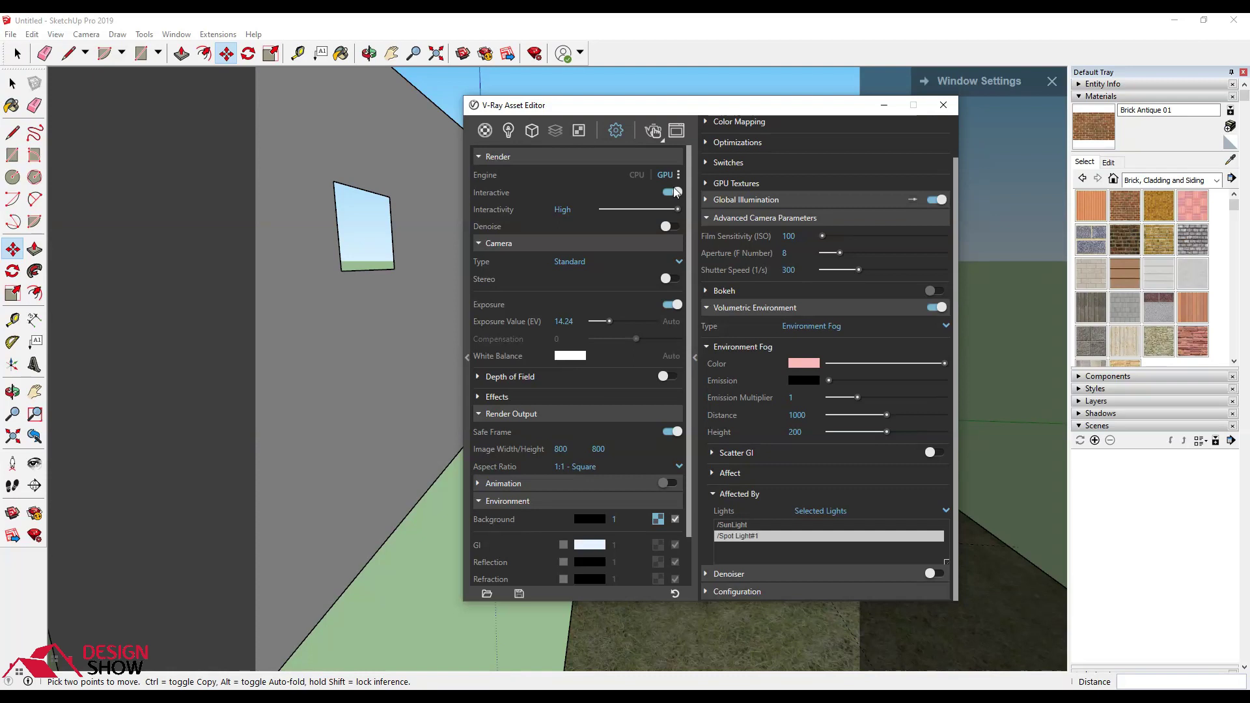
{"action": "left_click", "coordinate": [667, 227]}
Step: In the Denoiser settings, try NVIDIA AI, set update frequency 100, and turn Interactive off
{"action": "left_click", "coordinate": [727, 219]}
{"action": "left_click", "coordinate": [719, 127]}
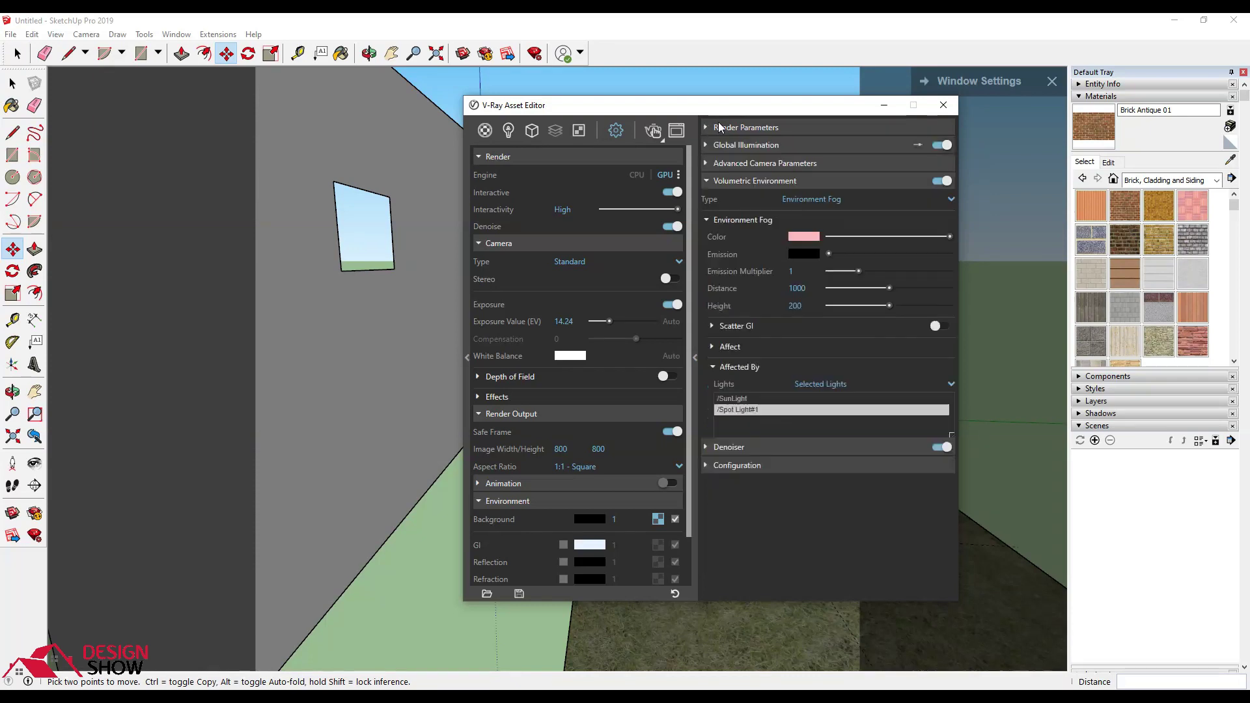
{"action": "left_click", "coordinate": [729, 181]}
{"action": "left_click", "coordinate": [725, 199]}
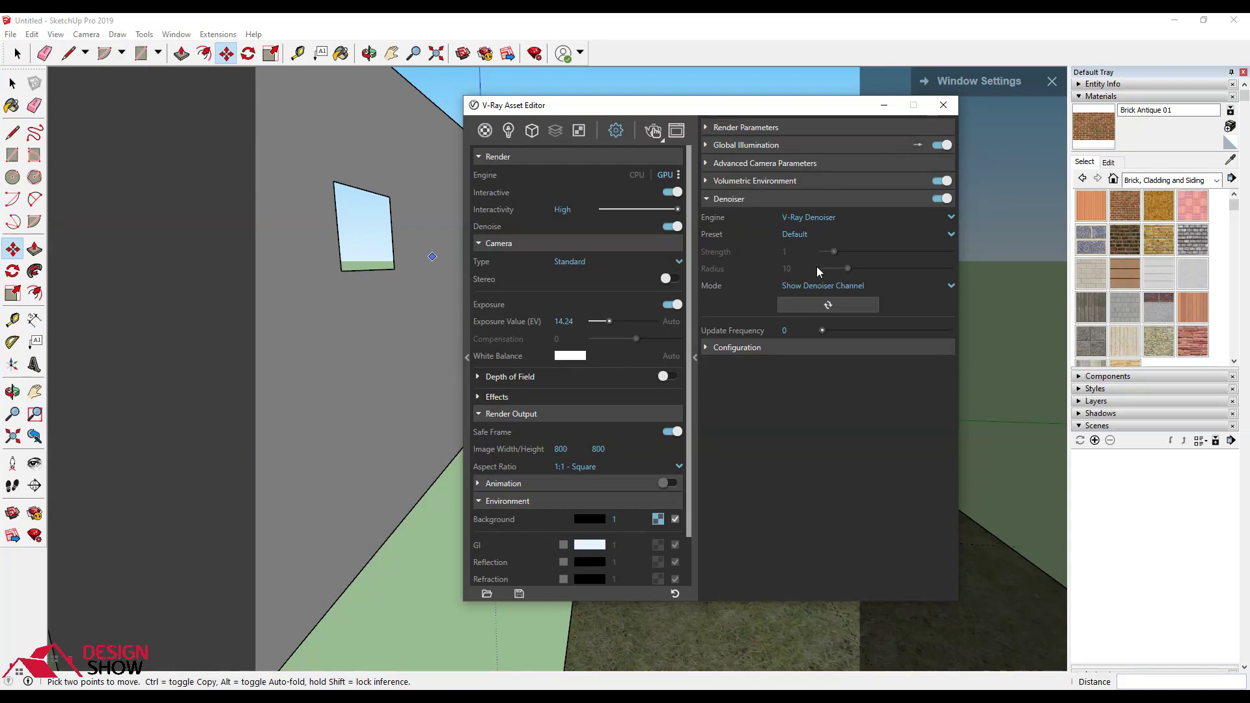
{"action": "left_click", "coordinate": [818, 216]}
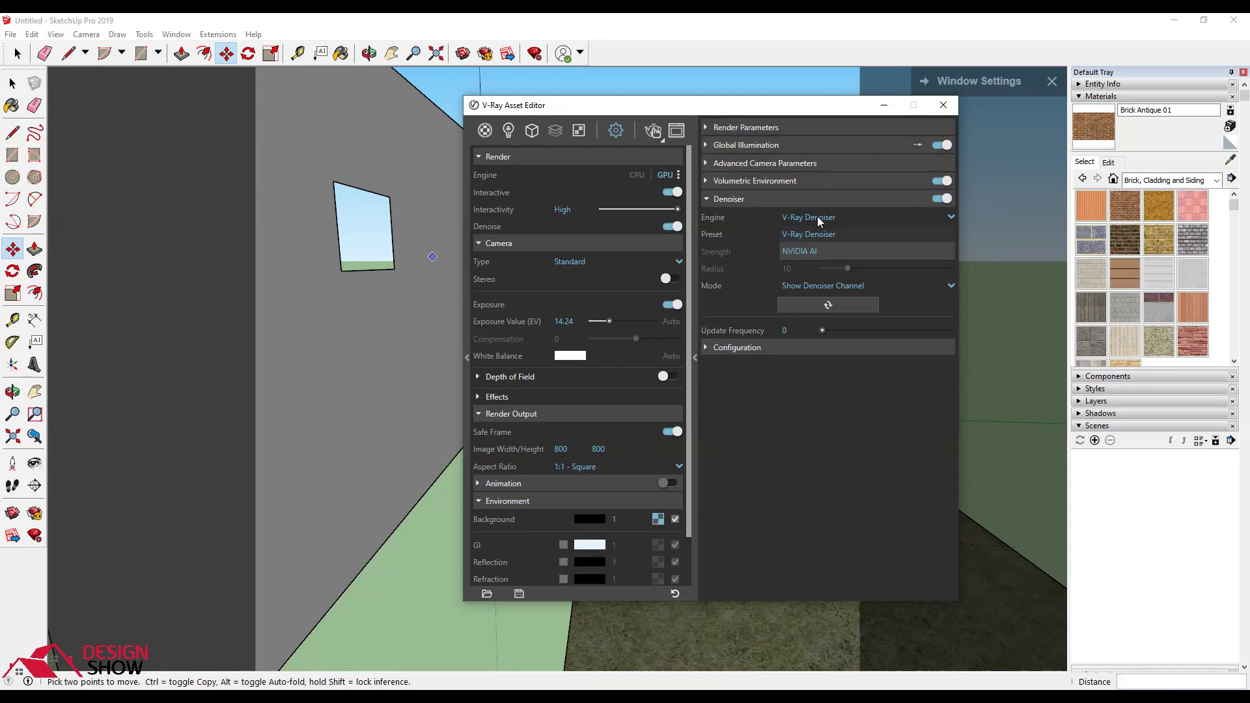
{"action": "left_click", "coordinate": [832, 252]}
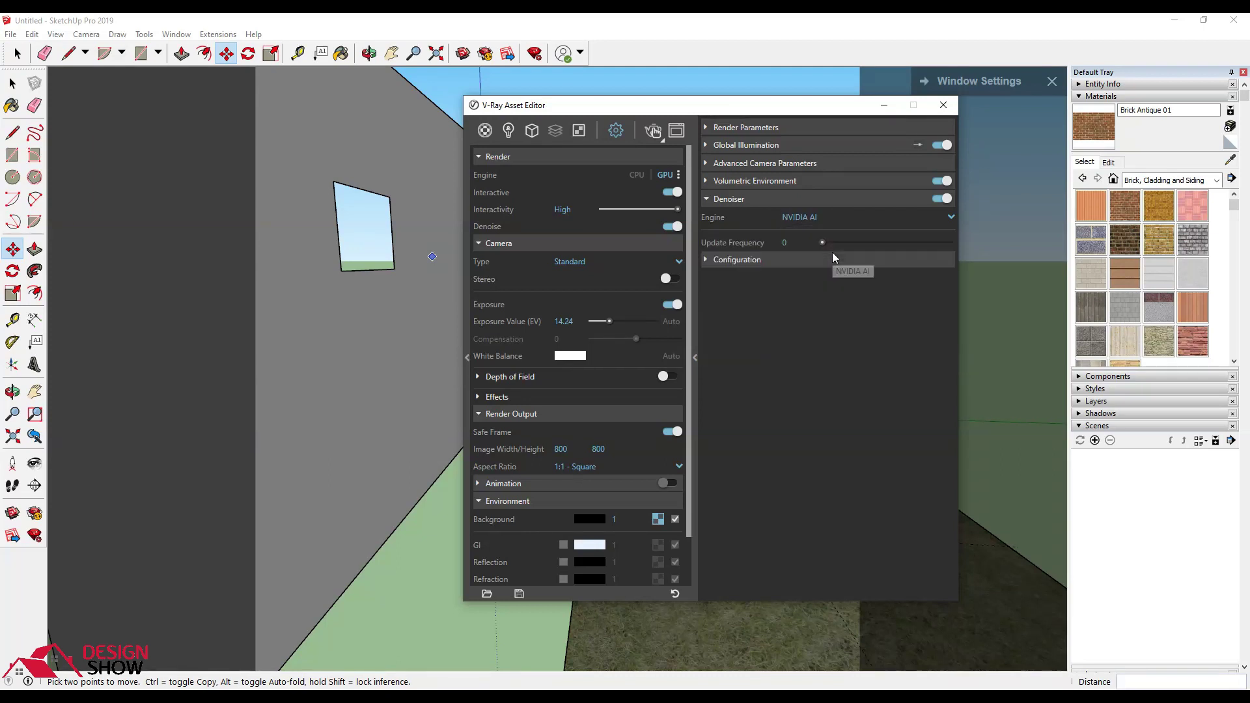
{"action": "left_click_drag", "start_coordinate": [825, 242], "coordinate": [993, 252]}
{"action": "left_click", "coordinate": [672, 192]}
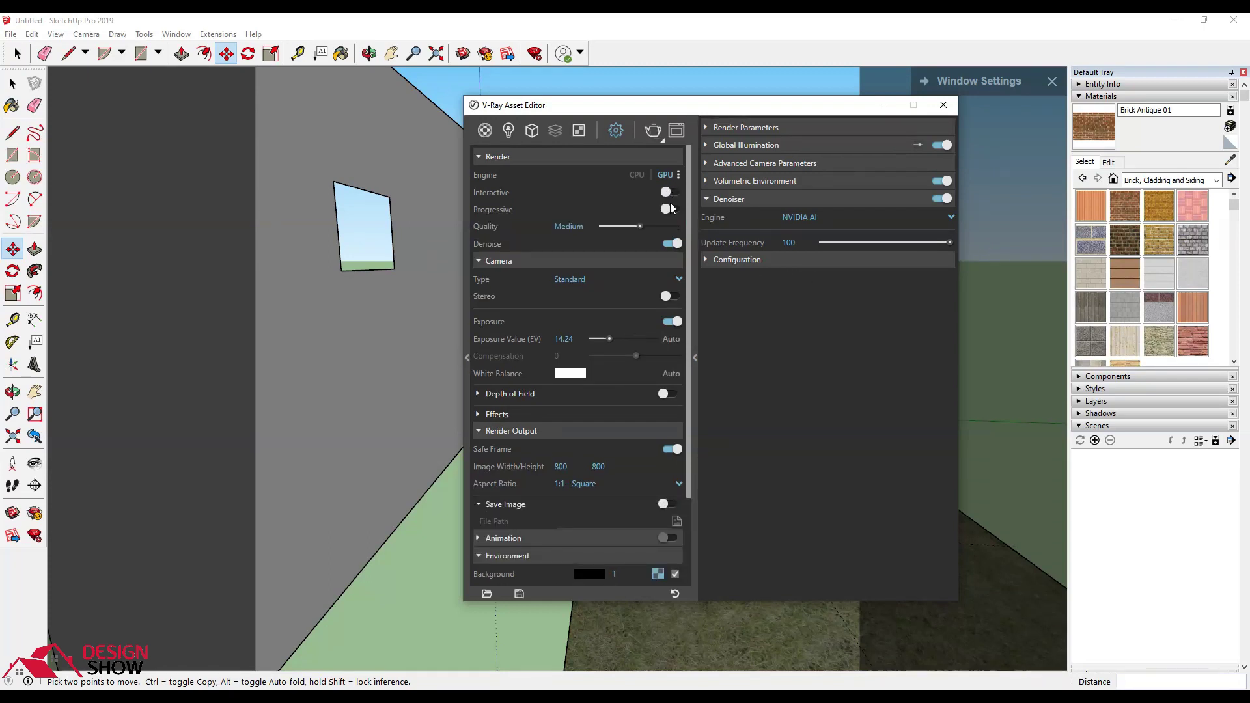
Step: Set the denoiser engine back to V-Ray Denoiser with the Strong preset
{"action": "left_click", "coordinate": [794, 216]}
{"action": "left_click", "coordinate": [802, 236]}
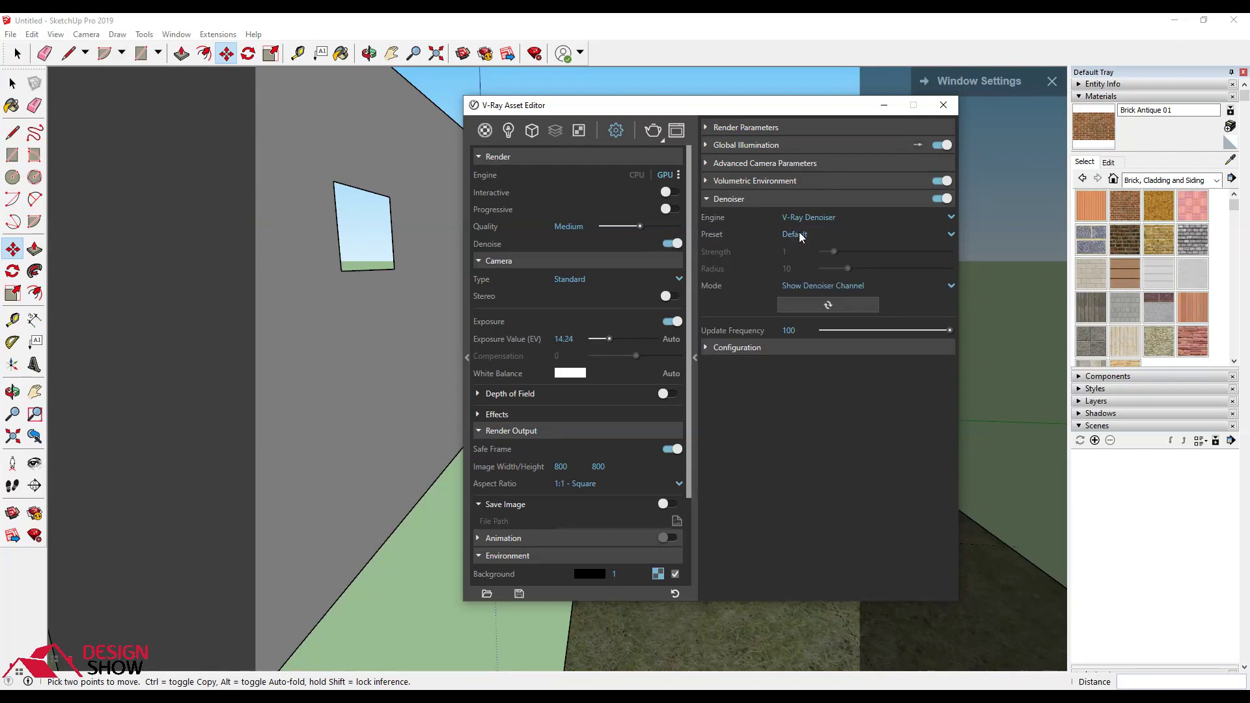
{"action": "left_click", "coordinate": [802, 236]}
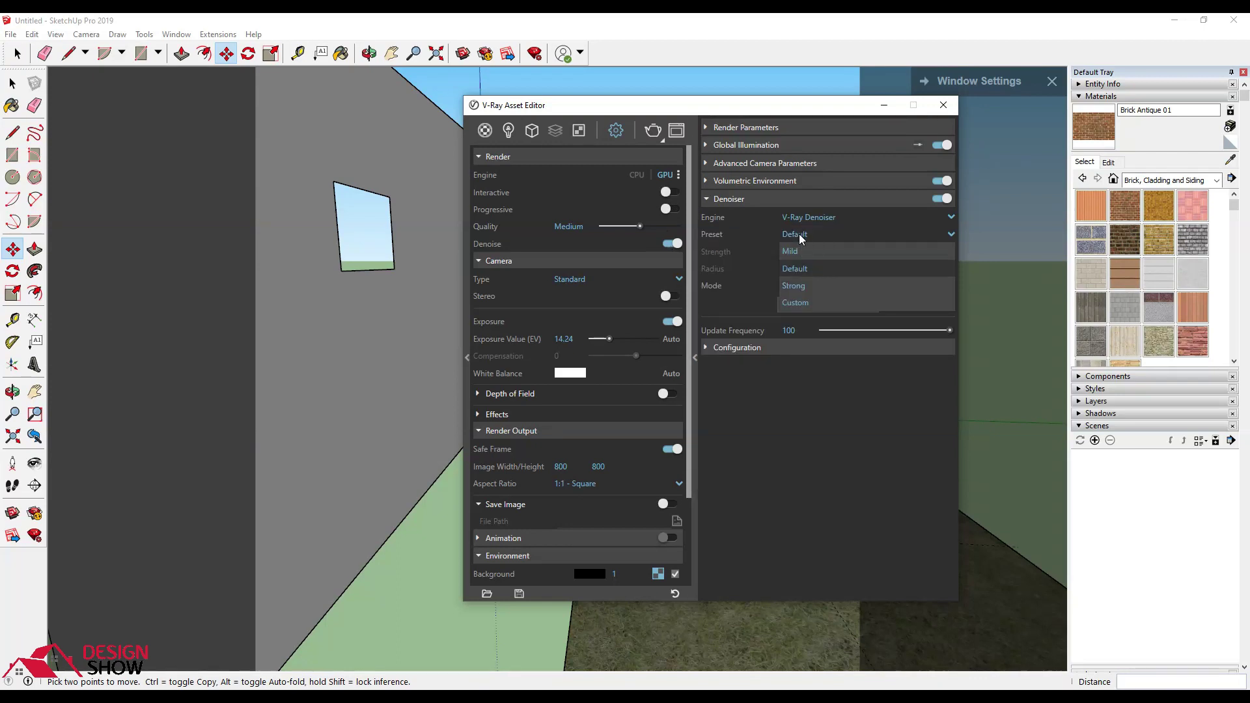
{"action": "left_click", "coordinate": [801, 287]}
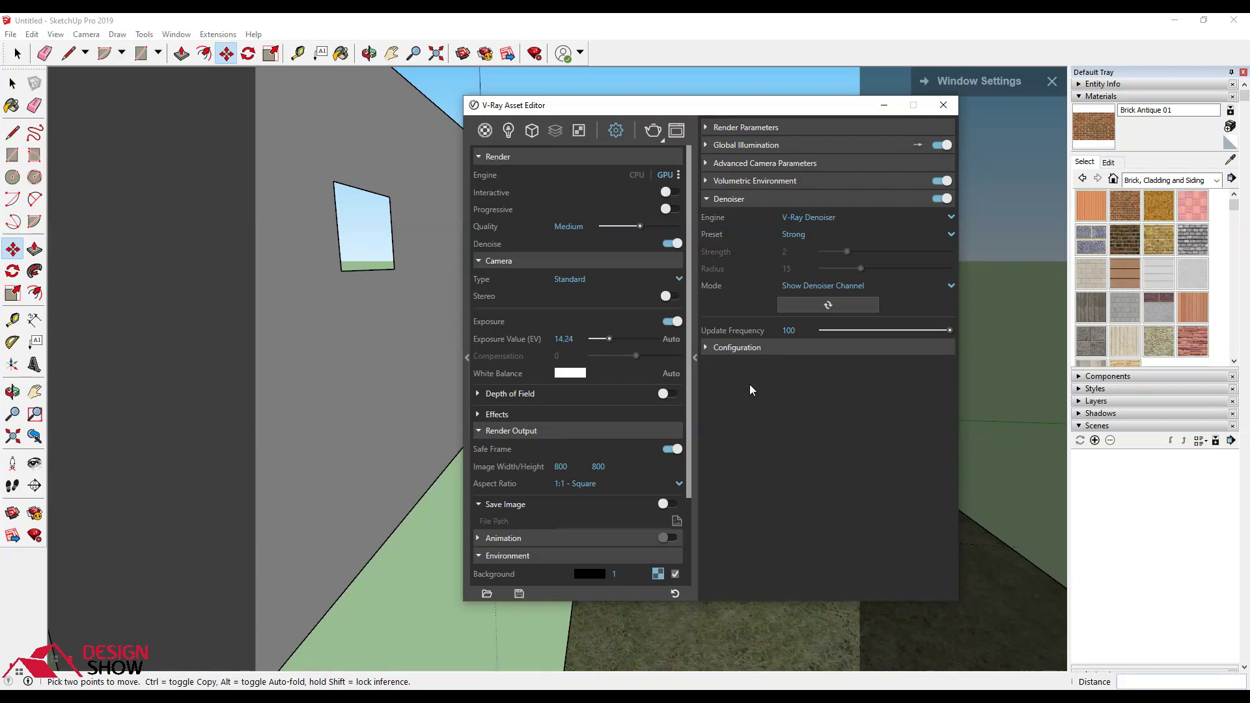
{"action": "scroll", "coordinate": [586, 378], "scroll_direction": "down", "scroll_amount": 3}
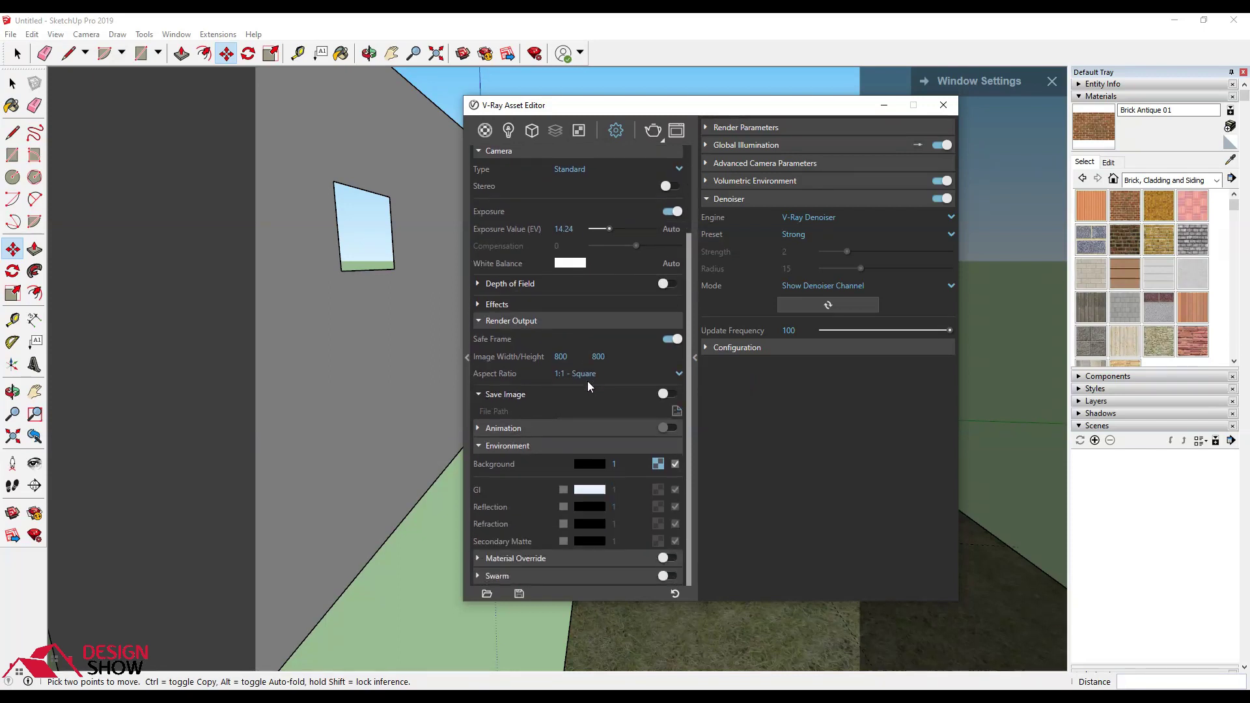
{"action": "scroll", "coordinate": [588, 378], "scroll_direction": "up", "scroll_amount": 2}
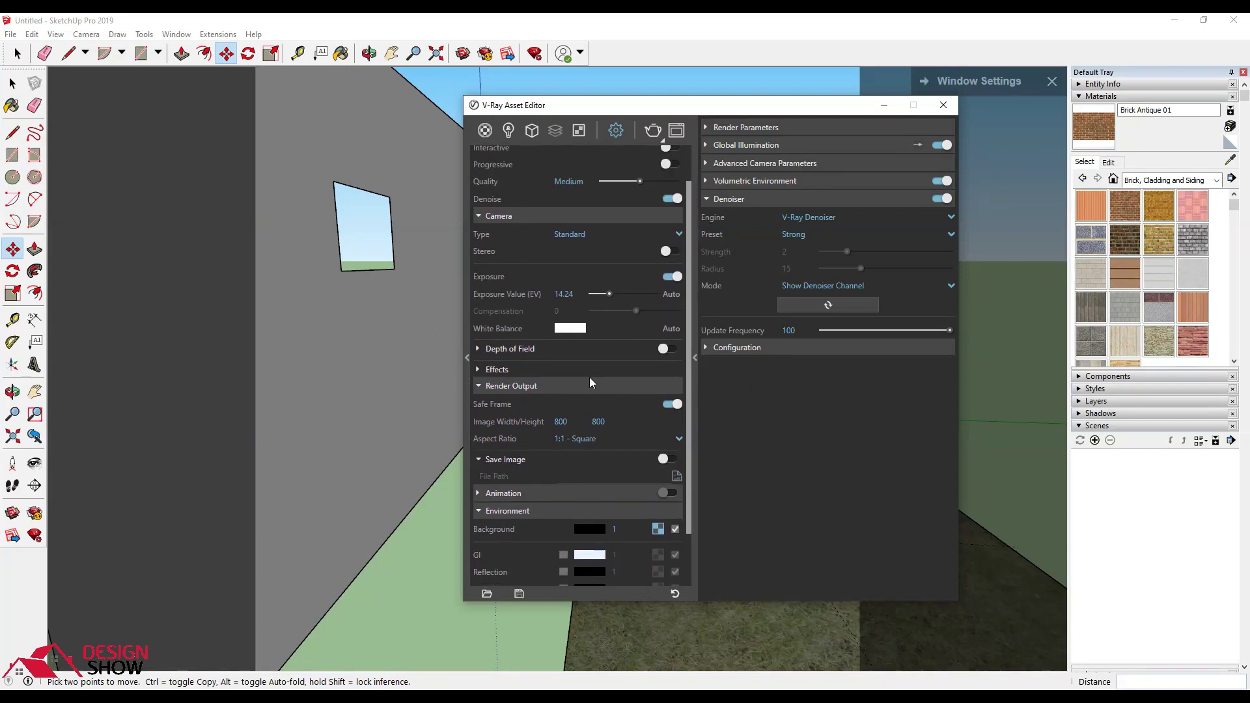
{"action": "scroll", "coordinate": [588, 373], "scroll_direction": "up", "scroll_amount": 1}
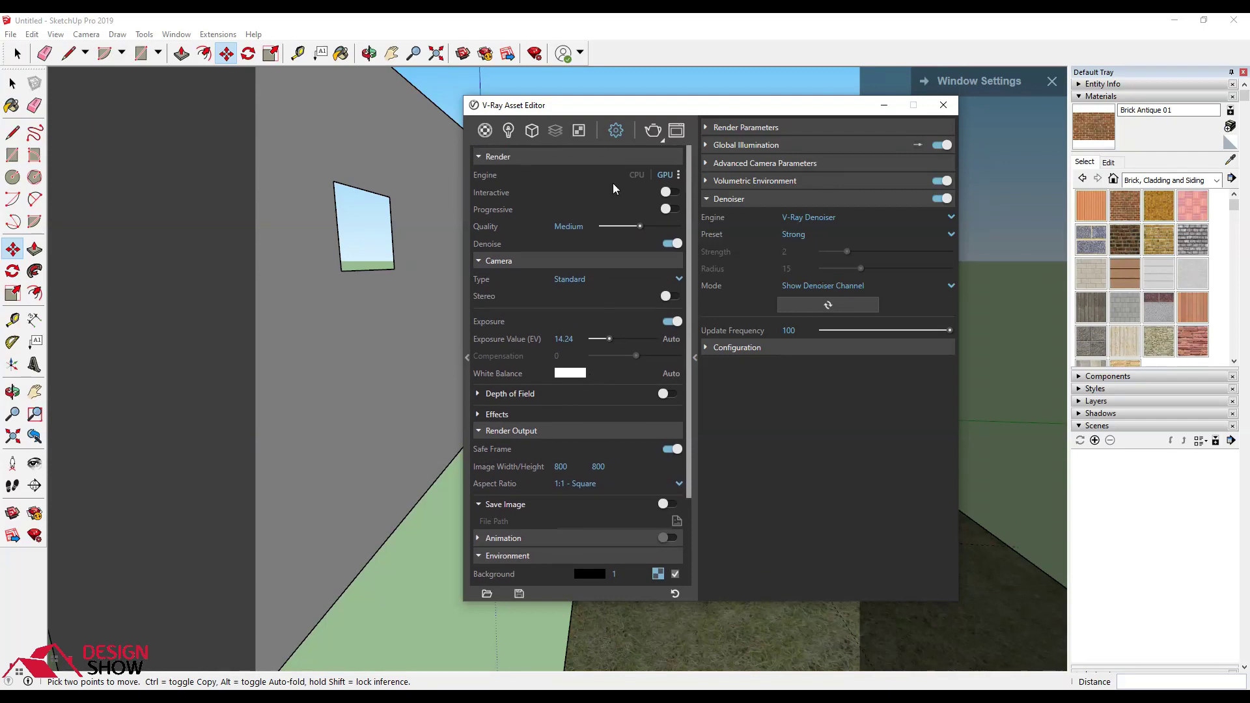